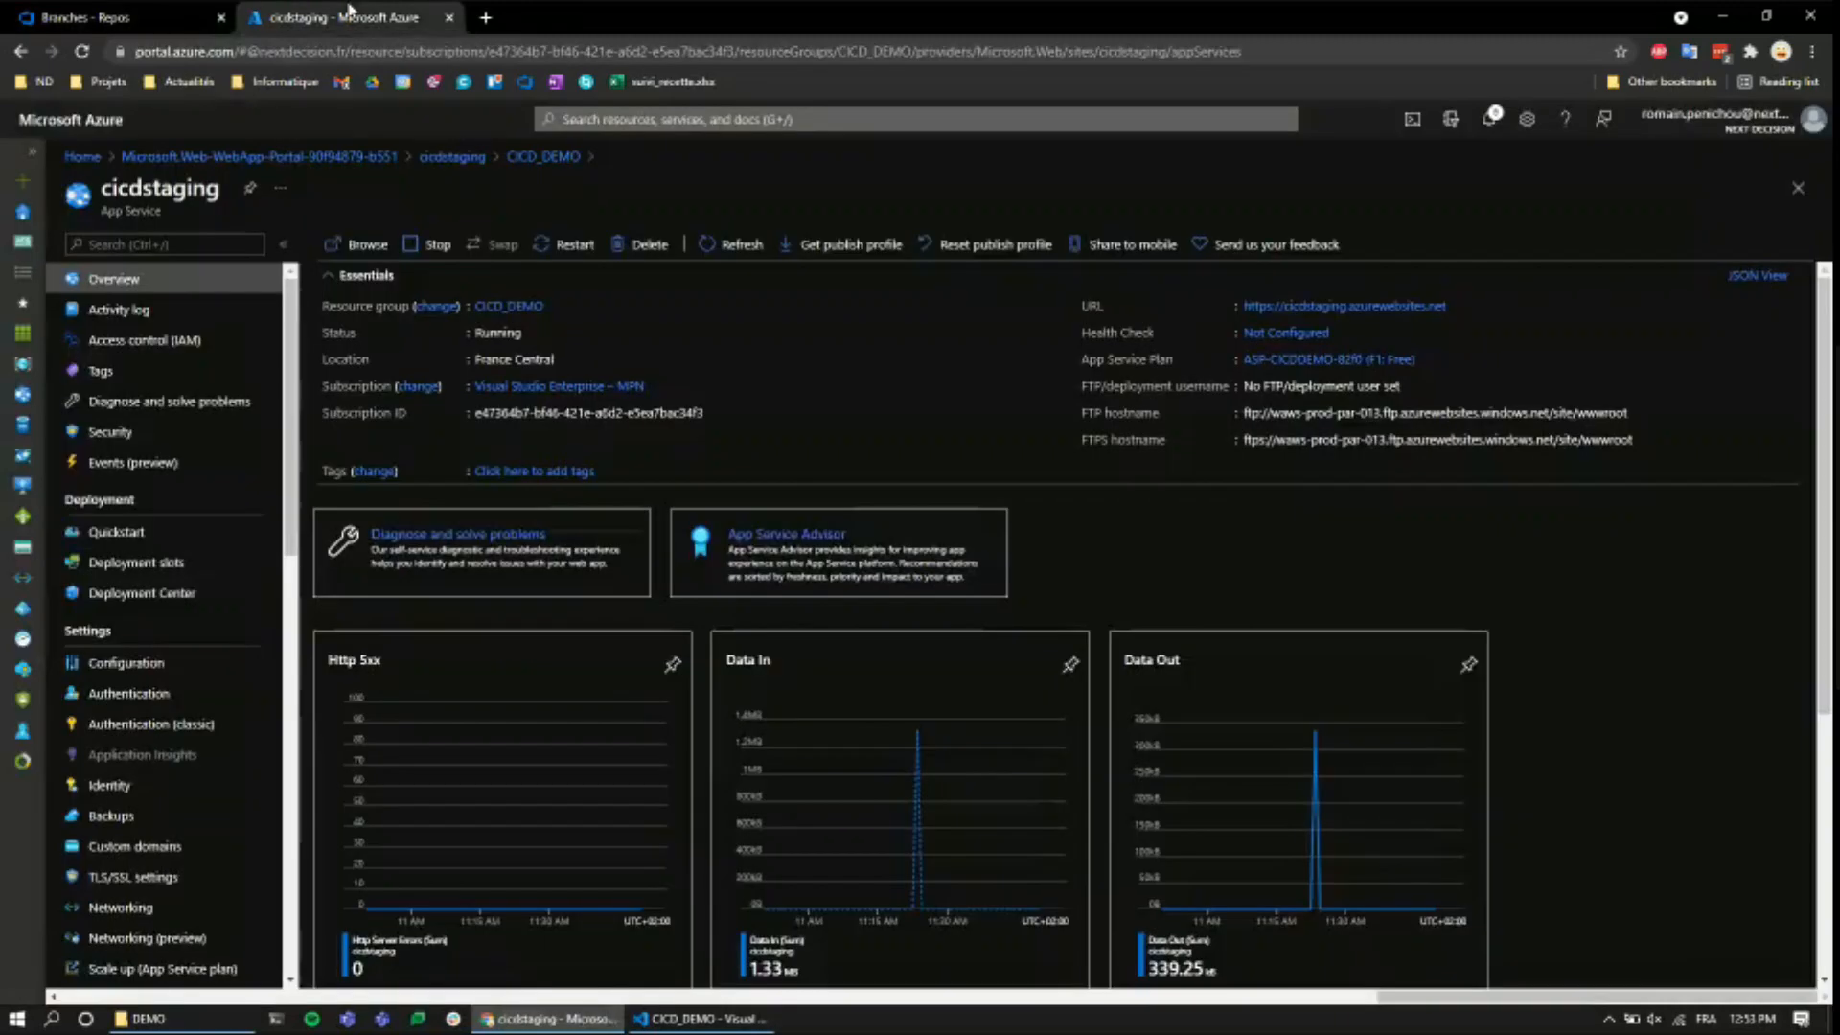
- Open the CICD_DEMO resource group in Azure, and switch to Visual Studio Code to start the project with dotnet run
{"action": "left_click", "coordinate": [502, 307]}
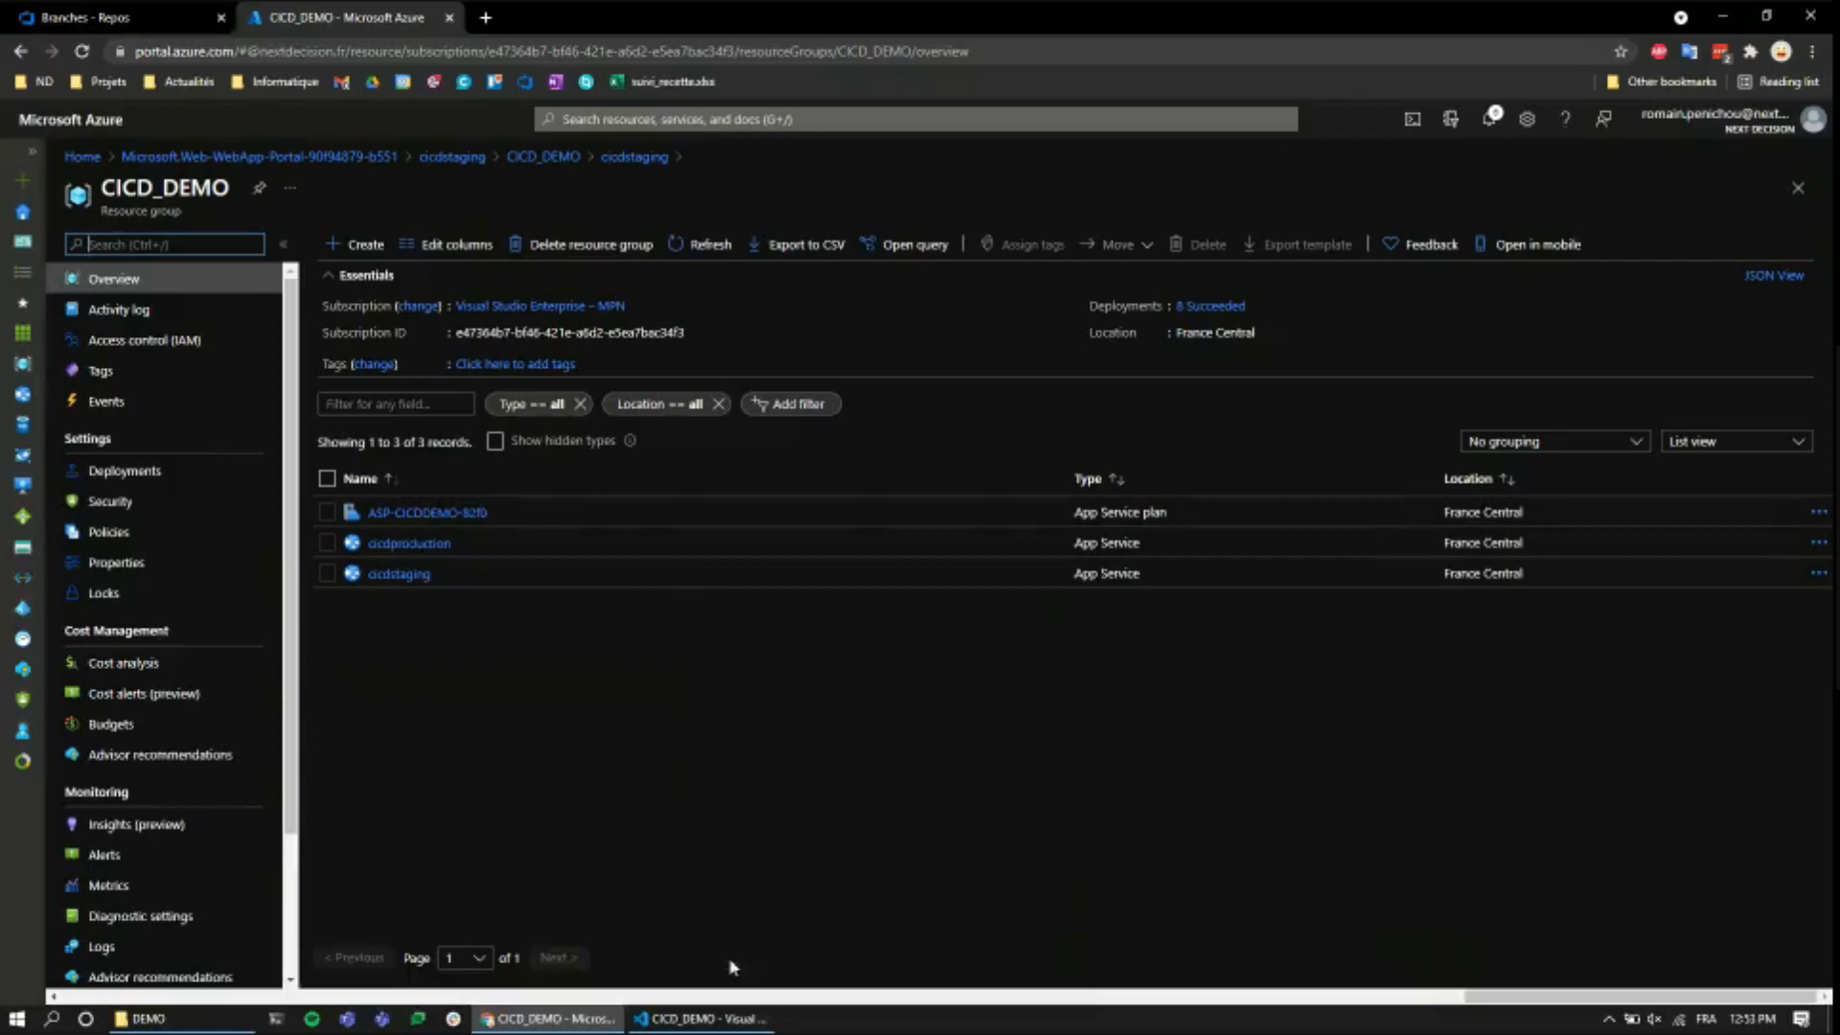
{"action": "left_click", "coordinate": [729, 1018]}
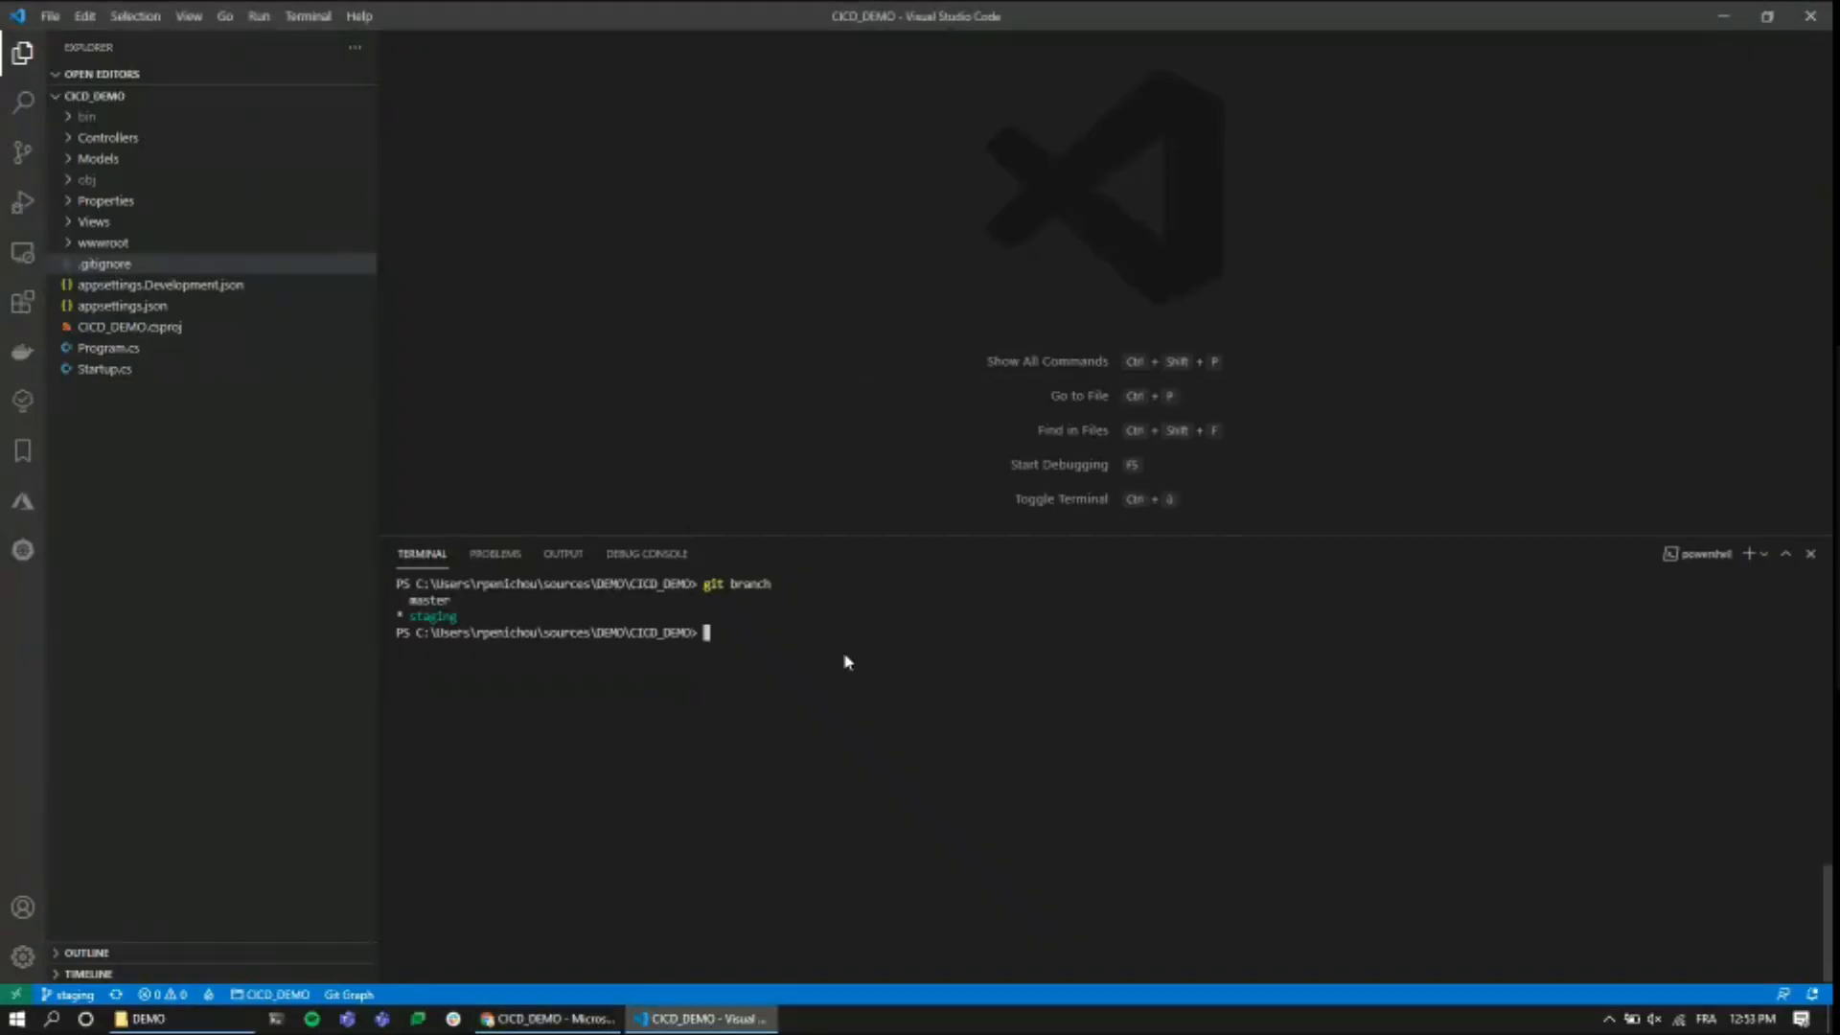
{"action": "key", "text": "ctrl+l"}
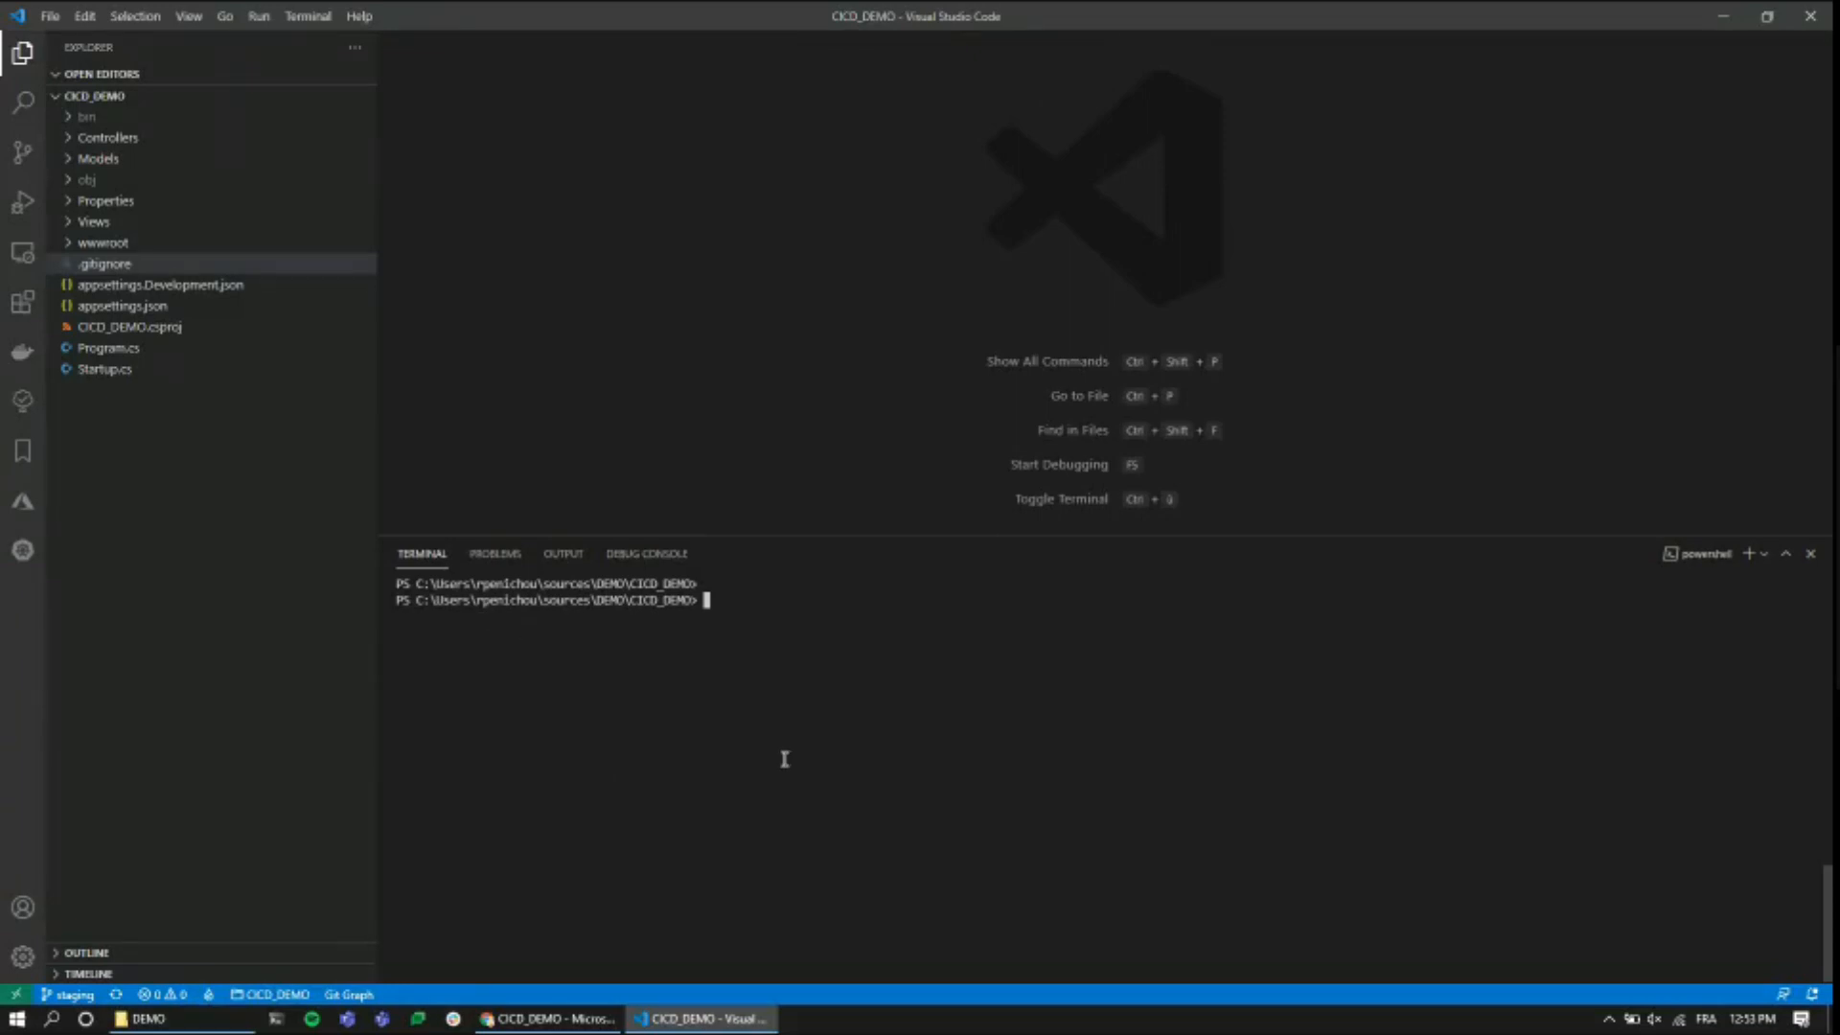
{"action": "type", "text": "dotnet run"}
{"action": "key", "text": "Return"}
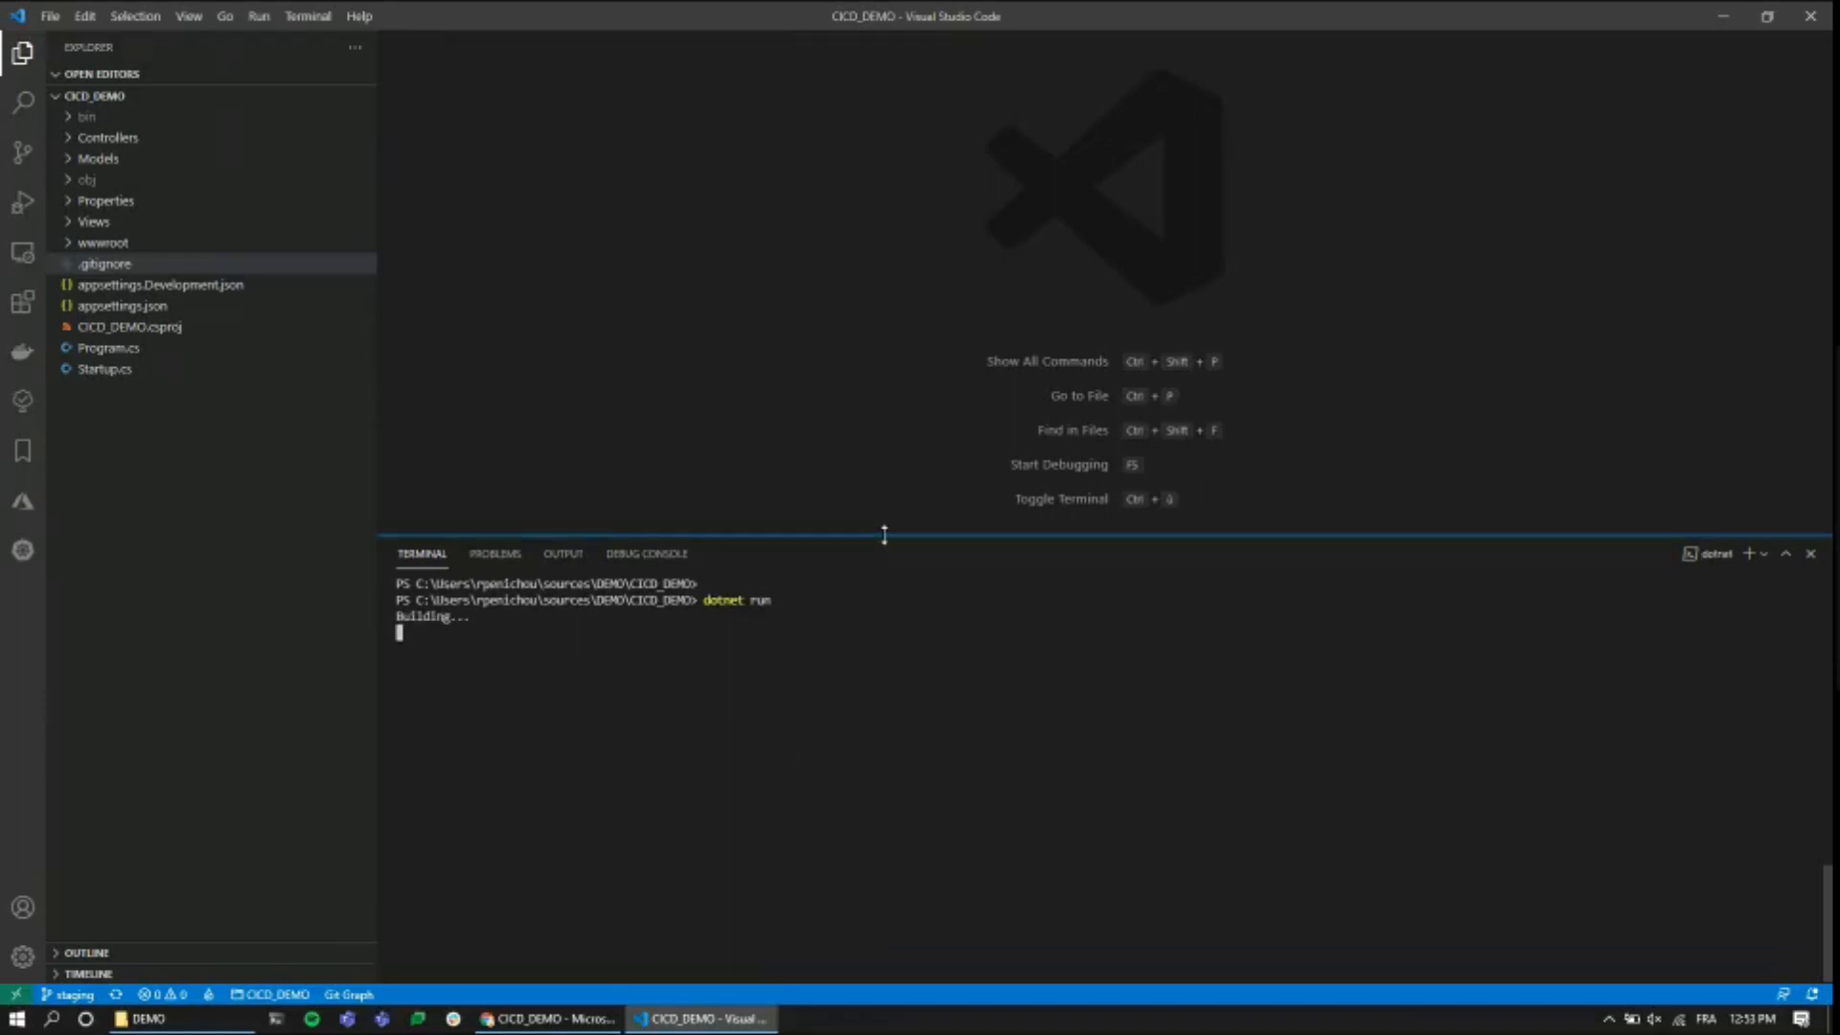
{"action": "left_click_drag", "start_coordinate": [884, 534], "coordinate": [884, 506]}
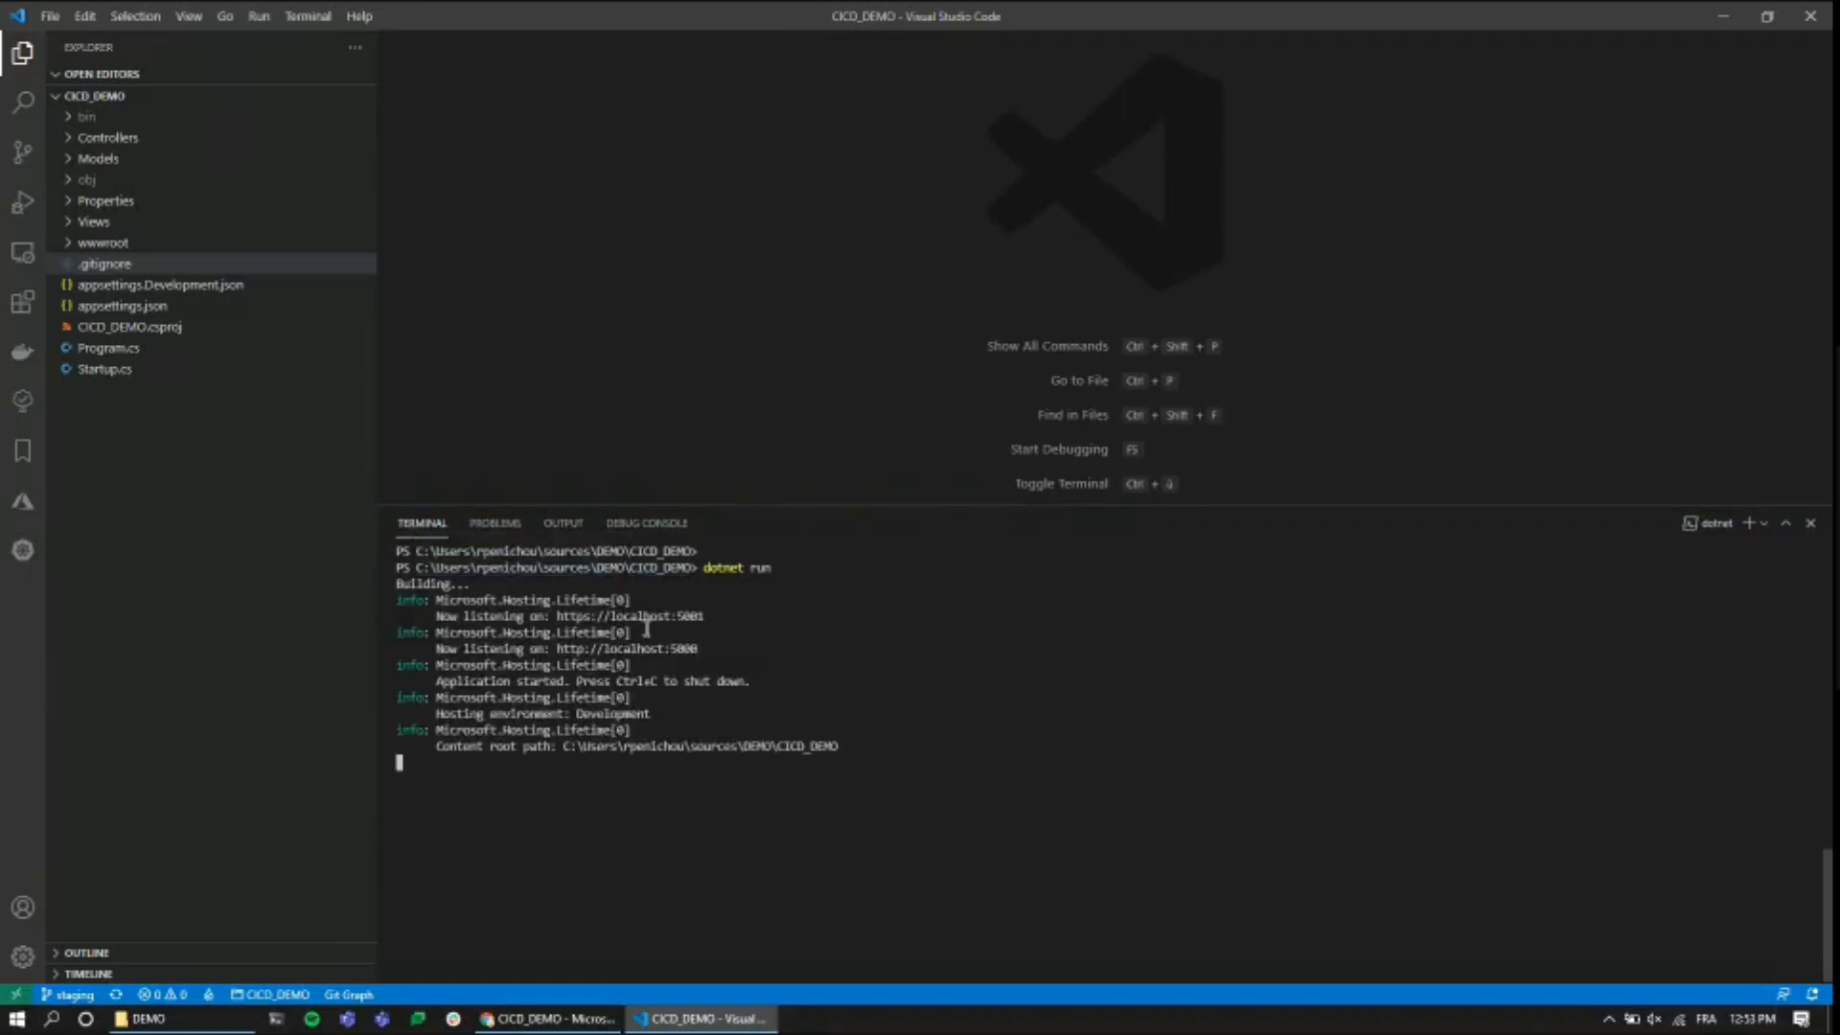
{"action": "left_click", "coordinate": [661, 620], "text": "ctrl"}
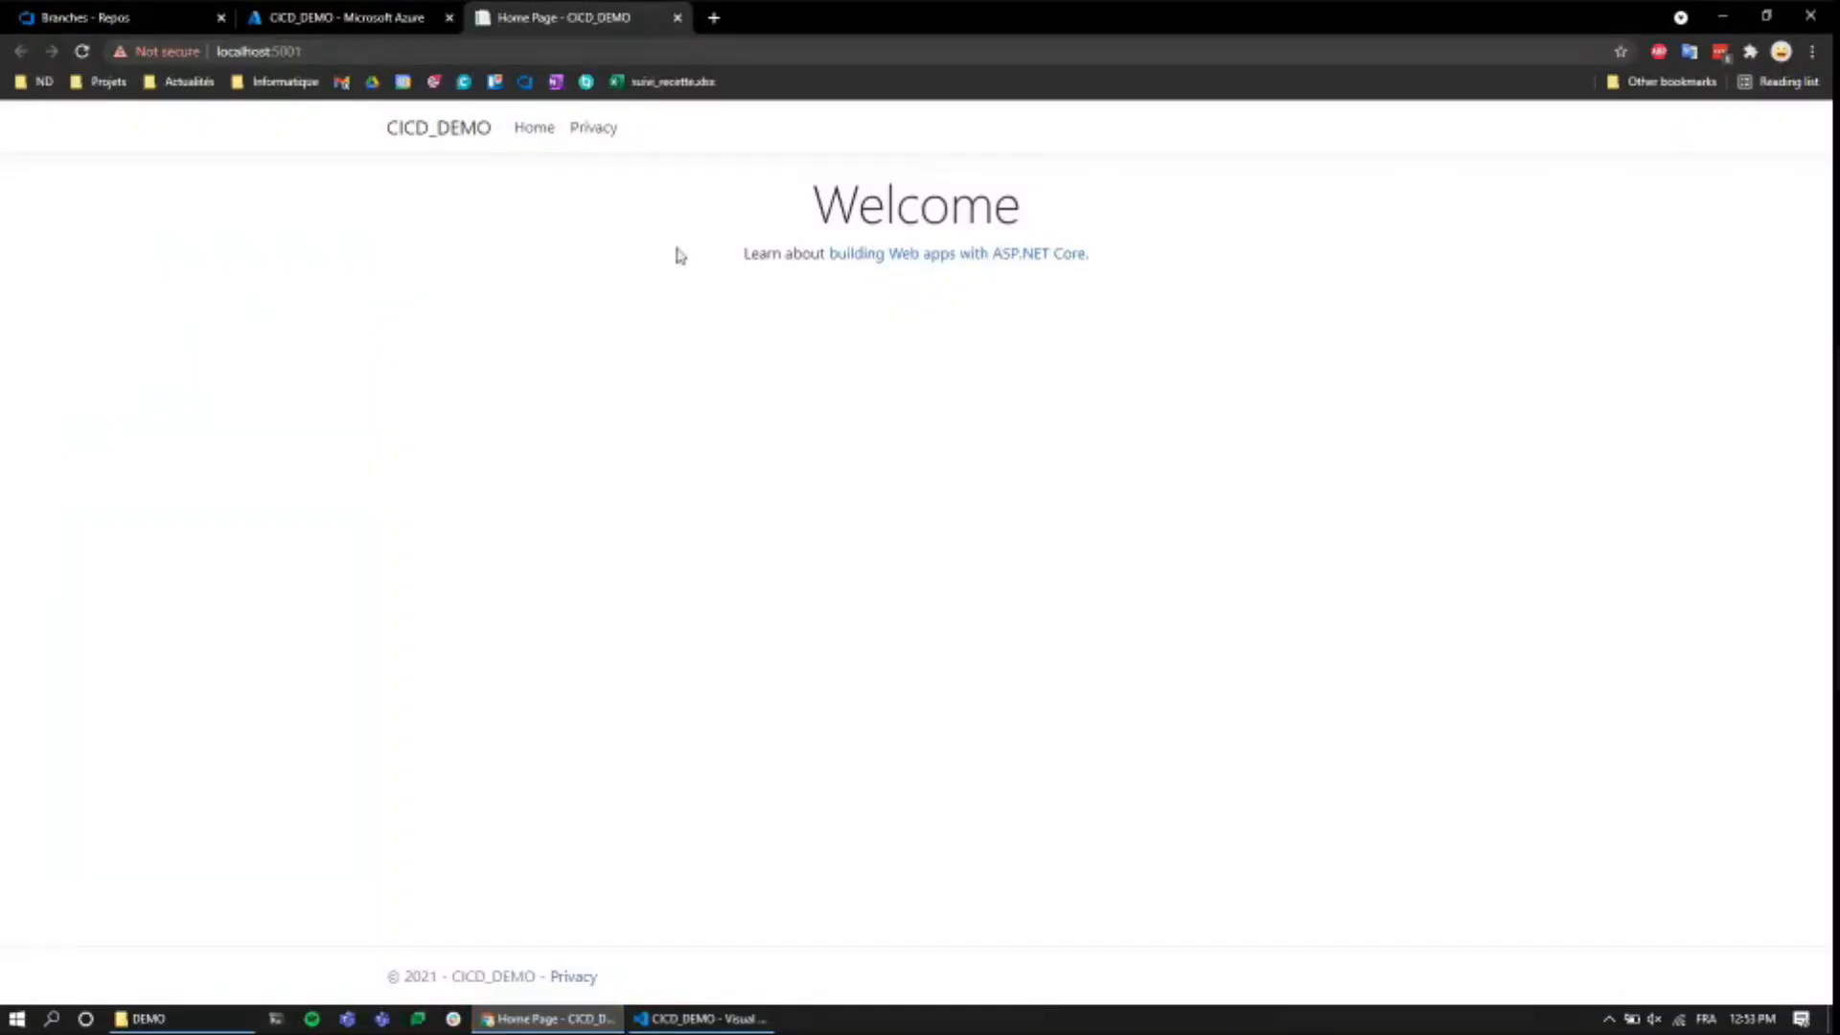
{"action": "left_click", "coordinate": [598, 134]}
{"action": "left_click", "coordinate": [554, 142]}
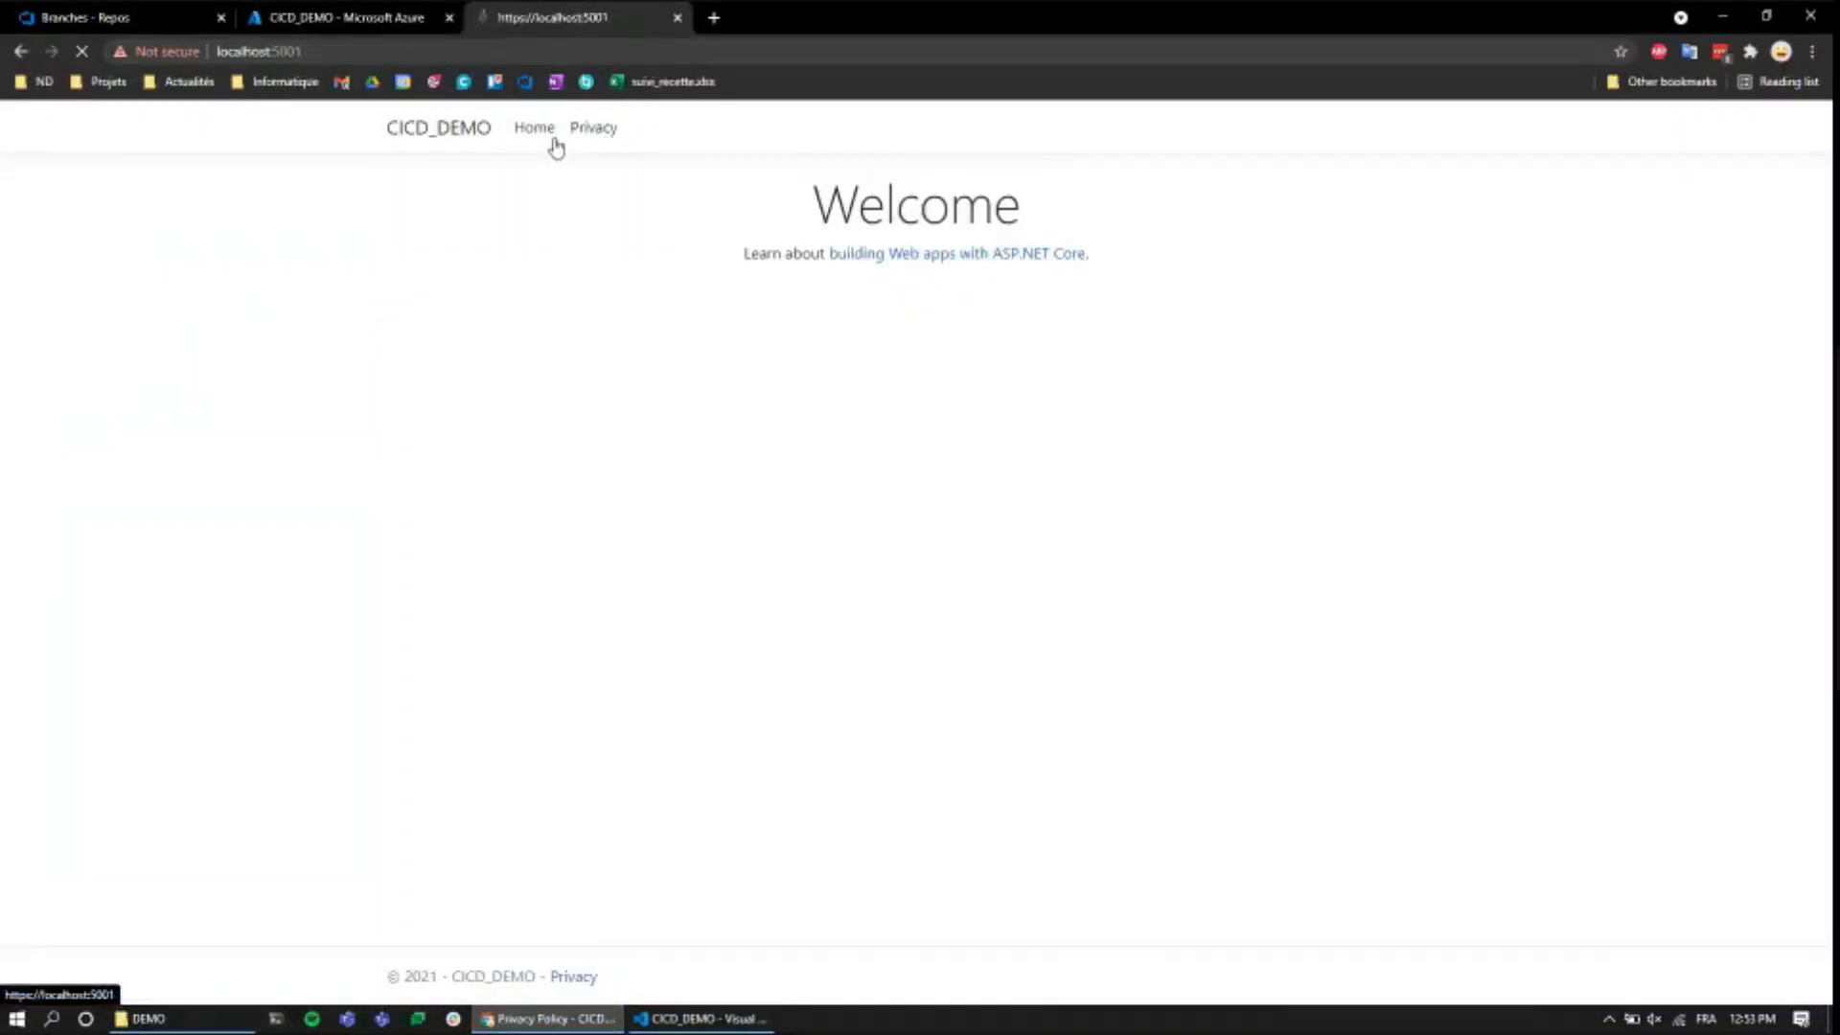
{"action": "left_click", "coordinate": [678, 17]}
{"action": "key", "text": "alt+Tab"}
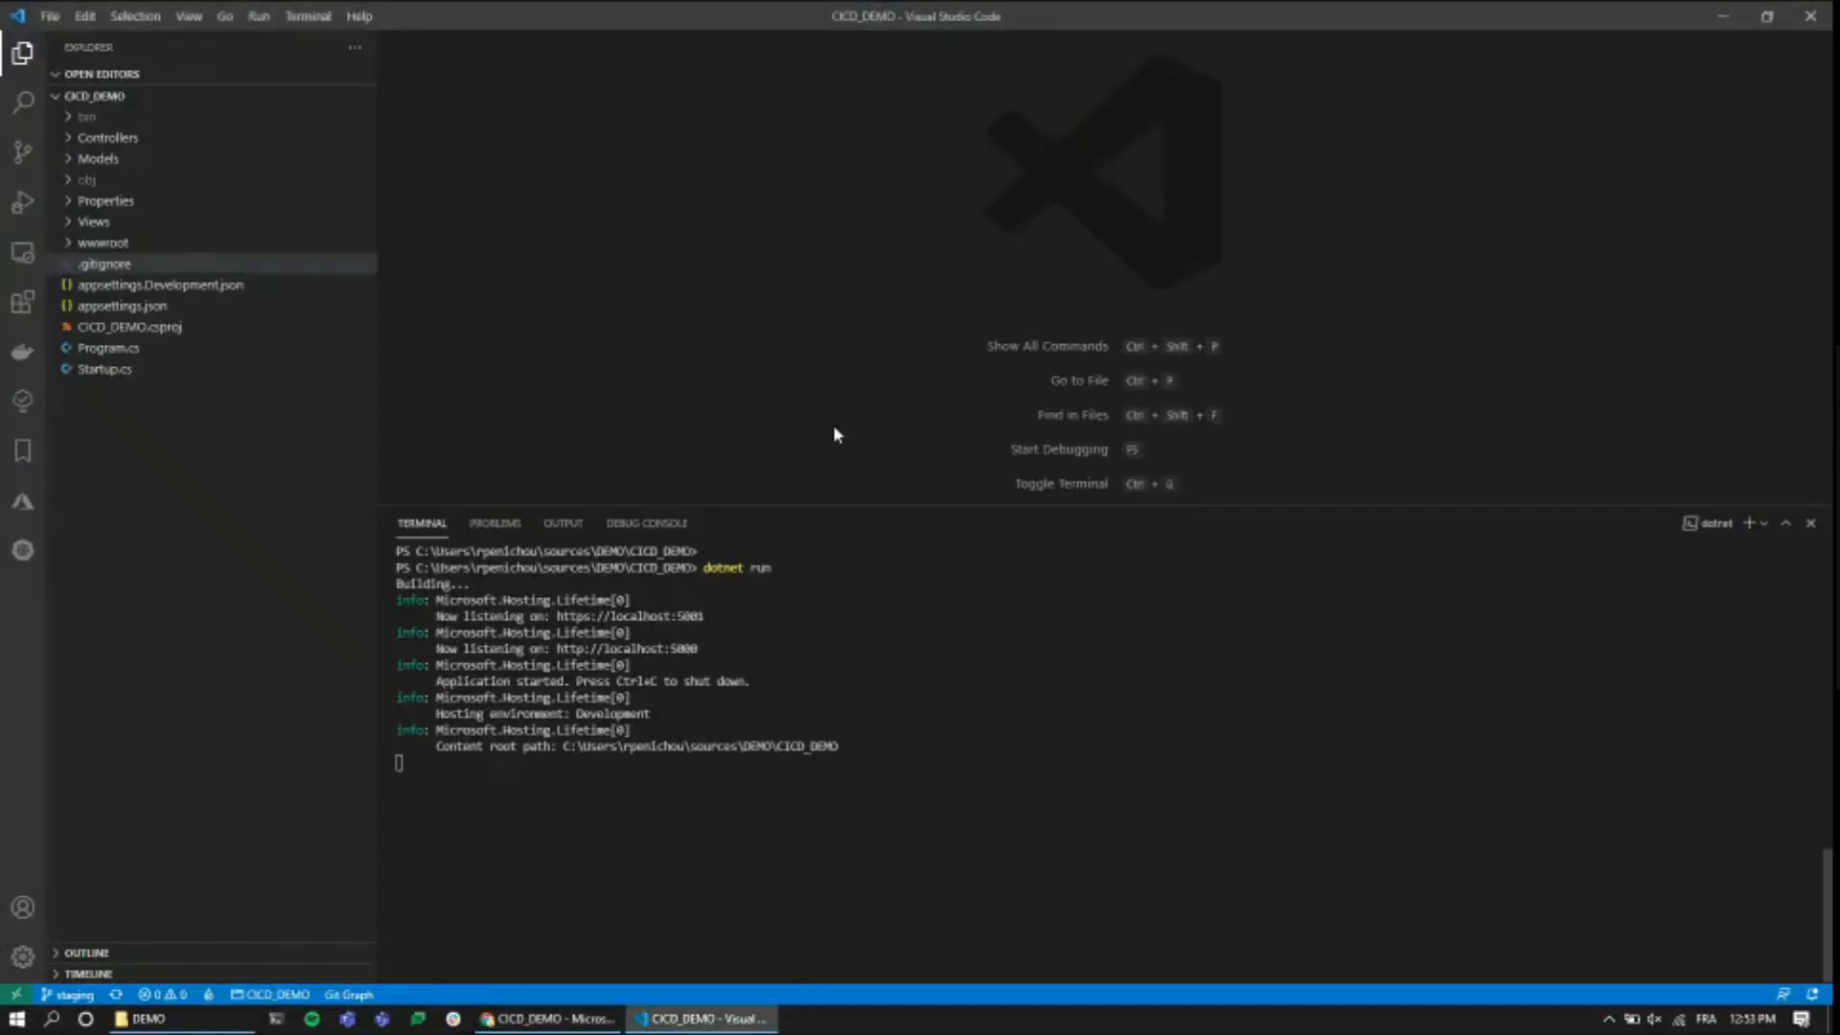
{"action": "key", "text": "ctrl+c"}
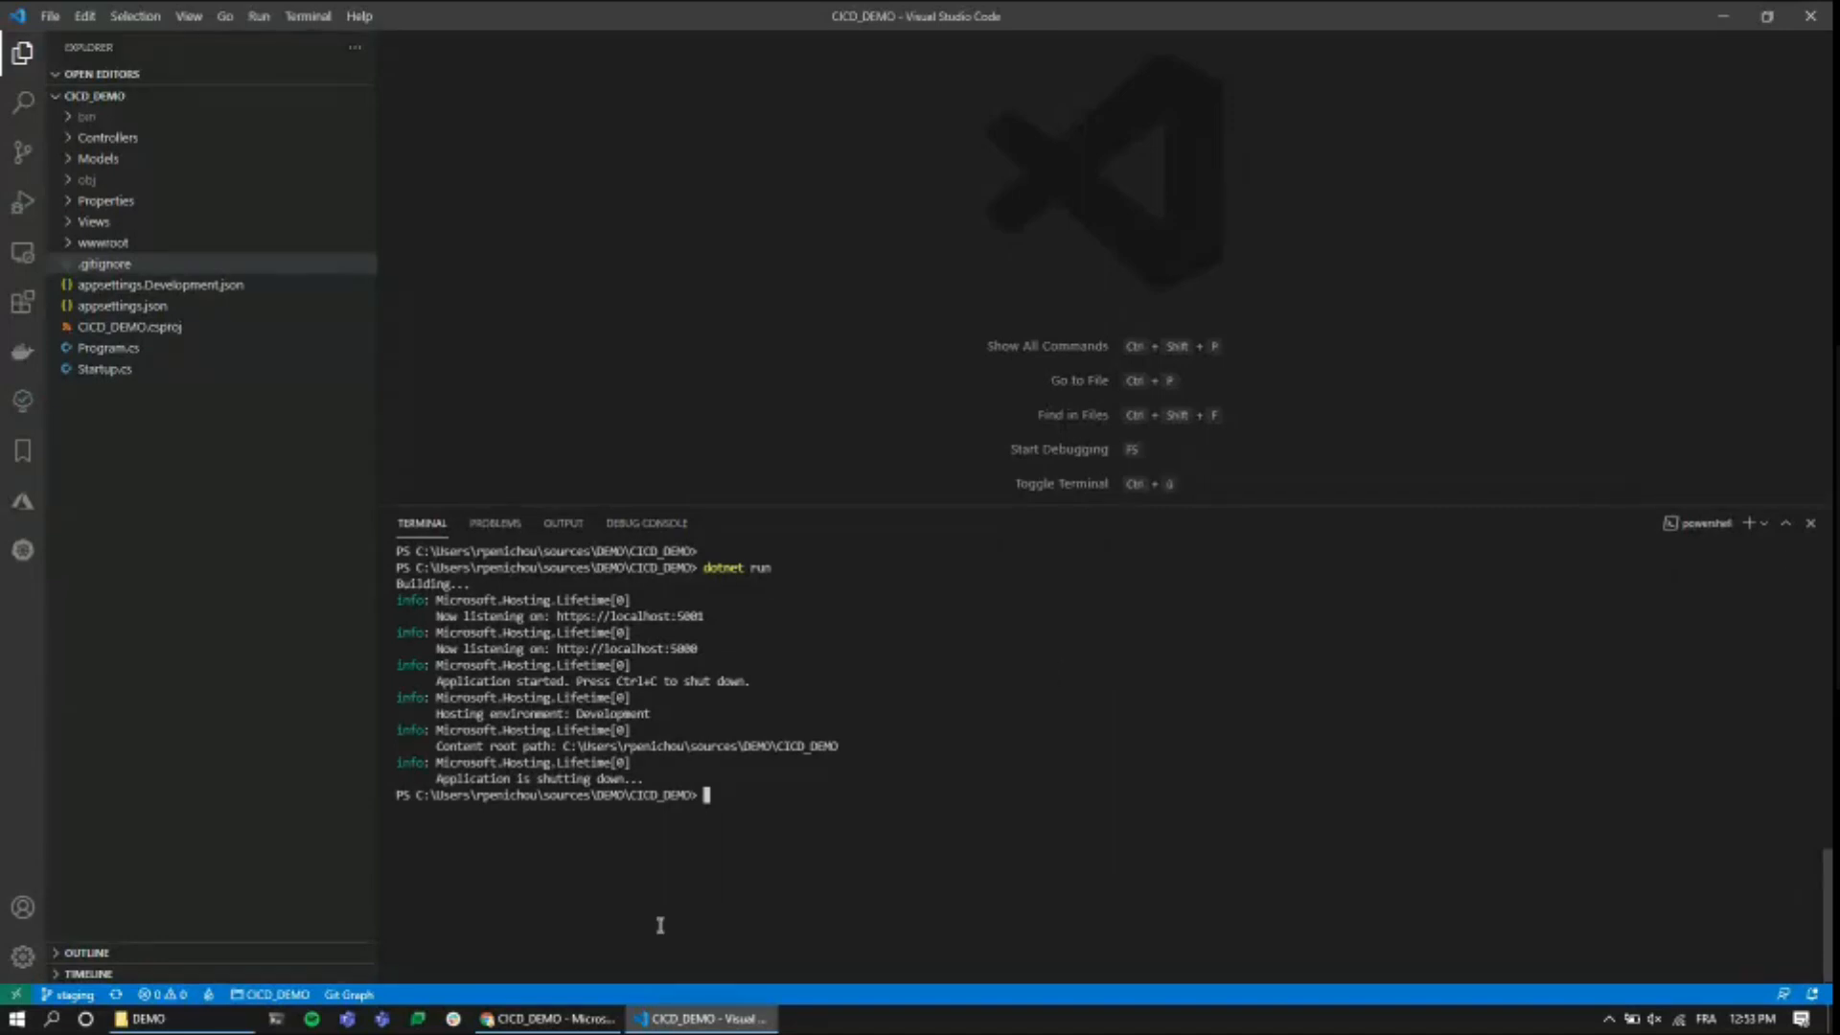
- Switch to Azure DevOps in the browser and open the Pipelines section of the CICD_DEMO project
{"action": "key", "text": "alt+Tab"}
{"action": "left_click", "coordinate": [127, 16]}
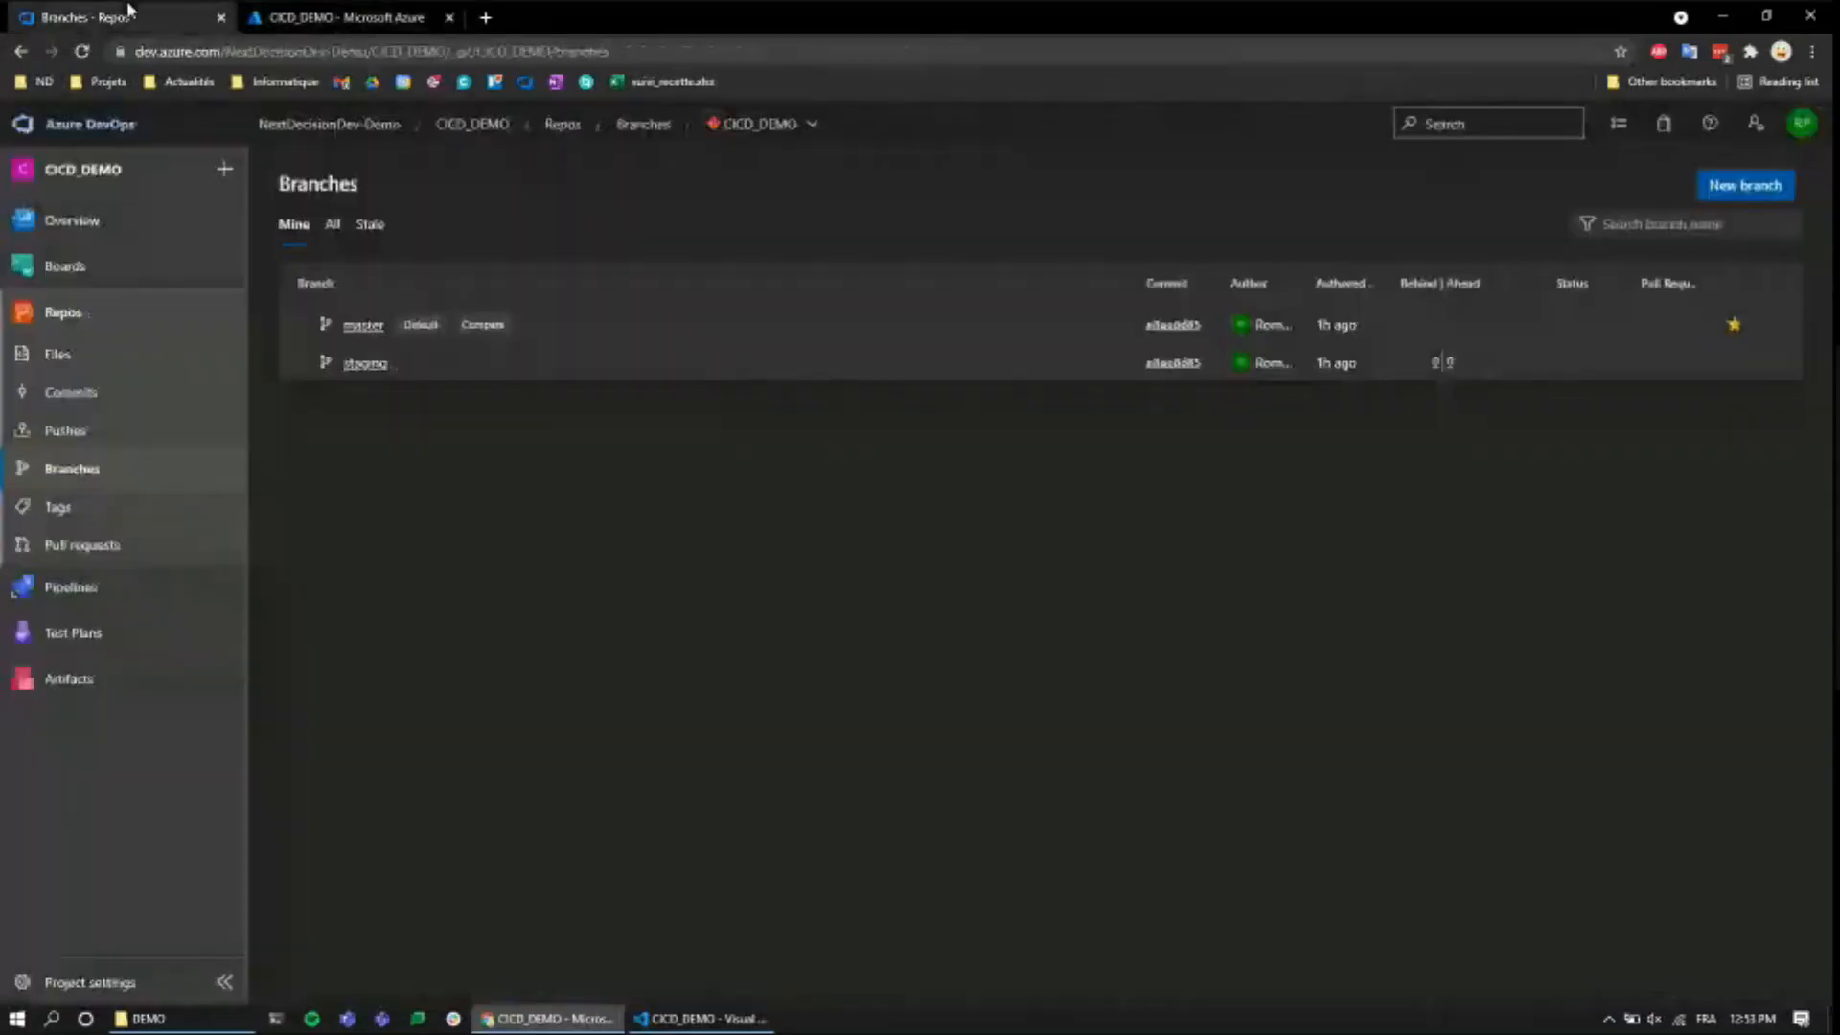
{"action": "mouse_move", "coordinate": [100, 594]}
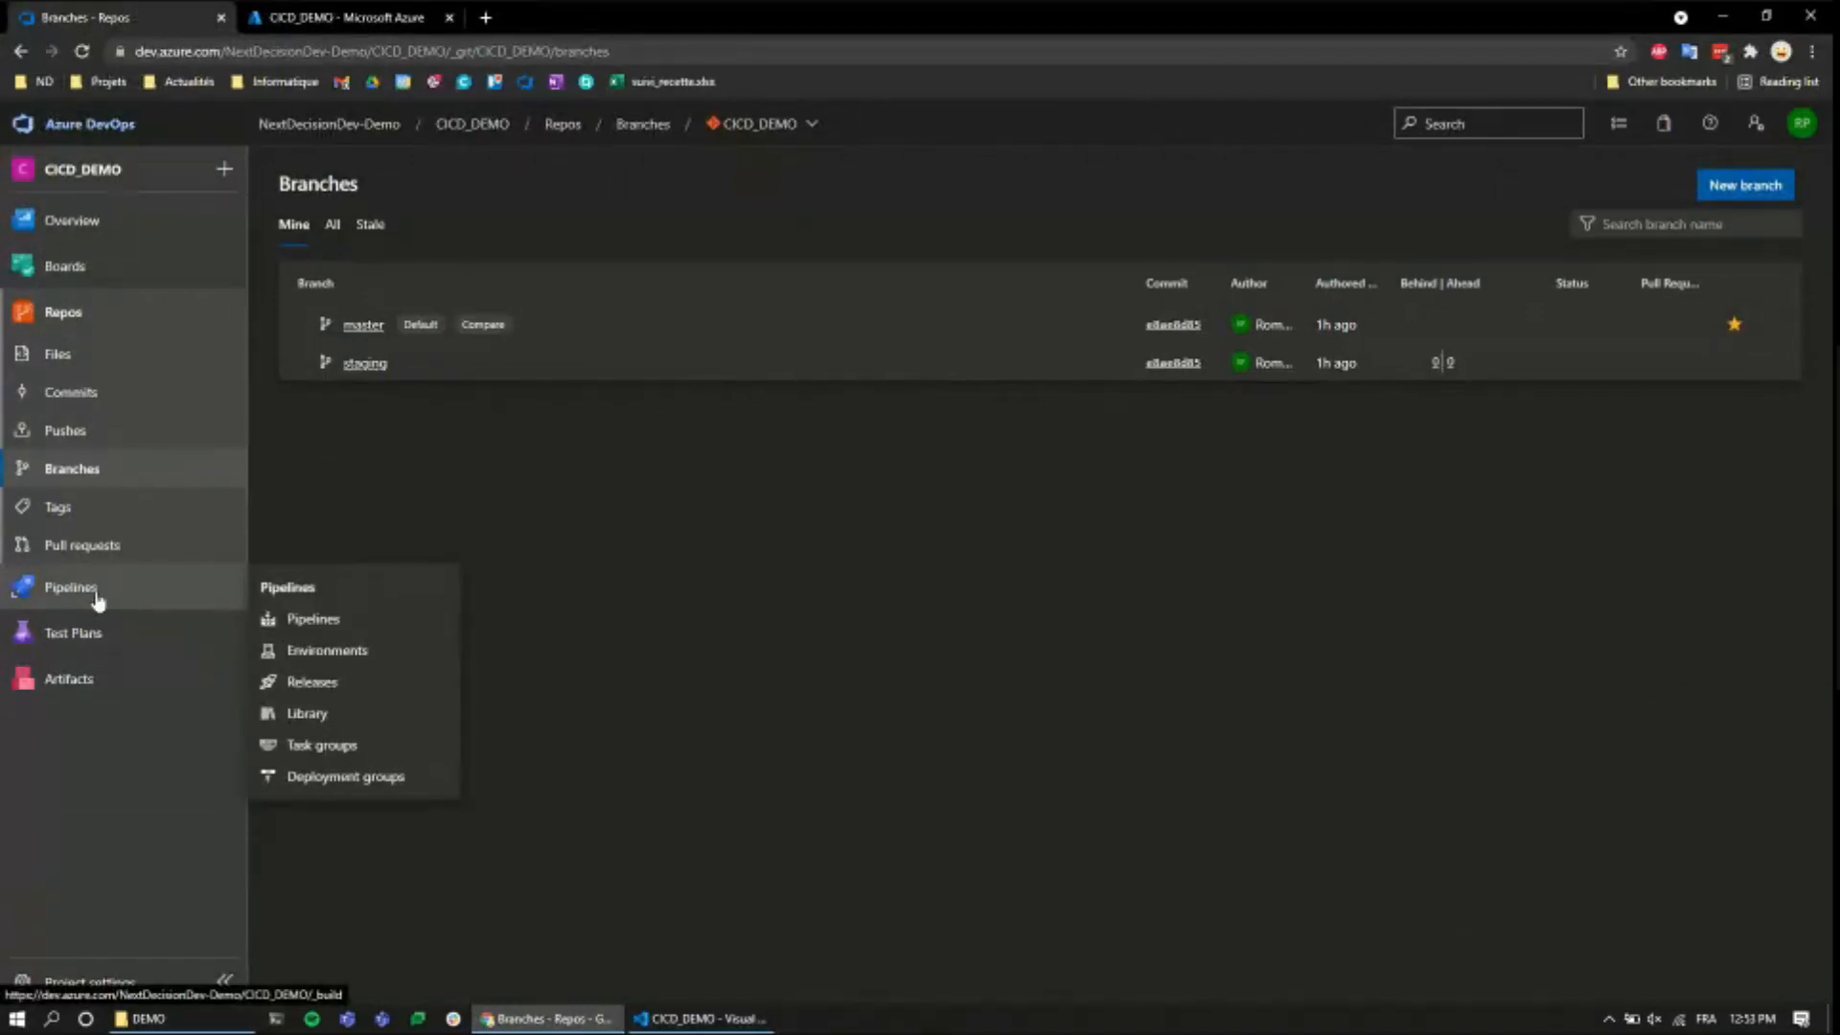
{"action": "left_click", "coordinate": [96, 596]}
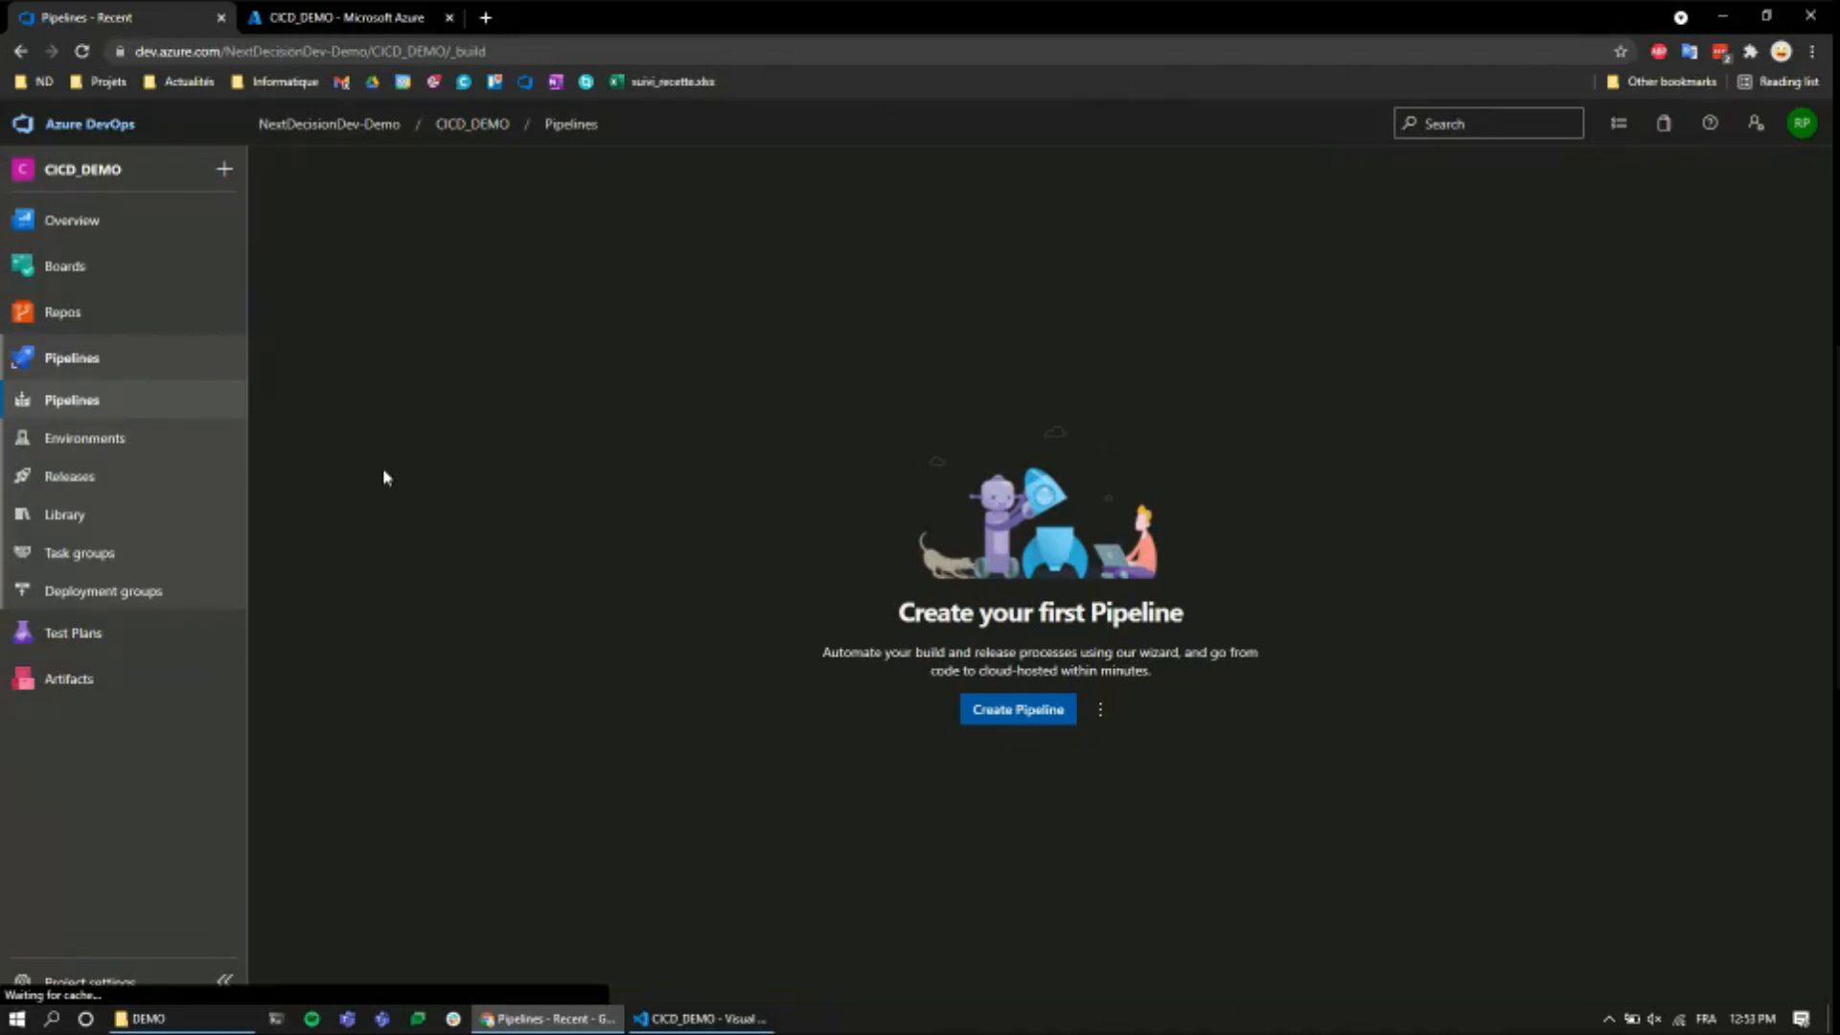
{"action": "left_click", "coordinate": [994, 714]}
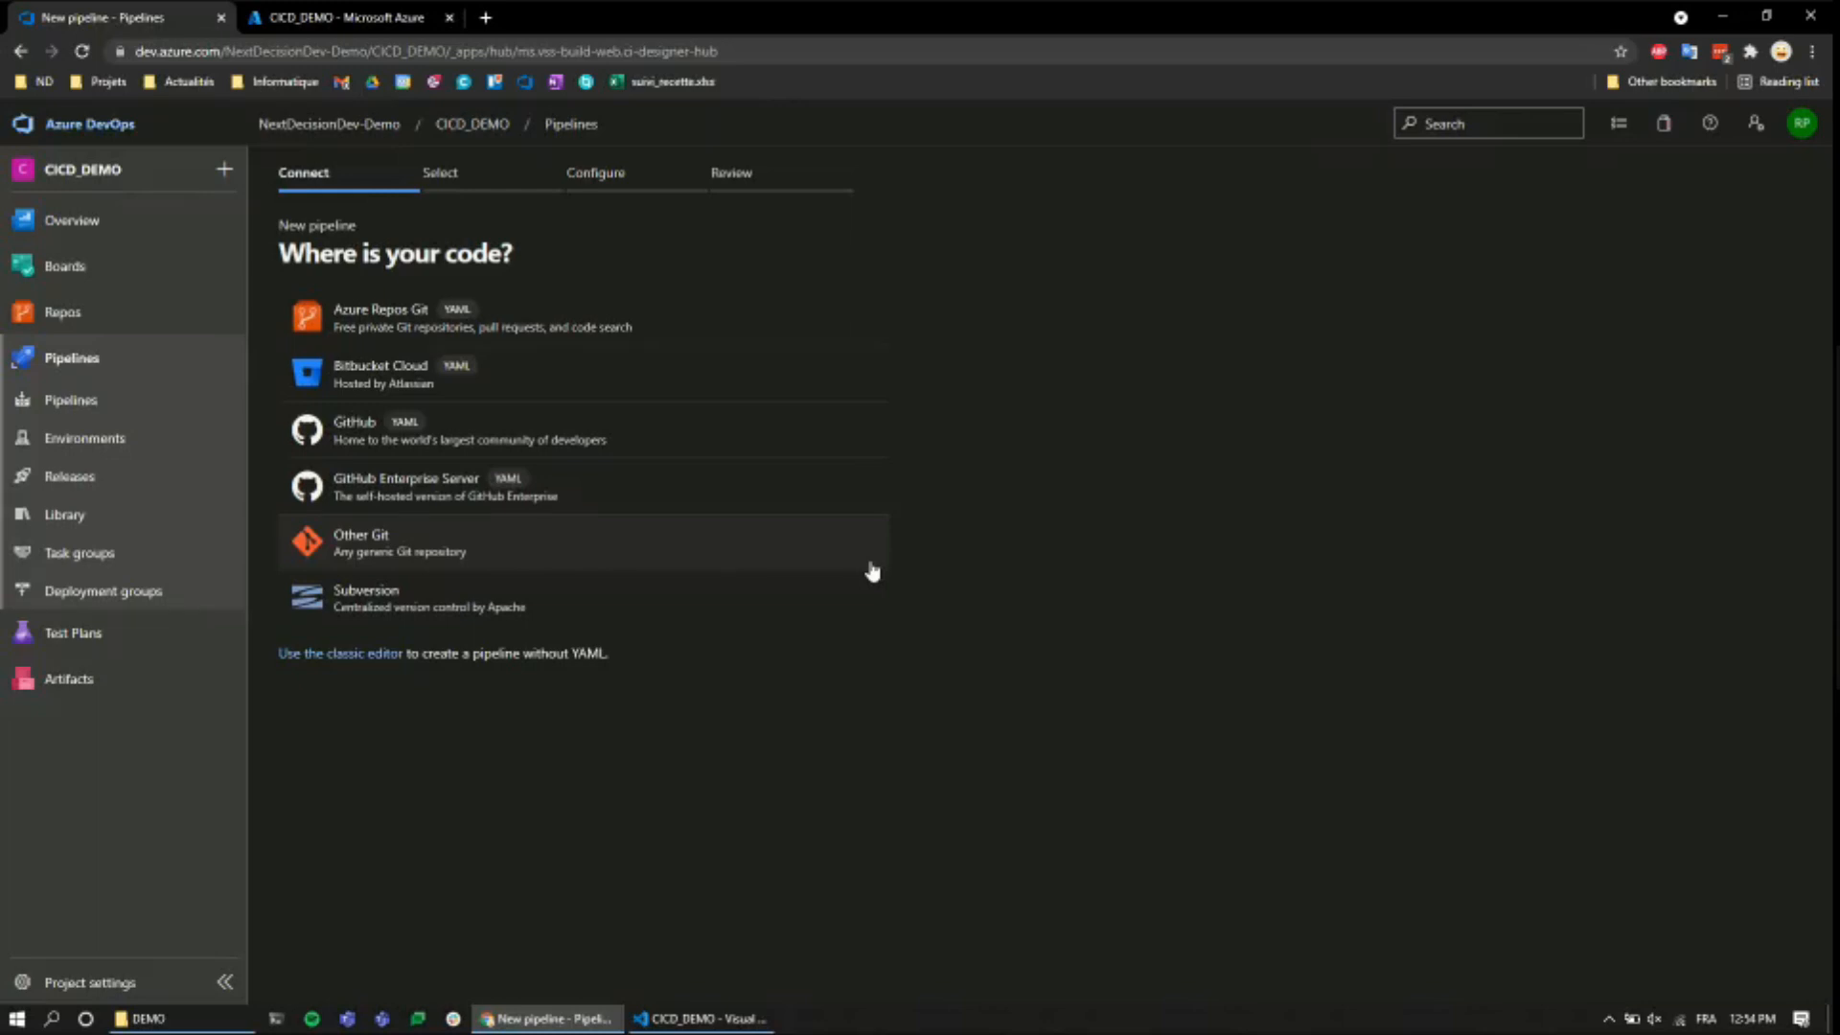
{"action": "left_click", "coordinate": [399, 329]}
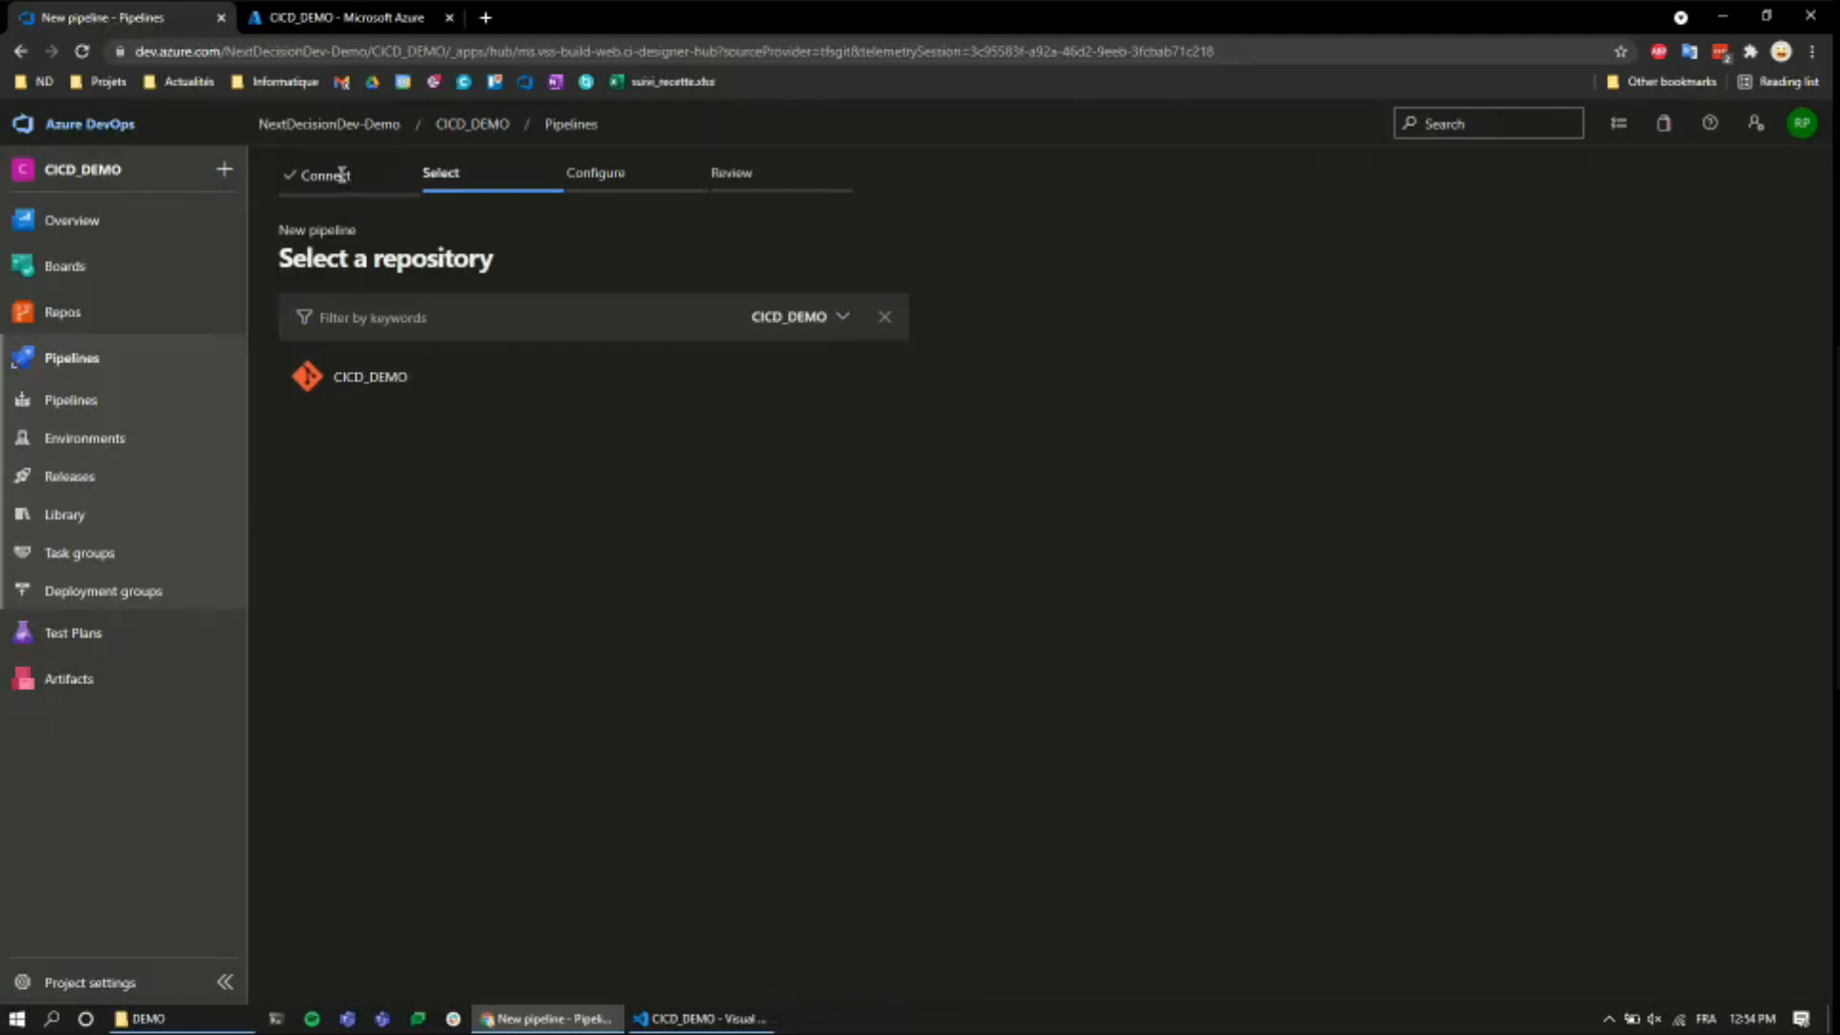
{"action": "left_click", "coordinate": [100, 403]}
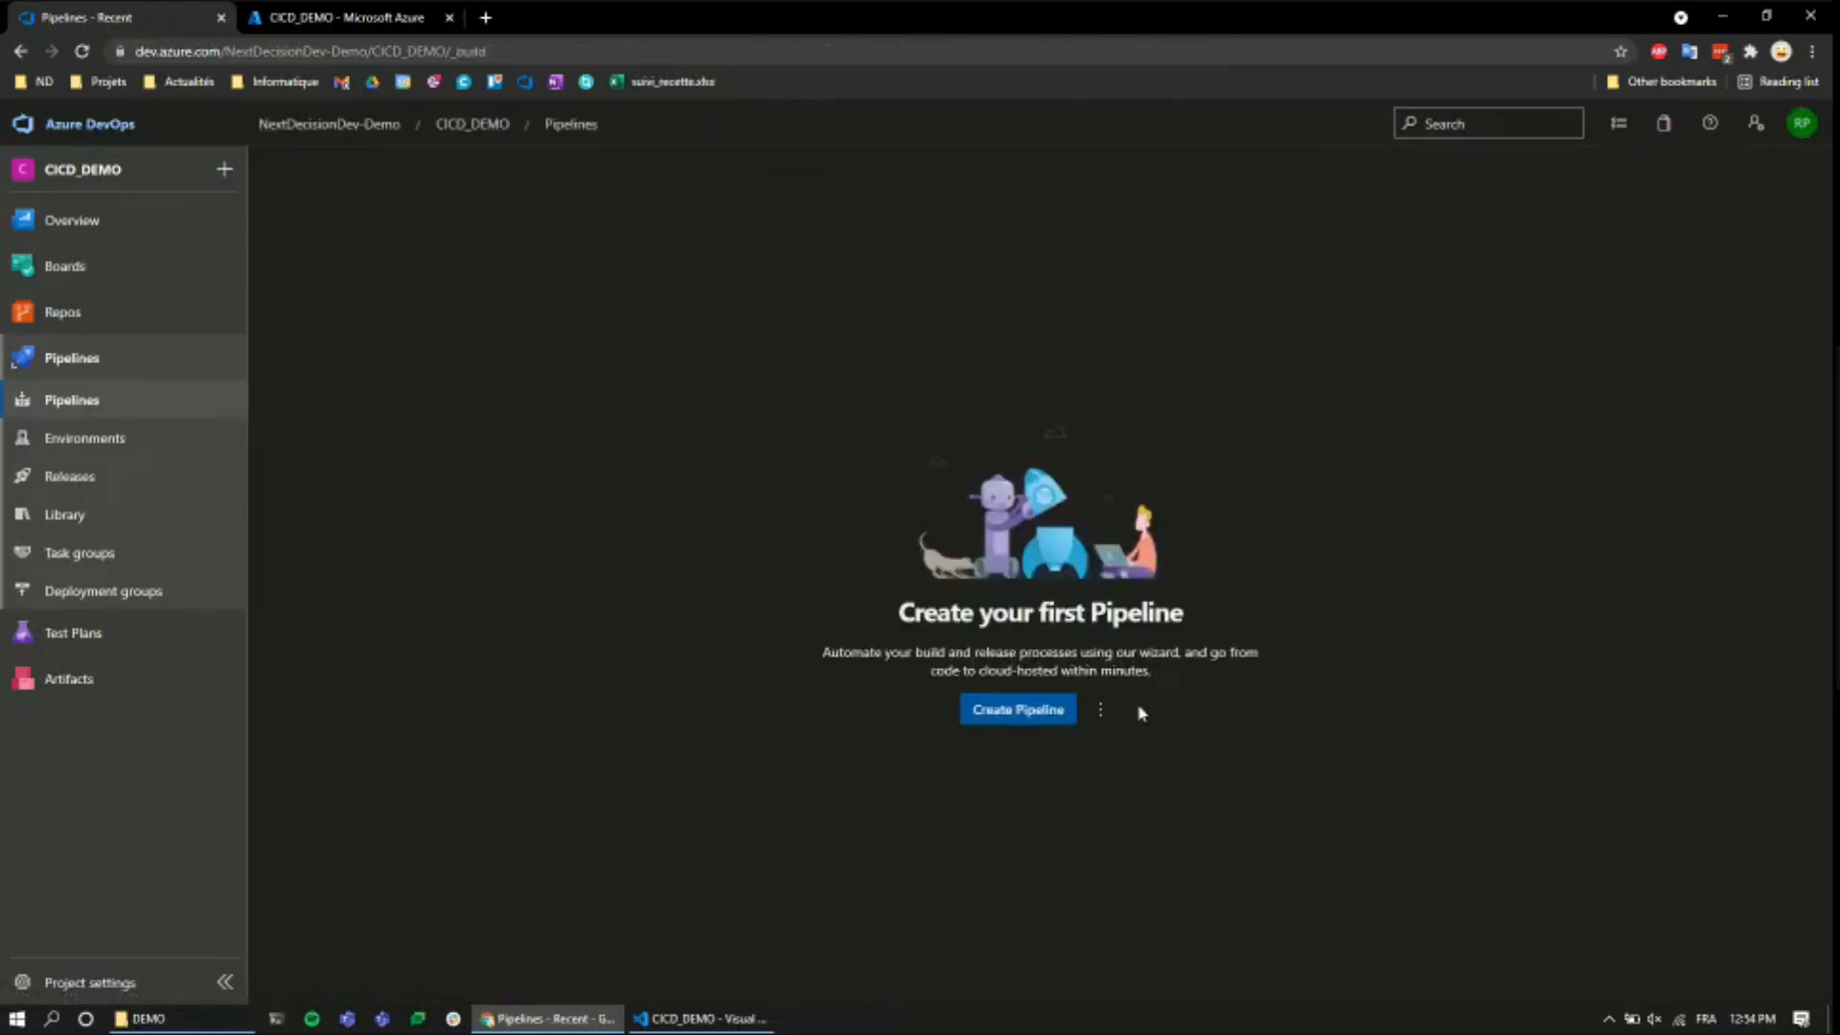
- Create a pipeline from the Azure Repos Git repository CICD_DEMO using the Starter pipeline template
{"action": "left_click", "coordinate": [986, 712]}
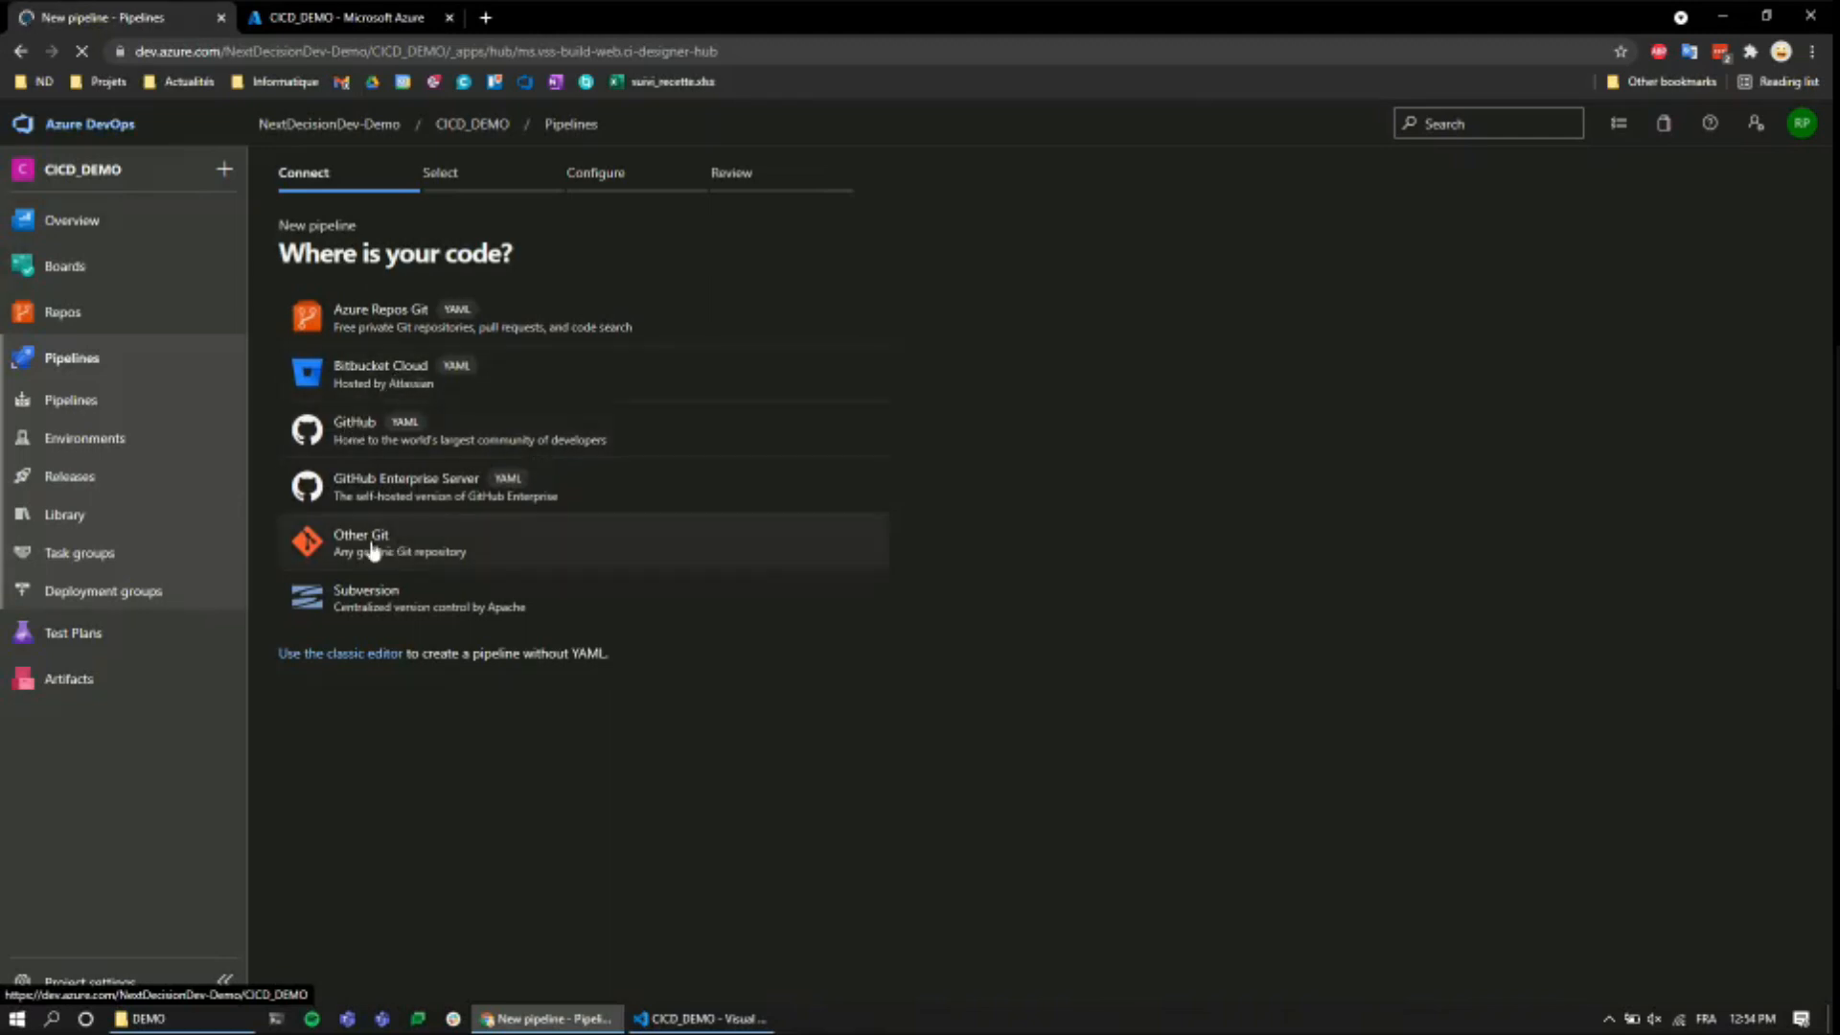
{"action": "left_click", "coordinate": [379, 329]}
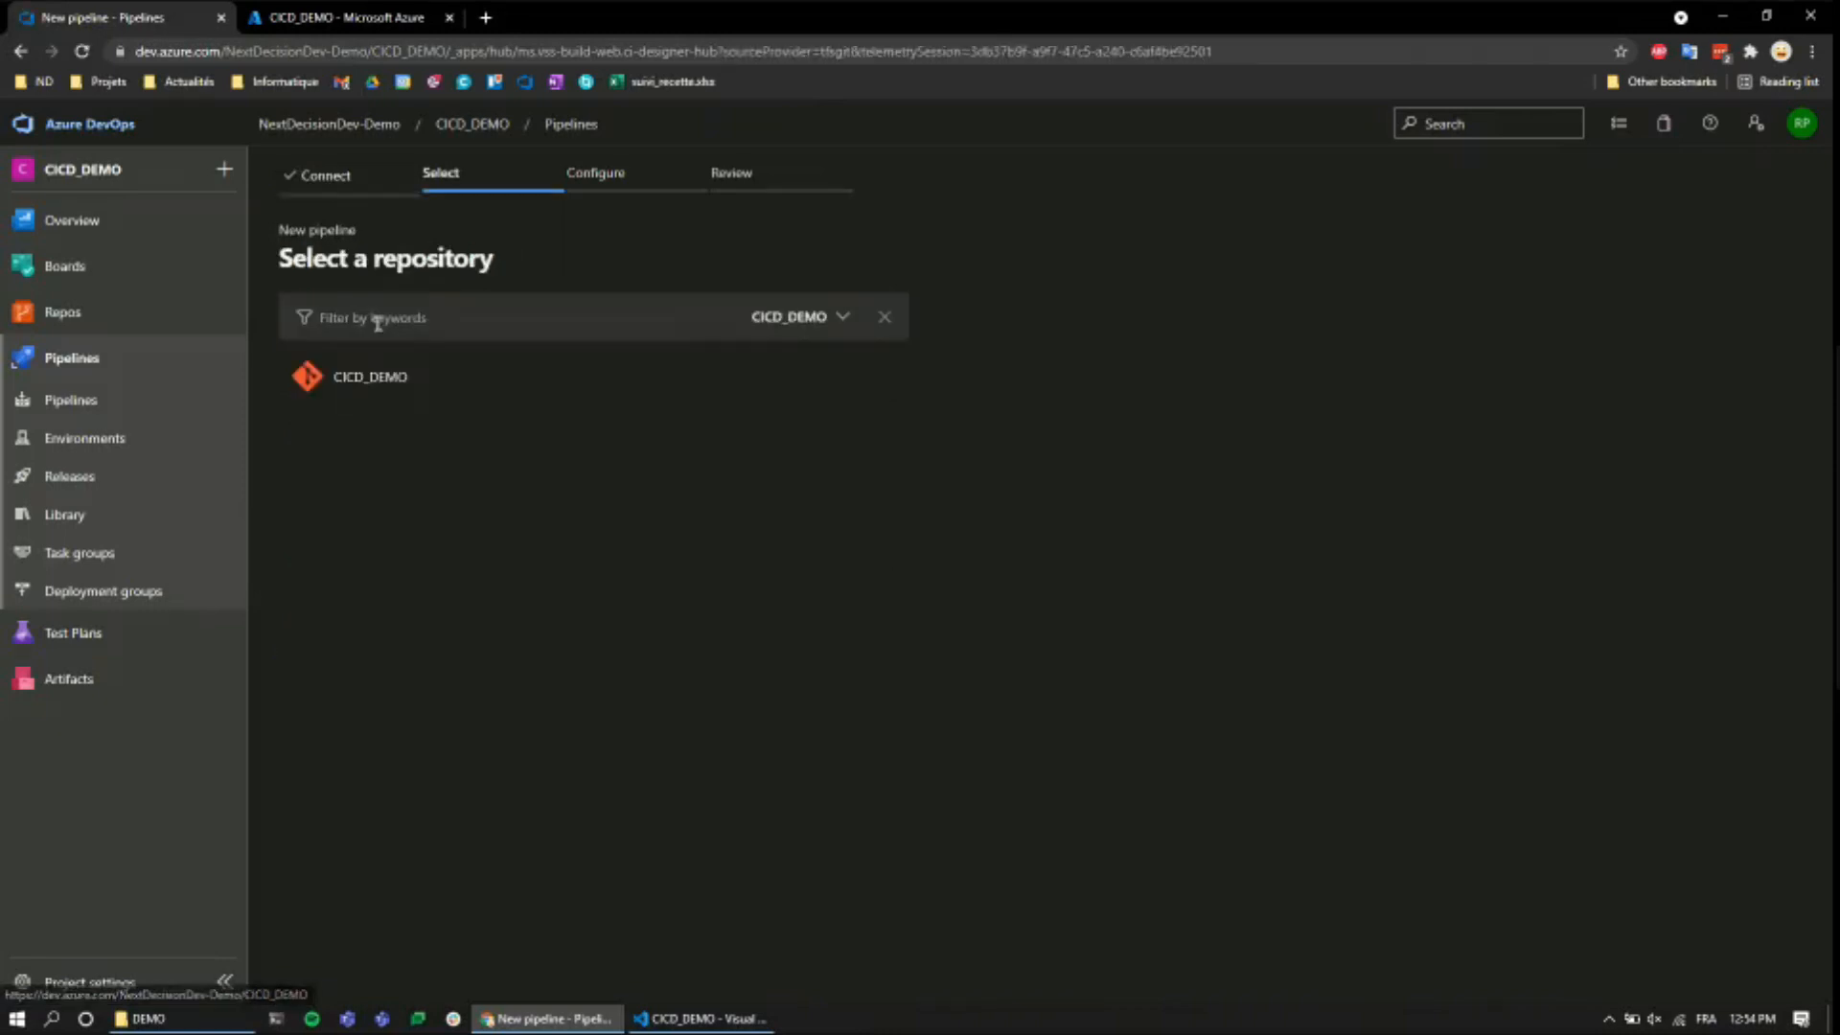
{"action": "left_click", "coordinate": [389, 383]}
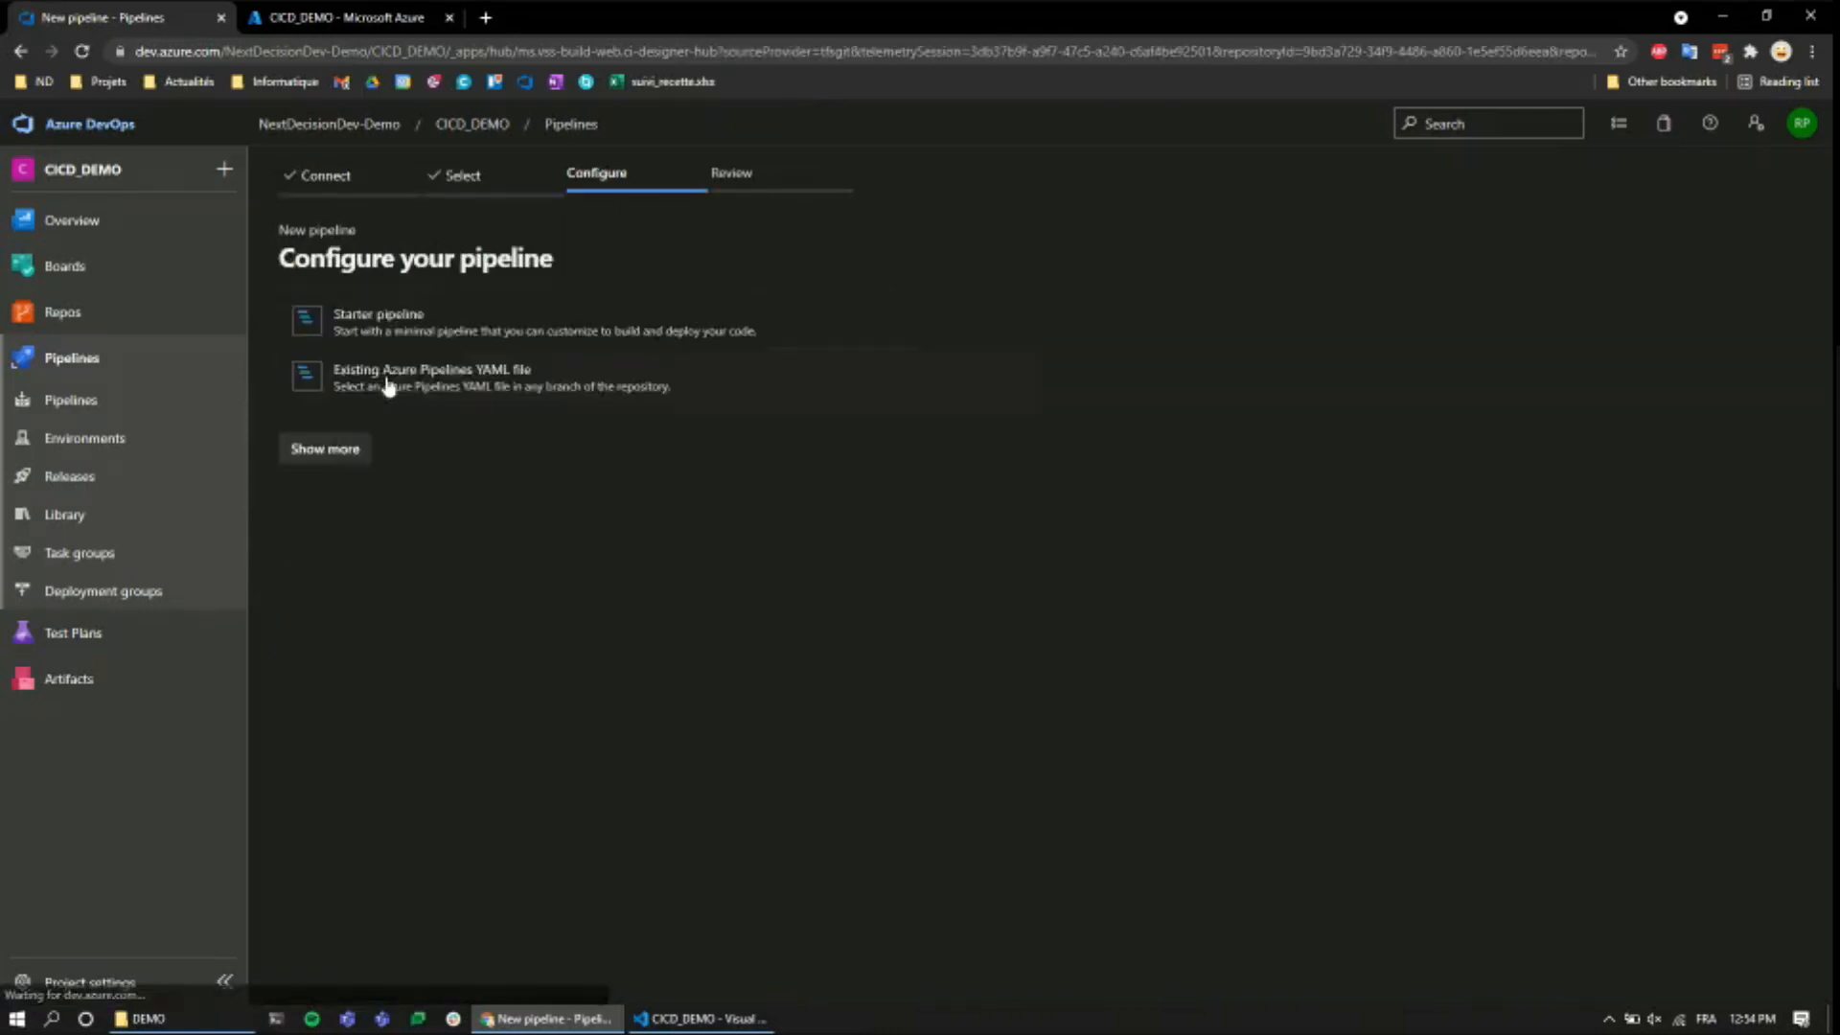
{"action": "left_click", "coordinate": [375, 330]}
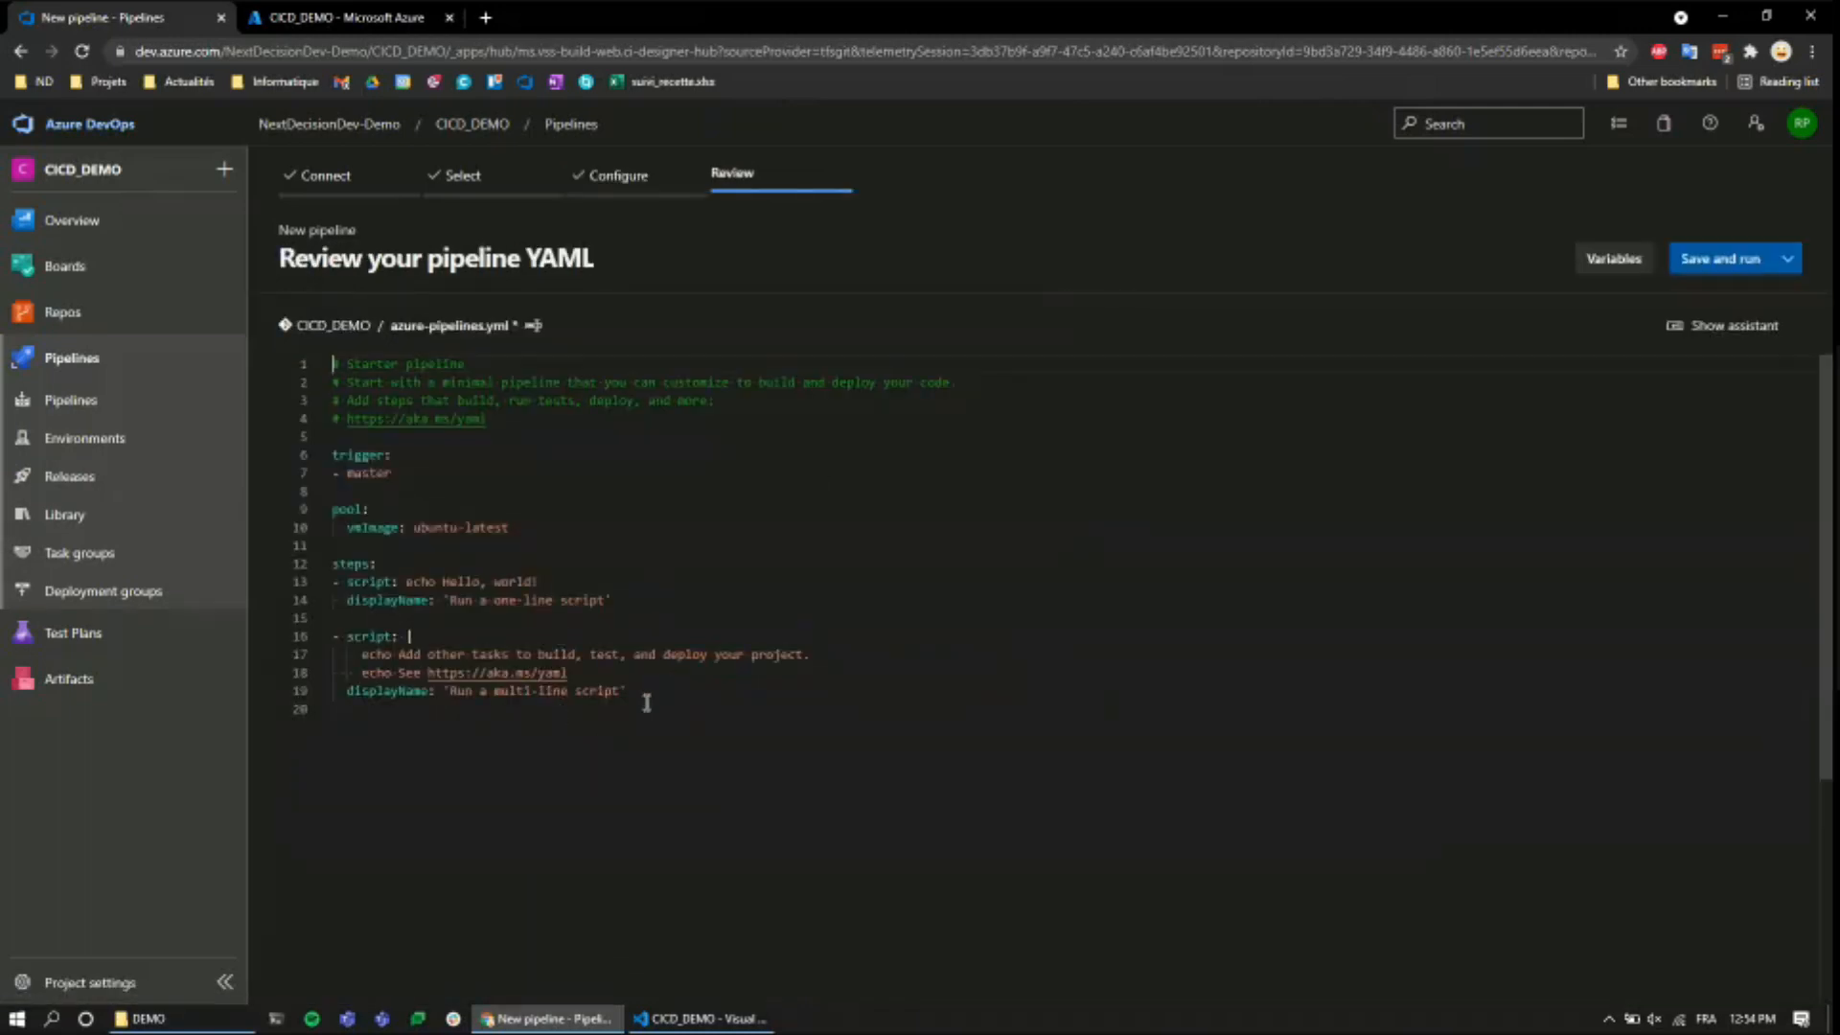
- Examine the starter YAML, covering the trigger branch, the pool's vmImage and the script steps
{"action": "left_click_drag", "start_coordinate": [642, 705], "coordinate": [330, 362]}
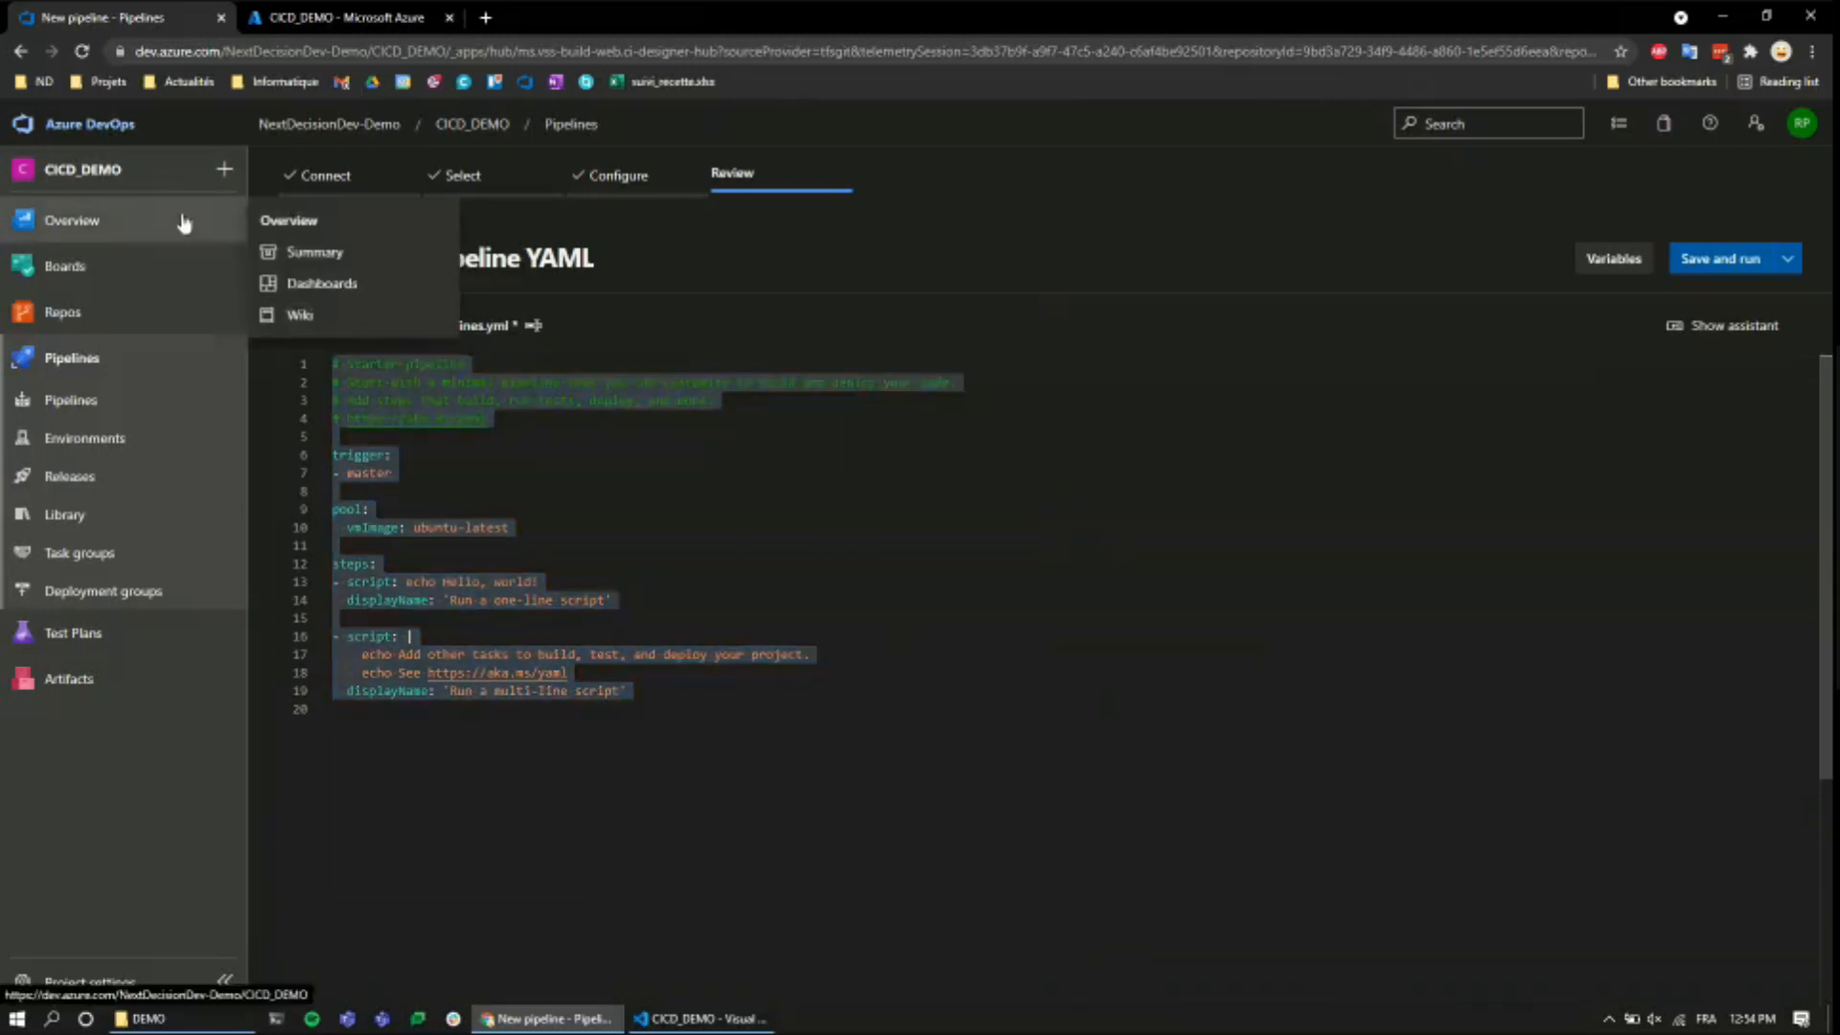
{"action": "left_click", "coordinate": [720, 496]}
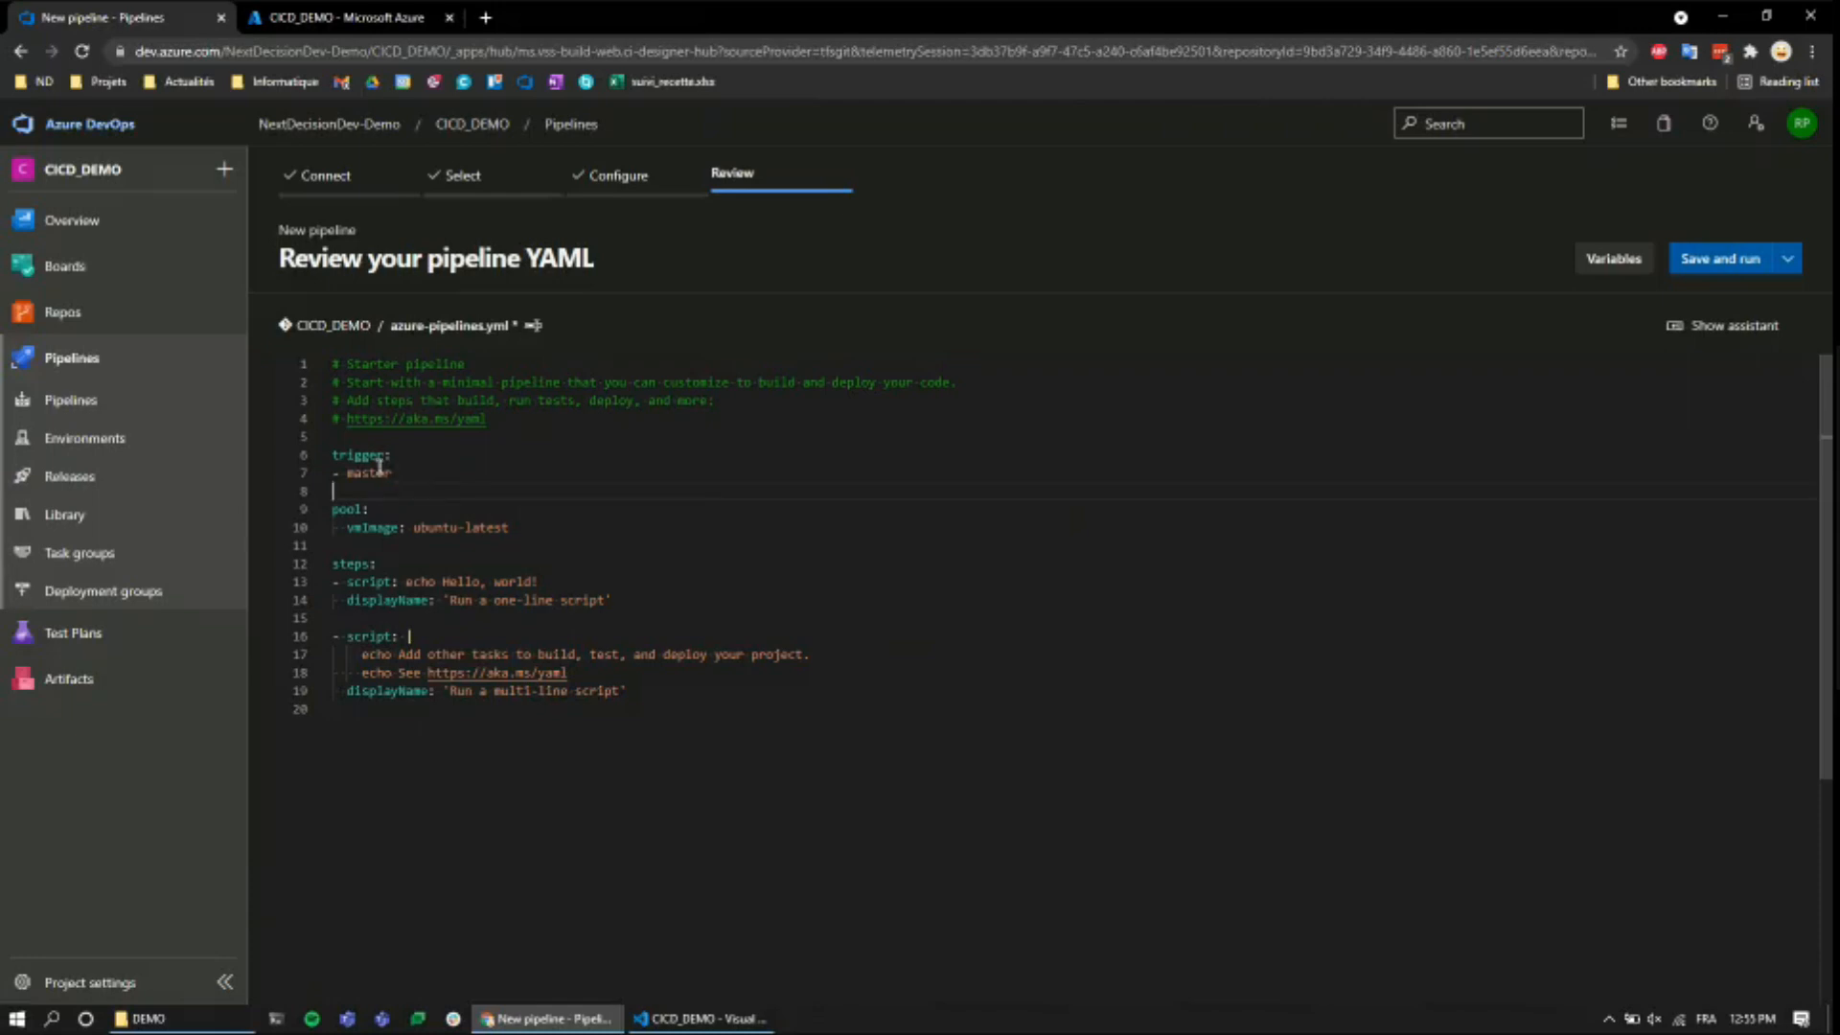
{"action": "left_click_drag", "start_coordinate": [404, 471], "coordinate": [309, 460]}
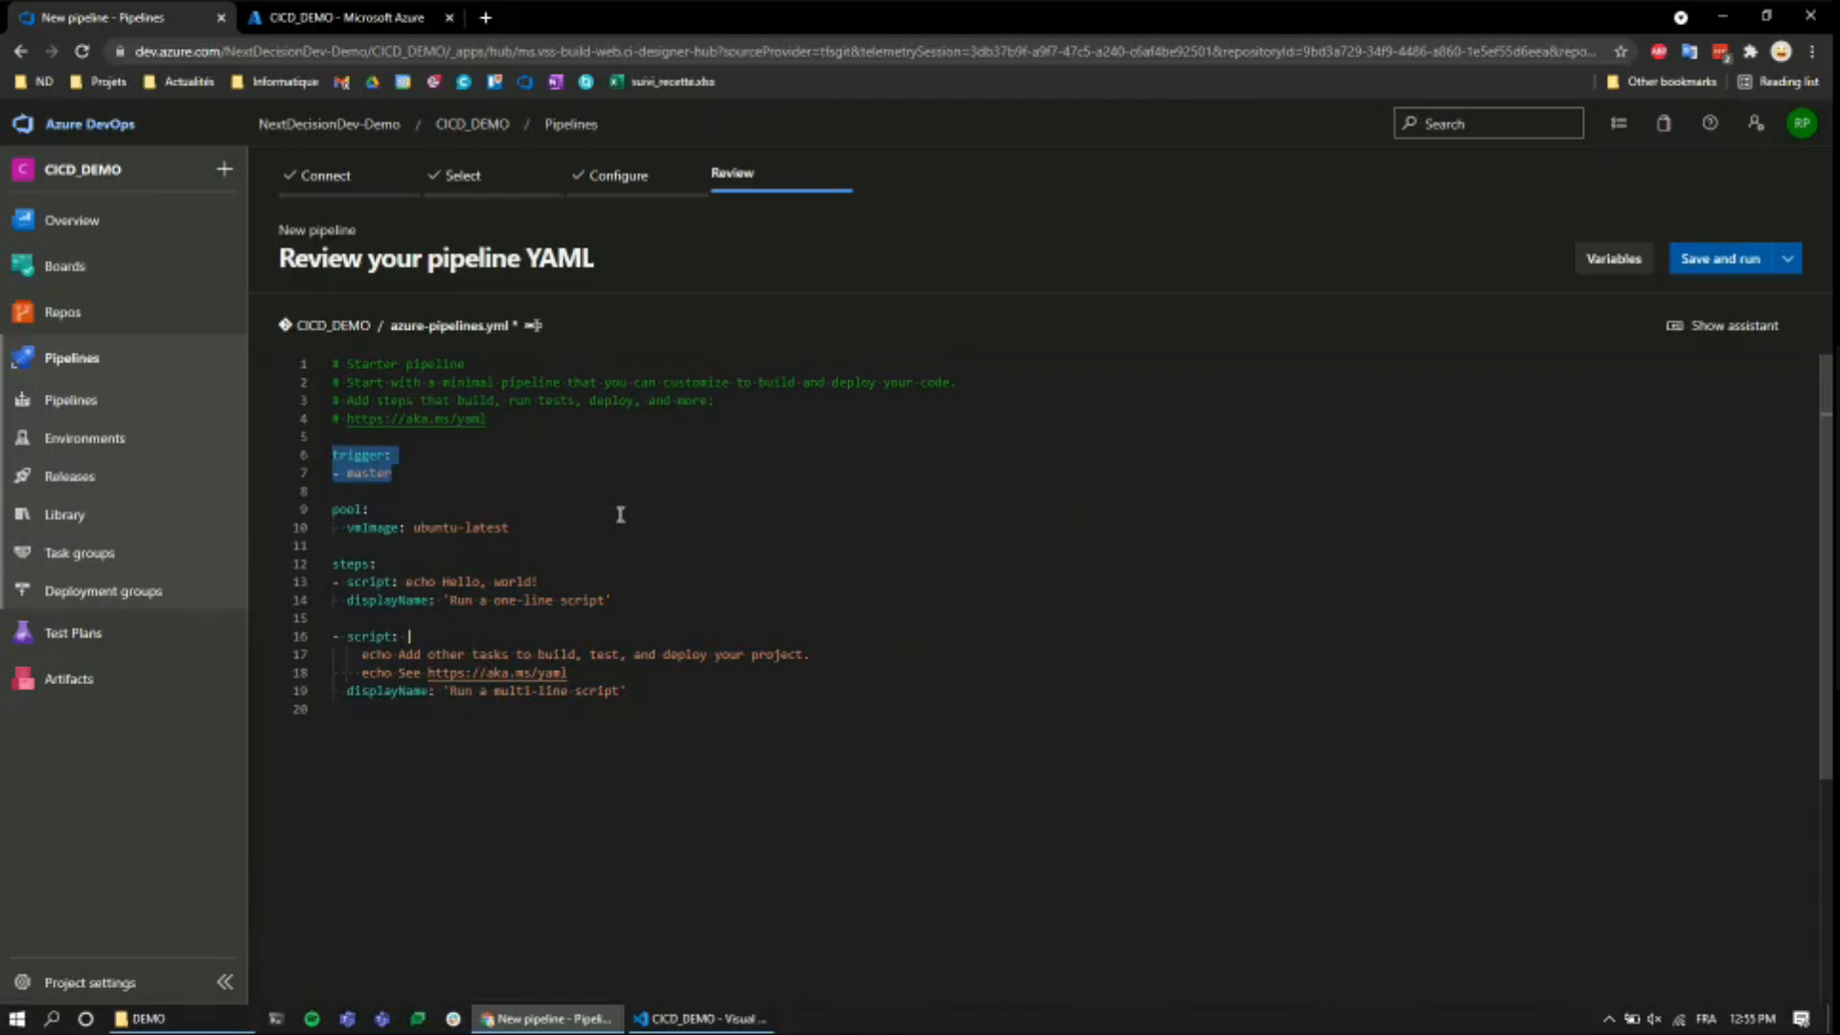
{"action": "double_click", "coordinate": [362, 474]}
{"action": "left_click_drag", "start_coordinate": [516, 527], "coordinate": [314, 515]}
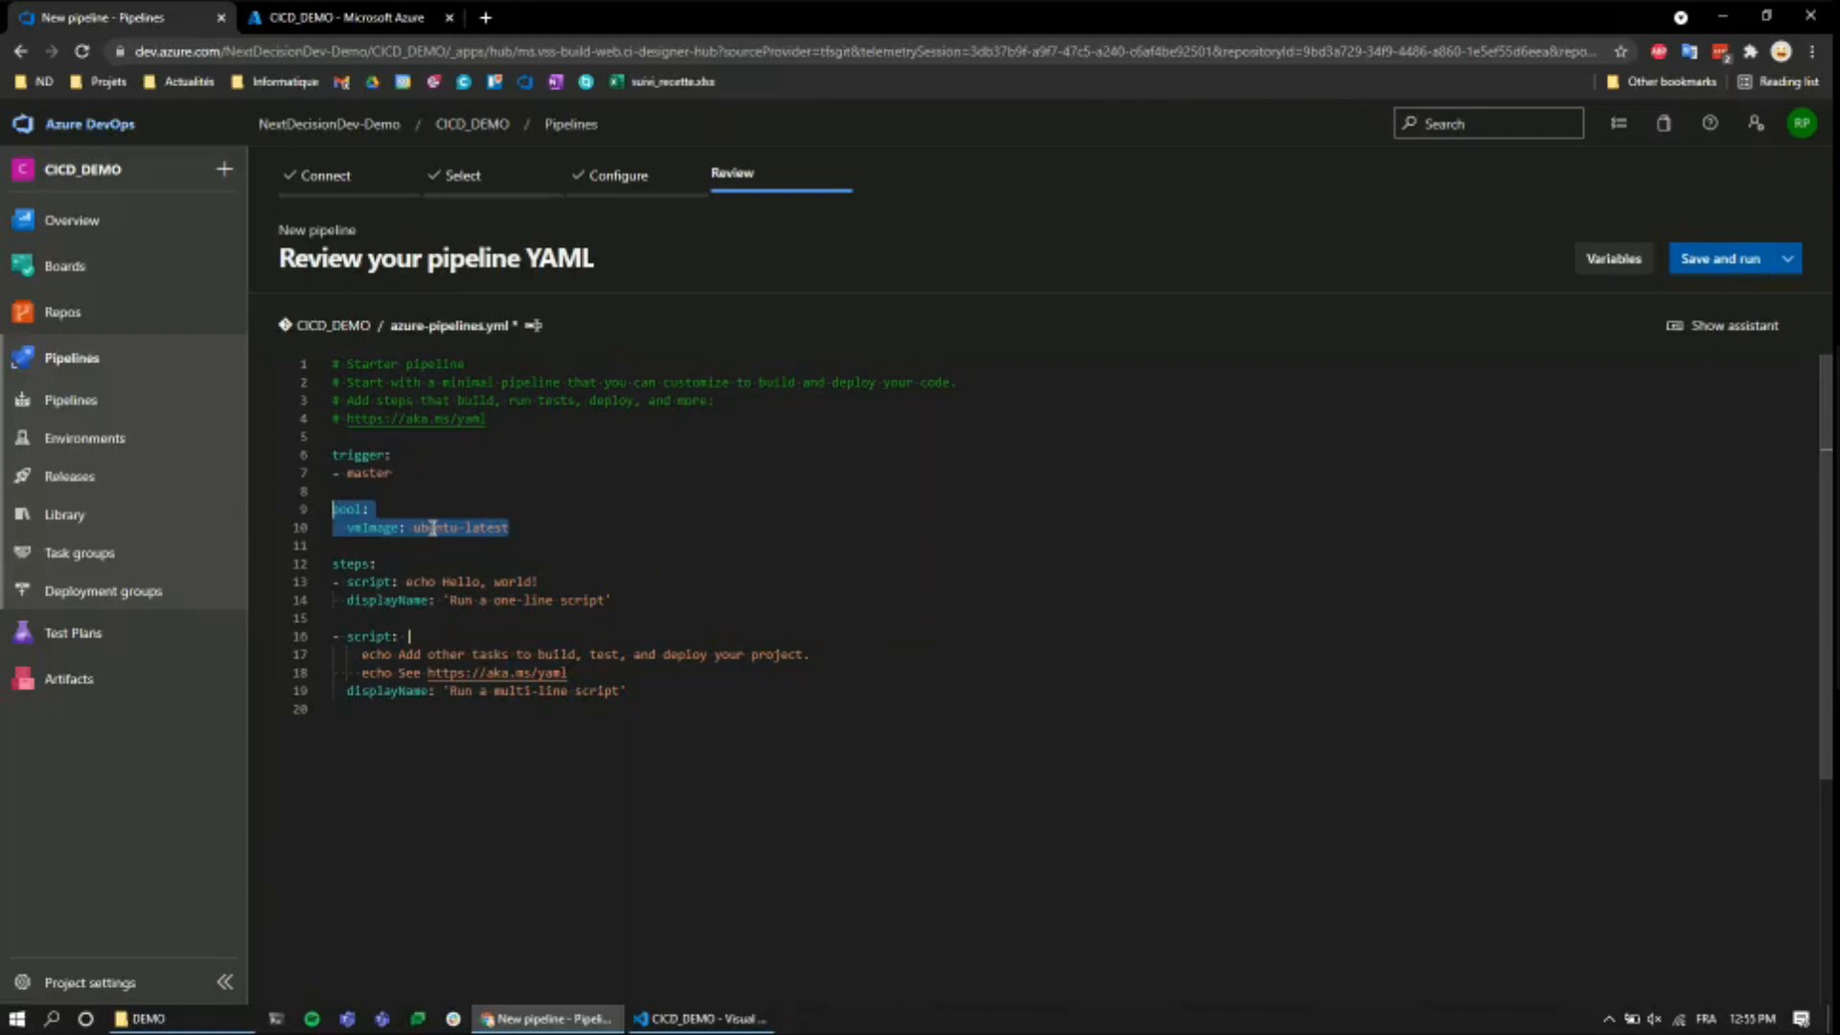
{"action": "left_click_drag", "start_coordinate": [511, 527], "coordinate": [555, 513]}
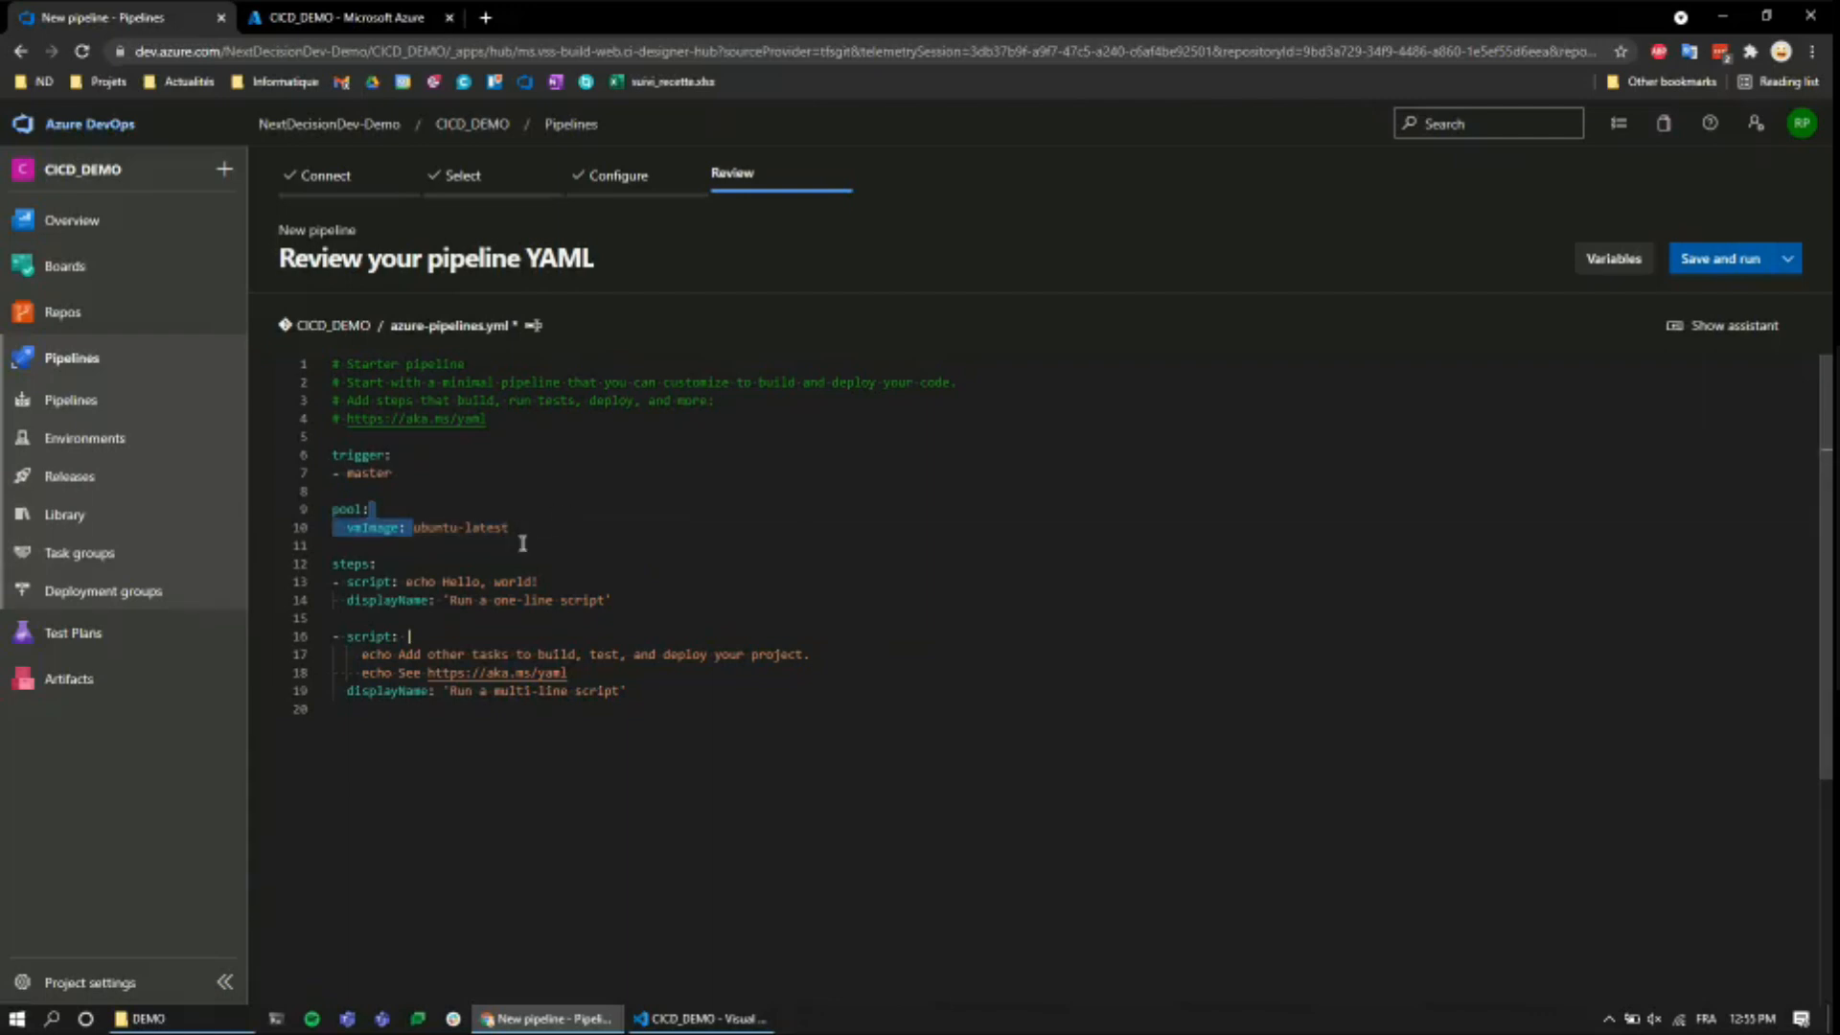
{"action": "left_click_drag", "start_coordinate": [333, 565], "coordinate": [436, 582]}
{"action": "left_click_drag", "start_coordinate": [645, 690], "coordinate": [258, 580]}
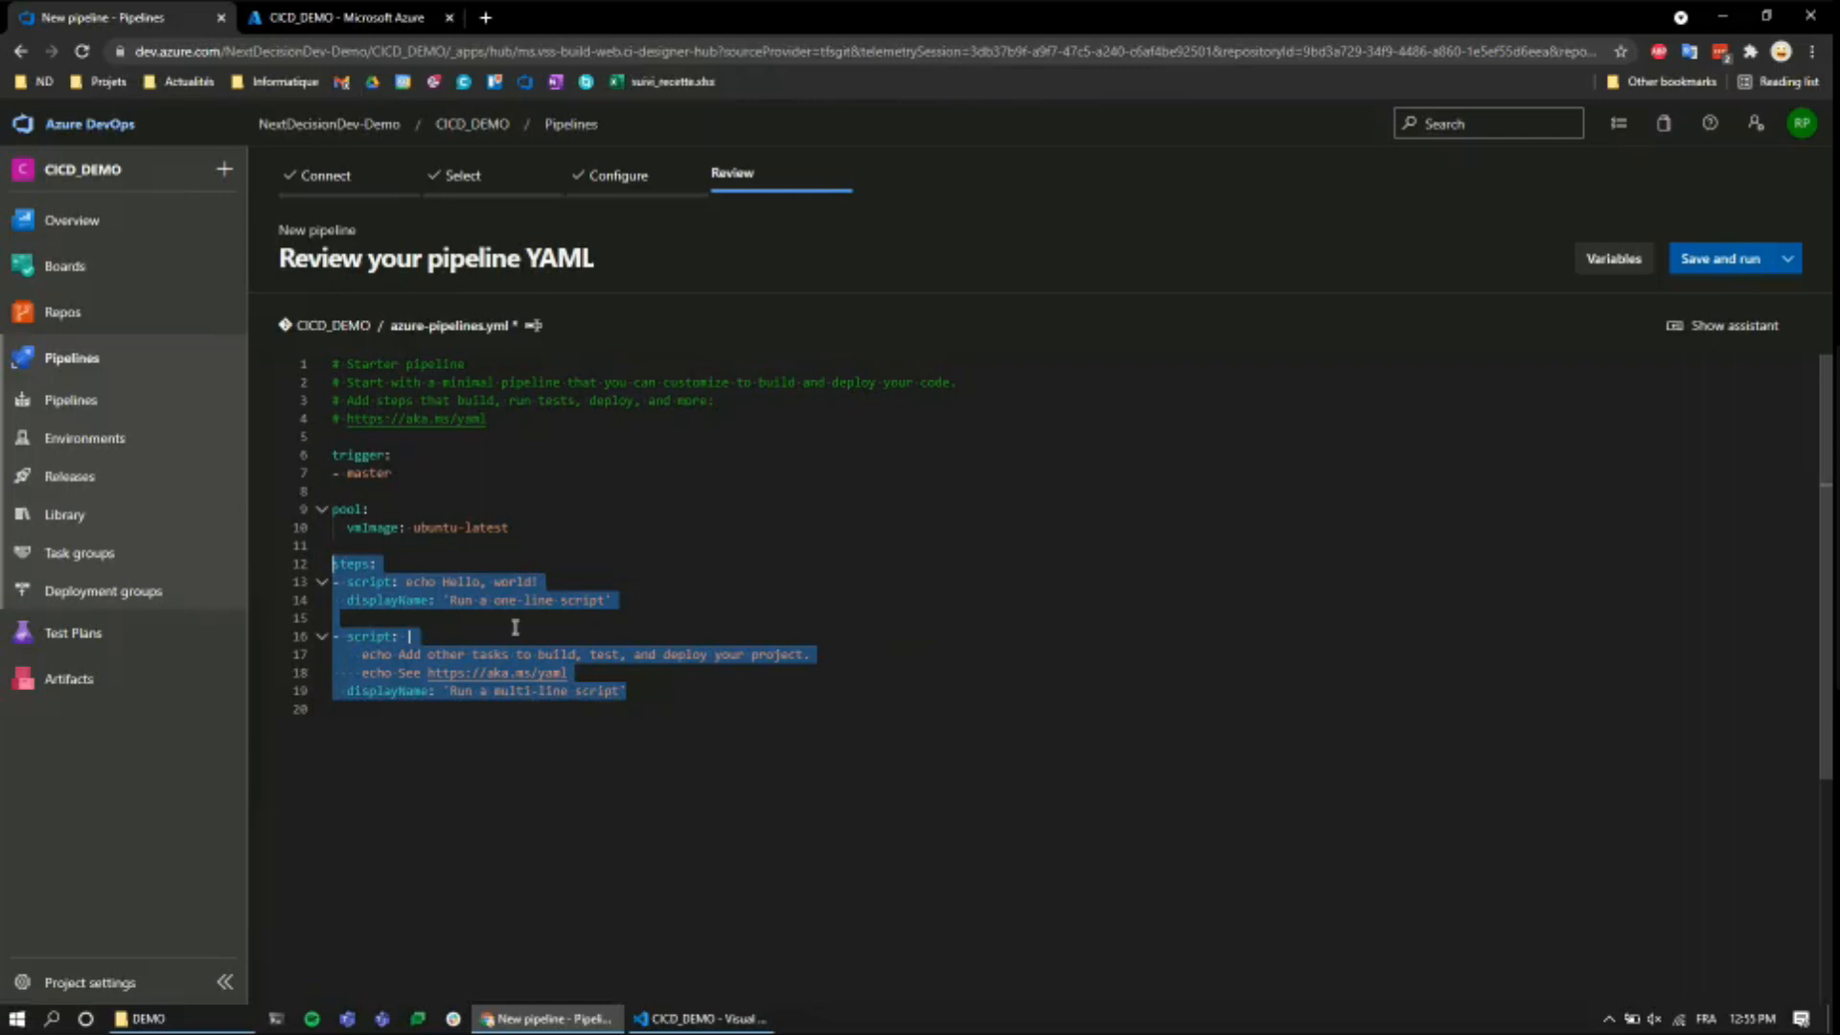
- Add a new line below the last script step in azure-pipelines.yml
{"action": "left_click", "coordinate": [648, 693]}
{"action": "key", "text": "Return"}
{"action": "type", "text": "condition:"}
{"action": "key", "text": "BackSpace"}
{"action": "key", "text": "BackSpace"}
{"action": "key", "text": "BackSpace"}
{"action": "key", "text": "BackSpace"}
{"action": "key", "text": "BackSpace"}
{"action": "key", "text": "BackSpace"}
{"action": "key", "text": "BackSpace"}
{"action": "key", "text": "BackSpace"}
{"action": "key", "text": "BackSpace"}
{"action": "key", "text": "BackSpace"}
{"action": "key", "text": "BackSpace"}
{"action": "key", "text": "BackSpace"}
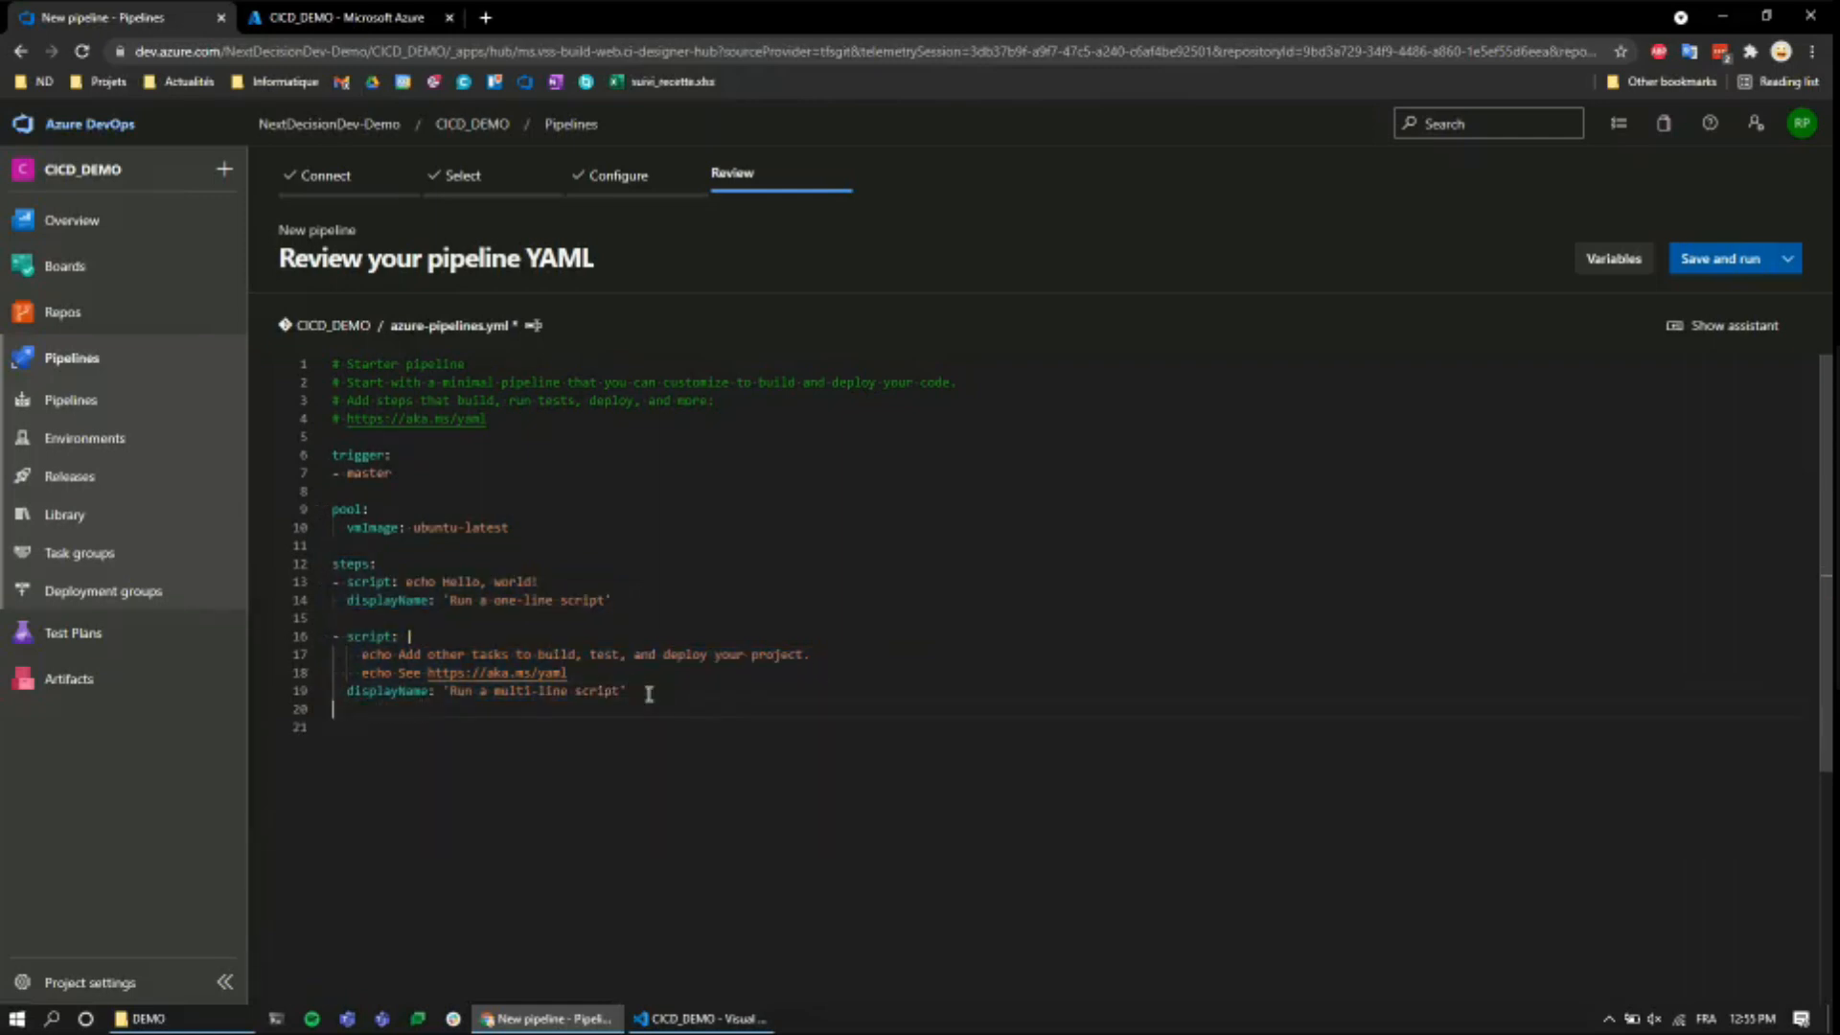
- Add another empty line at the end of the YAML and open the .NET Core task's settings from the task assistant
{"action": "key", "text": "Return"}
{"action": "key", "text": "ctrl+space"}
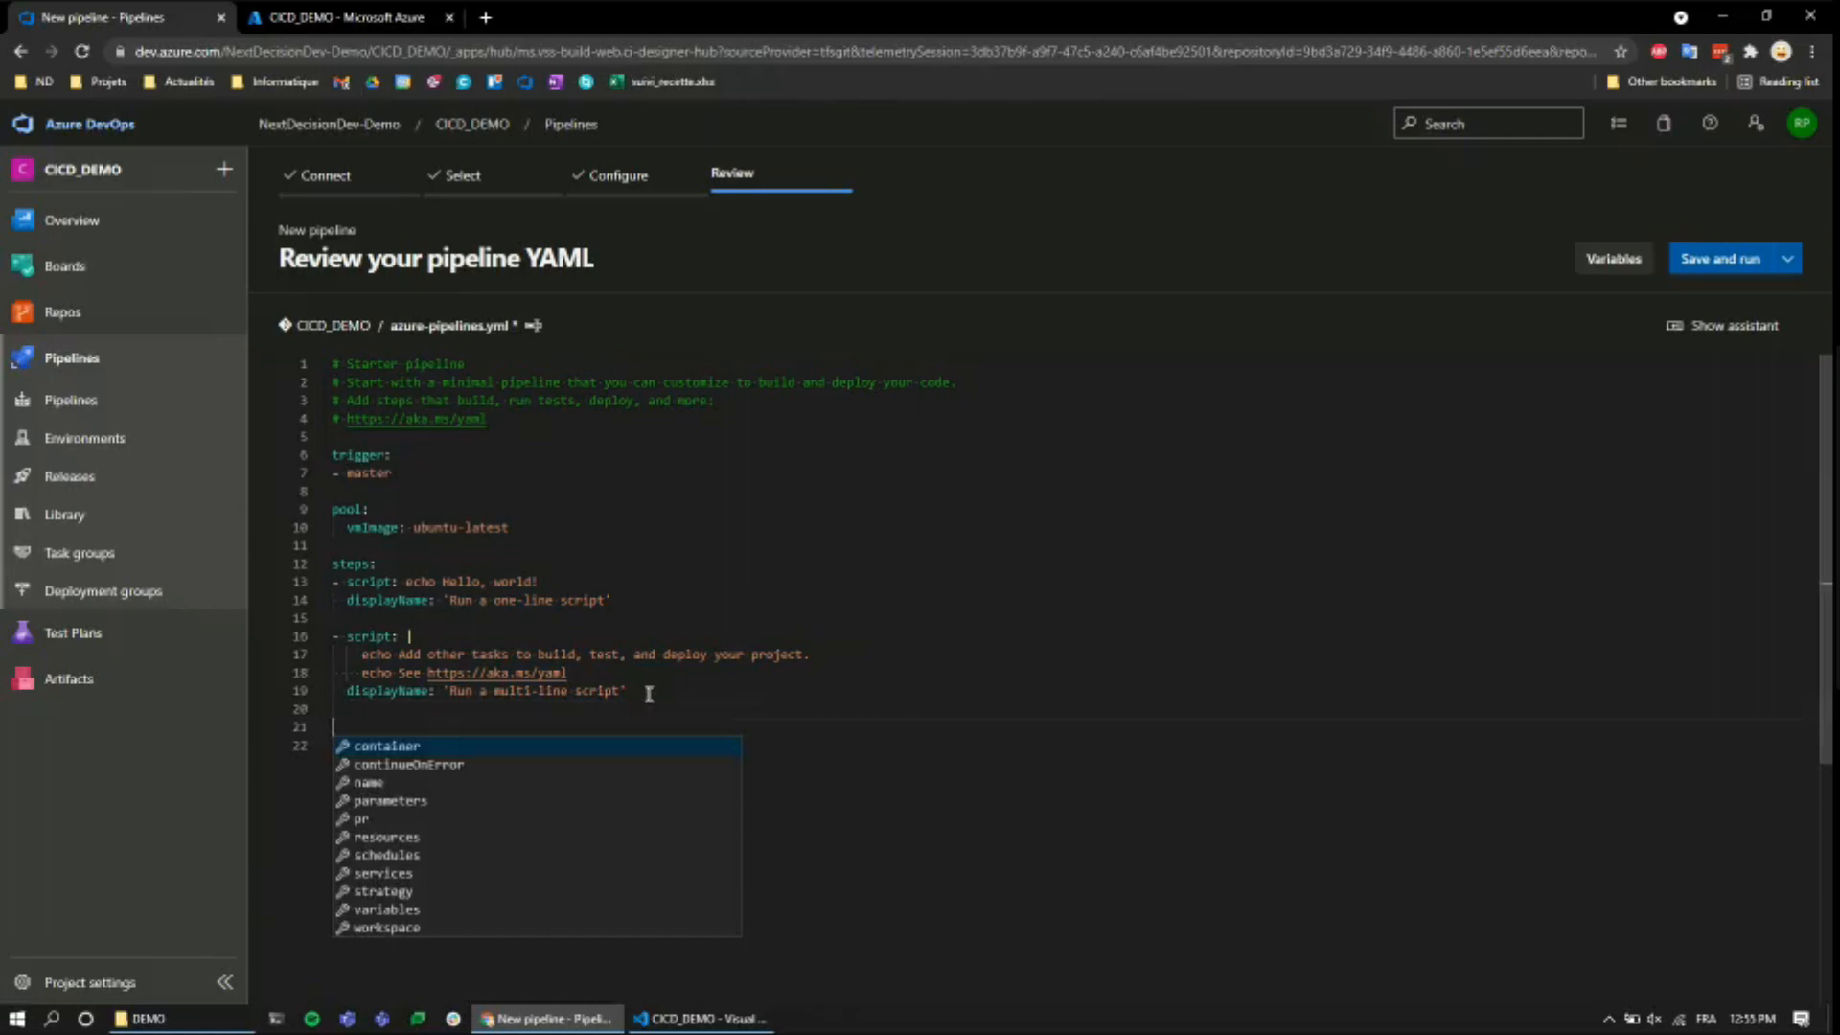
{"action": "left_click", "coordinate": [1733, 327]}
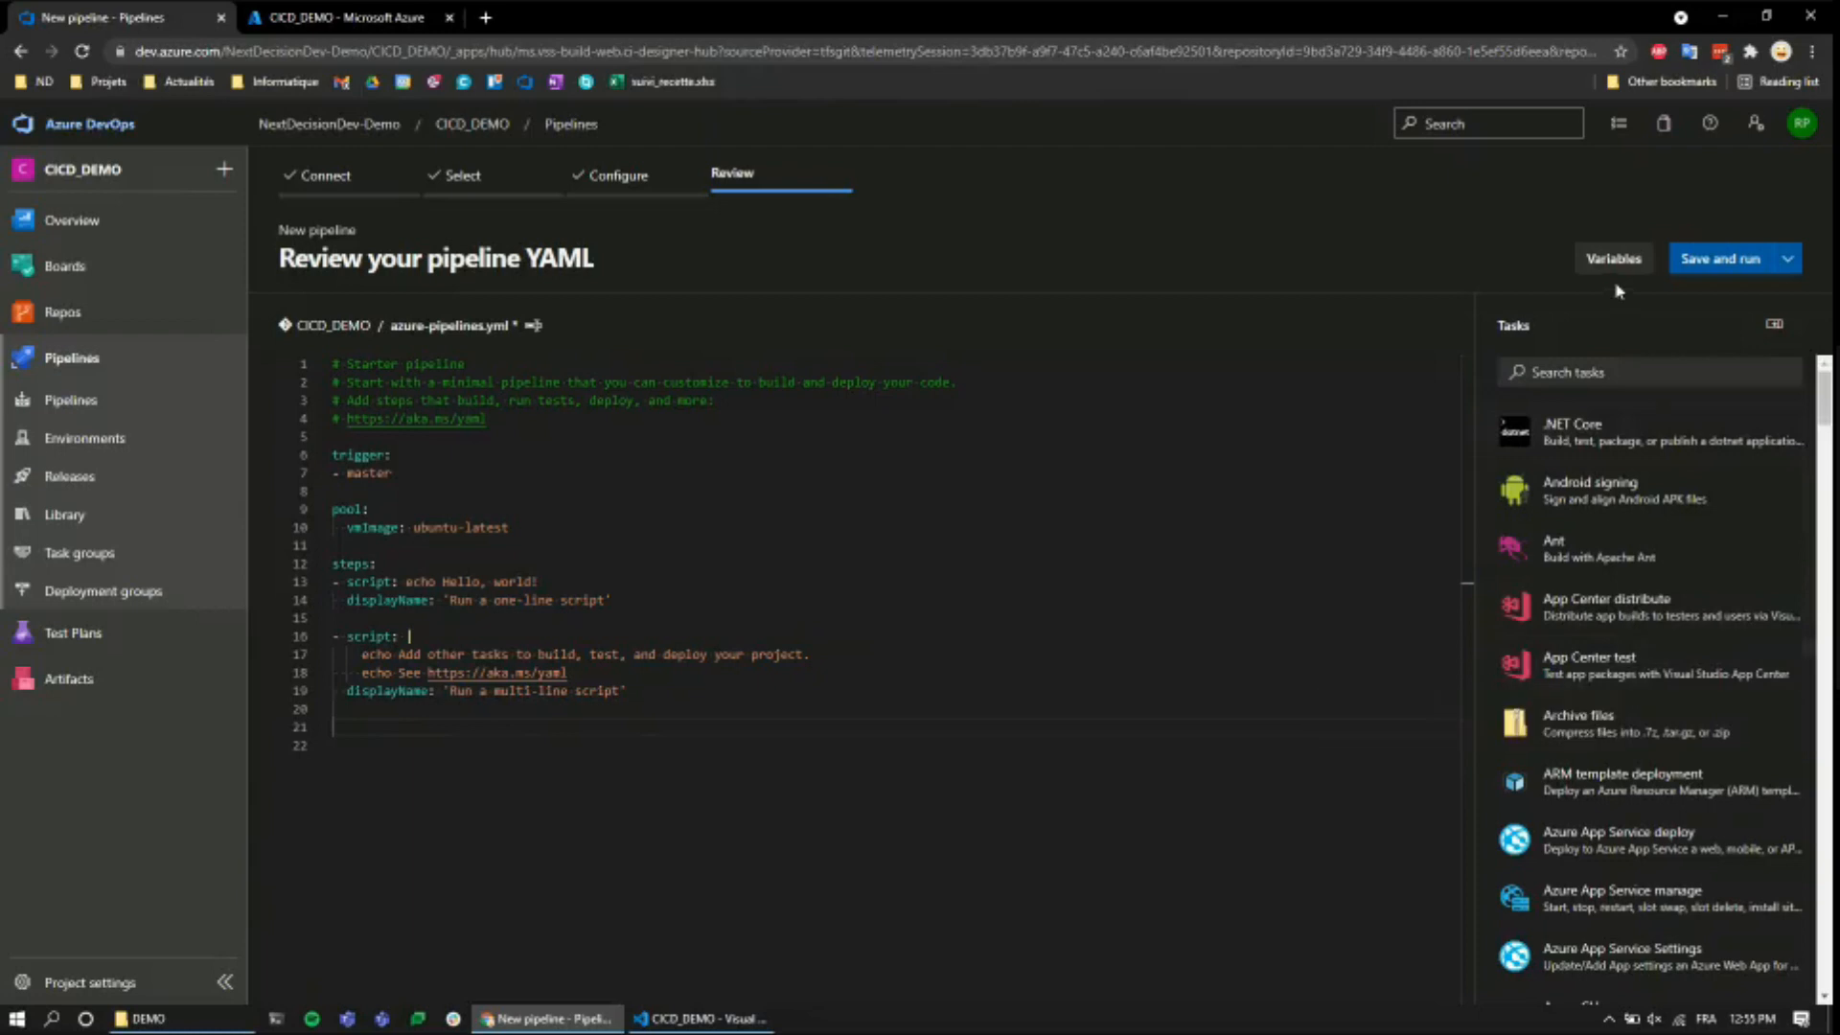
{"action": "scroll", "coordinate": [1629, 714], "scroll_direction": "down", "scroll_amount": 4}
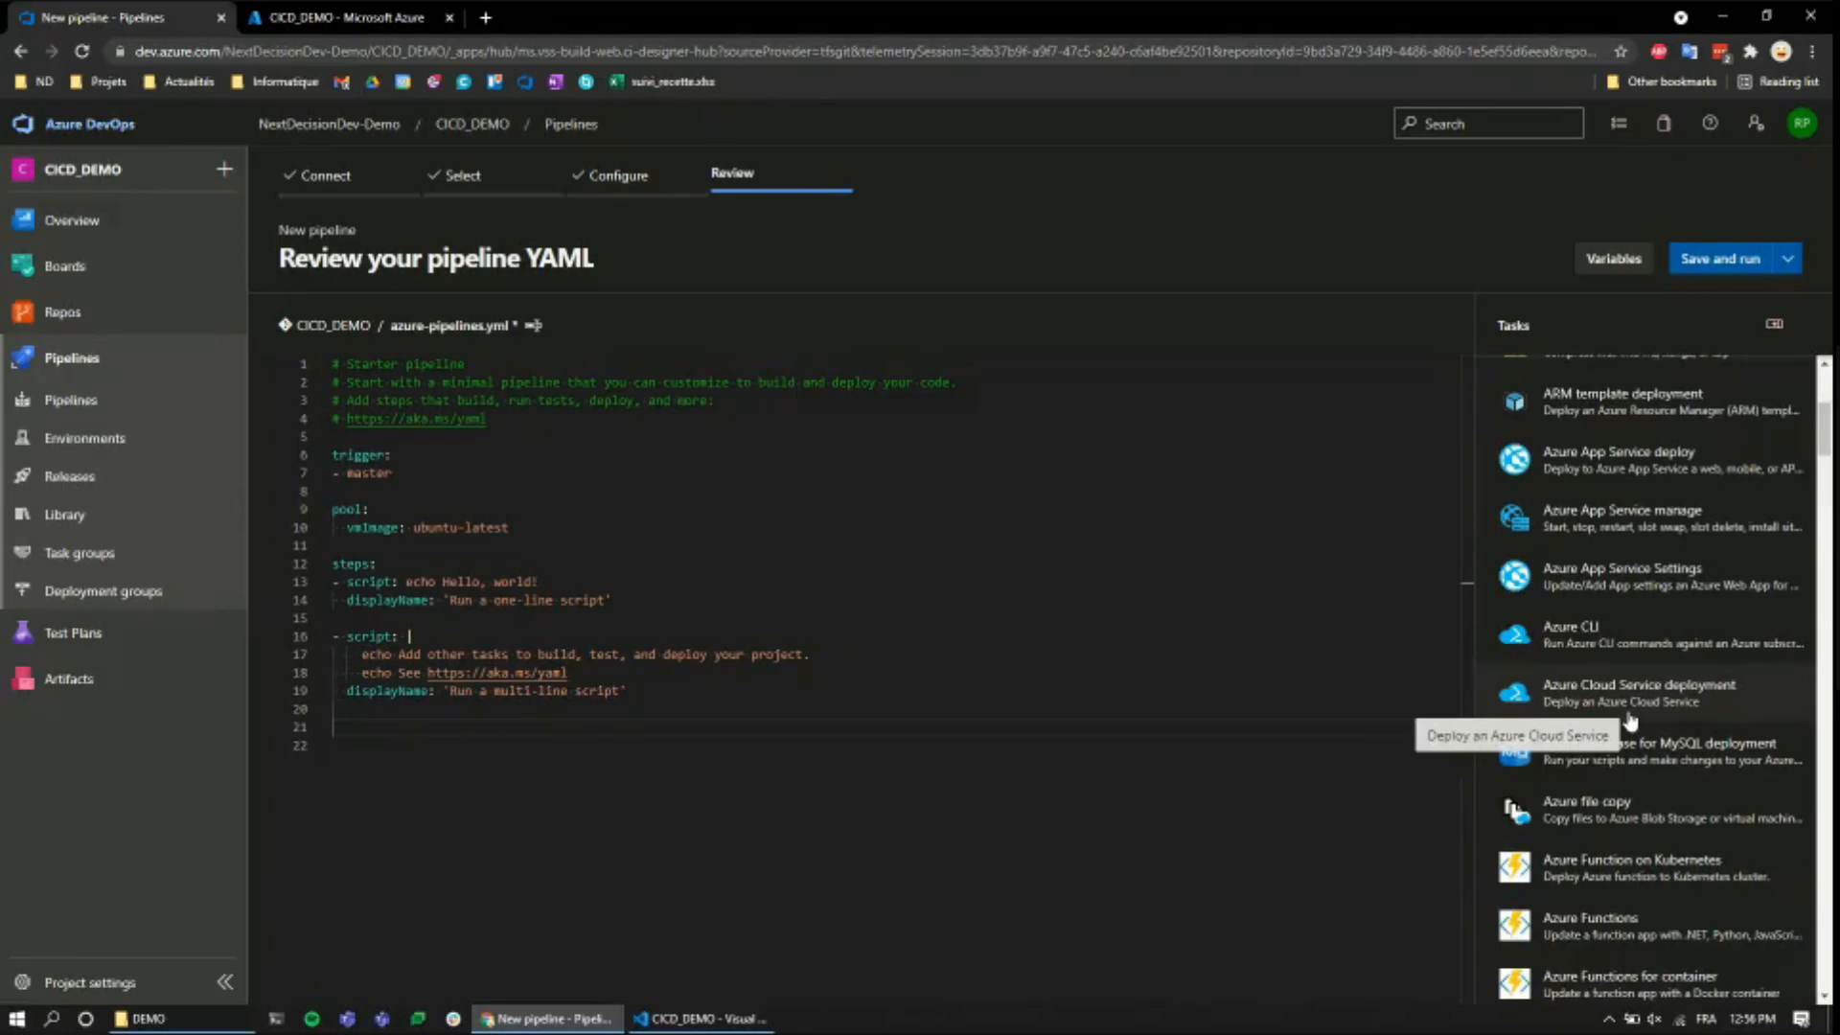
{"action": "scroll", "coordinate": [1630, 721], "scroll_direction": "up", "scroll_amount": 4}
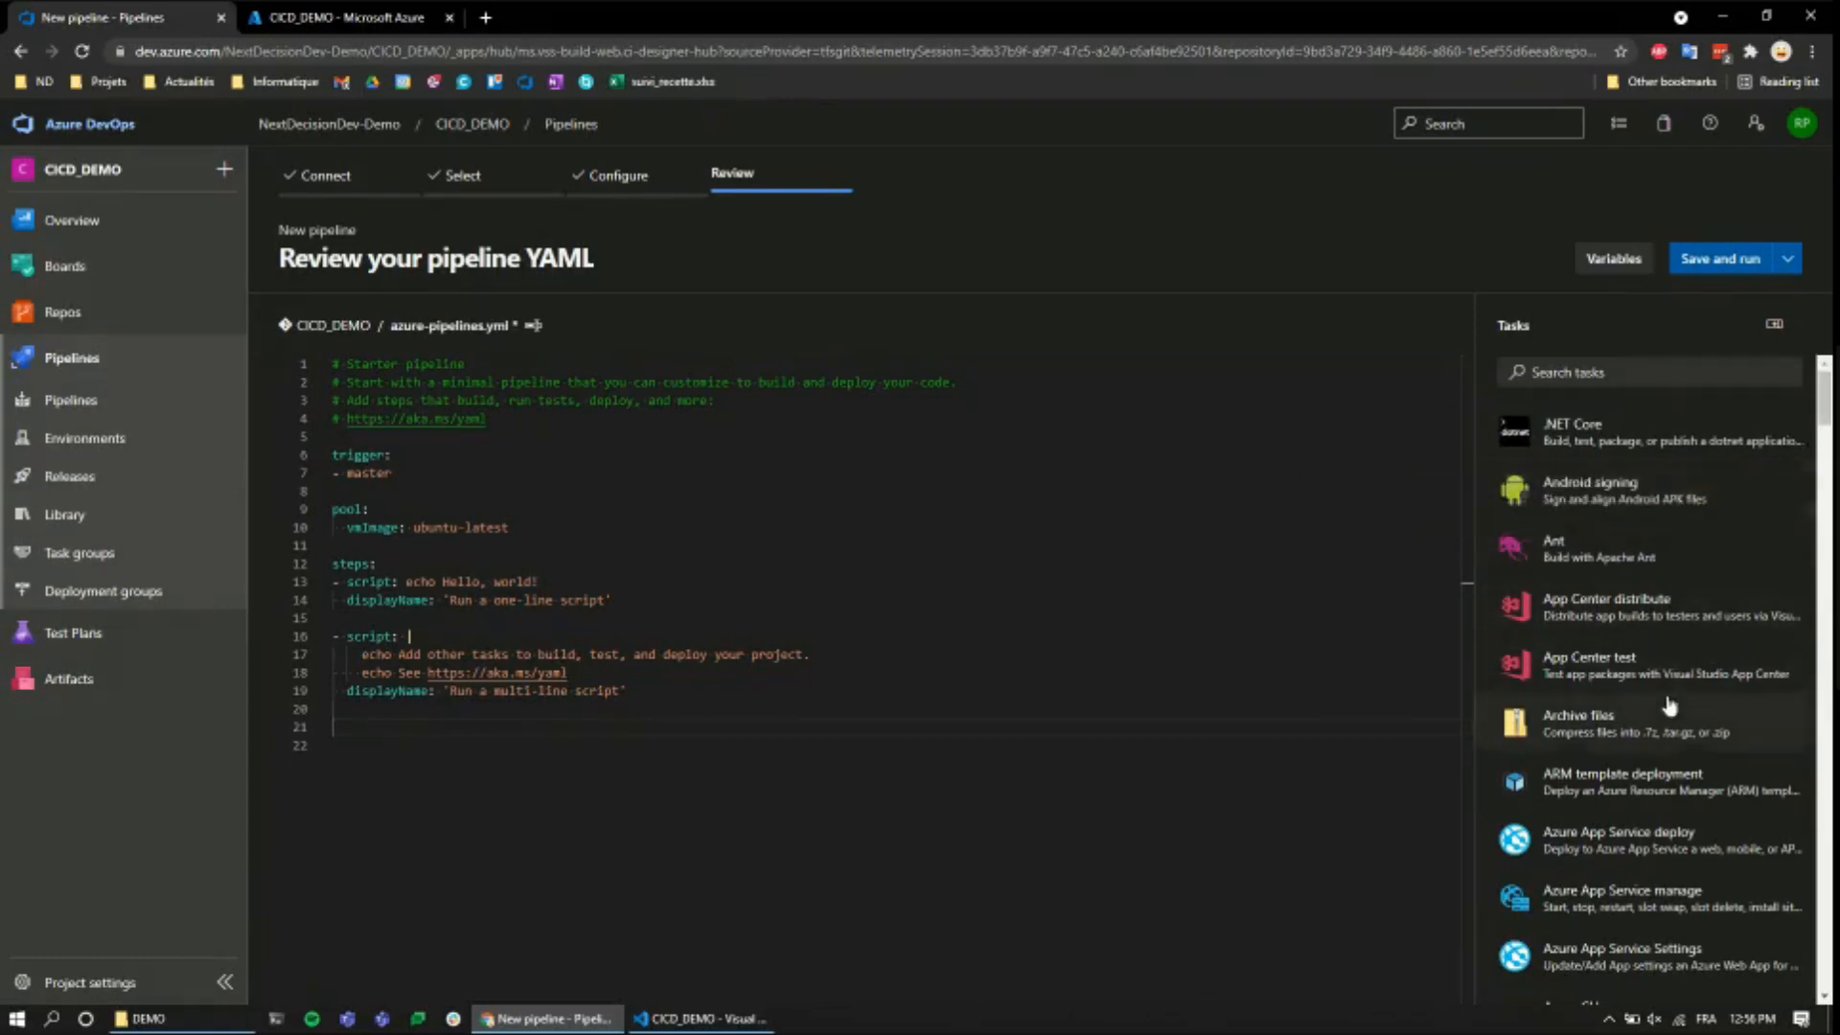
{"action": "scroll", "coordinate": [1669, 708], "scroll_direction": "down", "scroll_amount": 1}
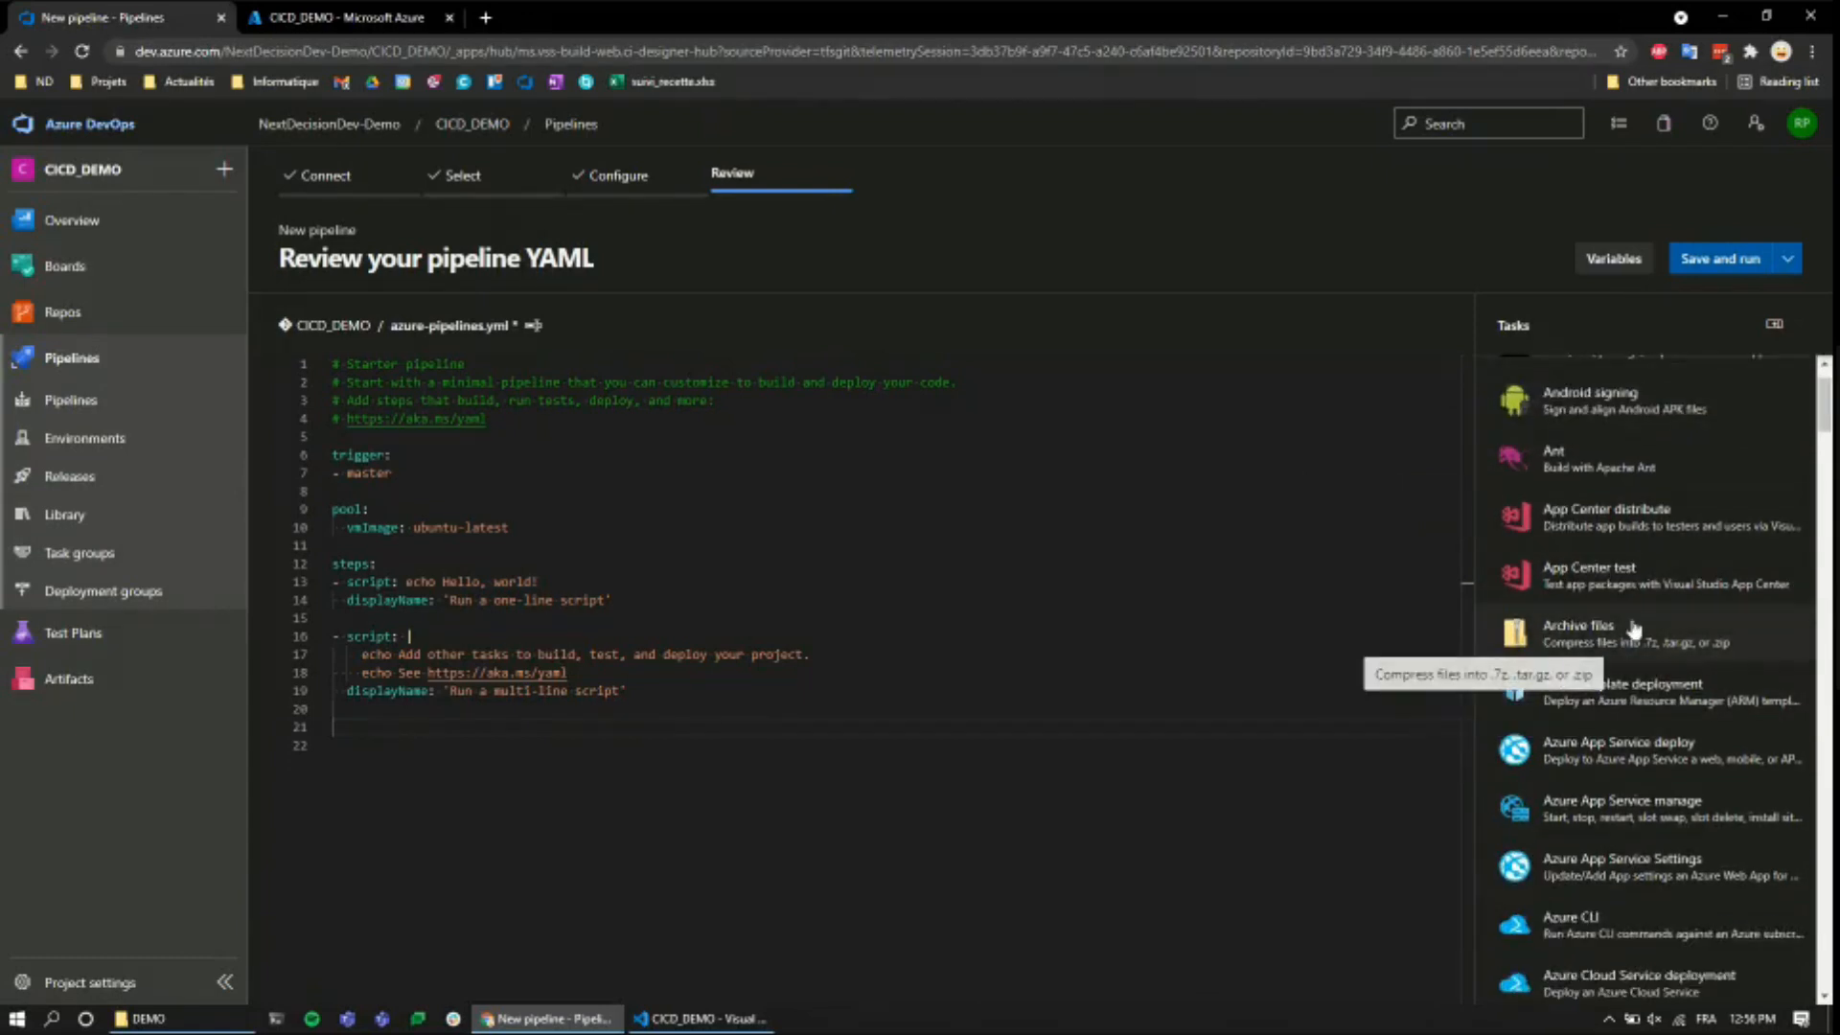
{"action": "scroll", "coordinate": [1634, 630], "scroll_direction": "down", "scroll_amount": 4}
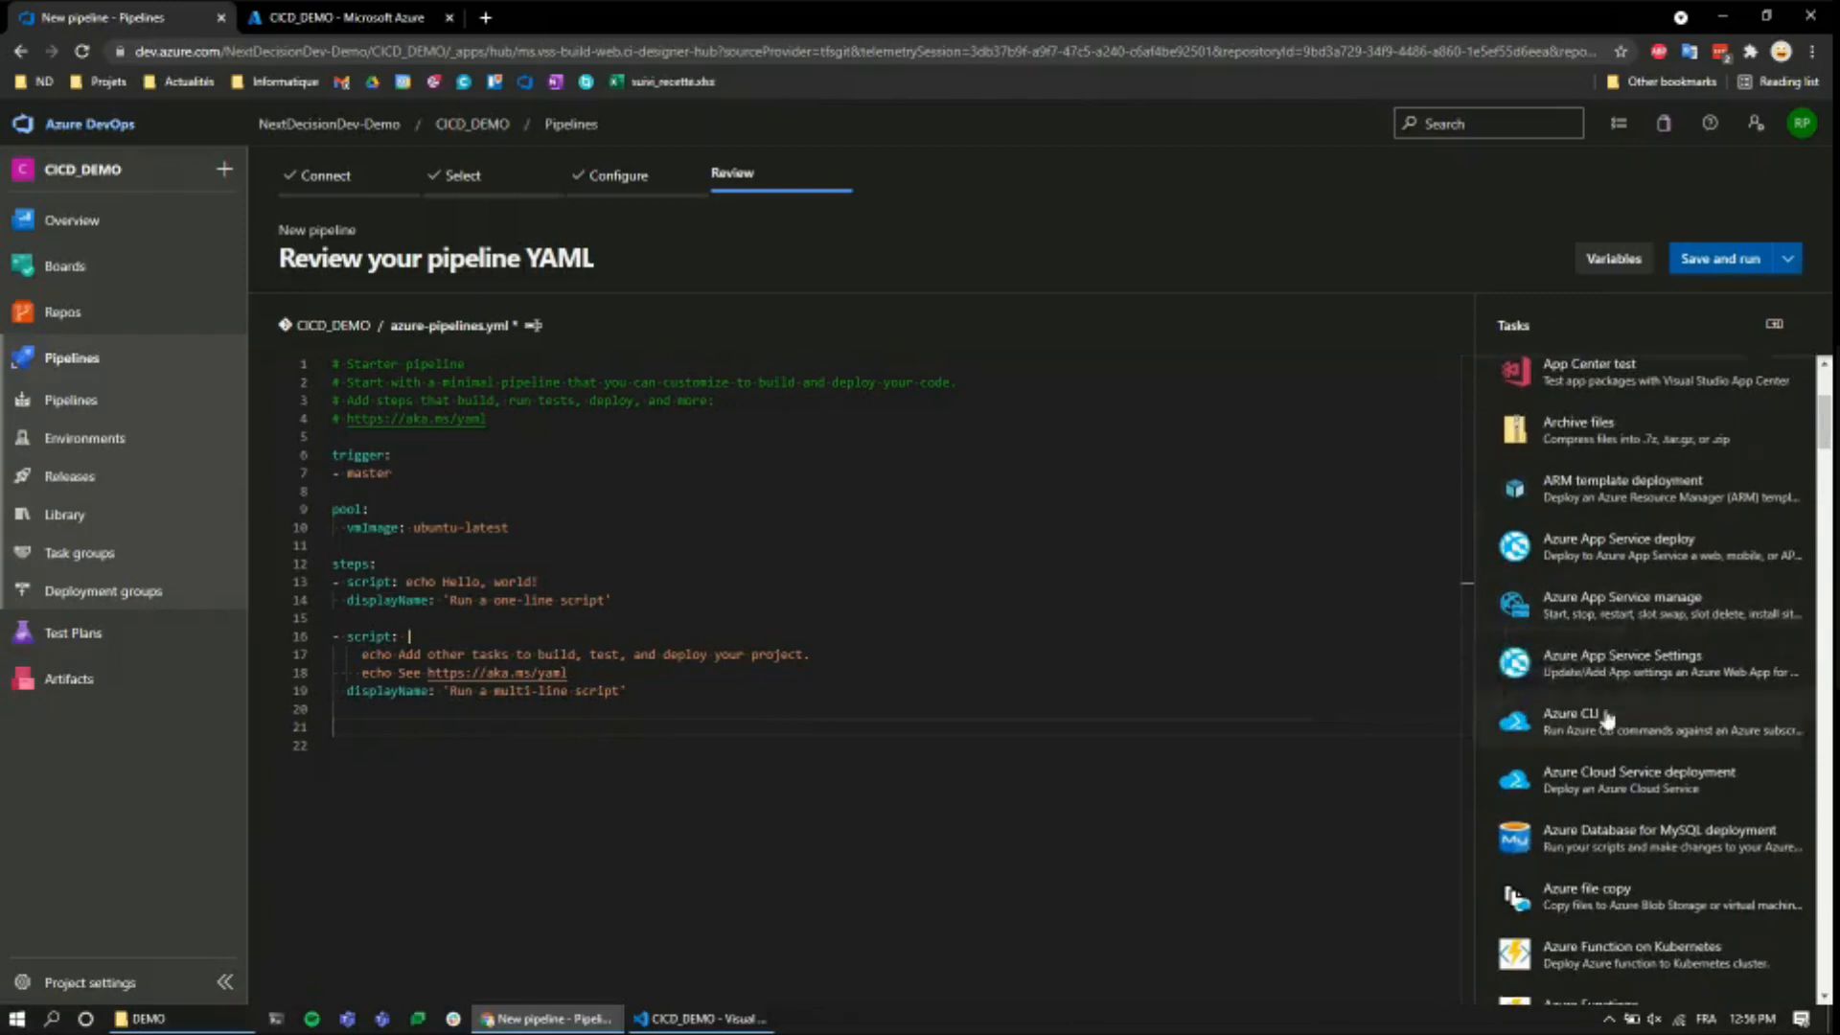
{"action": "scroll", "coordinate": [1607, 719], "scroll_direction": "down", "scroll_amount": 3}
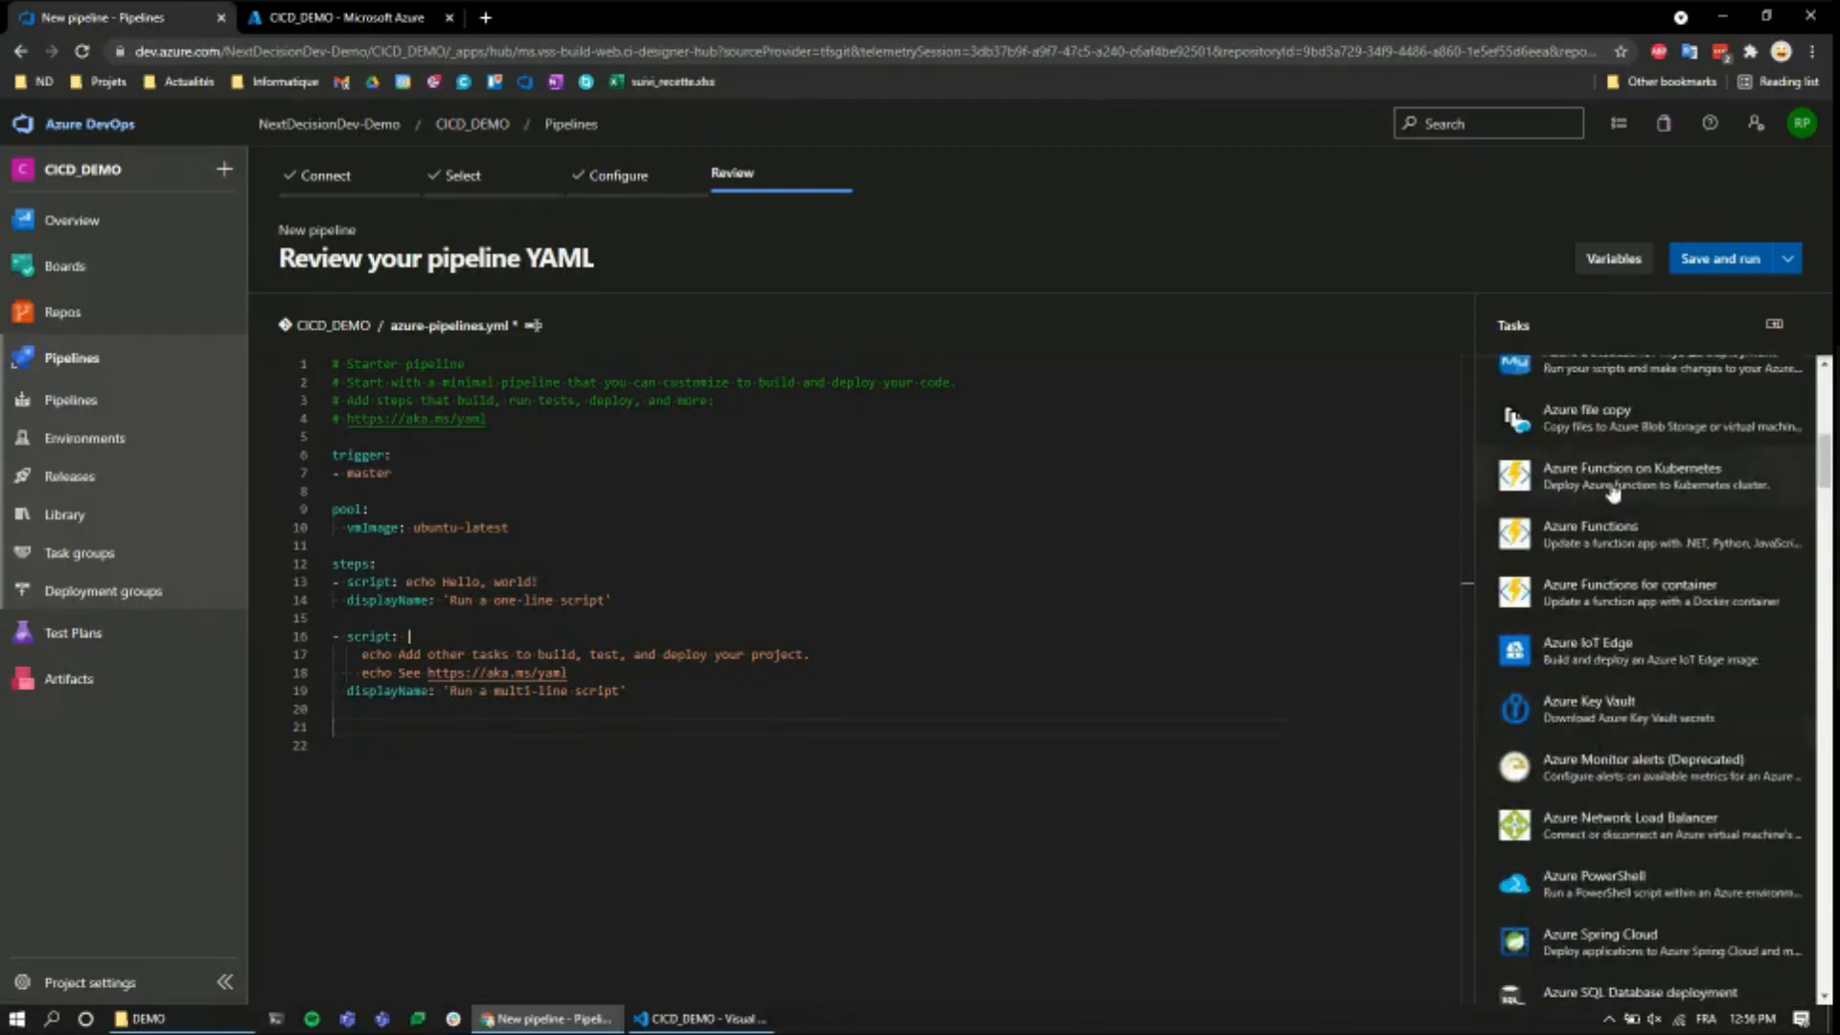
{"action": "scroll", "coordinate": [1636, 536], "scroll_direction": "down", "scroll_amount": 5}
{"action": "scroll", "coordinate": [1624, 595], "scroll_direction": "up", "scroll_amount": 15}
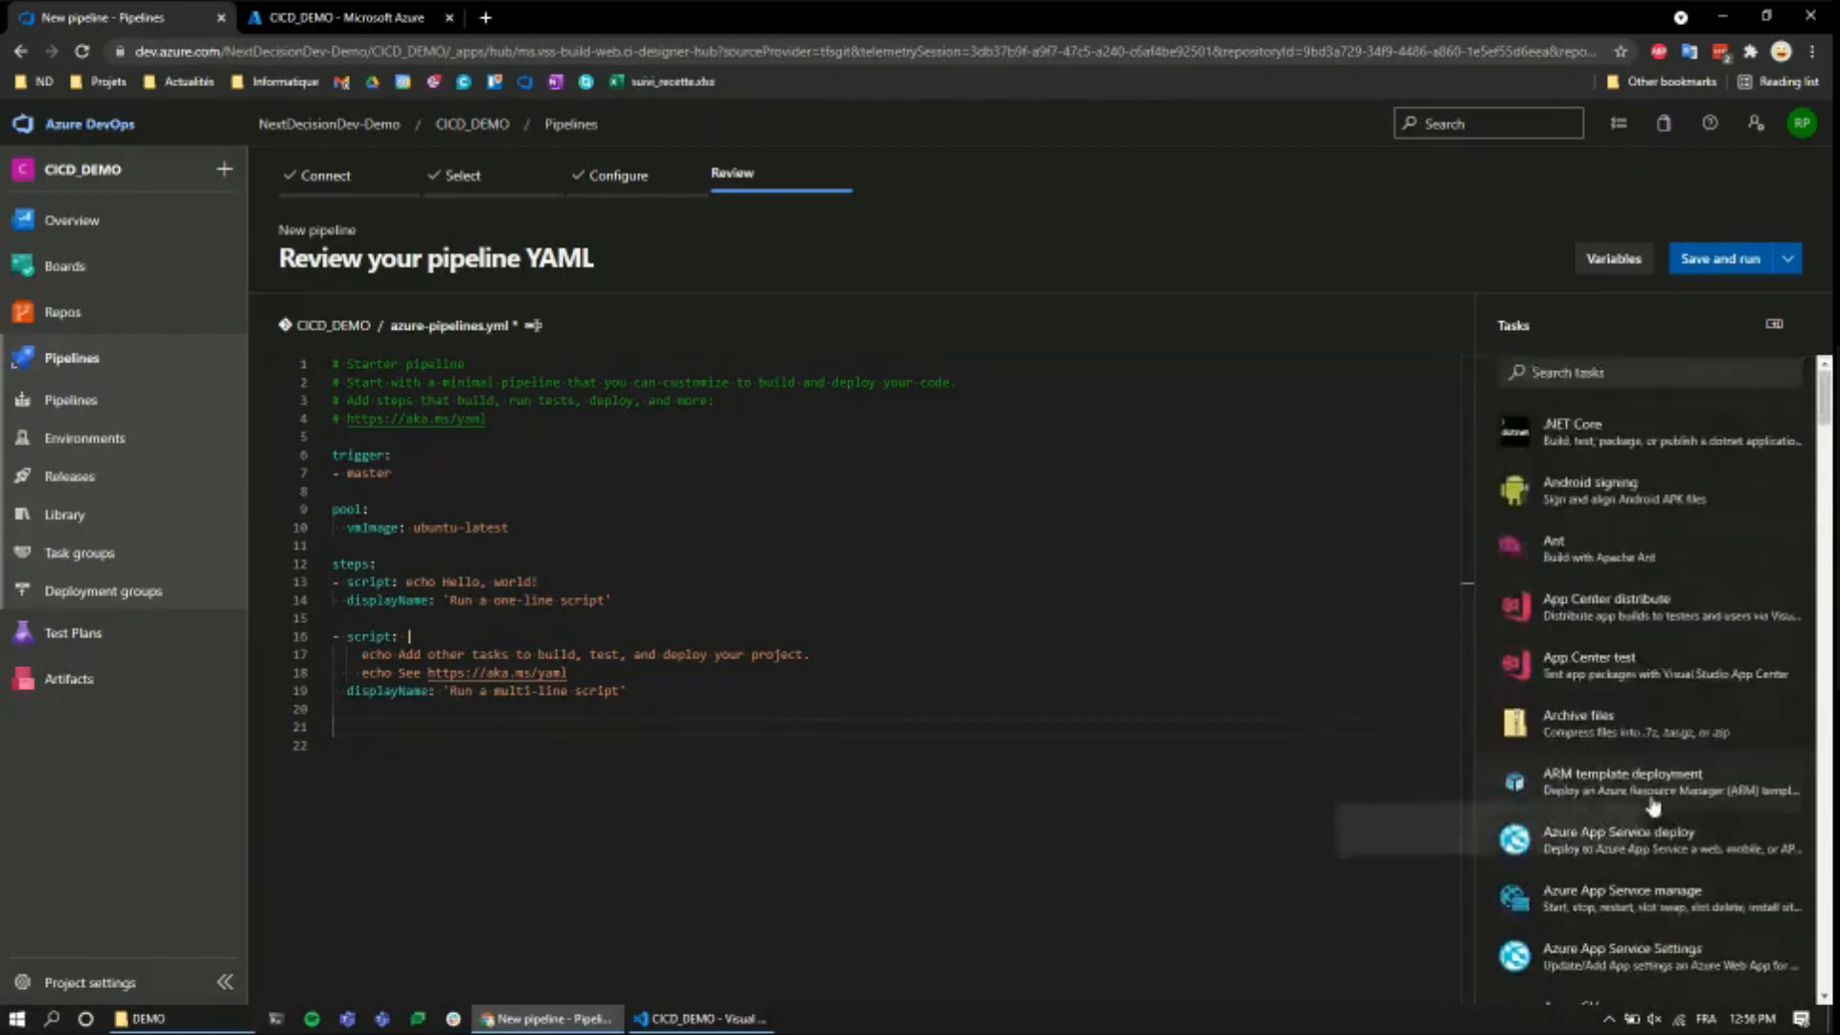
{"action": "left_click", "coordinate": [1612, 437]}
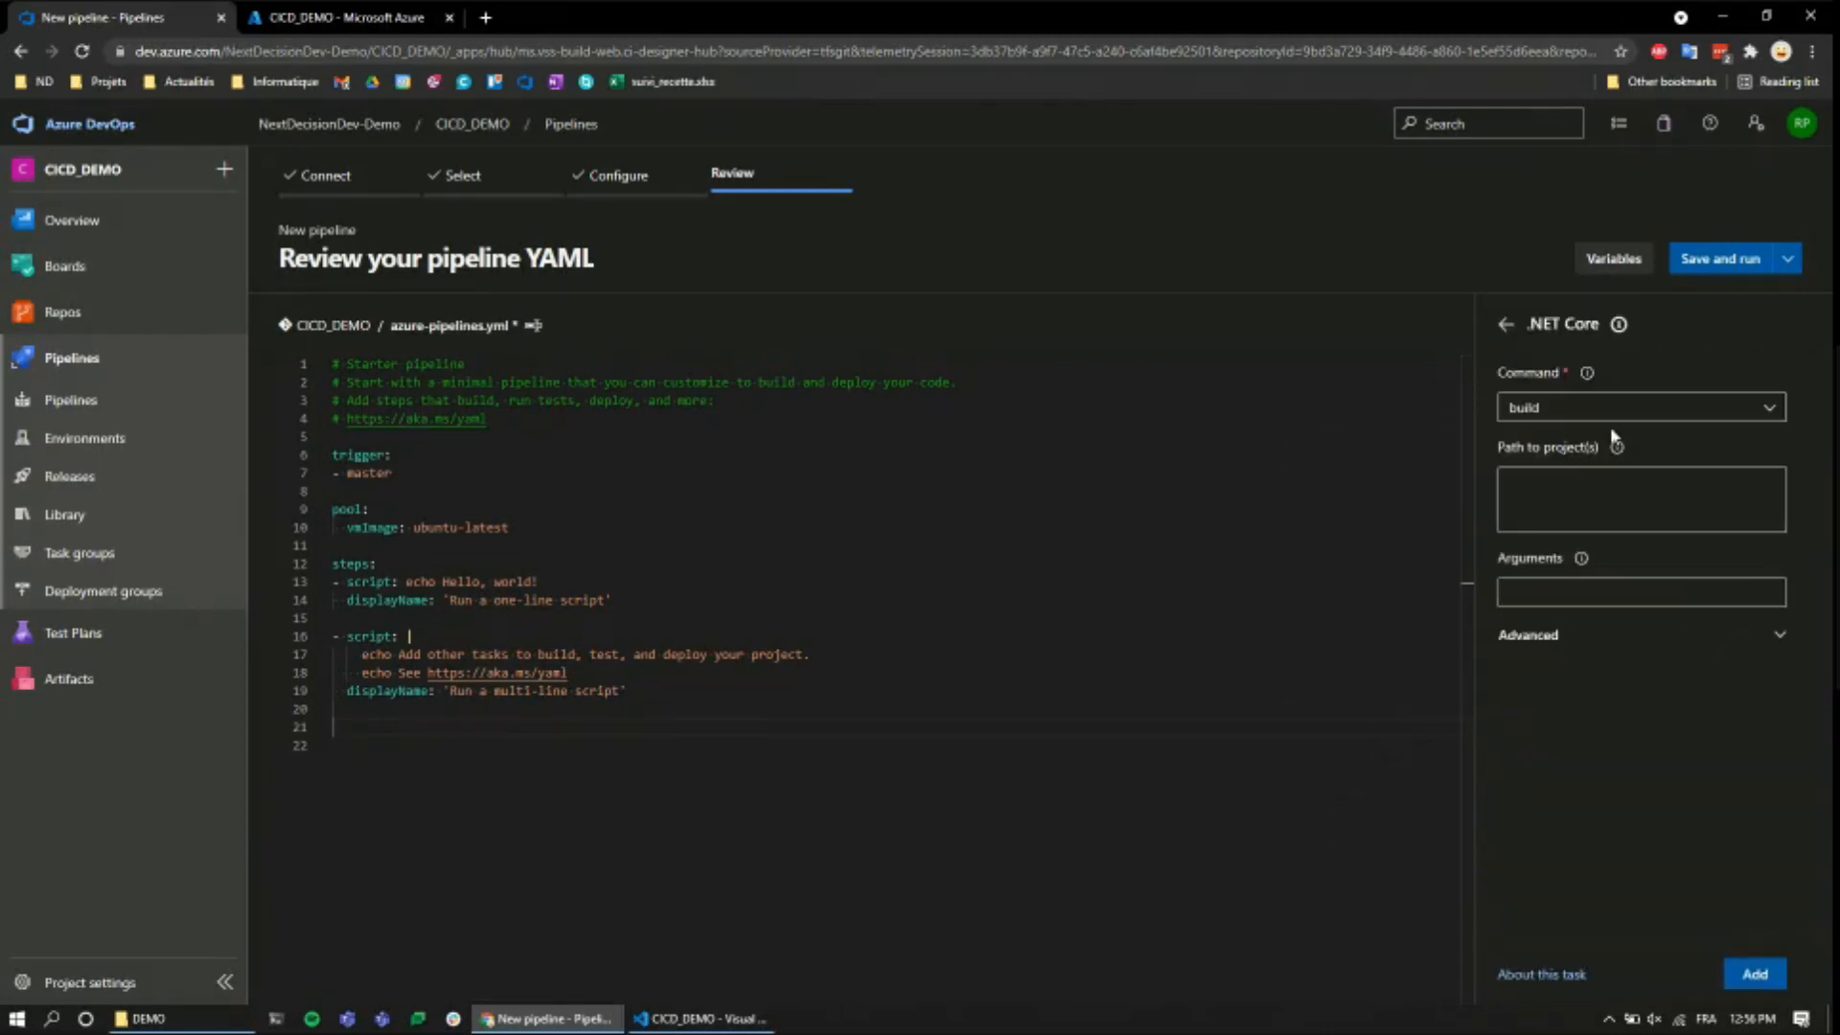
- Insert a .NET Core task with the publish command and Publish web projects enabled at the end of the YAML
{"action": "left_click", "coordinate": [1771, 410]}
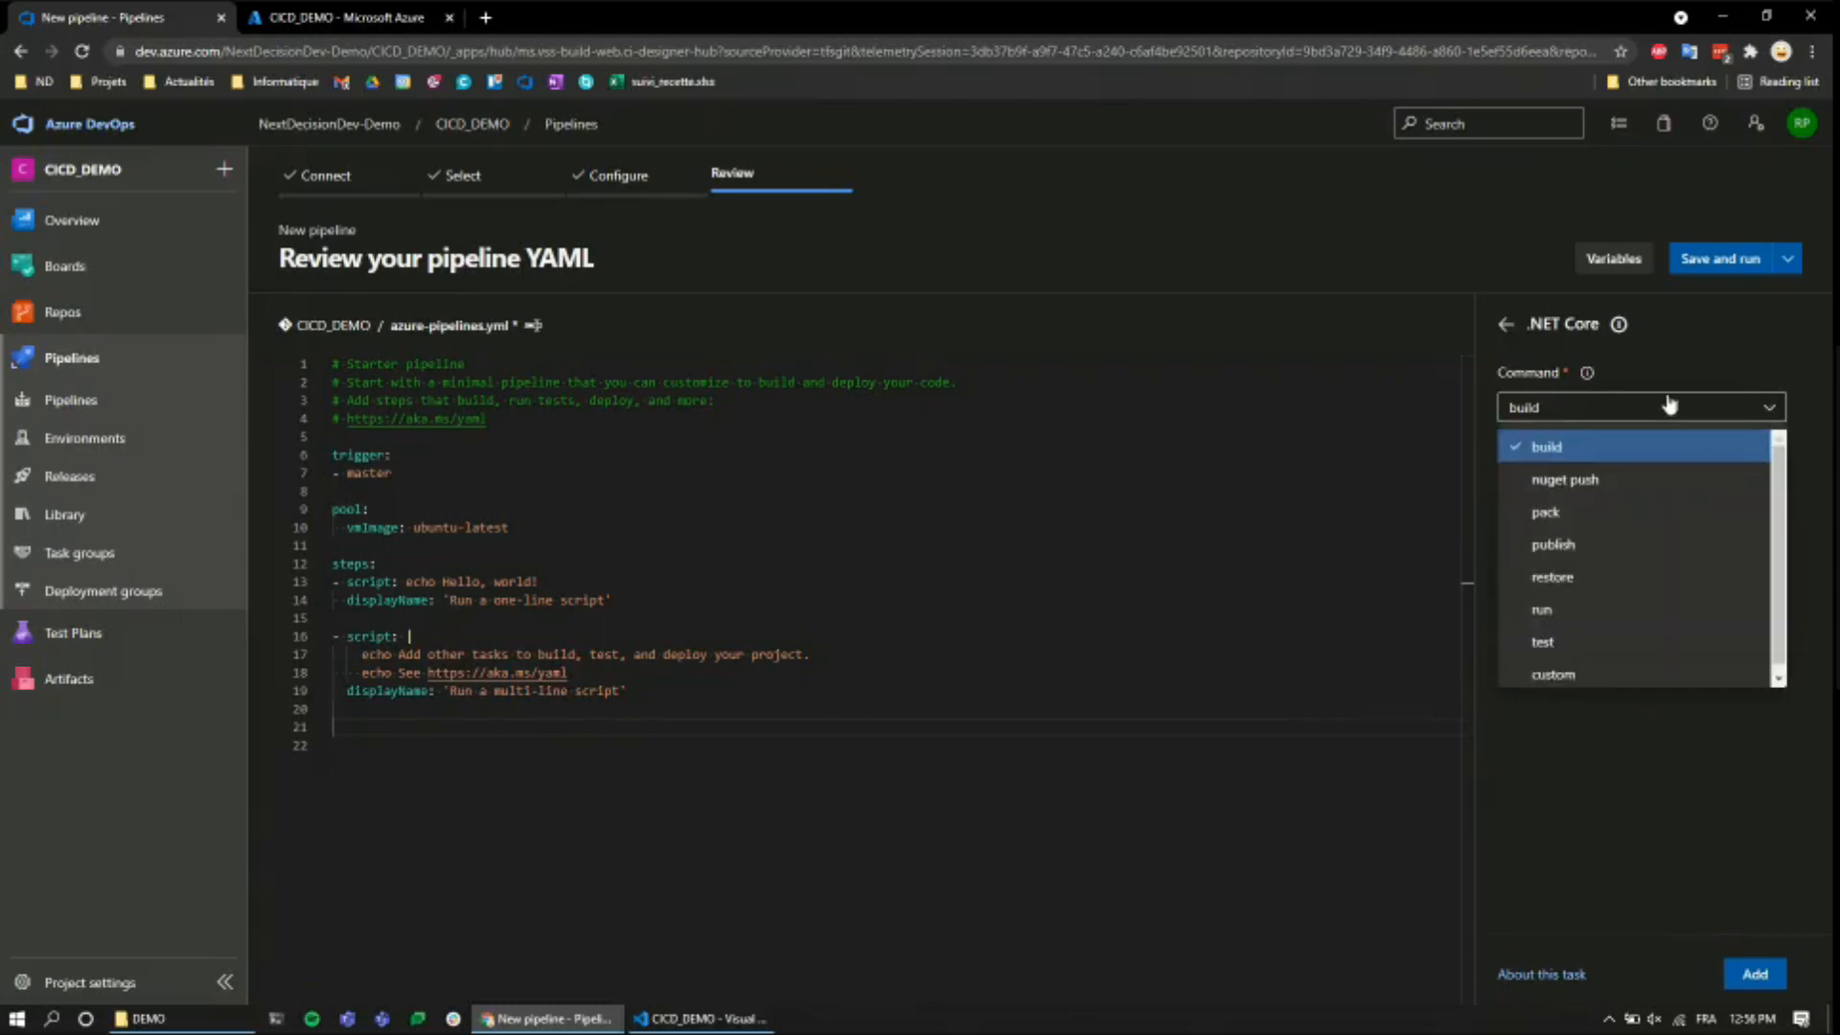
{"action": "left_click", "coordinate": [1605, 553]}
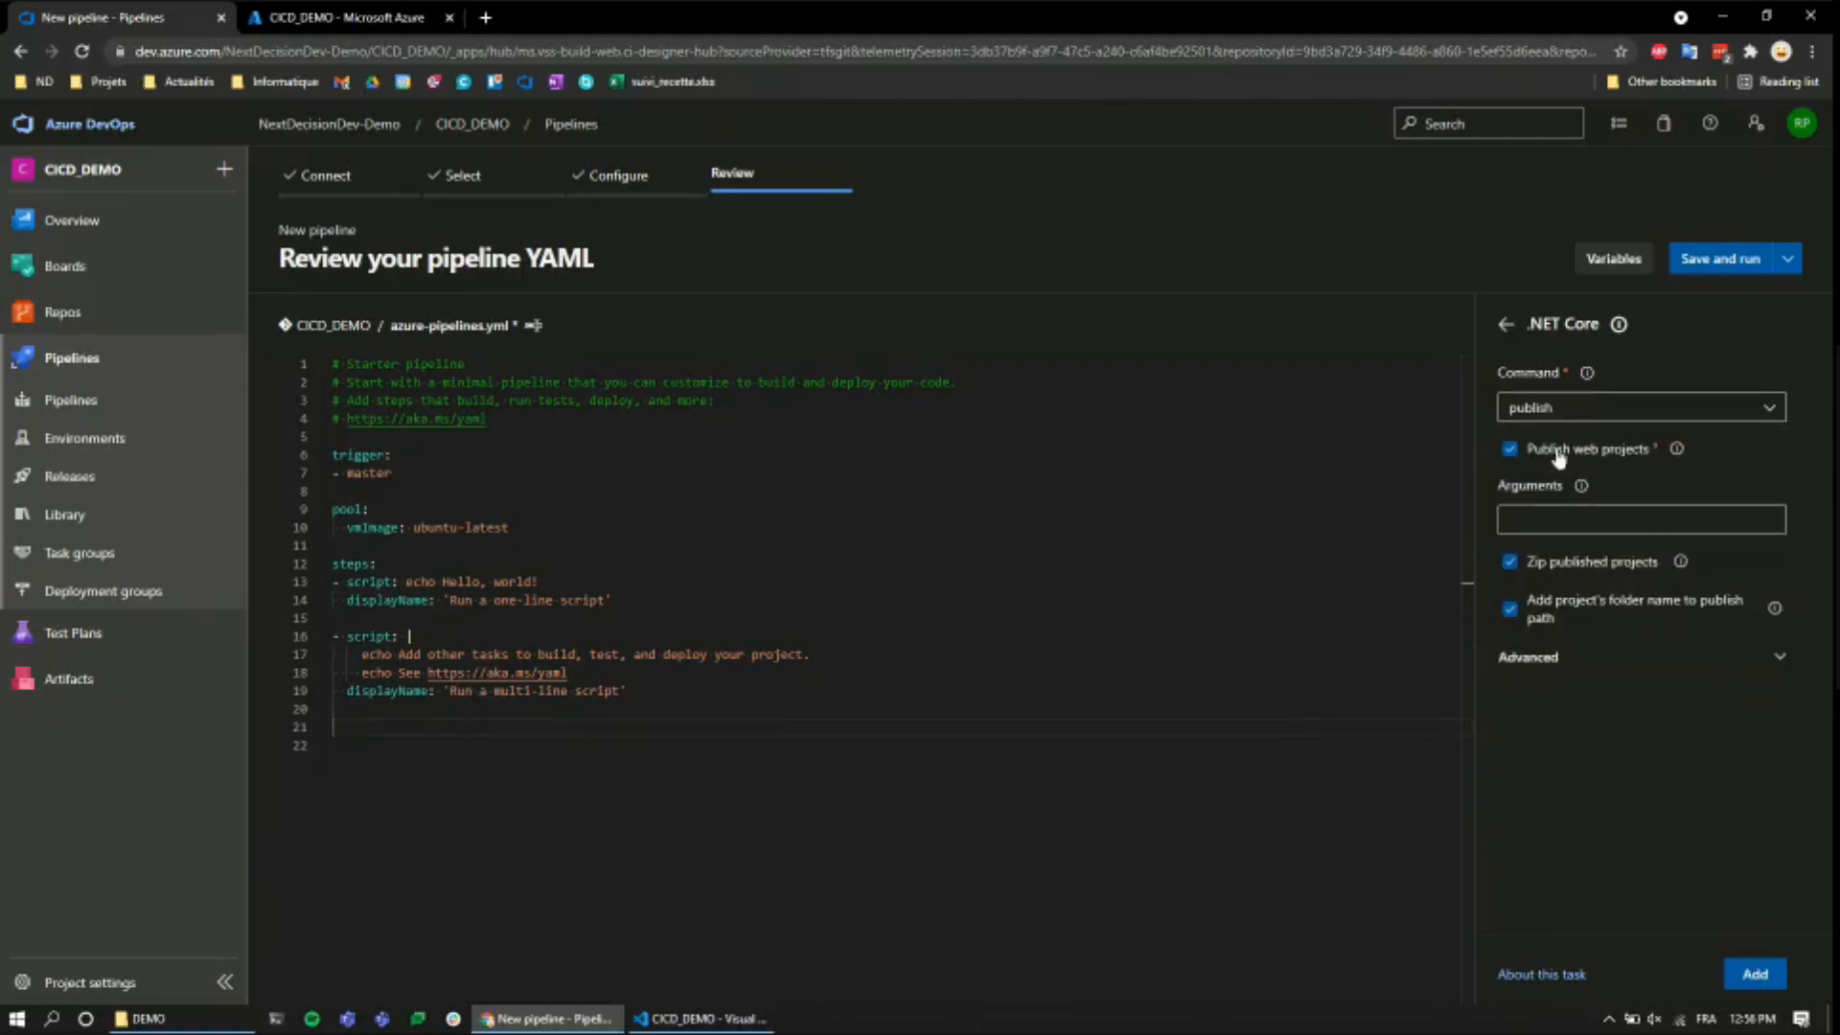
{"action": "left_click", "coordinate": [1554, 663]}
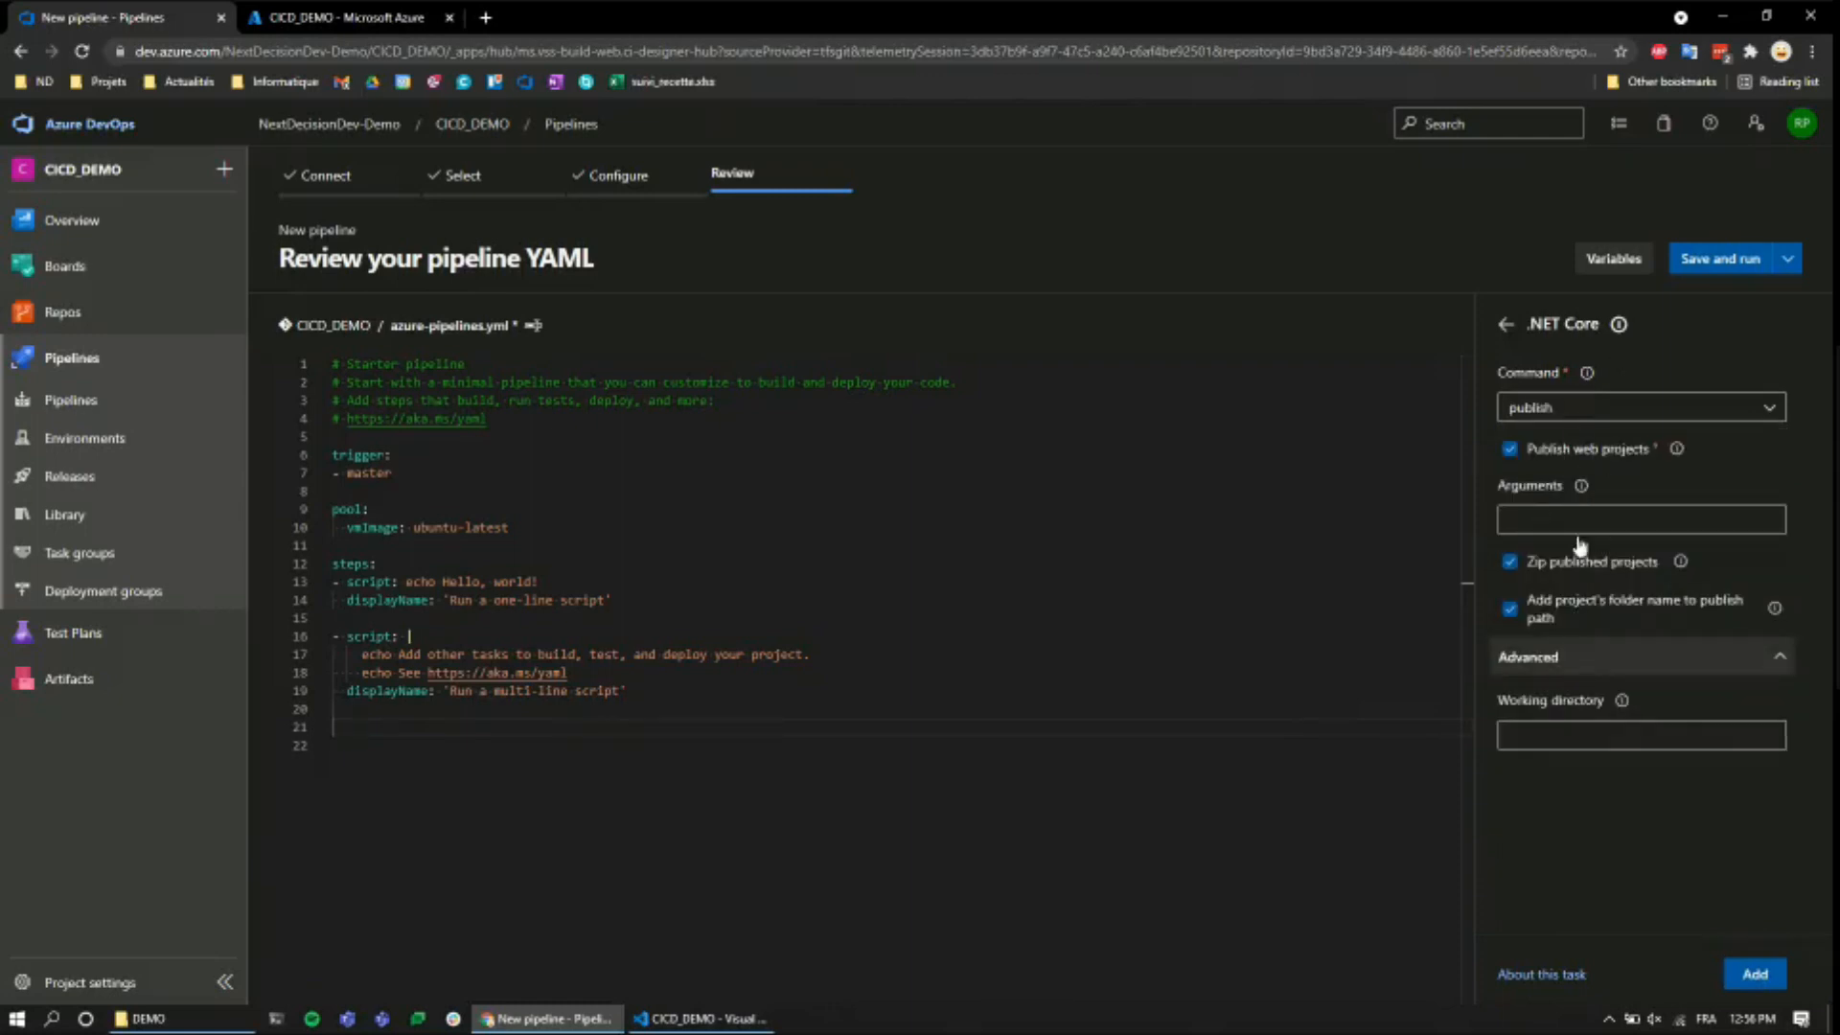
{"action": "left_click", "coordinate": [1754, 973]}
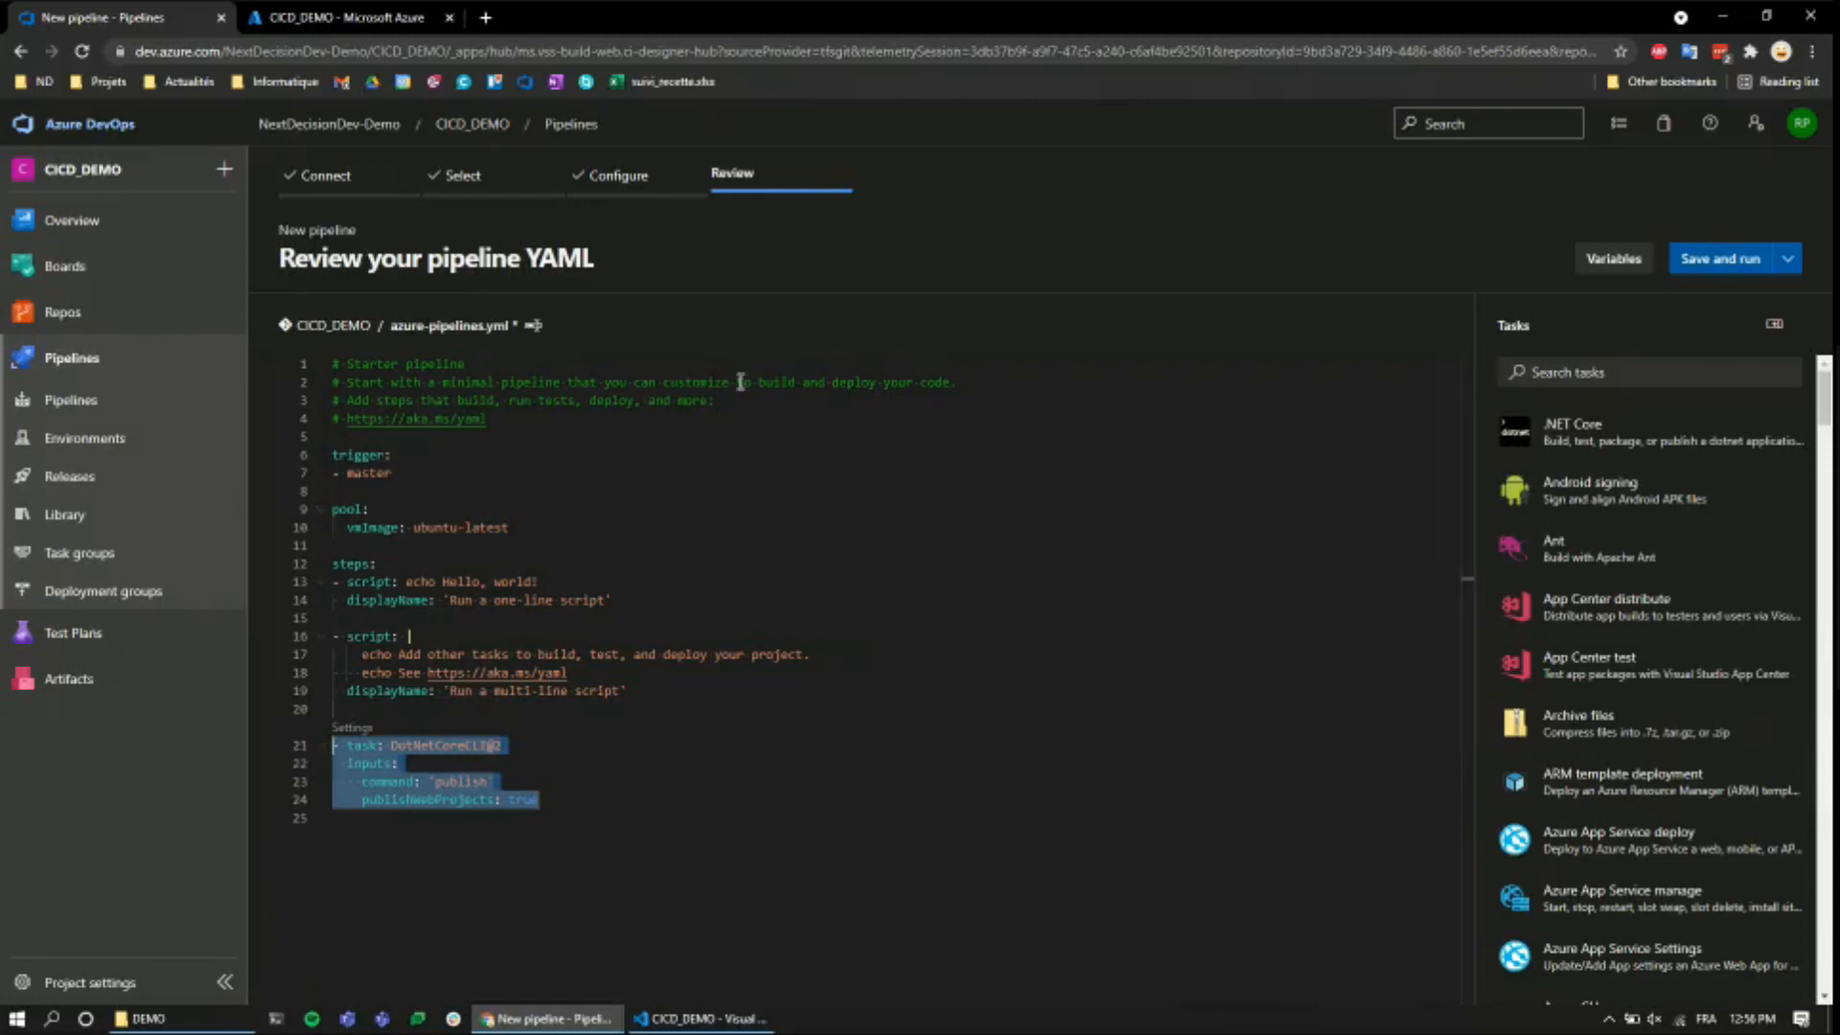
{"action": "left_click", "coordinate": [634, 738]}
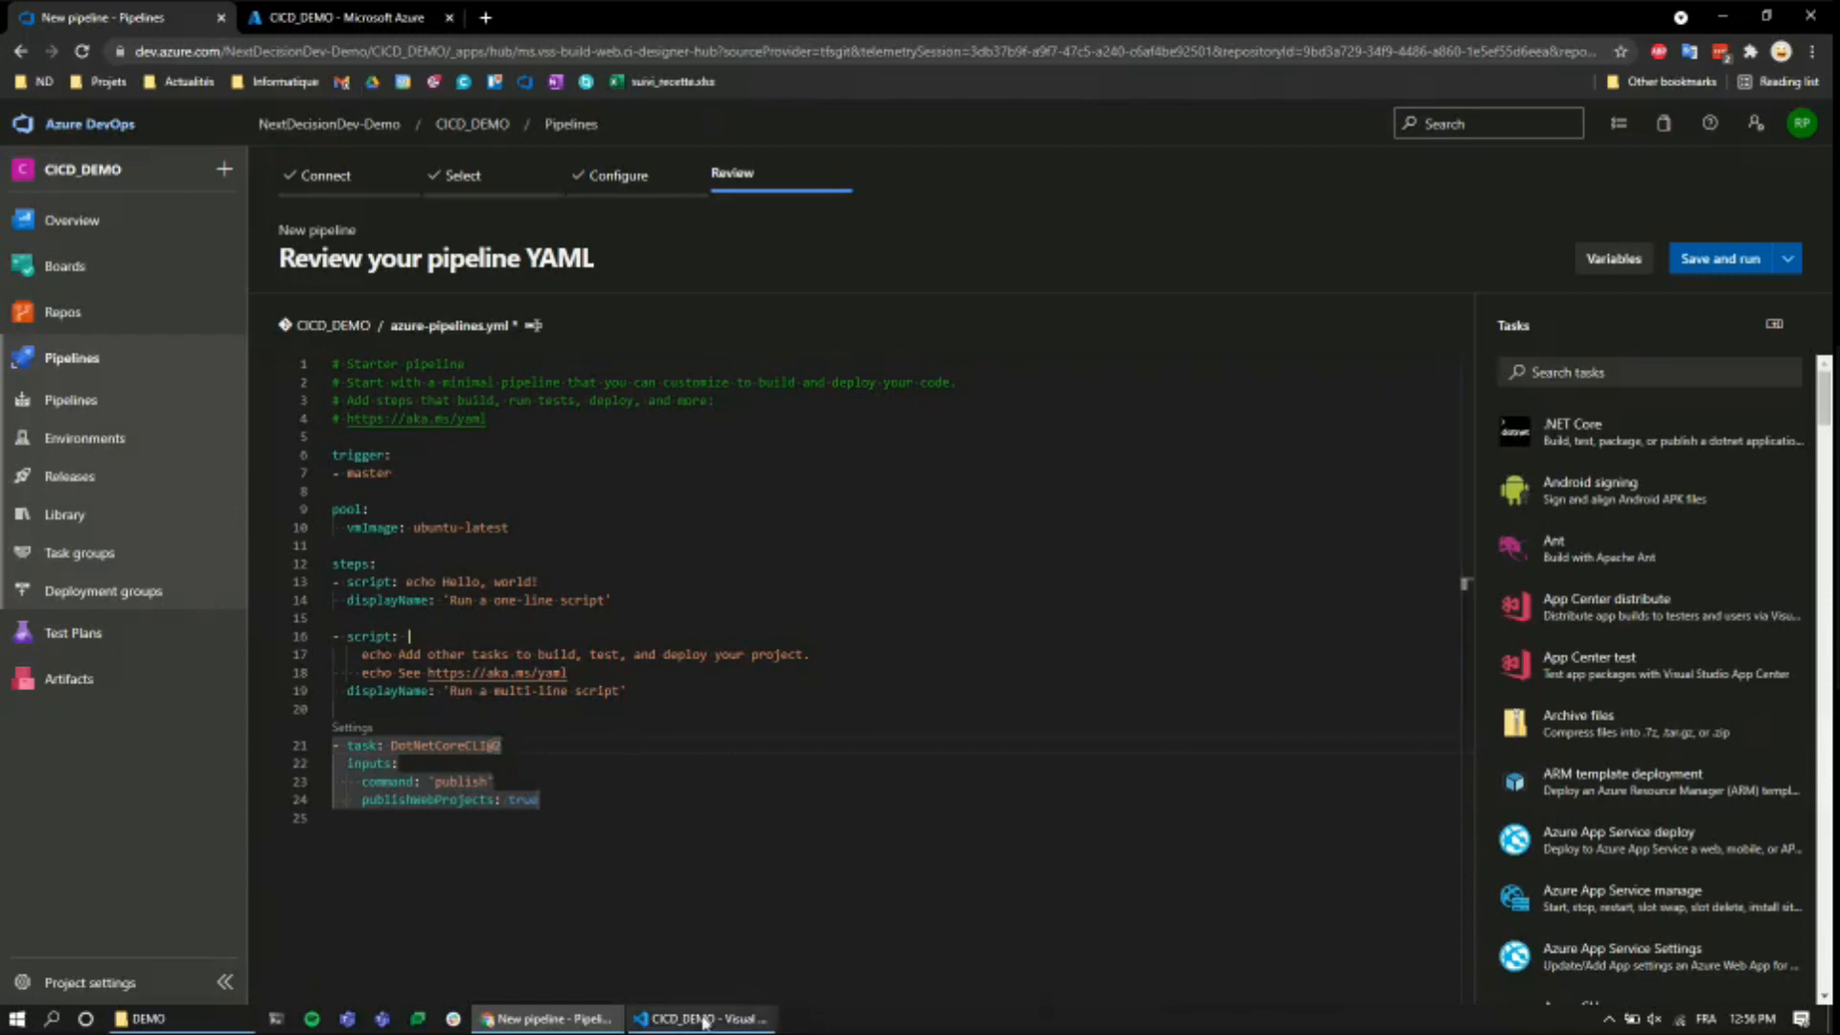
- Replace the whole pipeline YAML with the azure-pipelines.yml content copied from the Continuous_delivery project in Visual Studio Code, and hide the task assistant
{"action": "key", "text": "ctrl+super+Right"}
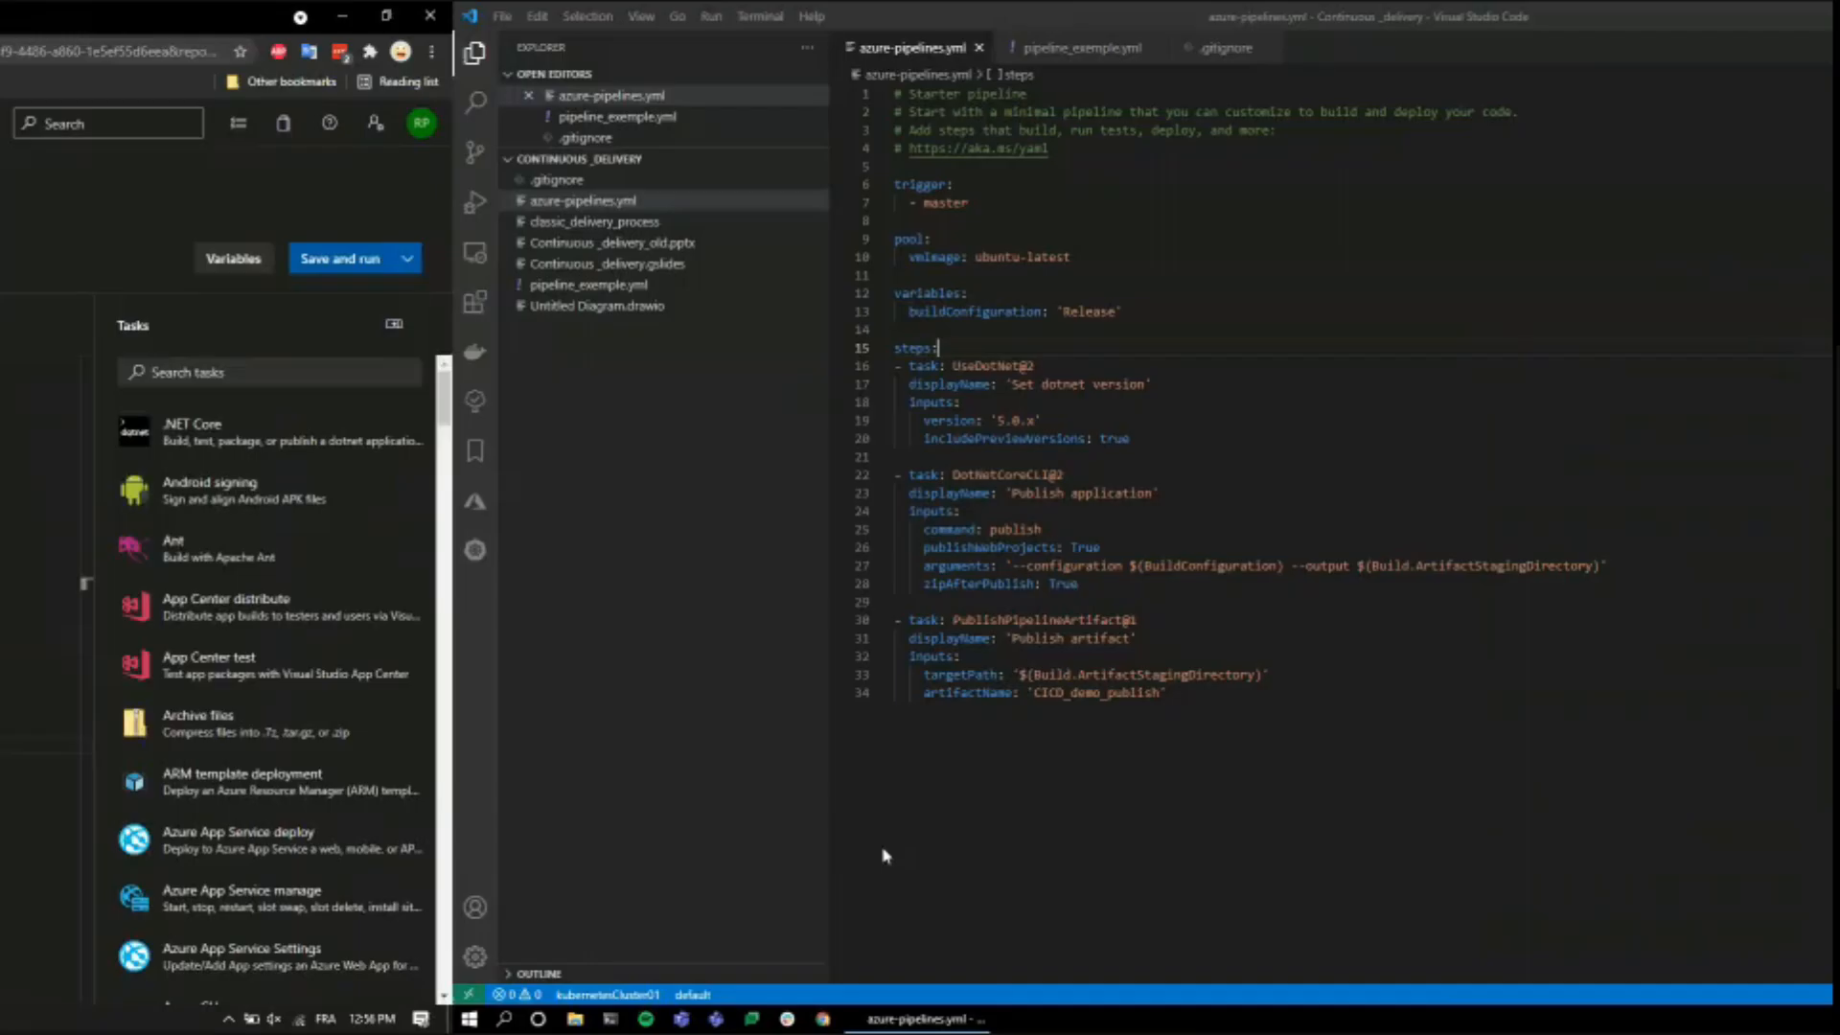
{"action": "key", "text": "ctrl+a"}
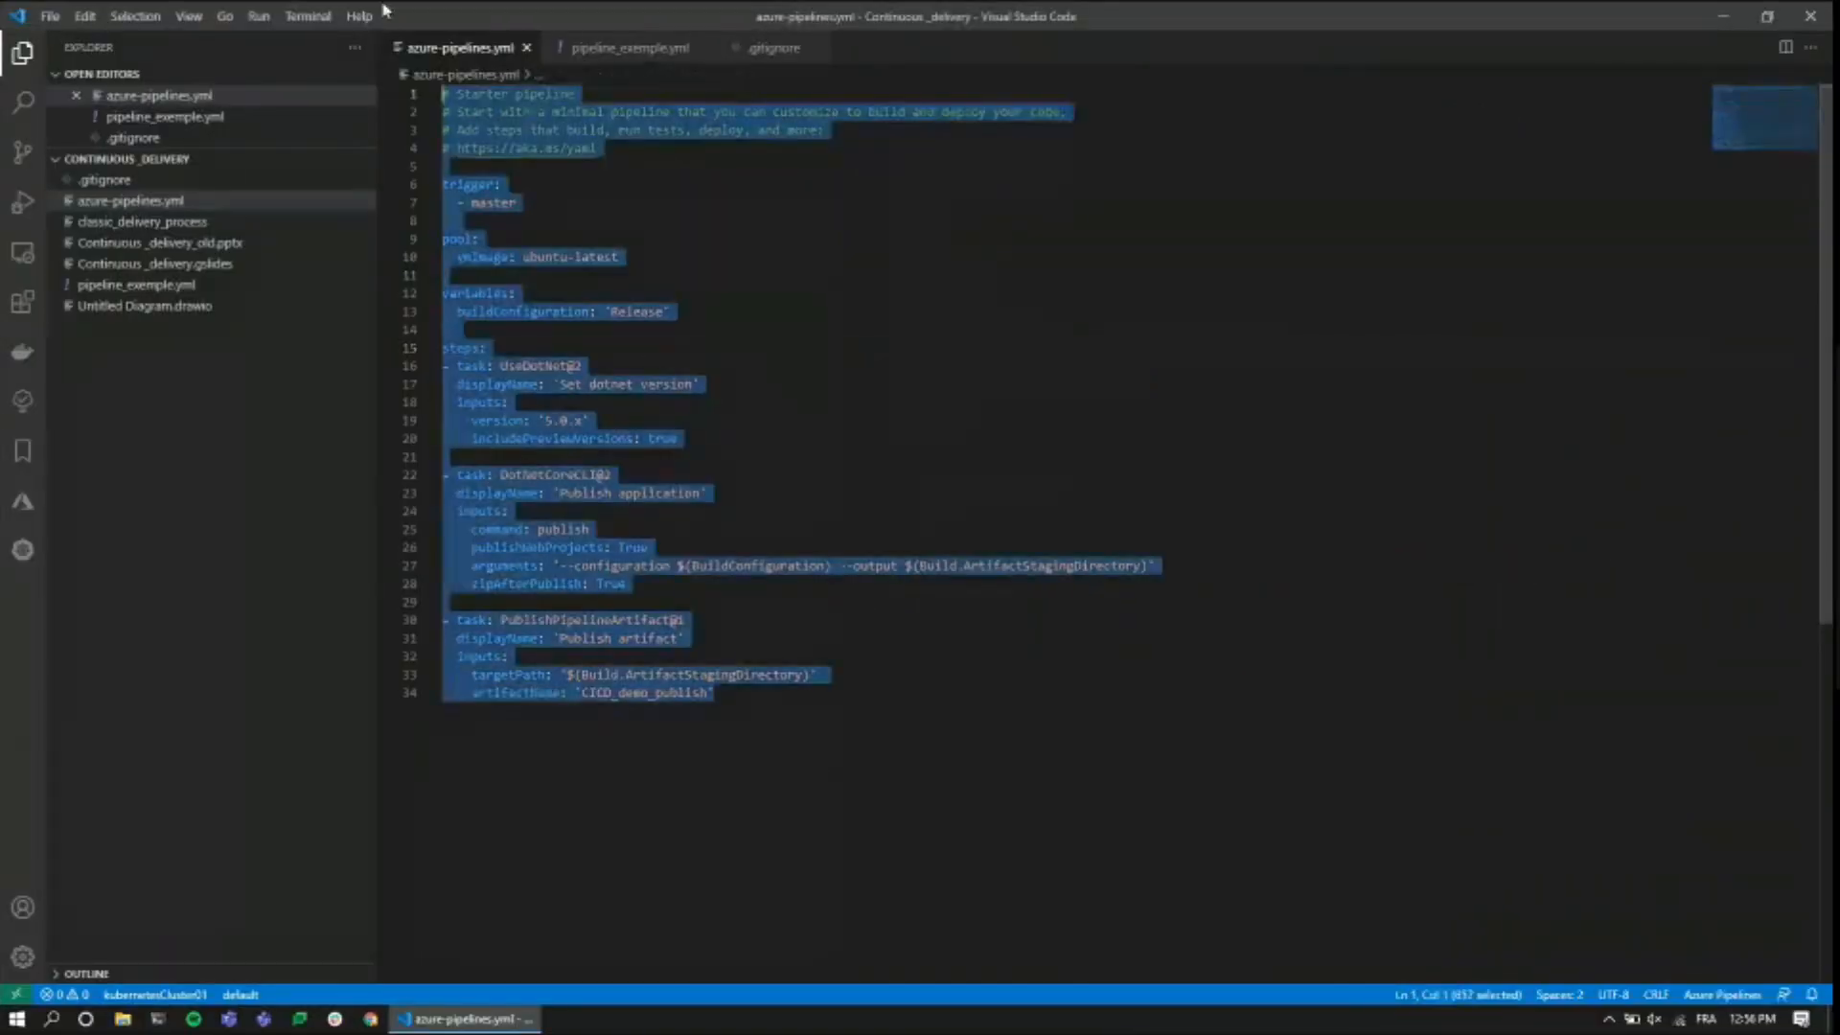
{"action": "key", "text": "ctrl+c"}
{"action": "key", "text": "ctrl+super+Left"}
{"action": "key", "text": "ctrl+a"}
{"action": "key", "text": "ctrl+v"}
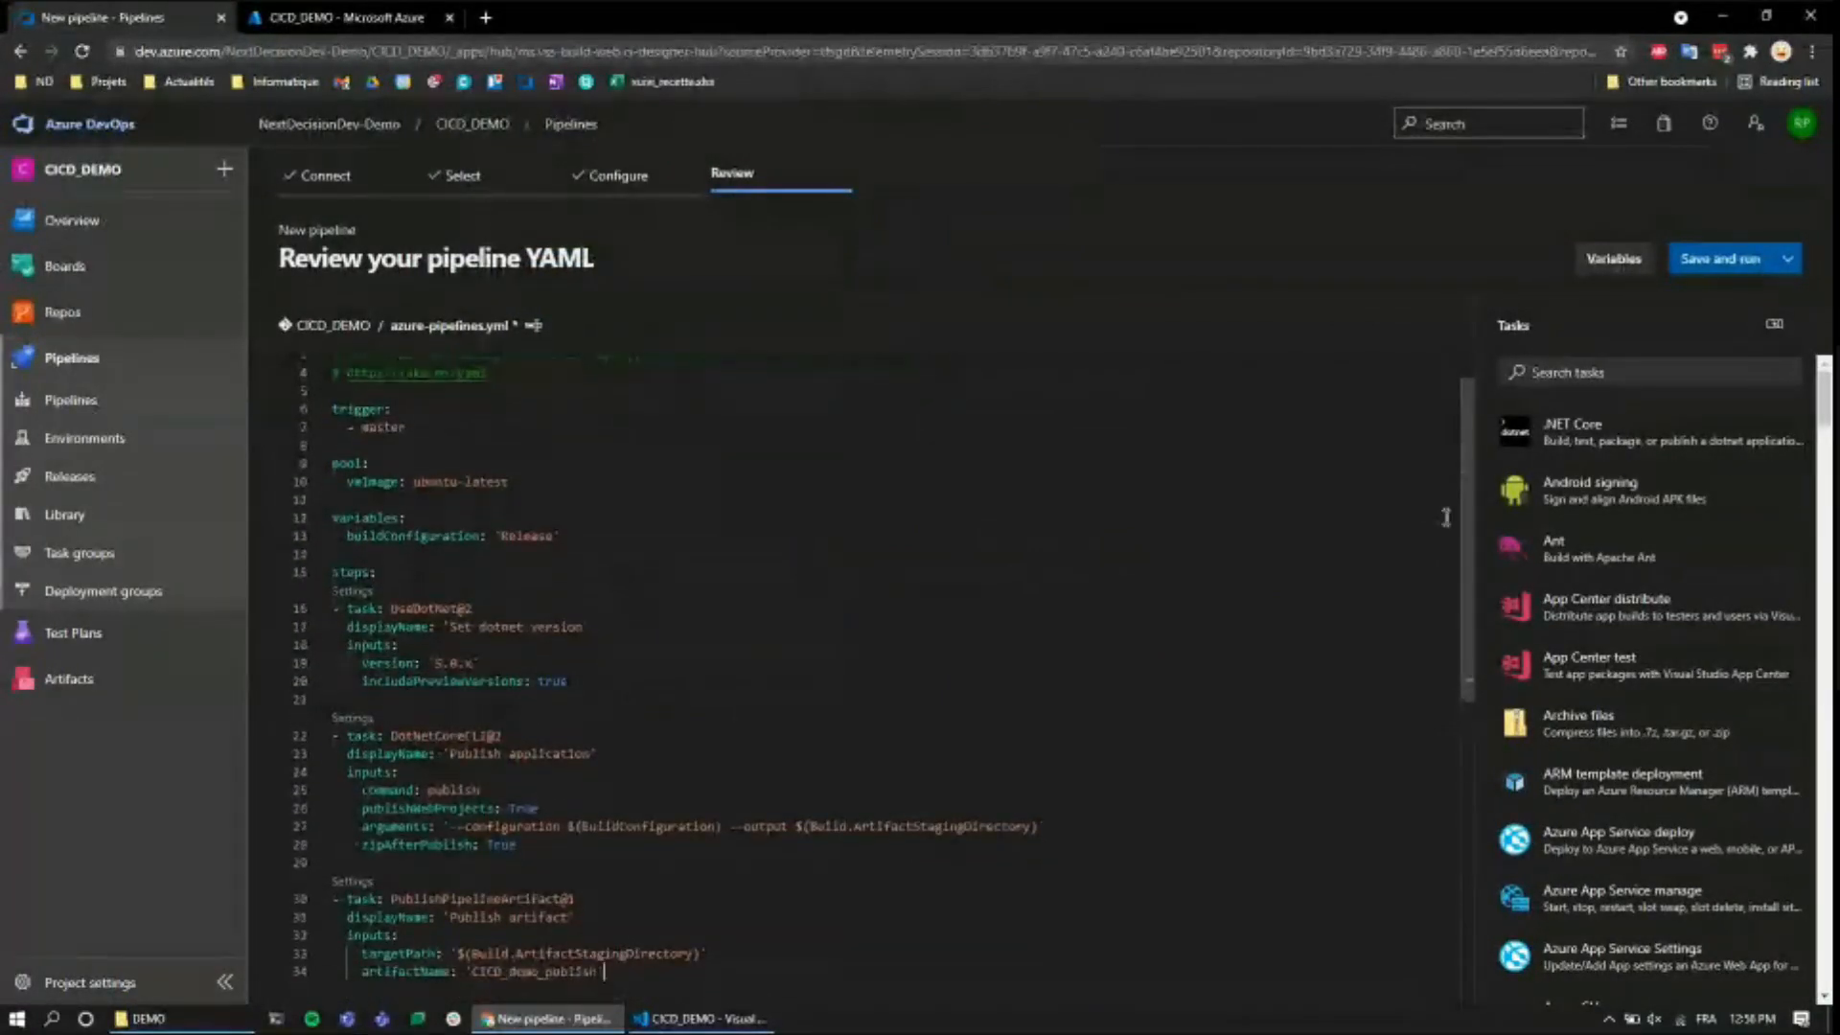
{"action": "left_click", "coordinate": [1773, 324]}
{"action": "scroll", "coordinate": [810, 610], "scroll_direction": "down", "scroll_amount": 1}
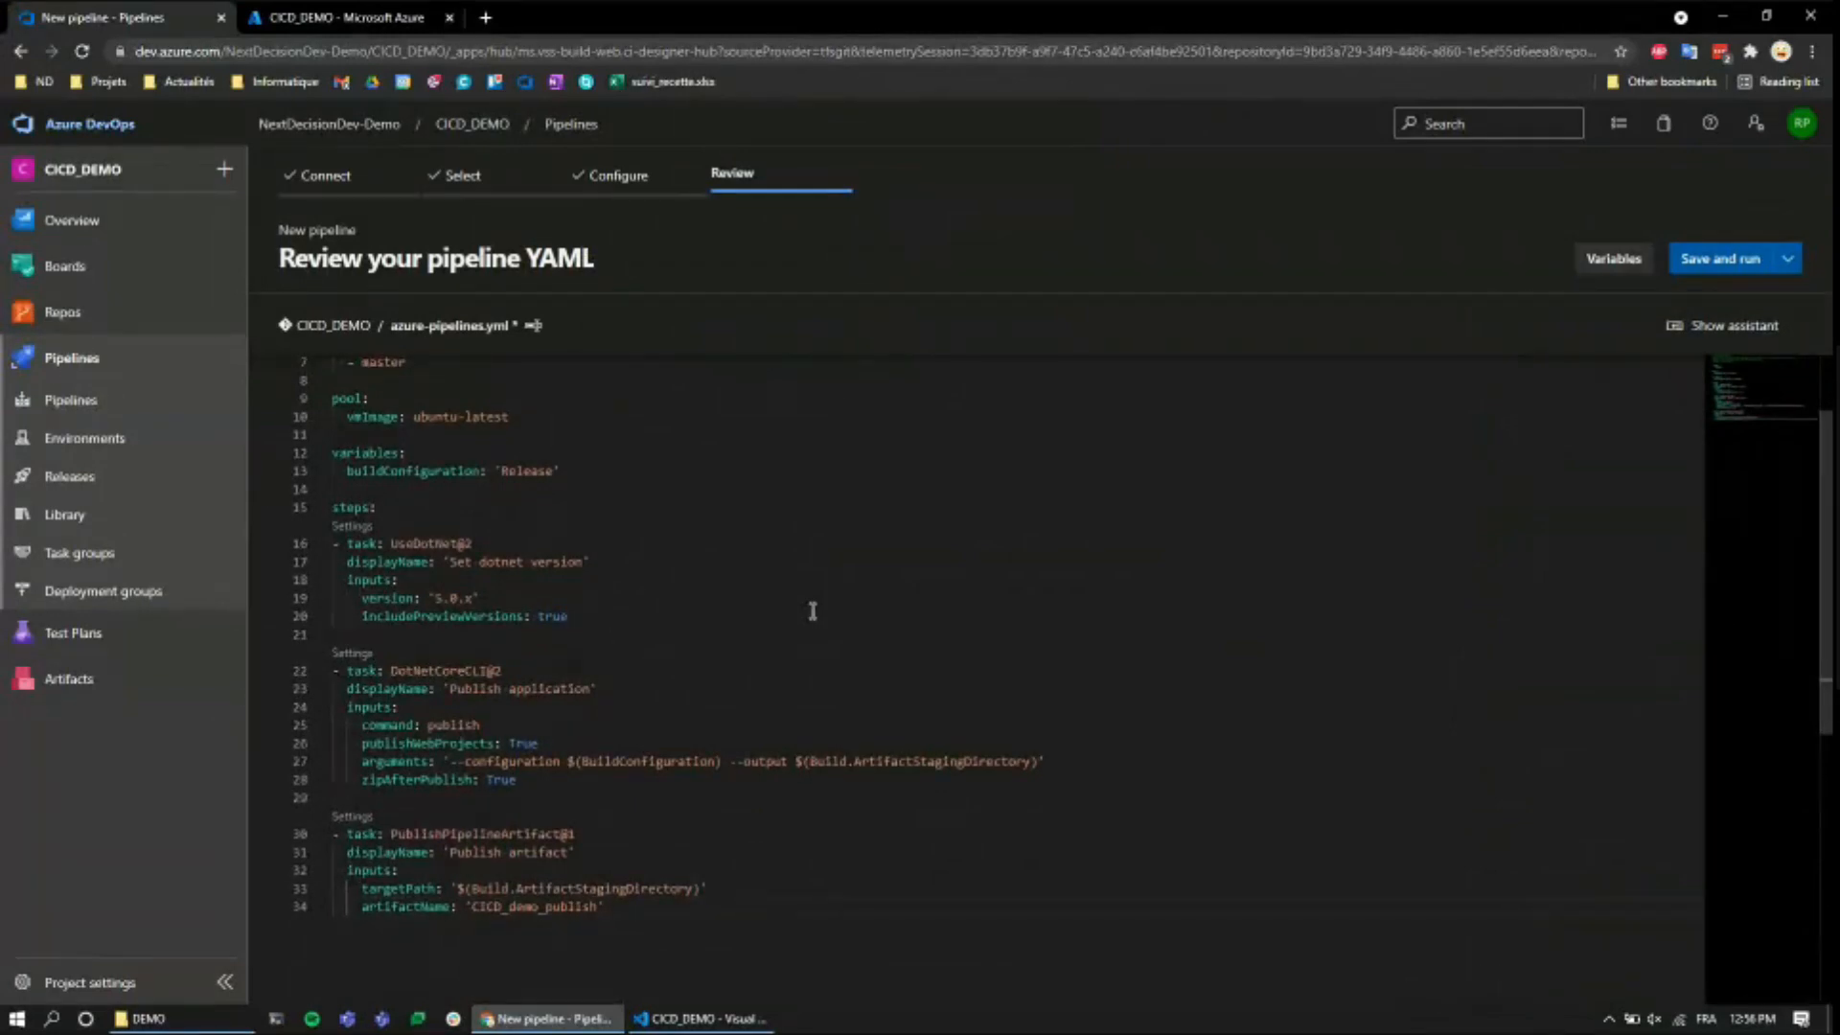
- Change the trigger branch in the YAML to staging
{"action": "scroll", "coordinate": [813, 610], "scroll_direction": "up", "scroll_amount": 2}
{"action": "double_click", "coordinate": [370, 467]}
{"action": "type", "text": "stagin"}
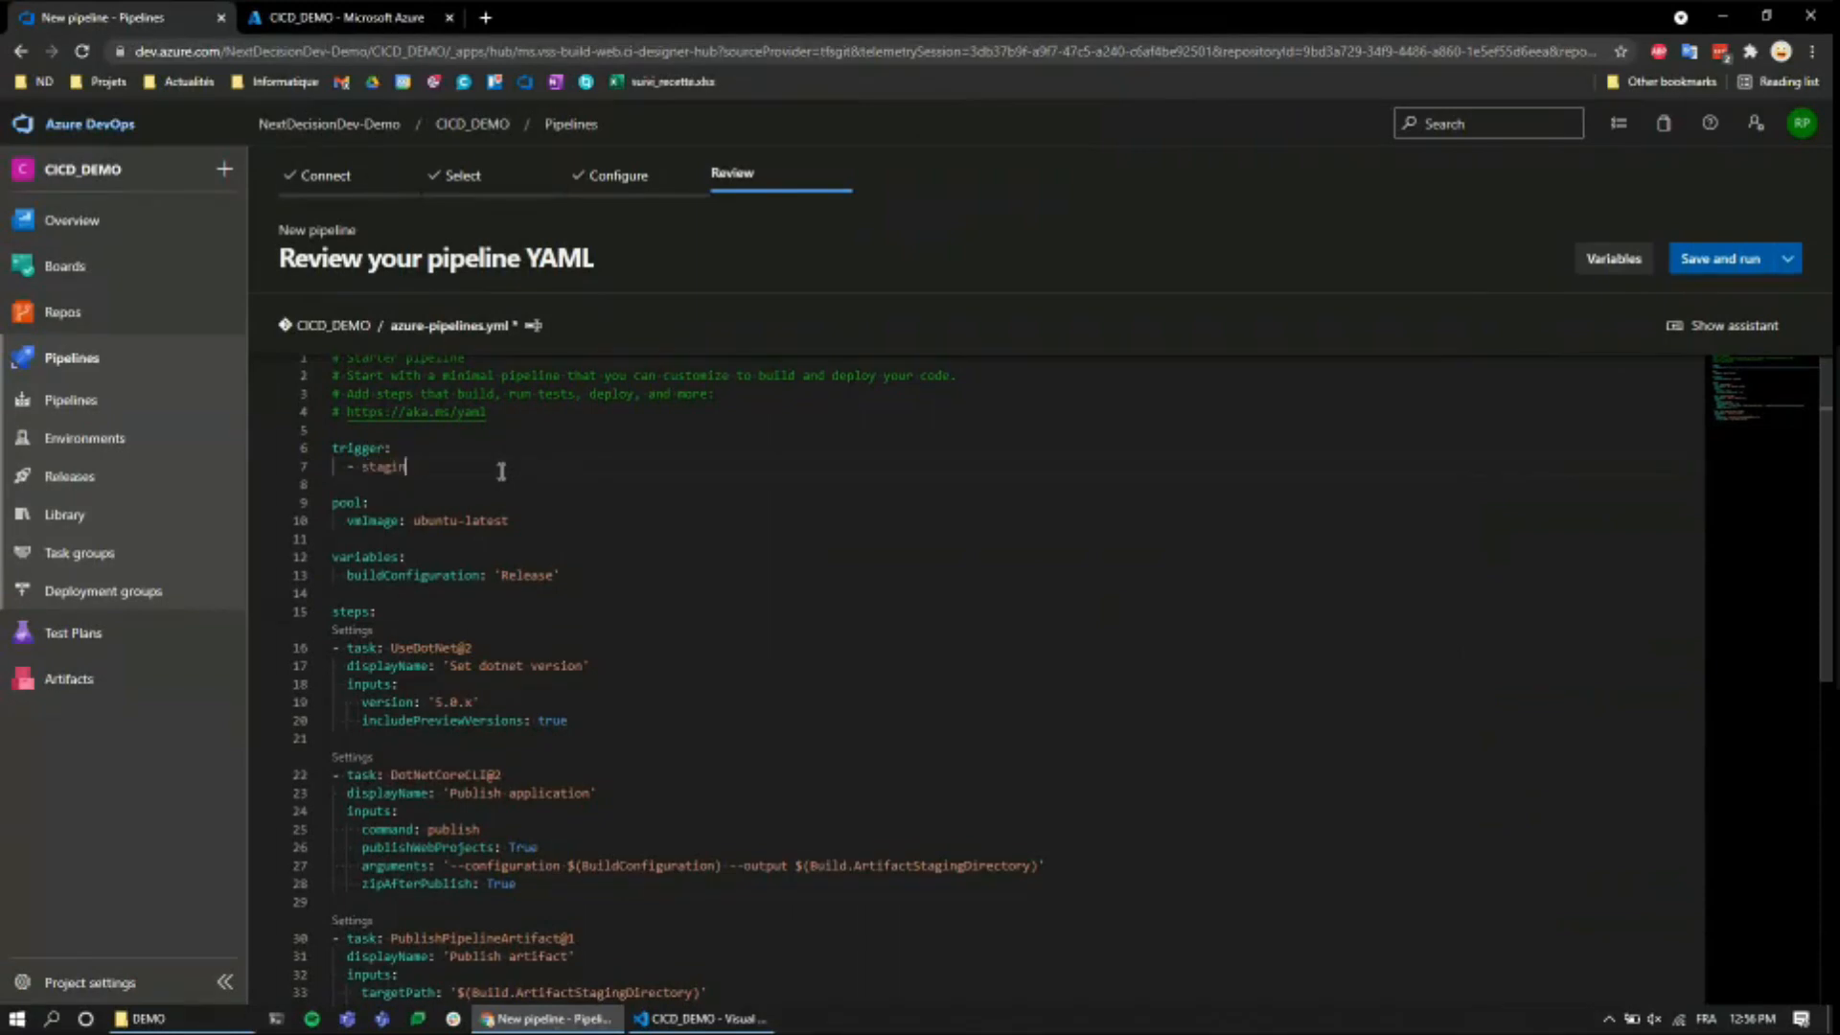
{"action": "double_click", "coordinate": [388, 470]}
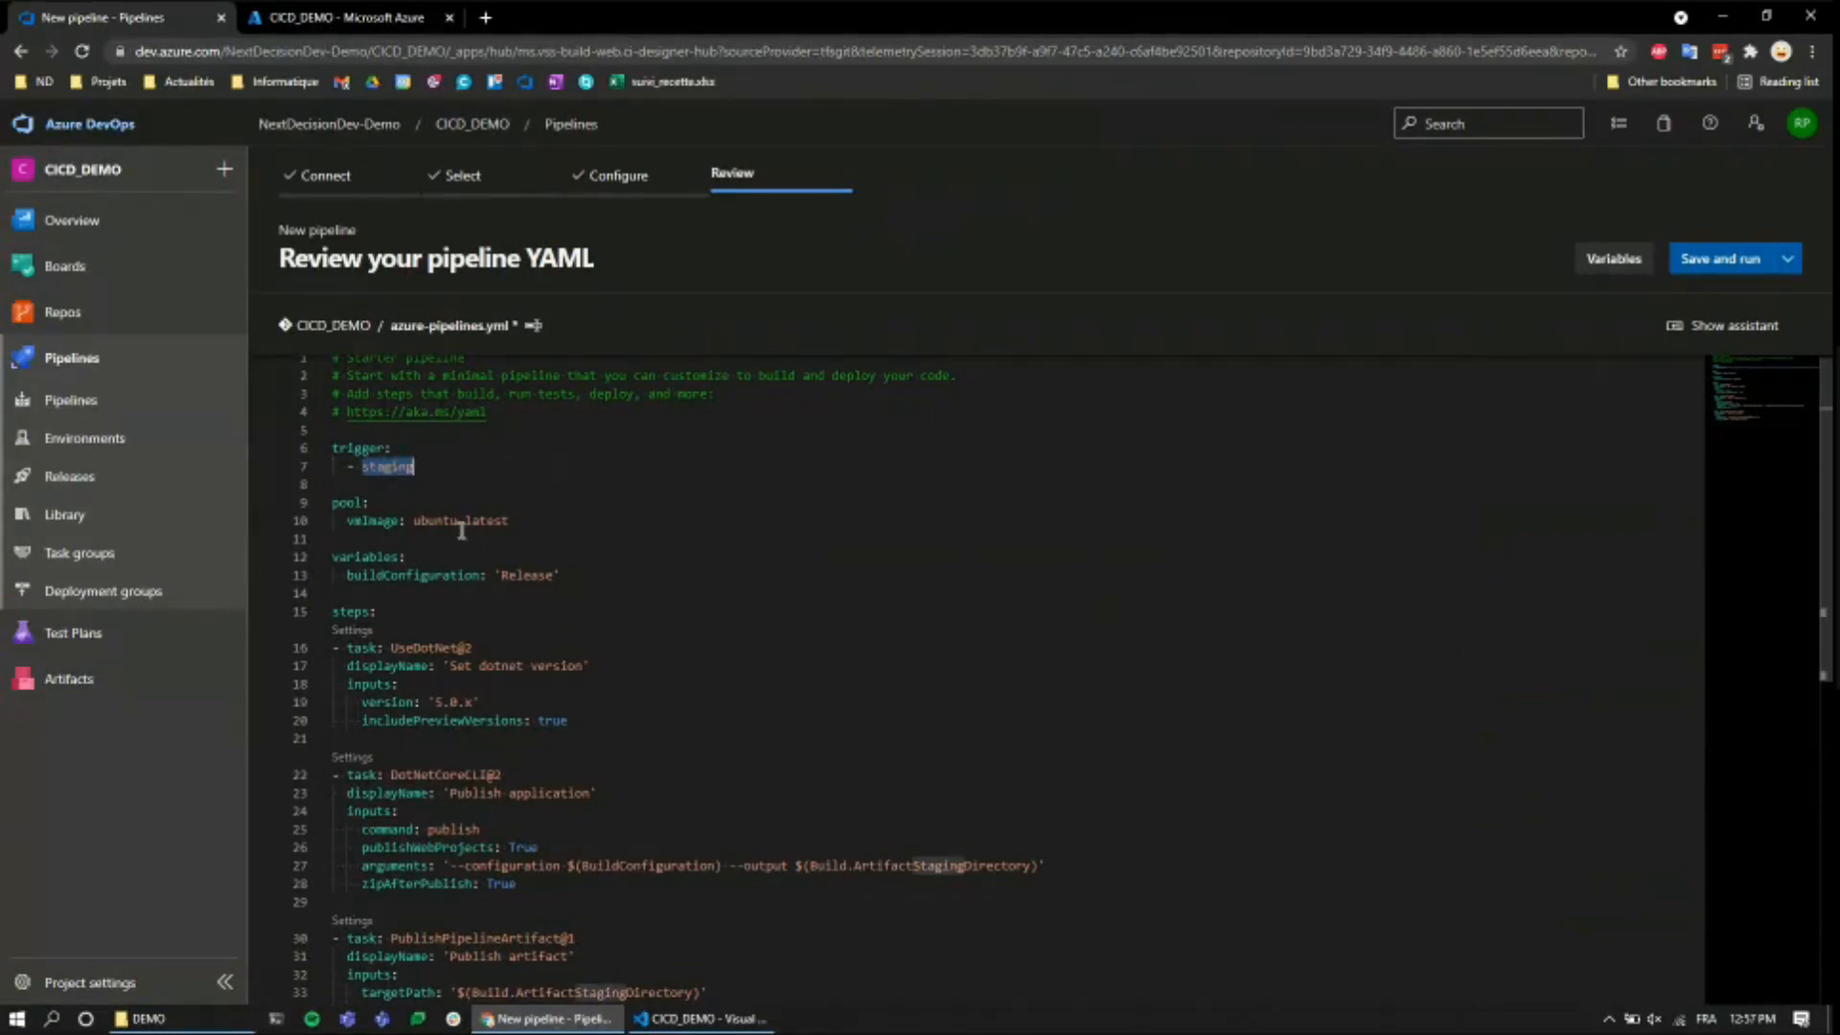
- Examine the YAML's pool, the buildConfiguration variable with its use in the publish arguments, and the UseDotNet@2 task
{"action": "scroll", "coordinate": [460, 527], "scroll_direction": "down", "scroll_amount": 1}
{"action": "left_click_drag", "start_coordinate": [526, 509], "coordinate": [309, 492]}
{"action": "scroll", "coordinate": [565, 536], "scroll_direction": "down", "scroll_amount": 2}
{"action": "left_click_drag", "start_coordinate": [564, 507], "coordinate": [294, 498]}
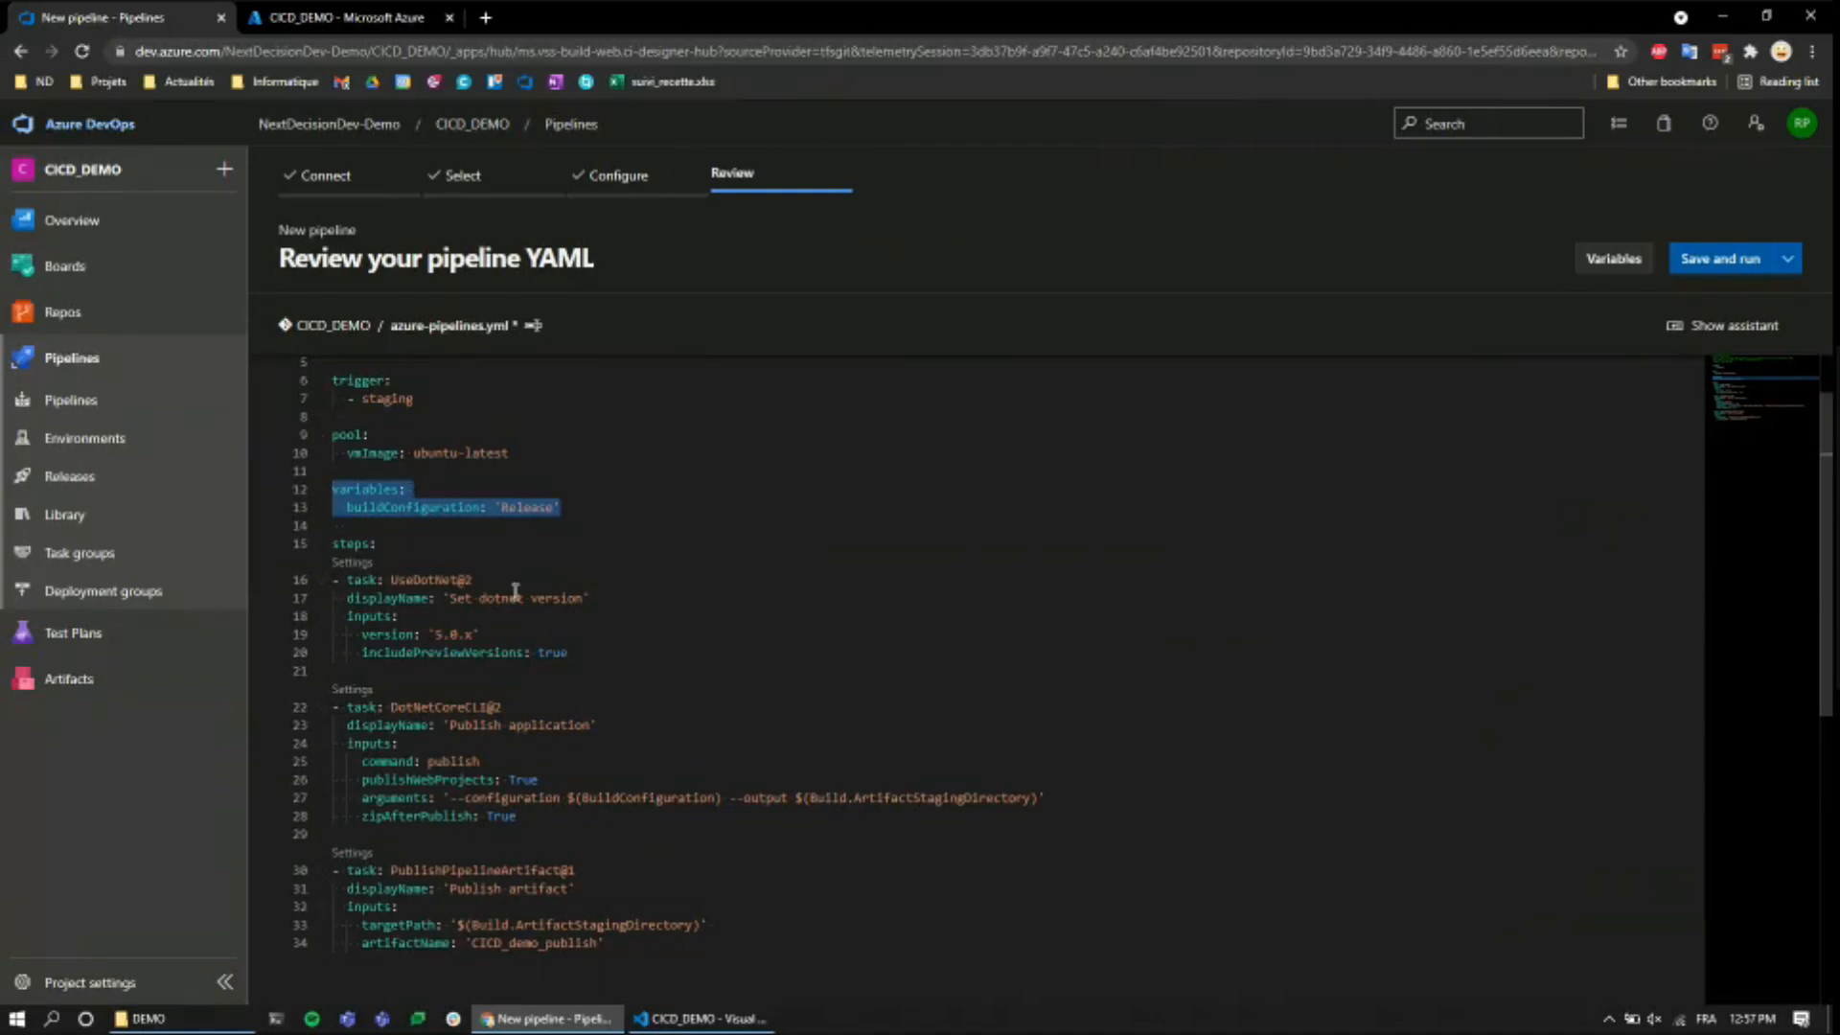
{"action": "double_click", "coordinate": [433, 505]}
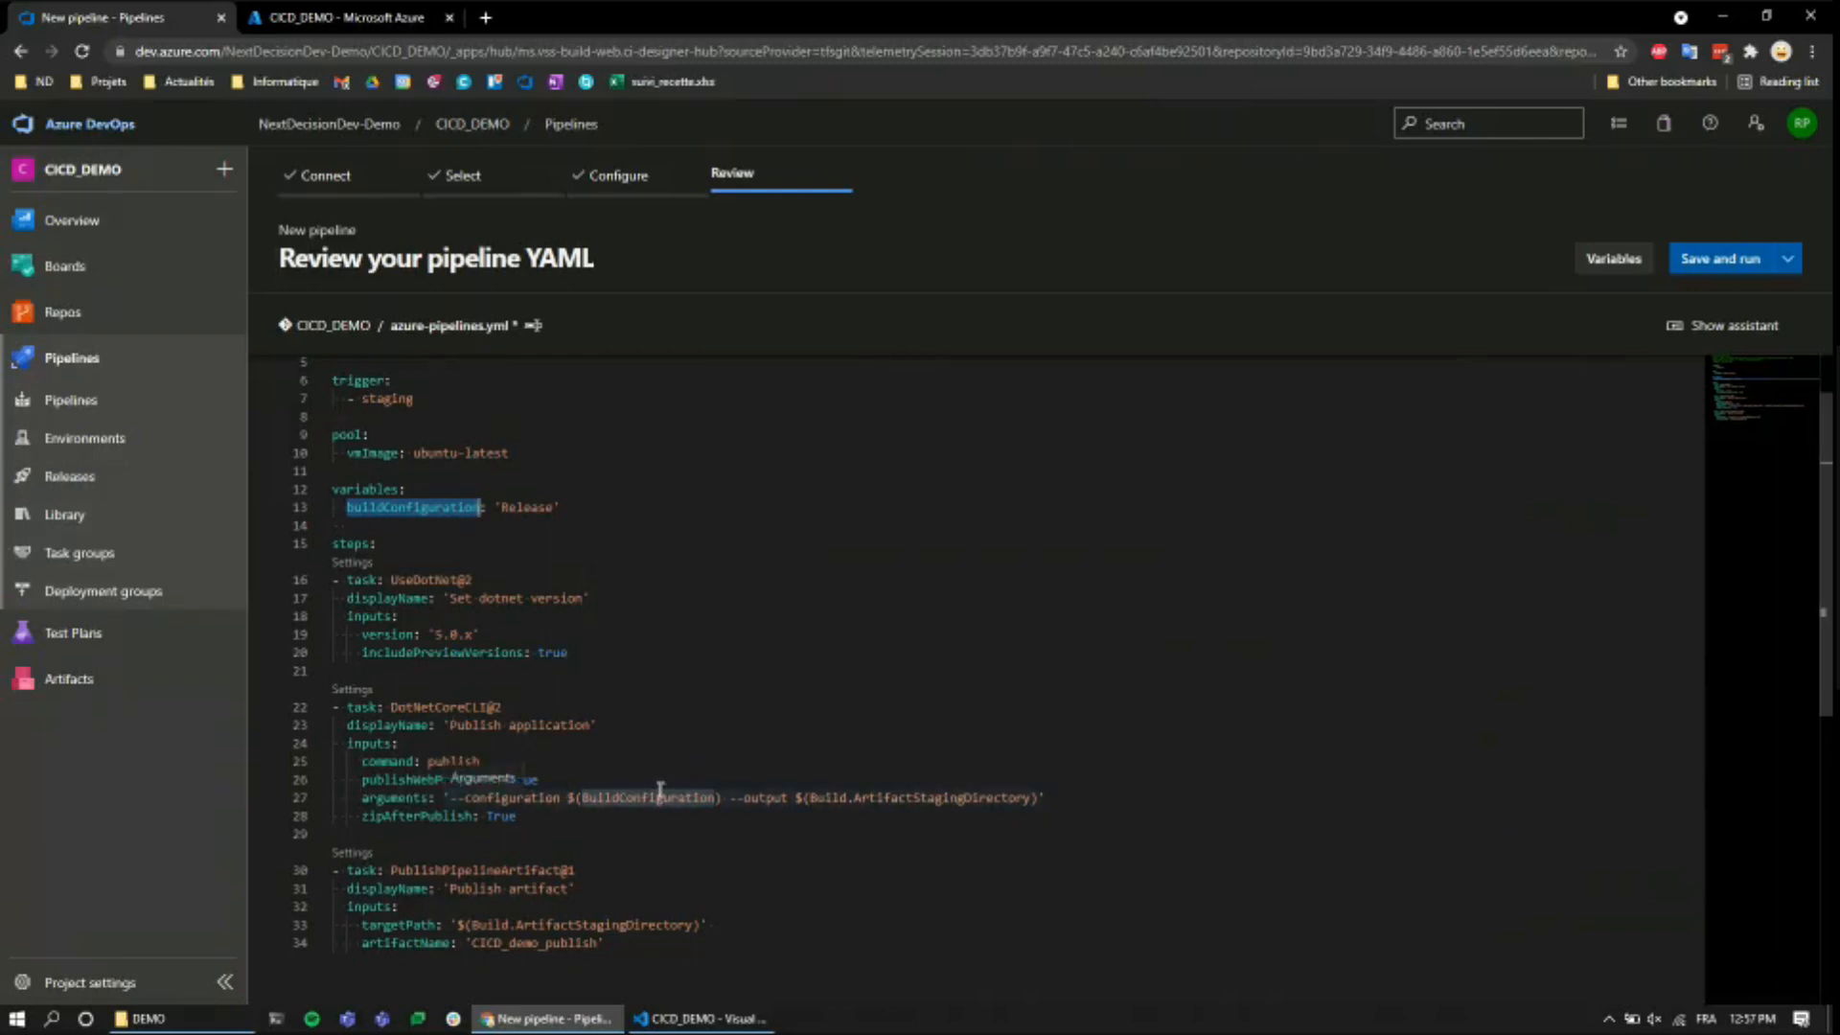
{"action": "scroll", "coordinate": [660, 795], "scroll_direction": "down", "scroll_amount": 1}
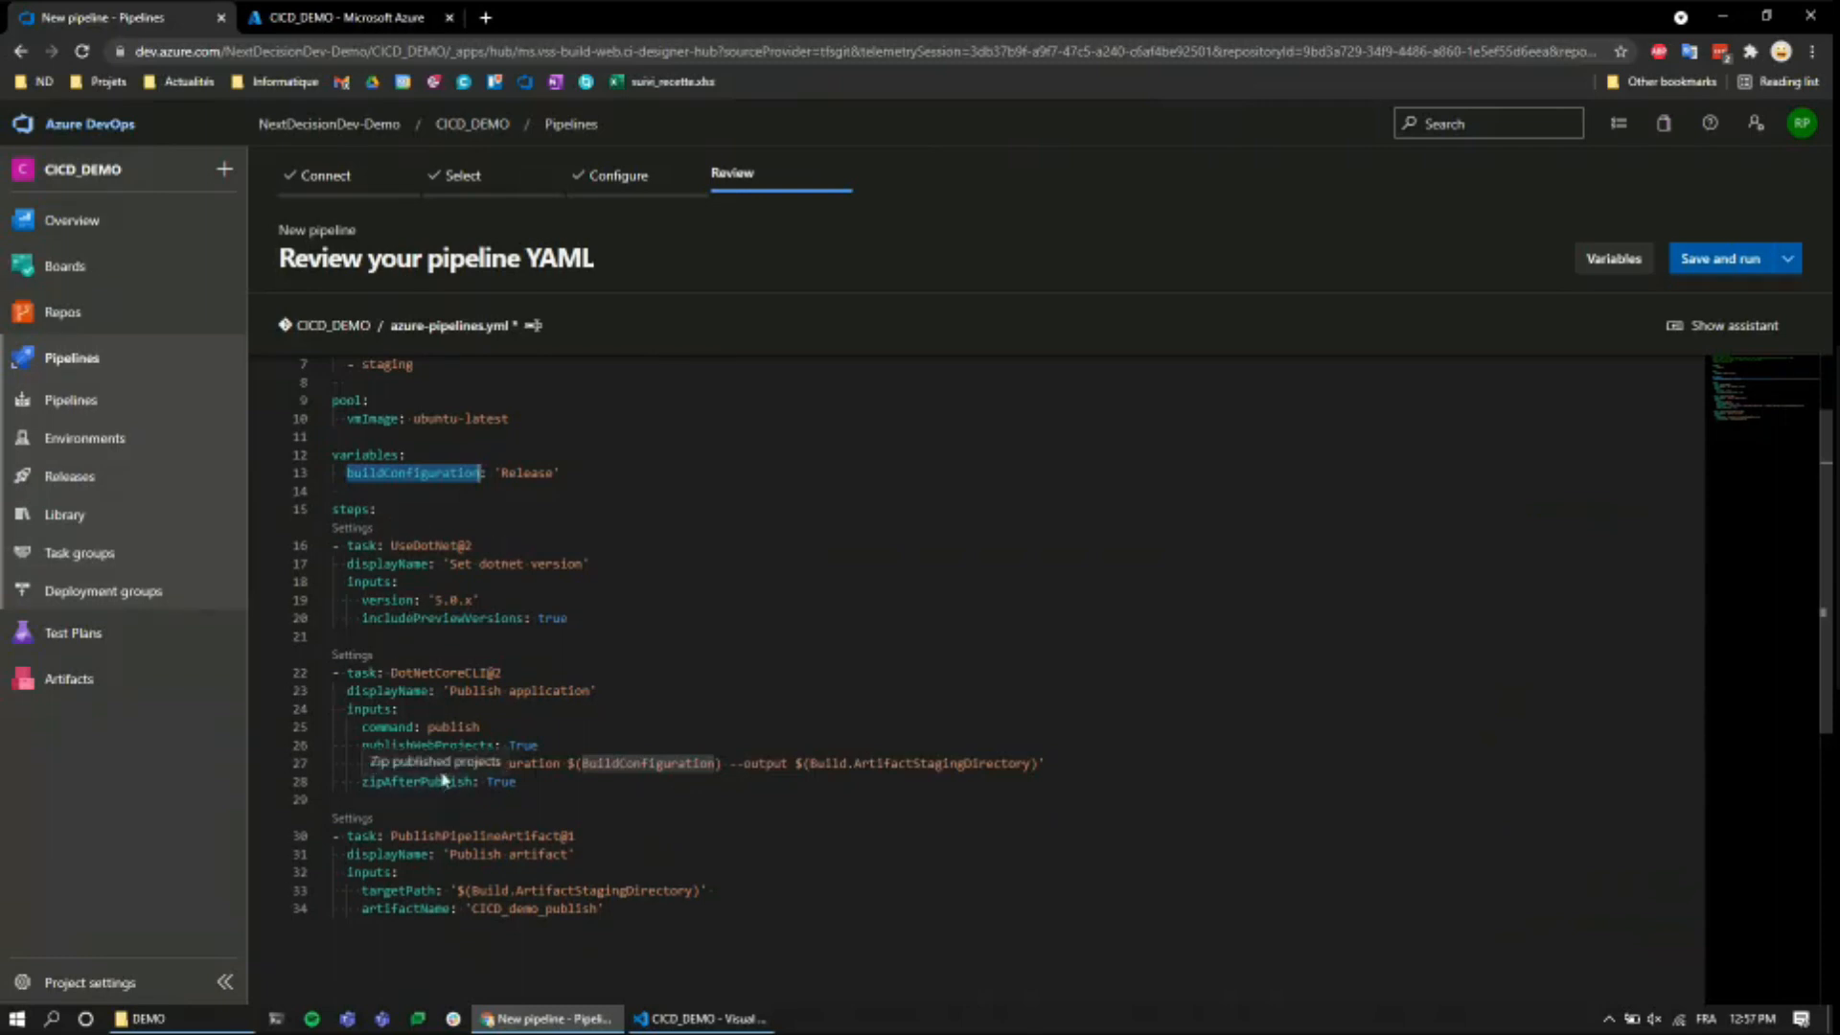
{"action": "left_click_drag", "start_coordinate": [572, 618], "coordinate": [319, 554]}
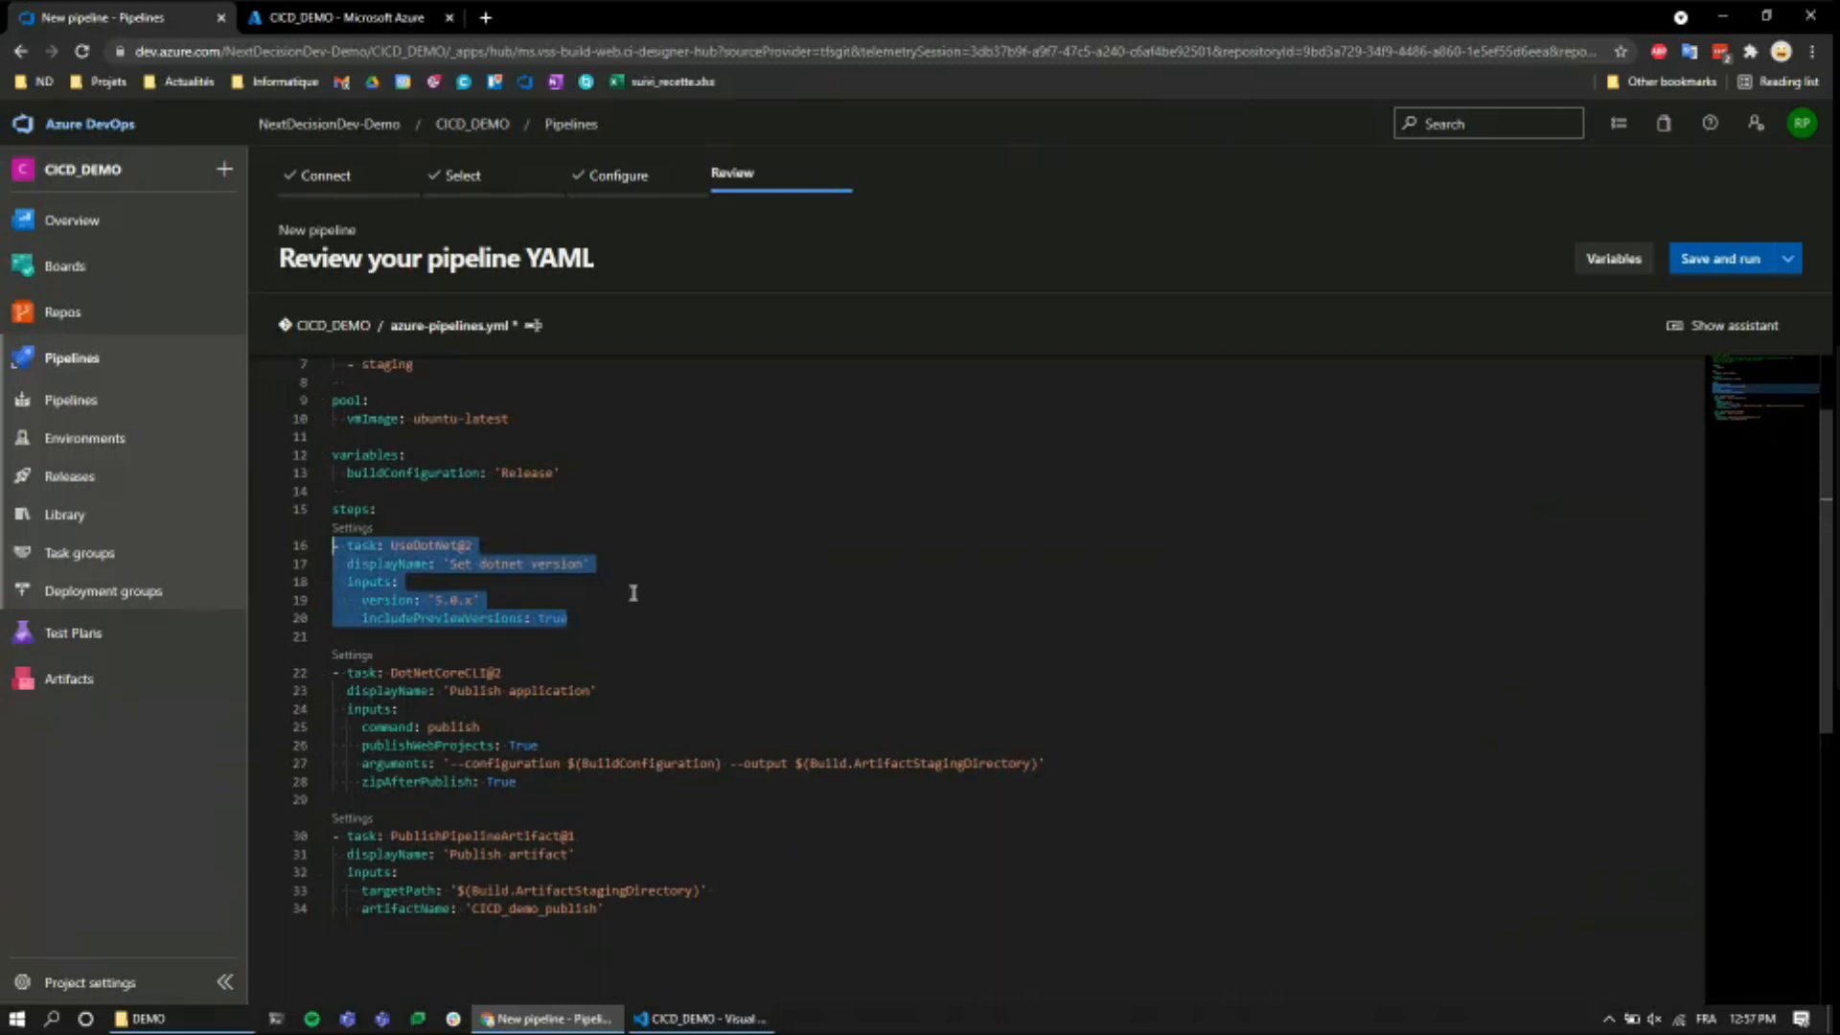
{"action": "scroll", "coordinate": [633, 593], "scroll_direction": "down", "scroll_amount": 1}
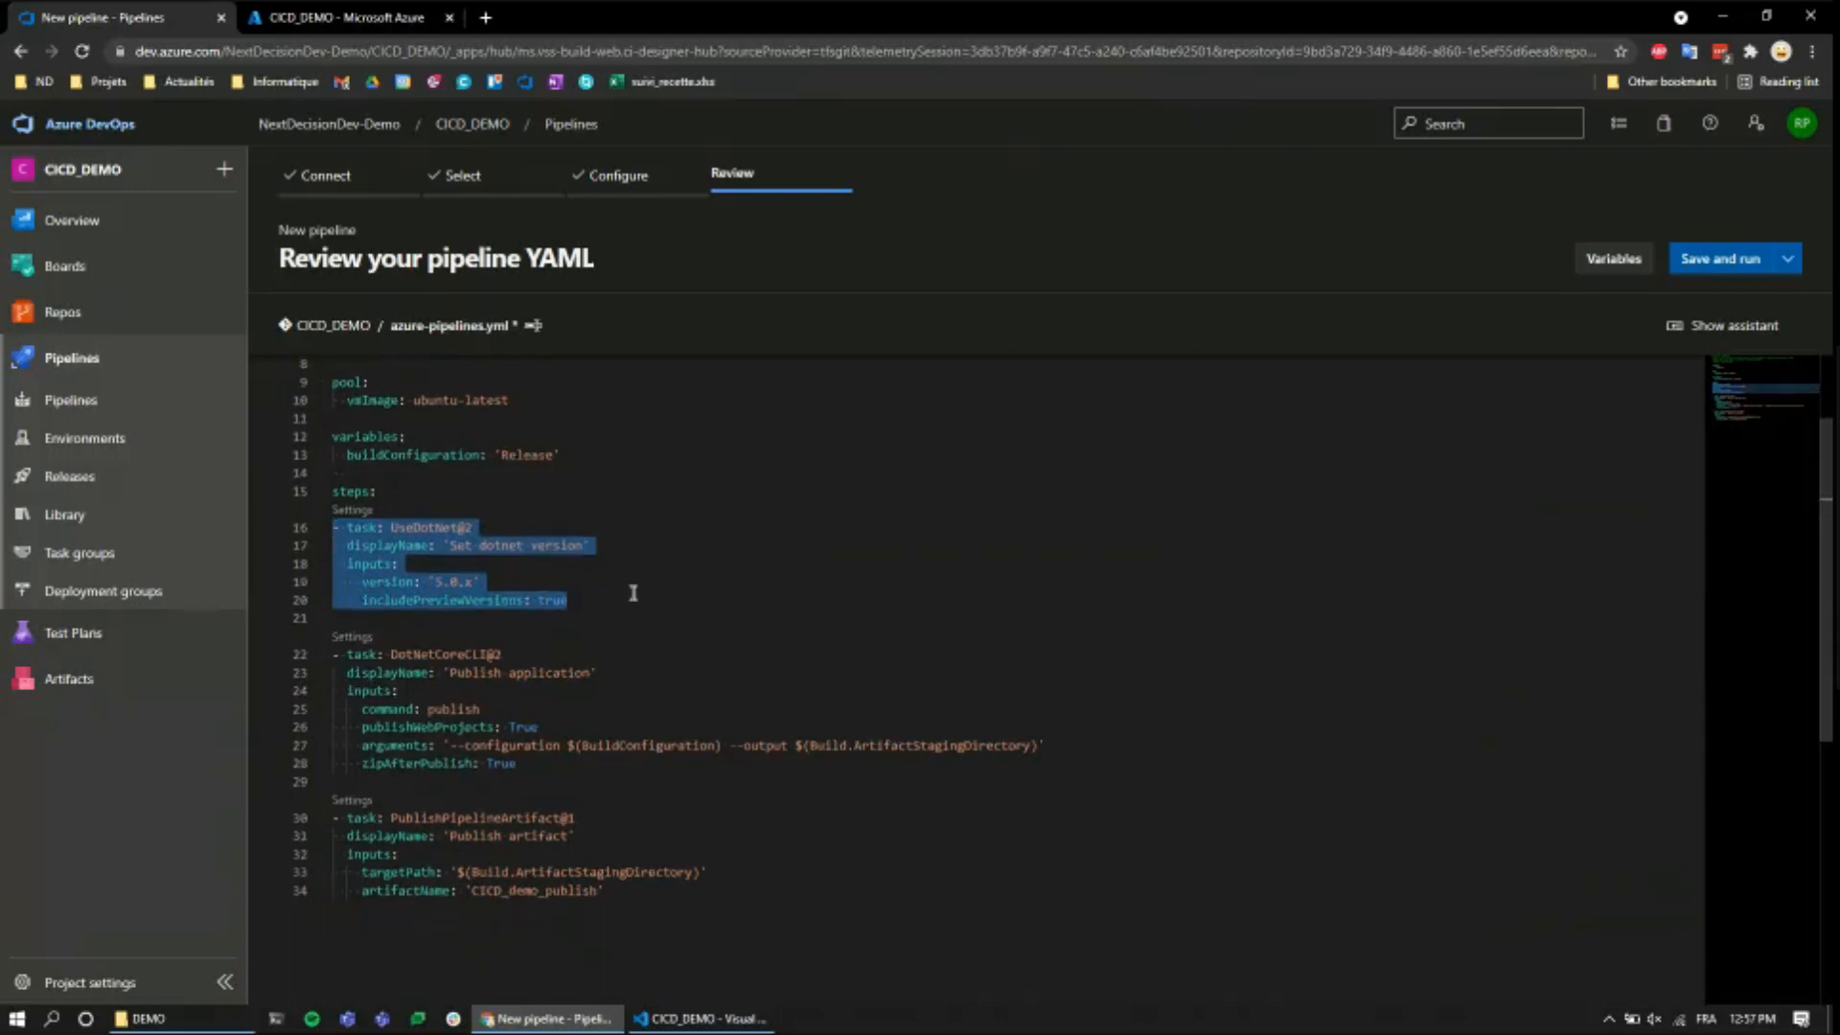
- Examine the DotNetCoreCLI@2 task's configuration, output and zip settings, and the PublishPipelineArtifact@1 task
{"action": "left_click", "coordinate": [533, 764]}
{"action": "left_click_drag", "start_coordinate": [533, 764], "coordinate": [323, 659]}
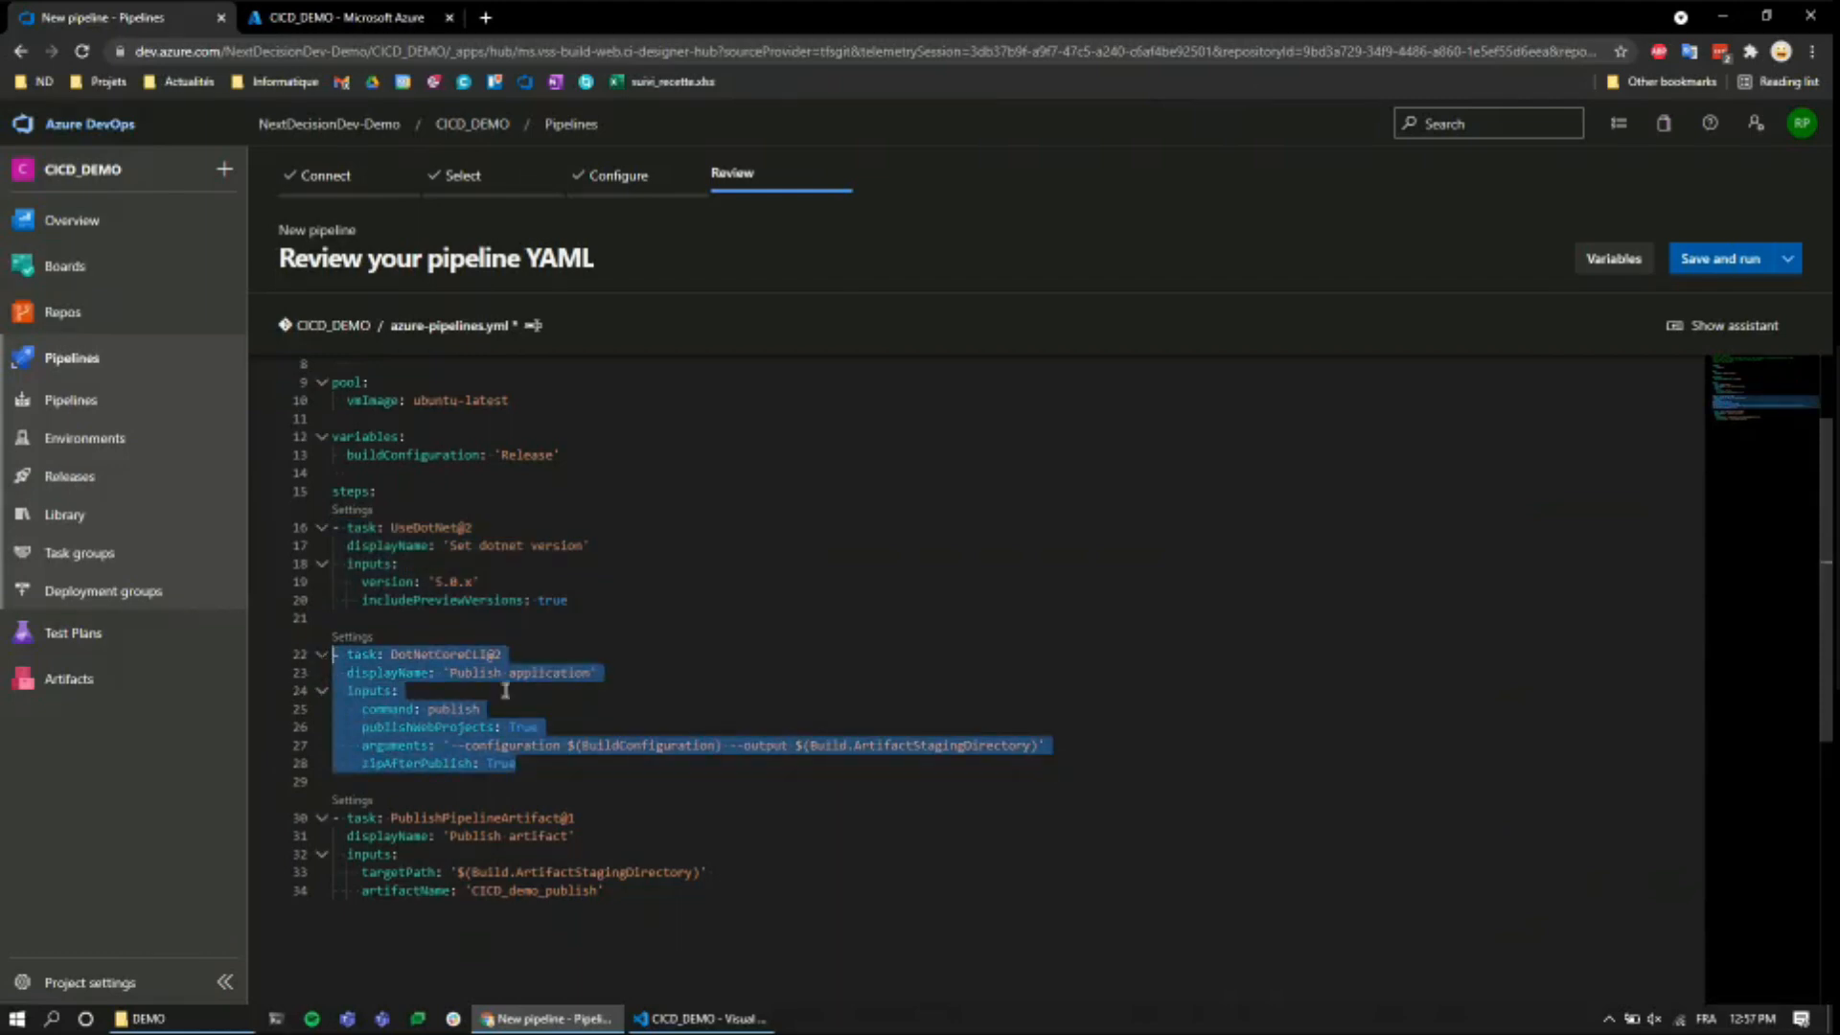
{"action": "left_click", "coordinate": [531, 746]}
{"action": "left_click_drag", "start_coordinate": [452, 745], "coordinate": [717, 744]}
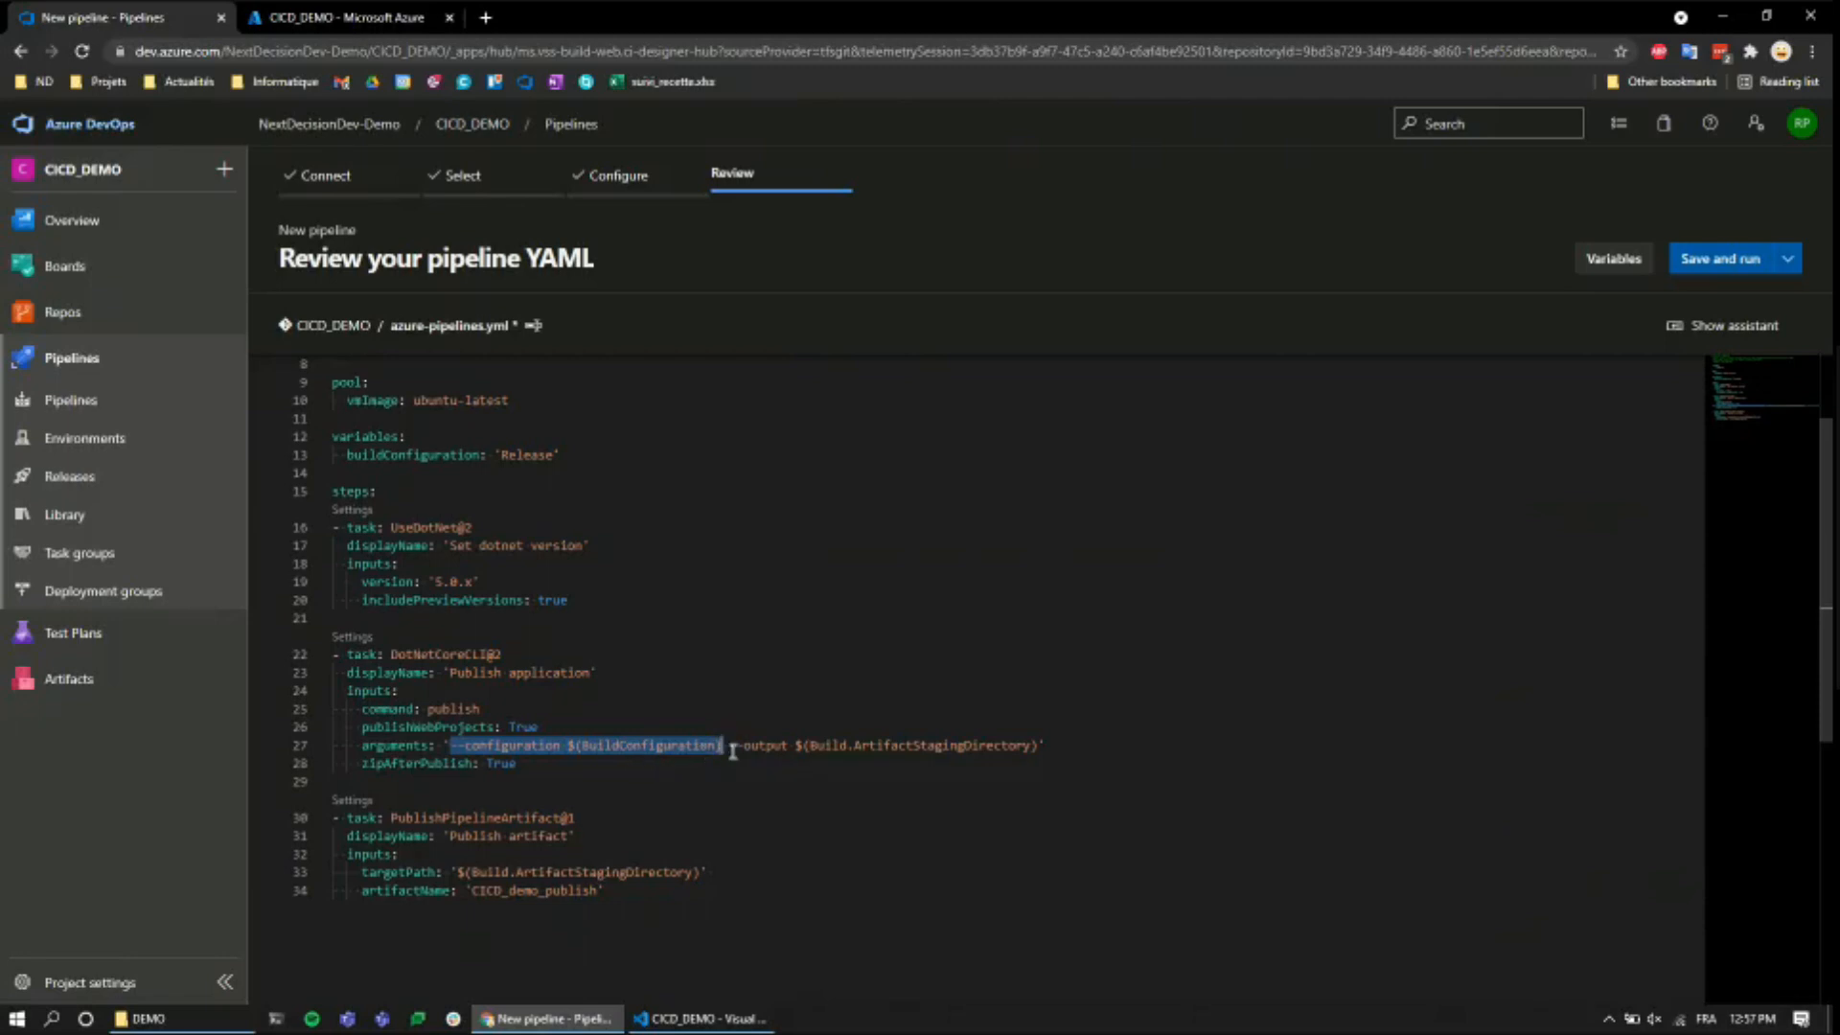
{"action": "left_click_drag", "start_coordinate": [732, 745], "coordinate": [1038, 743]}
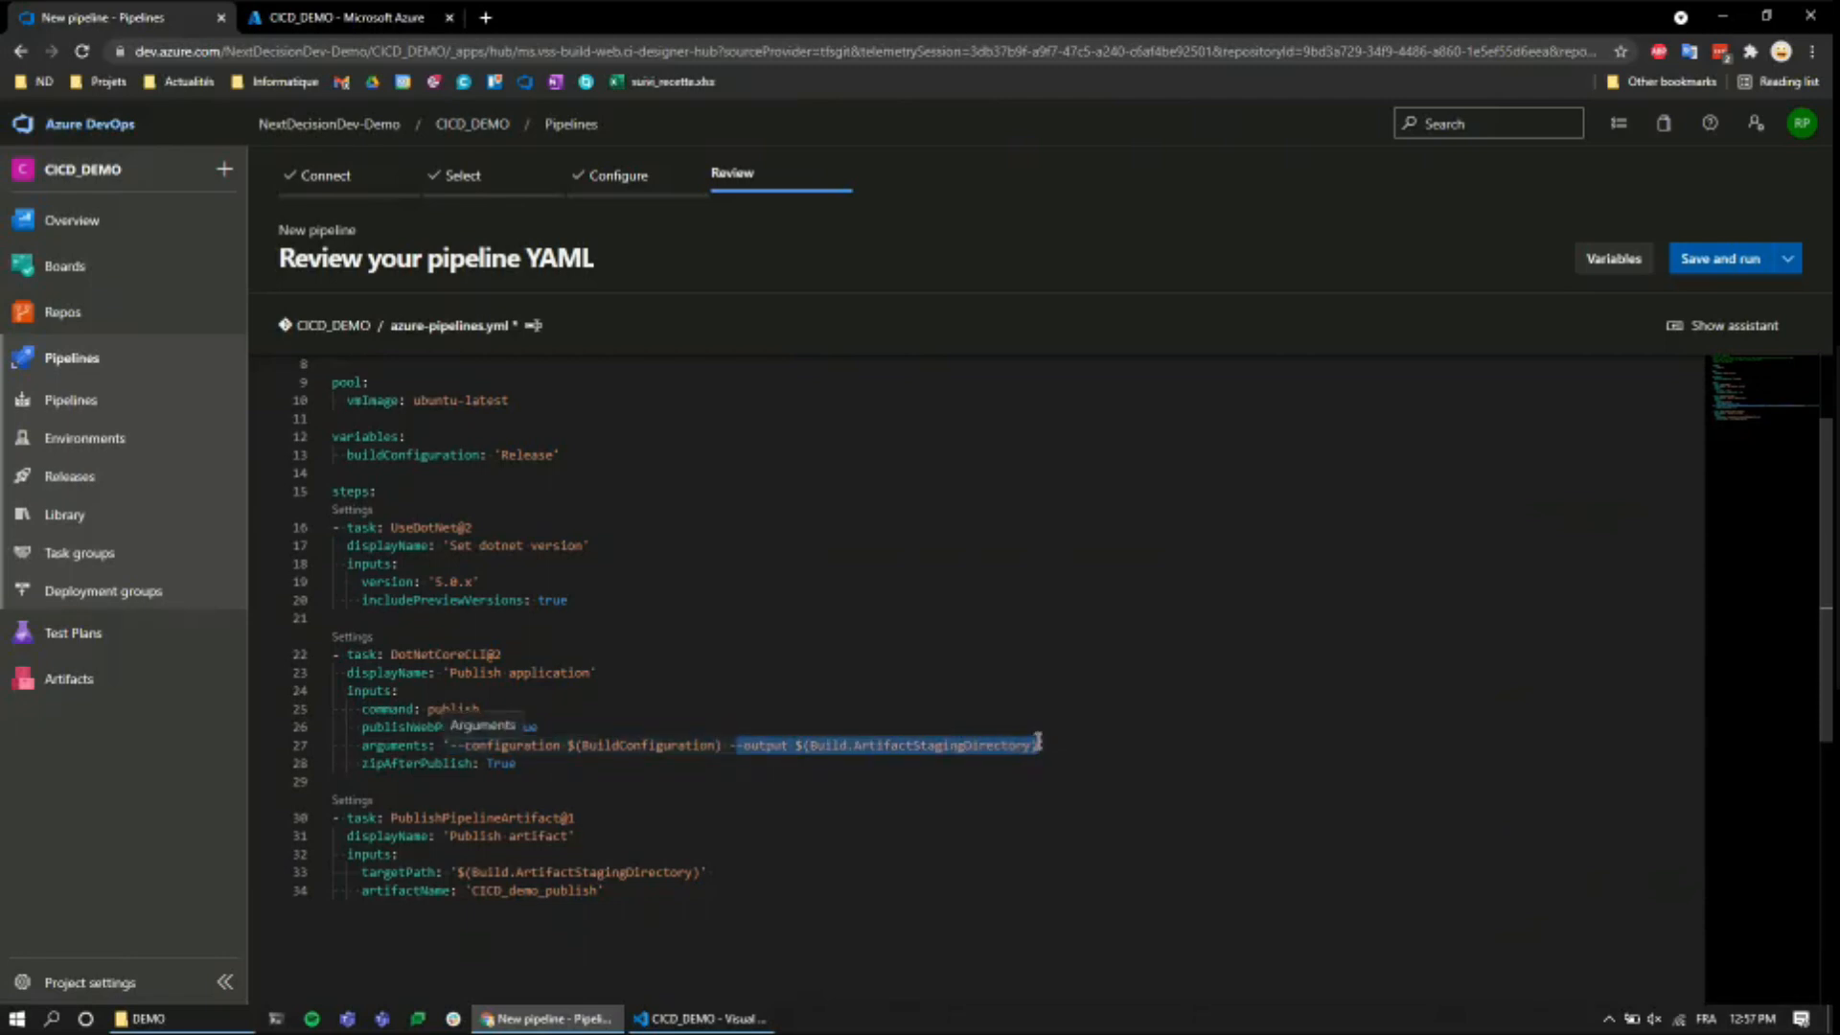
{"action": "left_click", "coordinate": [801, 746]}
{"action": "left_click_drag", "start_coordinate": [800, 745], "coordinate": [1035, 745]}
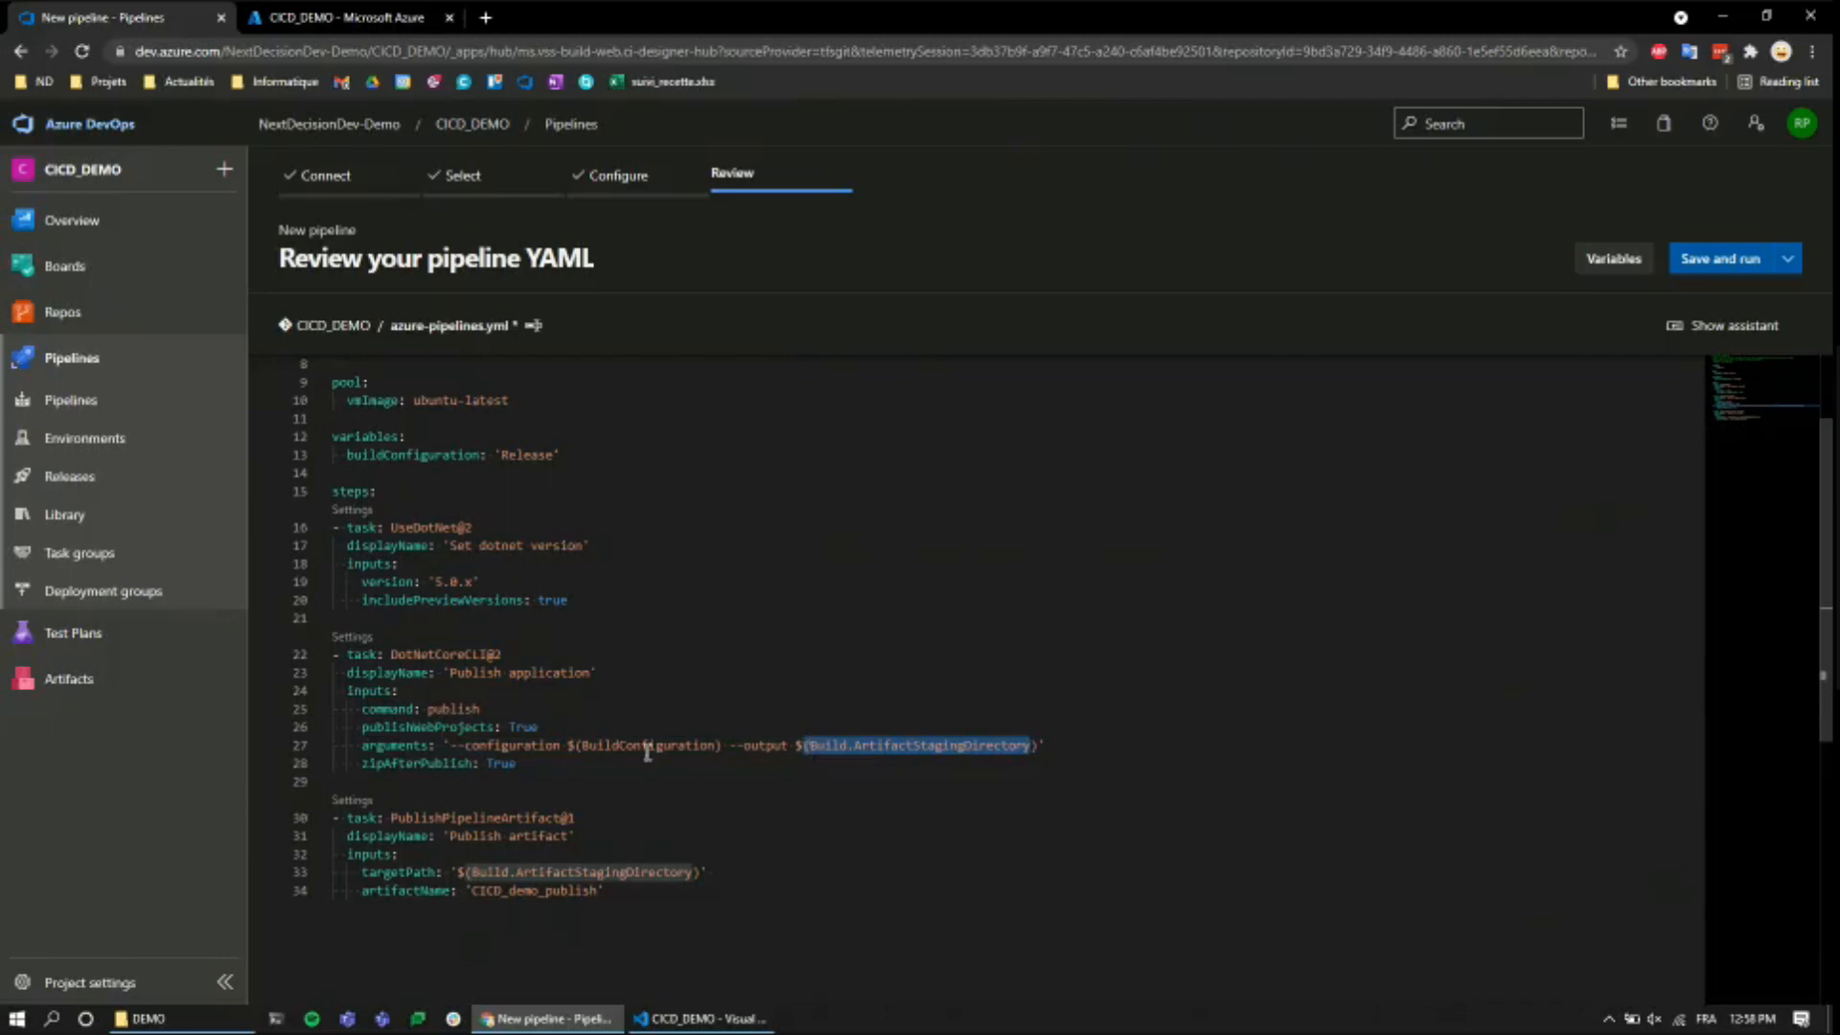
{"action": "left_click", "coordinate": [555, 762]}
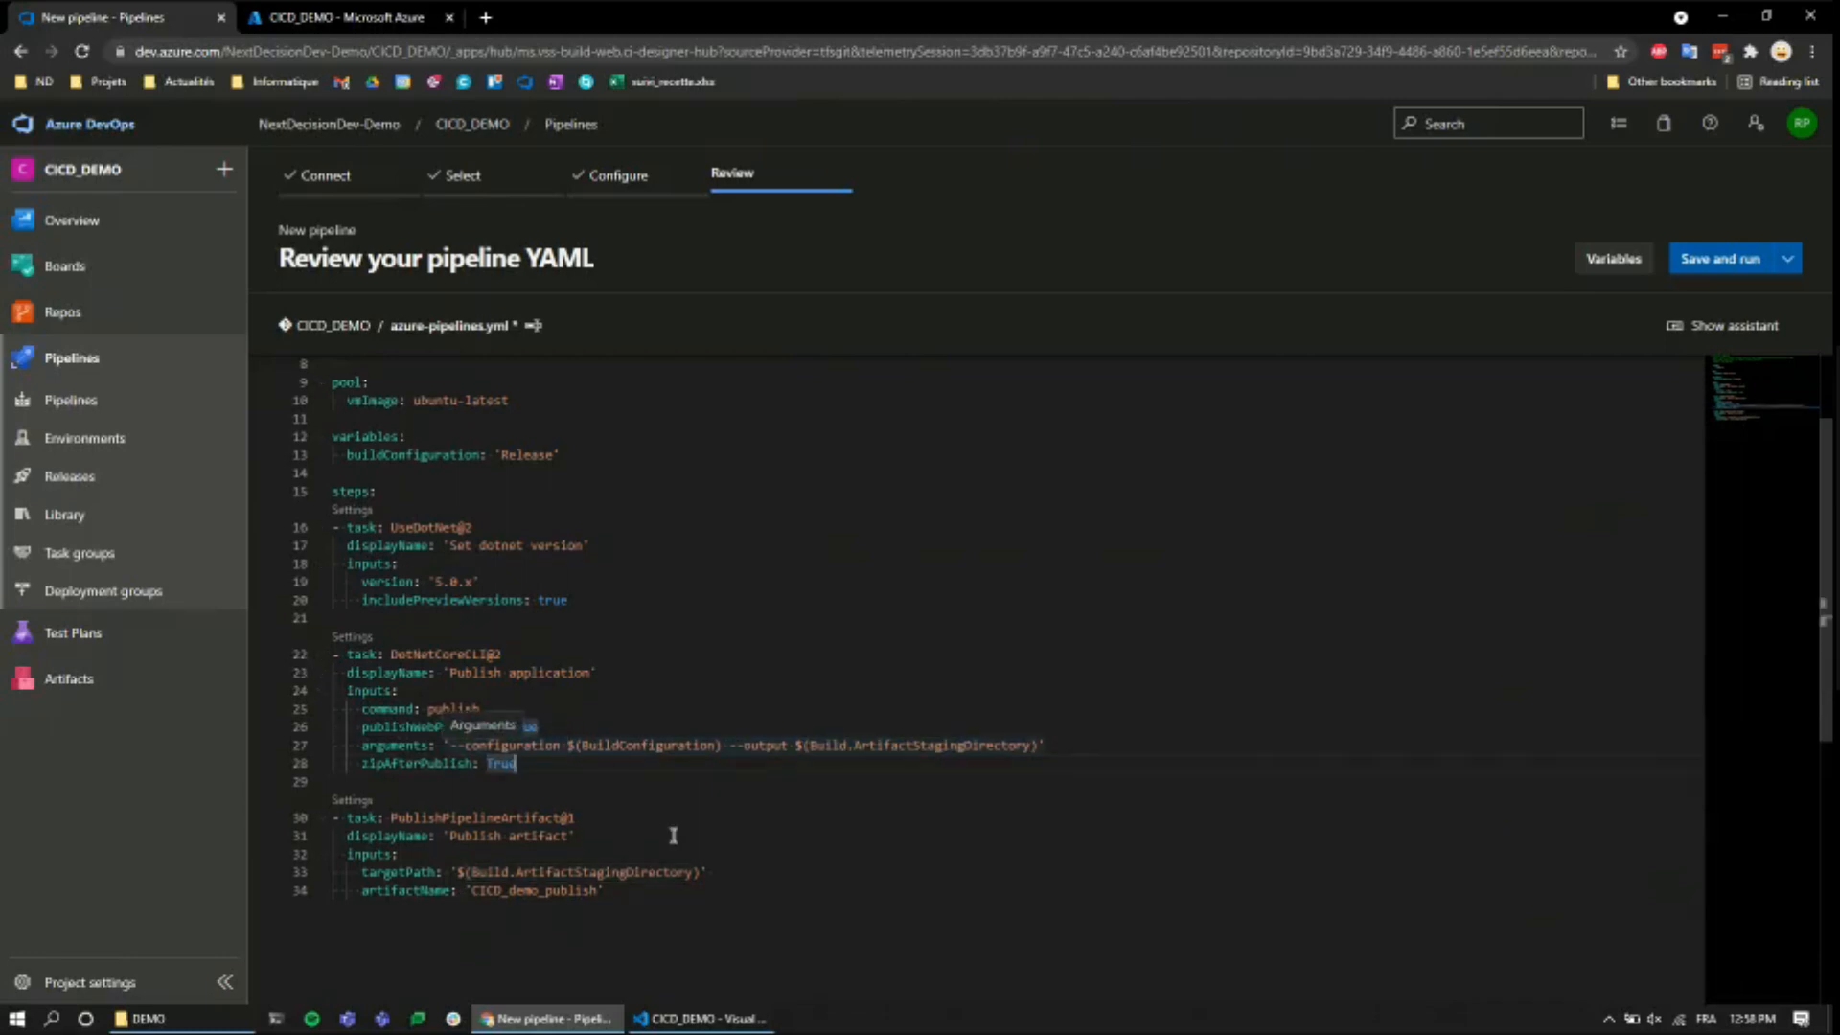
{"action": "left_click_drag", "start_coordinate": [623, 891], "coordinate": [302, 830]}
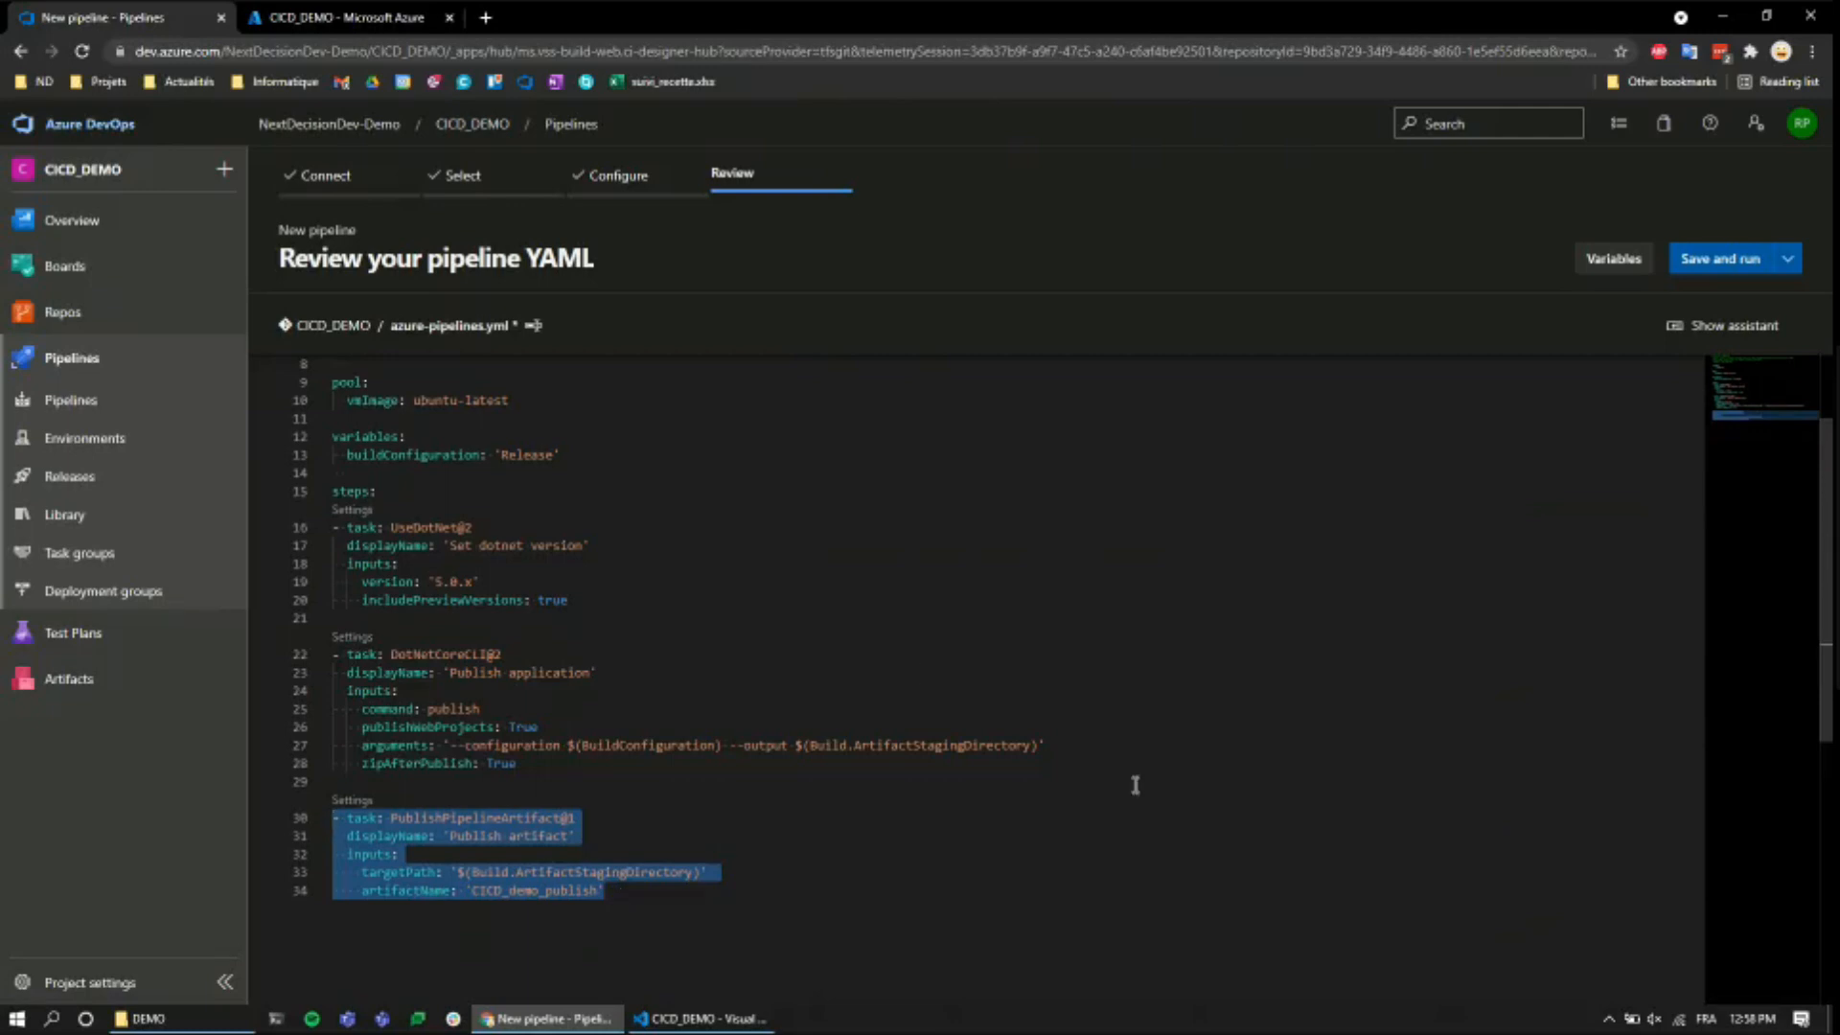
- Save and run the pipeline, committing directly to the master branch with the message "Set up CI with Azure Pipelines"
{"action": "left_click", "coordinate": [922, 671]}
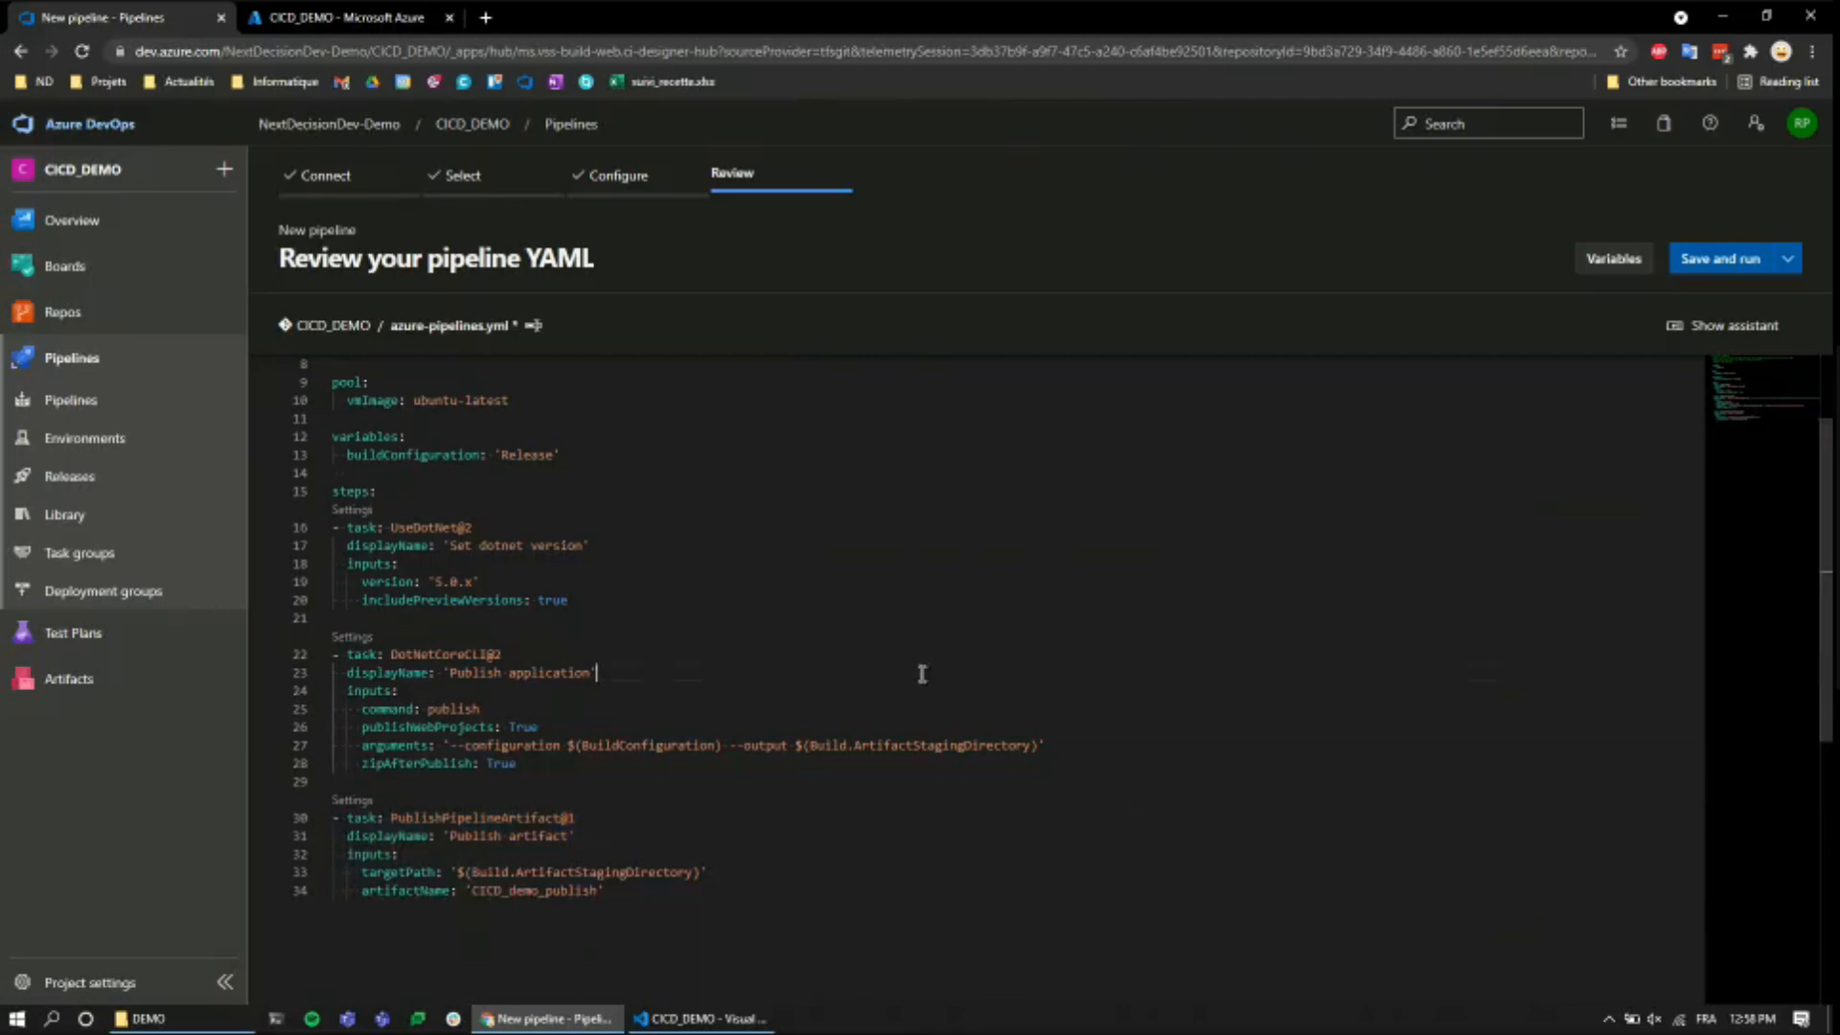
{"action": "left_click", "coordinate": [1722, 259]}
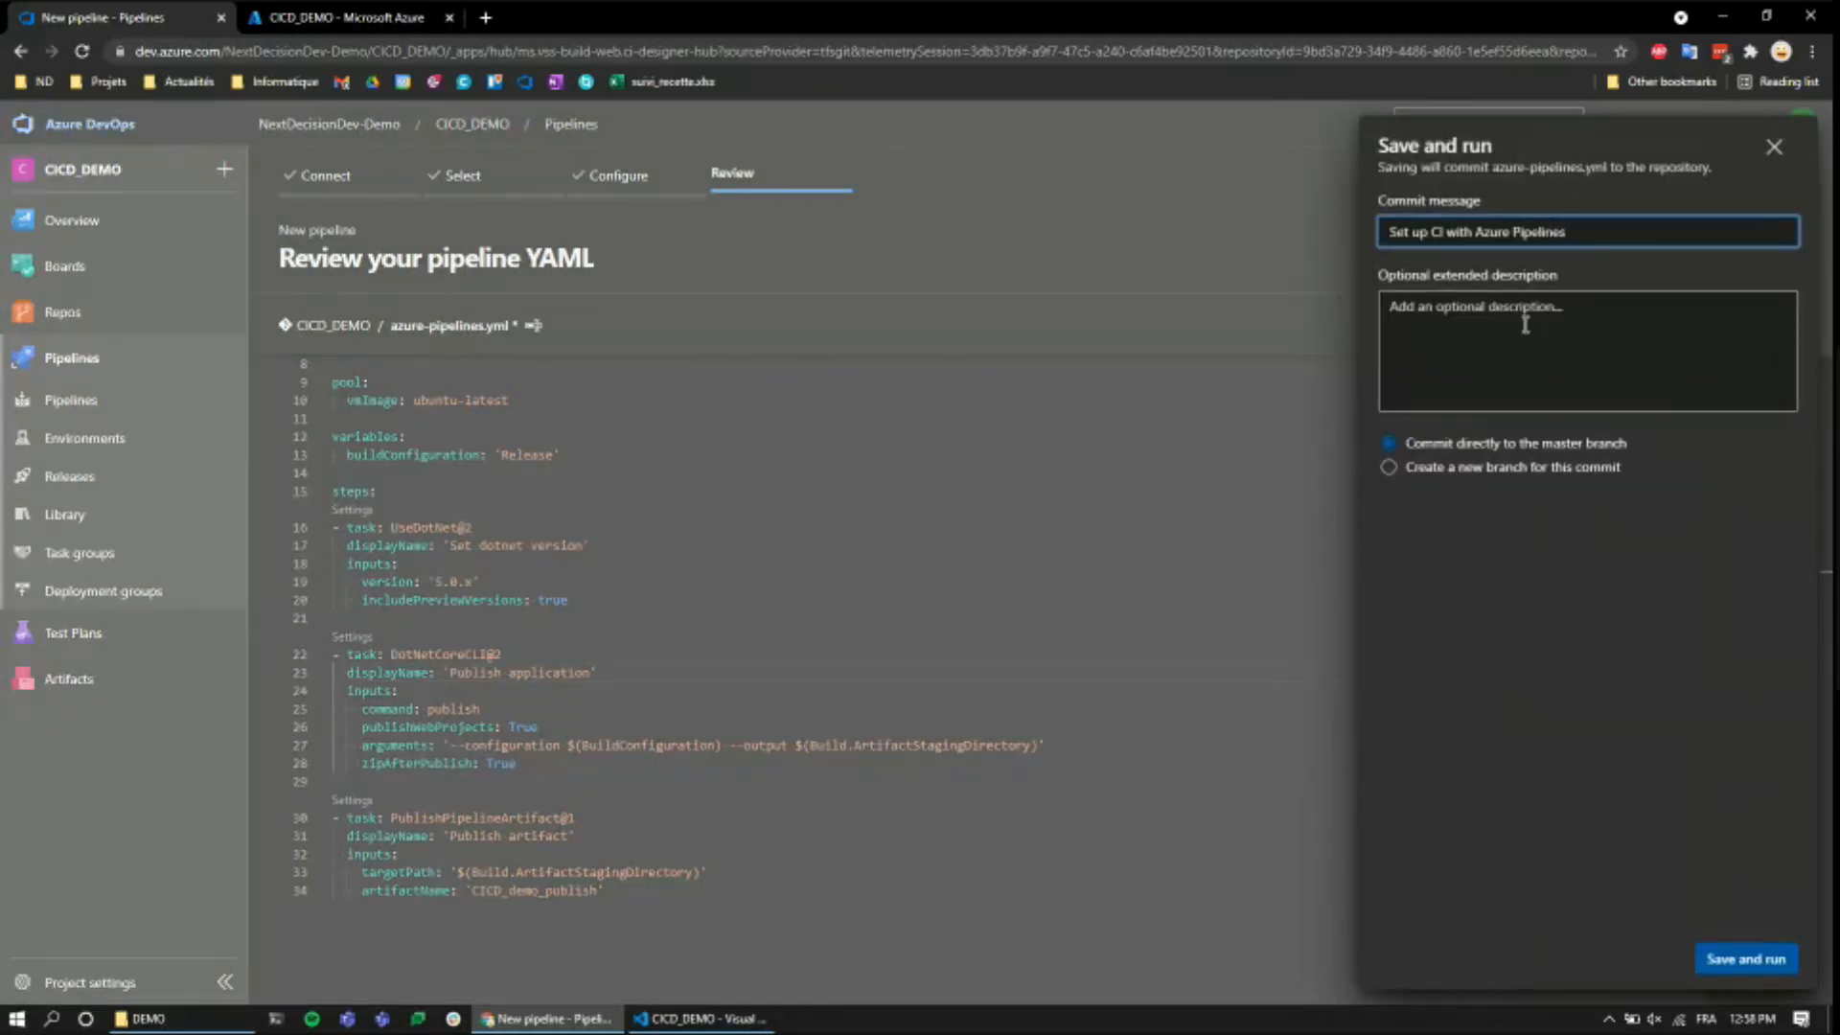
{"action": "left_click", "coordinate": [1766, 962]}
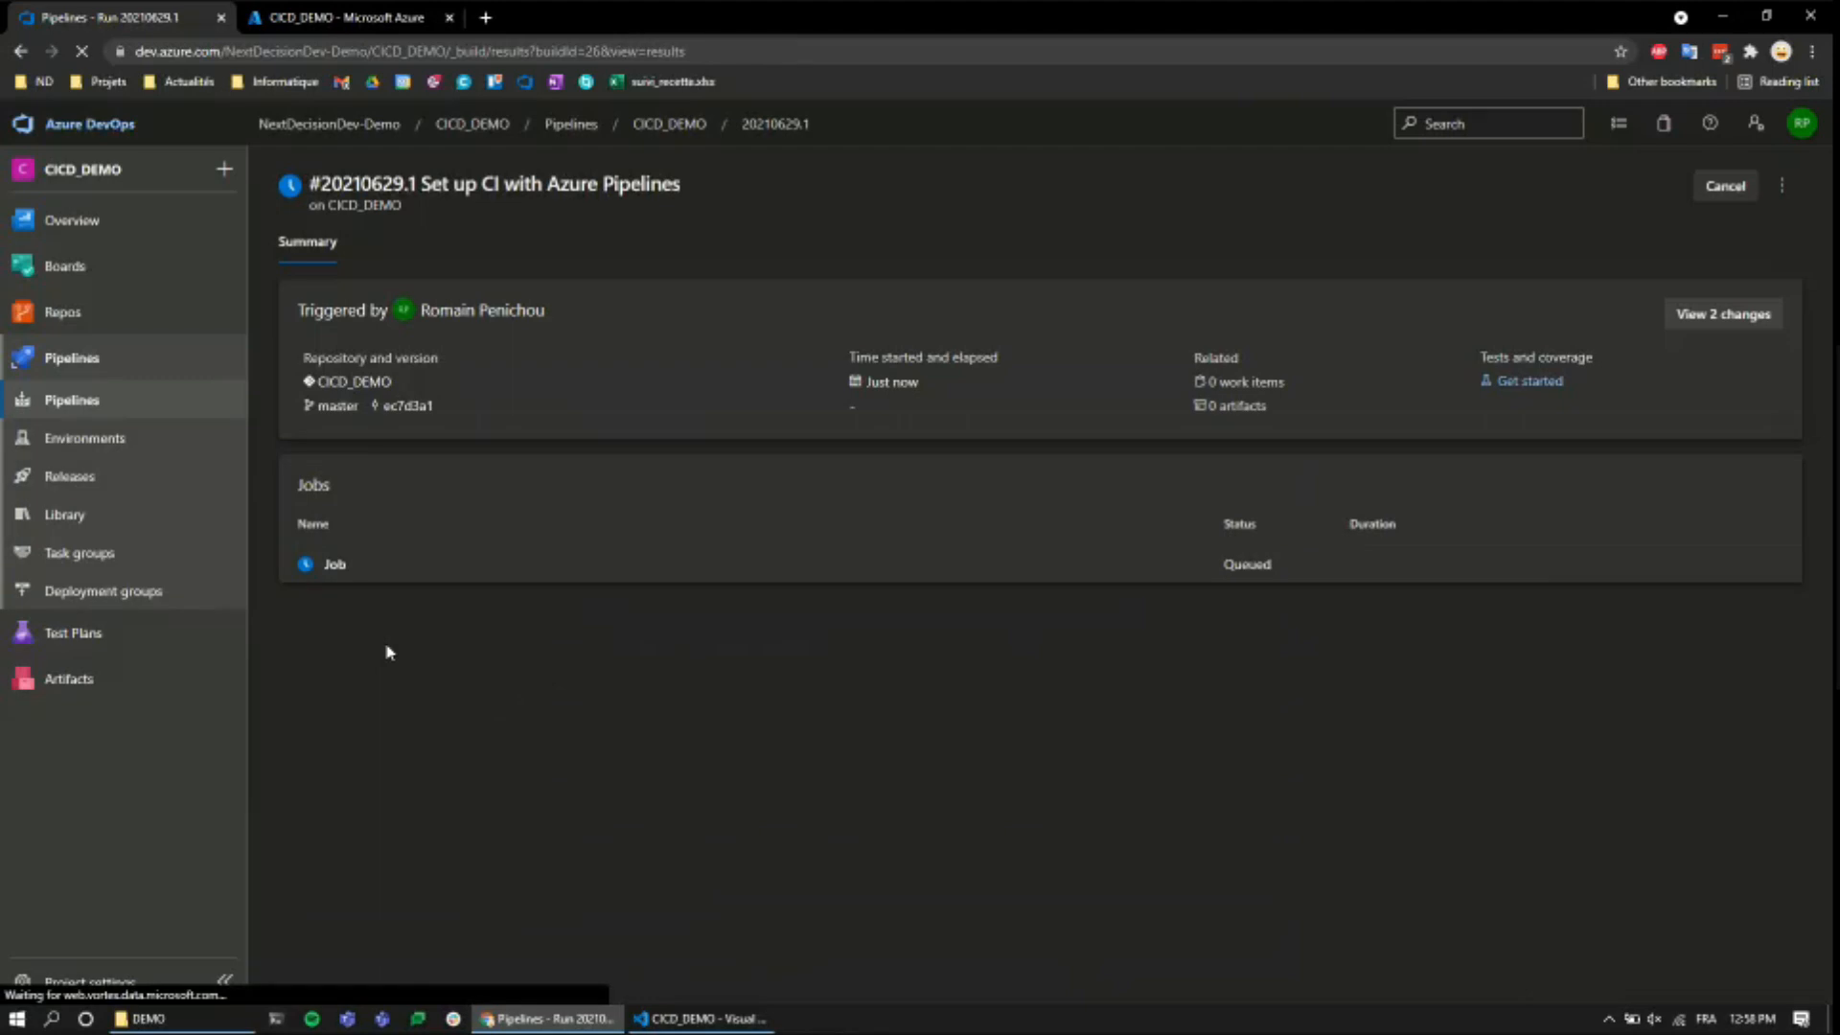
- Follow the pipeline run's job, check the log of its Publish artifact task, and return to the run summary
{"action": "left_click", "coordinate": [335, 564]}
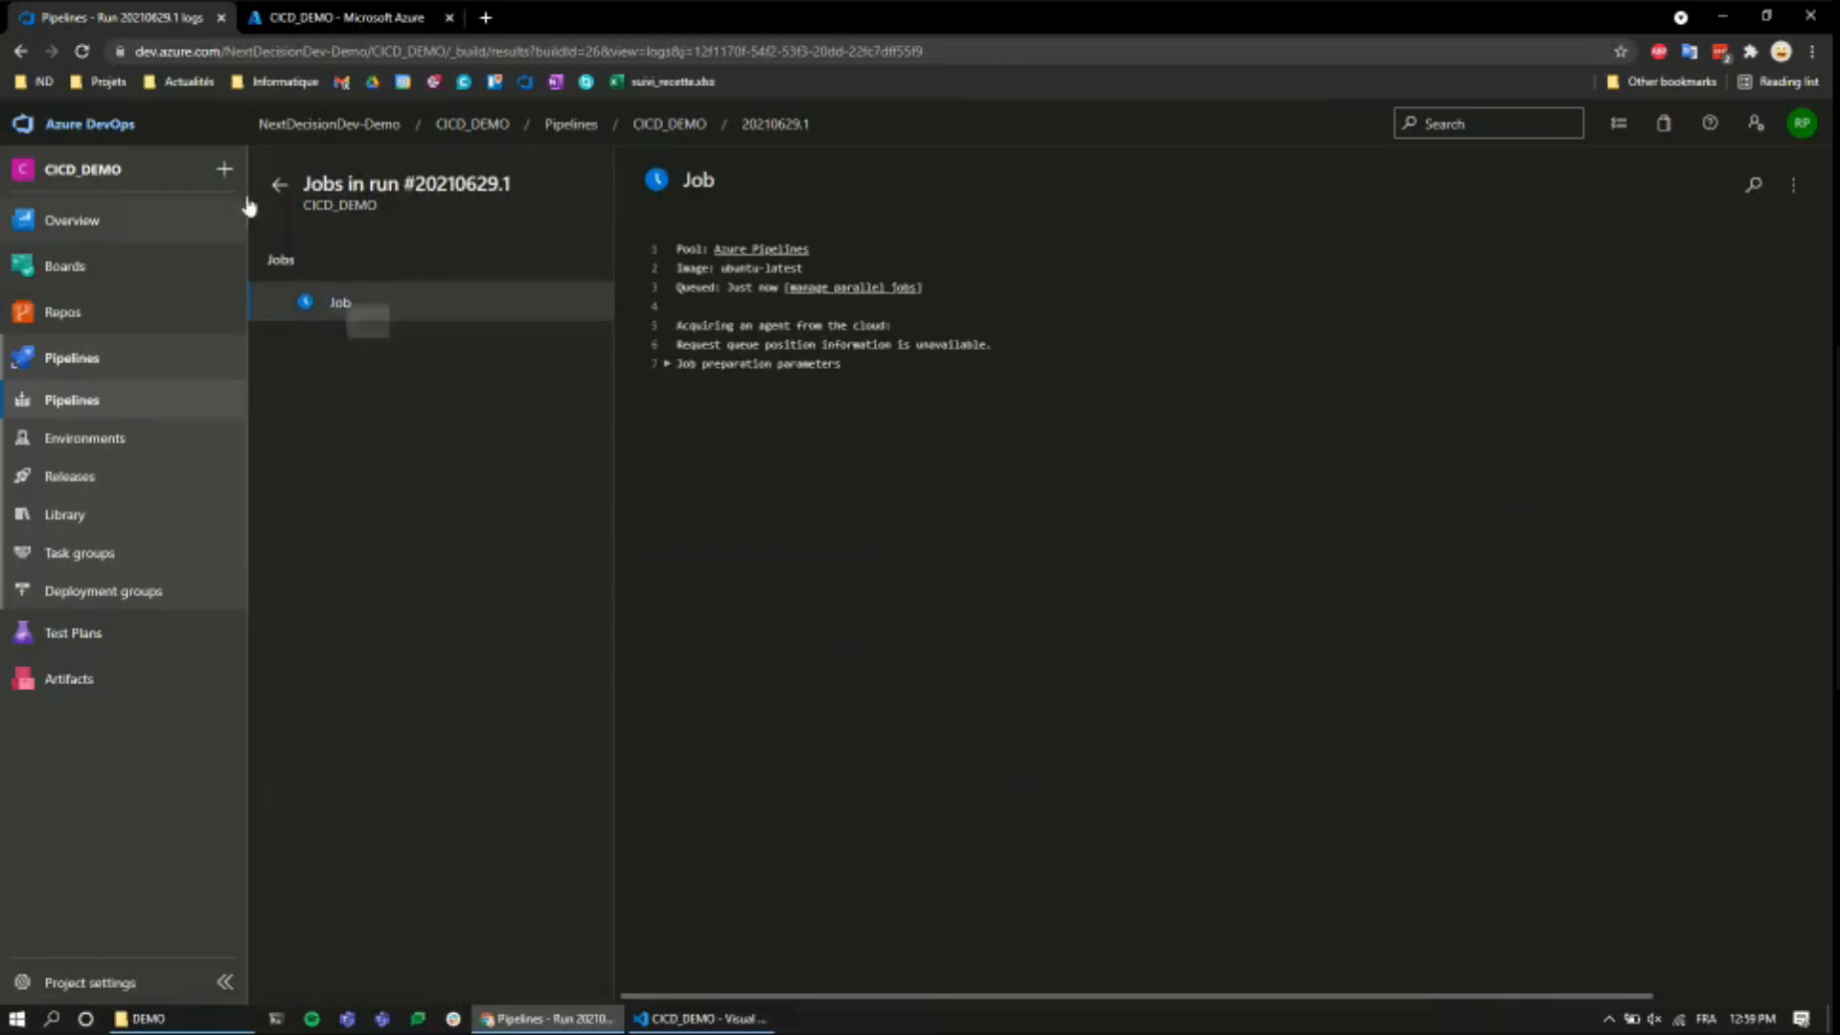
{"action": "left_click", "coordinate": [279, 184]}
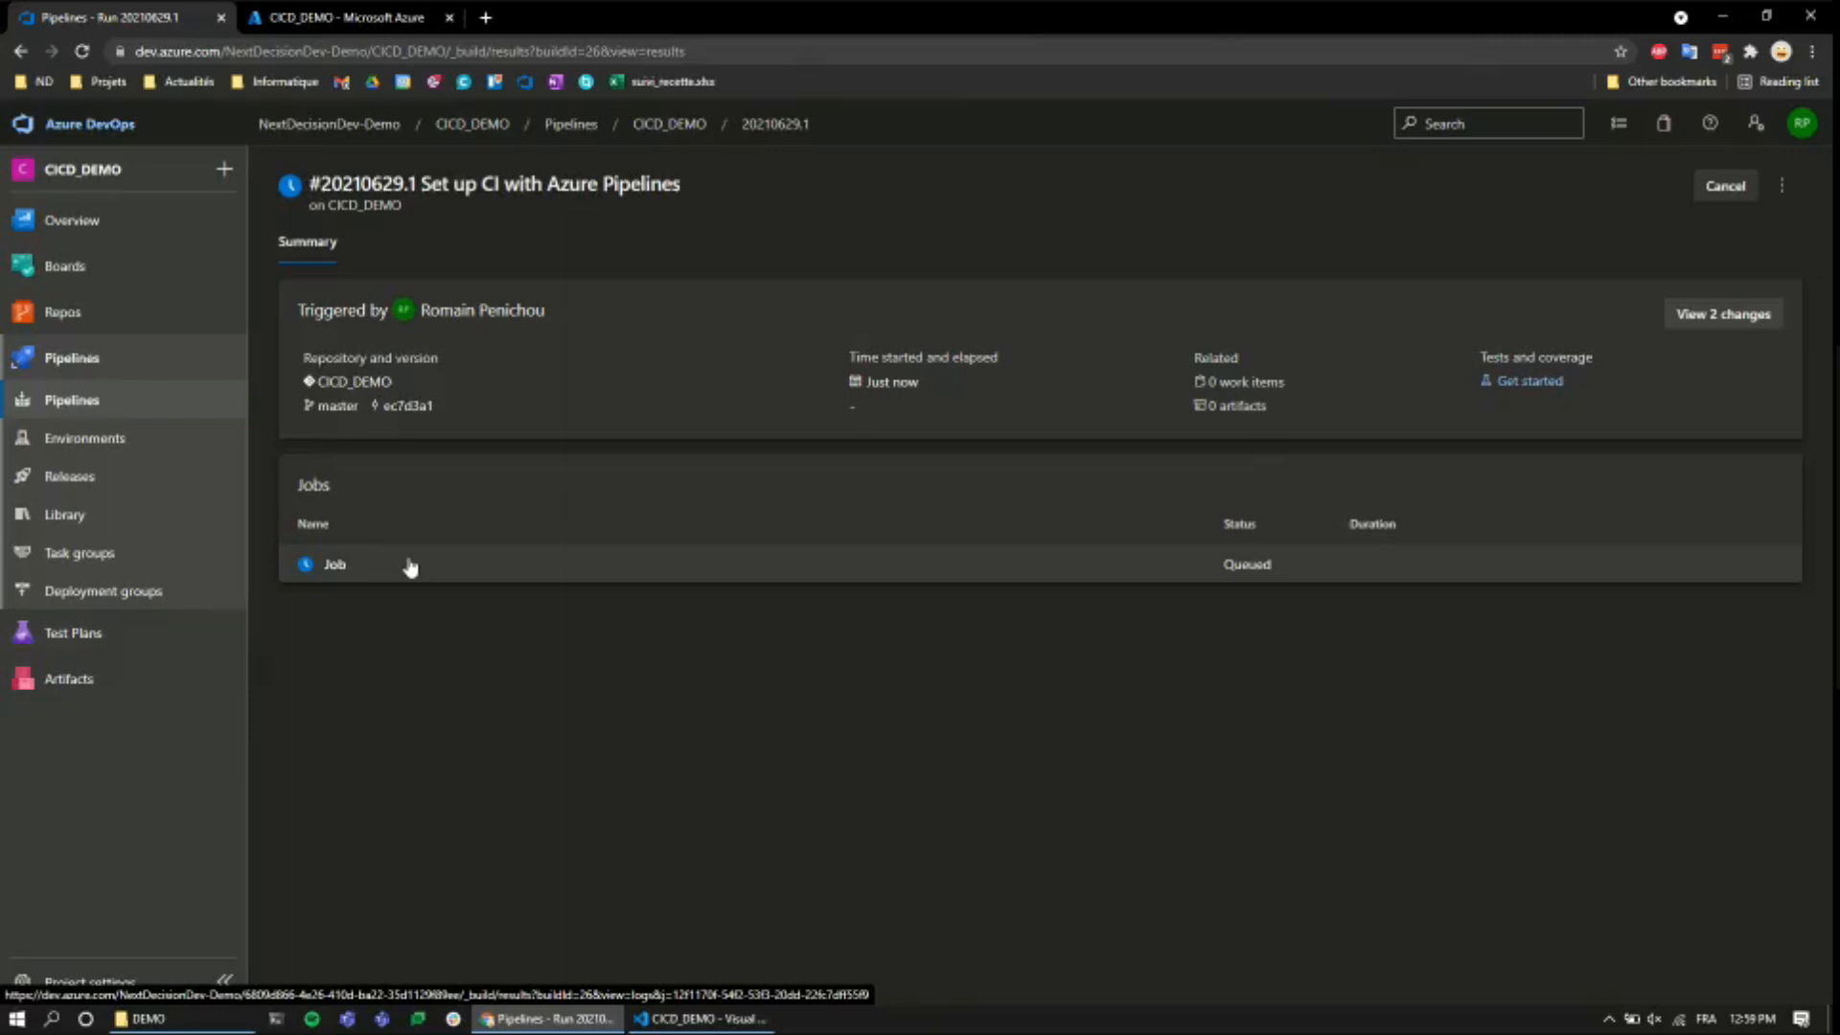
{"action": "left_click", "coordinate": [481, 573]}
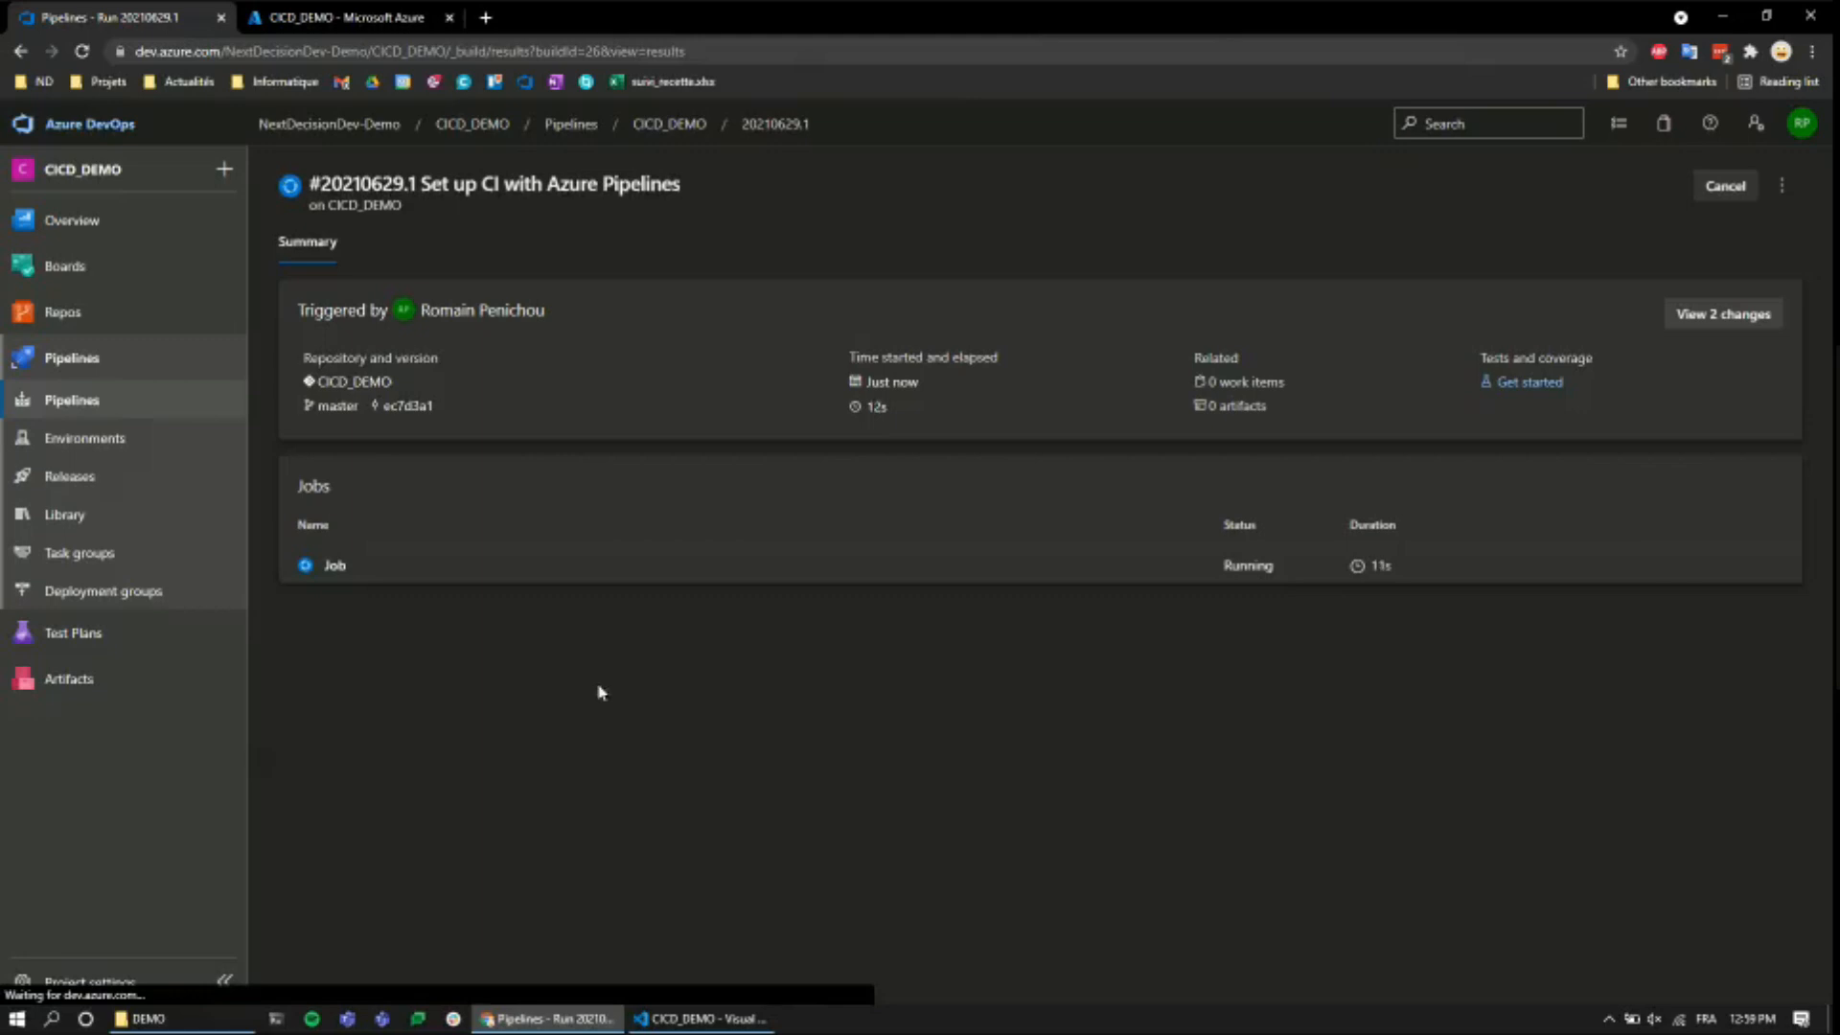
{"action": "left_click", "coordinate": [1225, 570]}
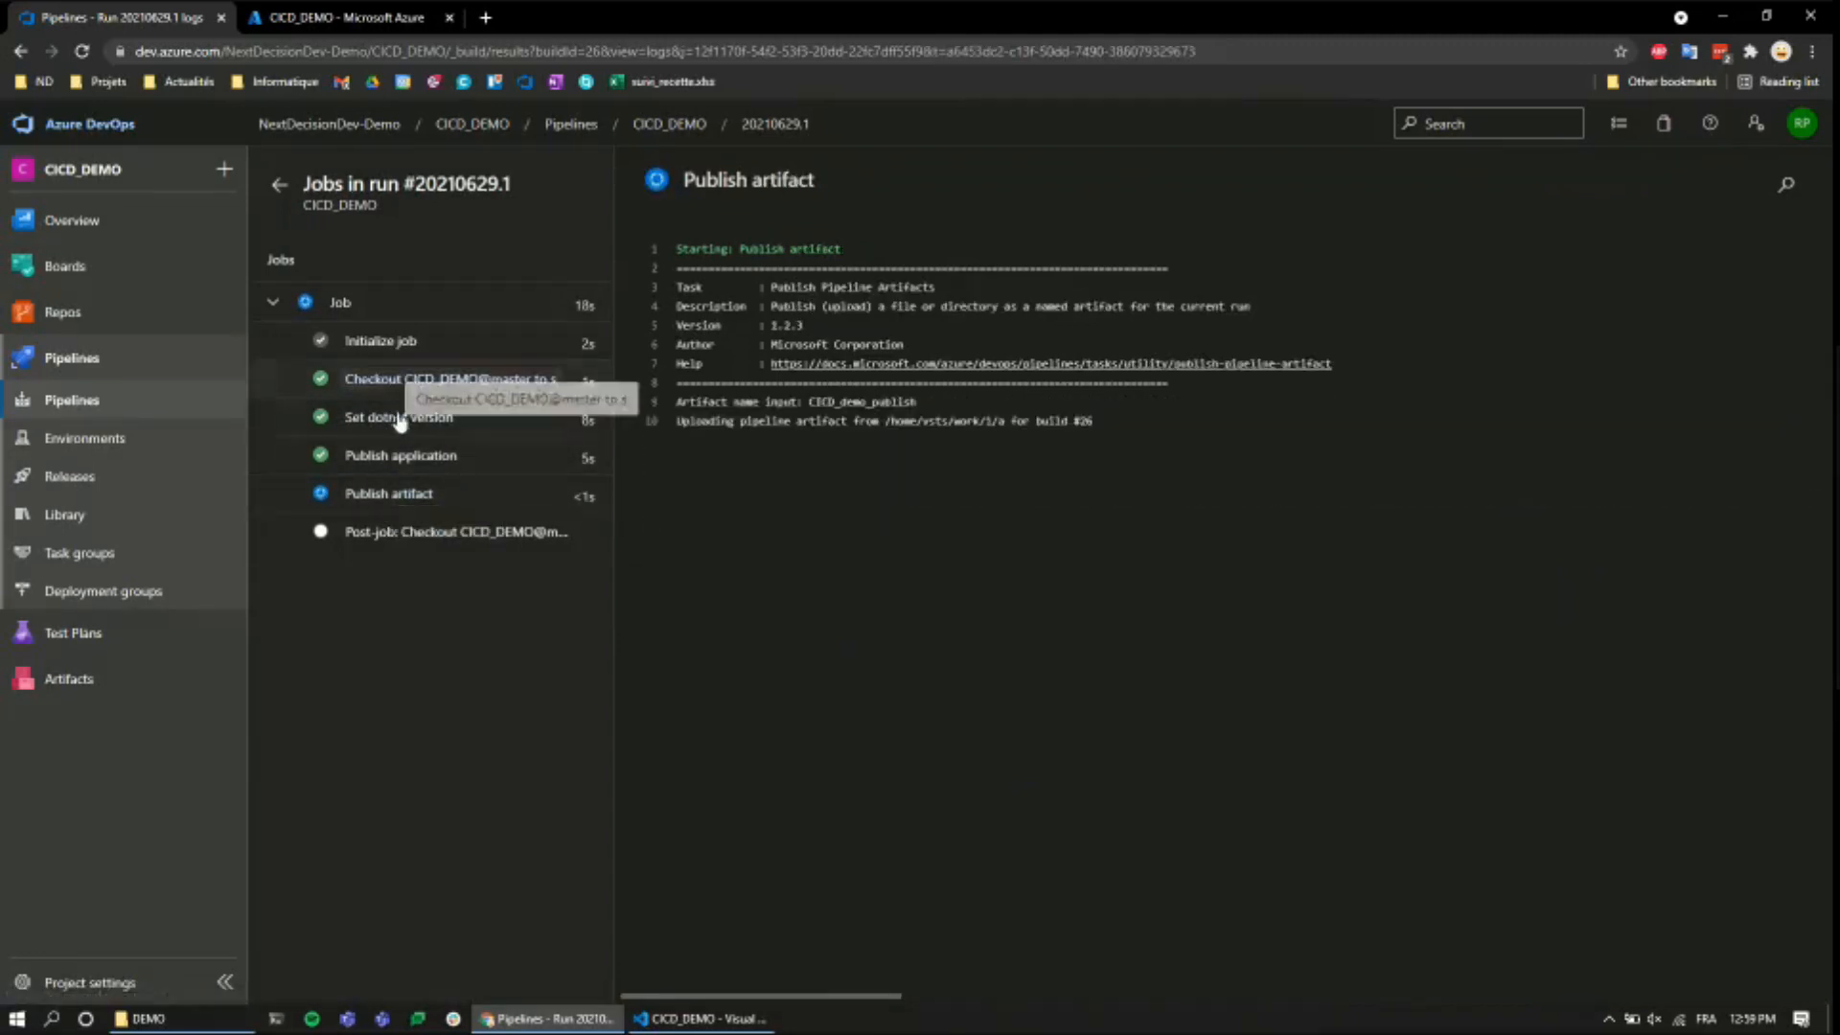
{"action": "left_click", "coordinate": [410, 494]}
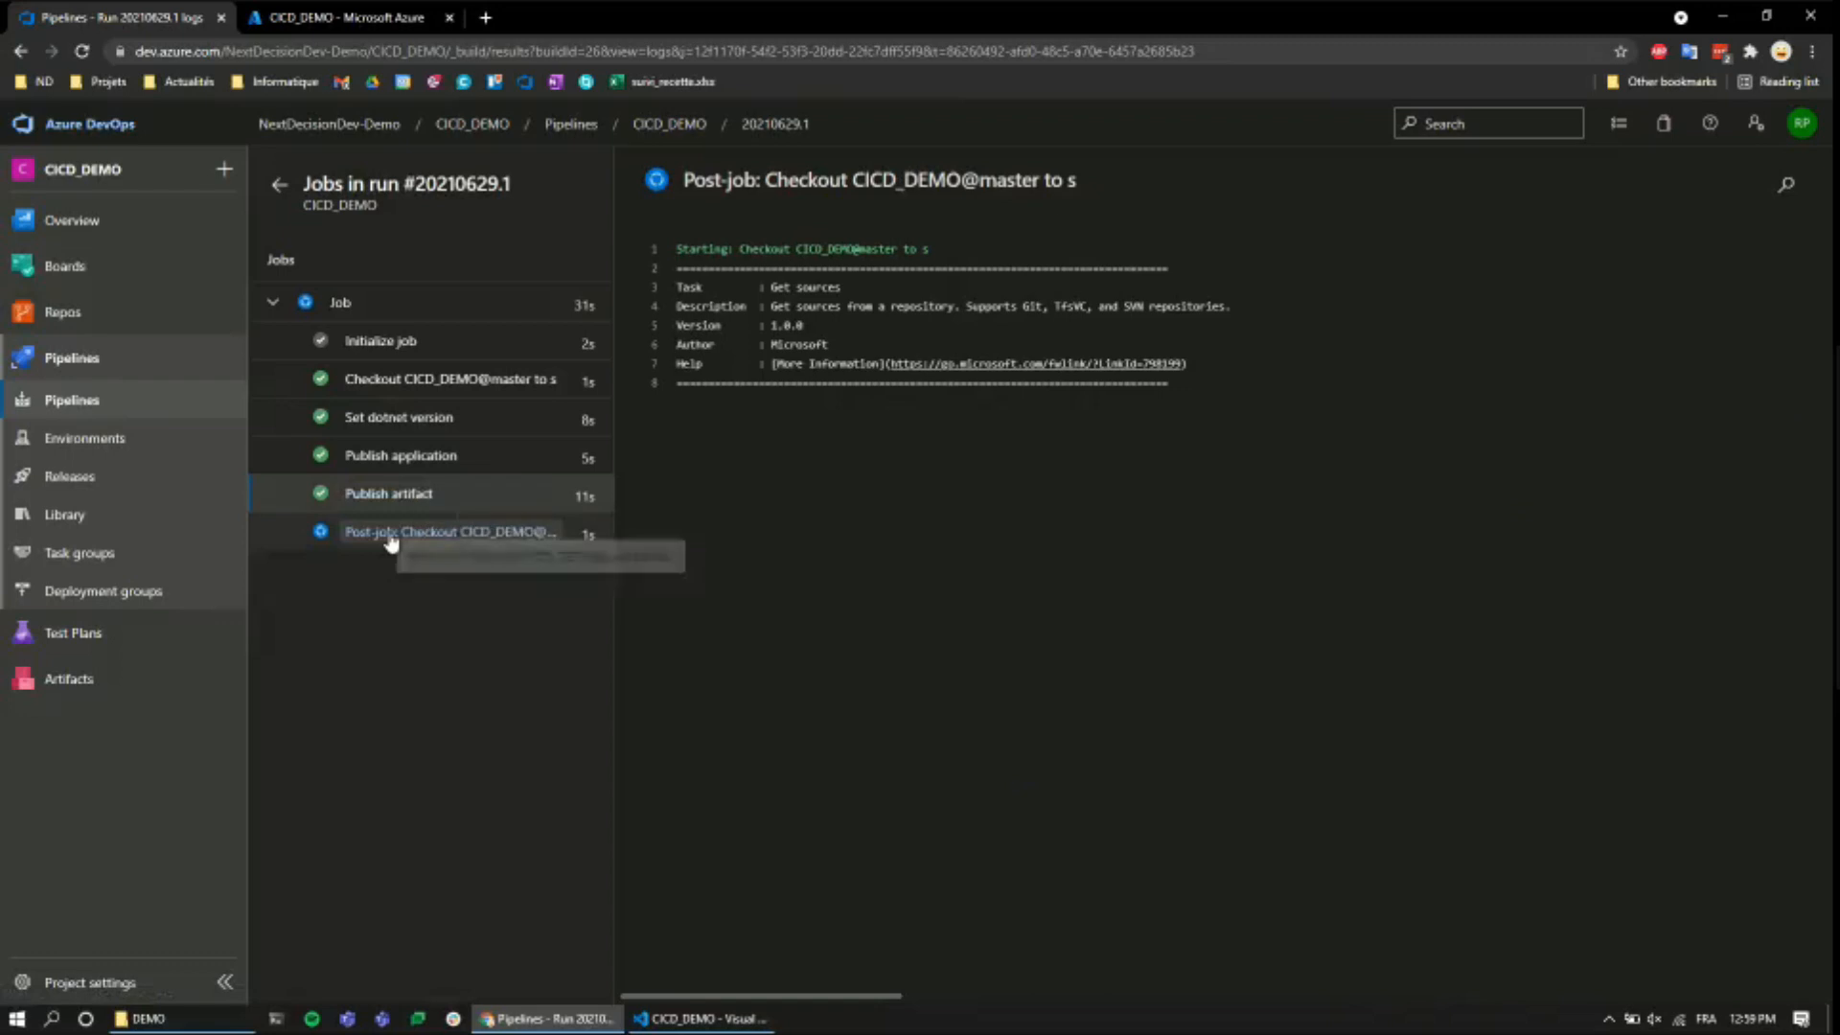
{"action": "left_click", "coordinate": [280, 184]}
- Switch to the CICD_DEMO project in Visual Studio Code, check out the master branch and pull the remote changes
{"action": "key", "text": "alt+Tab"}
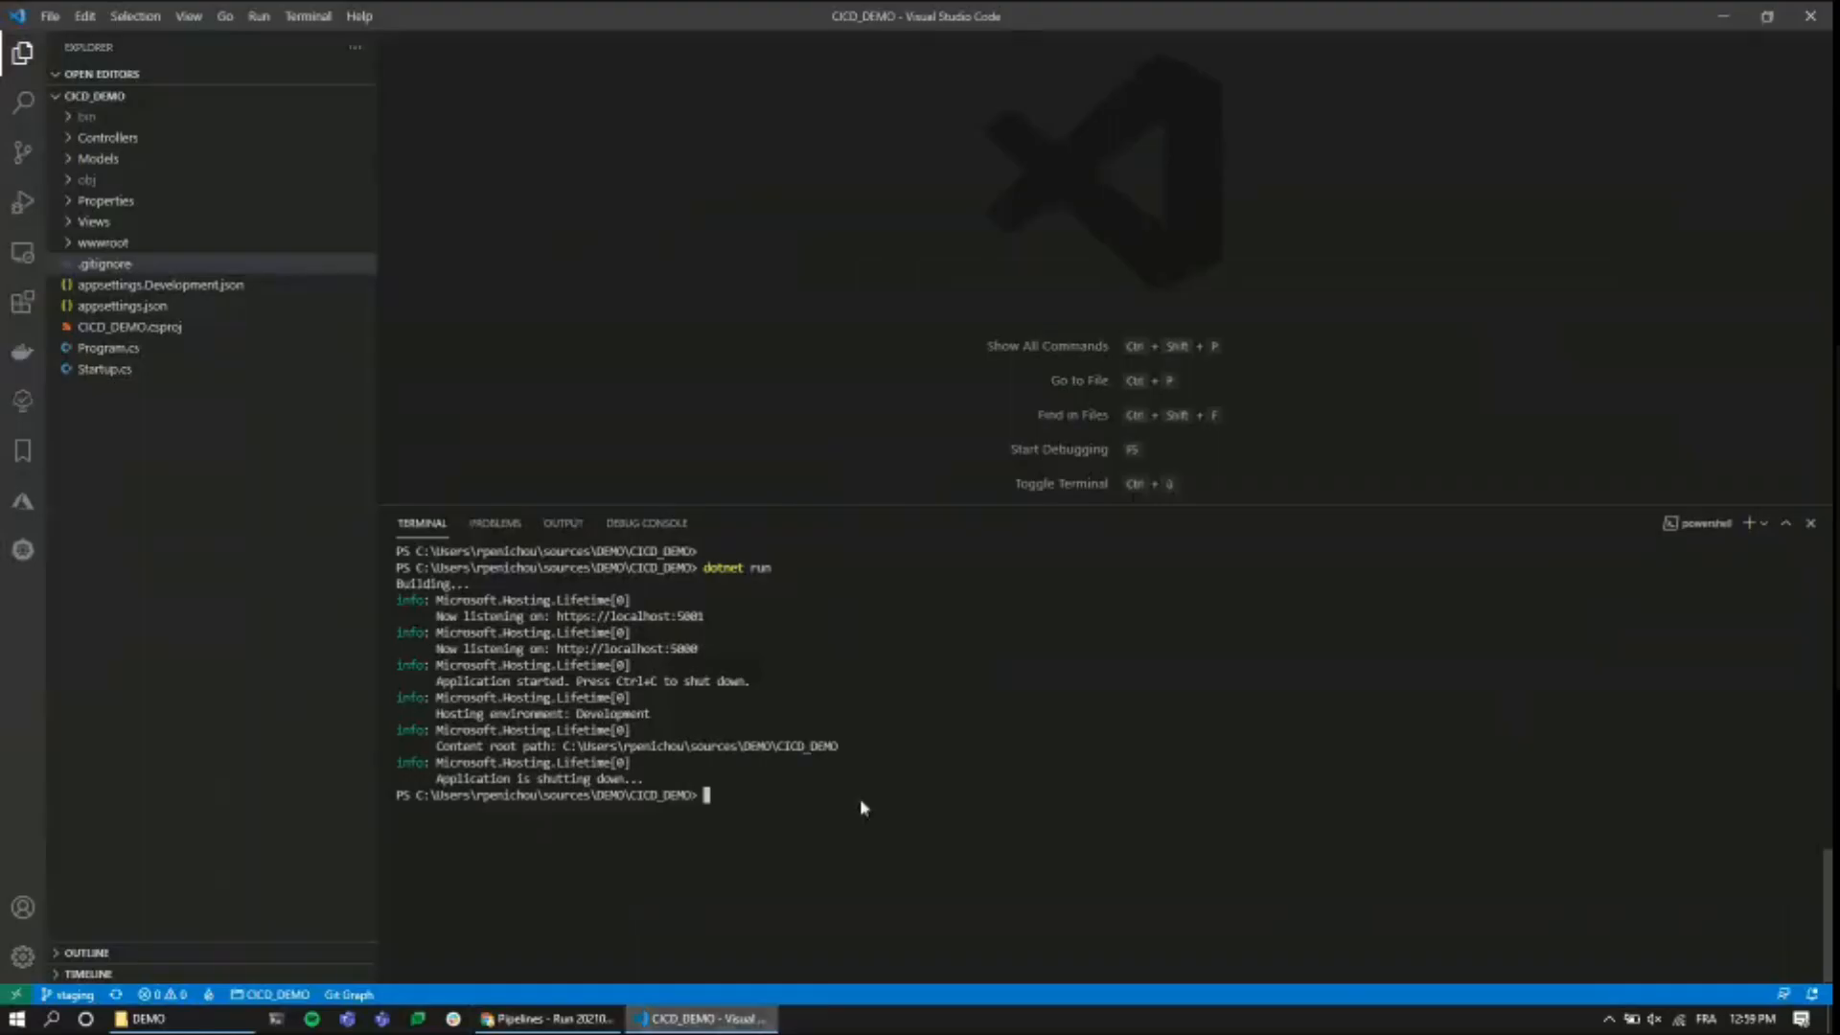
{"action": "type", "text": "git checkout master"}
{"action": "key", "text": "Return"}
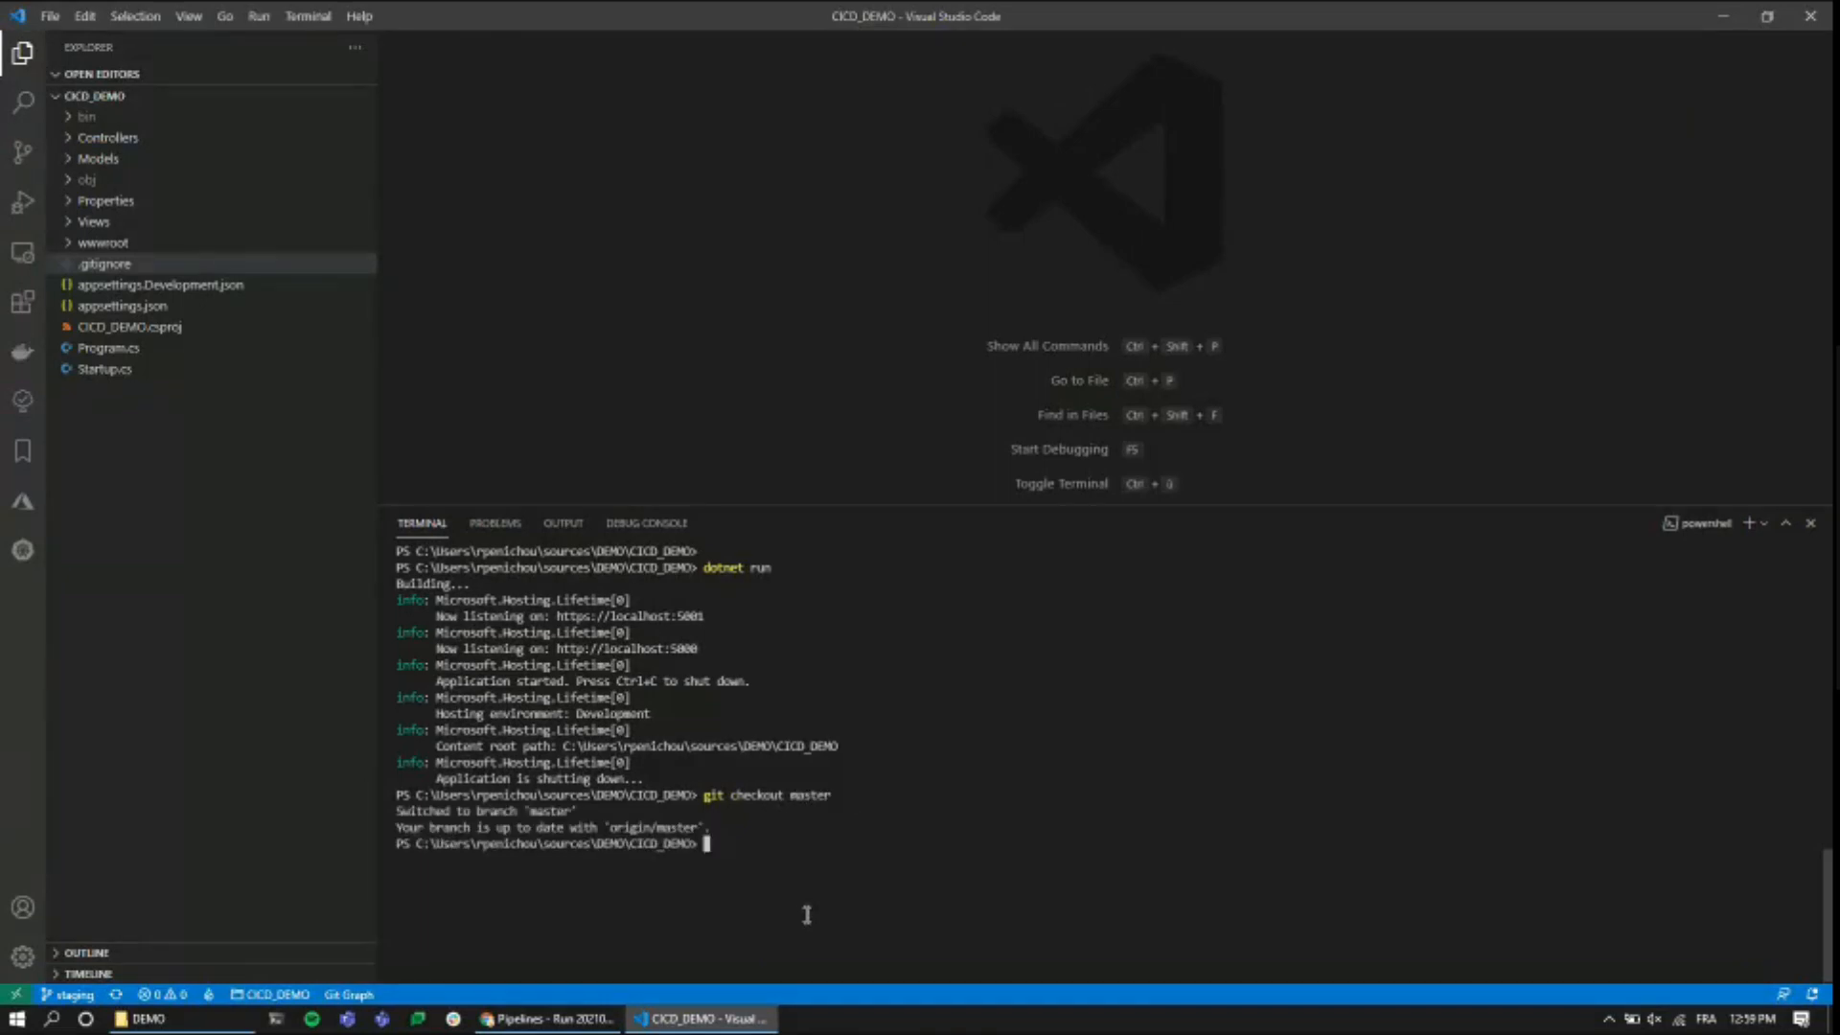
{"action": "type", "text": "git pull"}
{"action": "key", "text": "Return"}
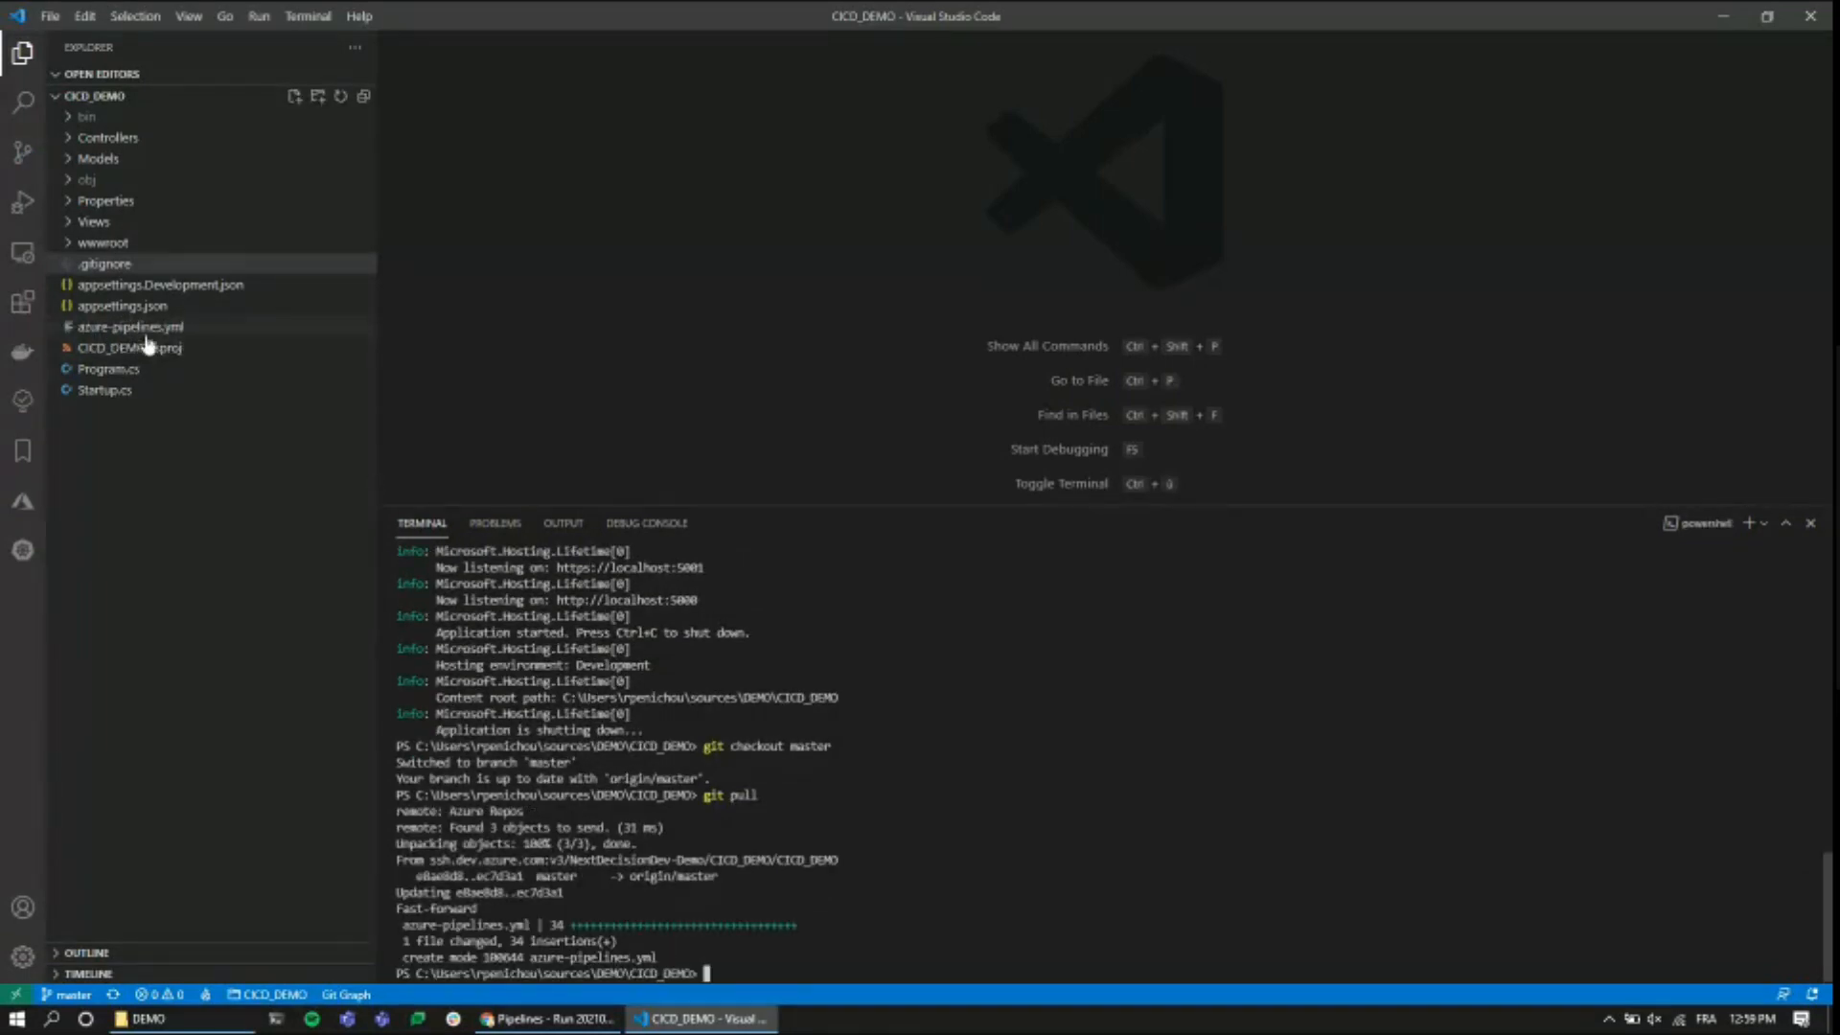
- Open the pulled azure-pipelines.yml and look through its contents
{"action": "left_click", "coordinate": [143, 328]}
{"action": "scroll", "coordinate": [865, 368], "scroll_direction": "down", "scroll_amount": 4}
{"action": "scroll", "coordinate": [862, 359], "scroll_direction": "up", "scroll_amount": 4}
- Check out the staging branch in the terminal and merge master into it
{"action": "left_click", "coordinate": [1033, 746]}
{"action": "type", "text": "git"}
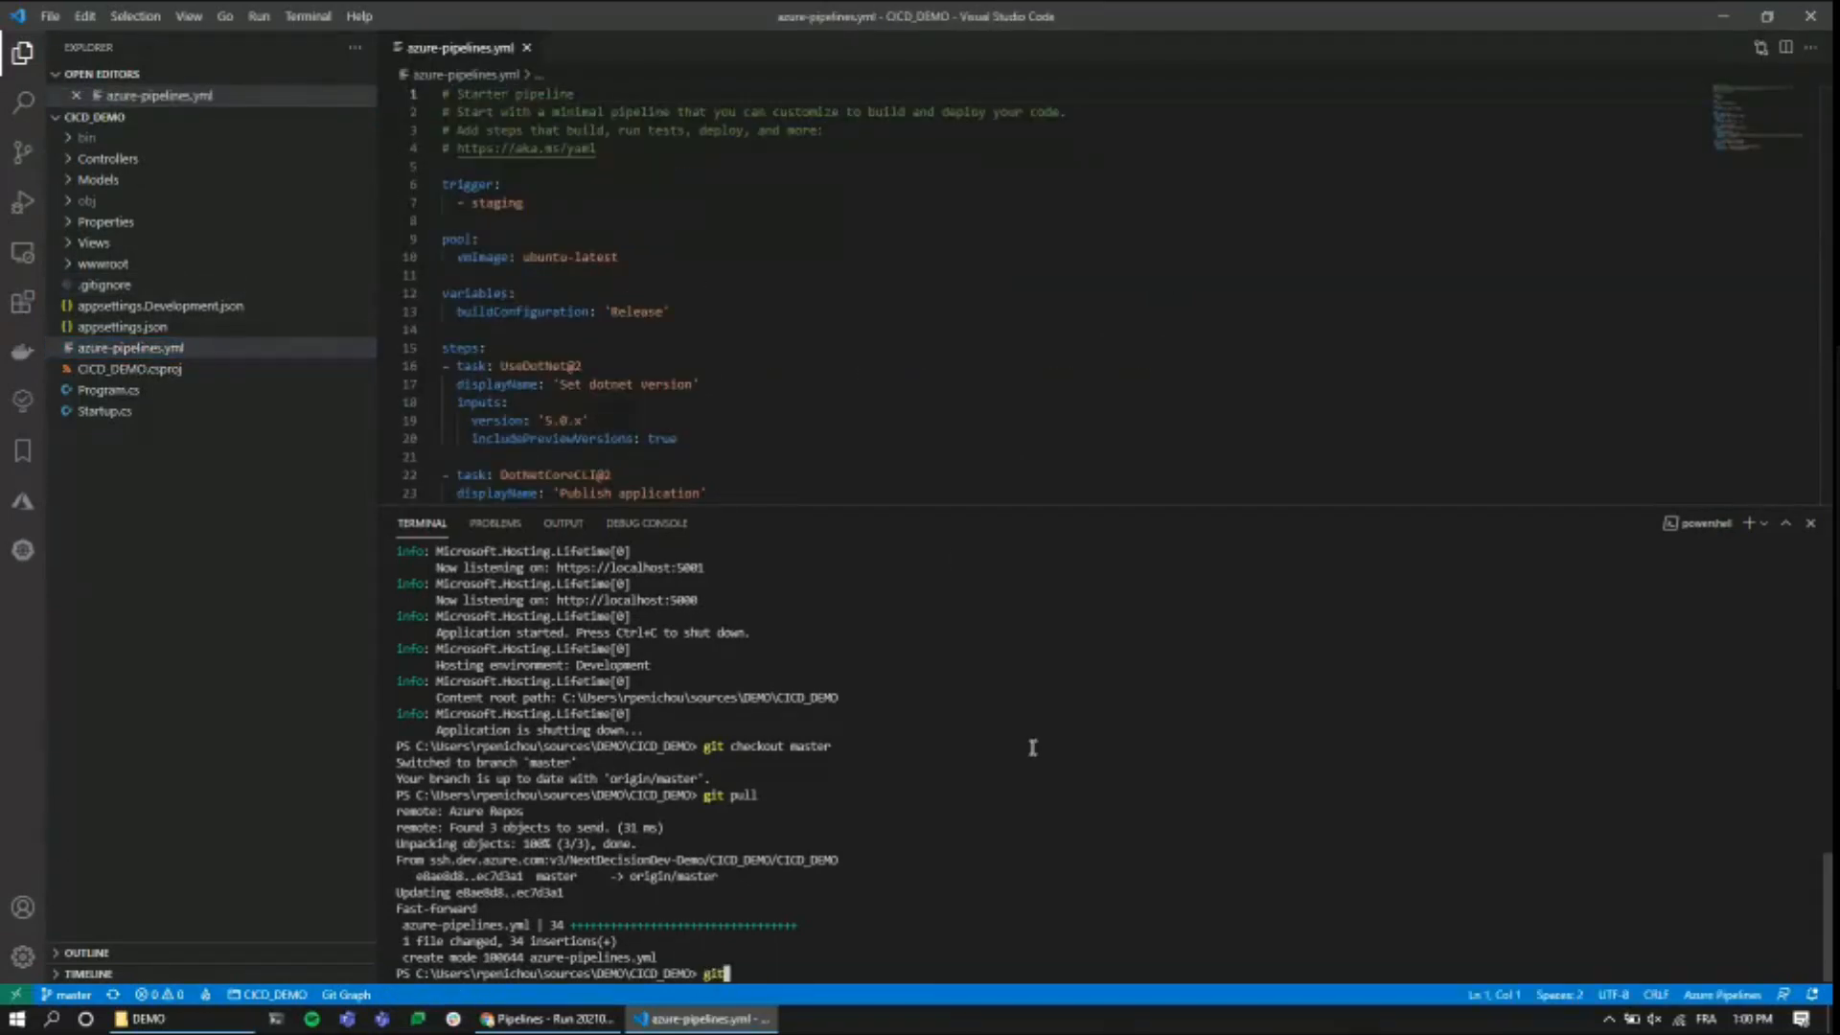
{"action": "type", "text": " checkout staging"}
{"action": "key", "text": "Return"}
{"action": "type", "text": "git merge master"}
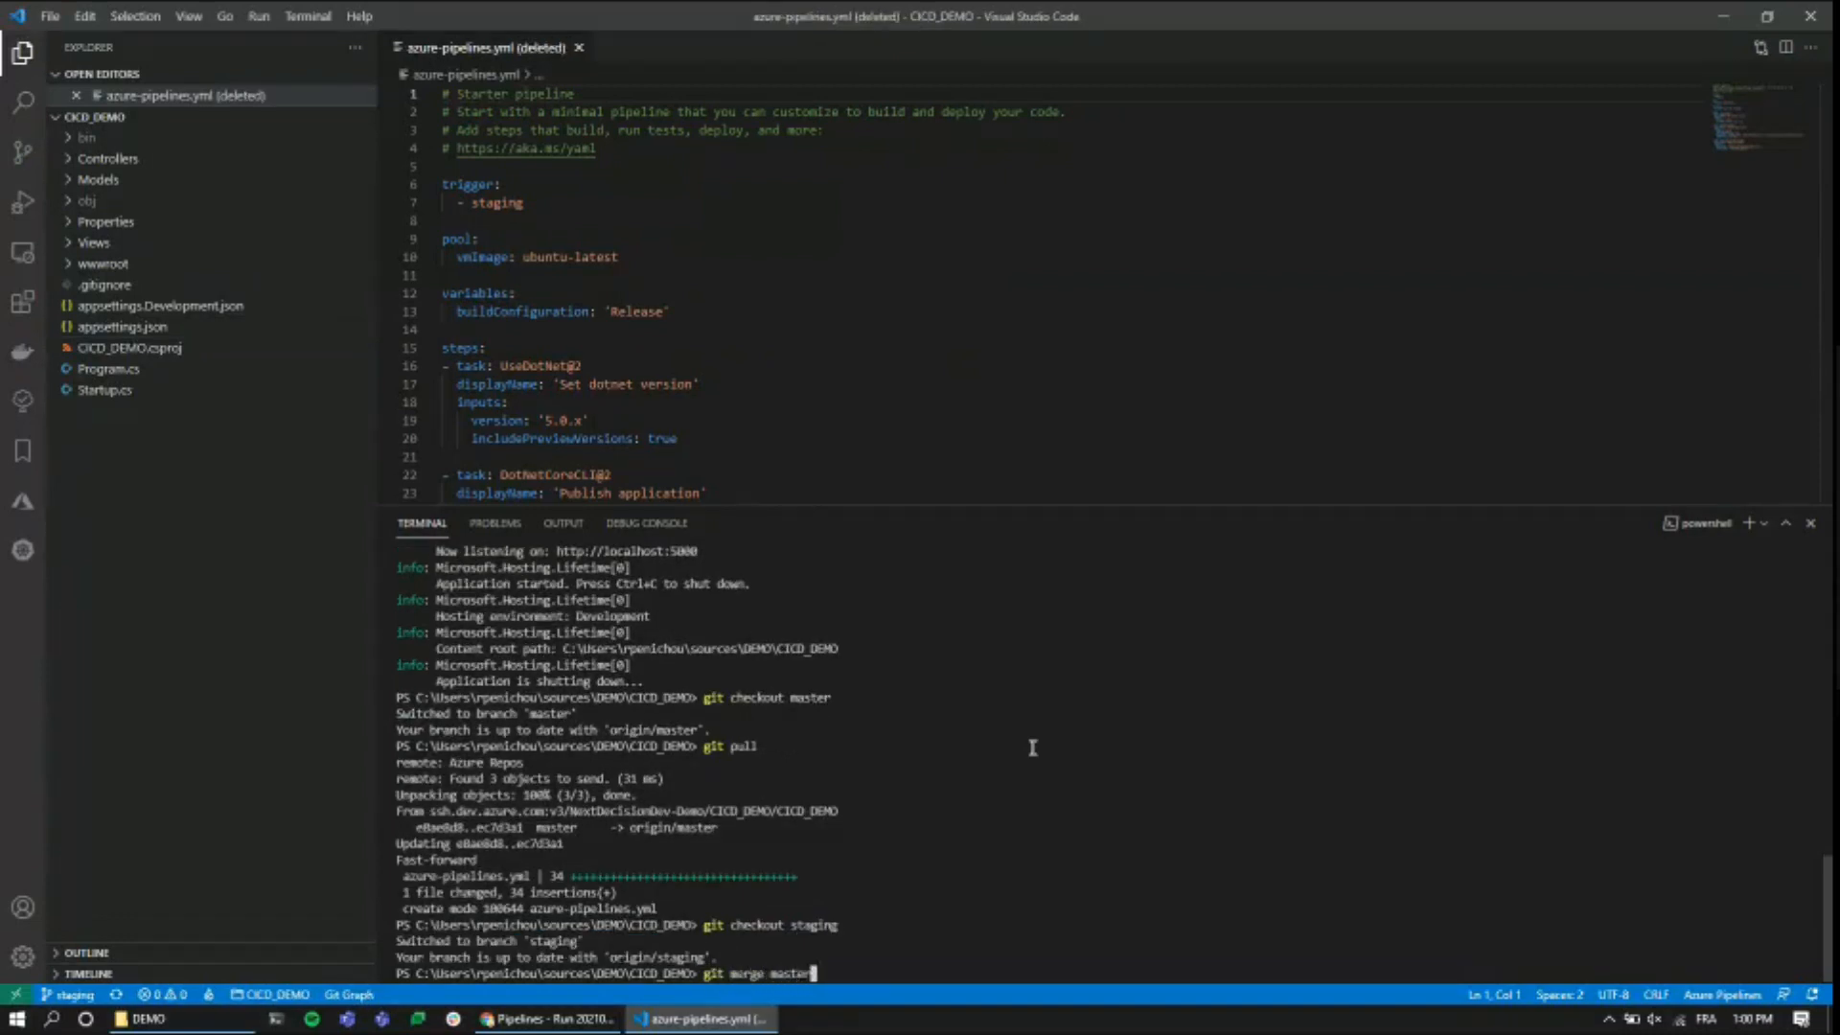
{"action": "key", "text": "Return"}
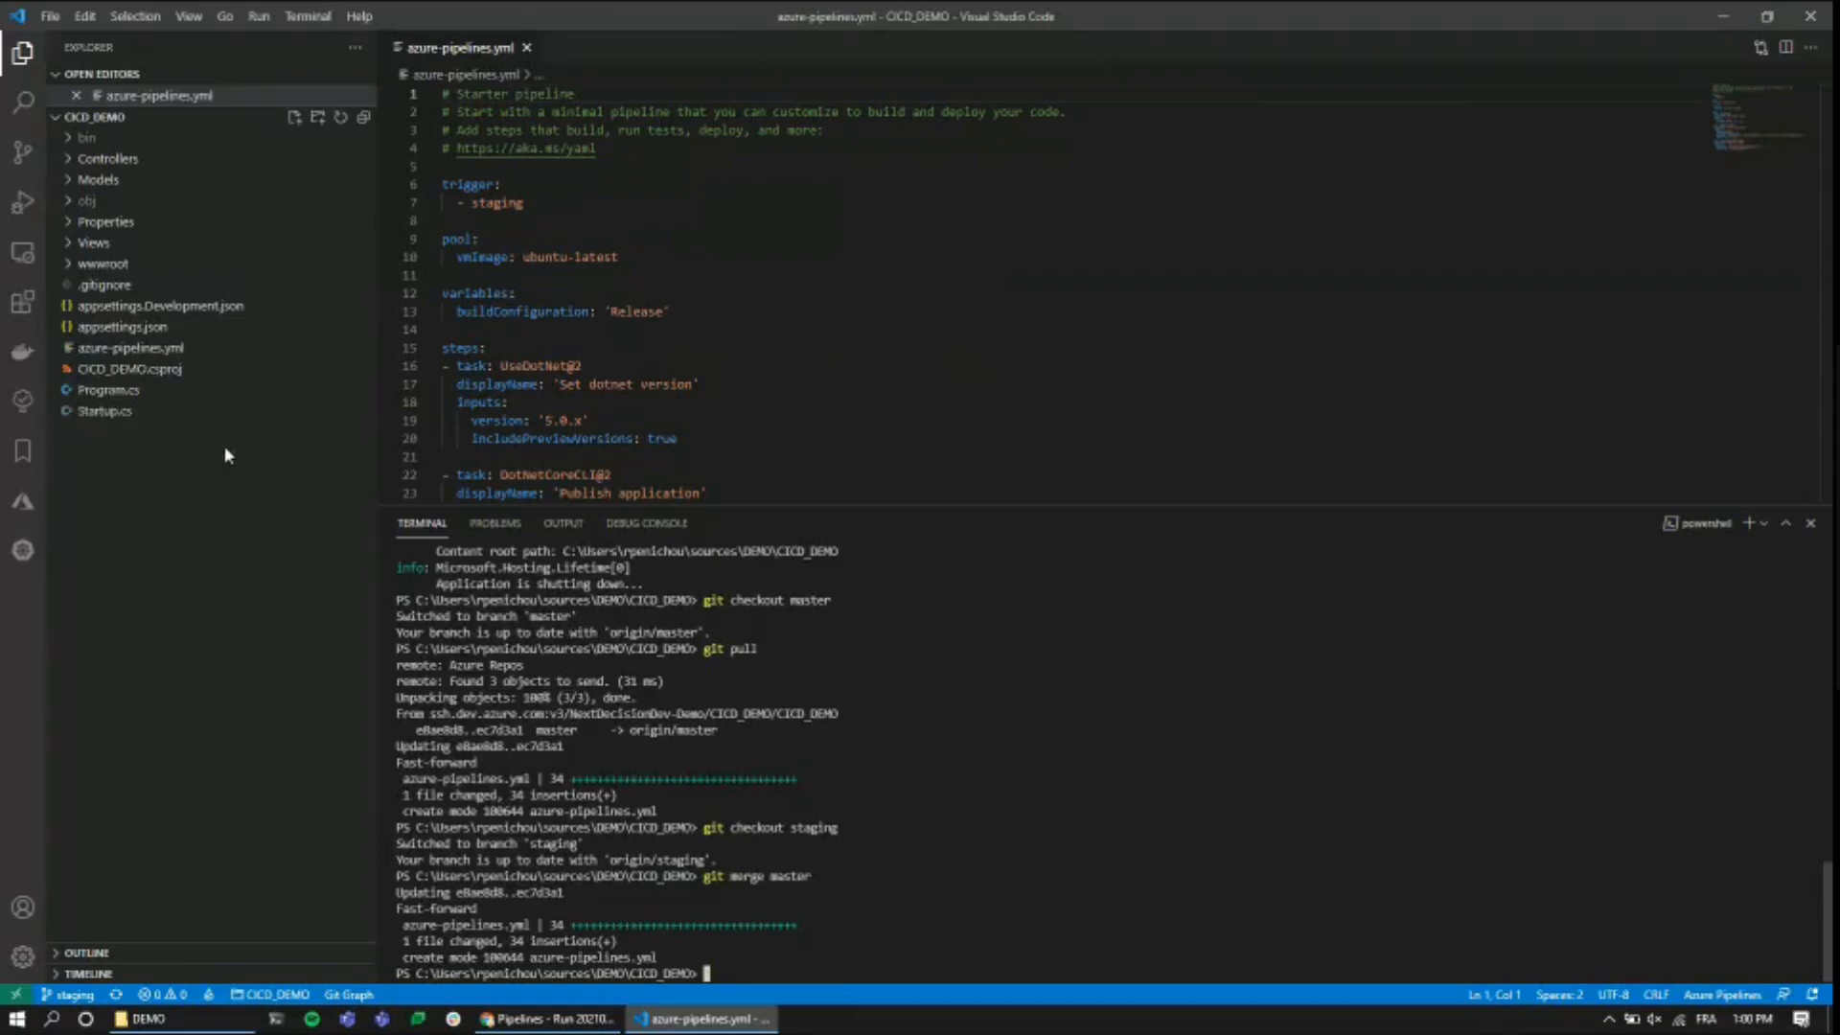
- Review the merged azure-pipelines.yml on the staging branch, enlarging the terminal area less than the editor to read its steps
{"action": "left_click", "coordinate": [134, 350]}
{"action": "left_click", "coordinate": [690, 348]}
{"action": "scroll", "coordinate": [748, 402], "scroll_direction": "down", "scroll_amount": 2}
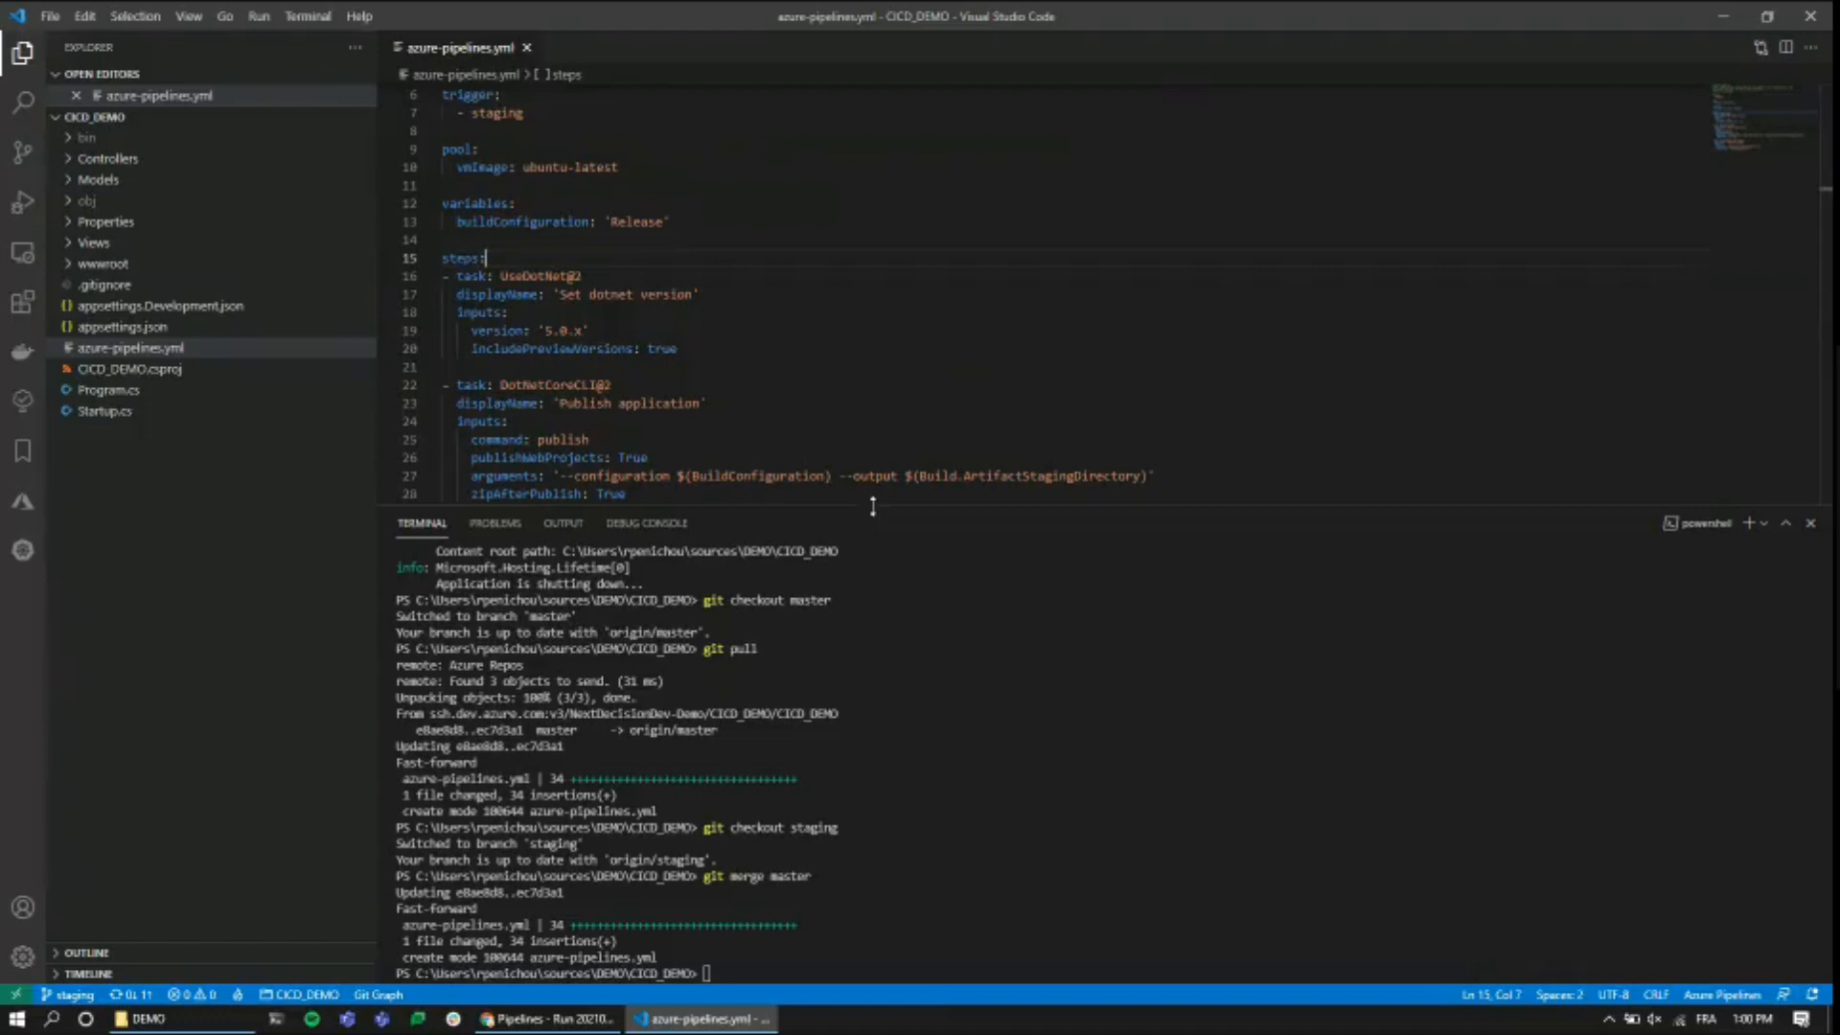
{"action": "left_click_drag", "start_coordinate": [871, 508], "coordinate": [873, 590]}
- Switch to Azure DevOps in the browser and start a new release pipeline in the CICD_DEMO project
{"action": "key", "text": "alt+Tab"}
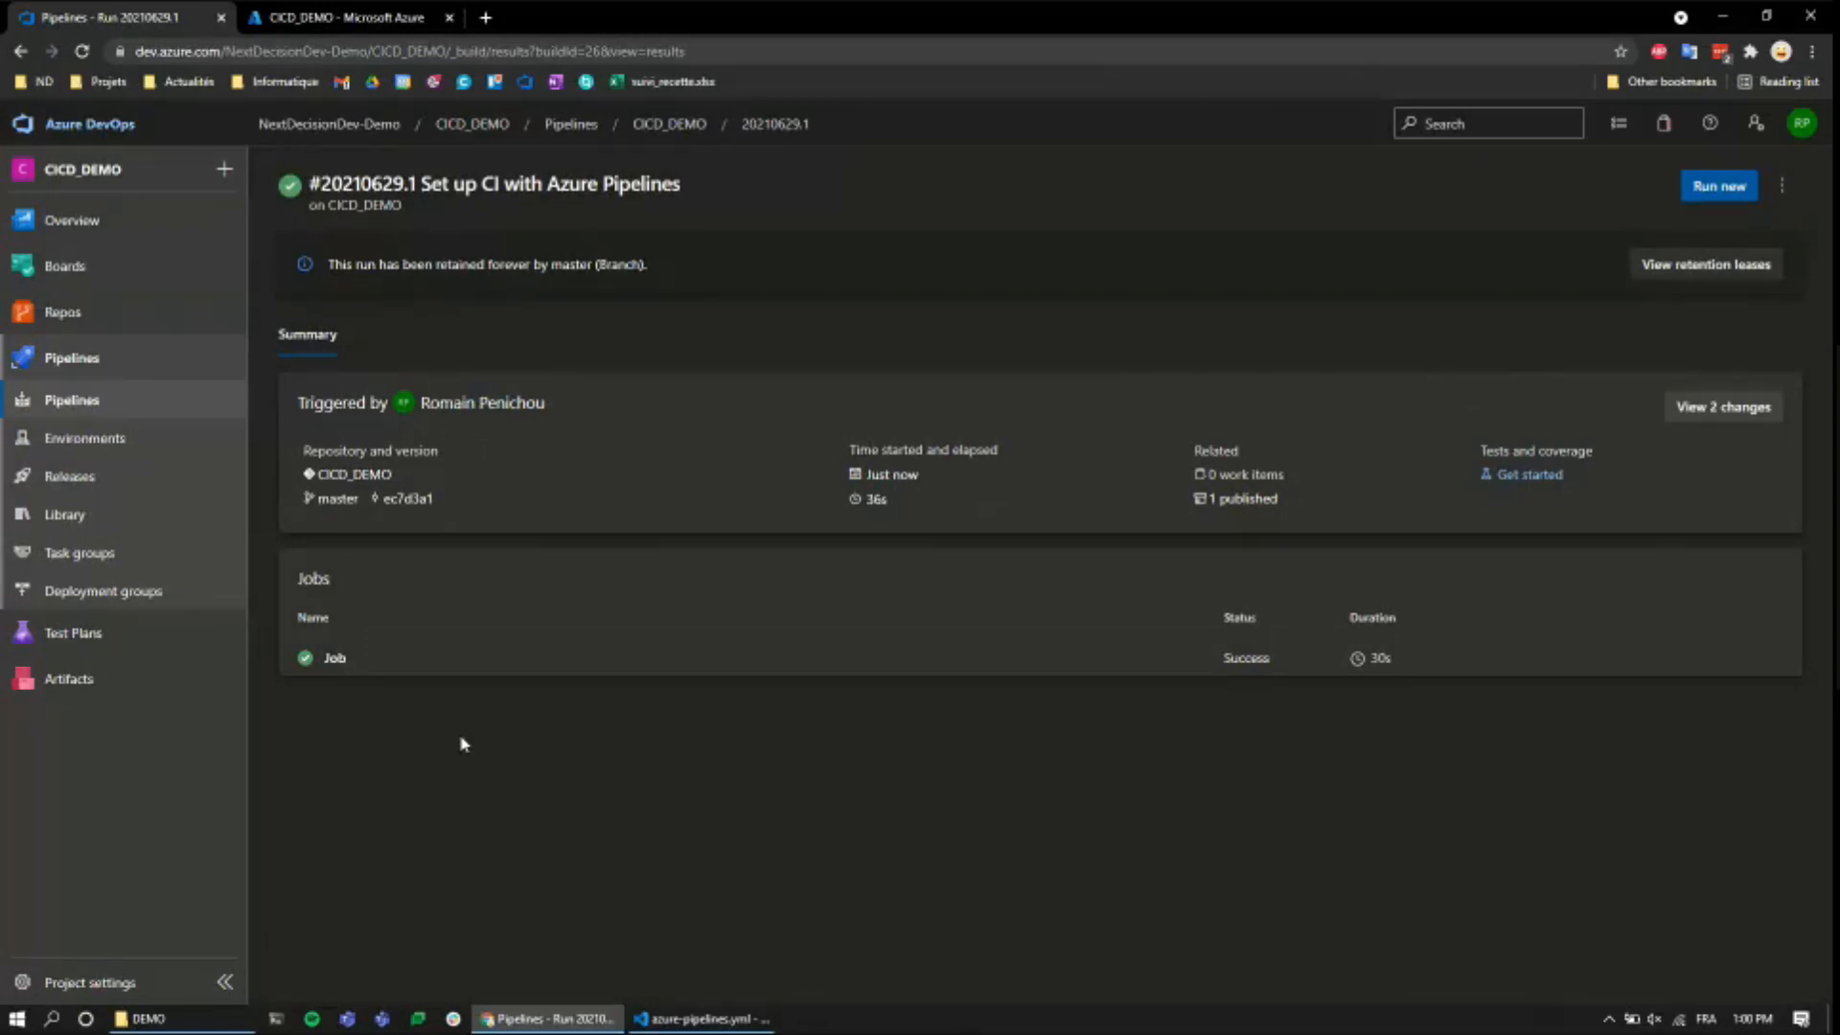
{"action": "left_click", "coordinate": [74, 494]}
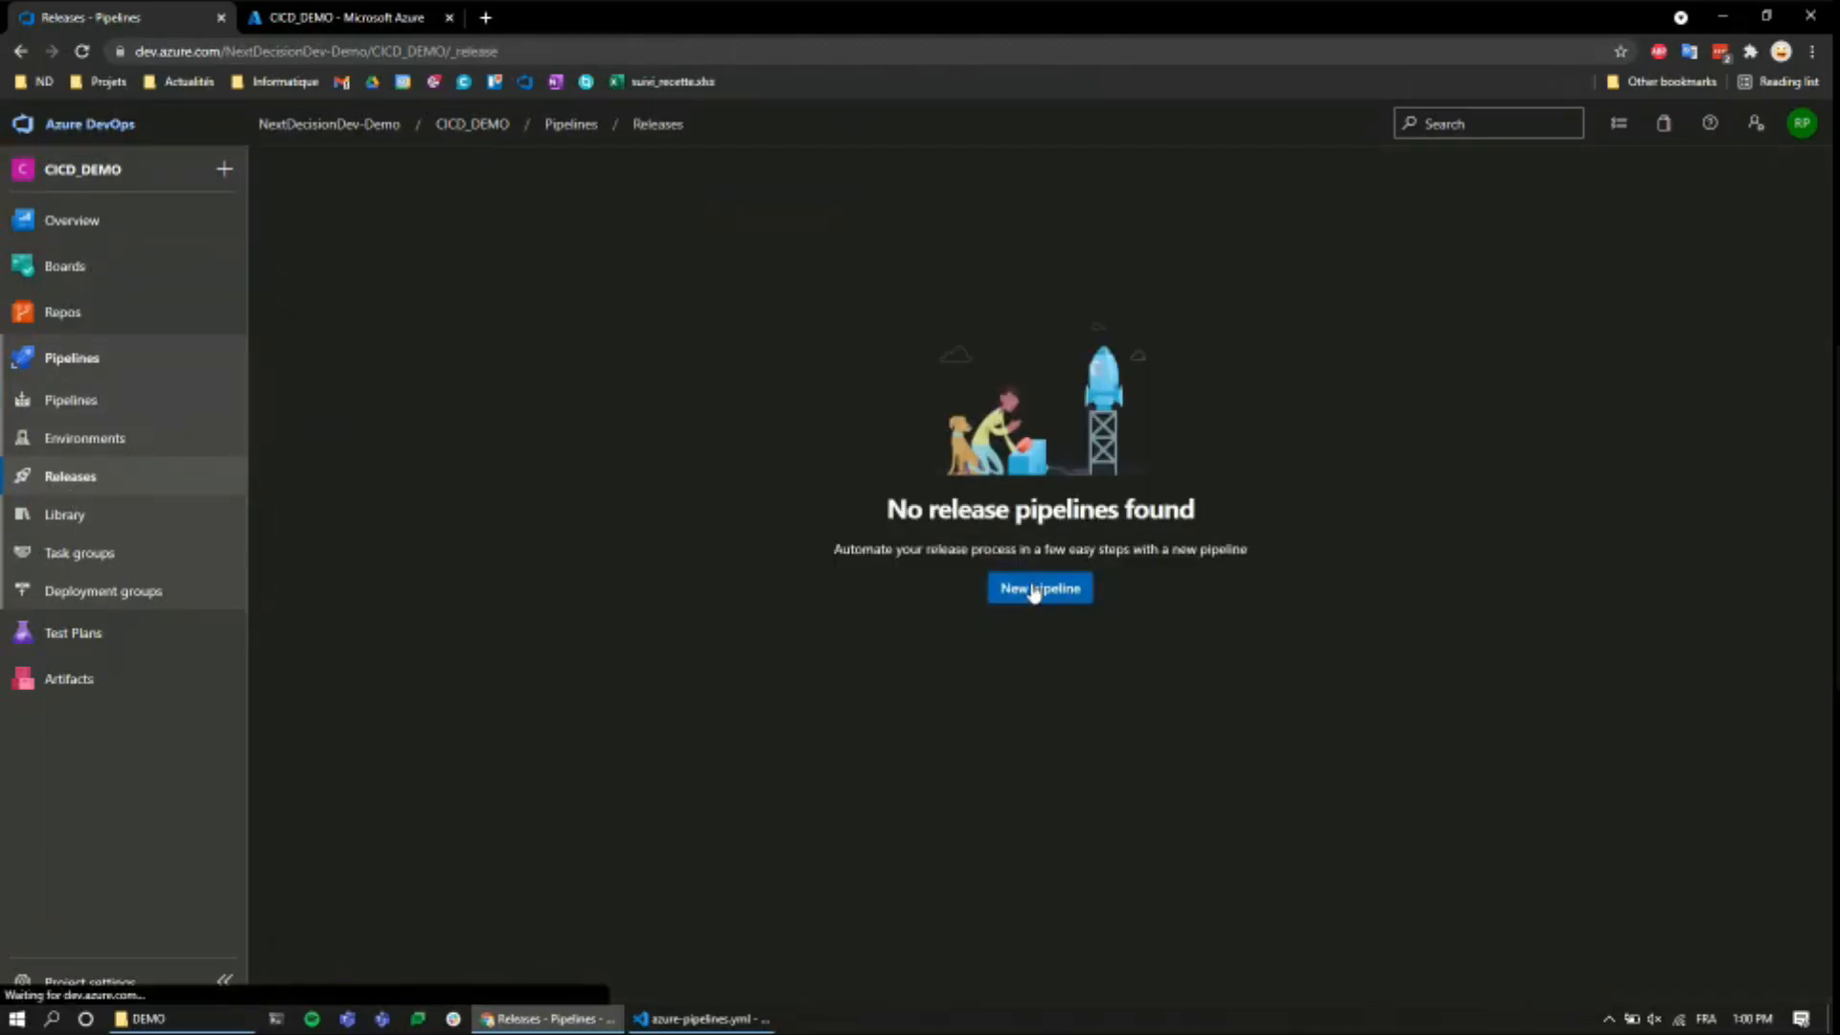
{"action": "left_click", "coordinate": [1034, 591]}
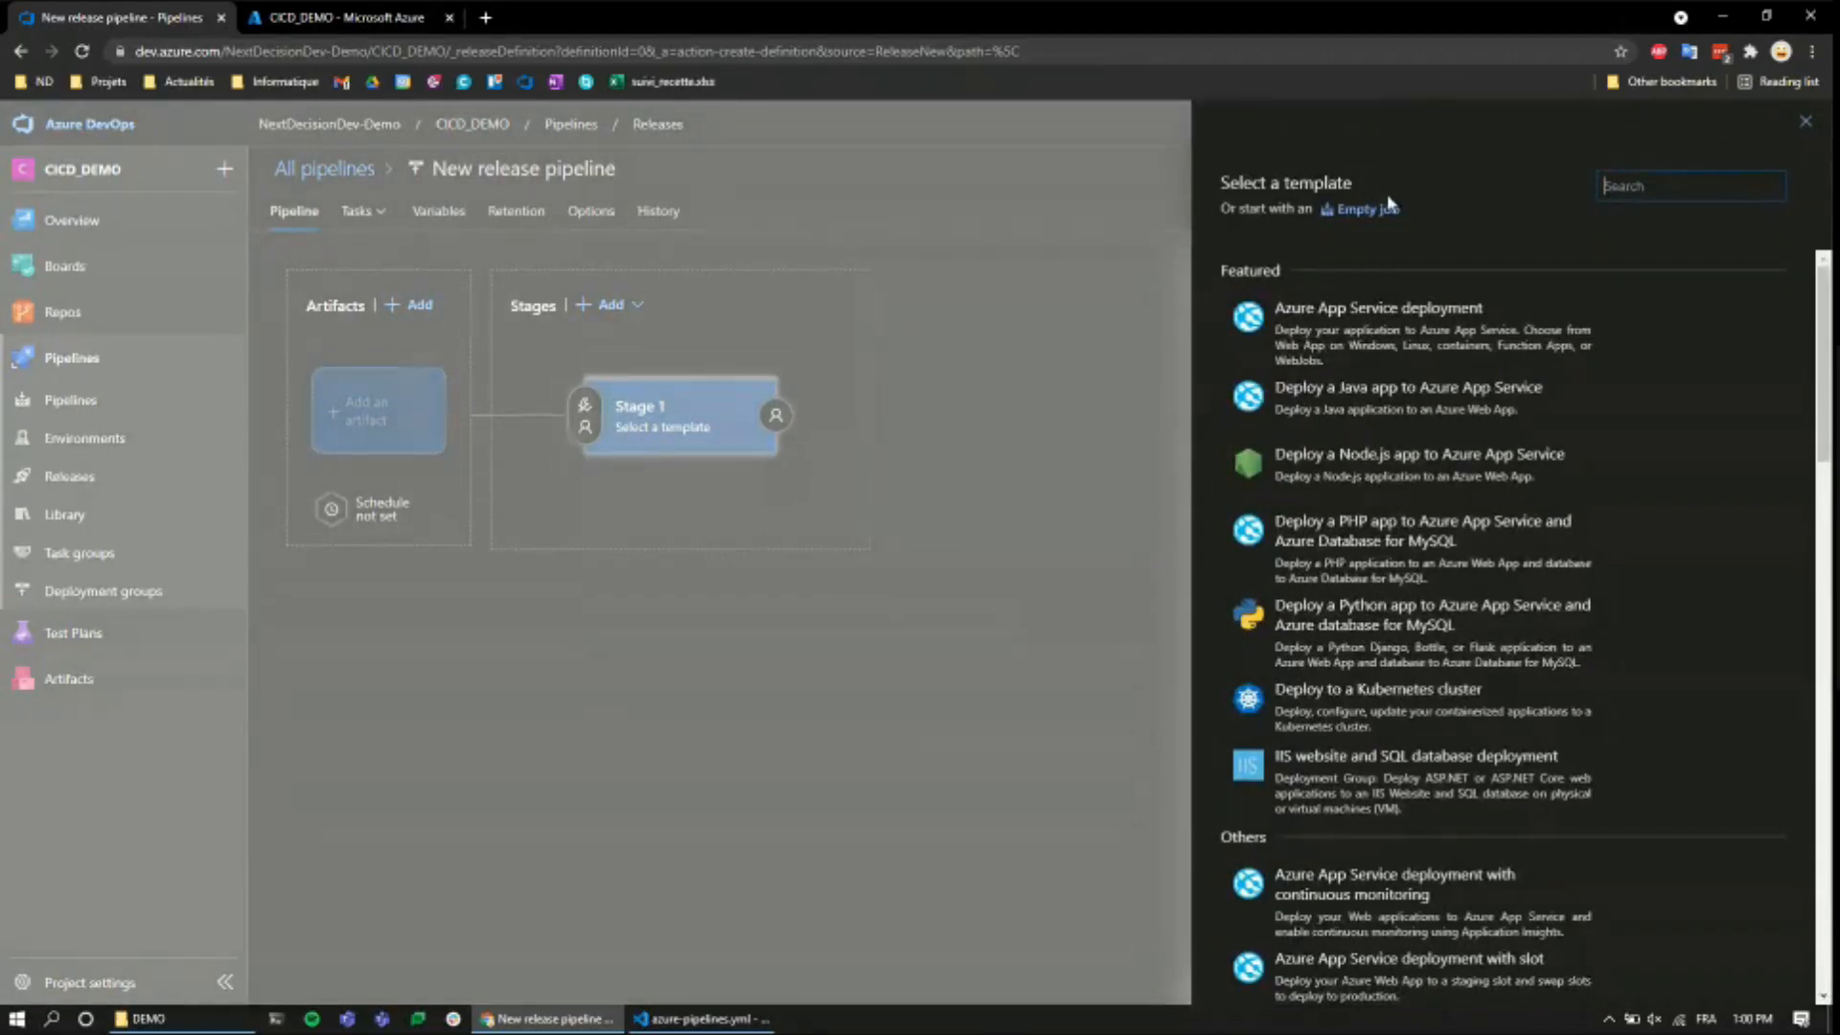
- Look through the featured and other deployment templates offered for the first stage
{"action": "mouse_move", "coordinate": [1400, 433]}
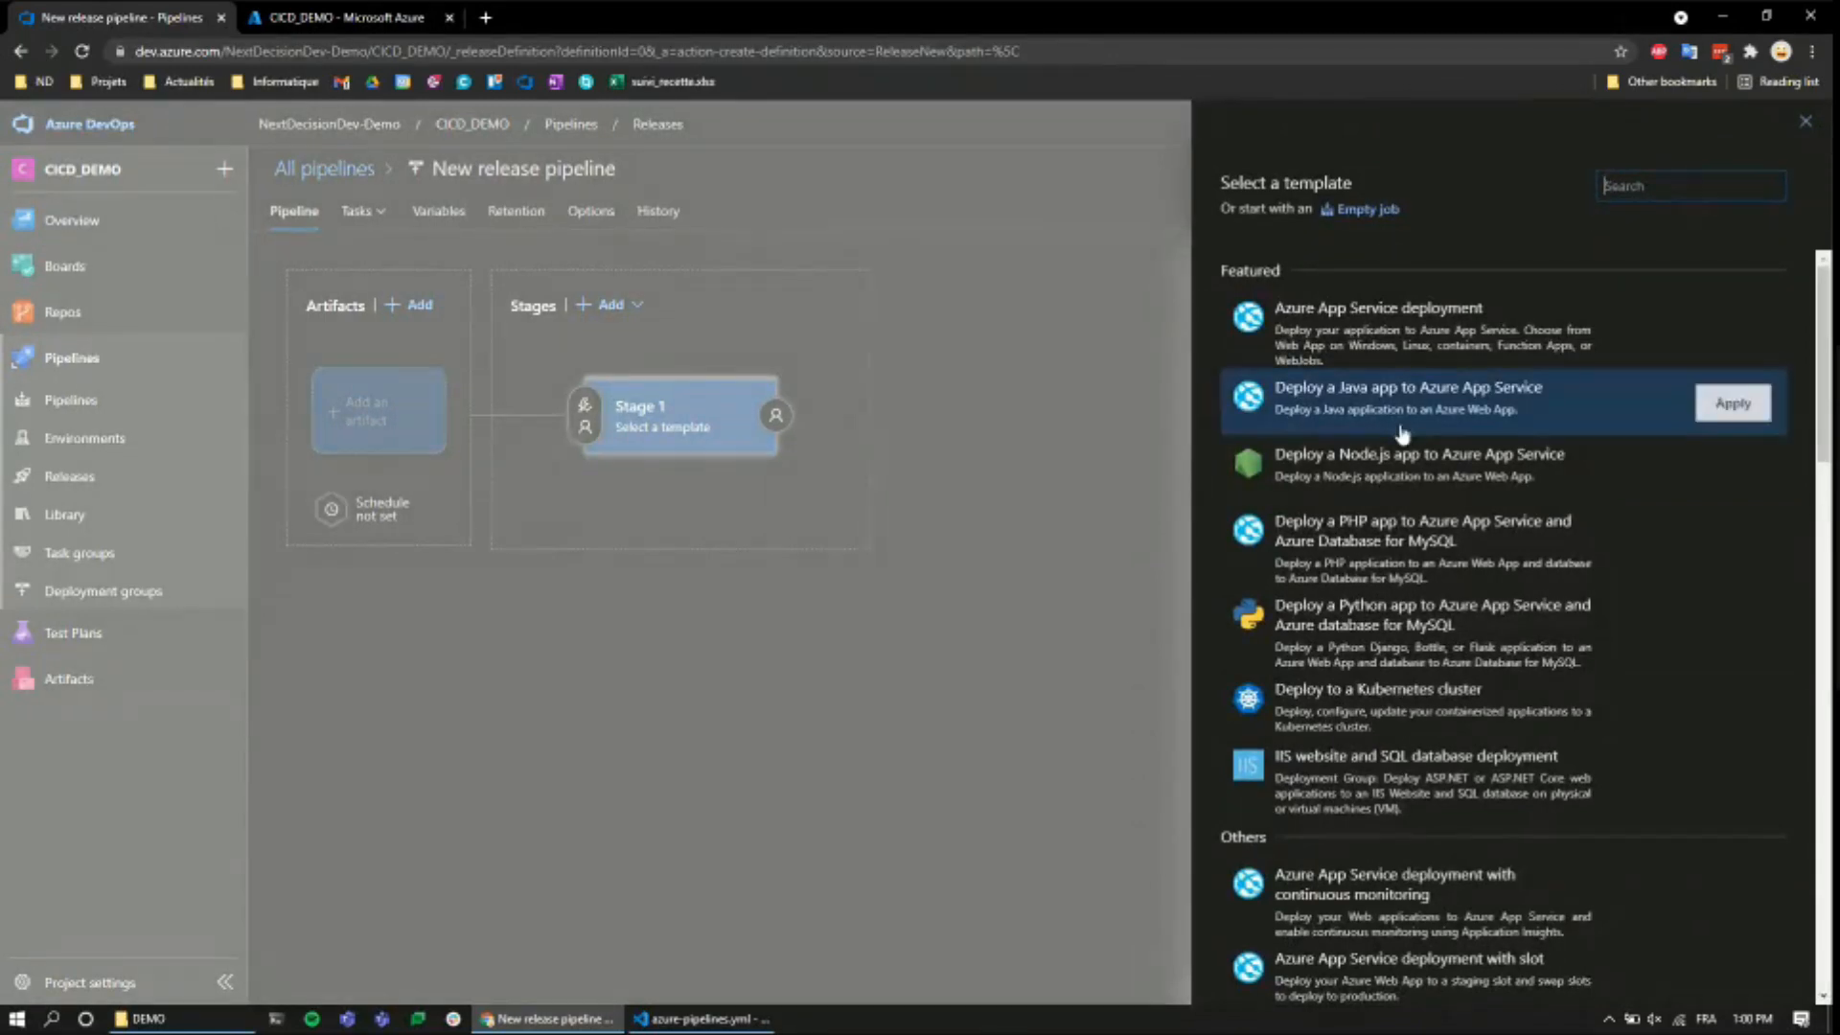
{"action": "mouse_move", "coordinate": [1407, 652]}
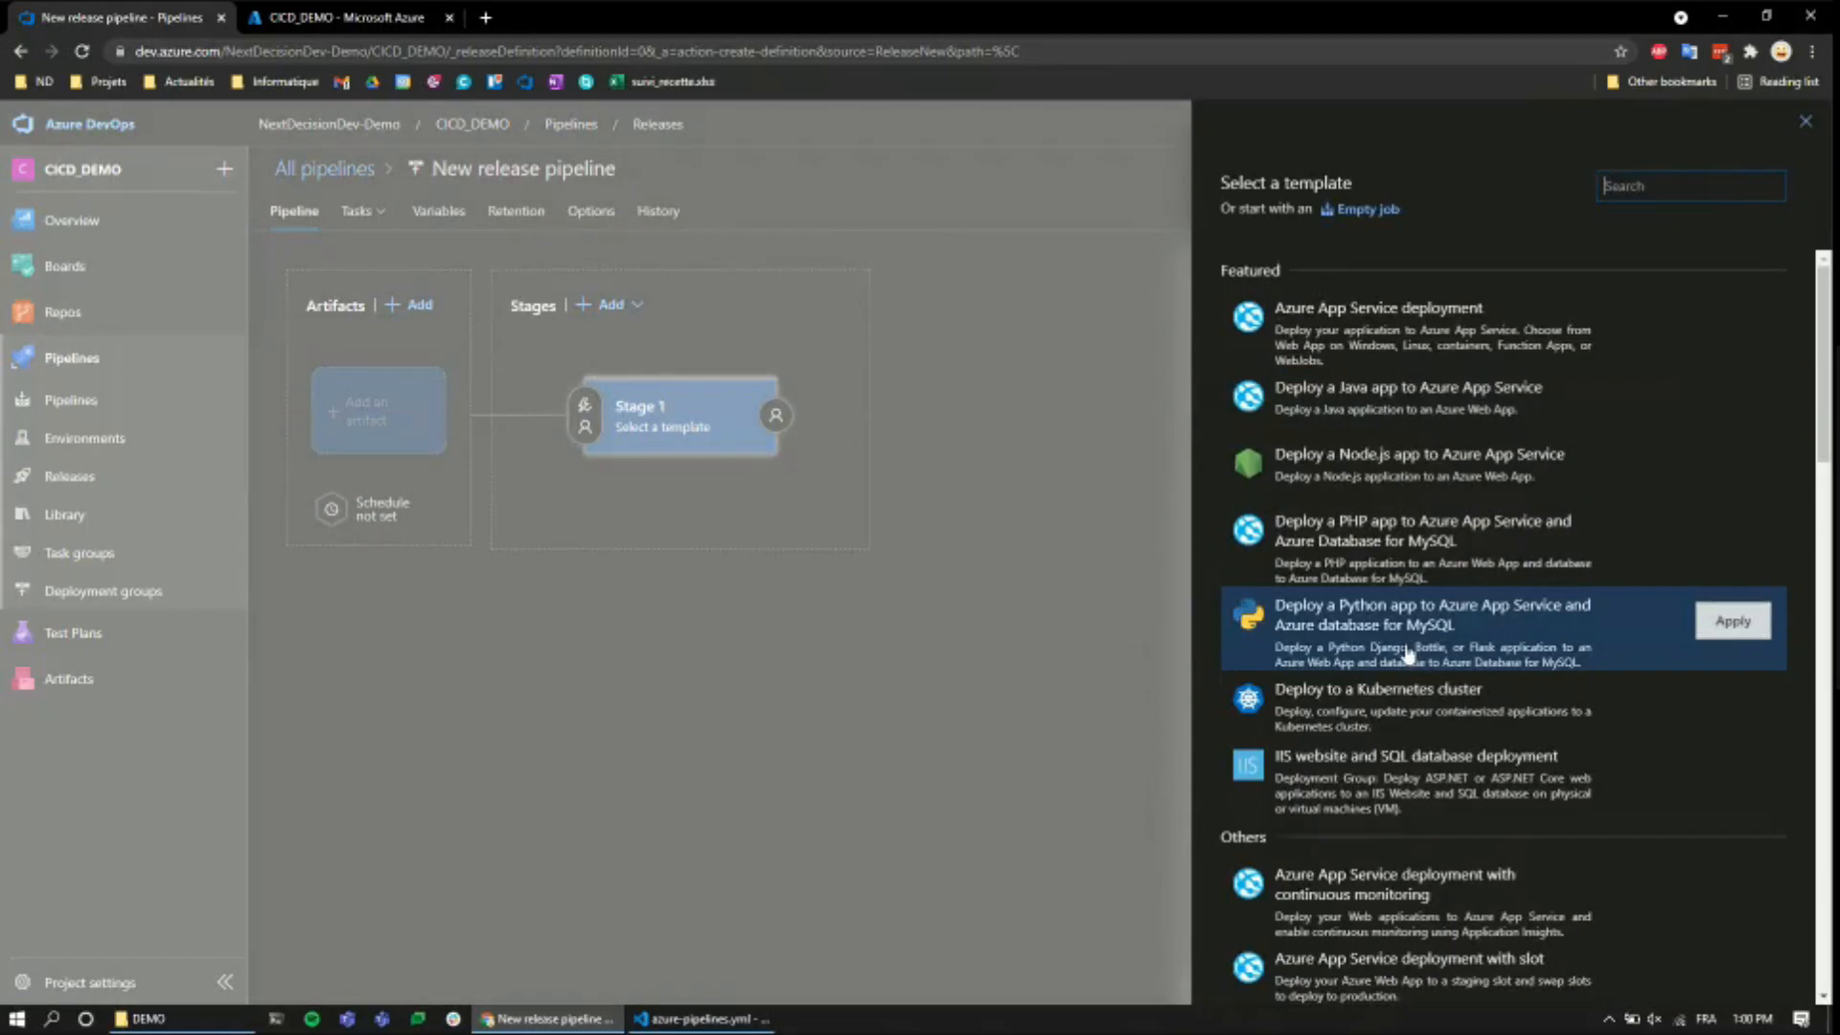
{"action": "scroll", "coordinate": [1407, 651], "scroll_direction": "down", "scroll_amount": 3}
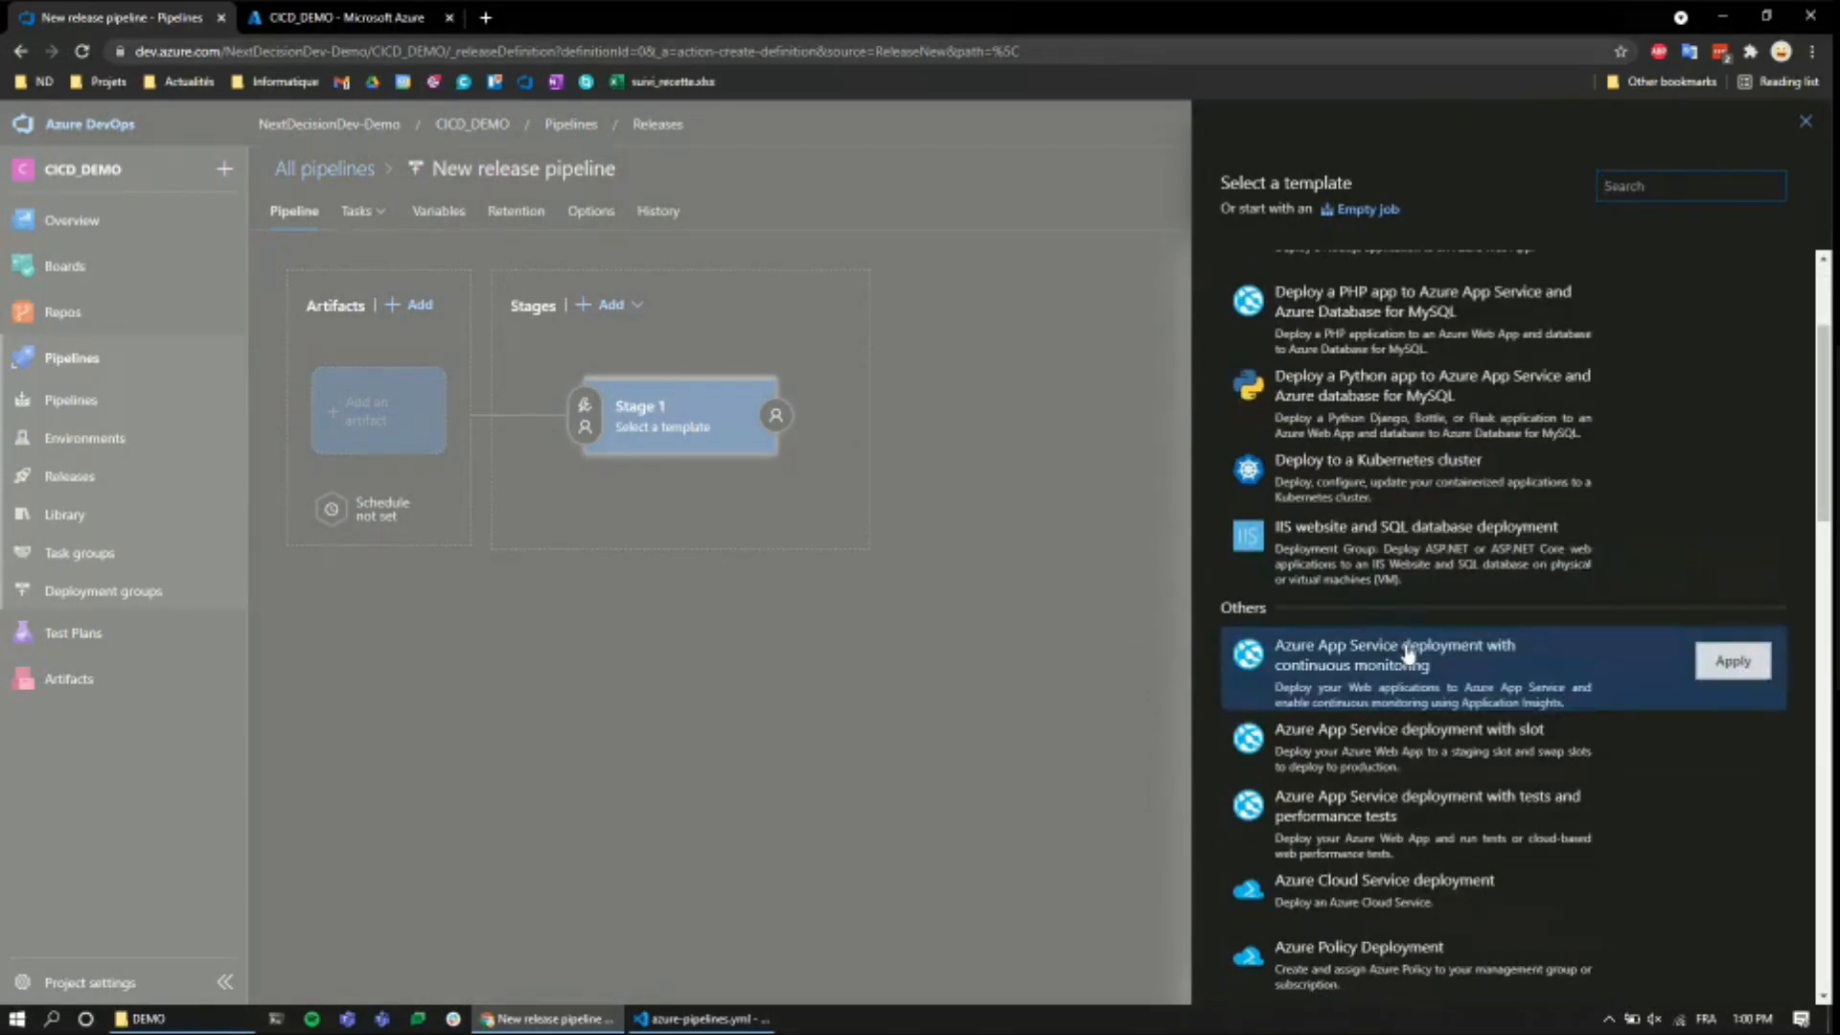
{"action": "mouse_move", "coordinate": [1442, 503]}
{"action": "scroll", "coordinate": [1442, 503], "scroll_direction": "up", "scroll_amount": 3}
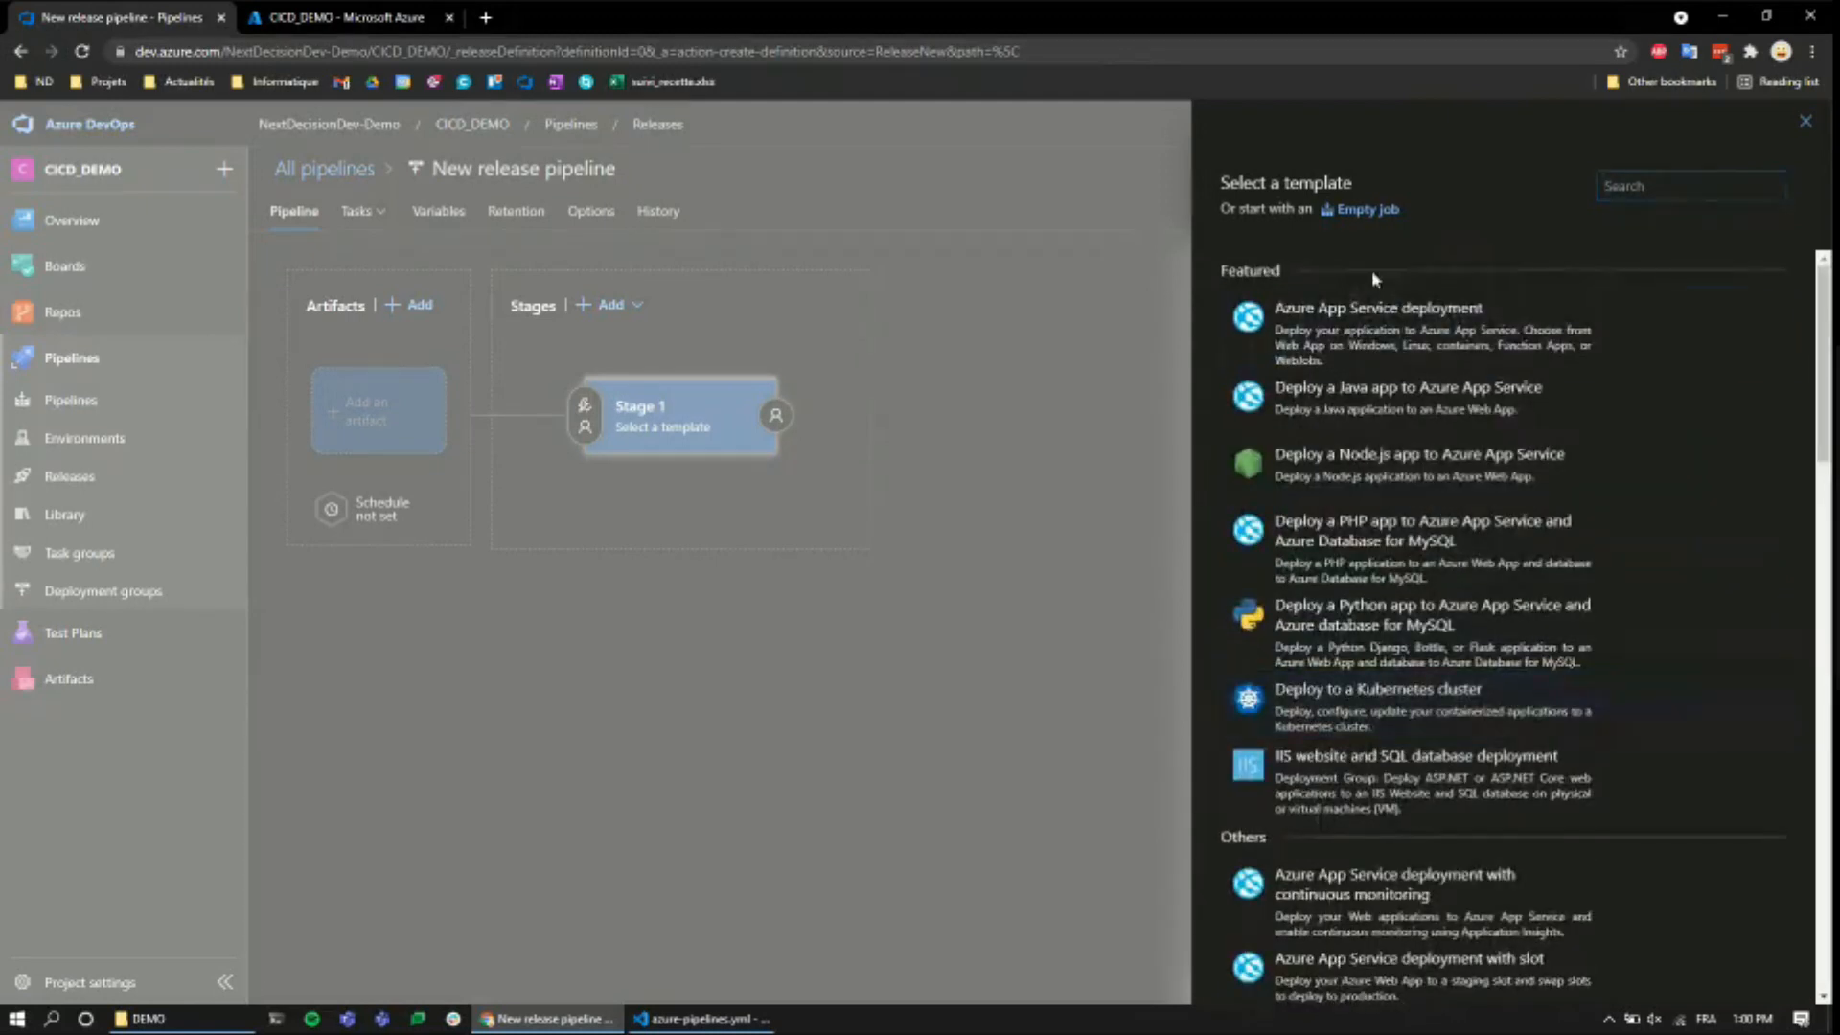
{"action": "mouse_move", "coordinate": [1387, 343]}
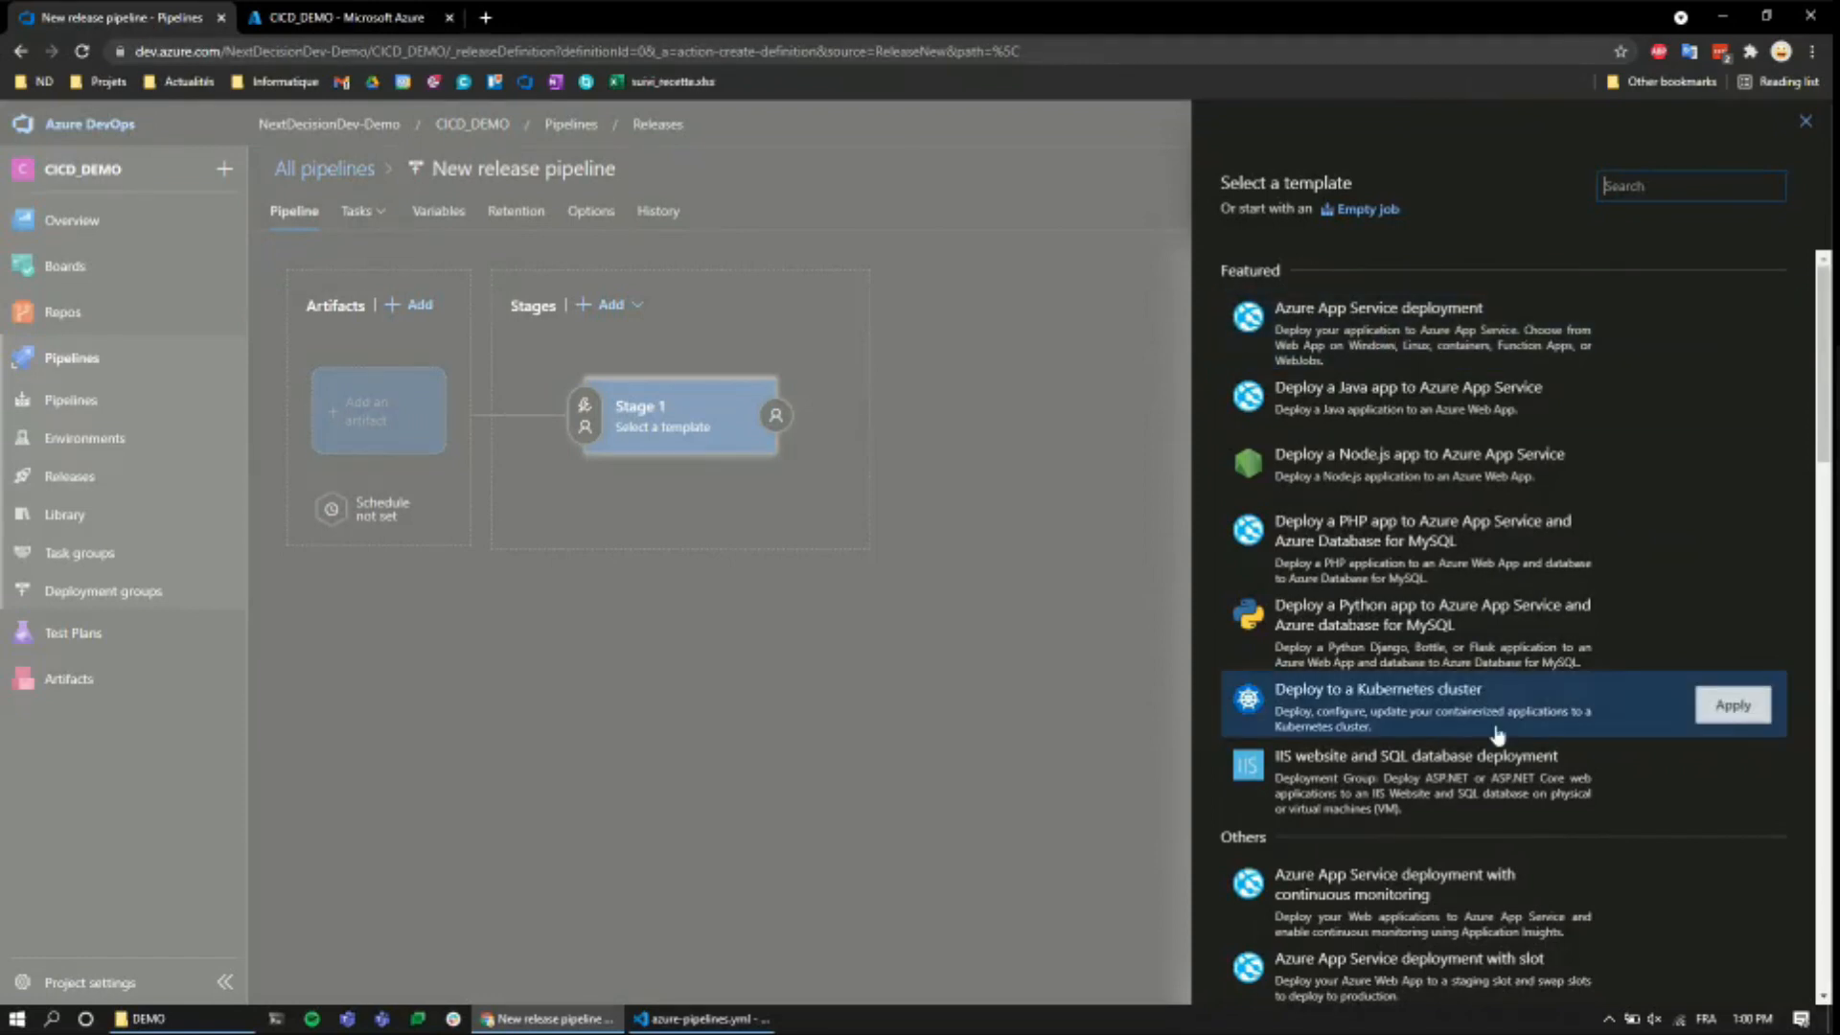
{"action": "scroll", "coordinate": [1495, 690], "scroll_direction": "down", "scroll_amount": 1}
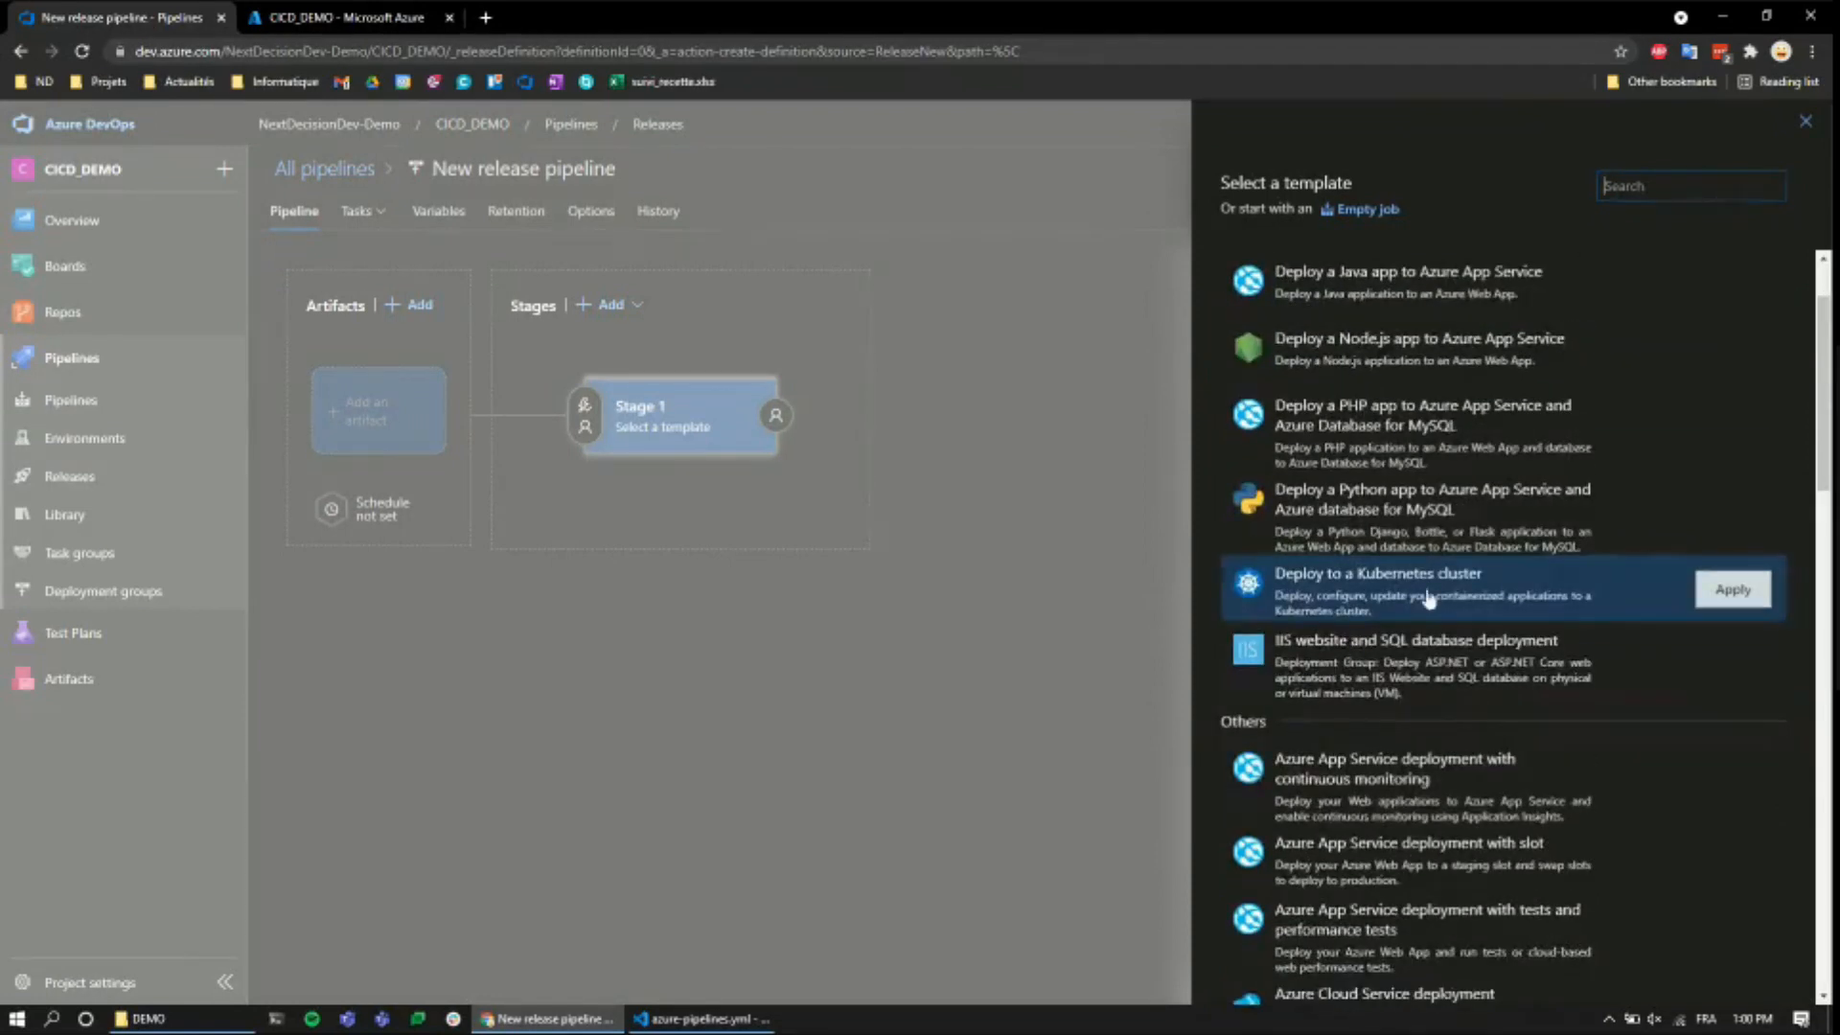
{"action": "scroll", "coordinate": [1440, 681], "scroll_direction": "down", "scroll_amount": 2}
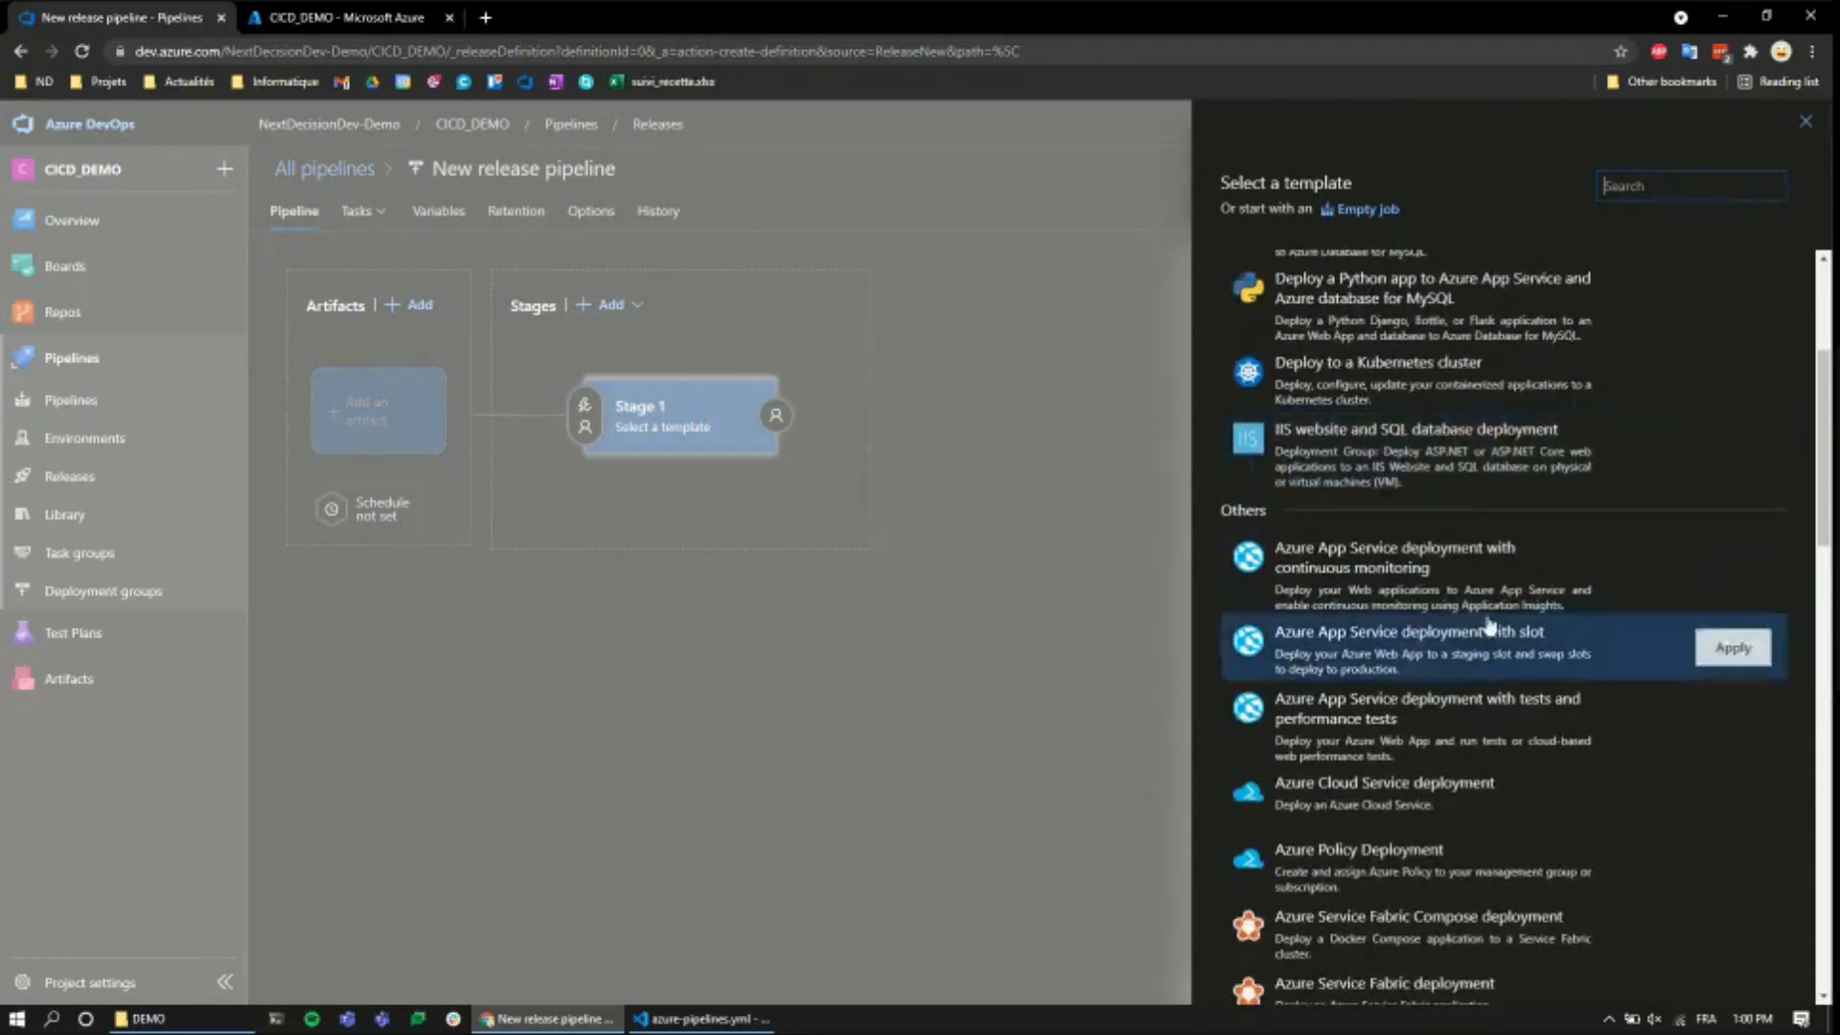
{"action": "scroll", "coordinate": [1489, 628], "scroll_direction": "down", "scroll_amount": 6}
{"action": "scroll", "coordinate": [1488, 628], "scroll_direction": "down", "scroll_amount": 4}
{"action": "scroll", "coordinate": [1466, 536], "scroll_direction": "up", "scroll_amount": 14}
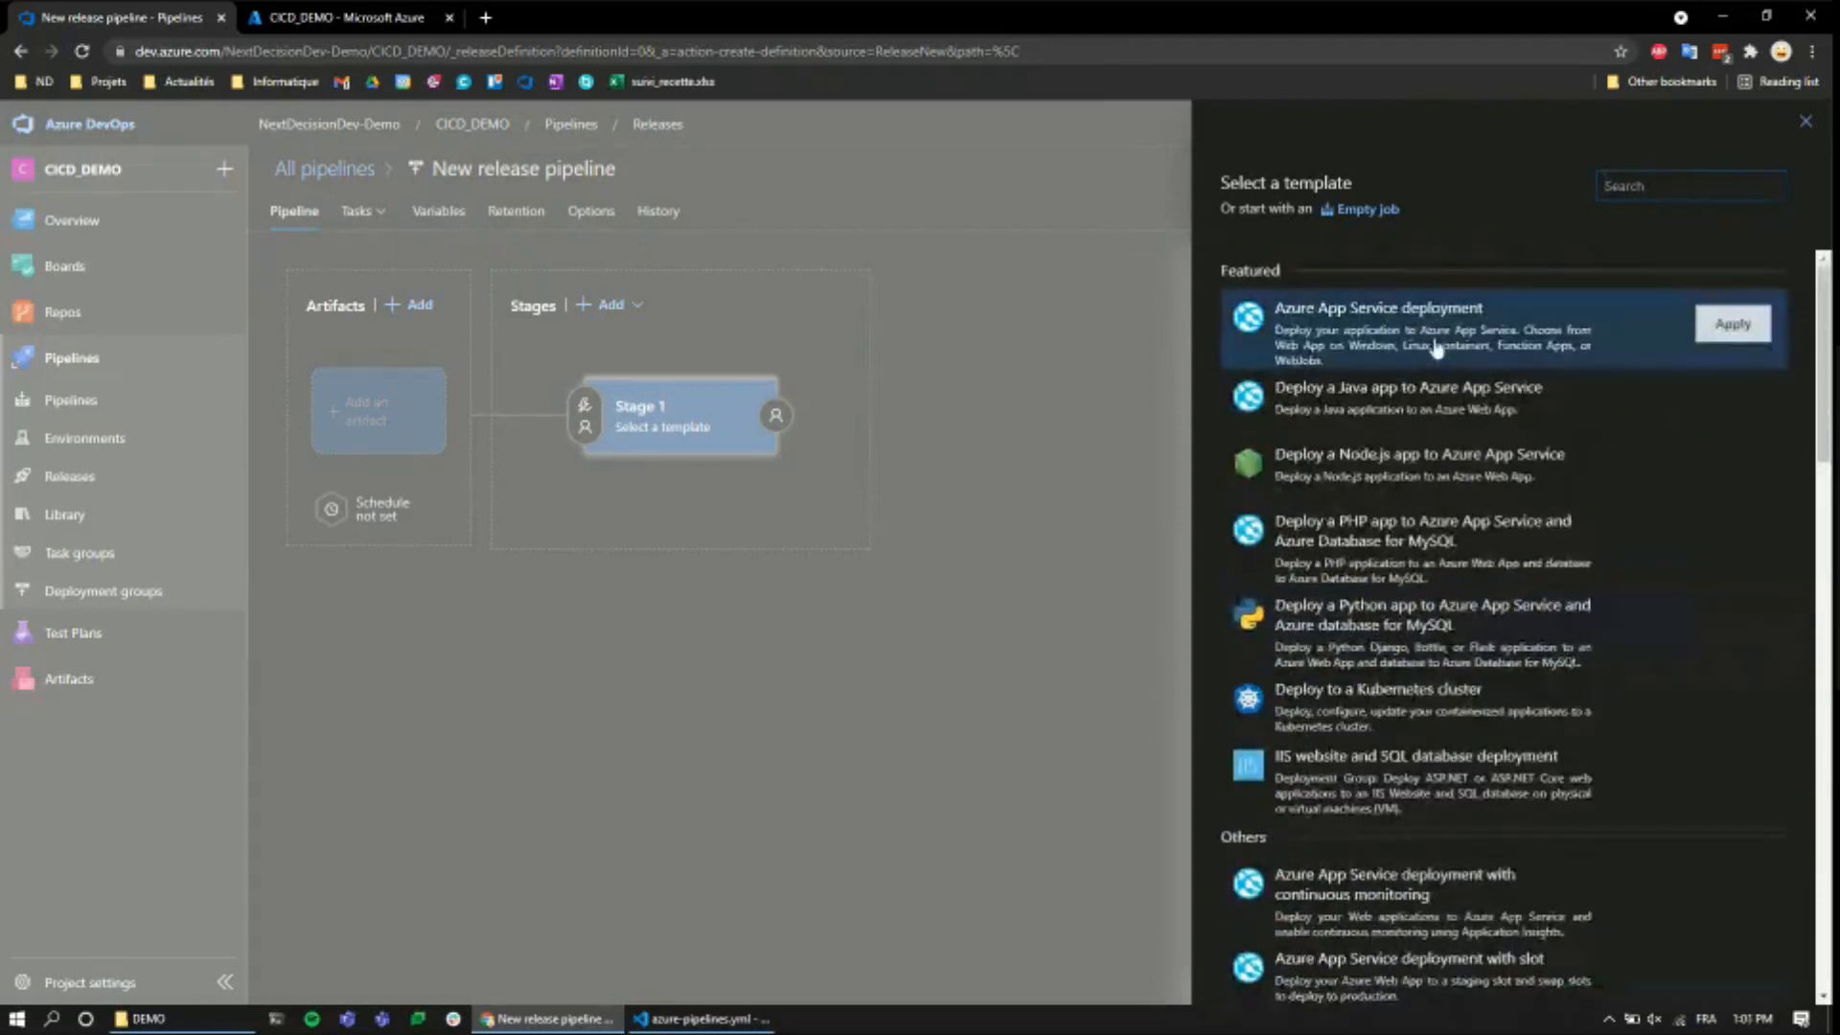
- Apply the Azure App Service deployment template and target Stage 1 at the Visual Studio Enterprise – MPN subscription, Web App on Linux, app service cicdstaging
{"action": "left_click", "coordinate": [1438, 350]}
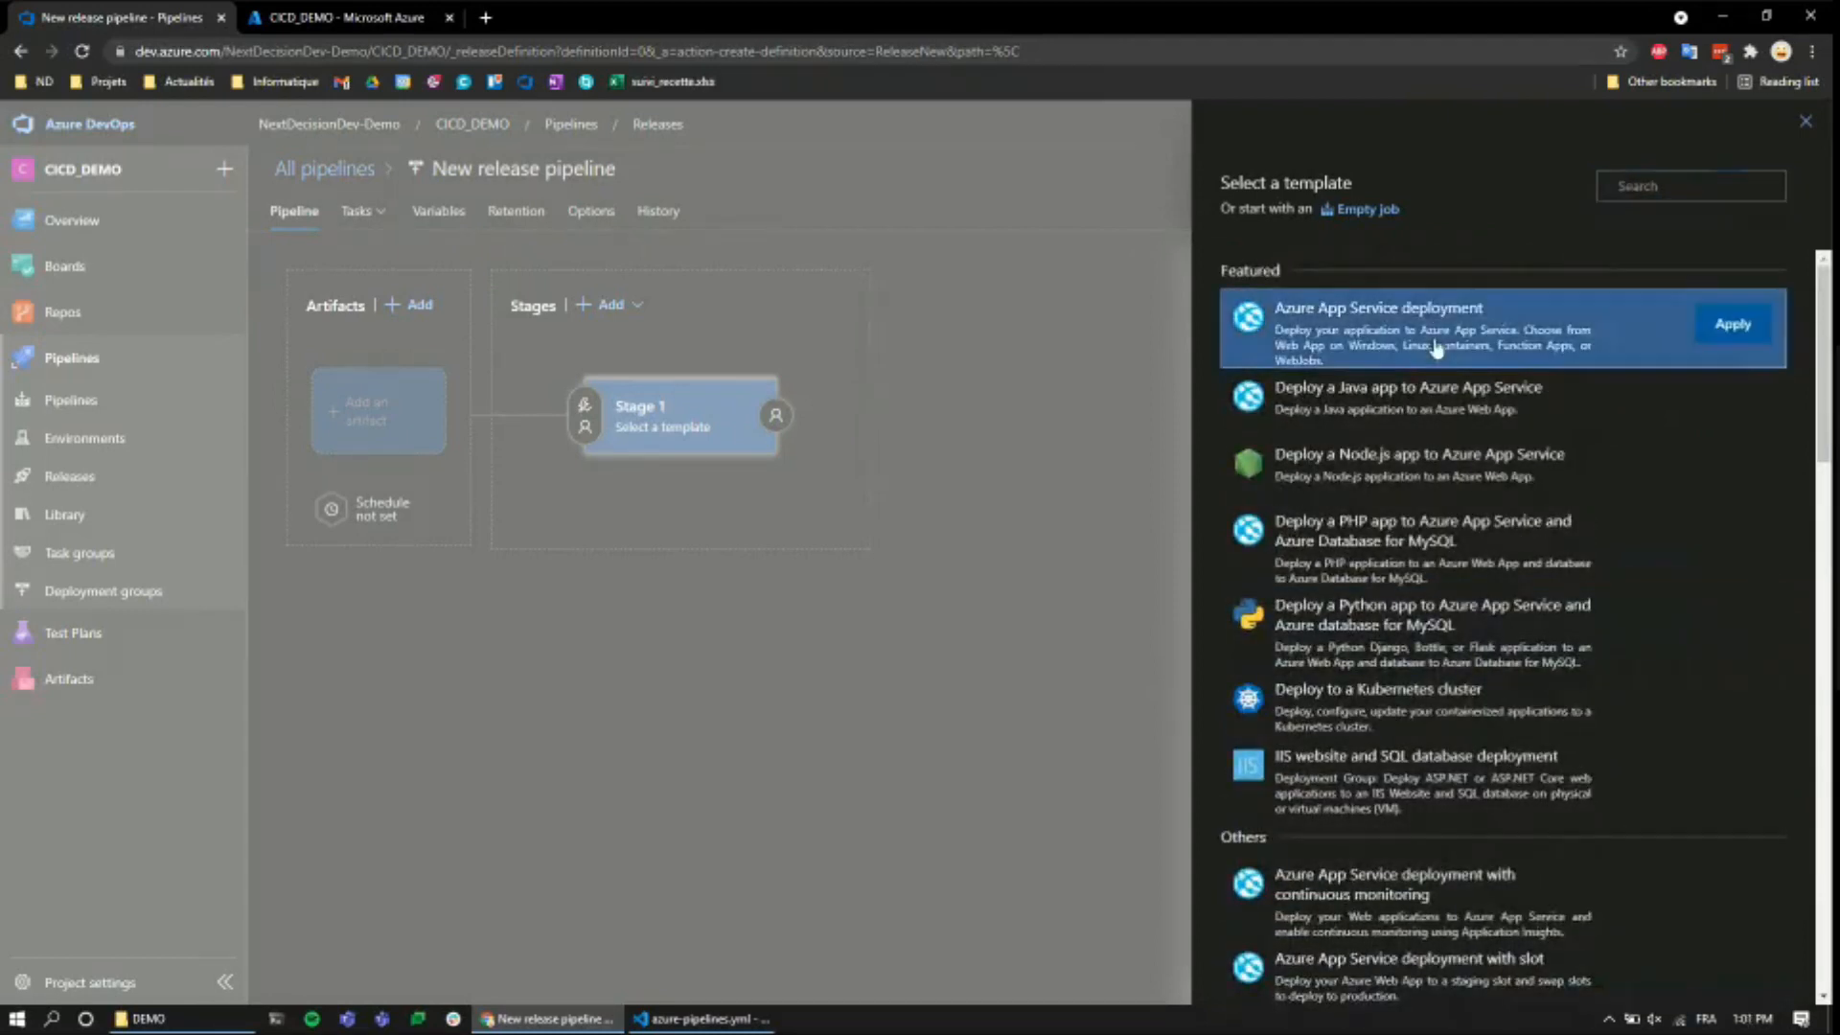
{"action": "left_click", "coordinate": [1732, 324]}
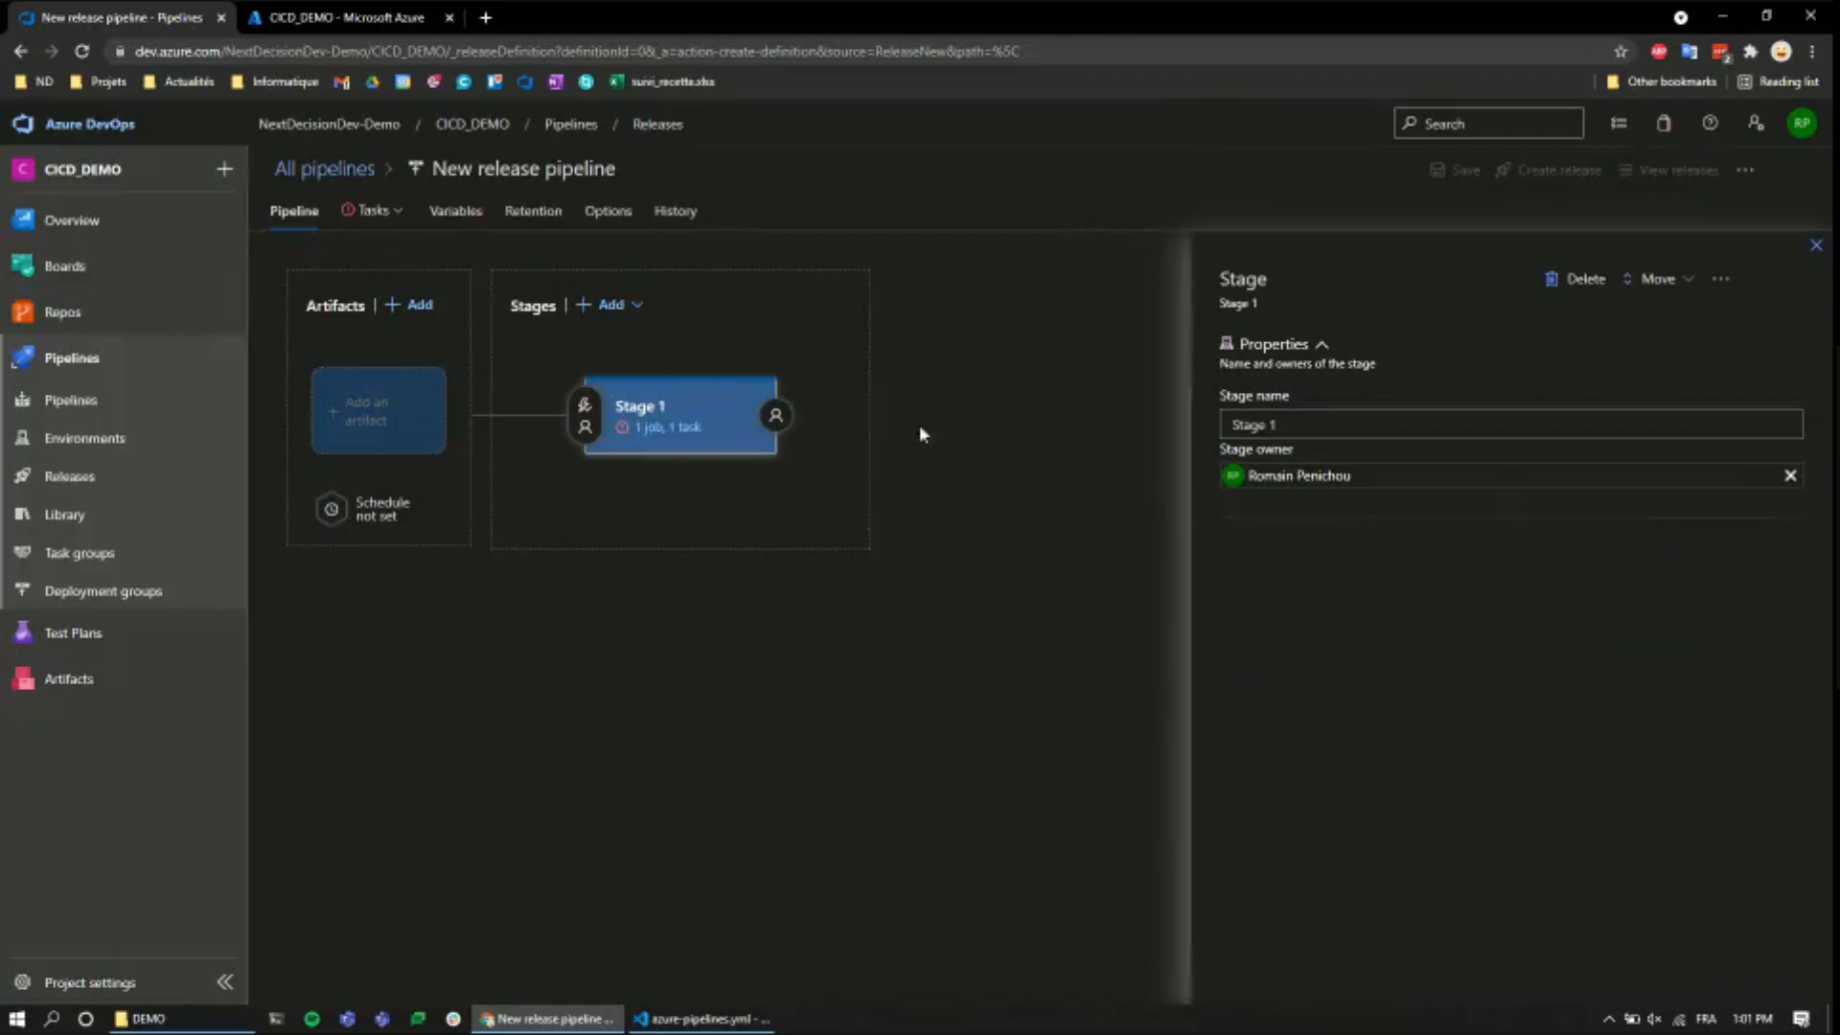
{"action": "left_click", "coordinate": [655, 431]}
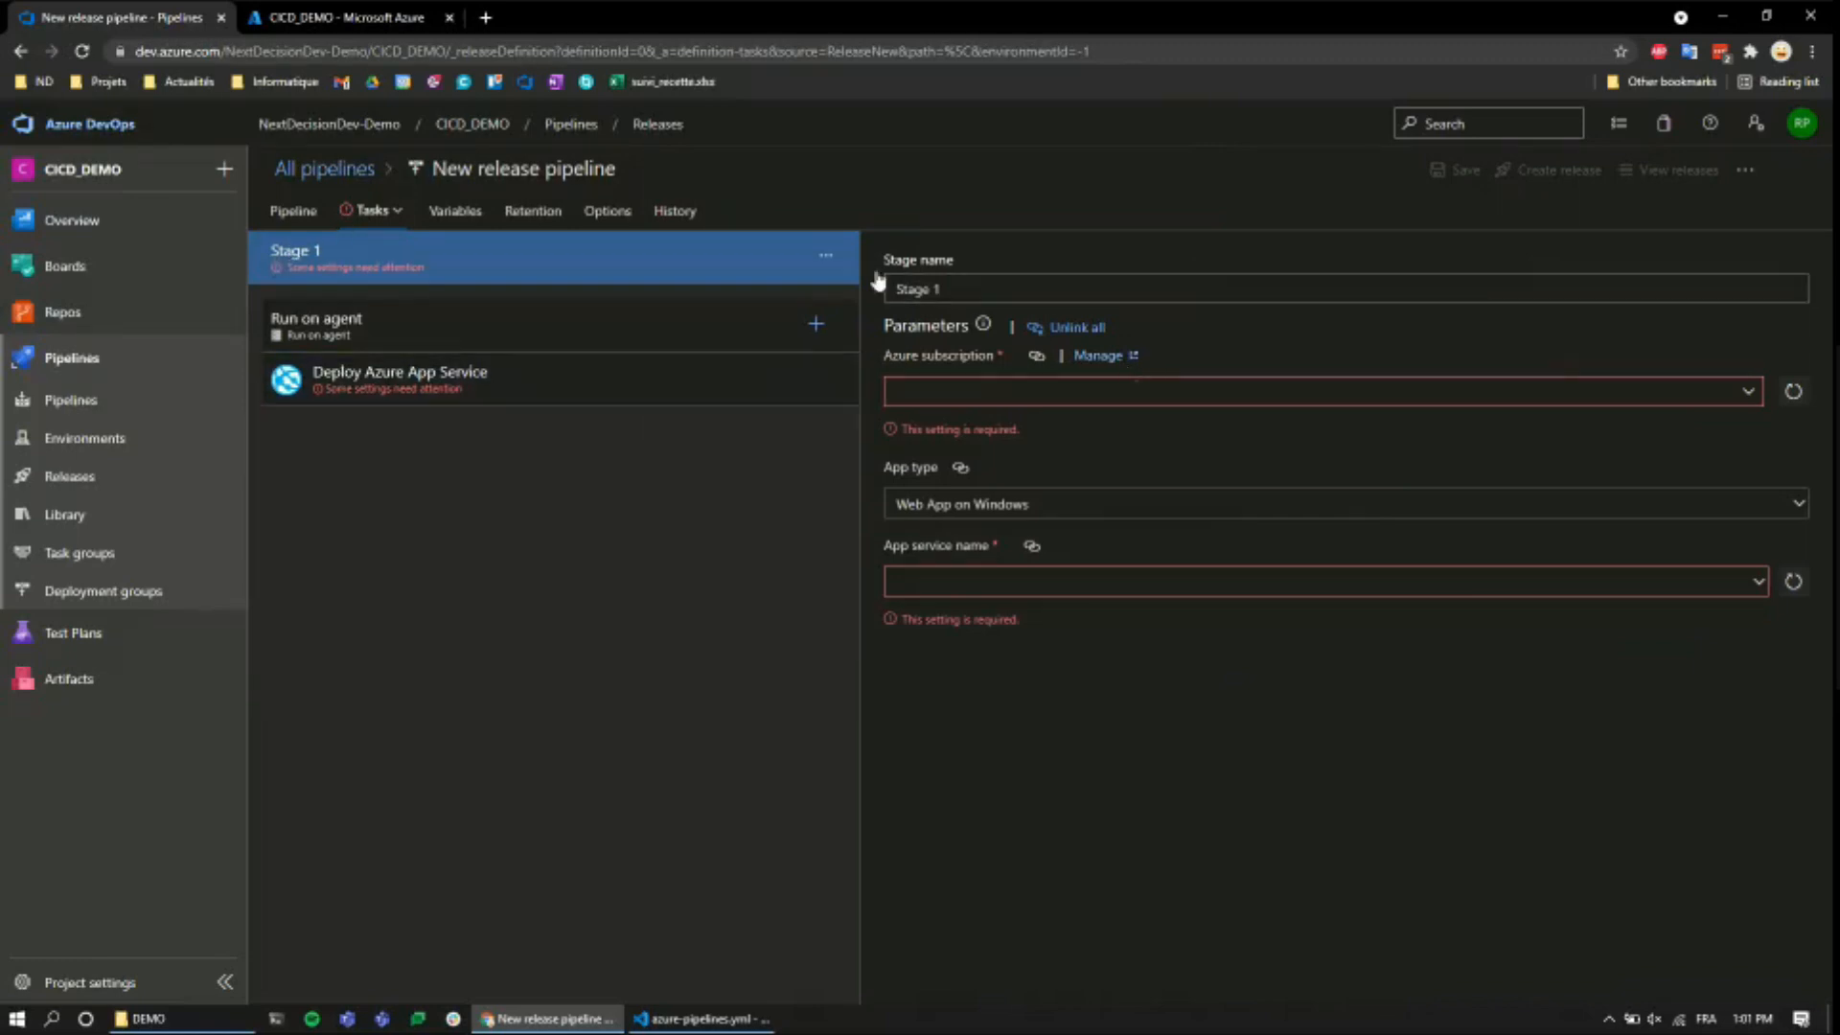
{"action": "left_click", "coordinate": [1750, 400]}
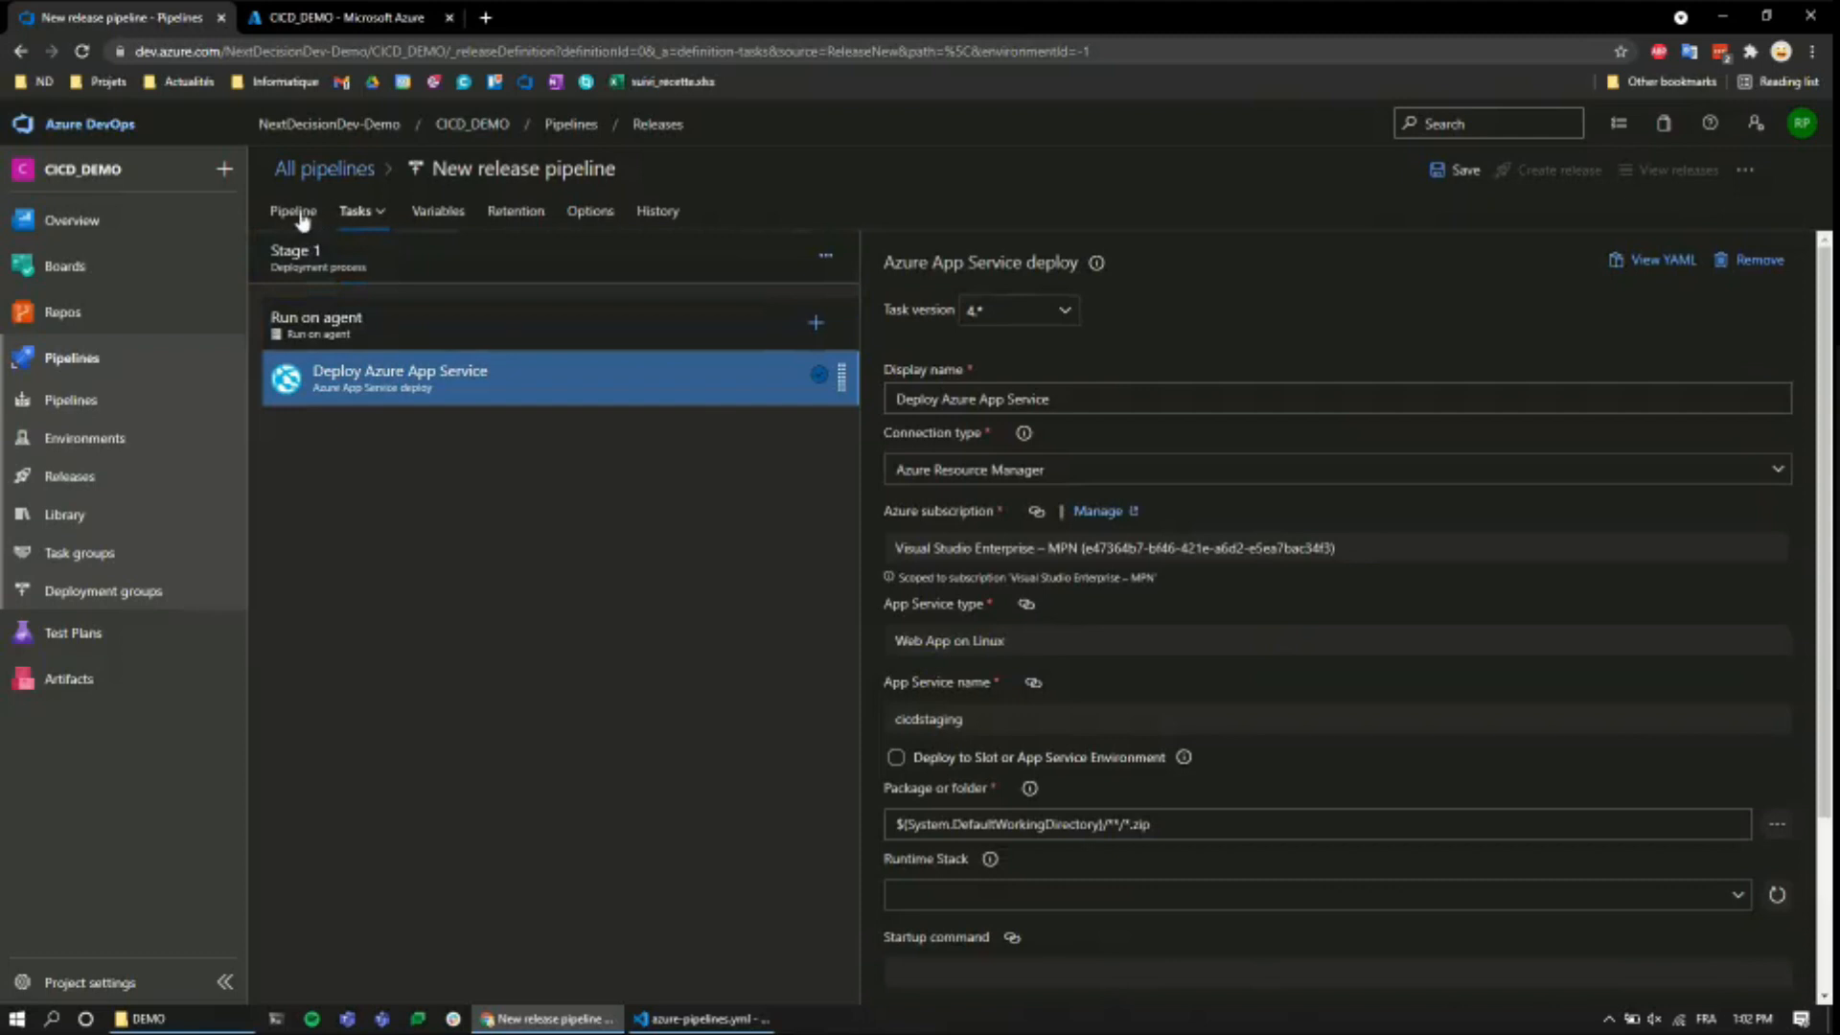
- Add a Build artifact to the release pipeline from the CICD_DEMO build pipeline, with default version Latest and source alias _CICD_DEMO
{"action": "left_click", "coordinate": [298, 214]}
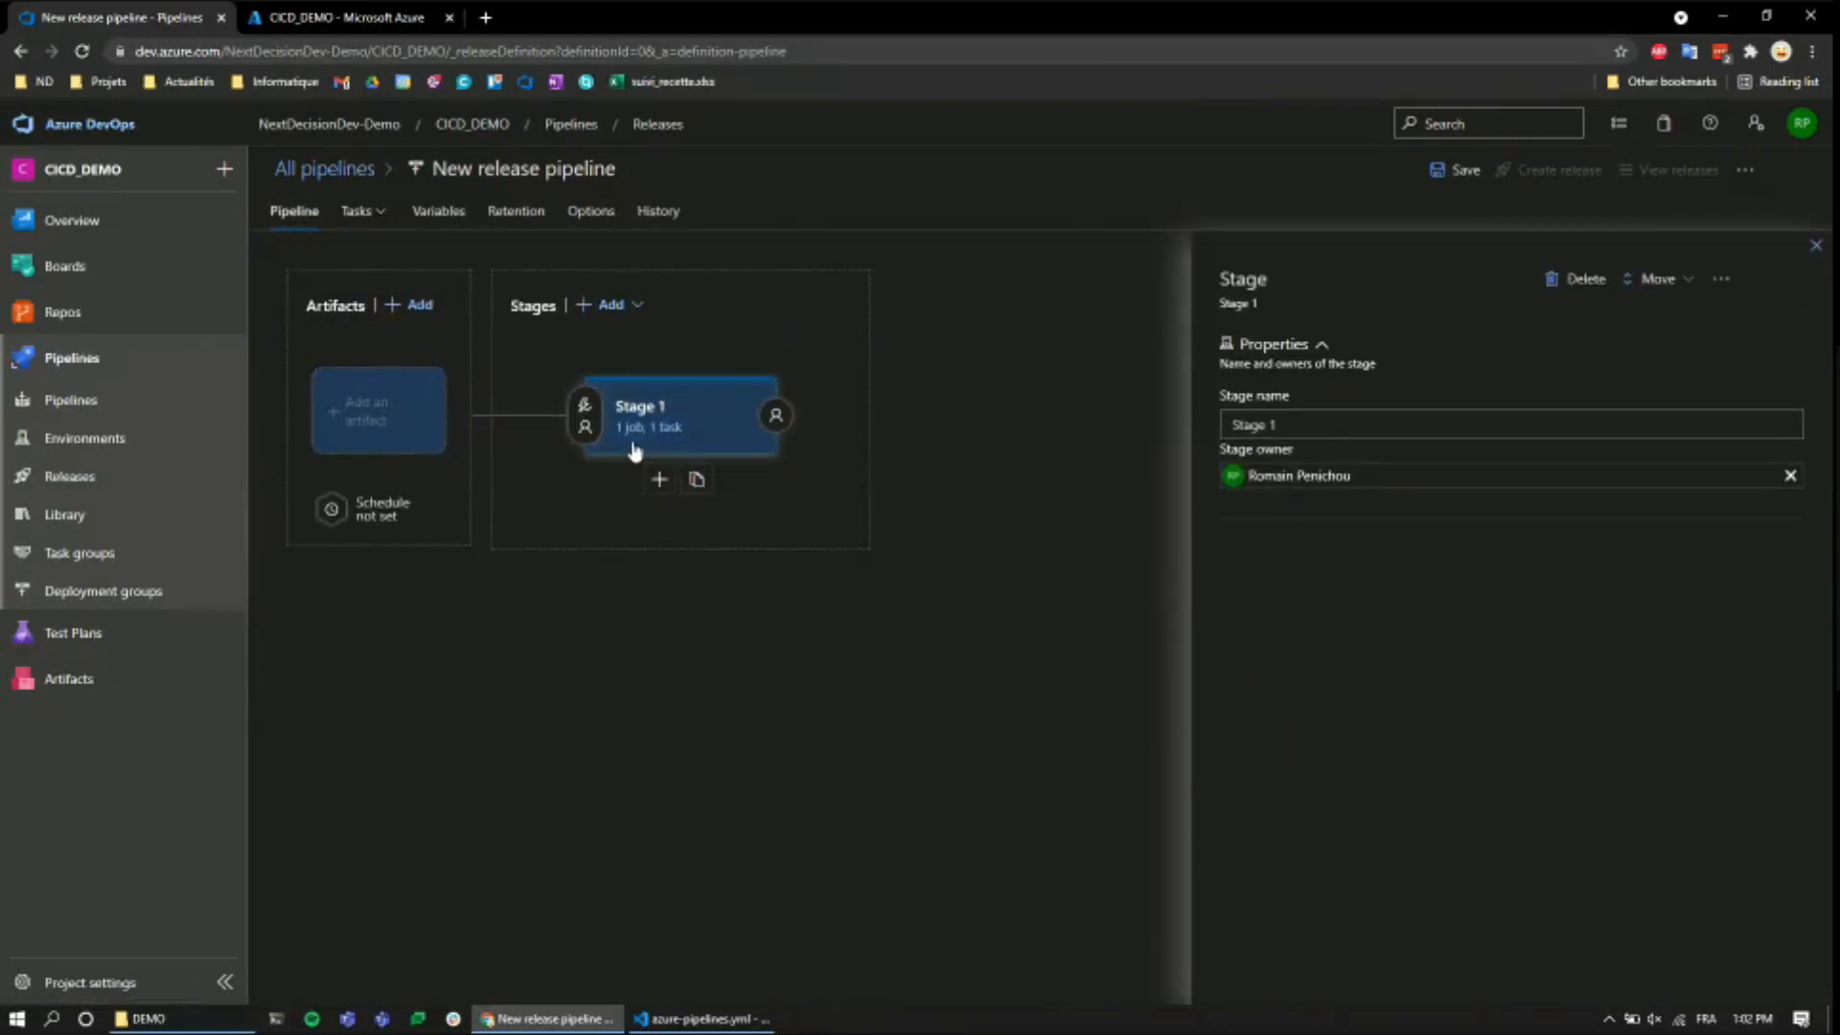
{"action": "left_click", "coordinate": [374, 424]}
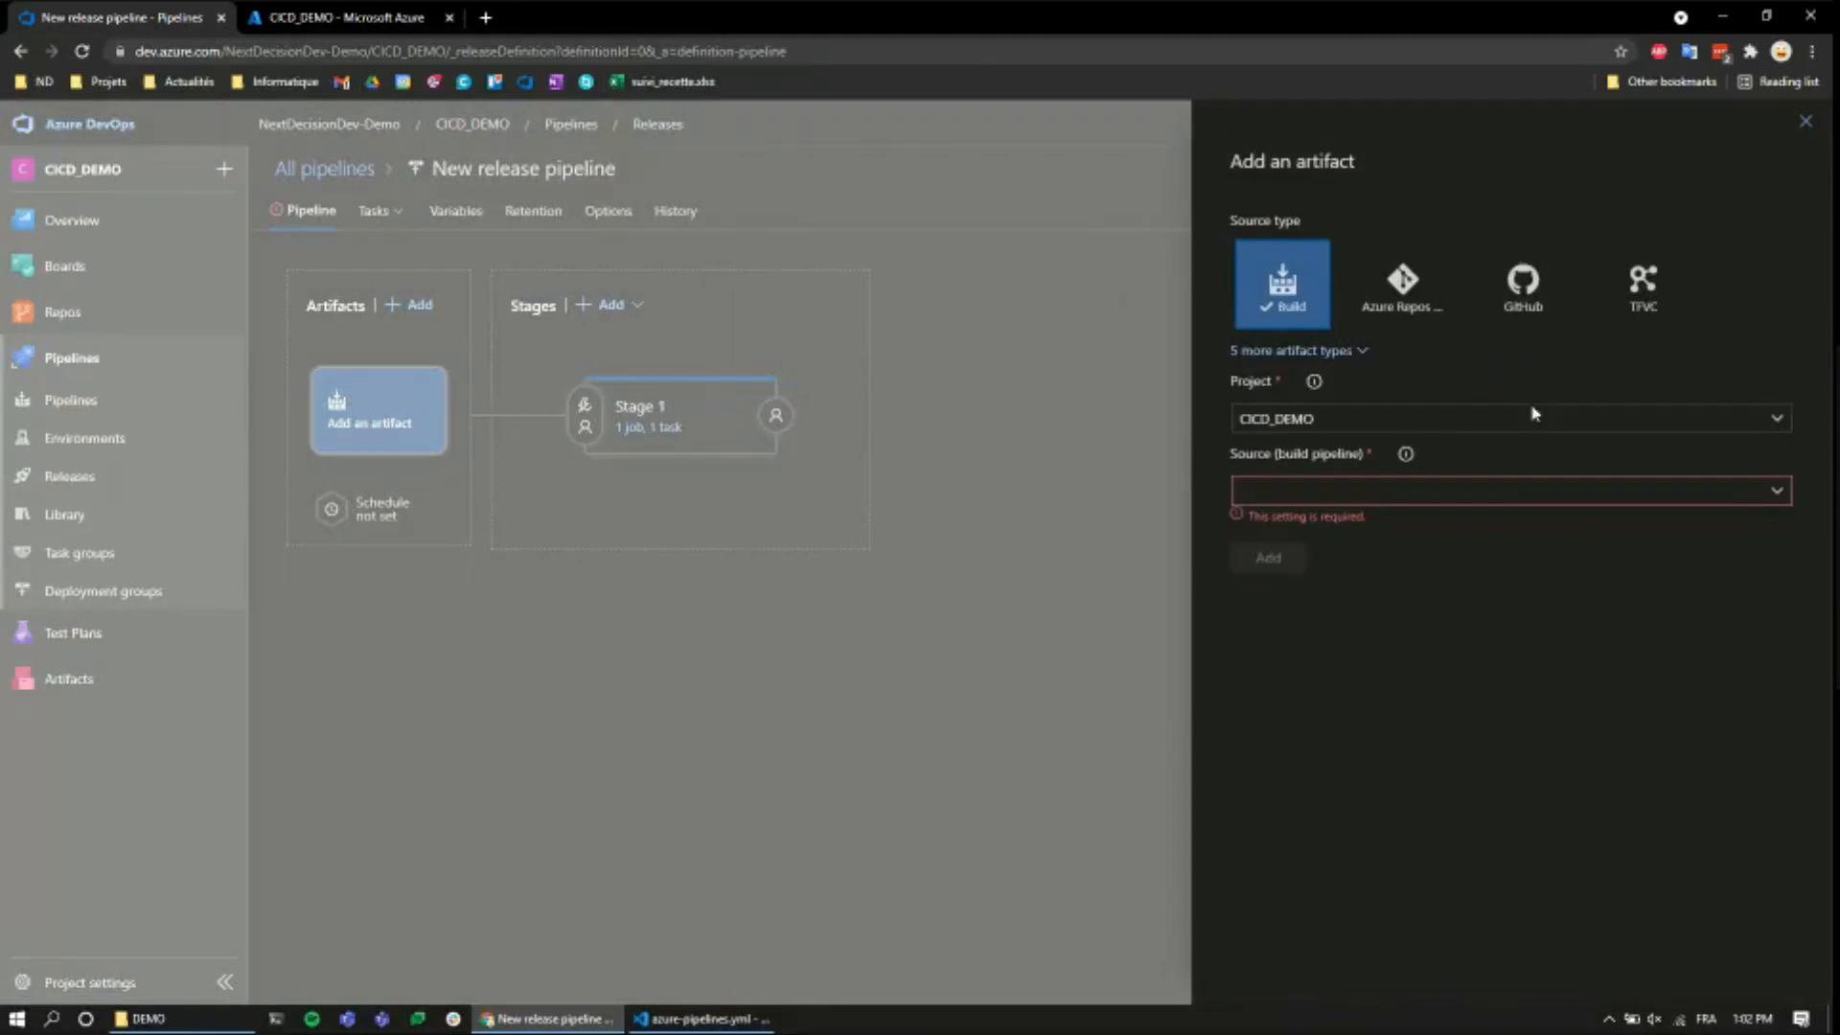
{"action": "left_click", "coordinate": [1778, 490]}
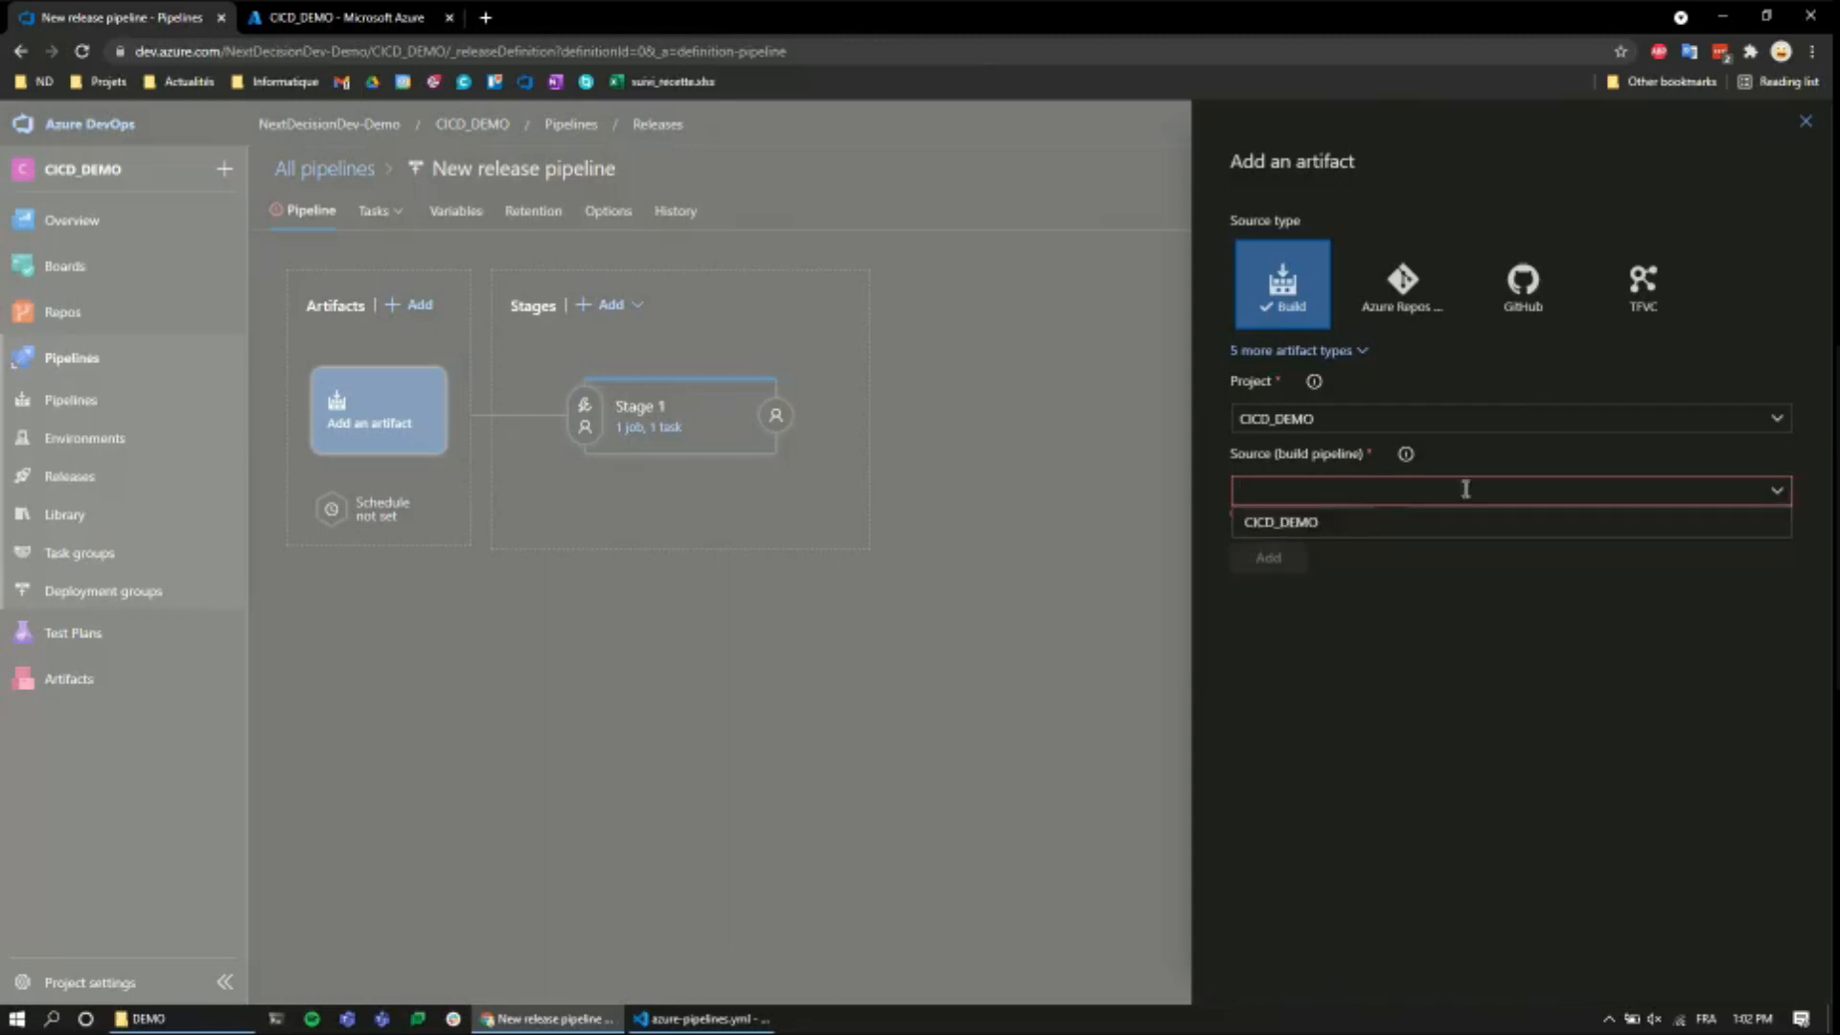
{"action": "left_click", "coordinate": [1287, 525]}
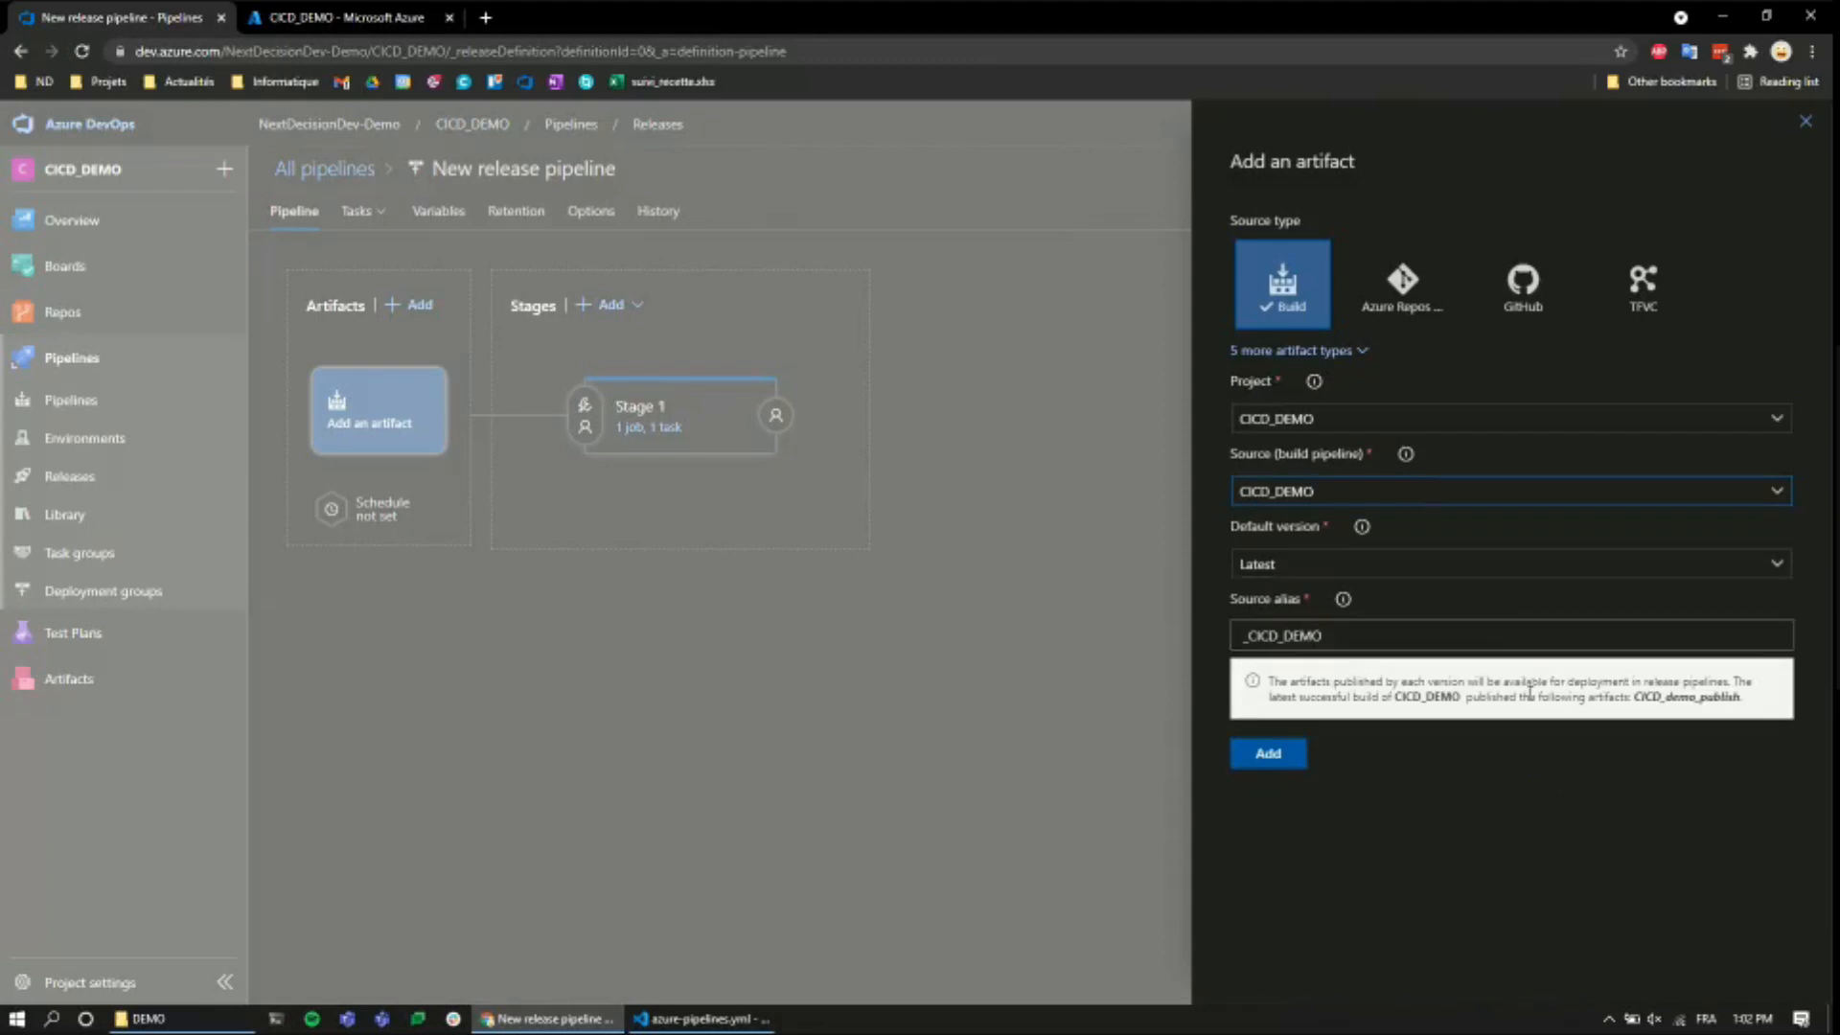
{"action": "left_click_drag", "start_coordinate": [1748, 706], "coordinate": [1634, 699]}
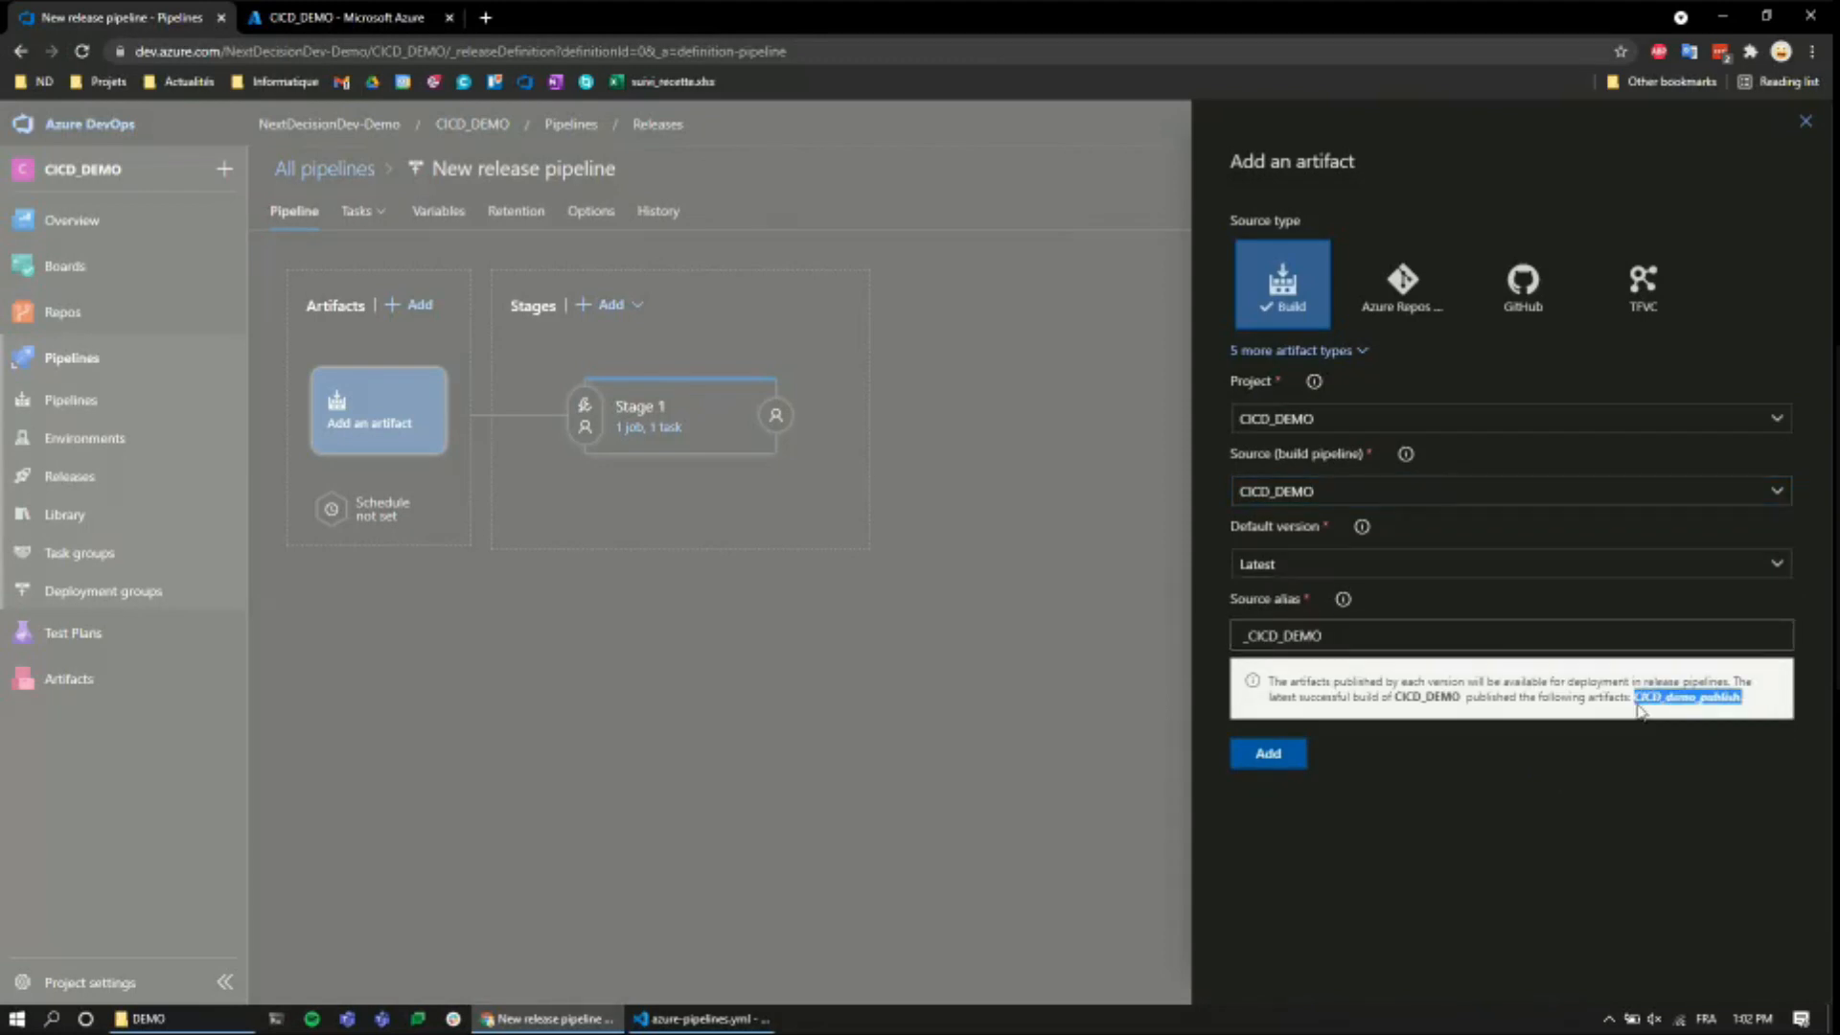
{"action": "left_click", "coordinate": [1556, 846]}
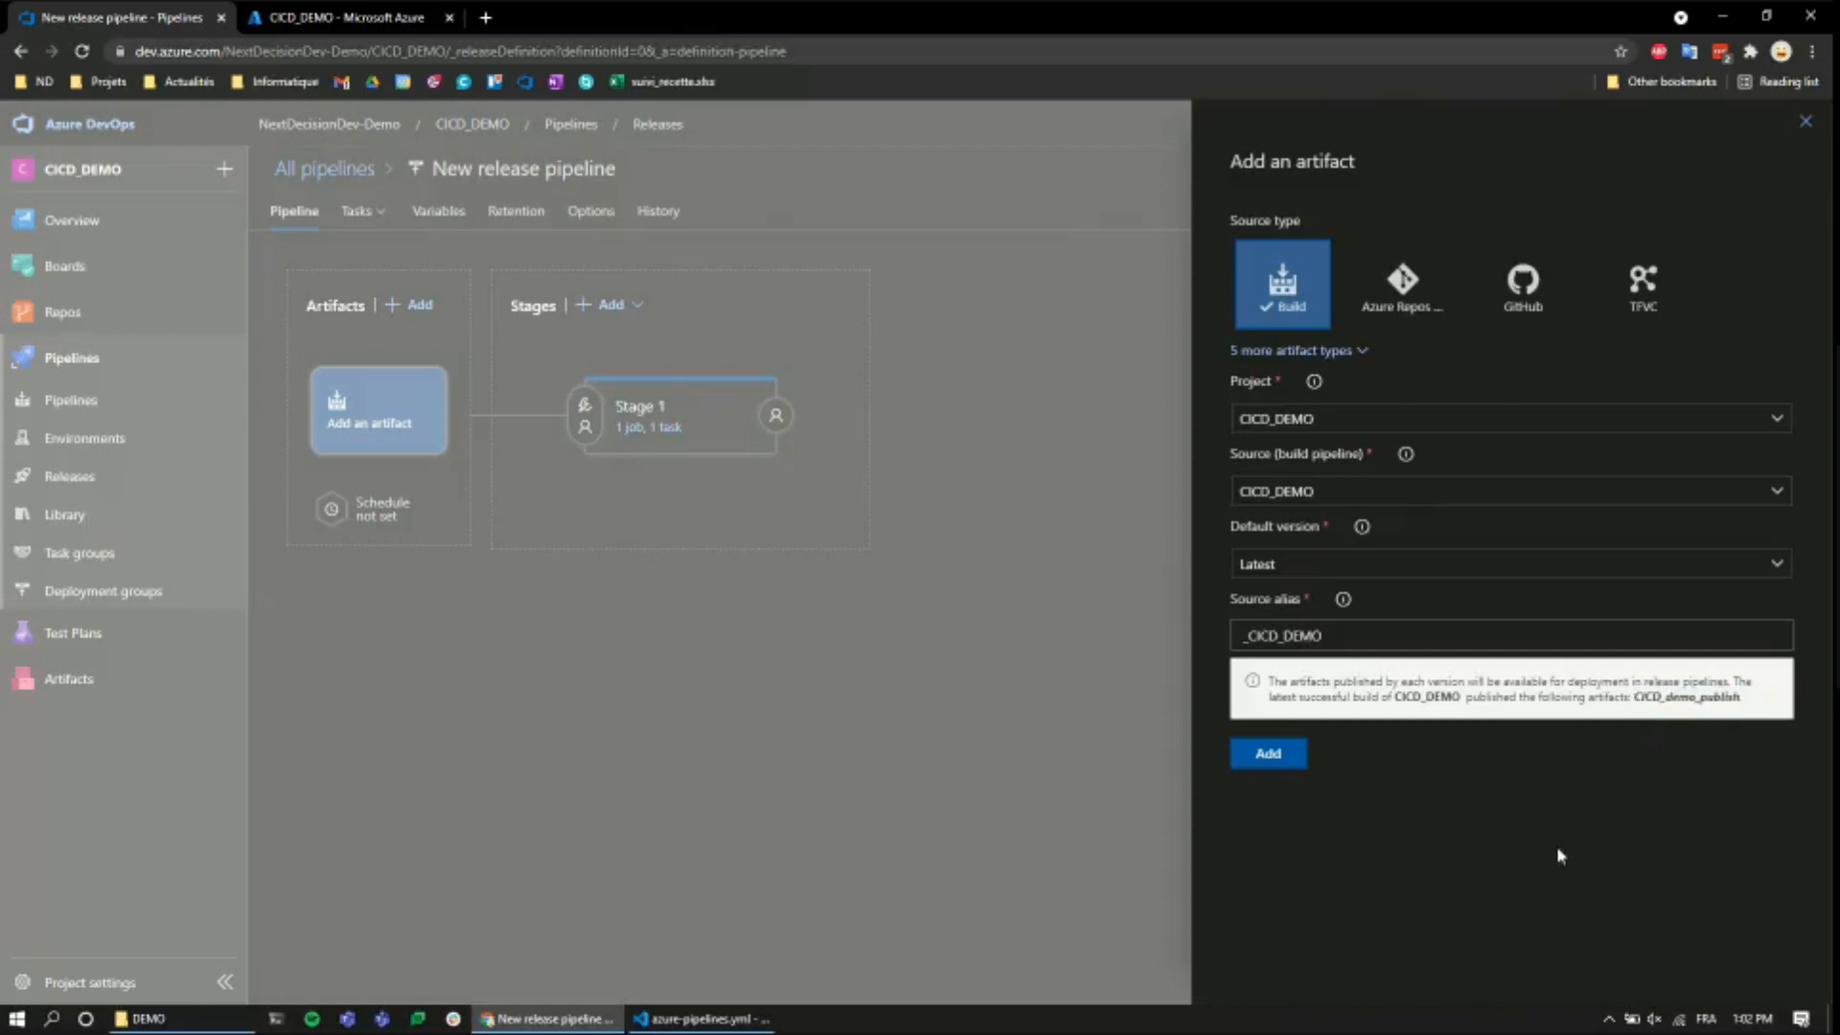
{"action": "left_click", "coordinate": [1271, 757]}
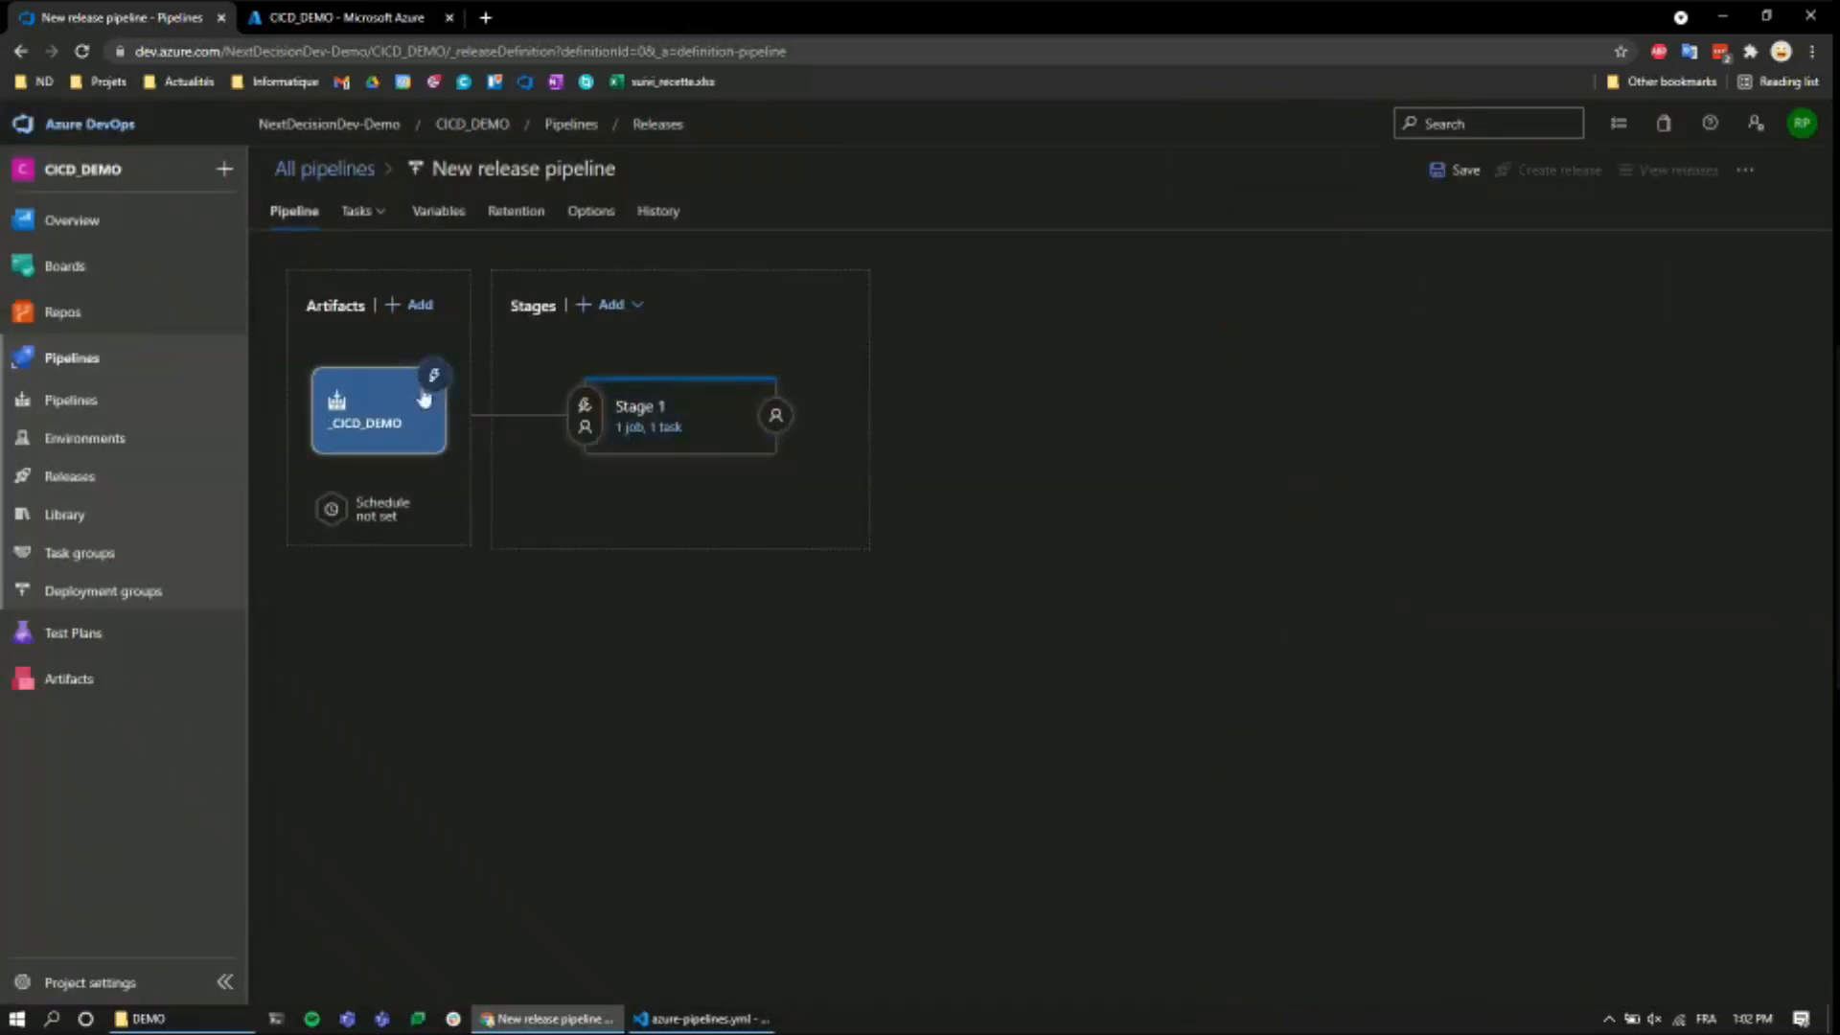
- Enable the continuous deployment trigger on the _CICD_DEMO artifact and close its settings
{"action": "left_click", "coordinate": [433, 376]}
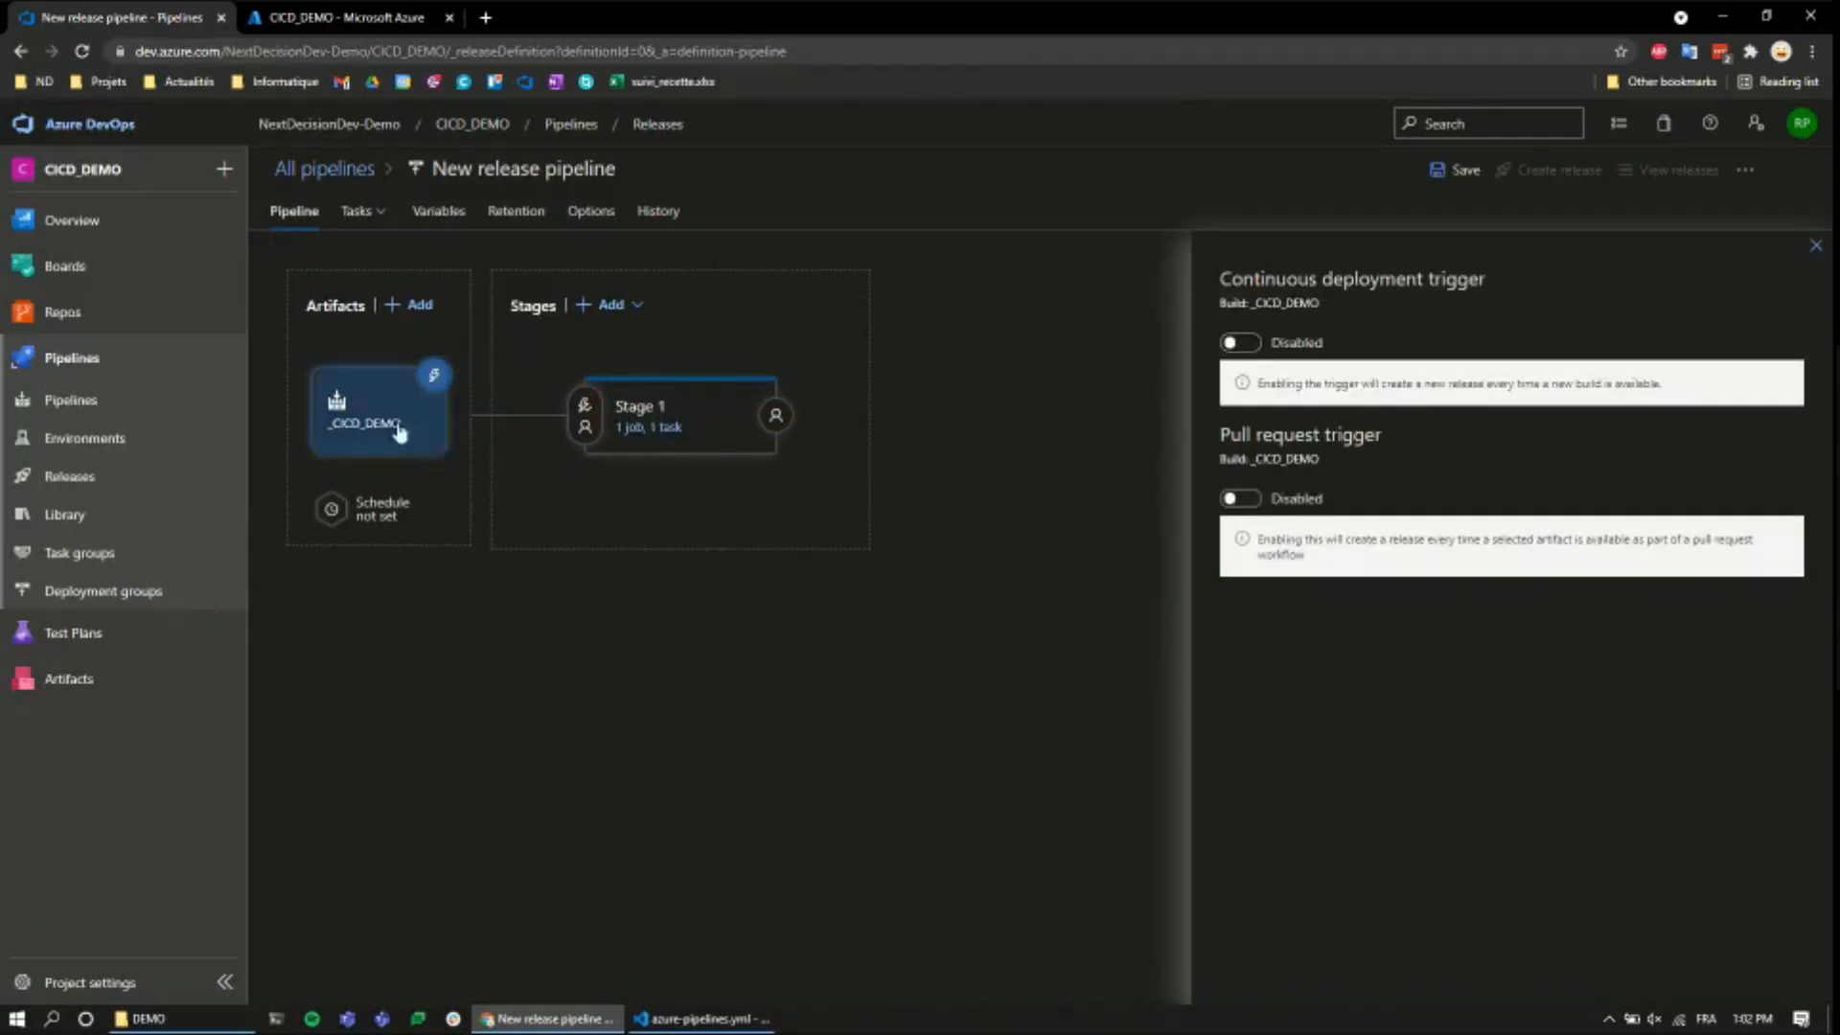
{"action": "left_click", "coordinate": [1240, 344]}
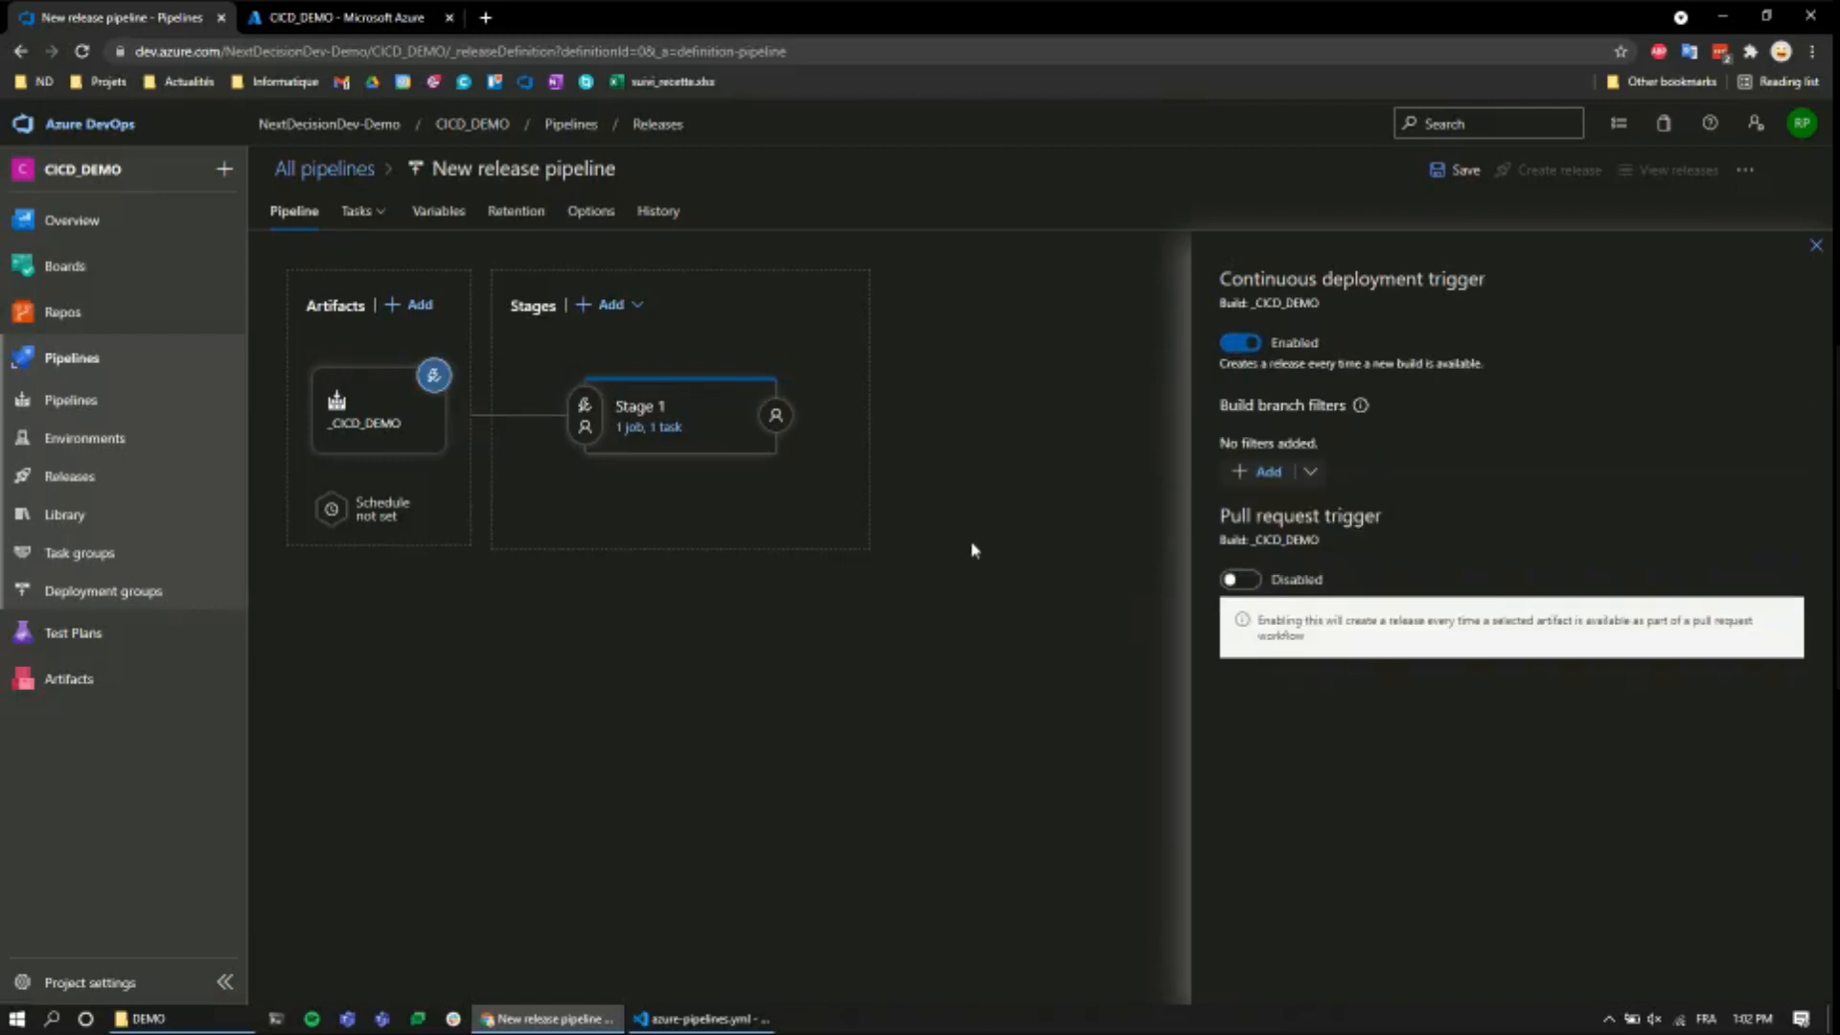
{"action": "left_click", "coordinate": [1809, 251]}
- Rename the release pipeline as "release staging" and save it
{"action": "left_click", "coordinate": [575, 173]}
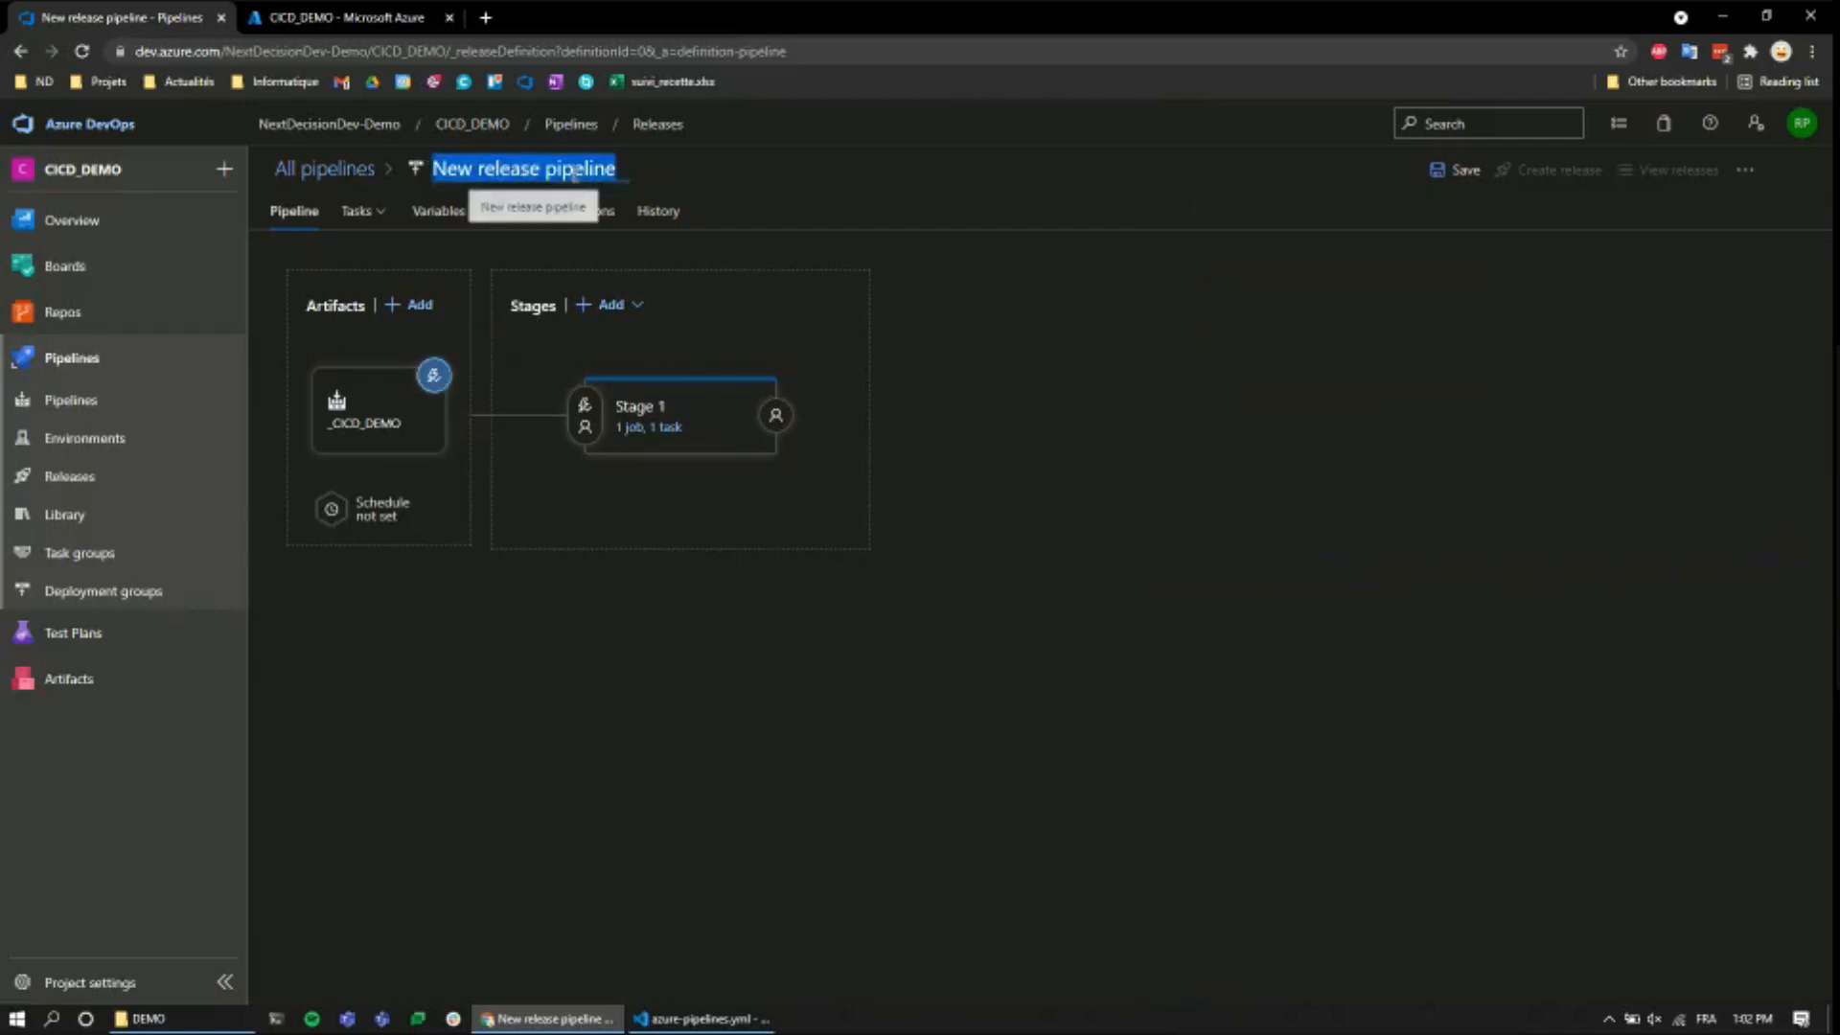
{"action": "key", "text": "End"}
{"action": "key", "text": "BackSpace"}
{"action": "key", "text": "BackSpace"}
{"action": "key", "text": "BackSpace"}
{"action": "key", "text": "BackSpace"}
{"action": "key", "text": "BackSpace"}
{"action": "key", "text": "BackSpace"}
{"action": "key", "text": "BackSpace"}
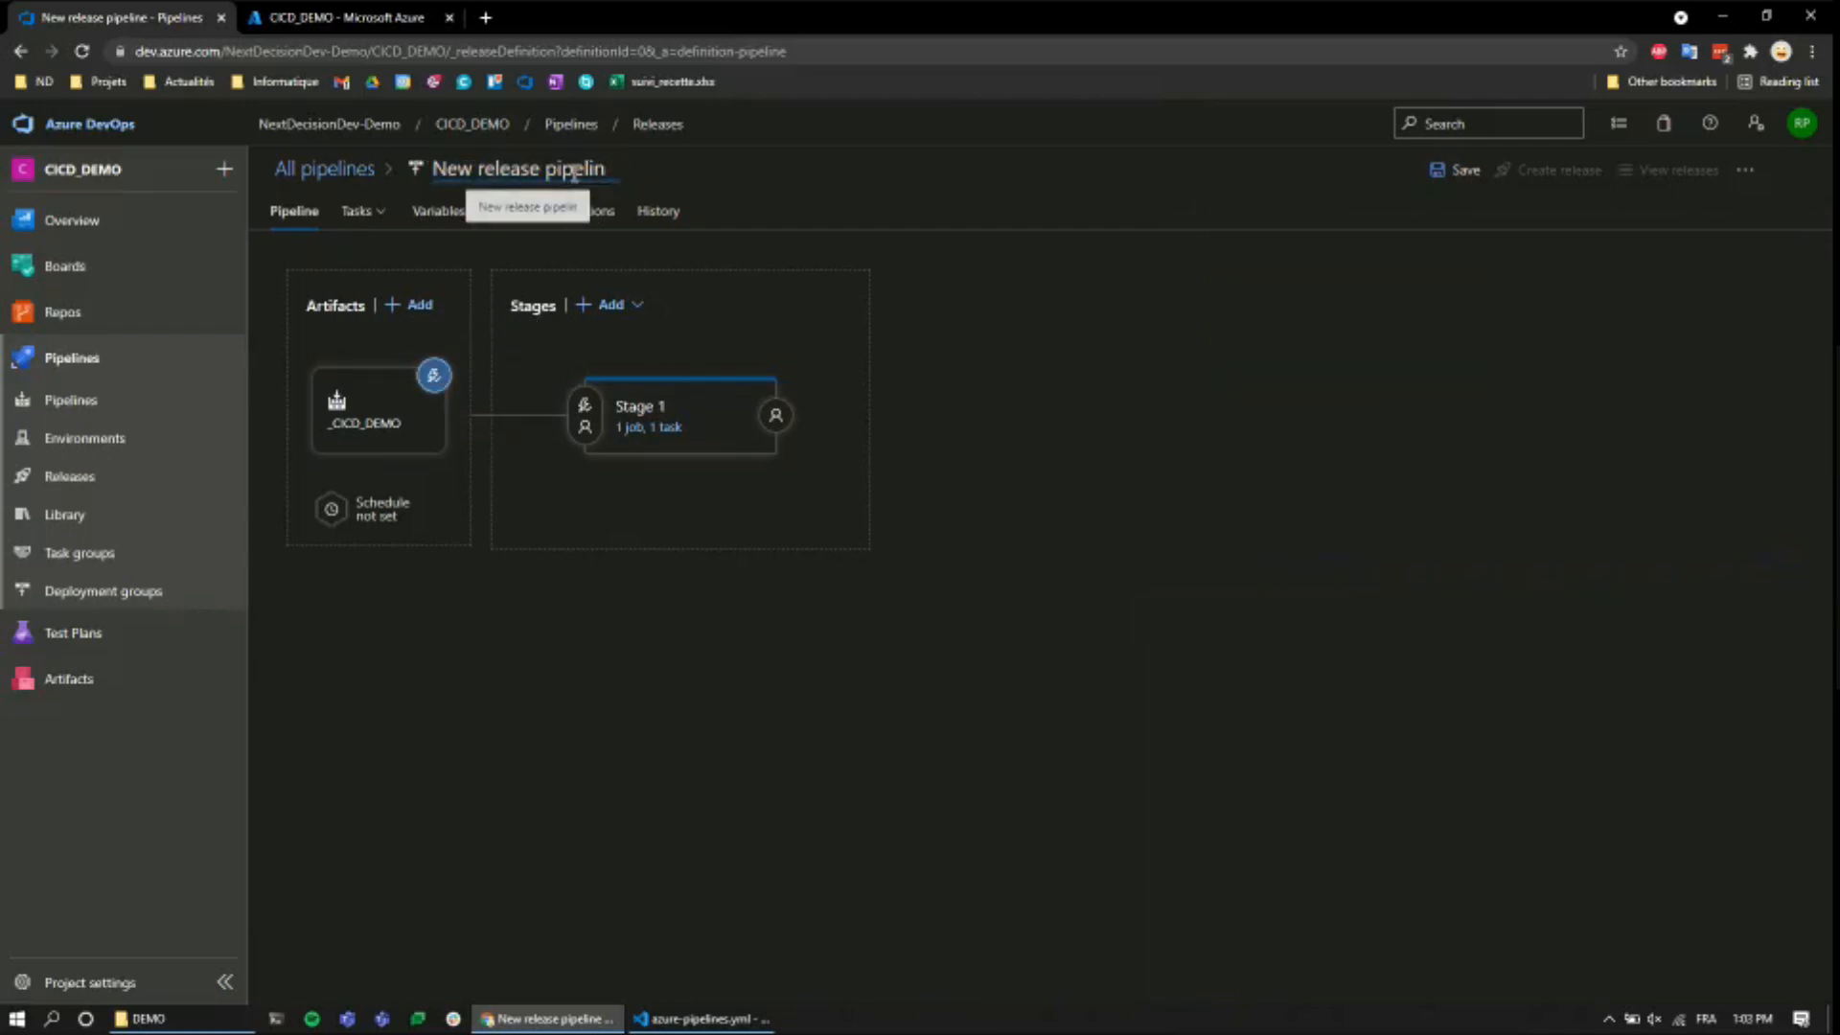
{"action": "type", "text": "ging"}
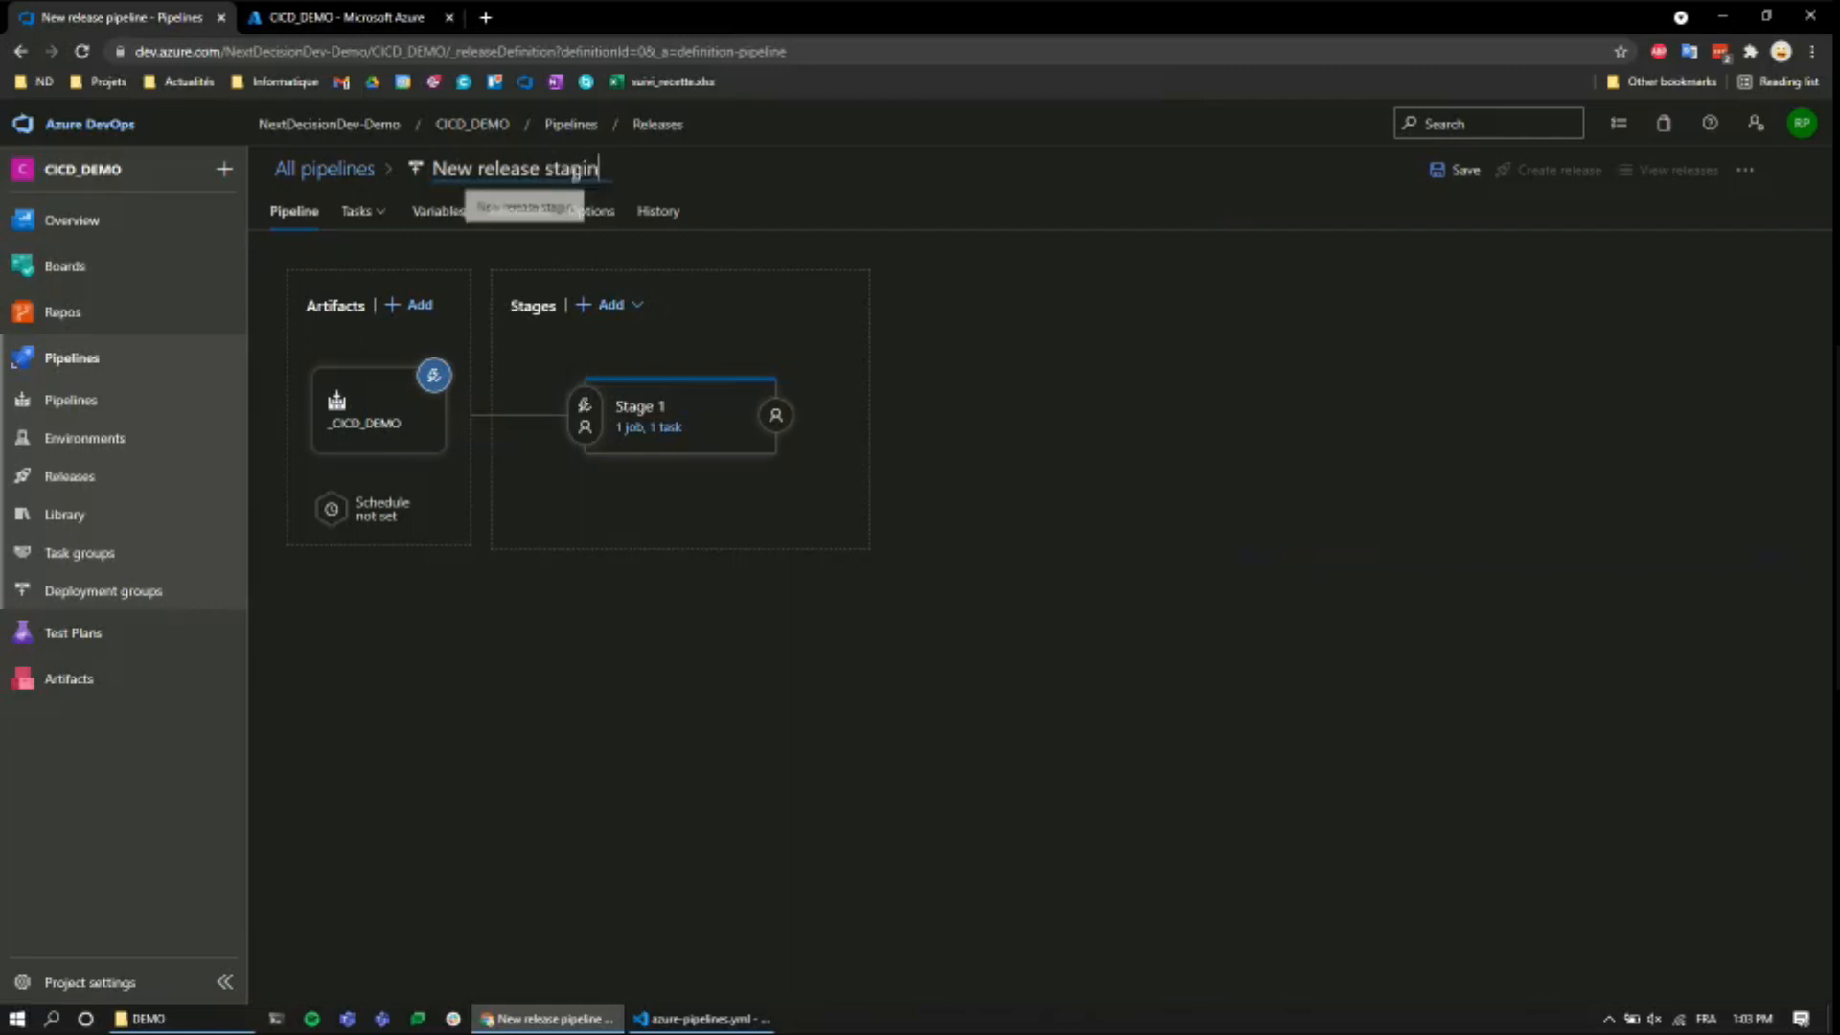
{"action": "key", "text": "ctrl+Left"}
{"action": "key", "text": "ctrl+Left"}
{"action": "key", "text": "BackSpace"}
{"action": "key", "text": "BackSpace"}
{"action": "key", "text": "BackSpace"}
{"action": "key", "text": "BackSpace"}
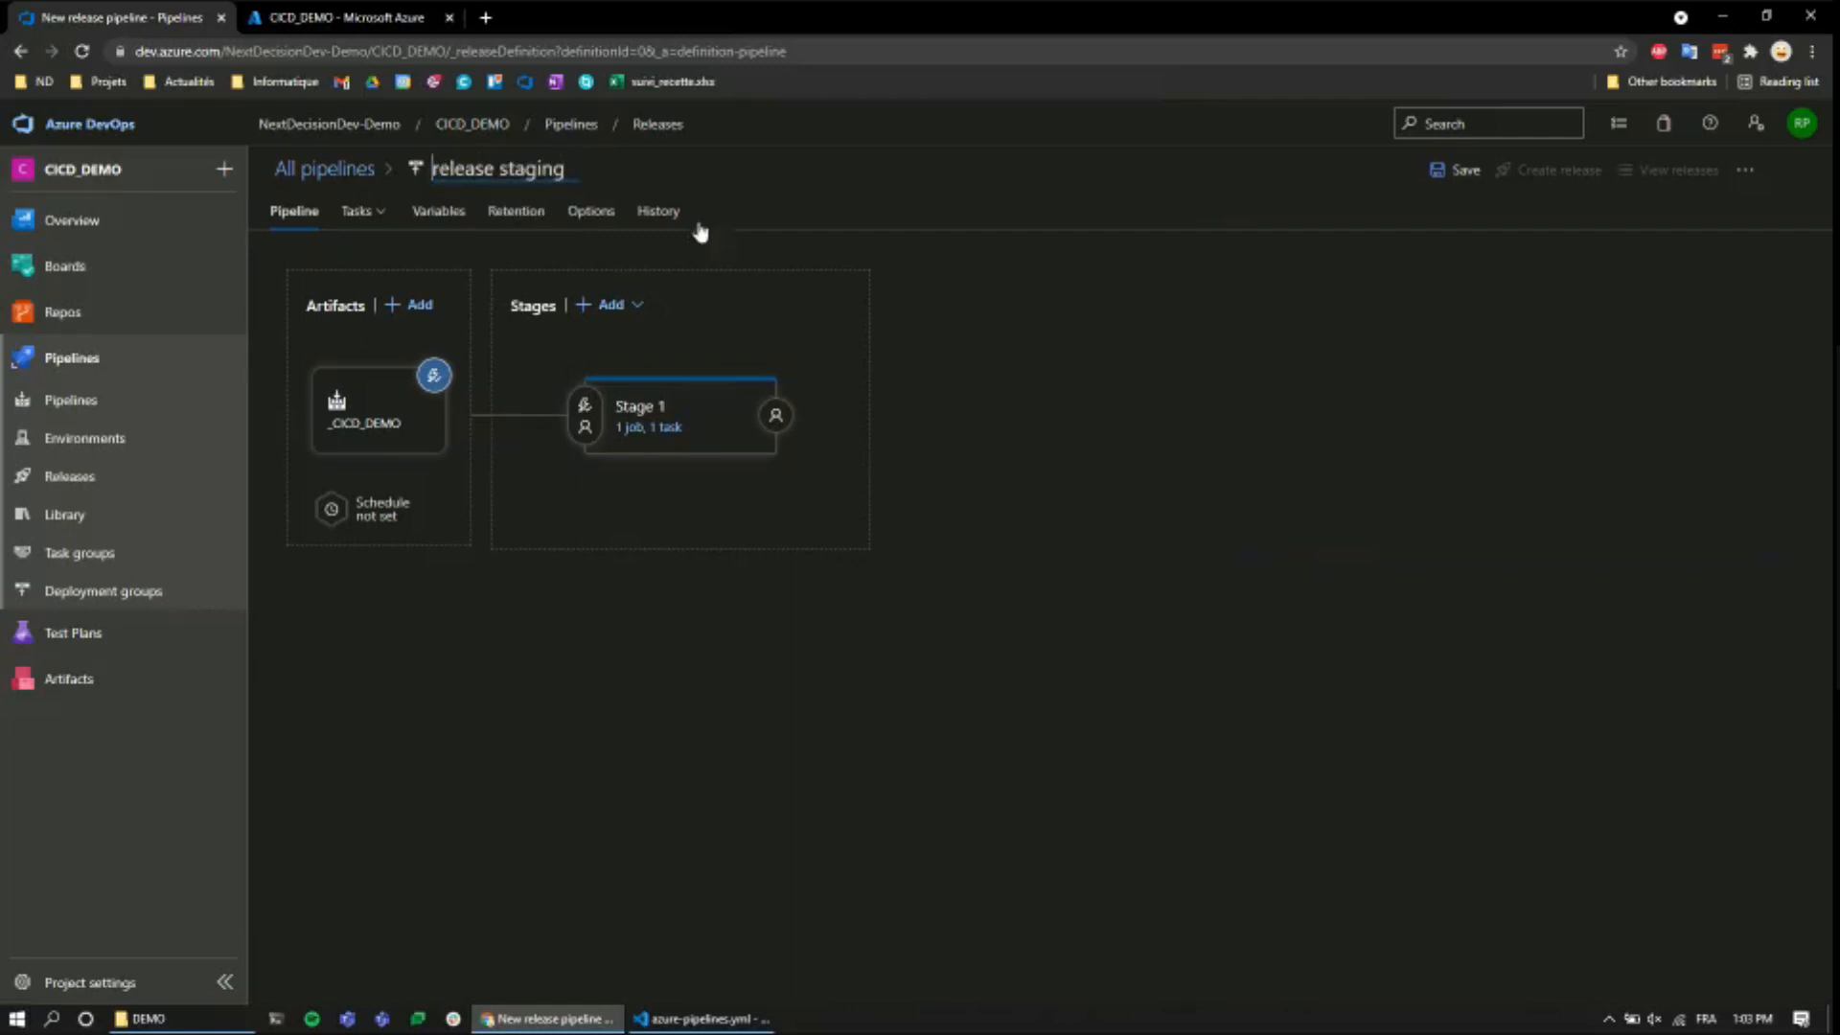
{"action": "left_click", "coordinate": [1459, 170]}
{"action": "left_click", "coordinate": [1000, 671]}
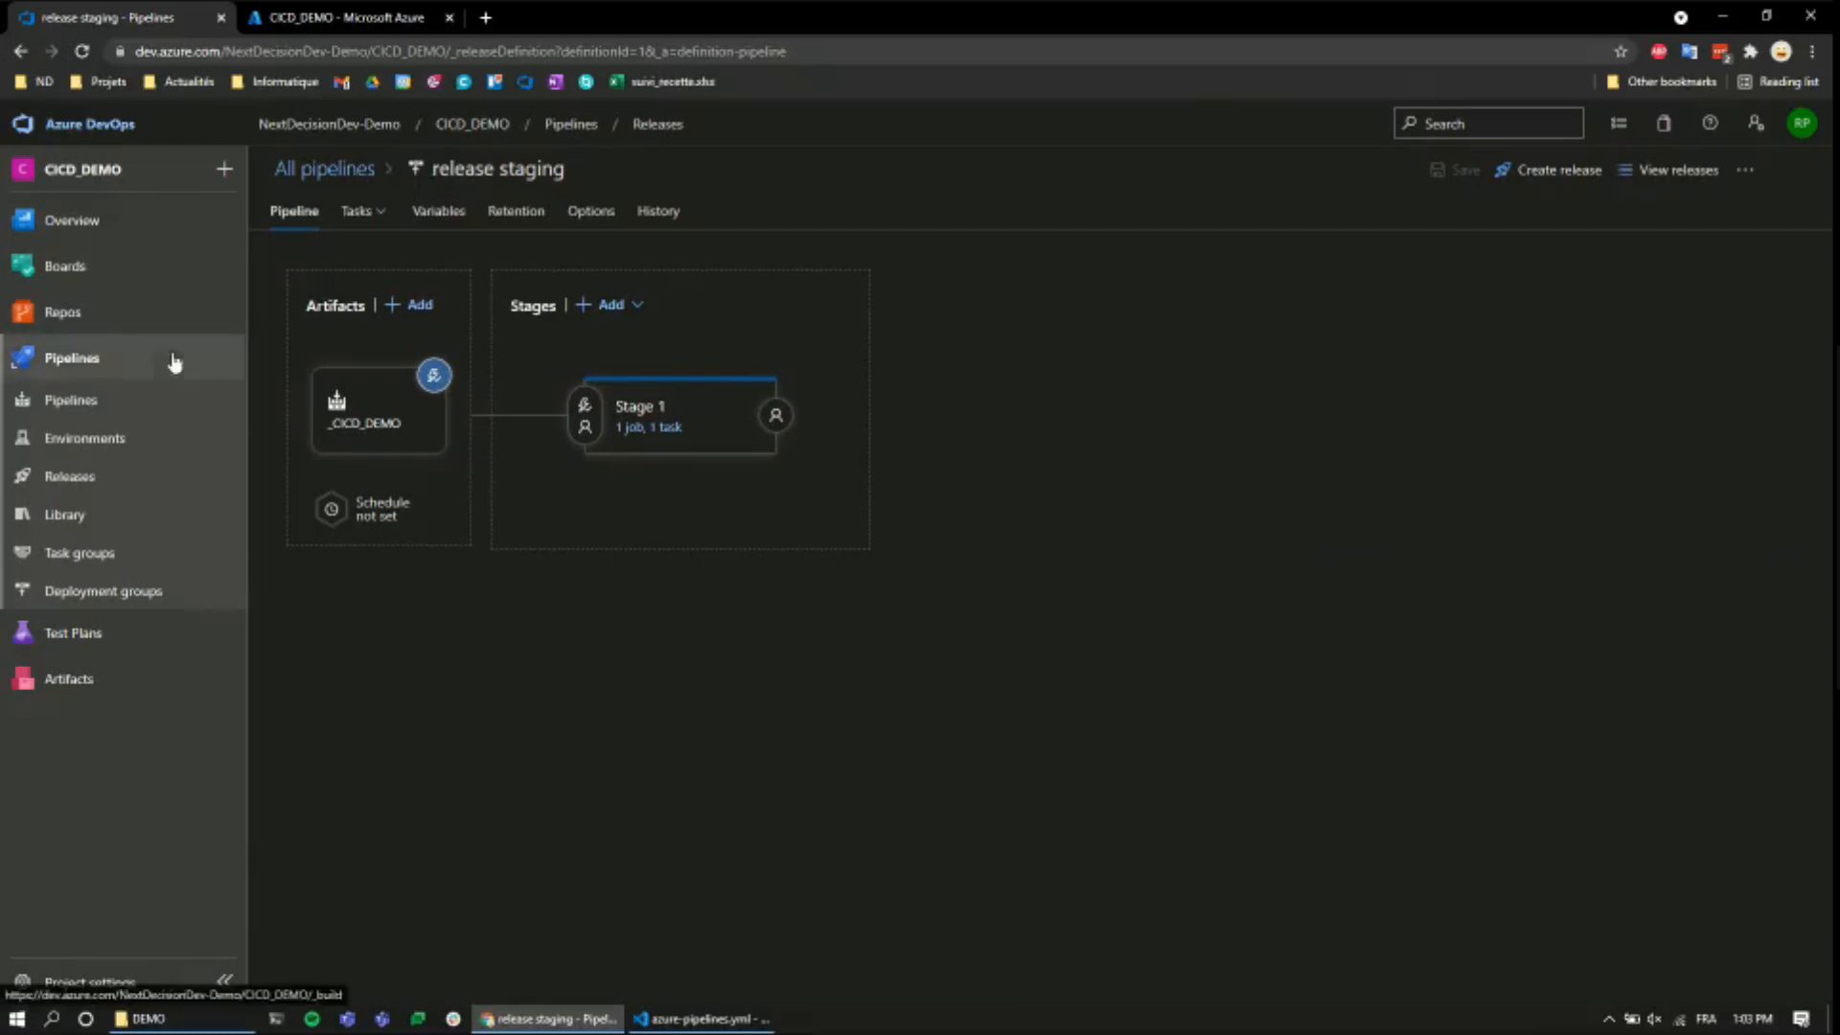
- Check the releases list for the release staging pipeline, and switch back to the CICD_DEMO project in Visual Studio Code
{"action": "left_click", "coordinate": [106, 479]}
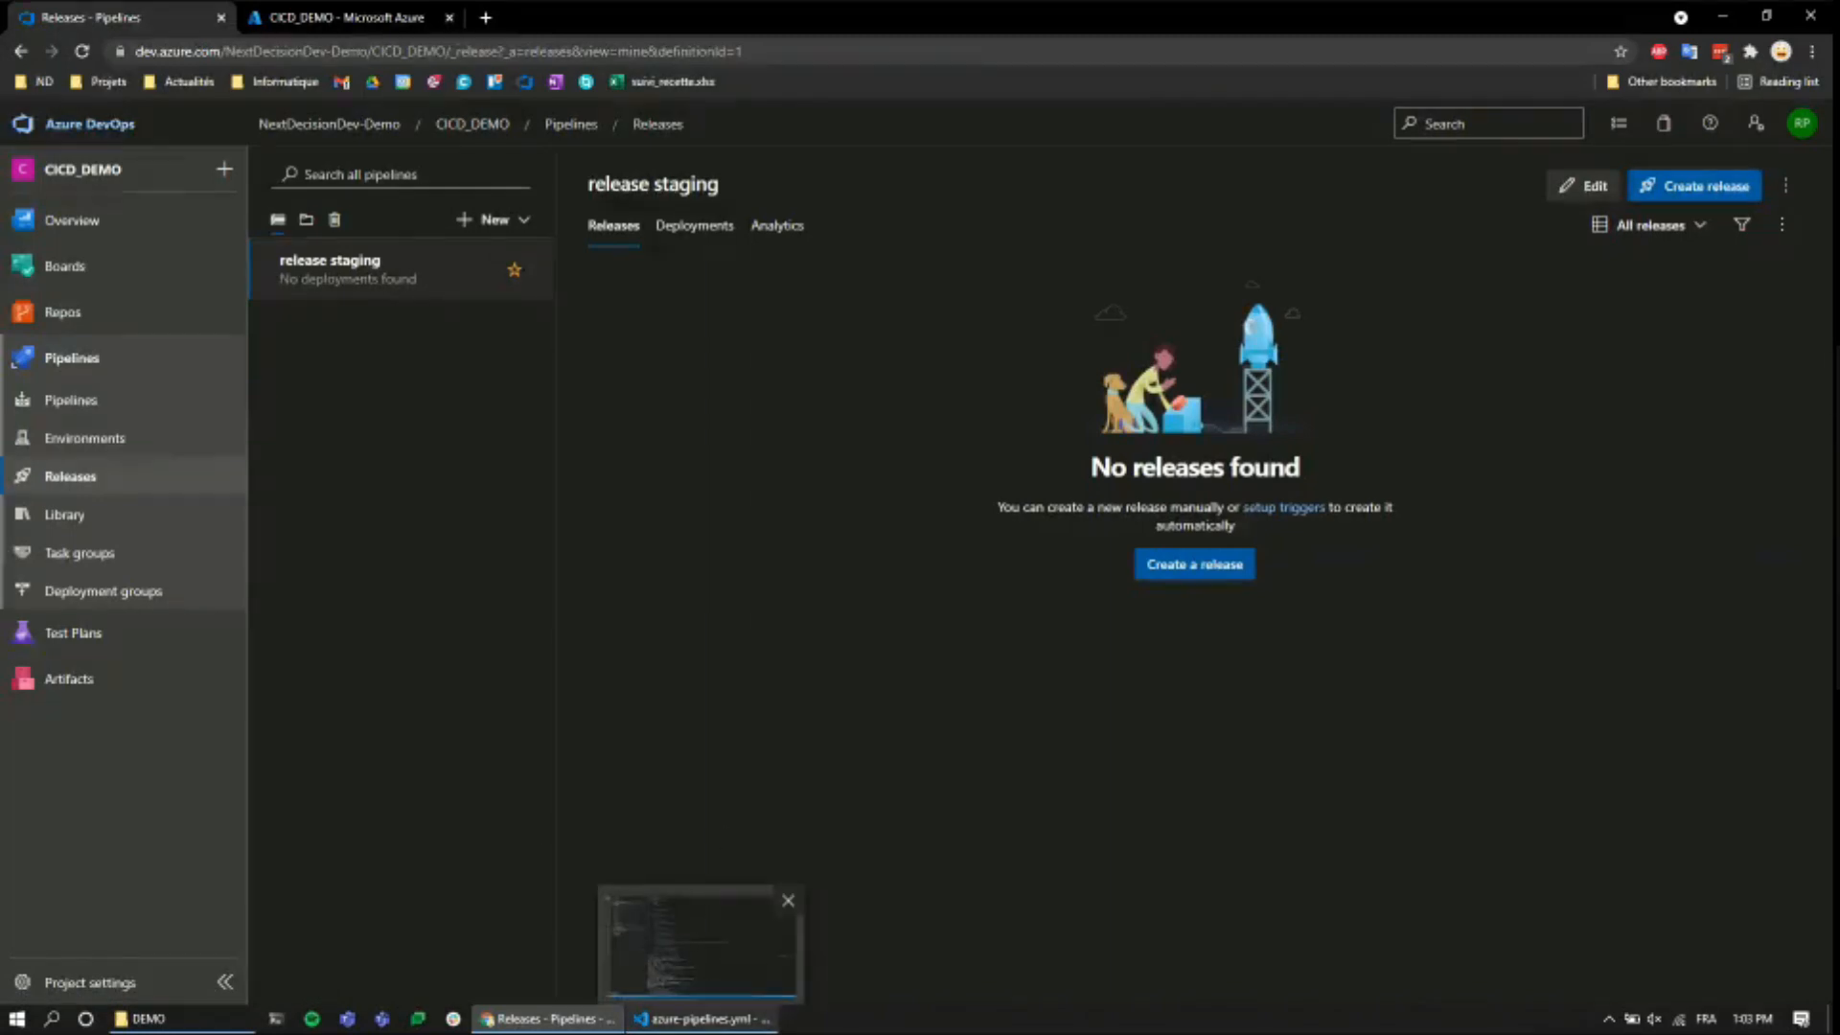
{"action": "left_click", "coordinate": [699, 1019]}
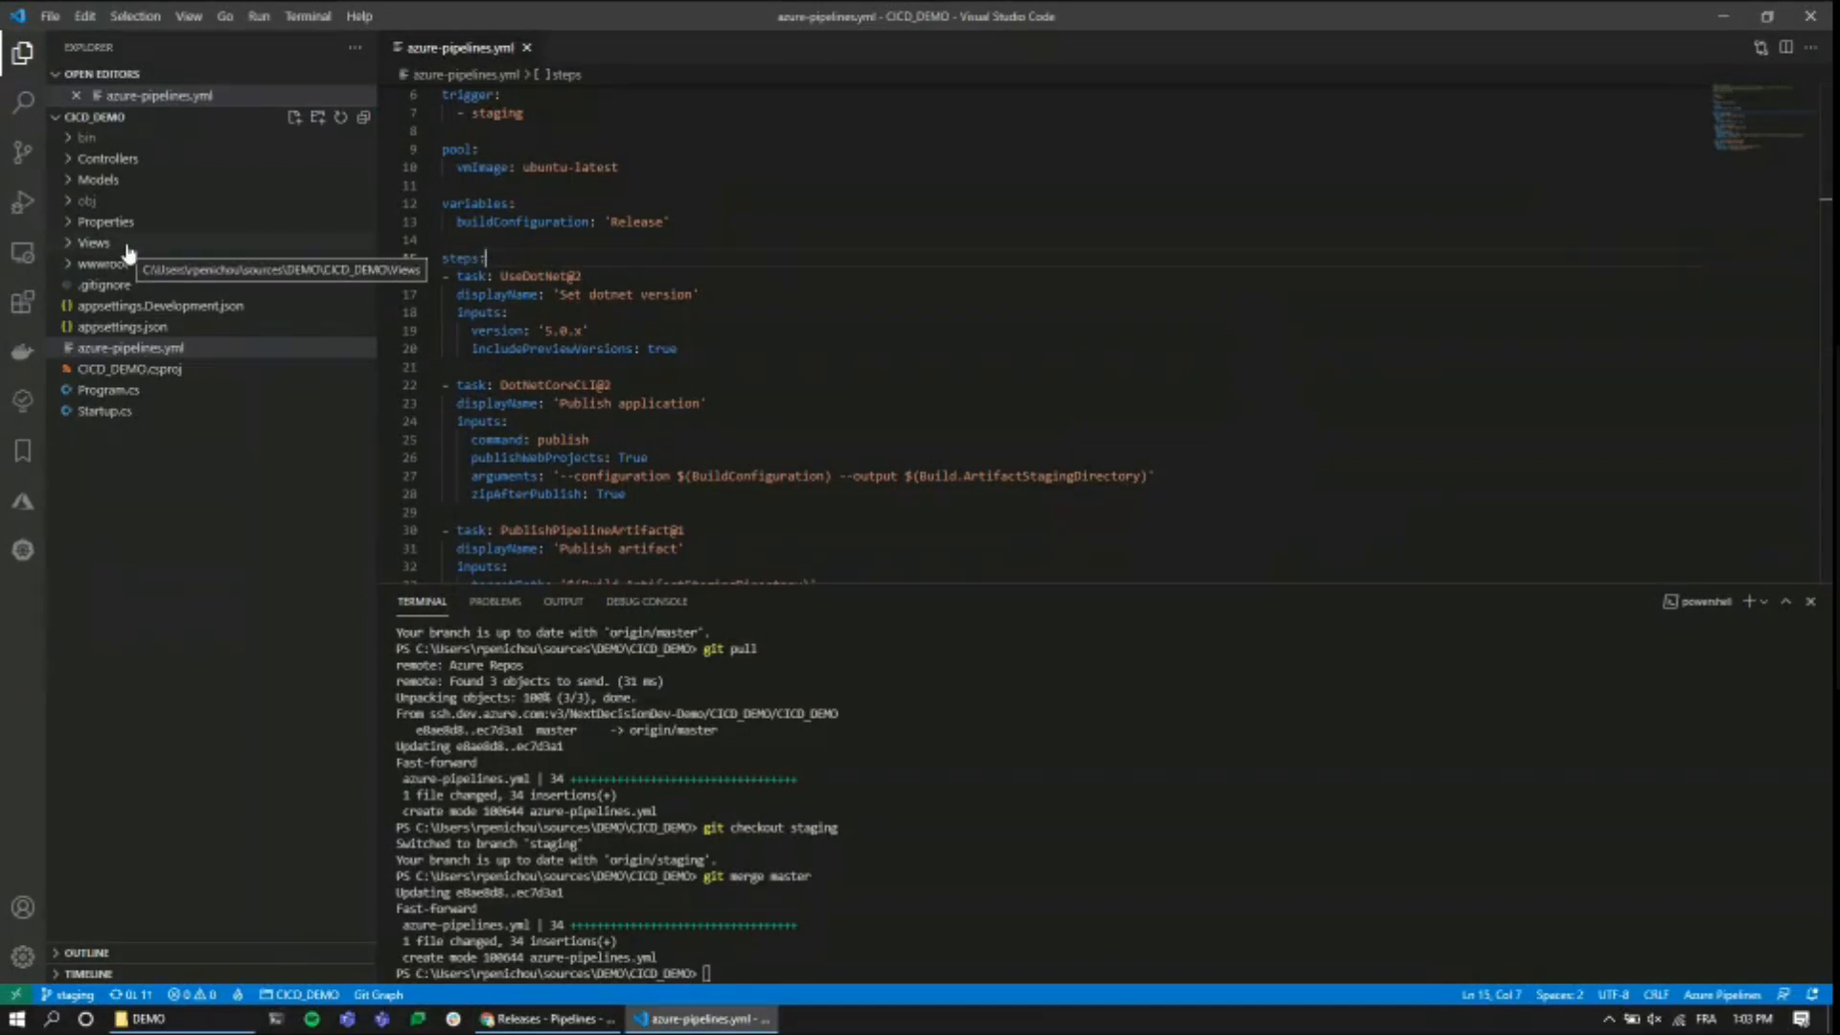
- In Views/Home/Index.cshtml, replace the paragraph text under the Welcome heading with "Demo : modification sur staging" and save the file
{"action": "left_click", "coordinate": [128, 247]}
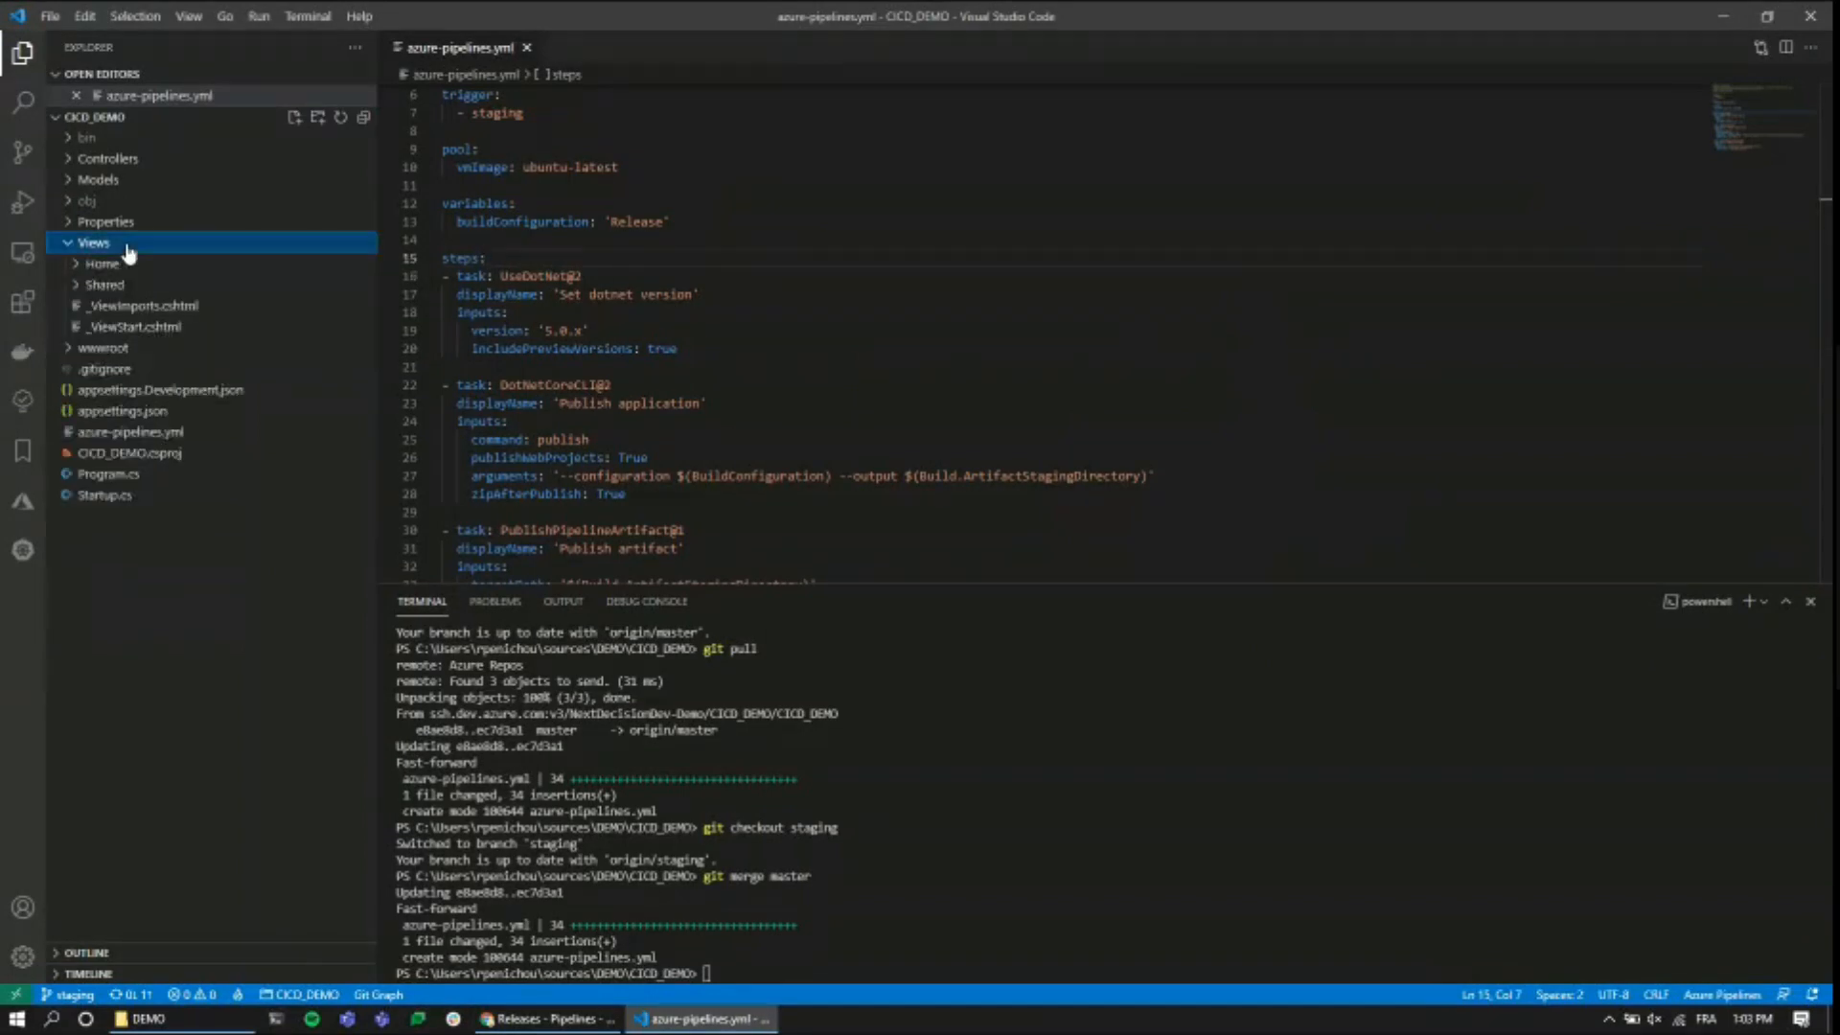
{"action": "left_click", "coordinate": [166, 273]}
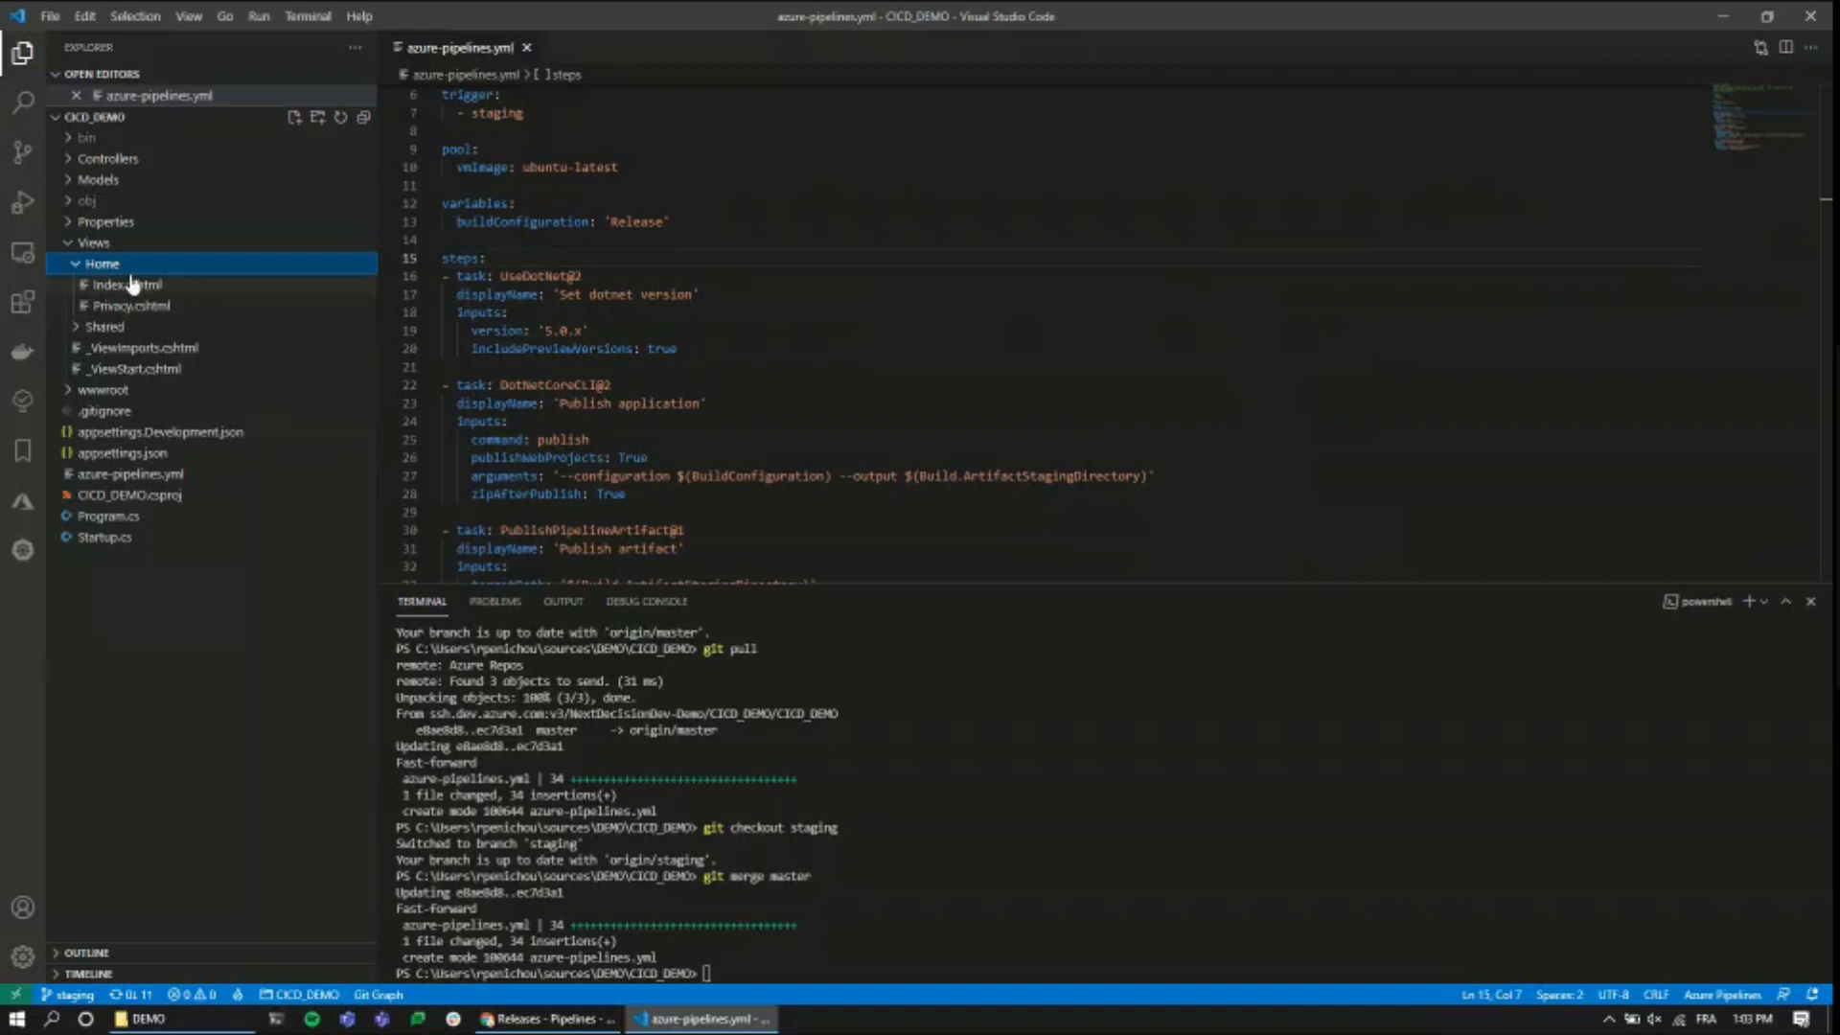
{"action": "left_click", "coordinate": [132, 285]}
{"action": "left_click_drag", "start_coordinate": [499, 203], "coordinate": [1236, 206]}
{"action": "key", "text": "BackSpace"}
{"action": "type", "text": "Demo sur mo"}
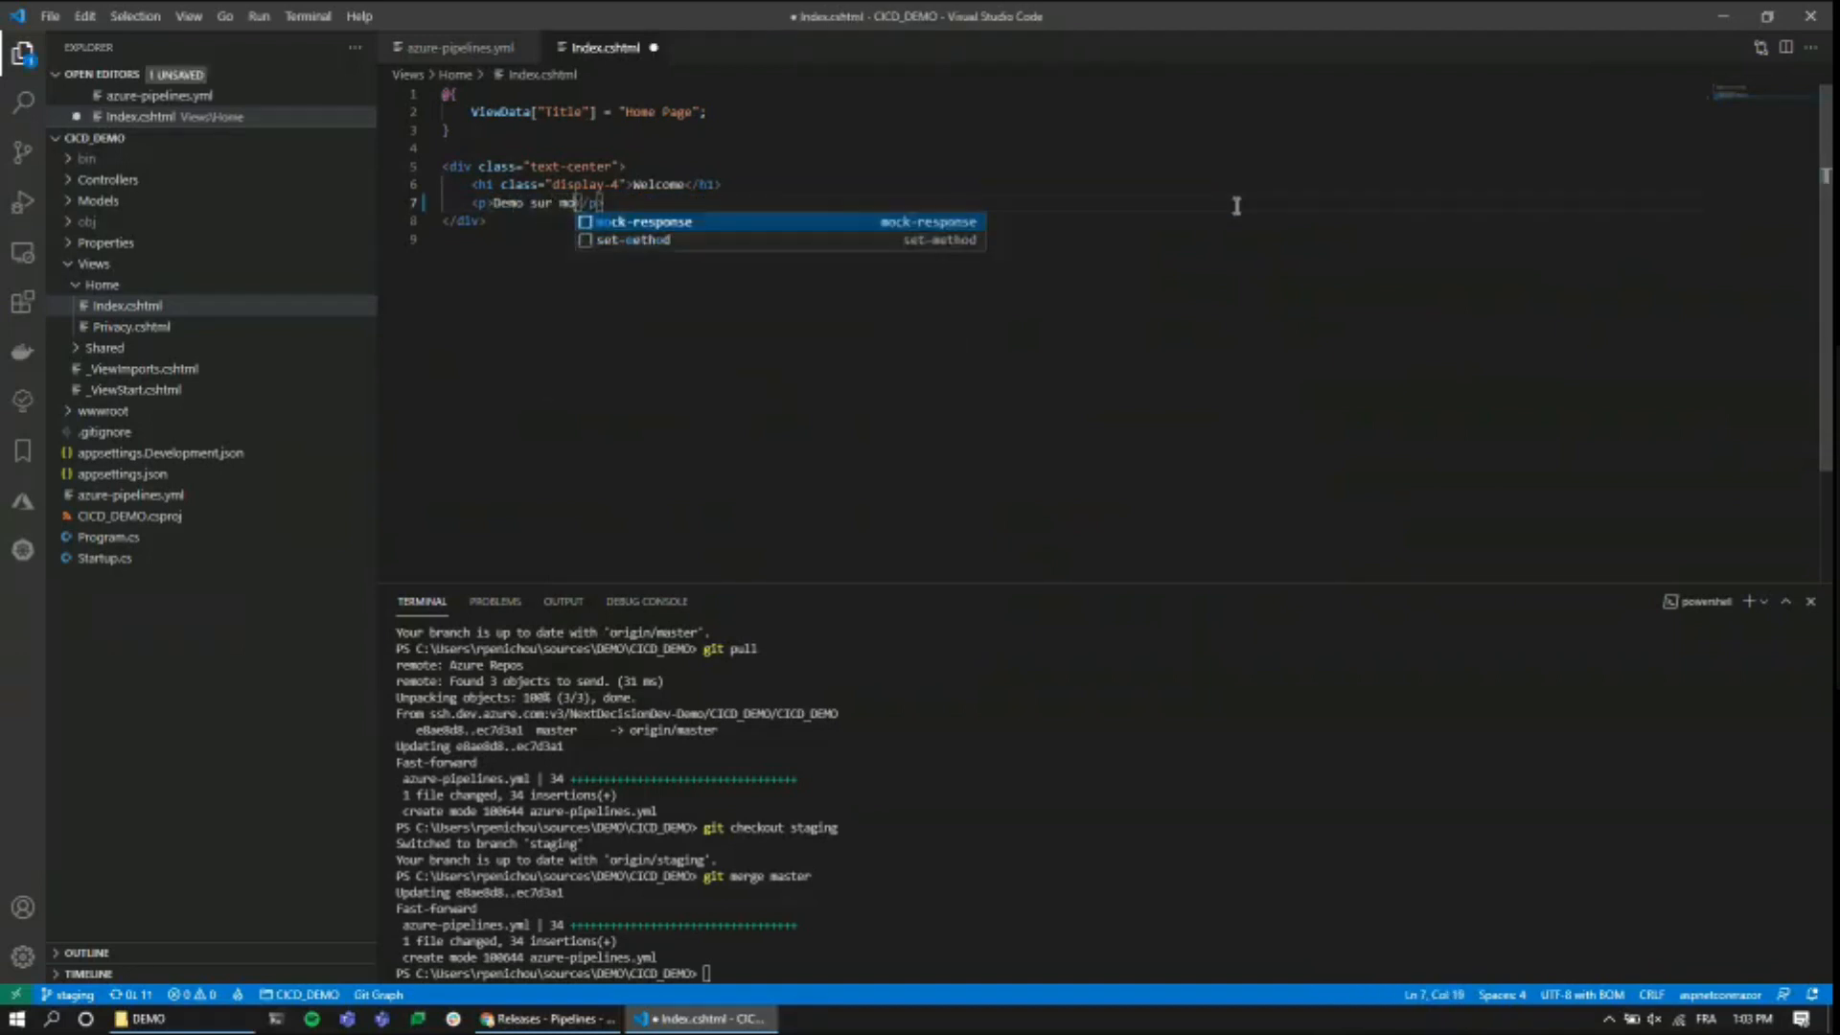
{"action": "type", "text": "dification sur staging"}
{"action": "double_click", "coordinate": [542, 206]}
{"action": "key", "text": "BackSpace"}
{"action": "type", "text": ":"}
{"action": "left_click", "coordinate": [443, 239]}
{"action": "key", "text": "ctrl+s"}
- Stage all changes on the staging branch with git add in the terminal
{"action": "left_click", "coordinate": [975, 693]}
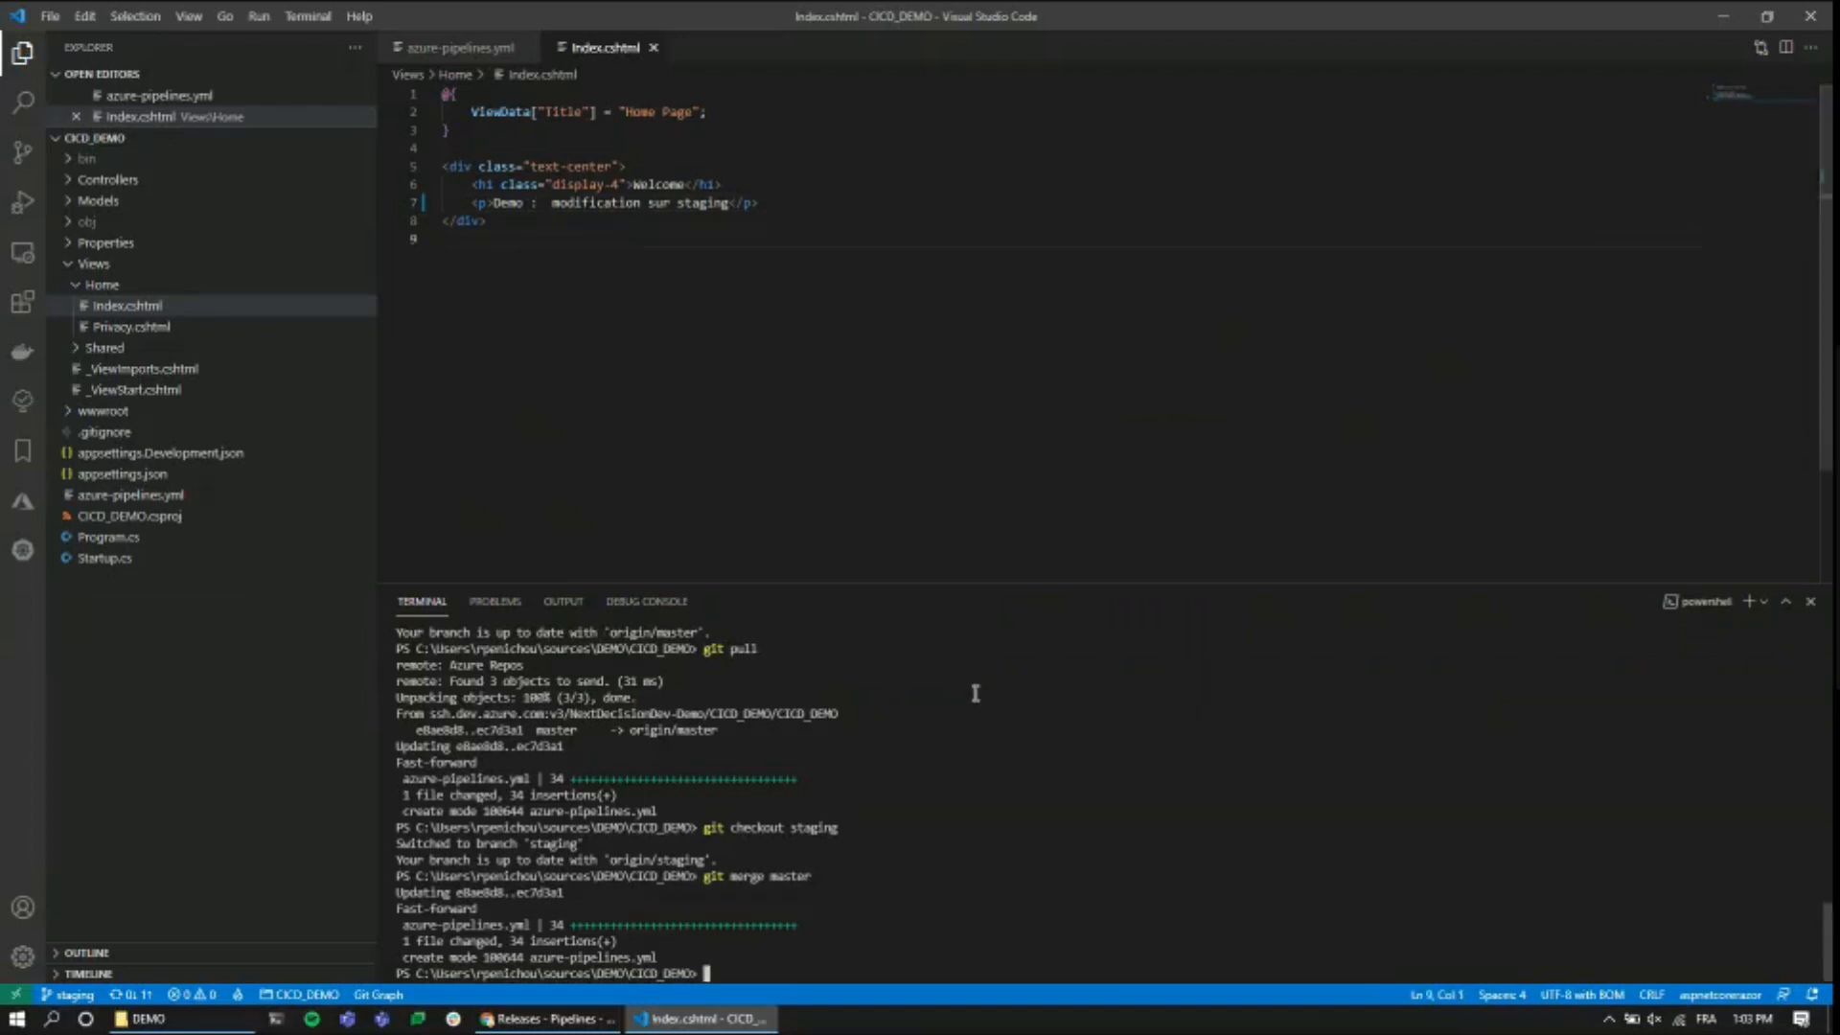
{"action": "type", "text": "git add "}
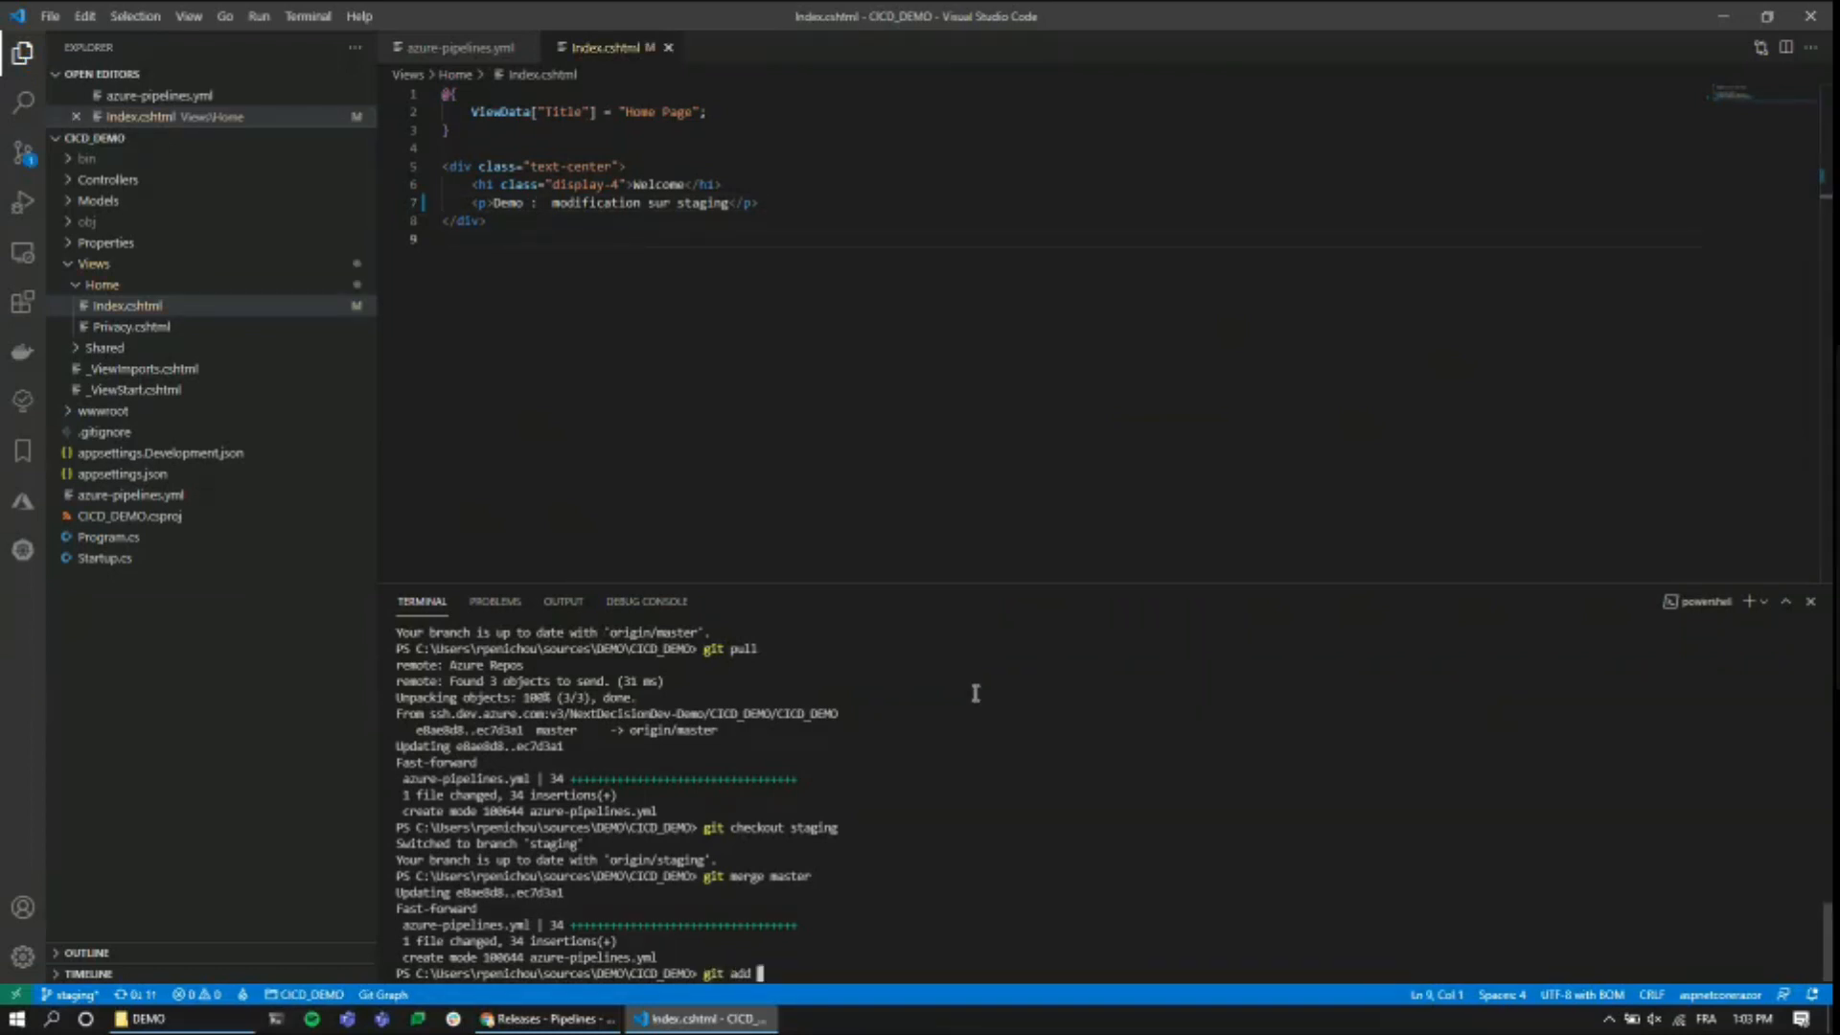
{"action": "type", "text": "."}
{"action": "key", "text": "Return"}
{"action": "type", "text": "git commit -m '"}
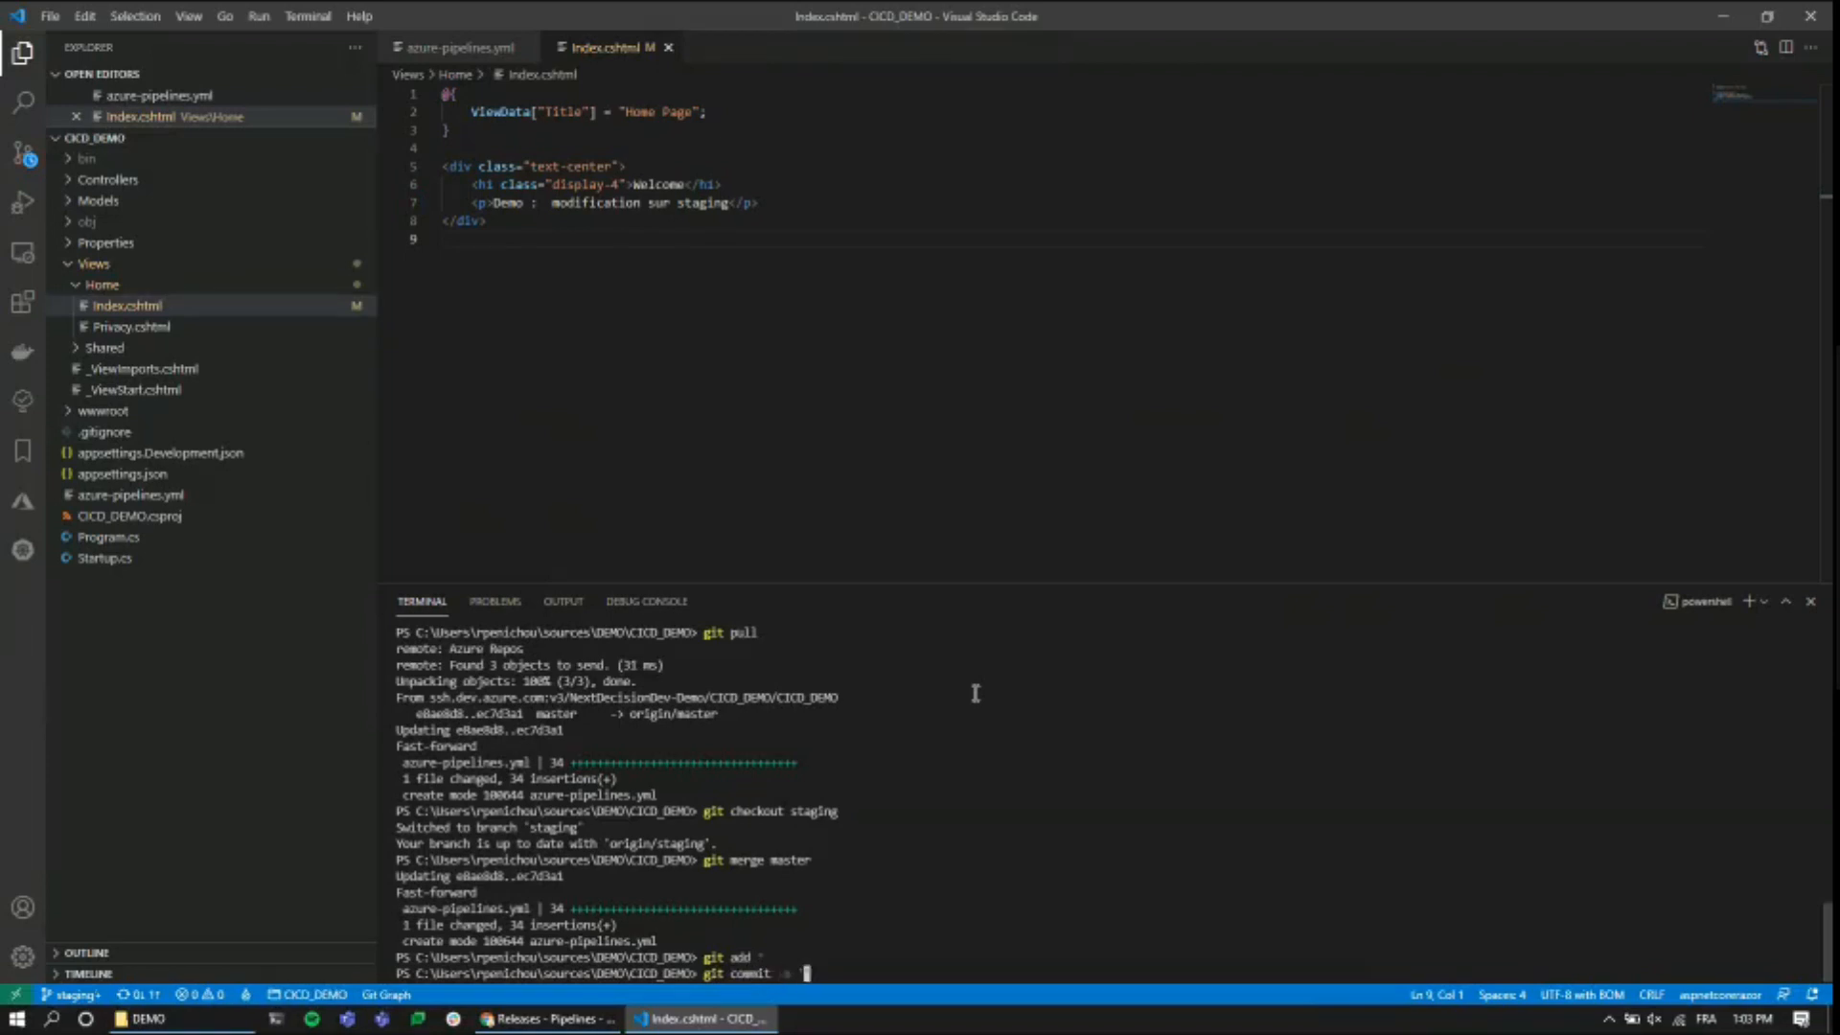
{"action": "type", "text": "Change Index.html"}
{"action": "key", "text": "Escape"}
{"action": "type", "text": ";"}
{"action": "key", "text": "BackSpace"}
- Commit the staged change with the message 'change index.html' and push the staging branch
{"action": "key", "text": "Up"}
{"action": "key", "text": "BackSpace"}
{"action": "key", "text": "BackSpace"}
{"action": "key", "text": "BackSpace"}
{"action": "key", "text": "BackSpace"}
{"action": "key", "text": "BackSpace"}
{"action": "type", "text": "commit -m 'change index.html'"}
{"action": "key", "text": "Return"}
{"action": "type", "text": "git push"}
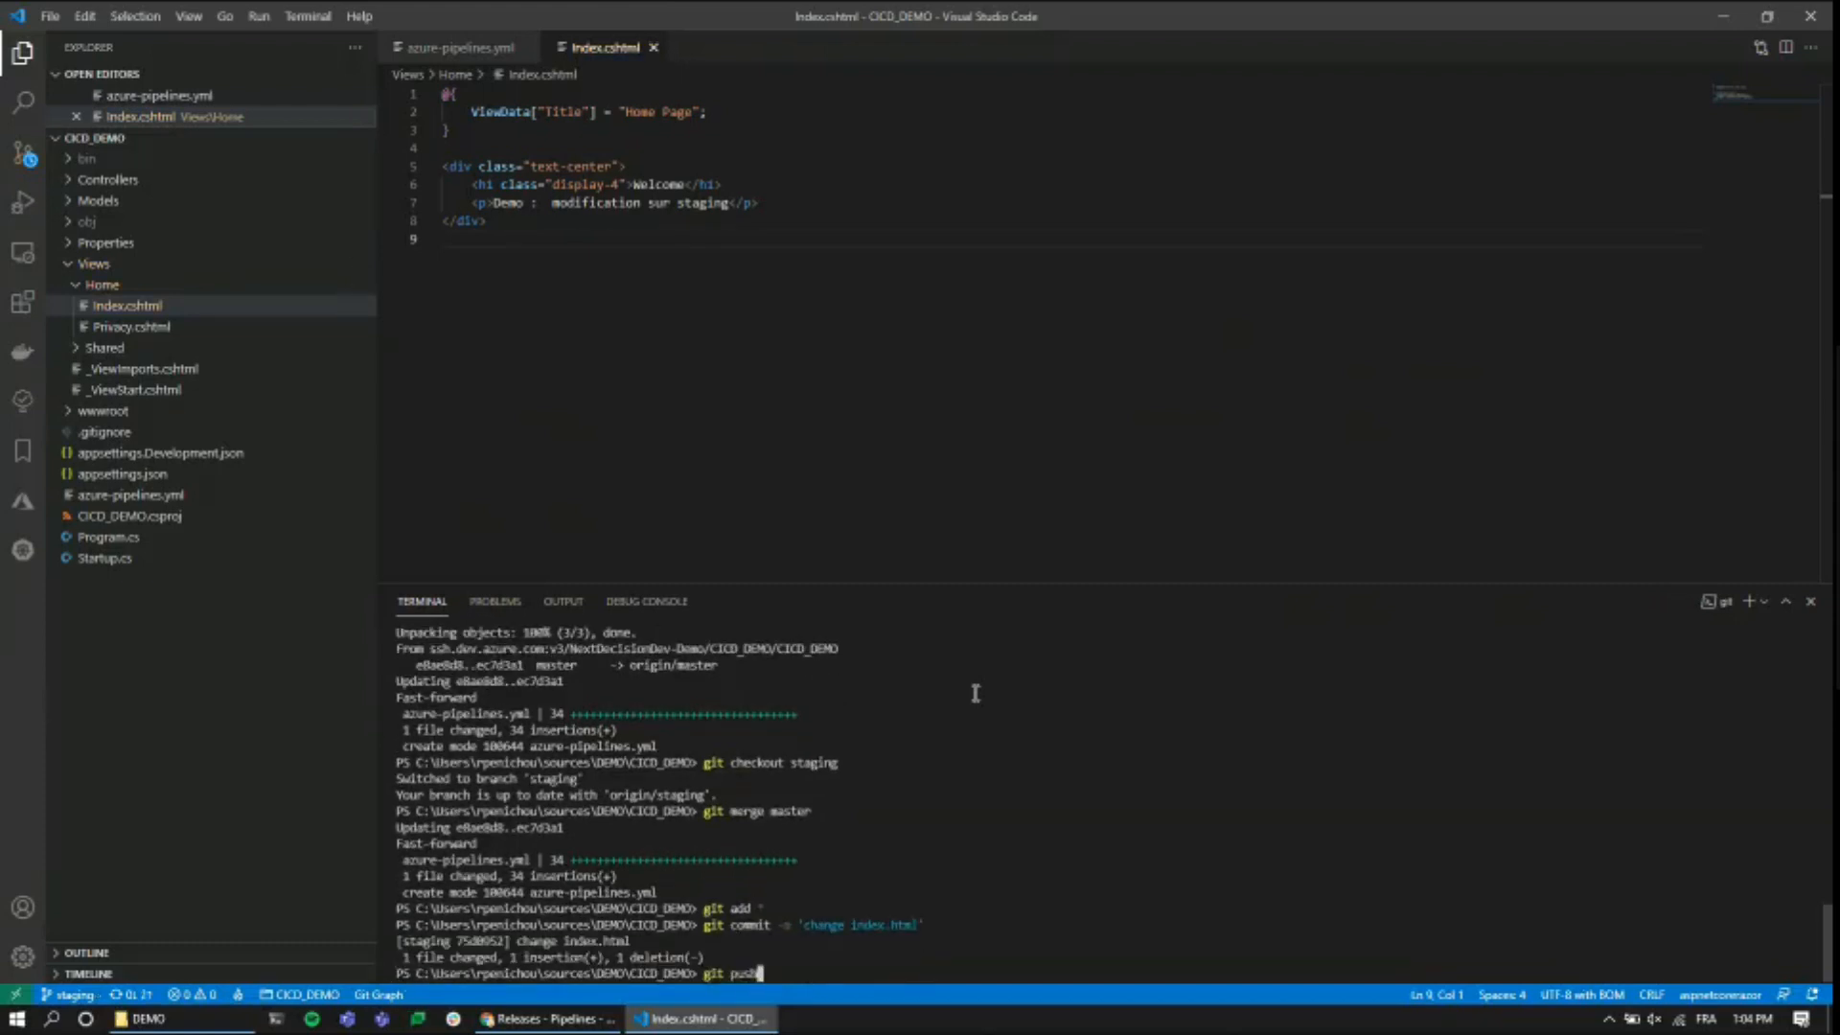
{"action": "key", "text": "Return"}
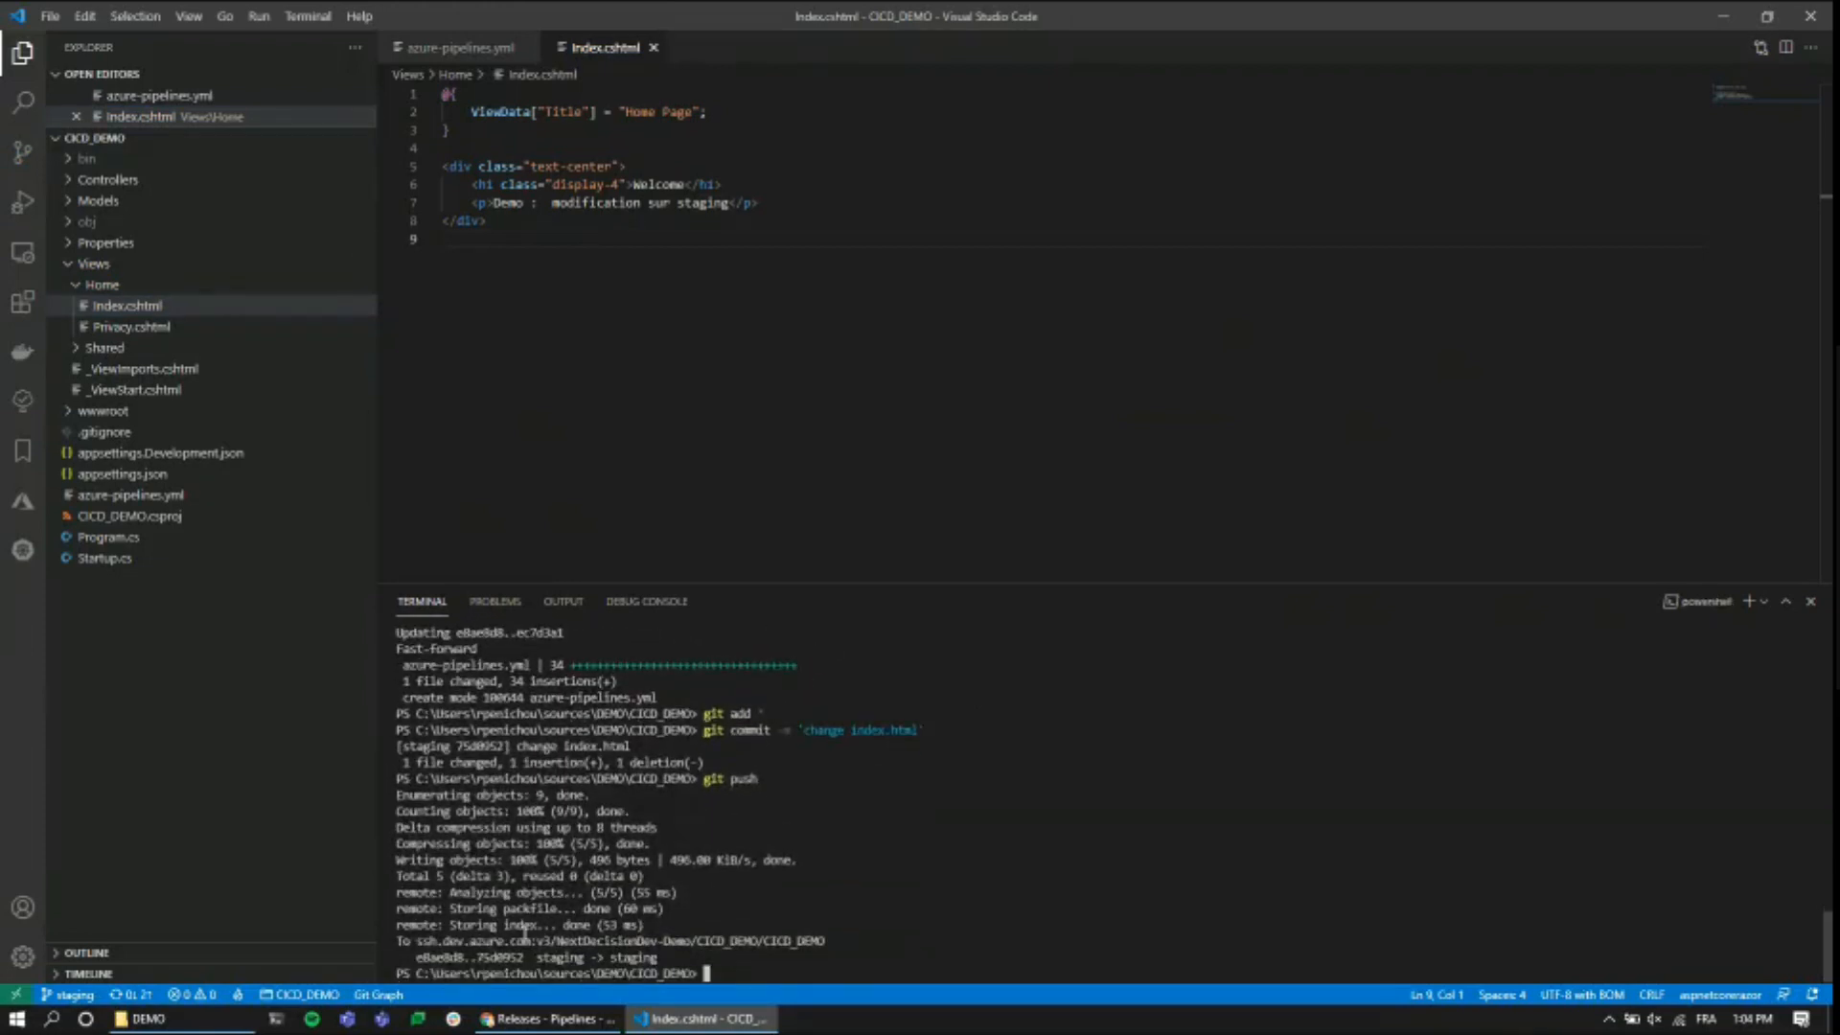
- Switch to Azure DevOps in the browser and follow the job log of the latest CICD_DEMO pipeline run
{"action": "key", "text": "alt+Tab"}
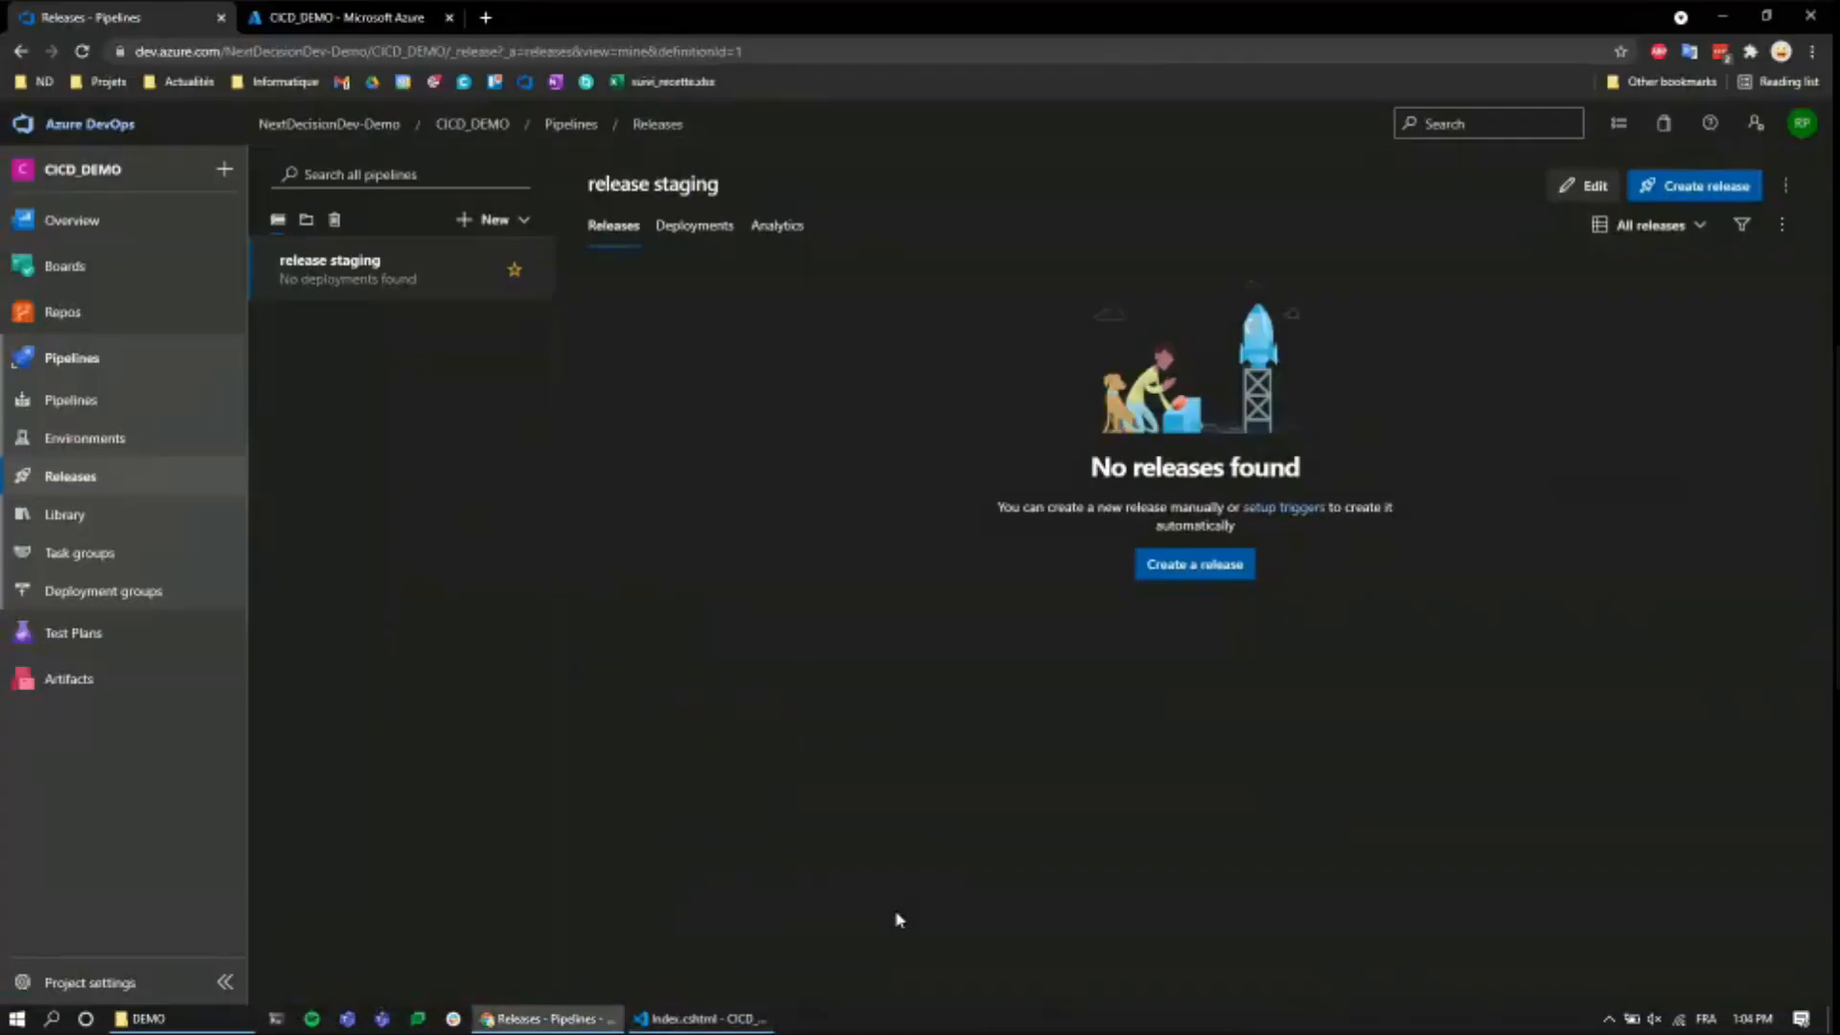
{"action": "left_click", "coordinate": [53, 400]}
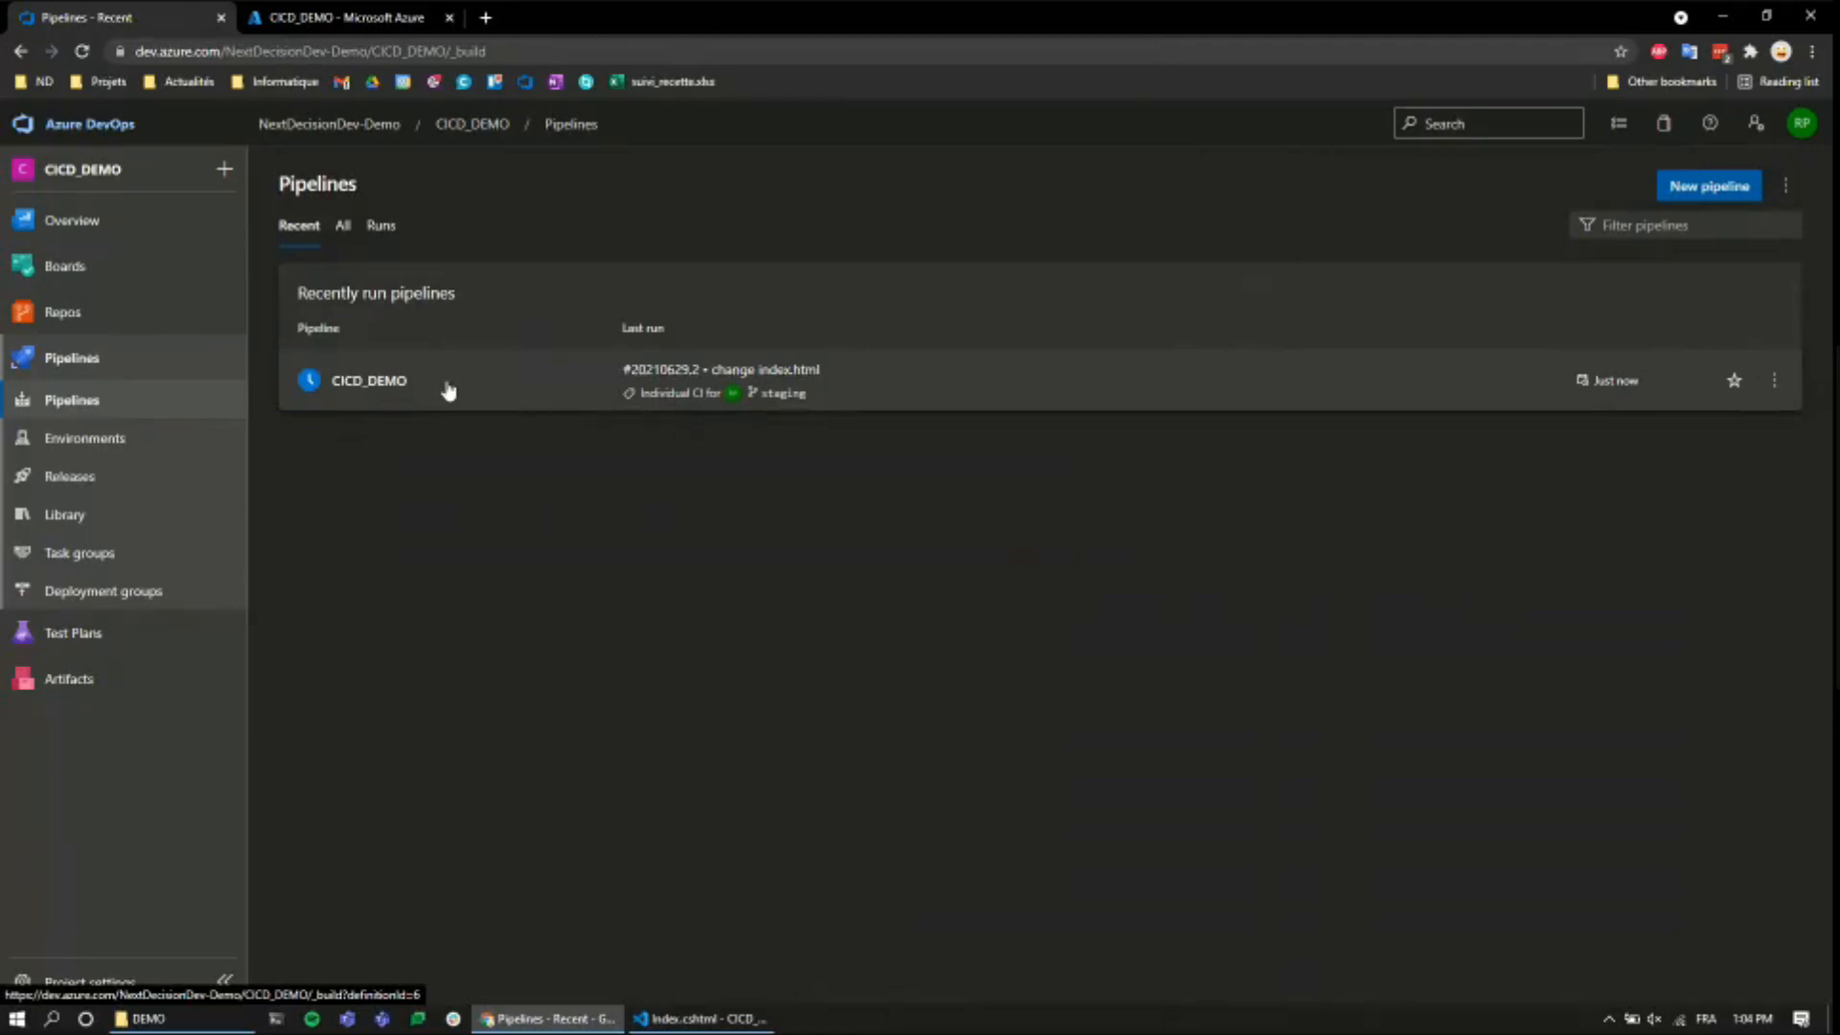
{"action": "left_click", "coordinate": [448, 389]}
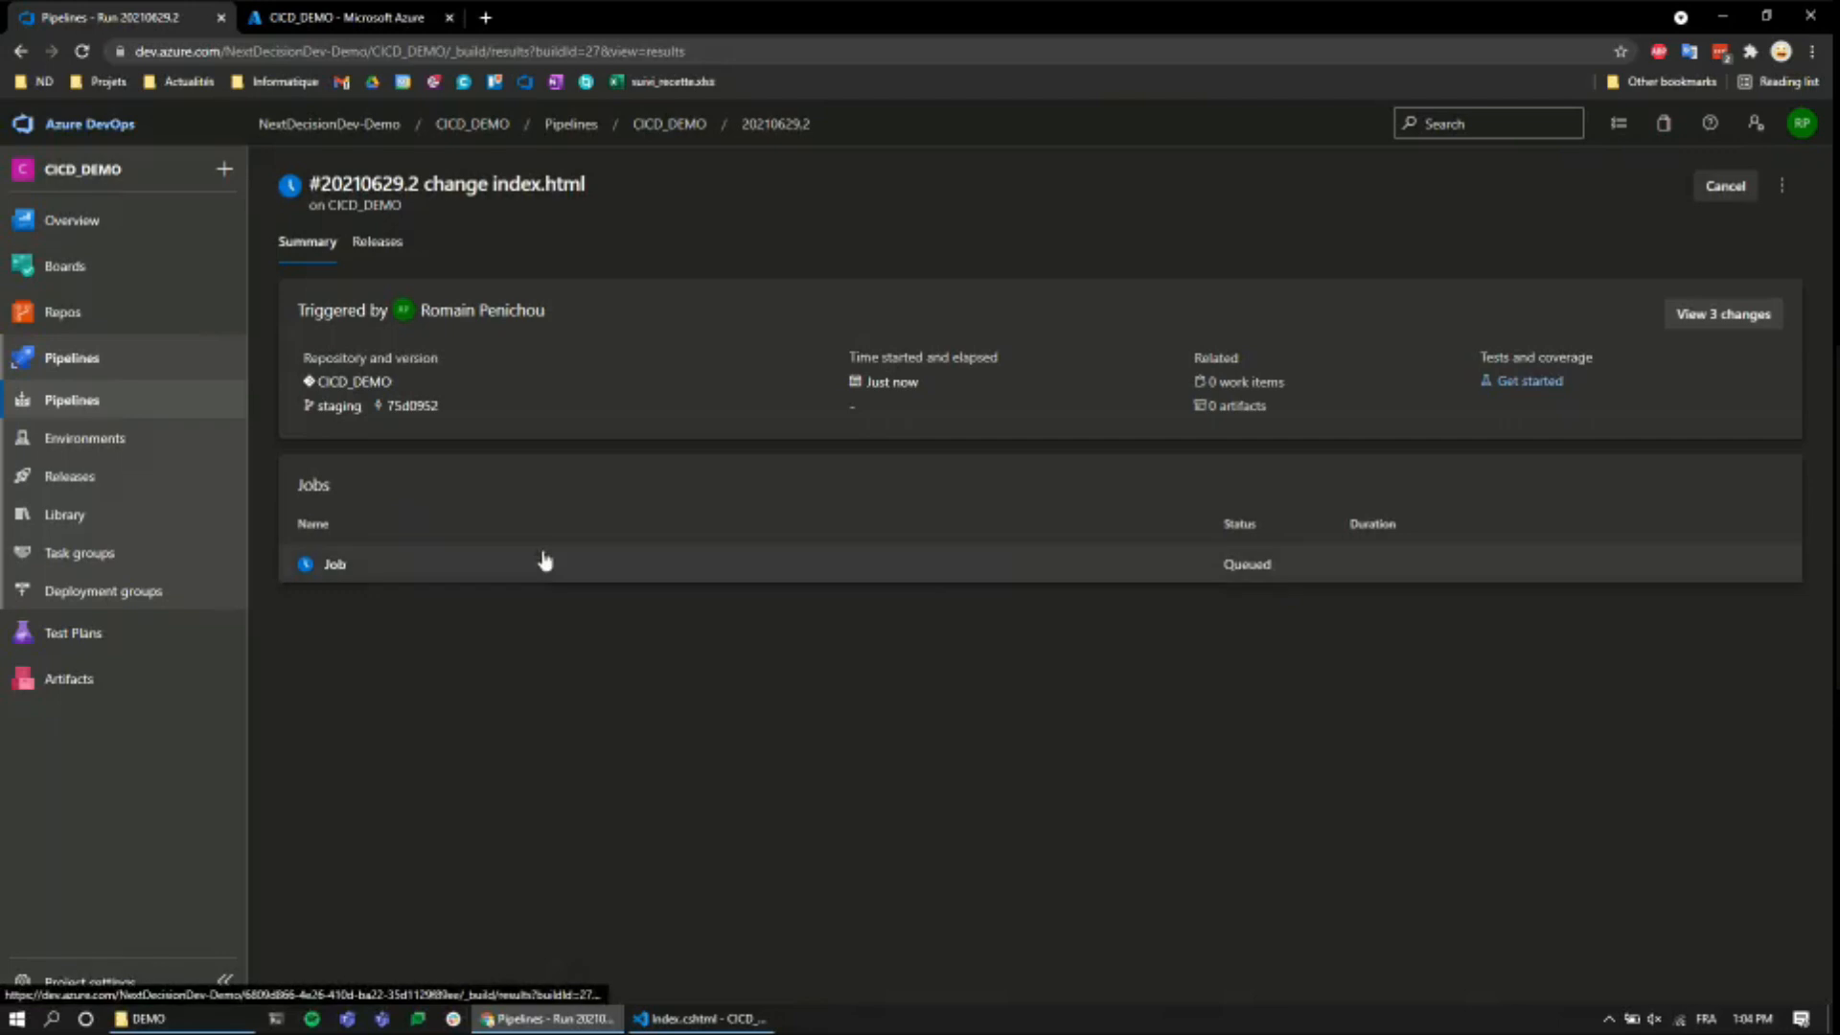
{"action": "left_click", "coordinate": [1234, 569]}
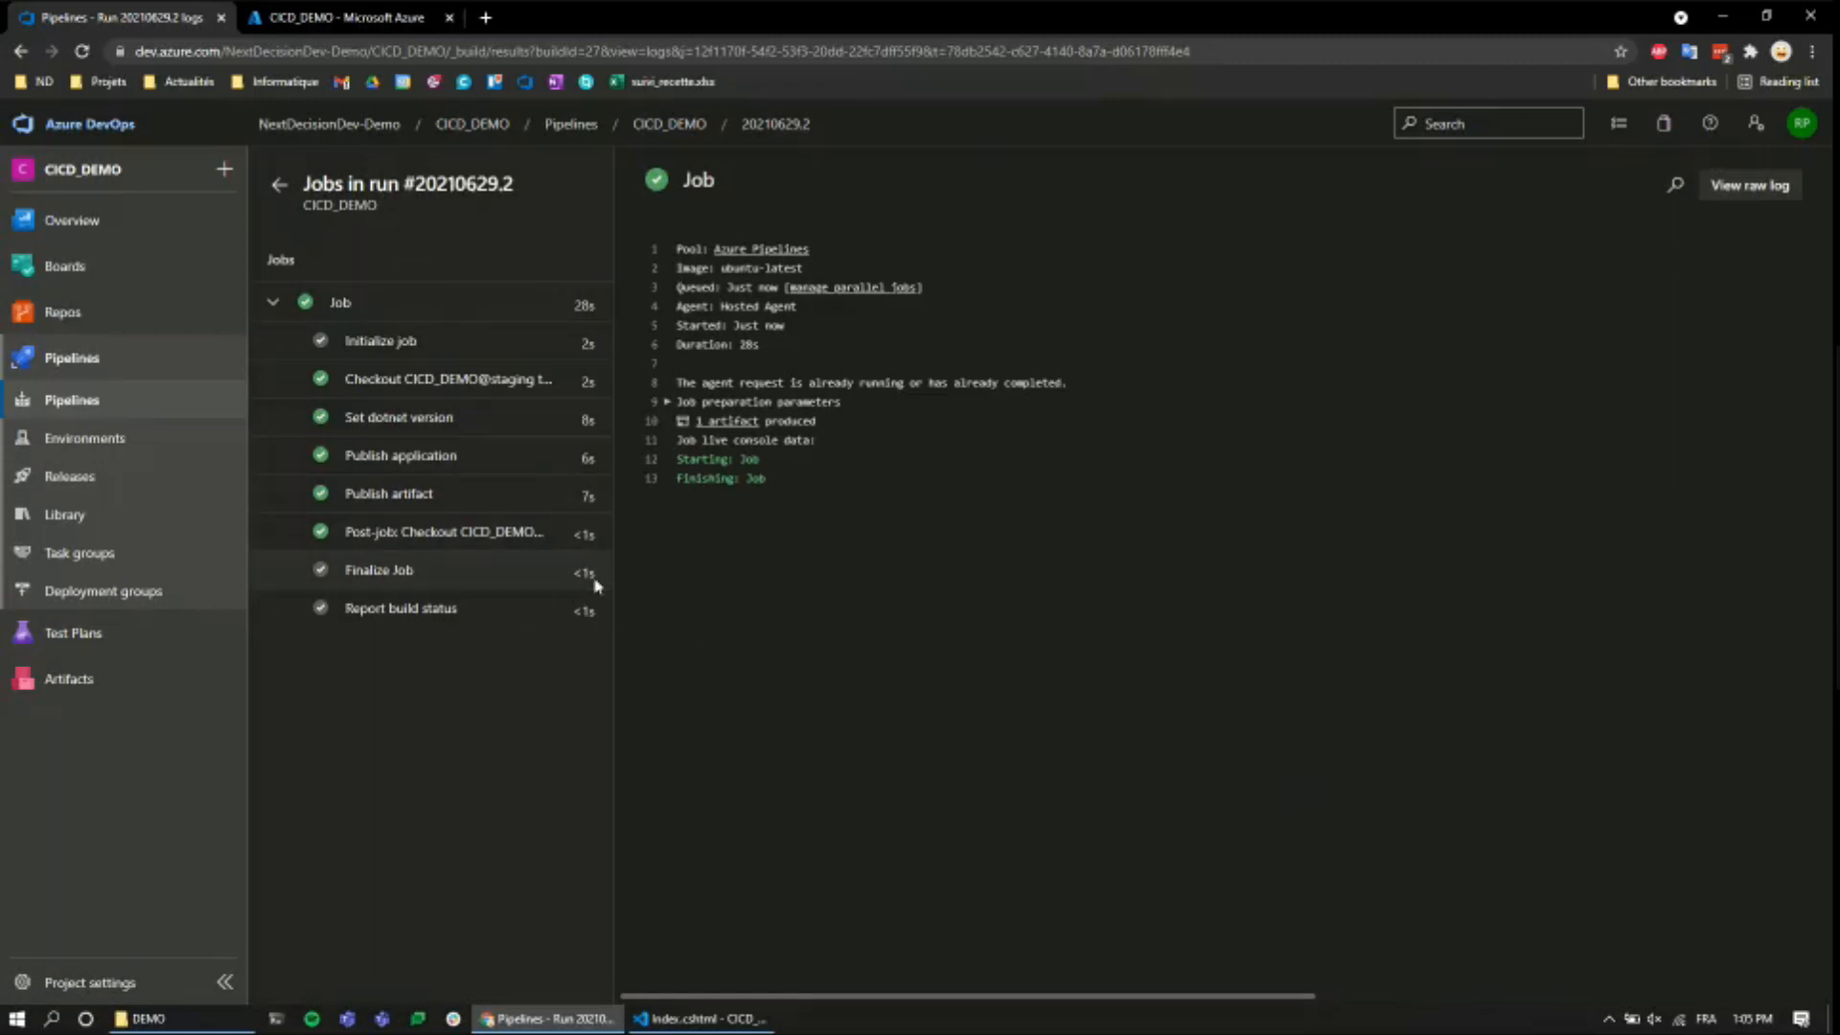
- Open Release-1 of the release staging pipeline and inspect the Stage 1 deployment details
{"action": "left_click", "coordinate": [86, 482]}
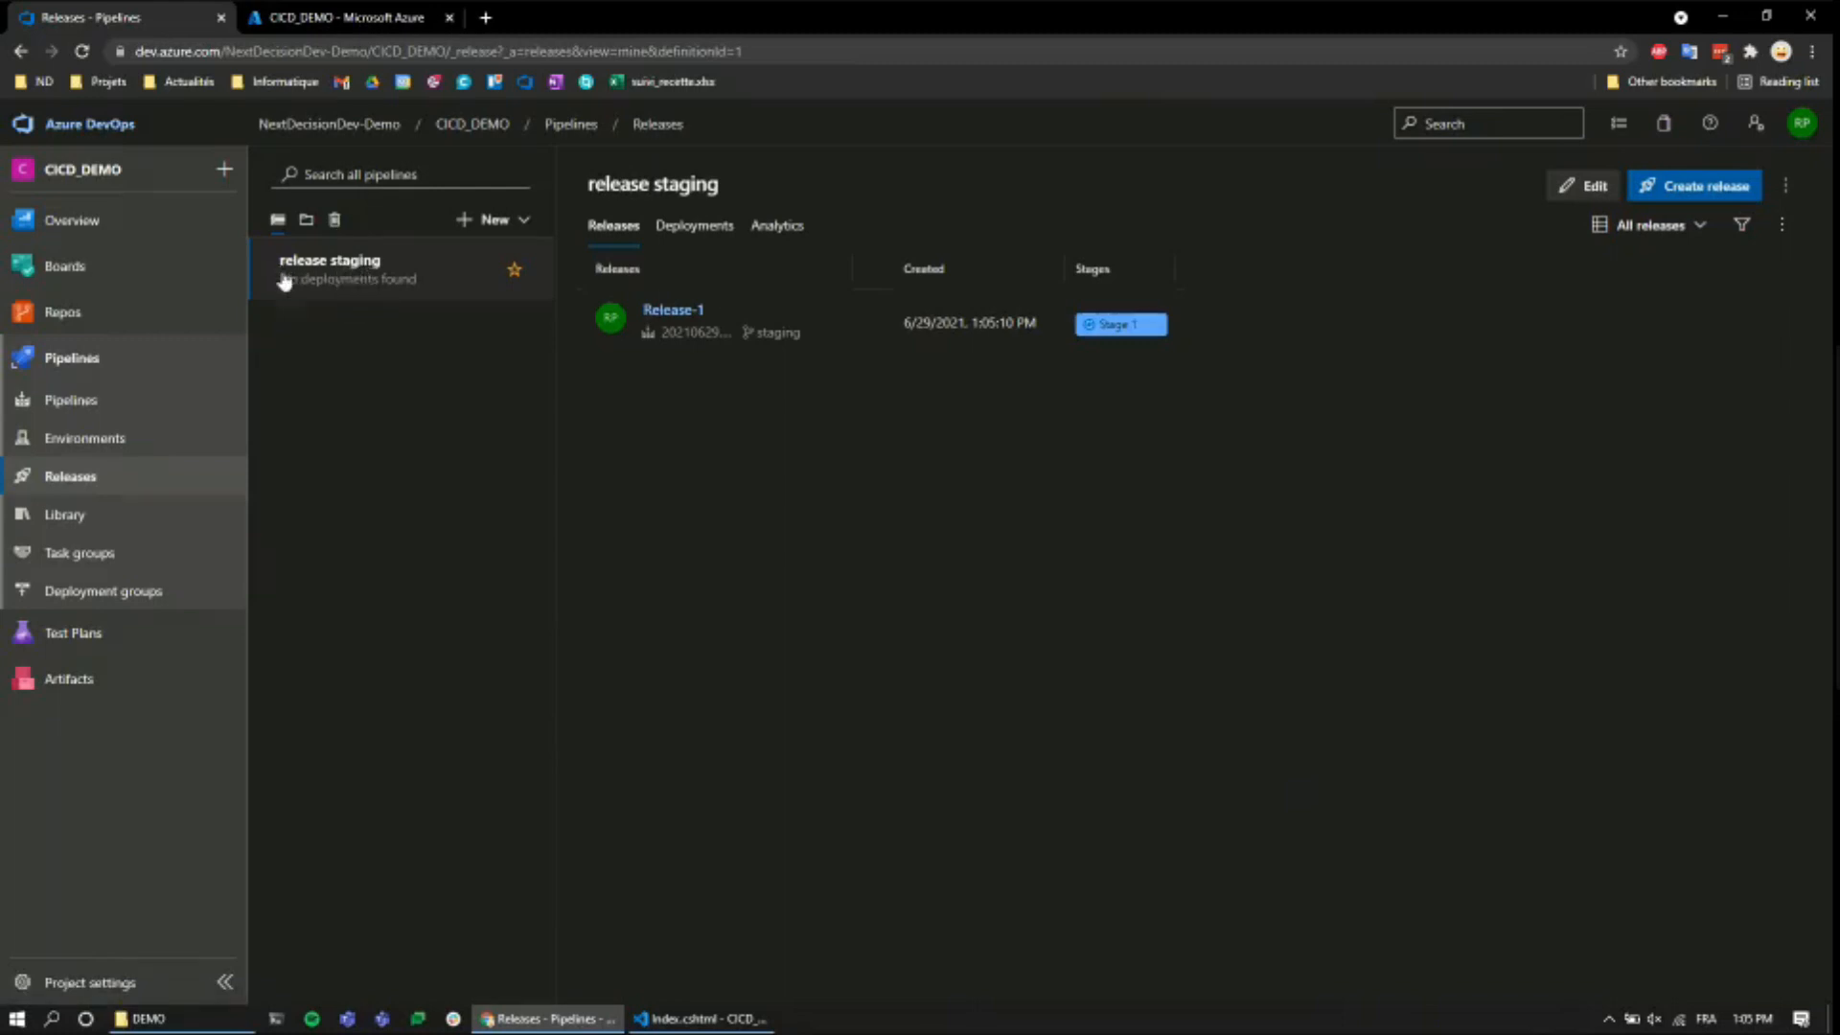
{"action": "left_click", "coordinate": [673, 310]}
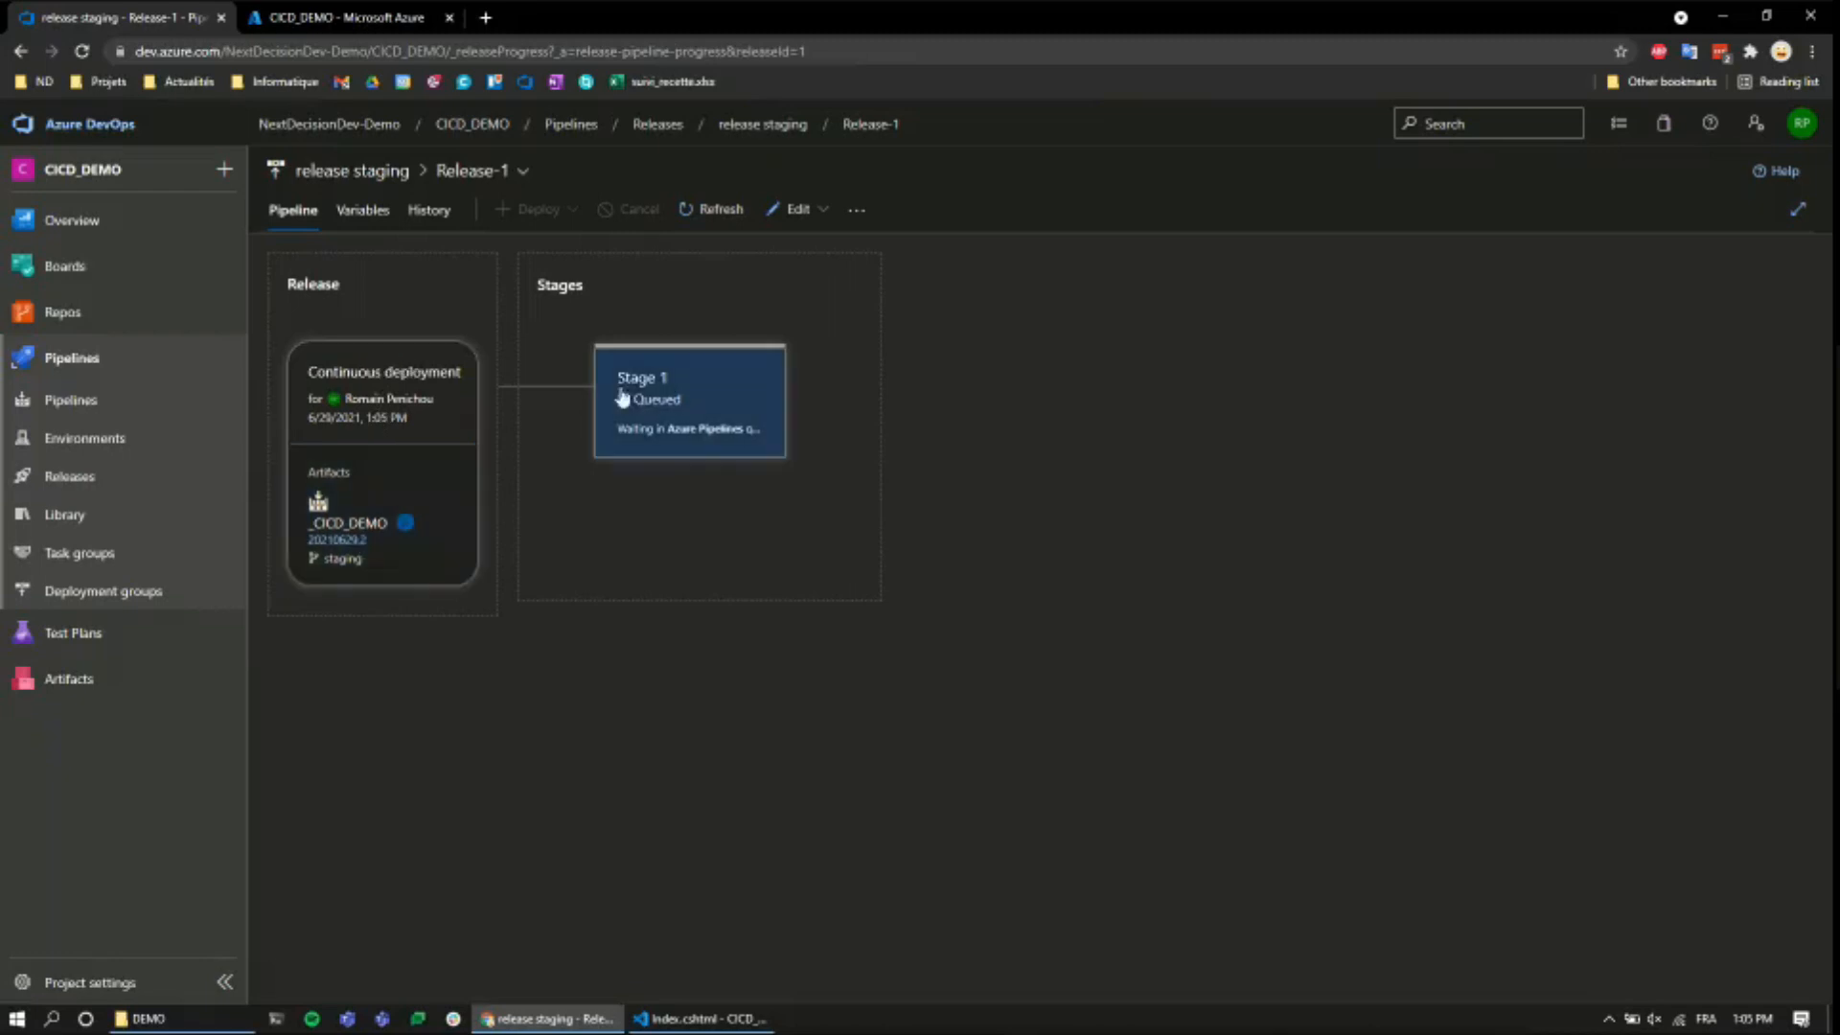
{"action": "mouse_move", "coordinate": [685, 417]}
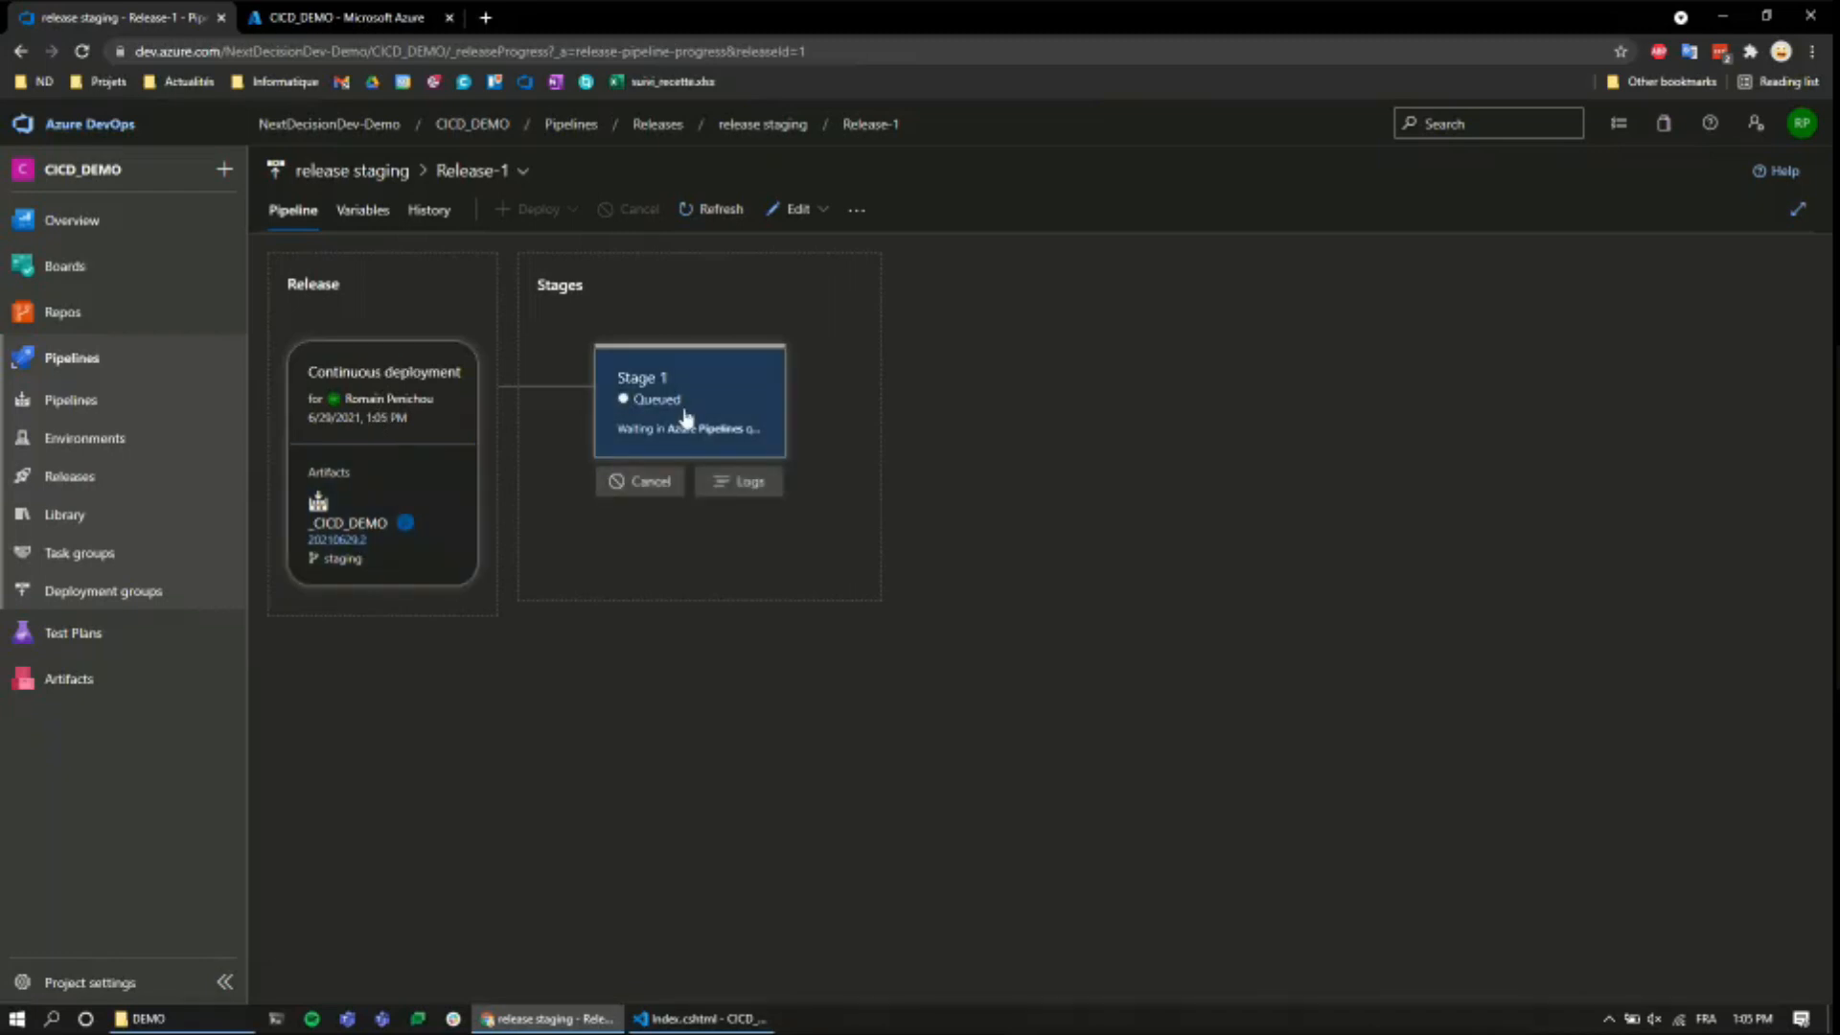
{"action": "left_click", "coordinate": [686, 417]}
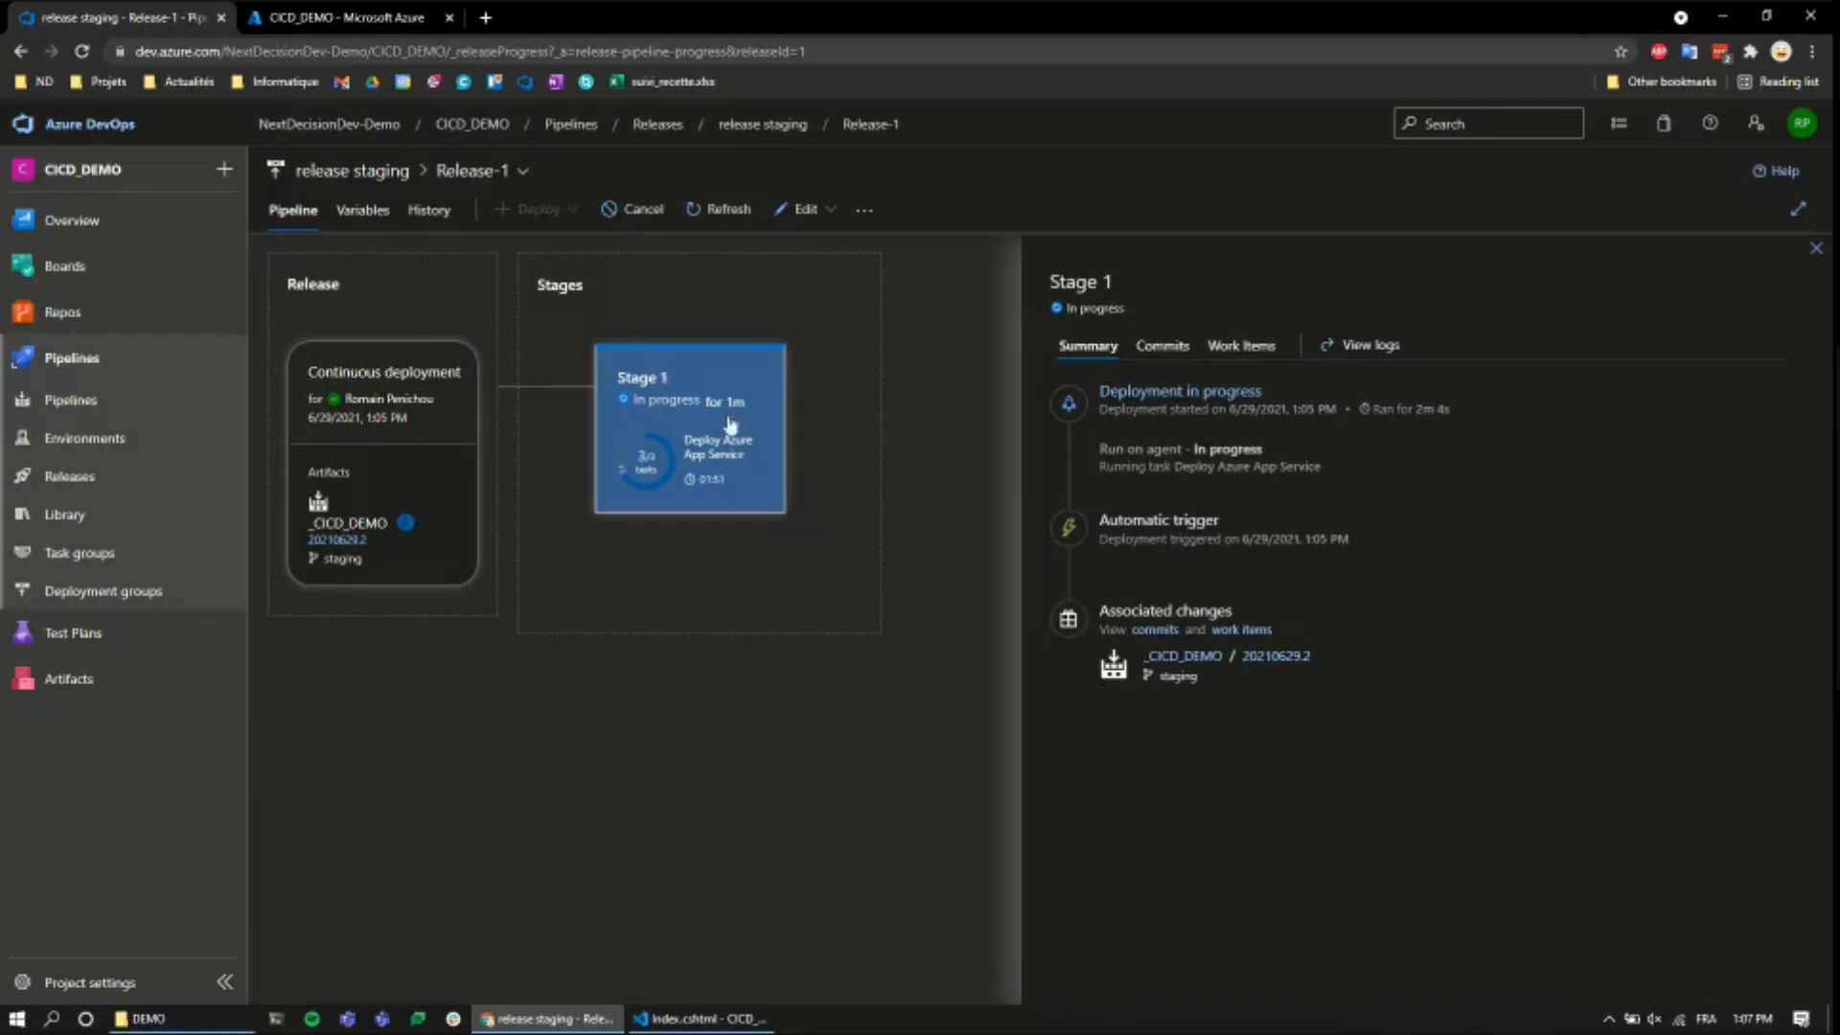
{"action": "mouse_move", "coordinate": [625, 371]}
- From the Stage 1 commits, view the file changes of the "change index.html" commit, and go back to the release
{"action": "left_click", "coordinate": [1178, 347]}
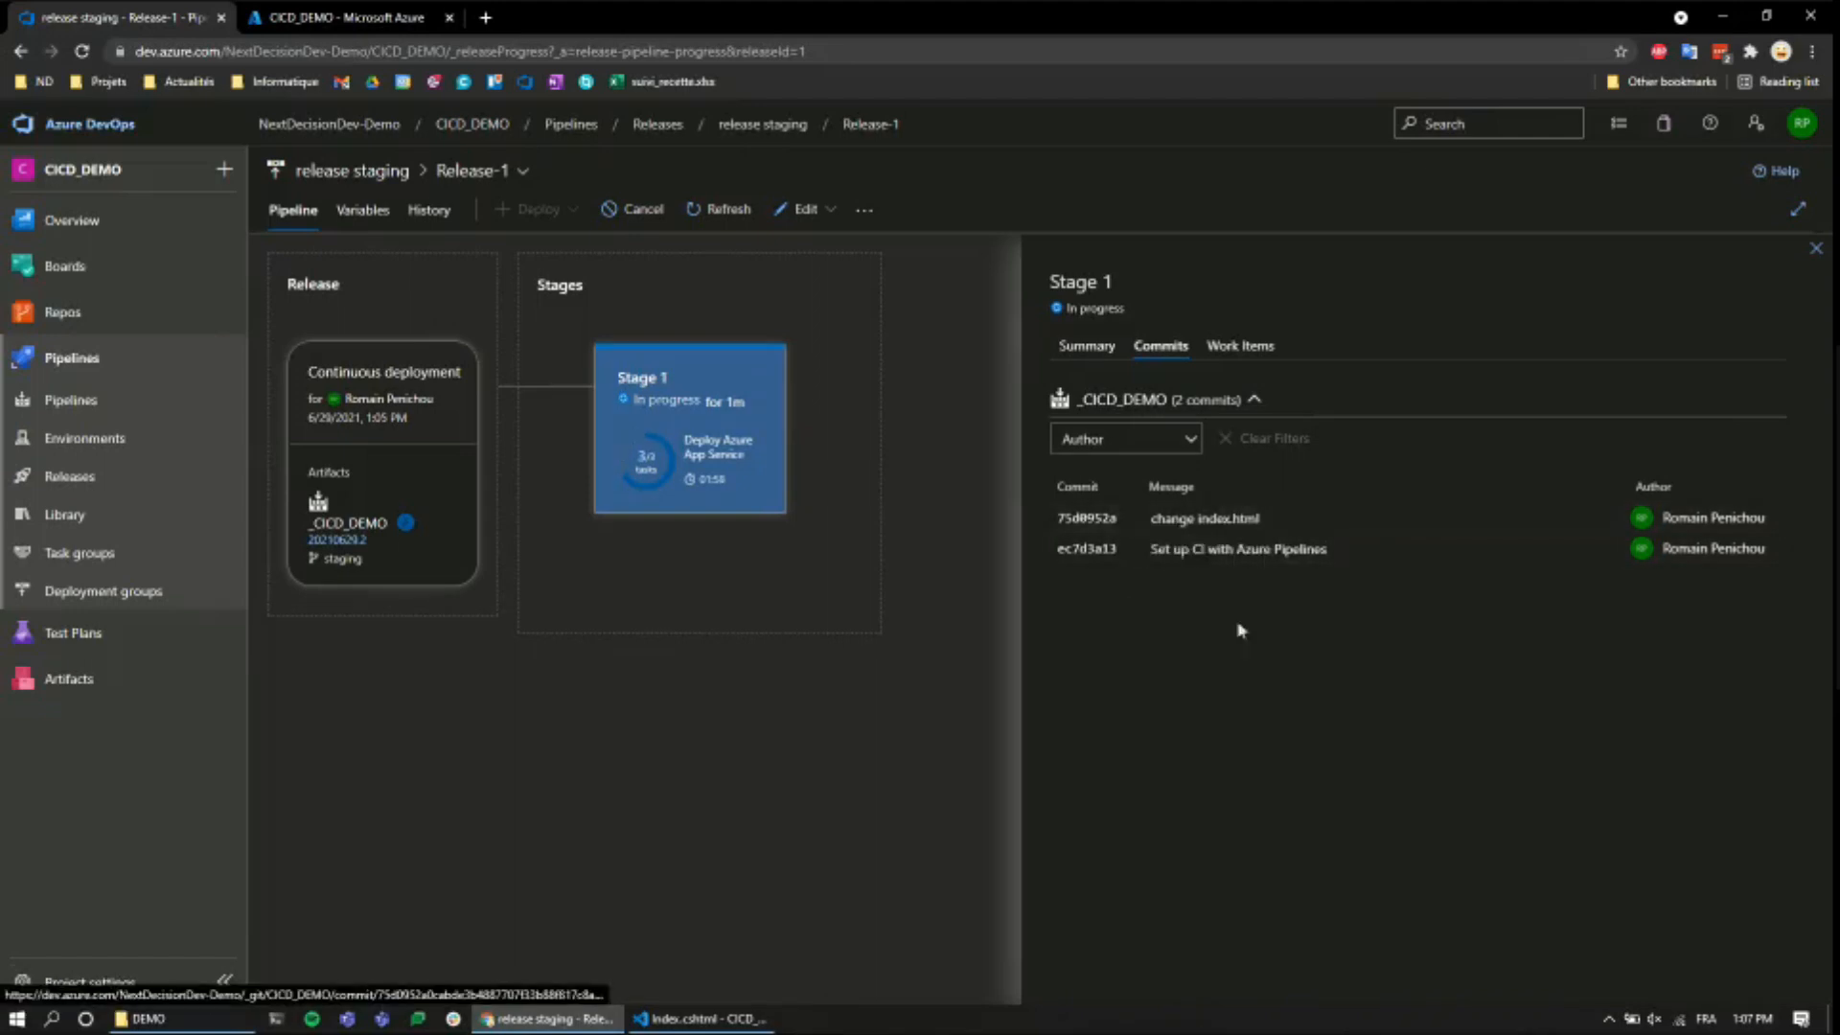
{"action": "left_click", "coordinate": [1214, 524]}
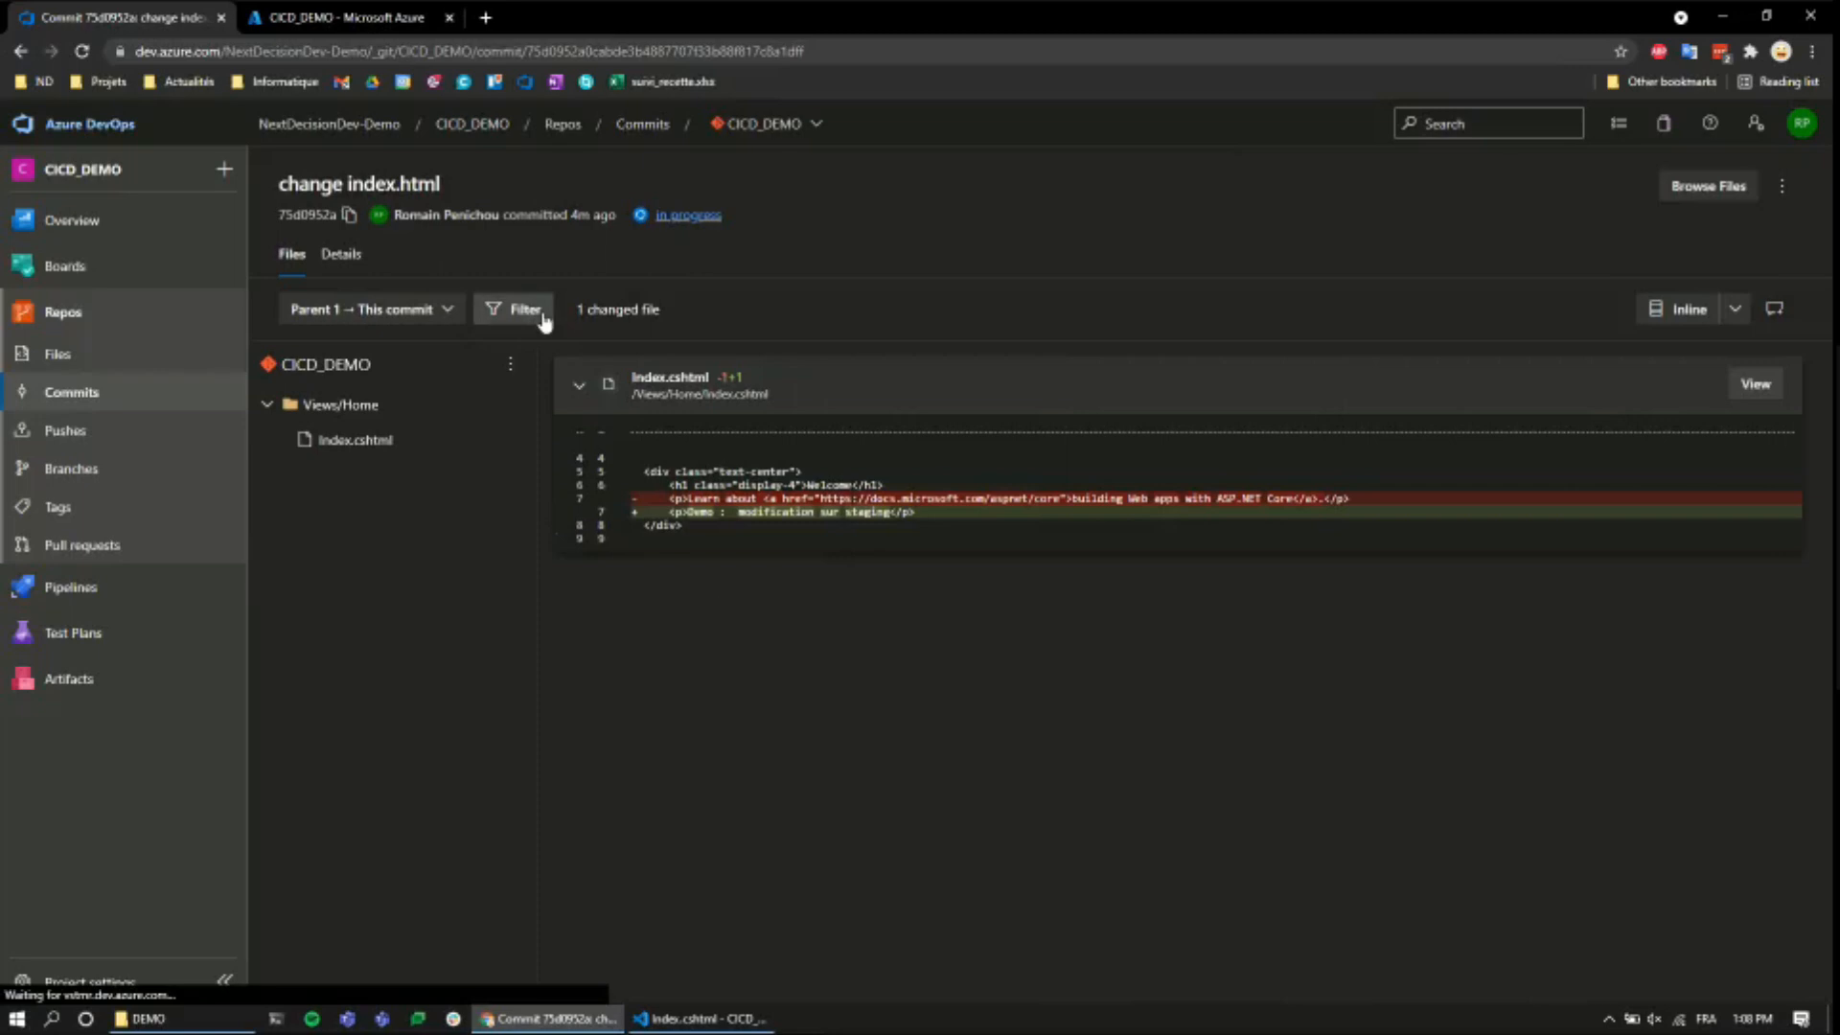
{"action": "key", "text": "alt+Left"}
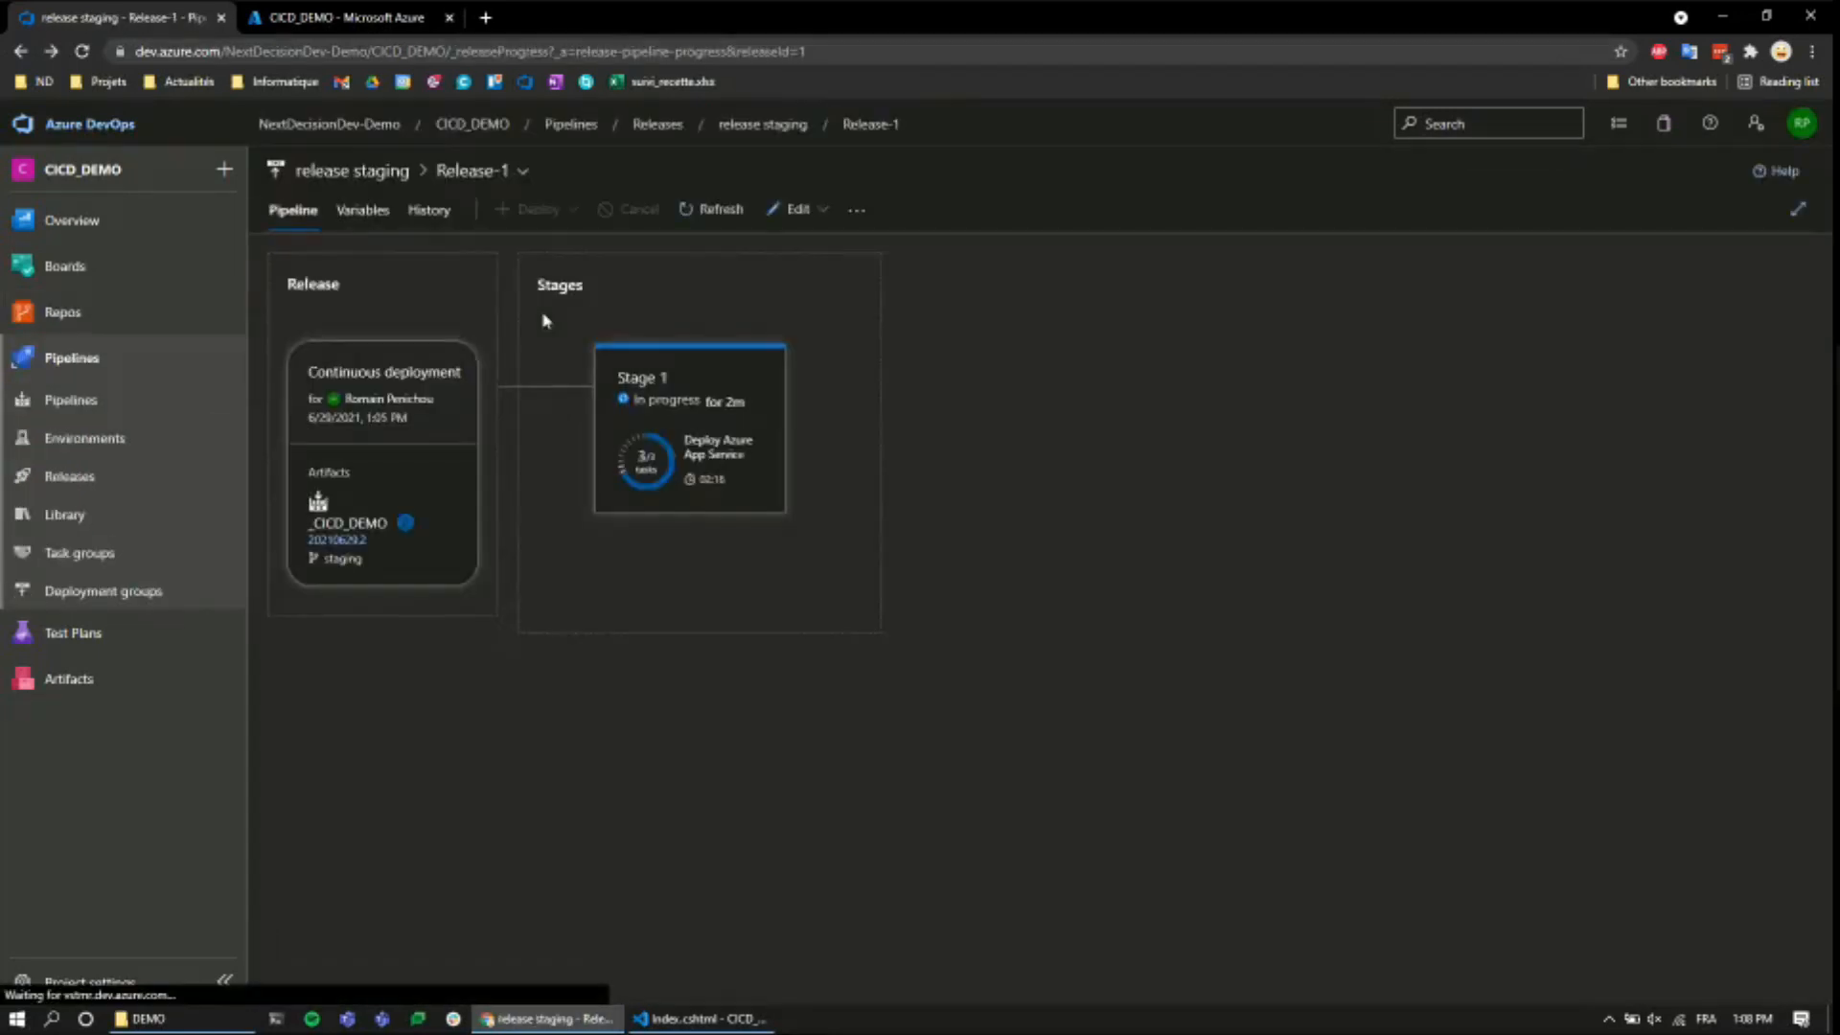
- Review Stage 1's commits, work items and summary, and reload the release page to check the deployment progress
{"action": "left_click", "coordinate": [717, 429]}
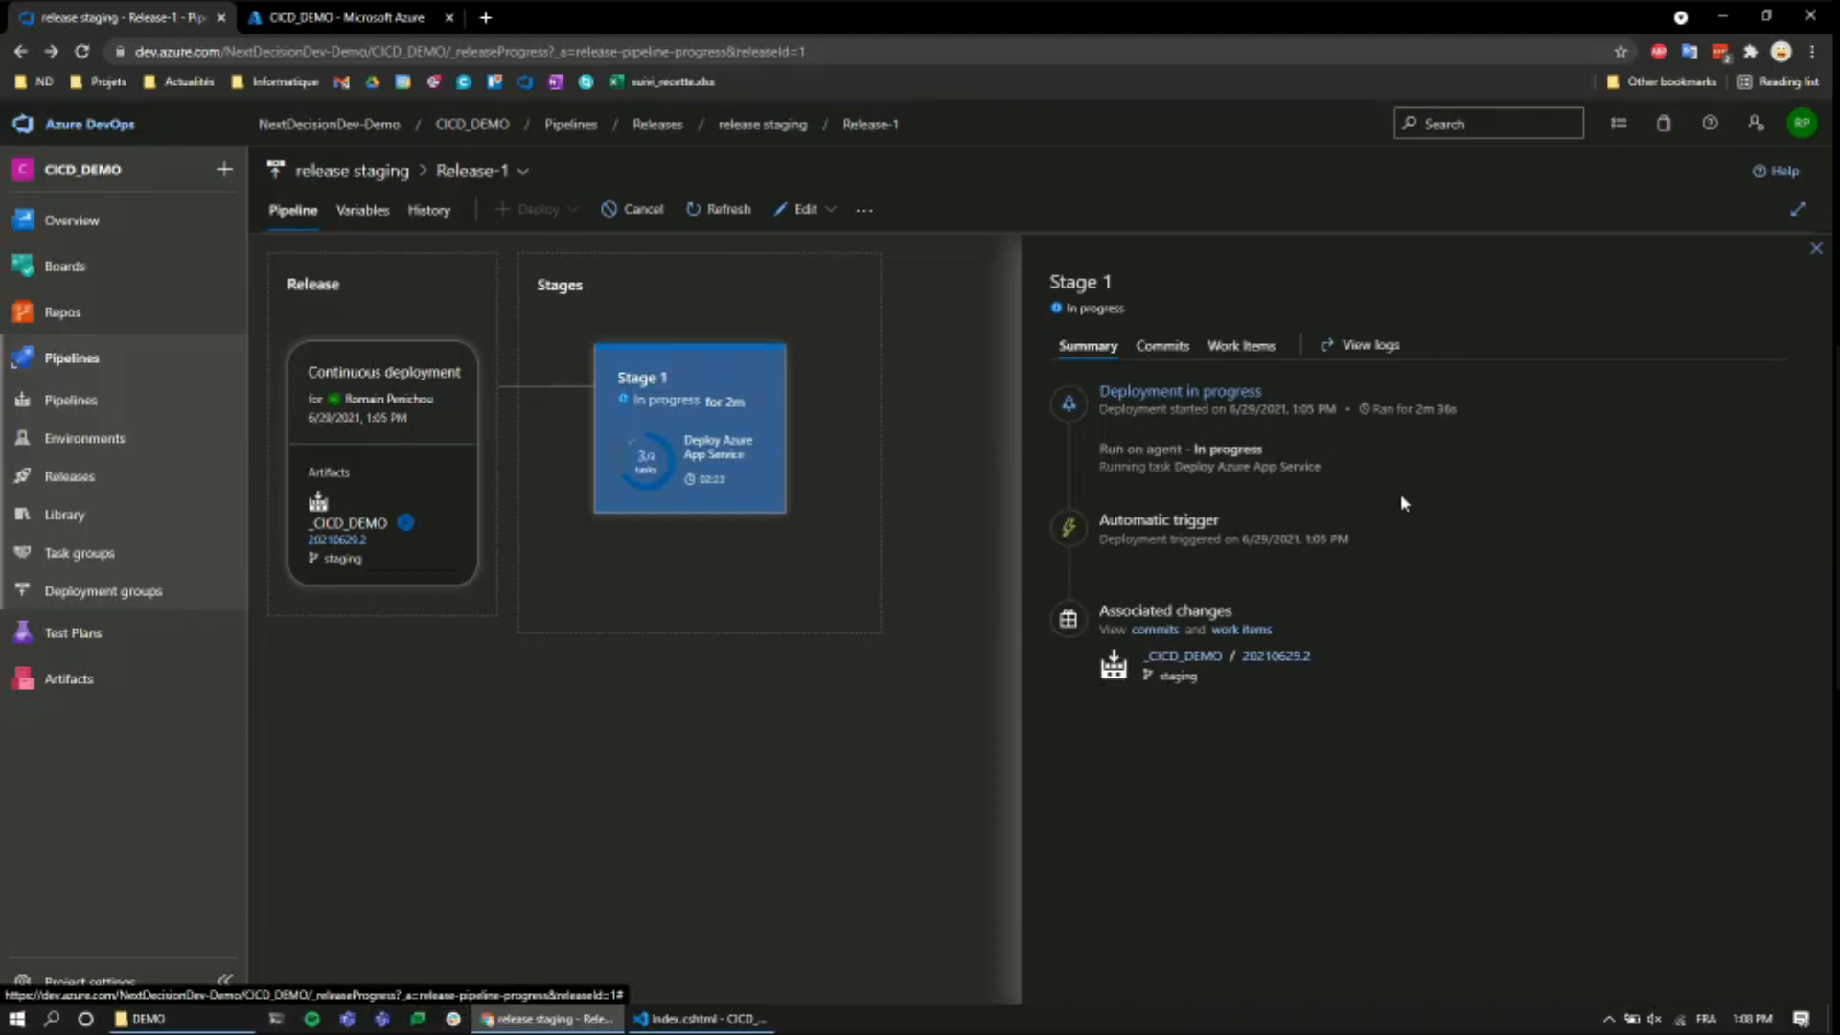
{"action": "left_click", "coordinate": [1163, 346]}
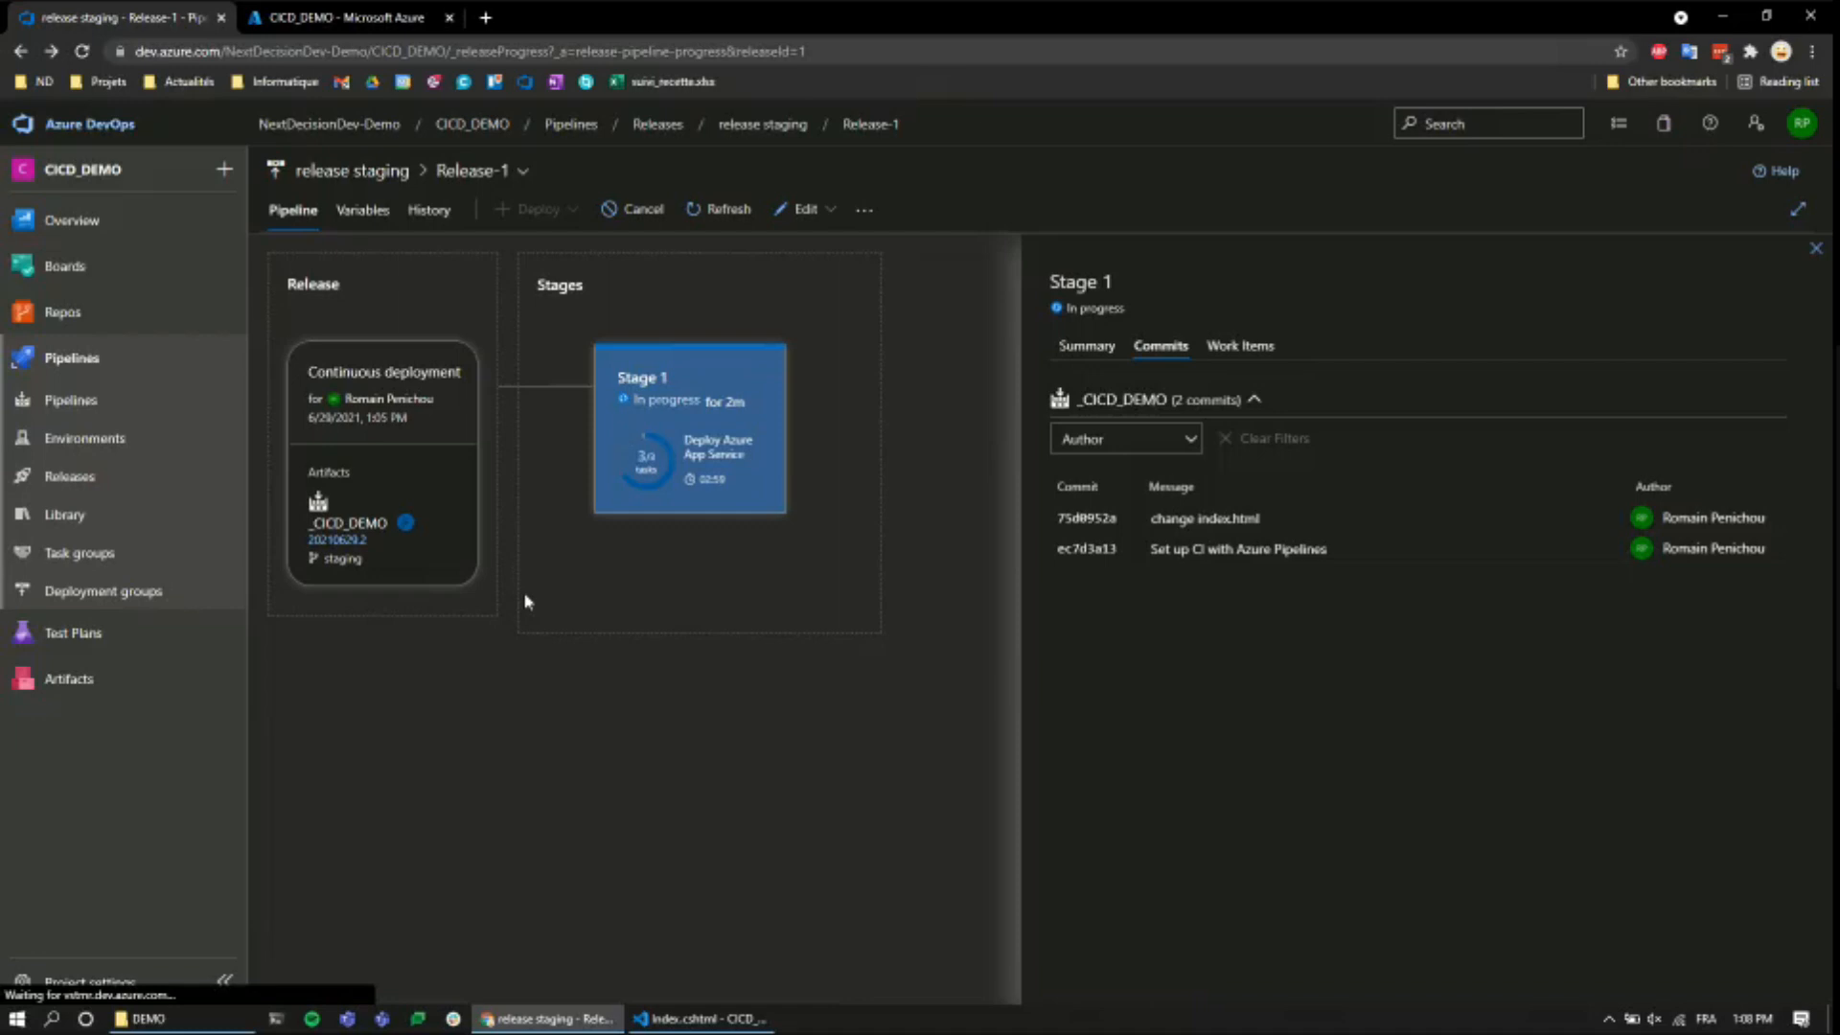
{"action": "left_click", "coordinate": [1241, 344]}
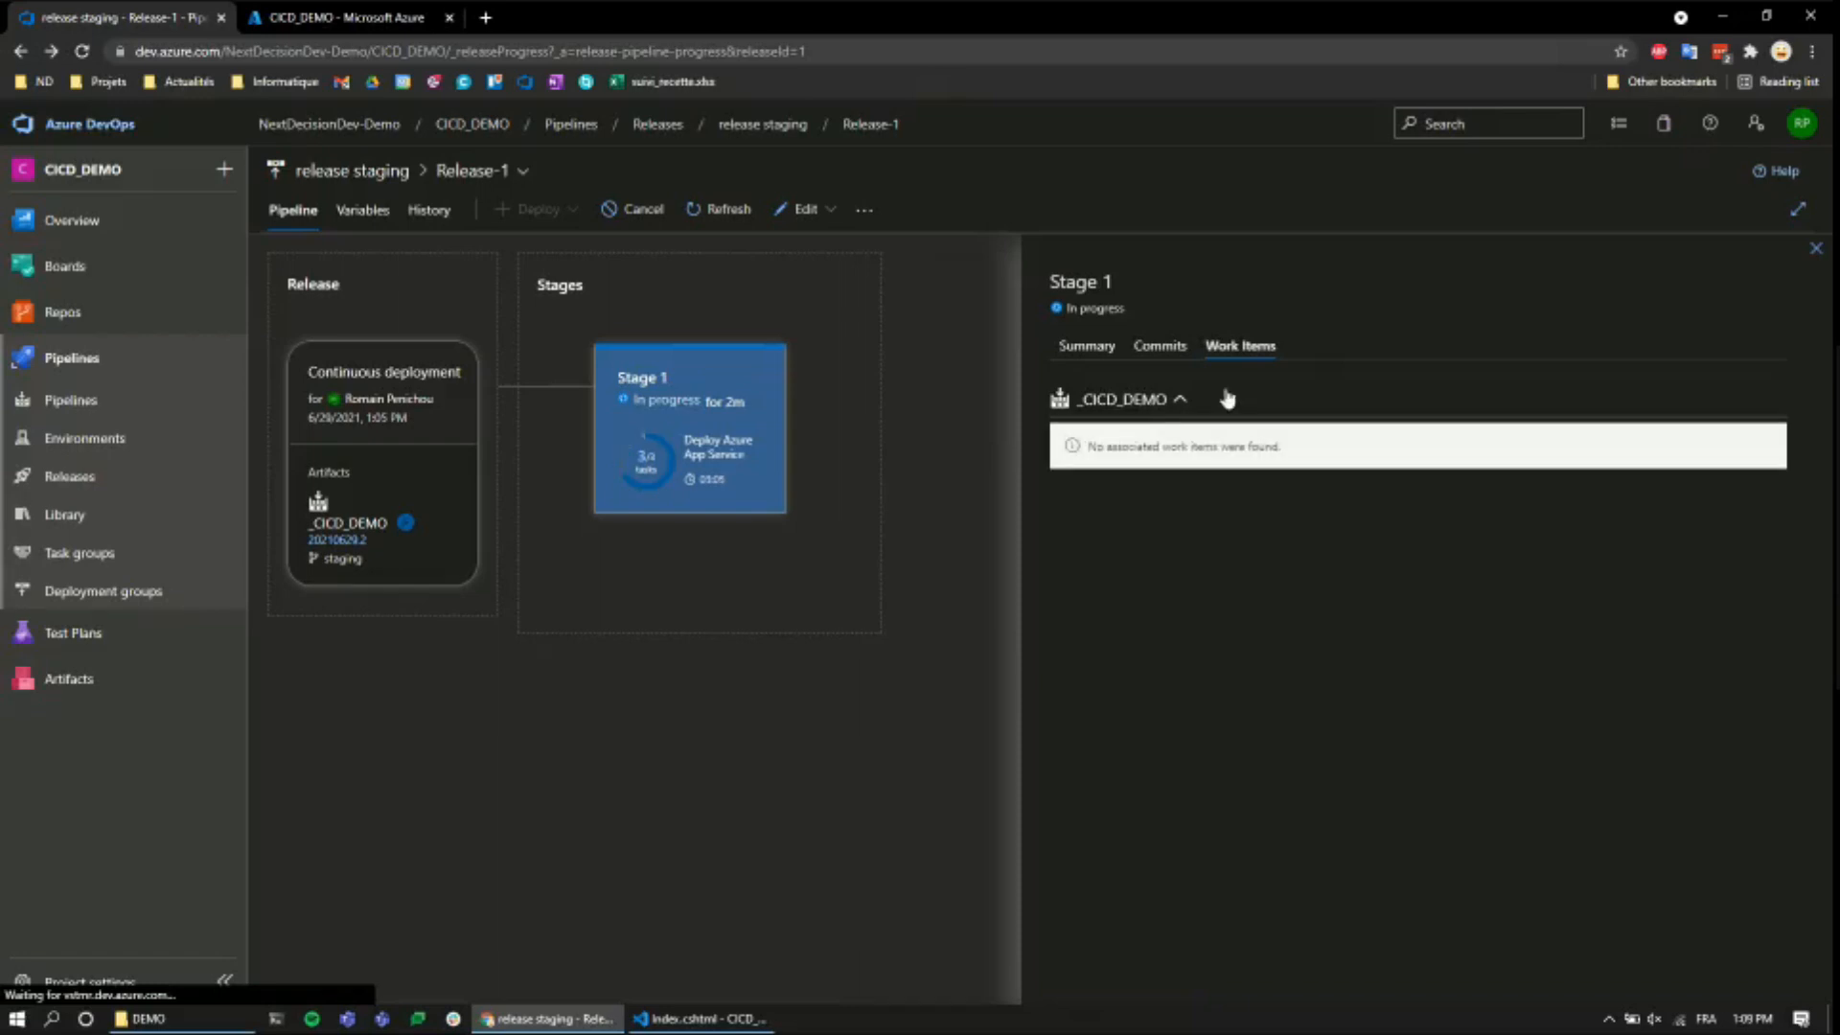
{"action": "left_click", "coordinate": [1160, 349]}
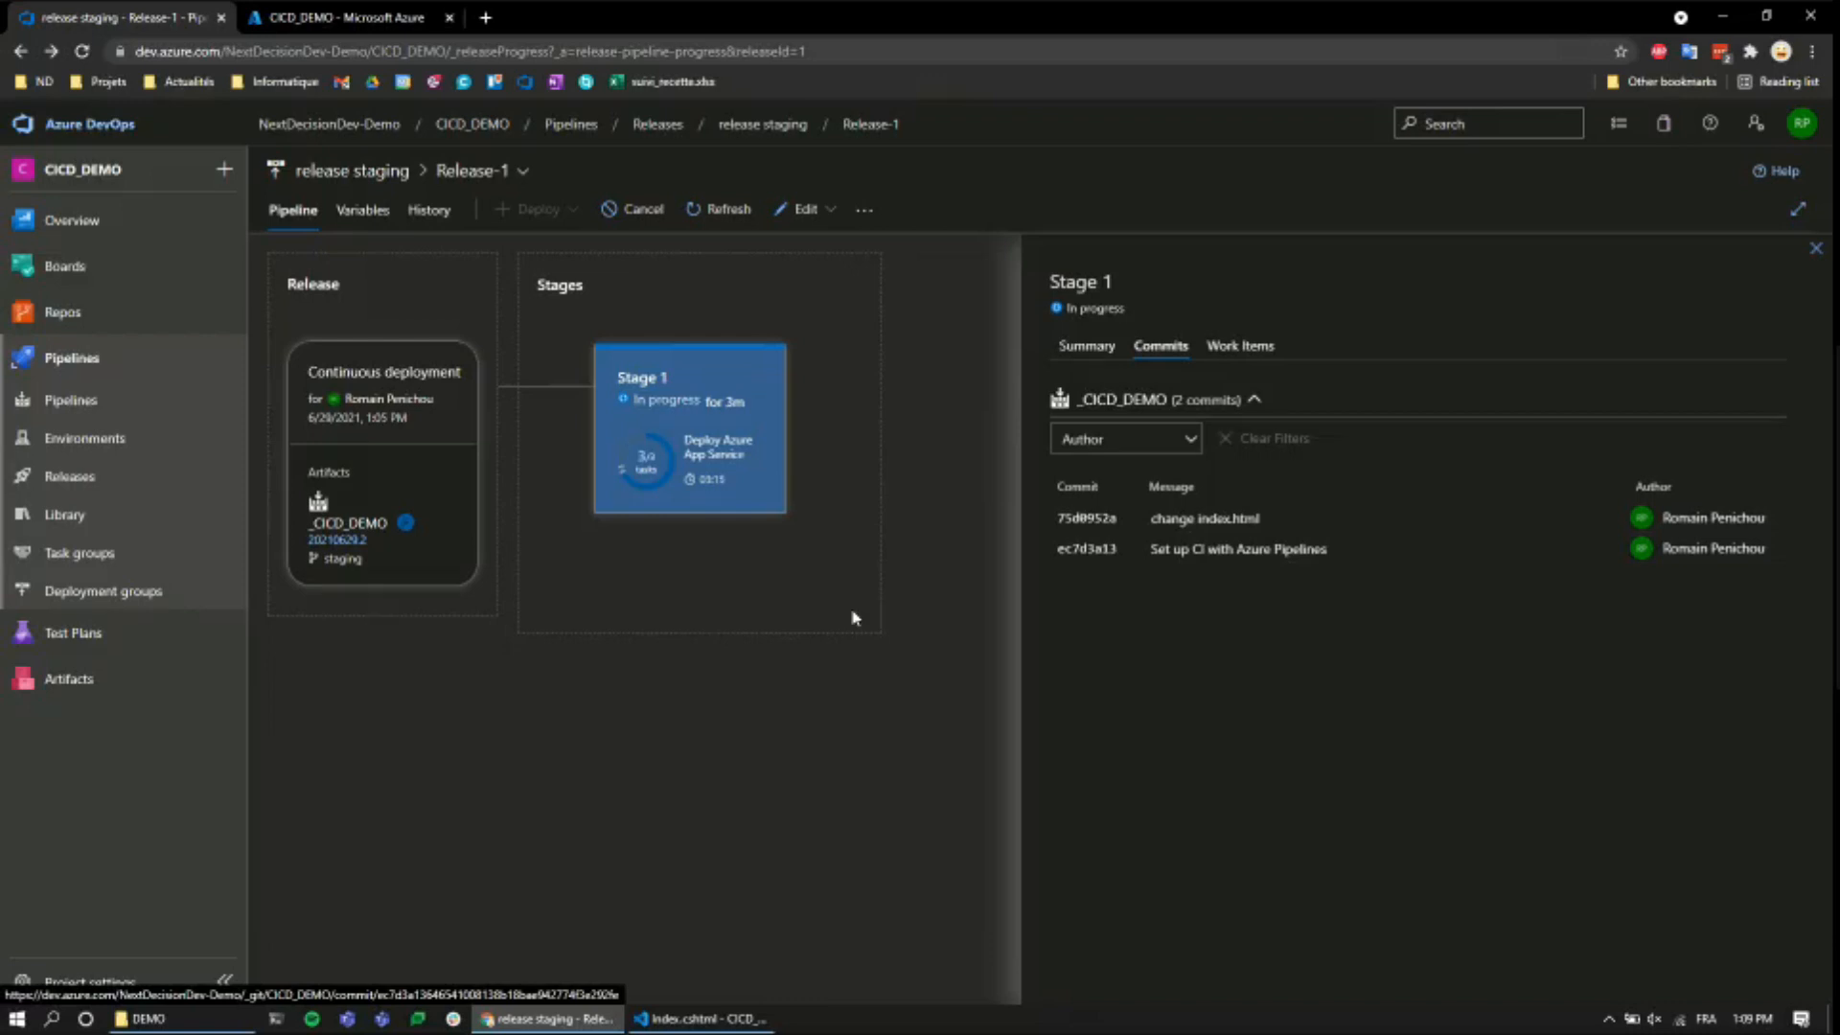
{"action": "left_click", "coordinate": [1086, 346]}
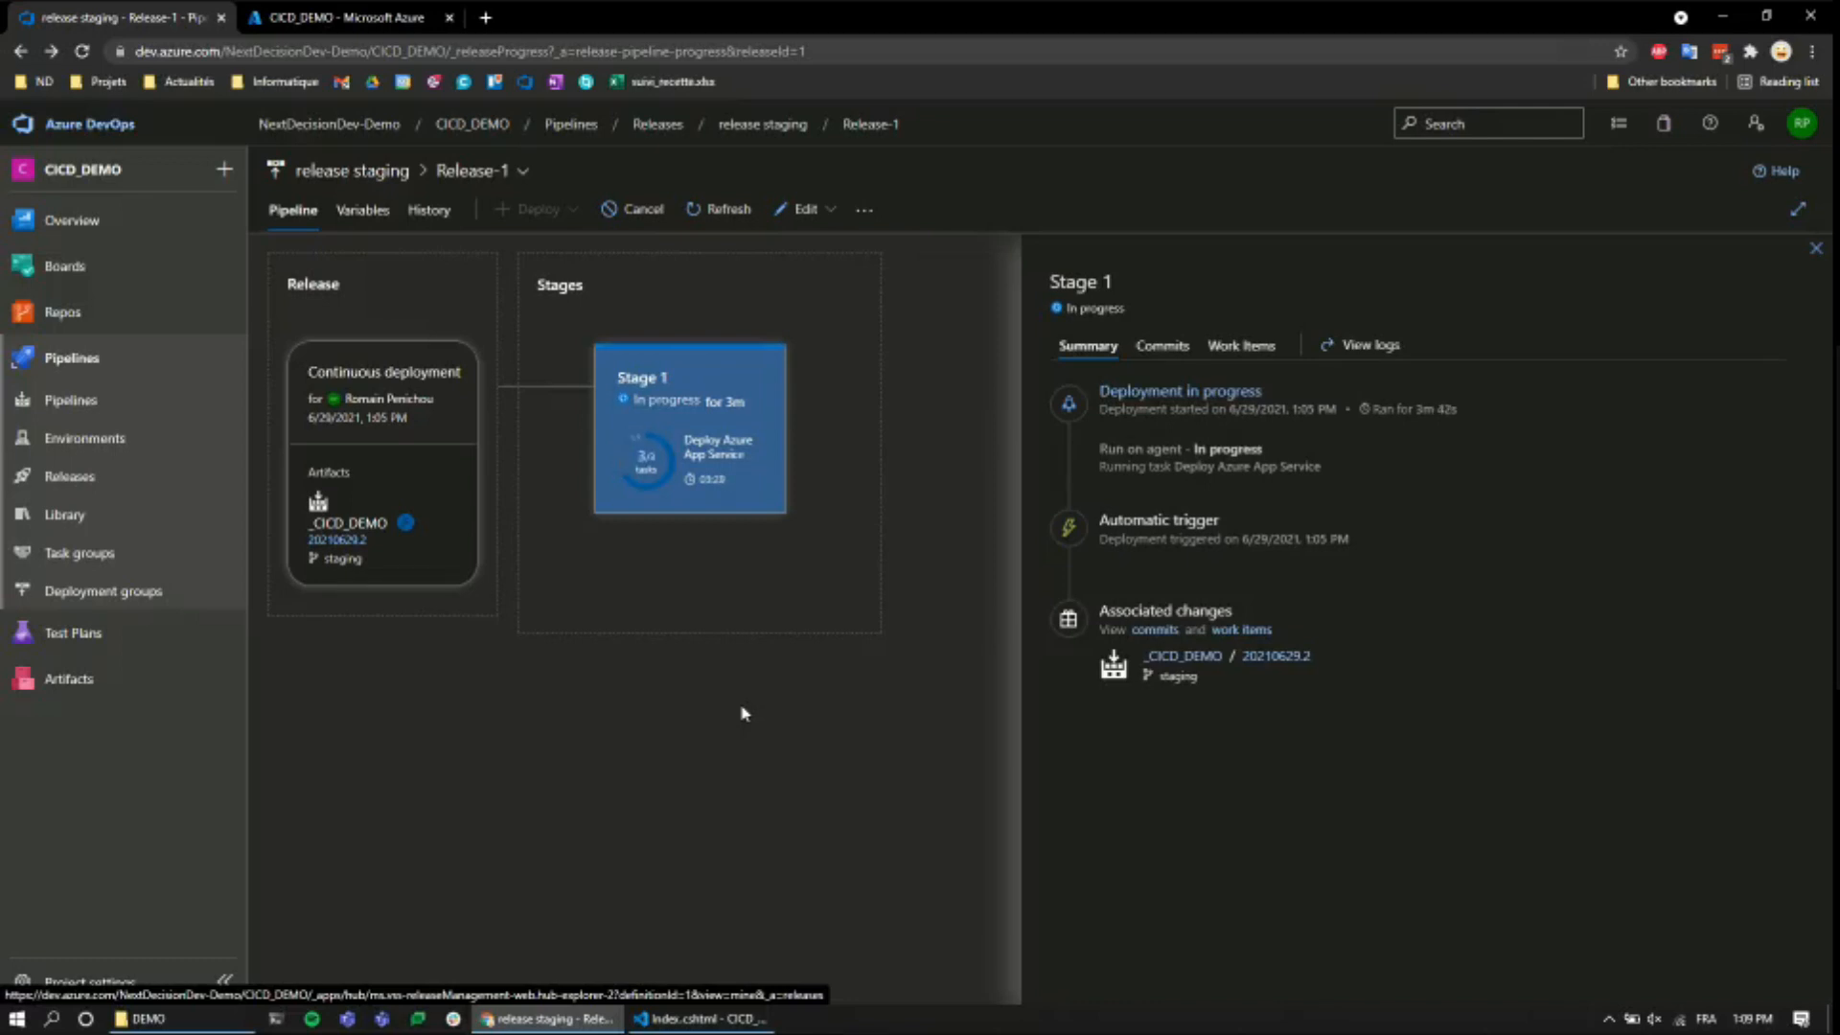
{"action": "key", "text": "F5"}
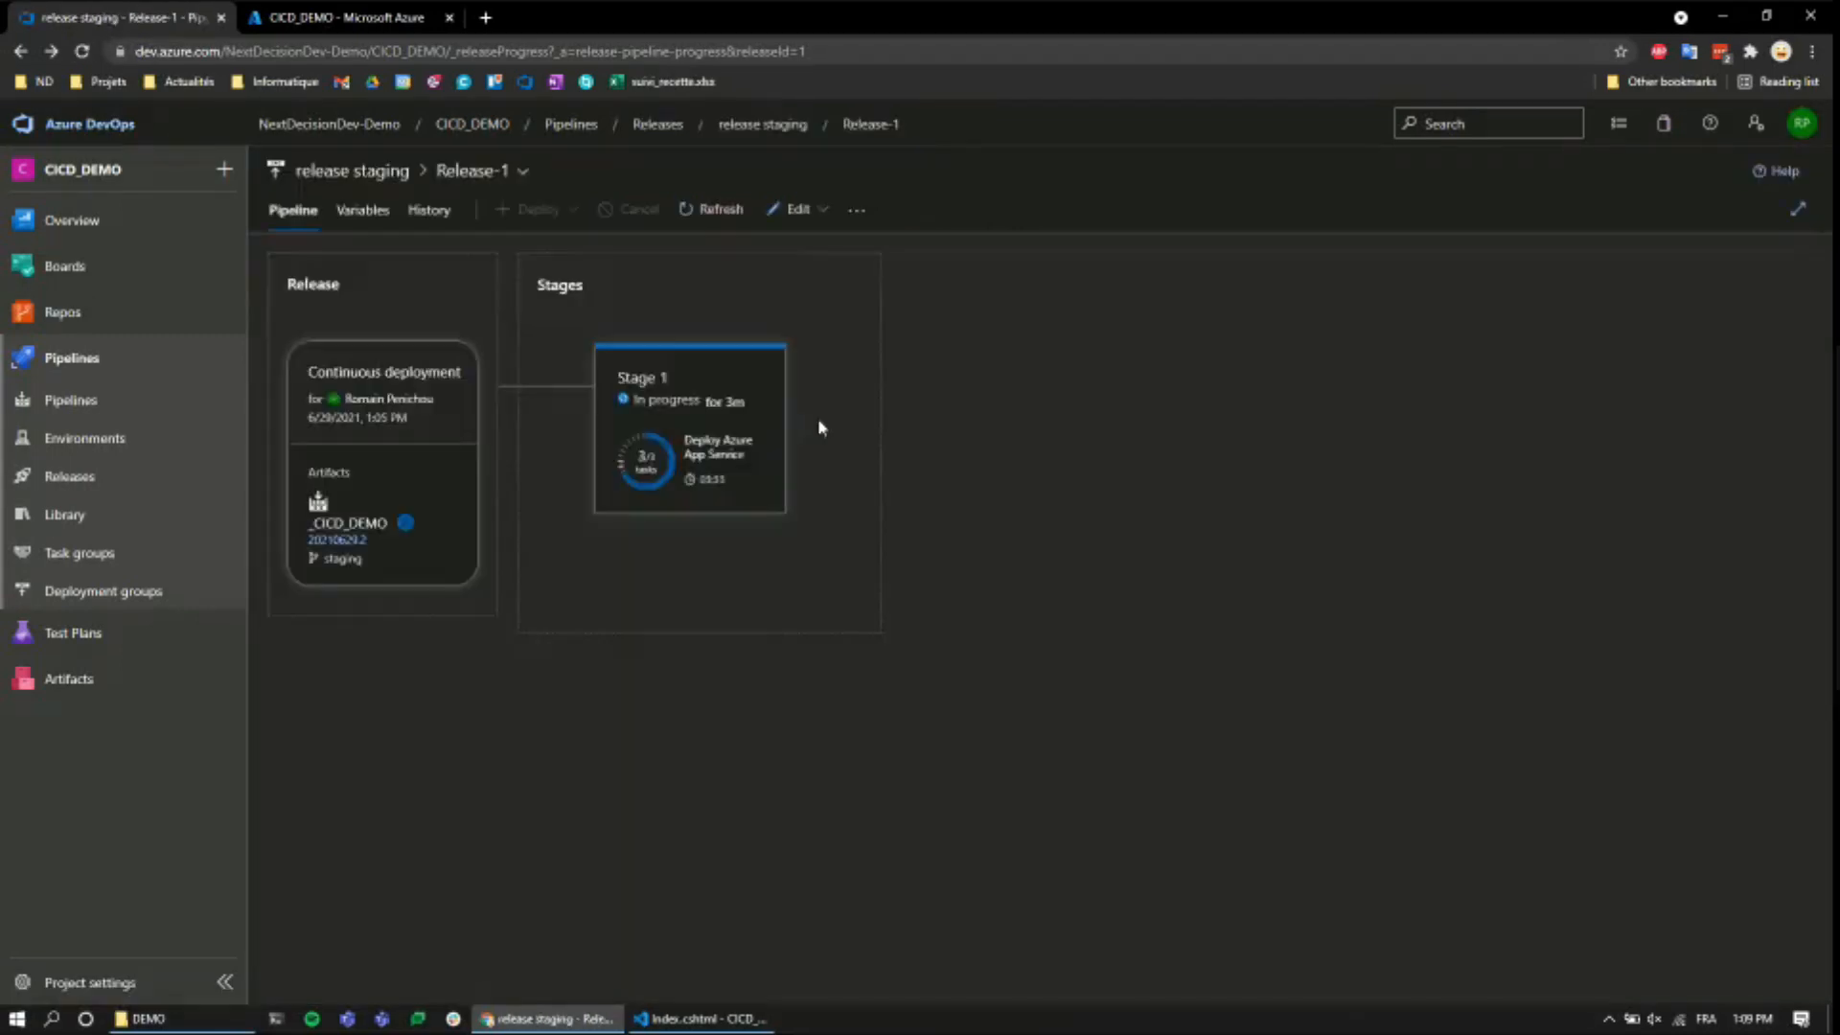
{"action": "left_click", "coordinate": [738, 433]}
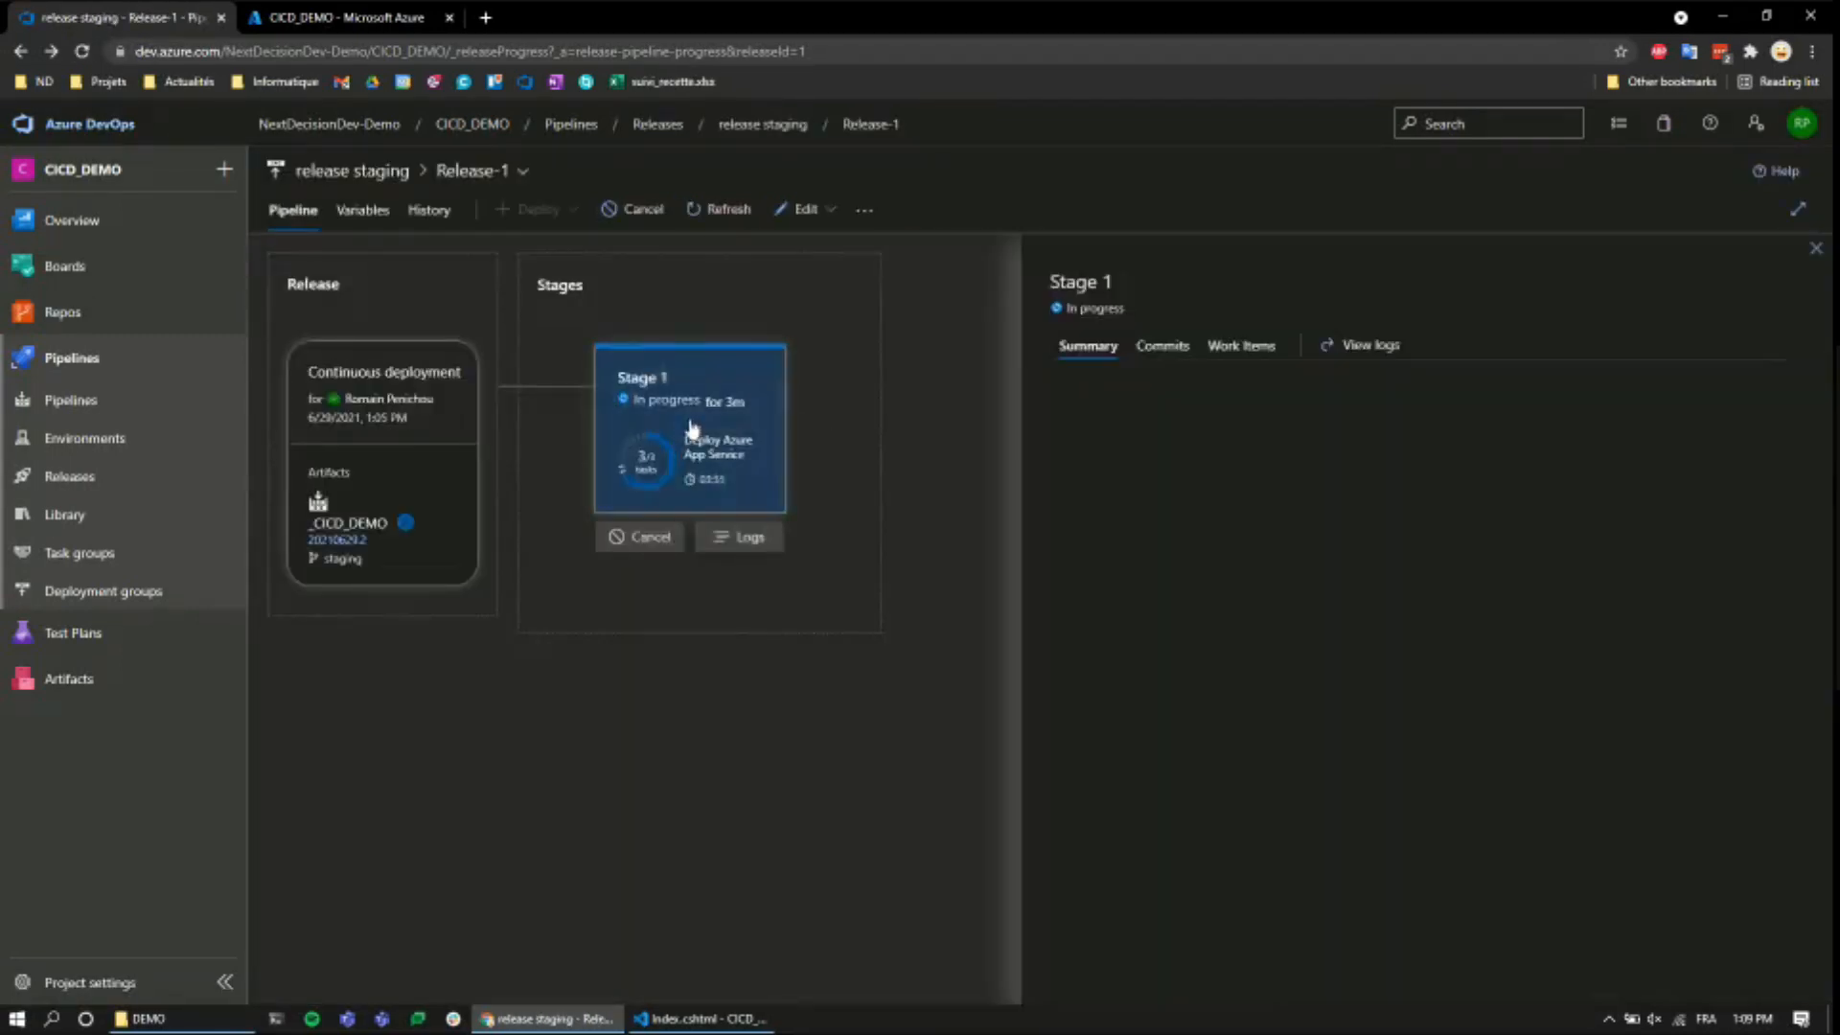
- Open the cicdstaging App Service in the Azure portal, browse its site, close that page and return to the release
{"action": "left_click", "coordinate": [350, 14]}
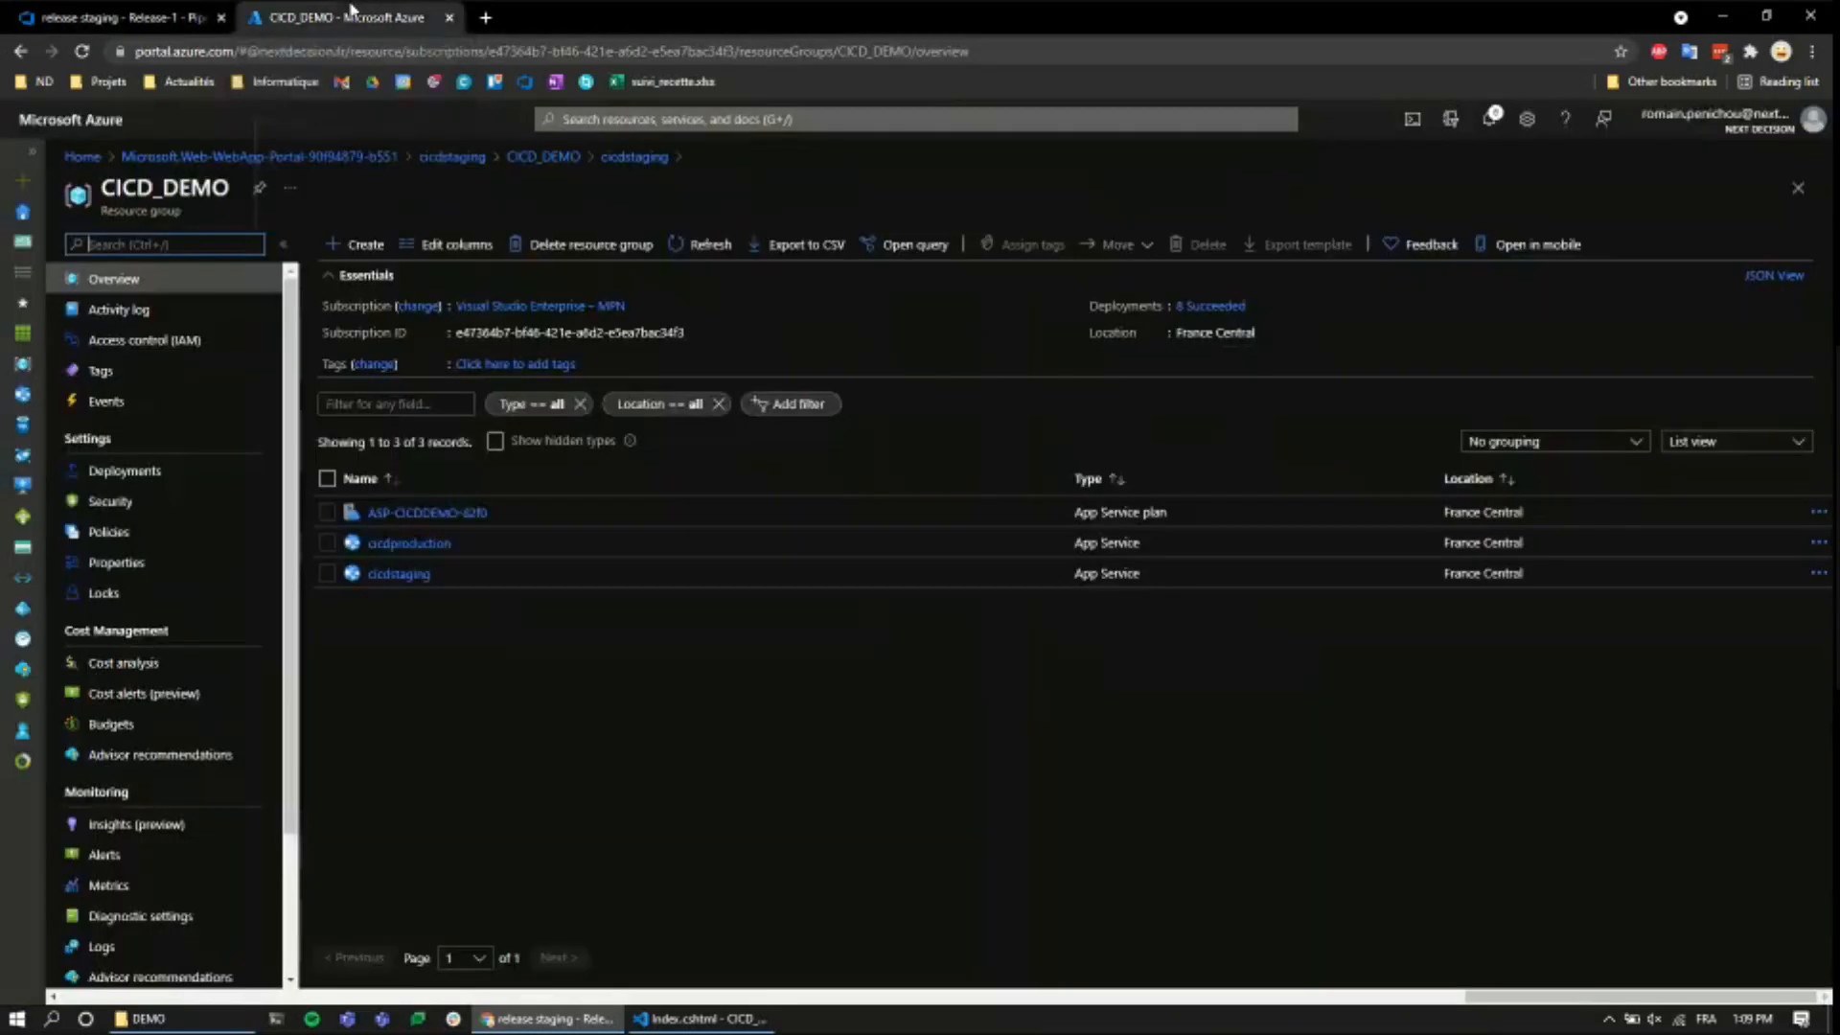
{"action": "left_click", "coordinate": [415, 573]}
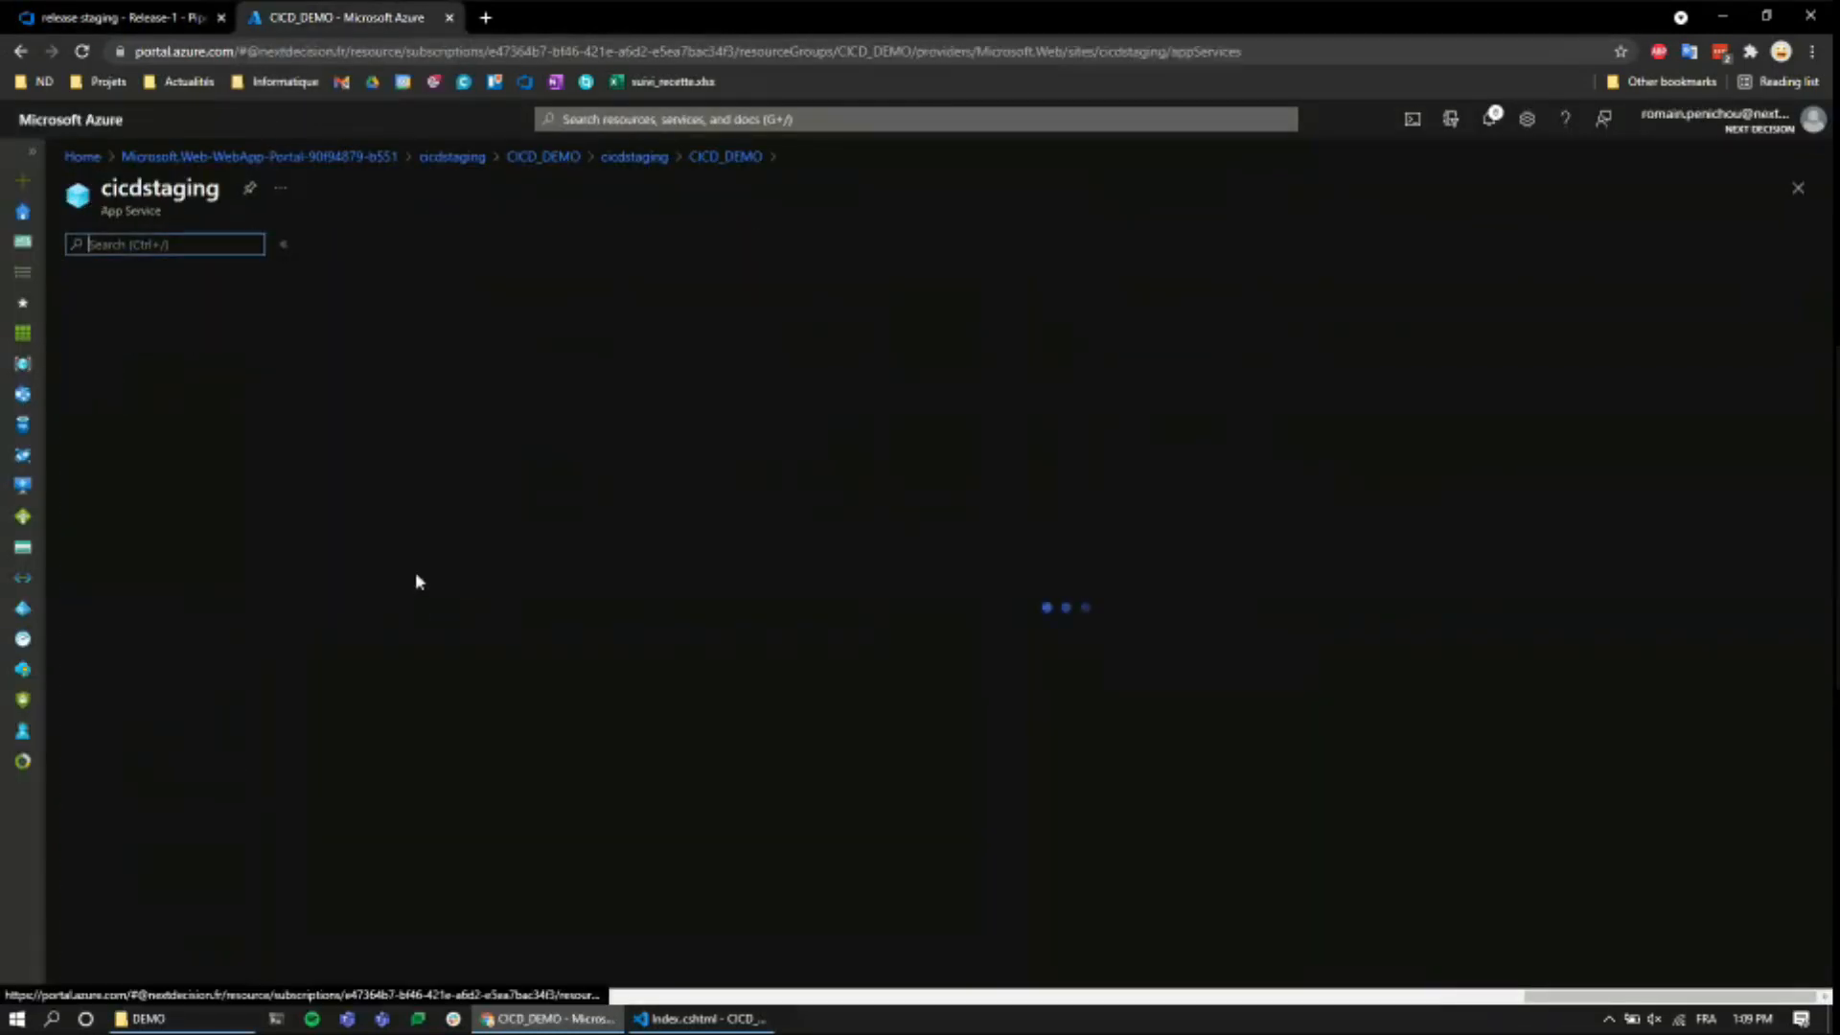
{"action": "left_click", "coordinate": [355, 244]}
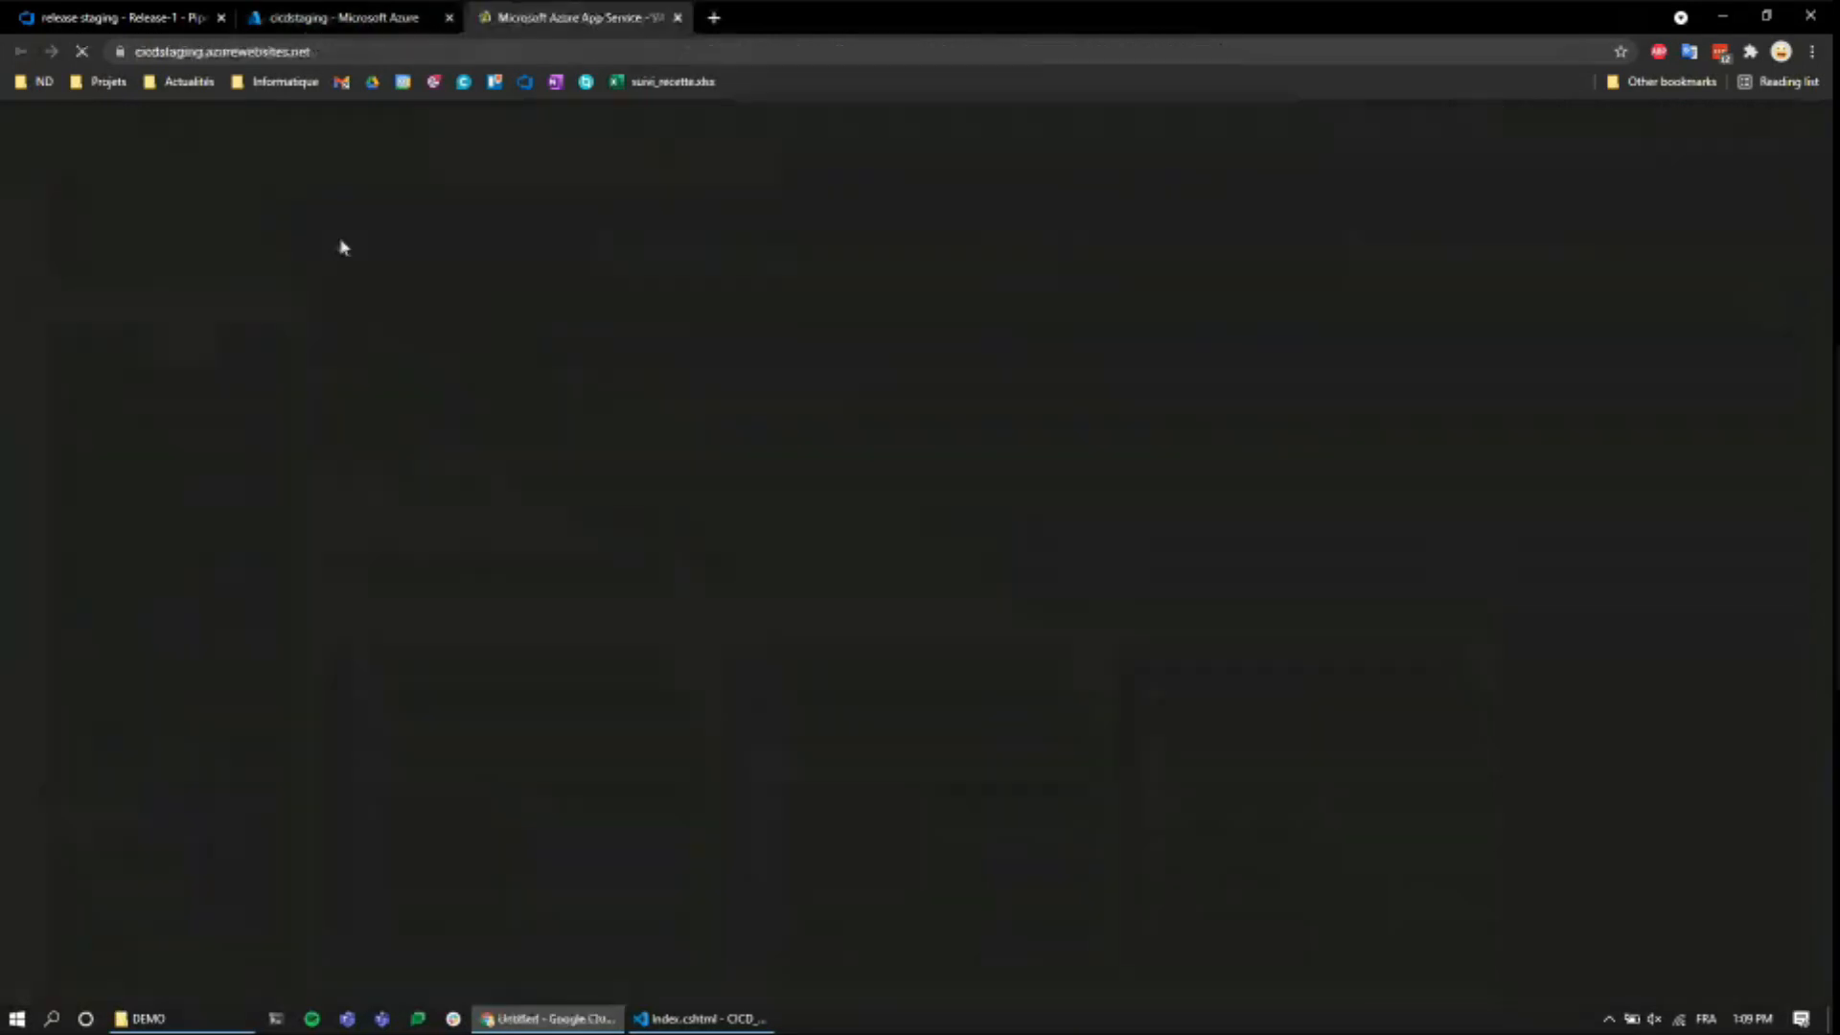
{"action": "left_click", "coordinate": [678, 17]}
{"action": "left_click", "coordinate": [120, 17]}
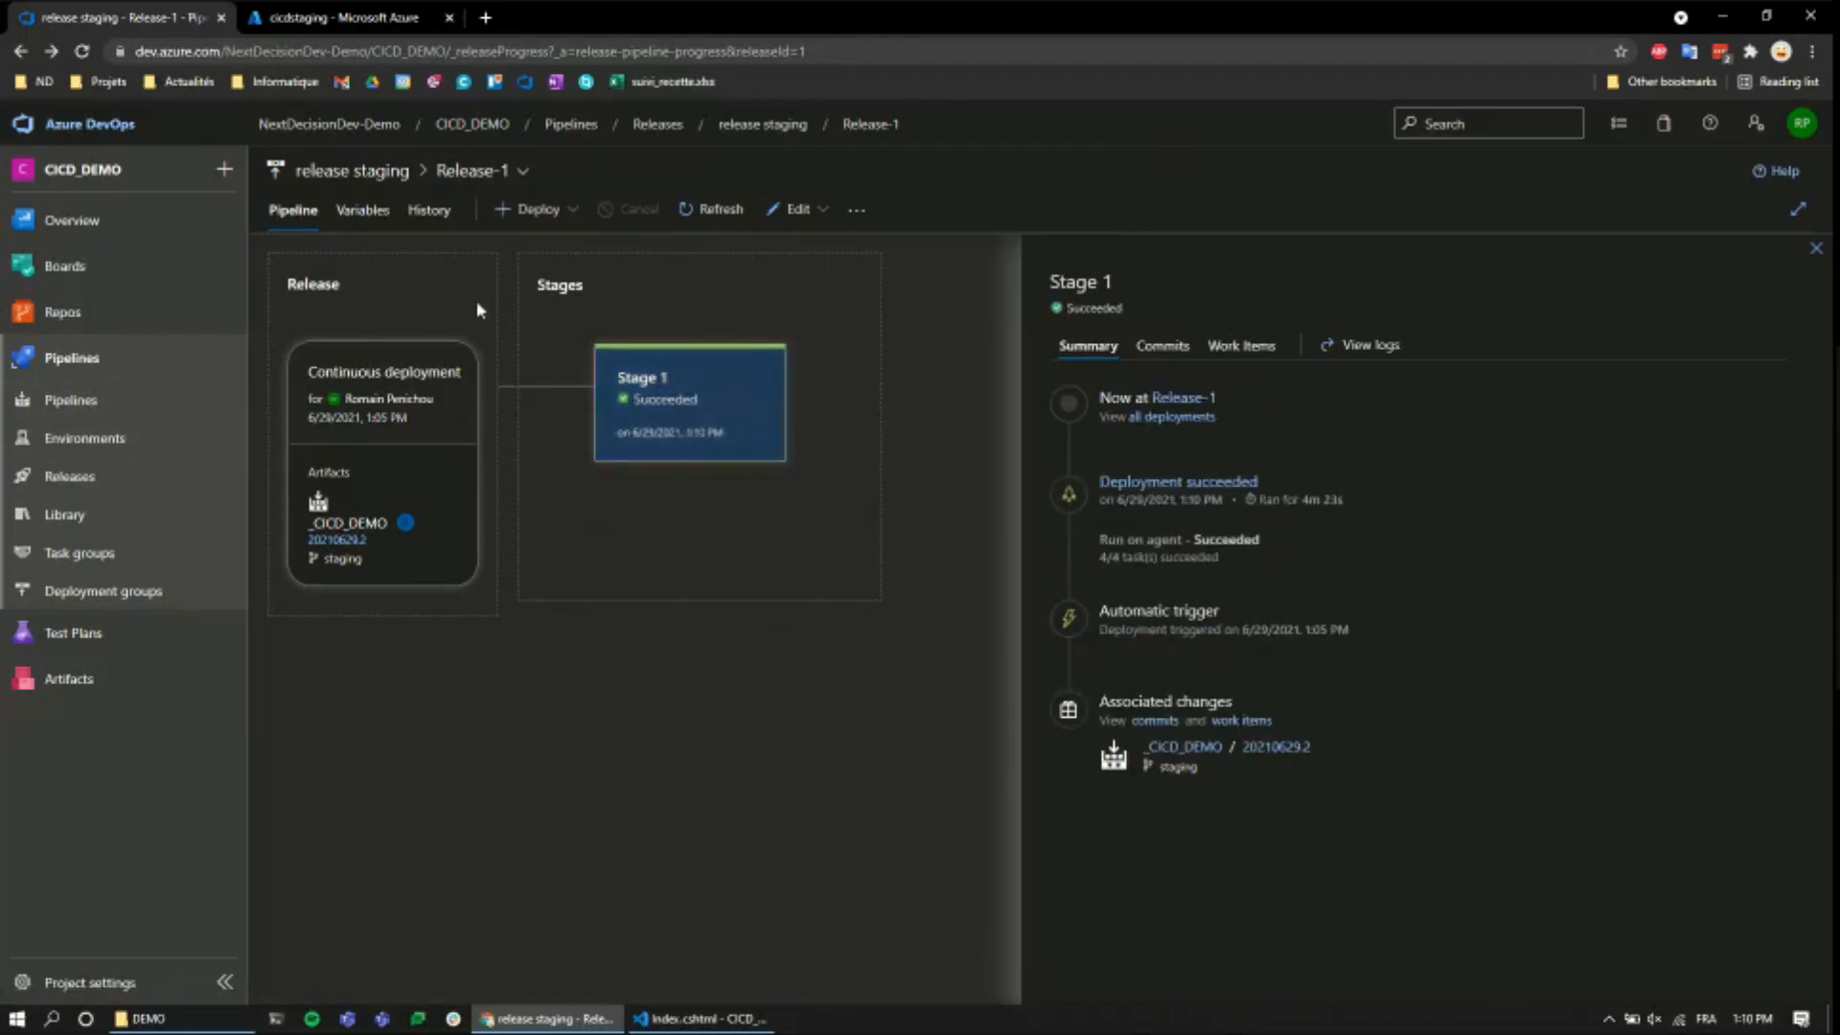
- Check the Stage 1 status, browse the cicdstaging site to verify the deployed home page text, and return to the Release-1 page
{"action": "mouse_move", "coordinate": [681, 400]}
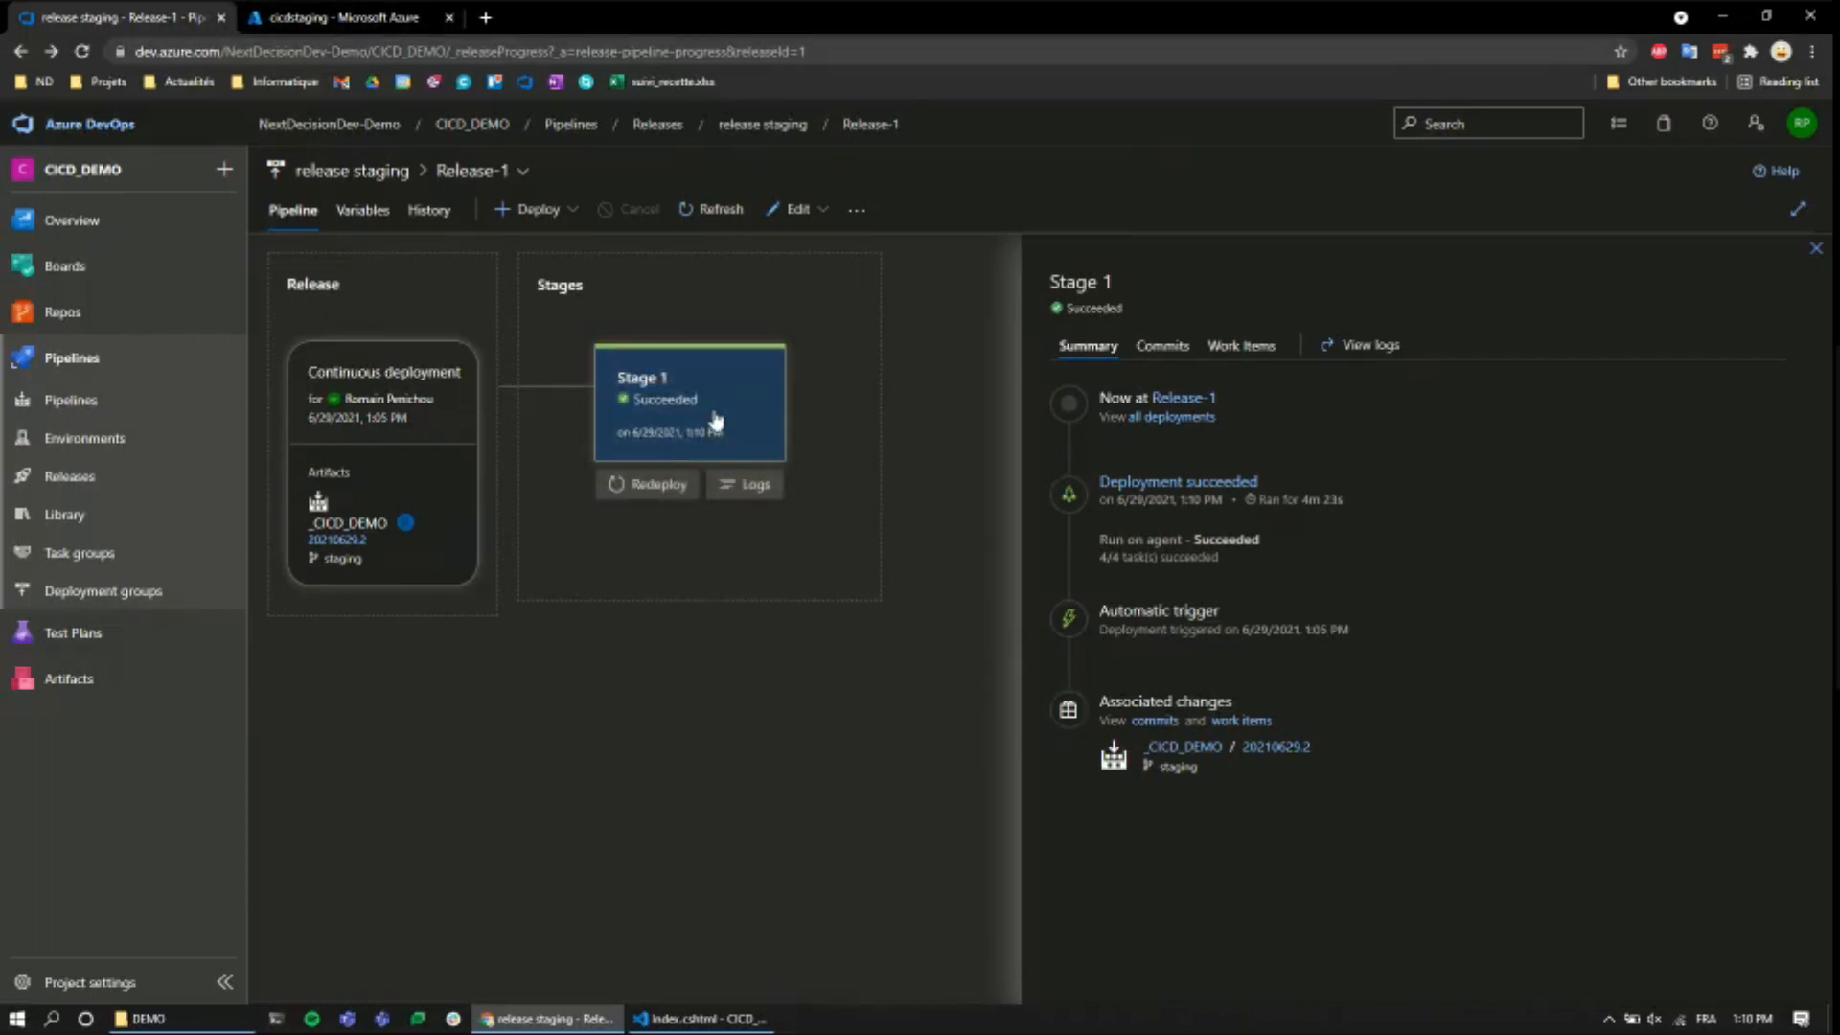
{"action": "left_click", "coordinate": [306, 11]}
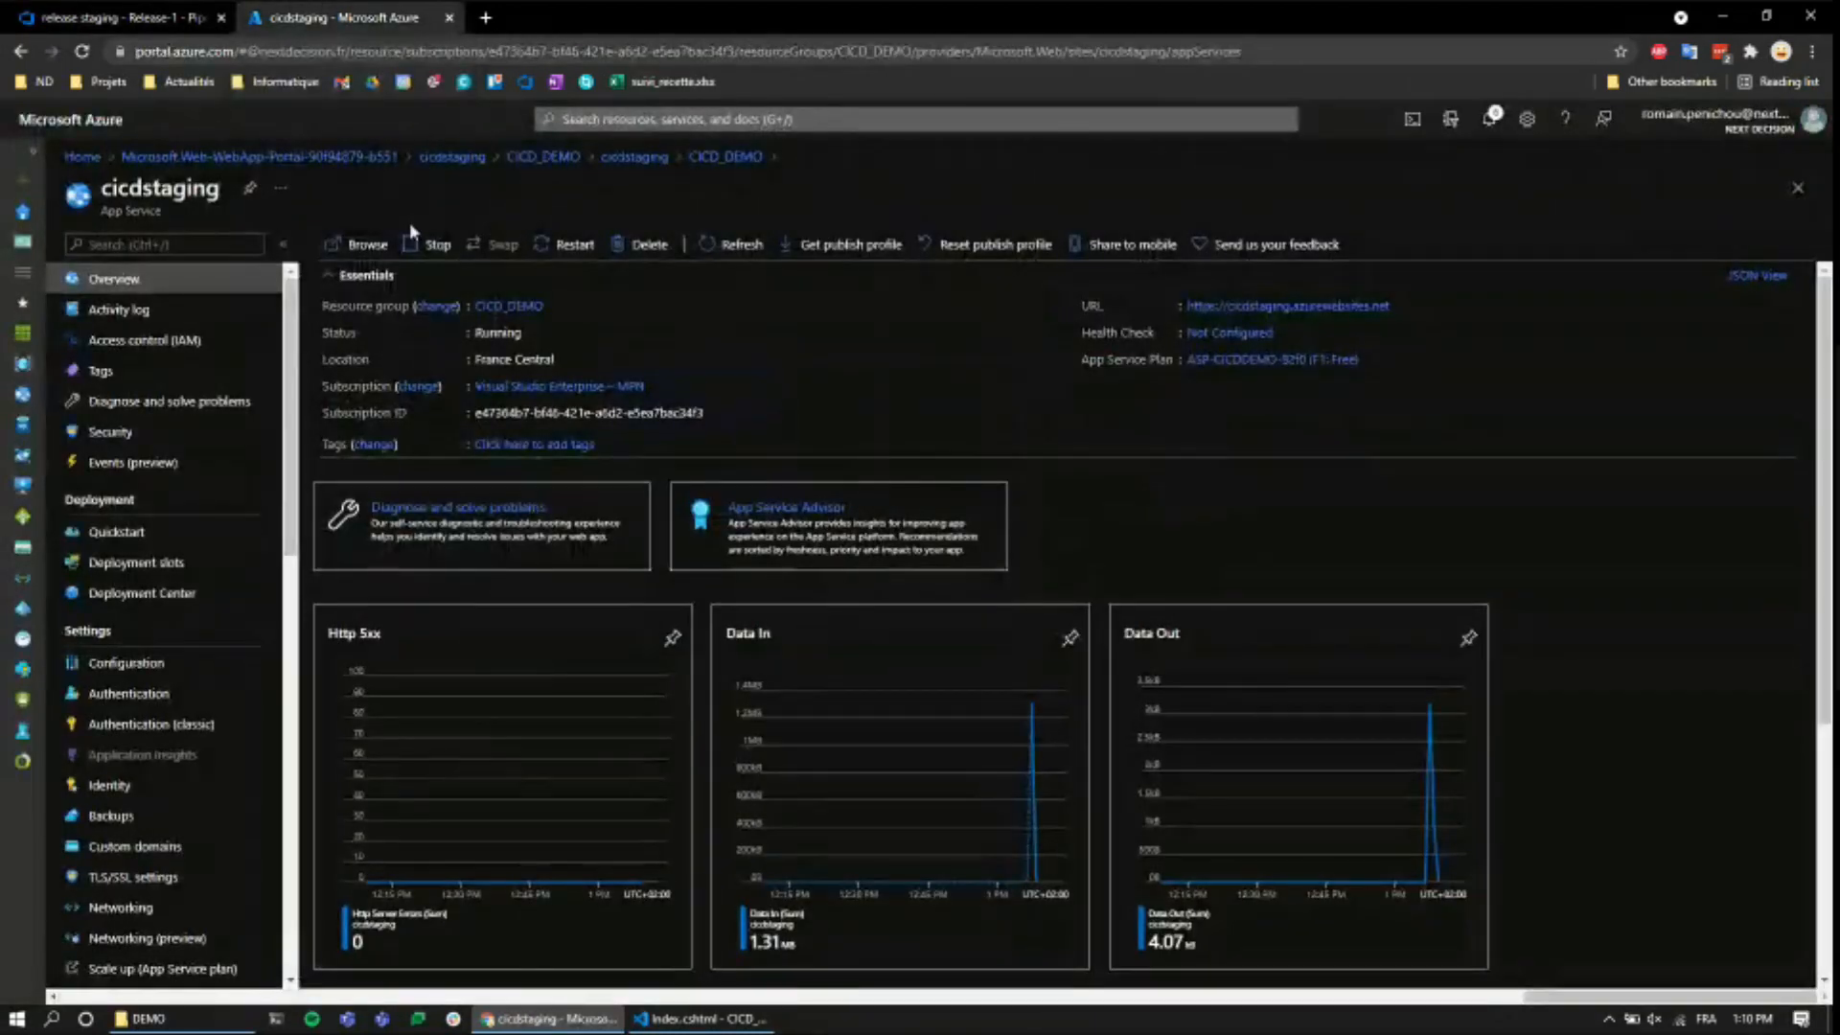
{"action": "left_click", "coordinate": [353, 251]}
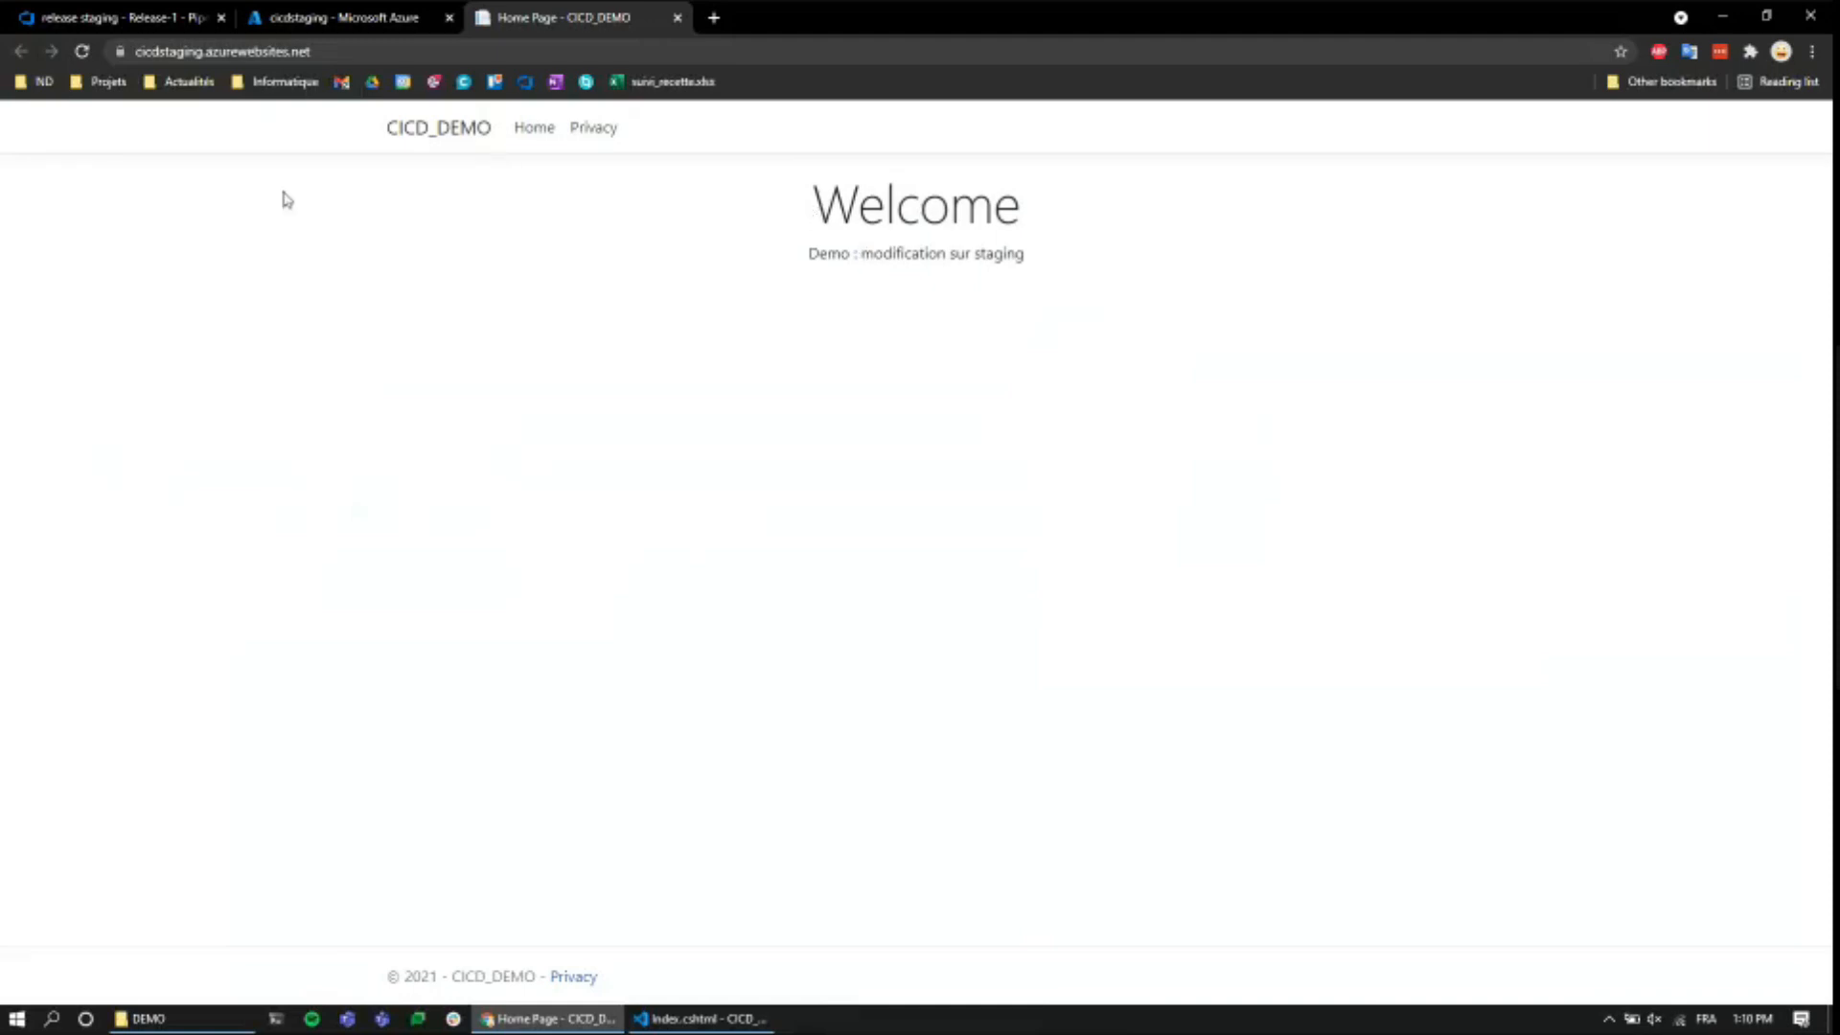
{"action": "left_click_drag", "start_coordinate": [1030, 256], "coordinate": [797, 199]}
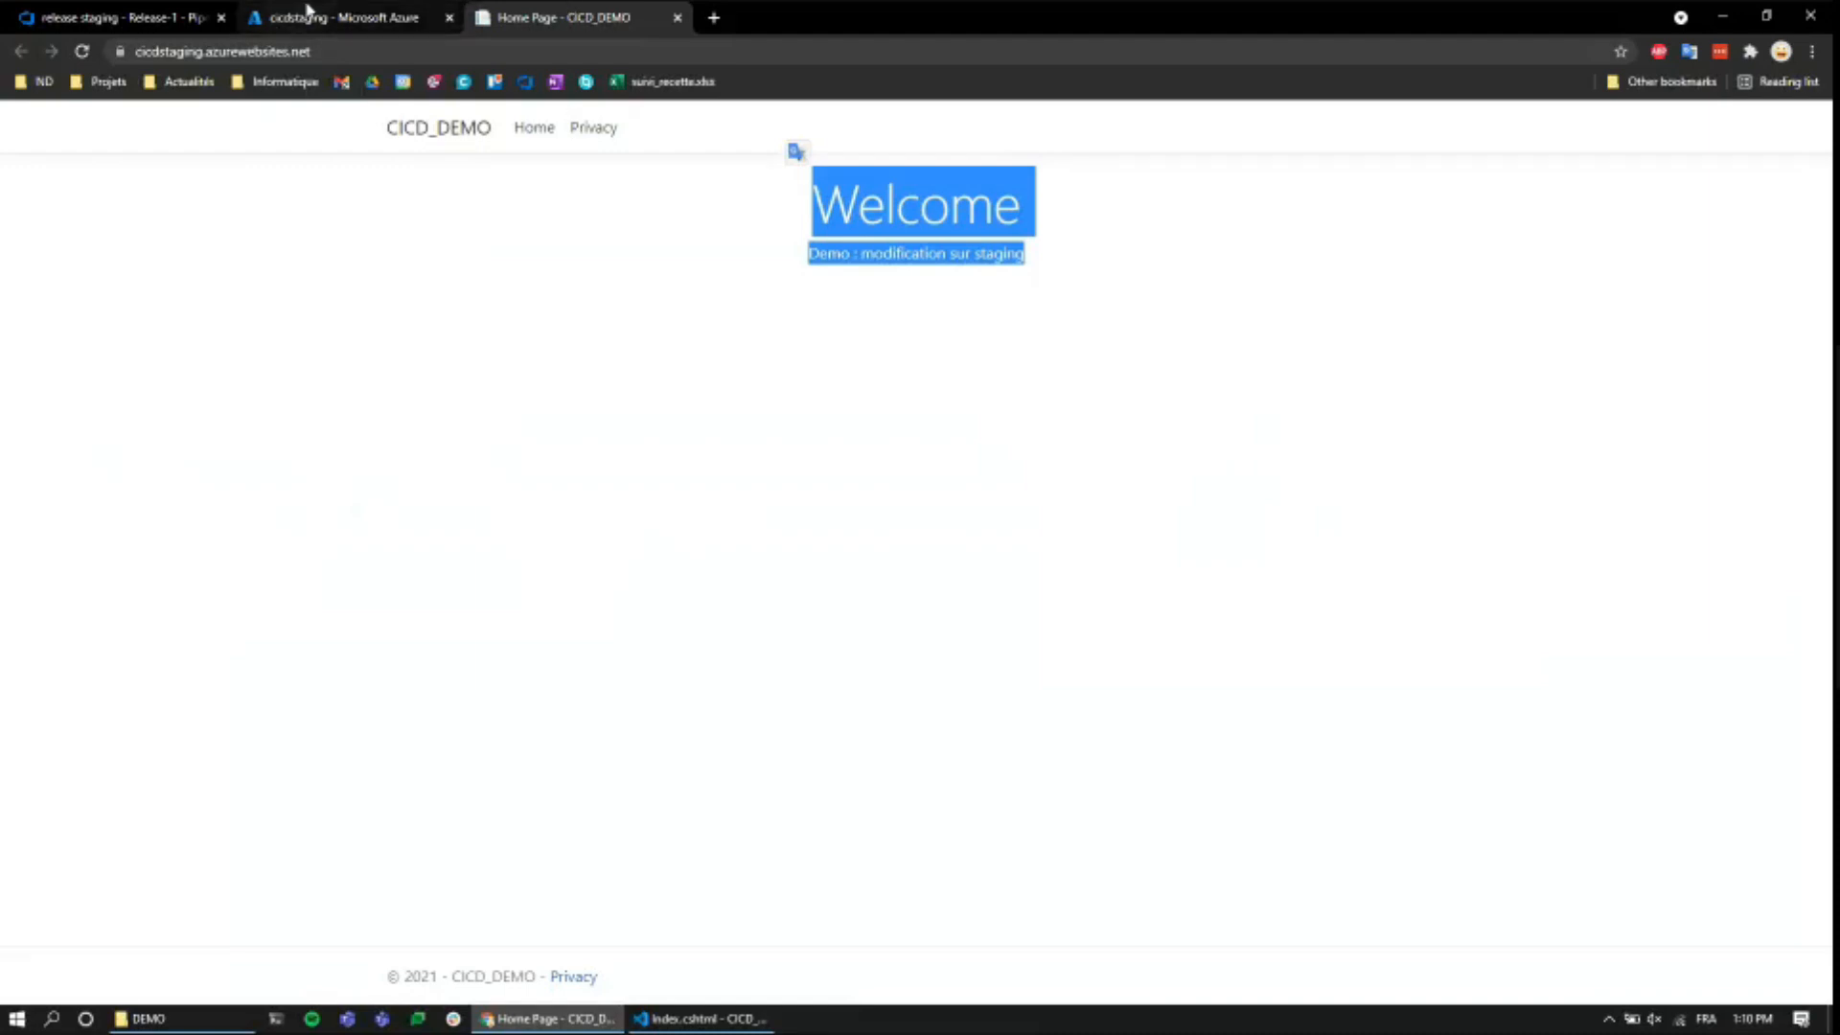
{"action": "left_click", "coordinate": [306, 12]}
{"action": "left_click", "coordinate": [115, 18]}
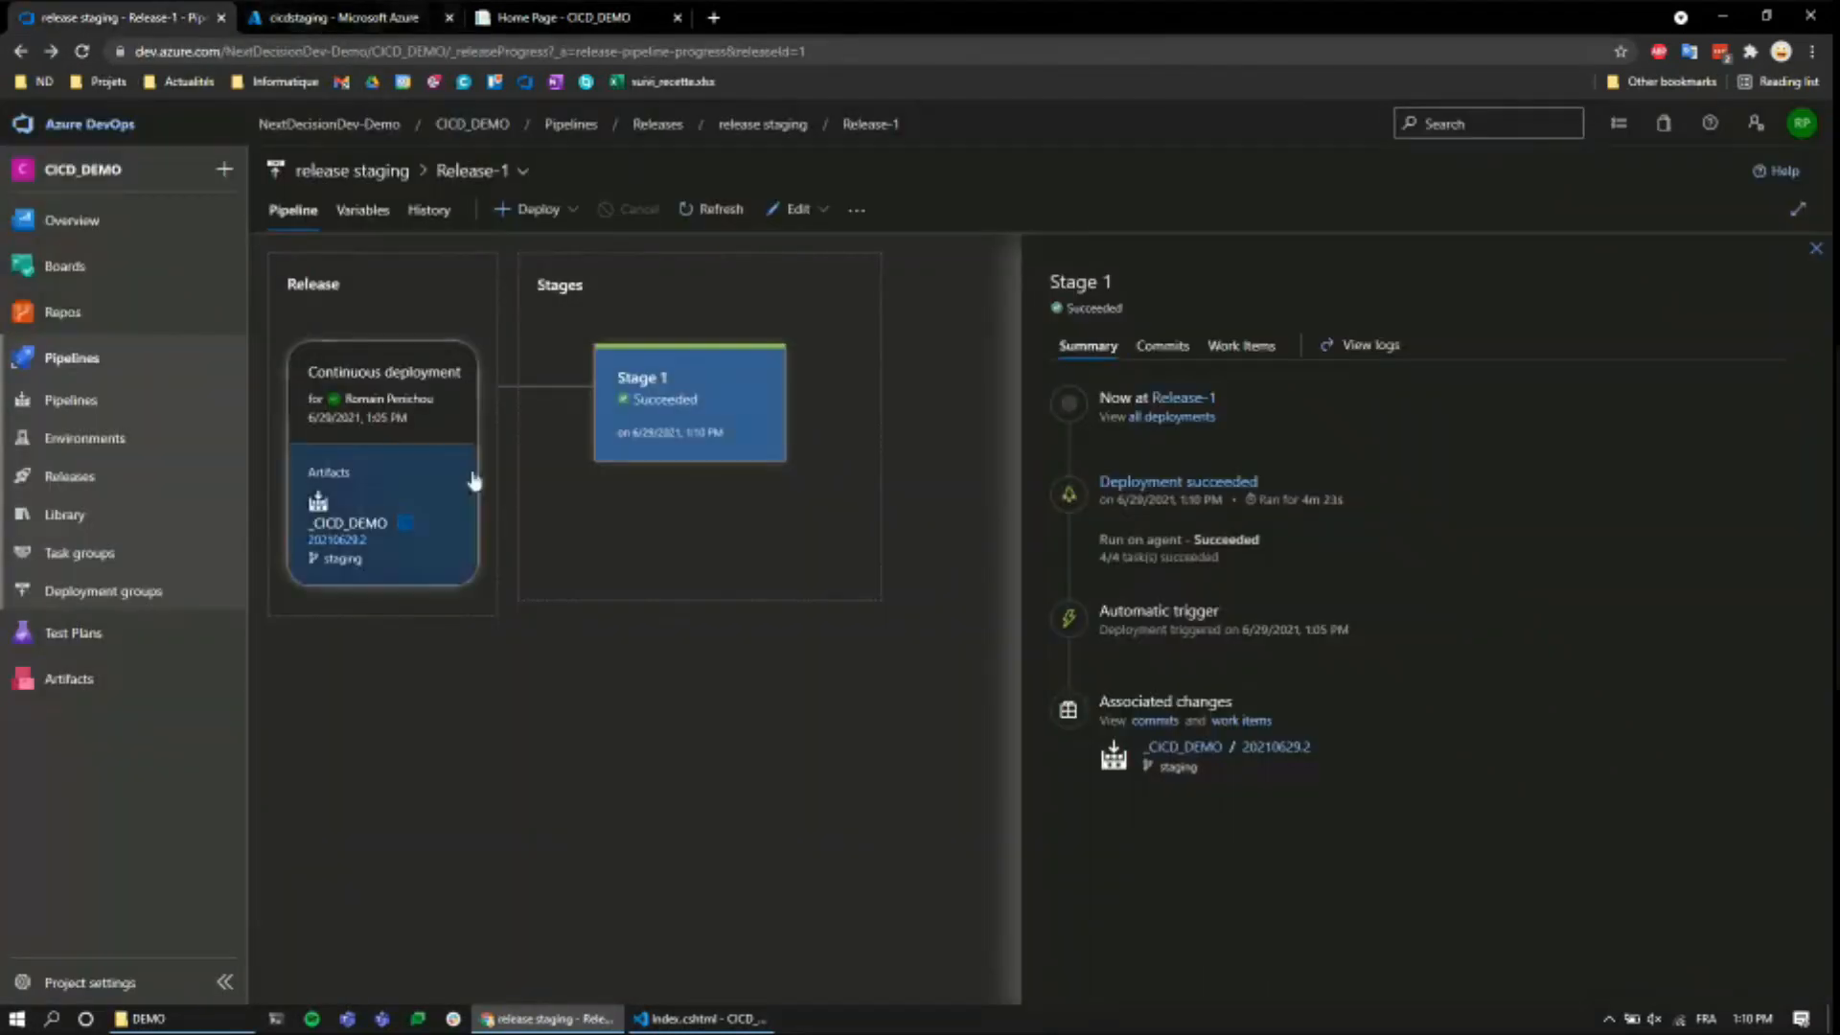
- Close the Stage 1 details, switch to Visual Studio Code and check out the master branch with git checkout master
{"action": "left_click", "coordinate": [1816, 248]}
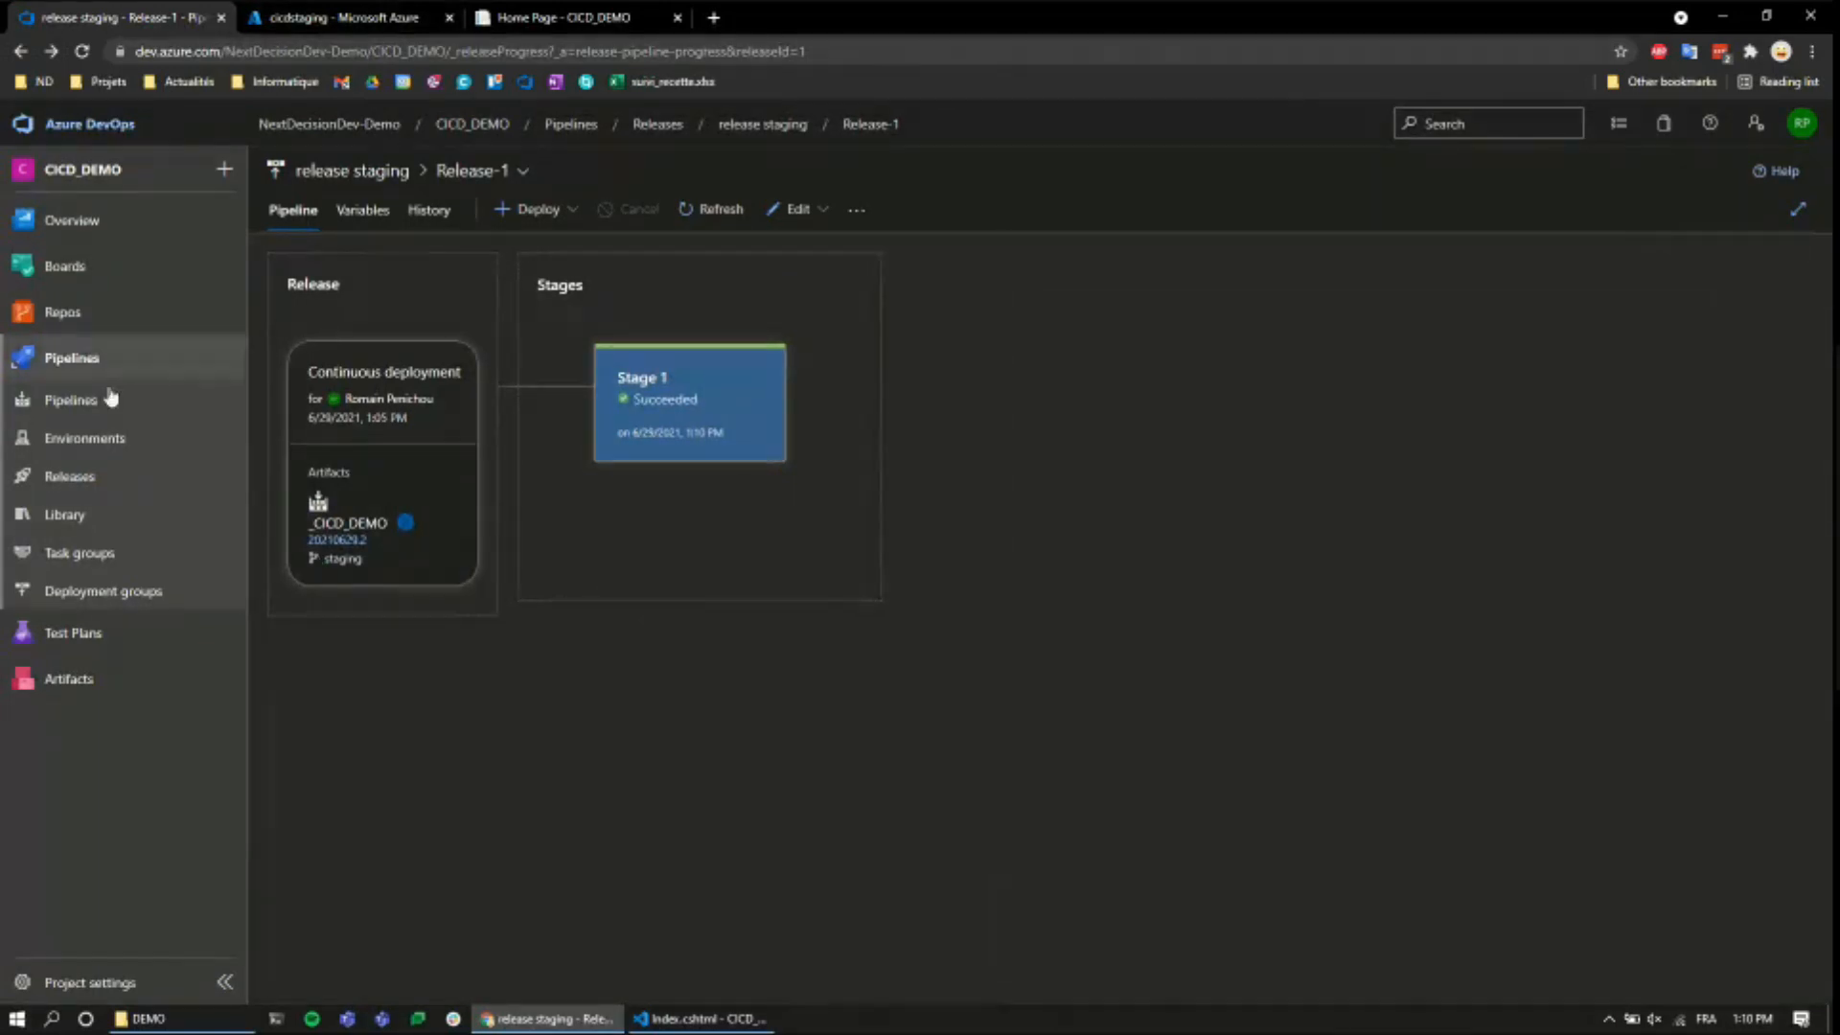
{"action": "left_click", "coordinate": [711, 1026]}
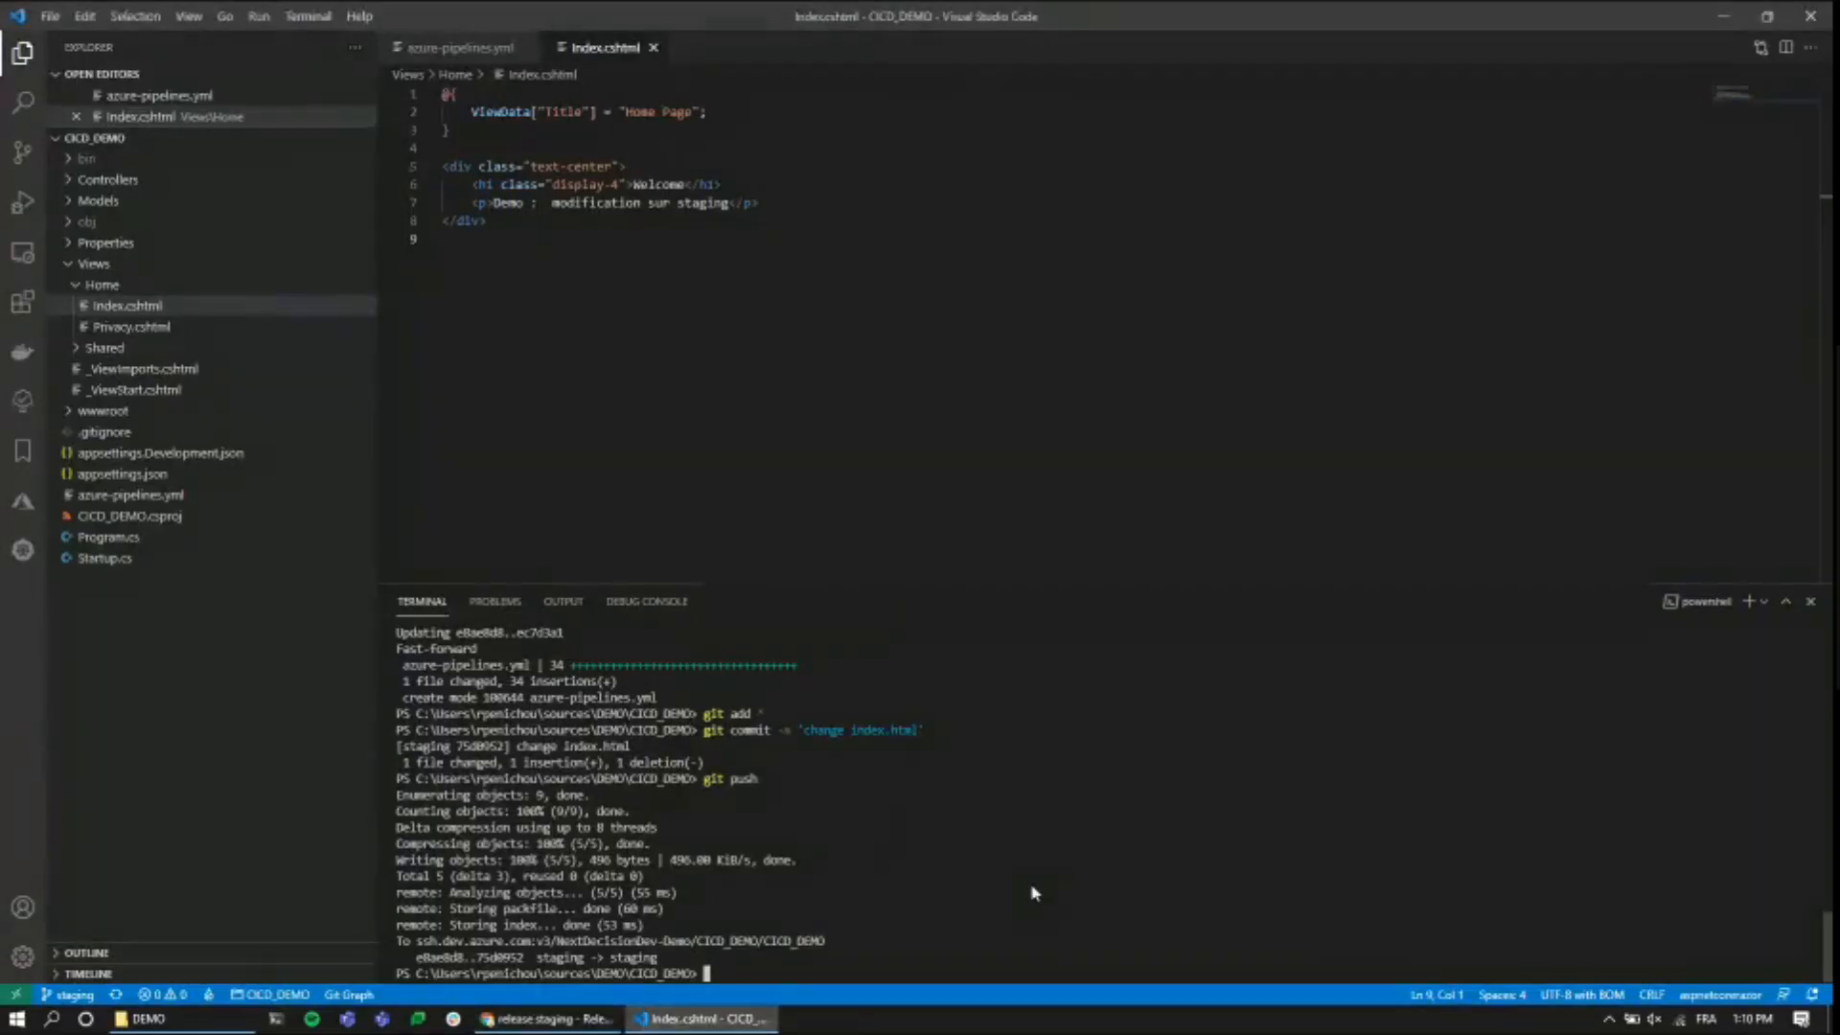
{"action": "type", "text": "git checkout master"}
{"action": "key", "text": "Return"}
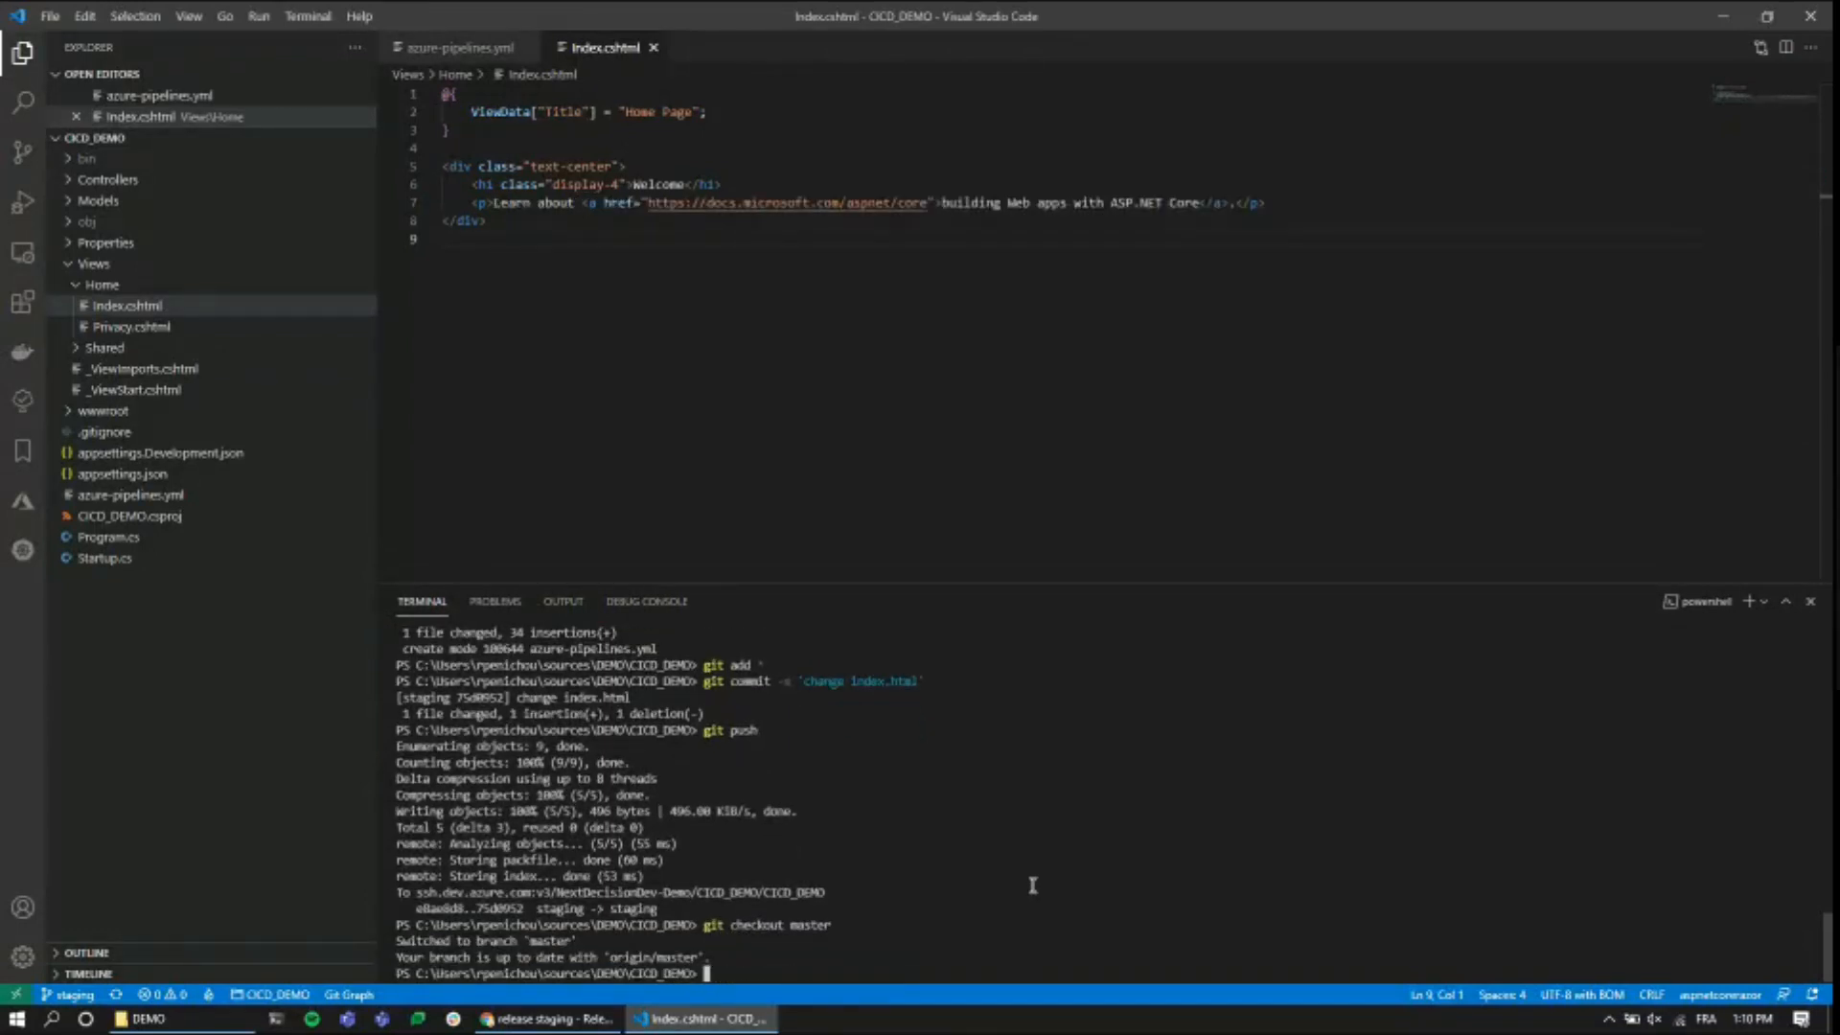
- Open azure-pipelines.yml, review its trigger section, and duplicate the file in the project root
{"action": "left_click", "coordinate": [169, 498]}
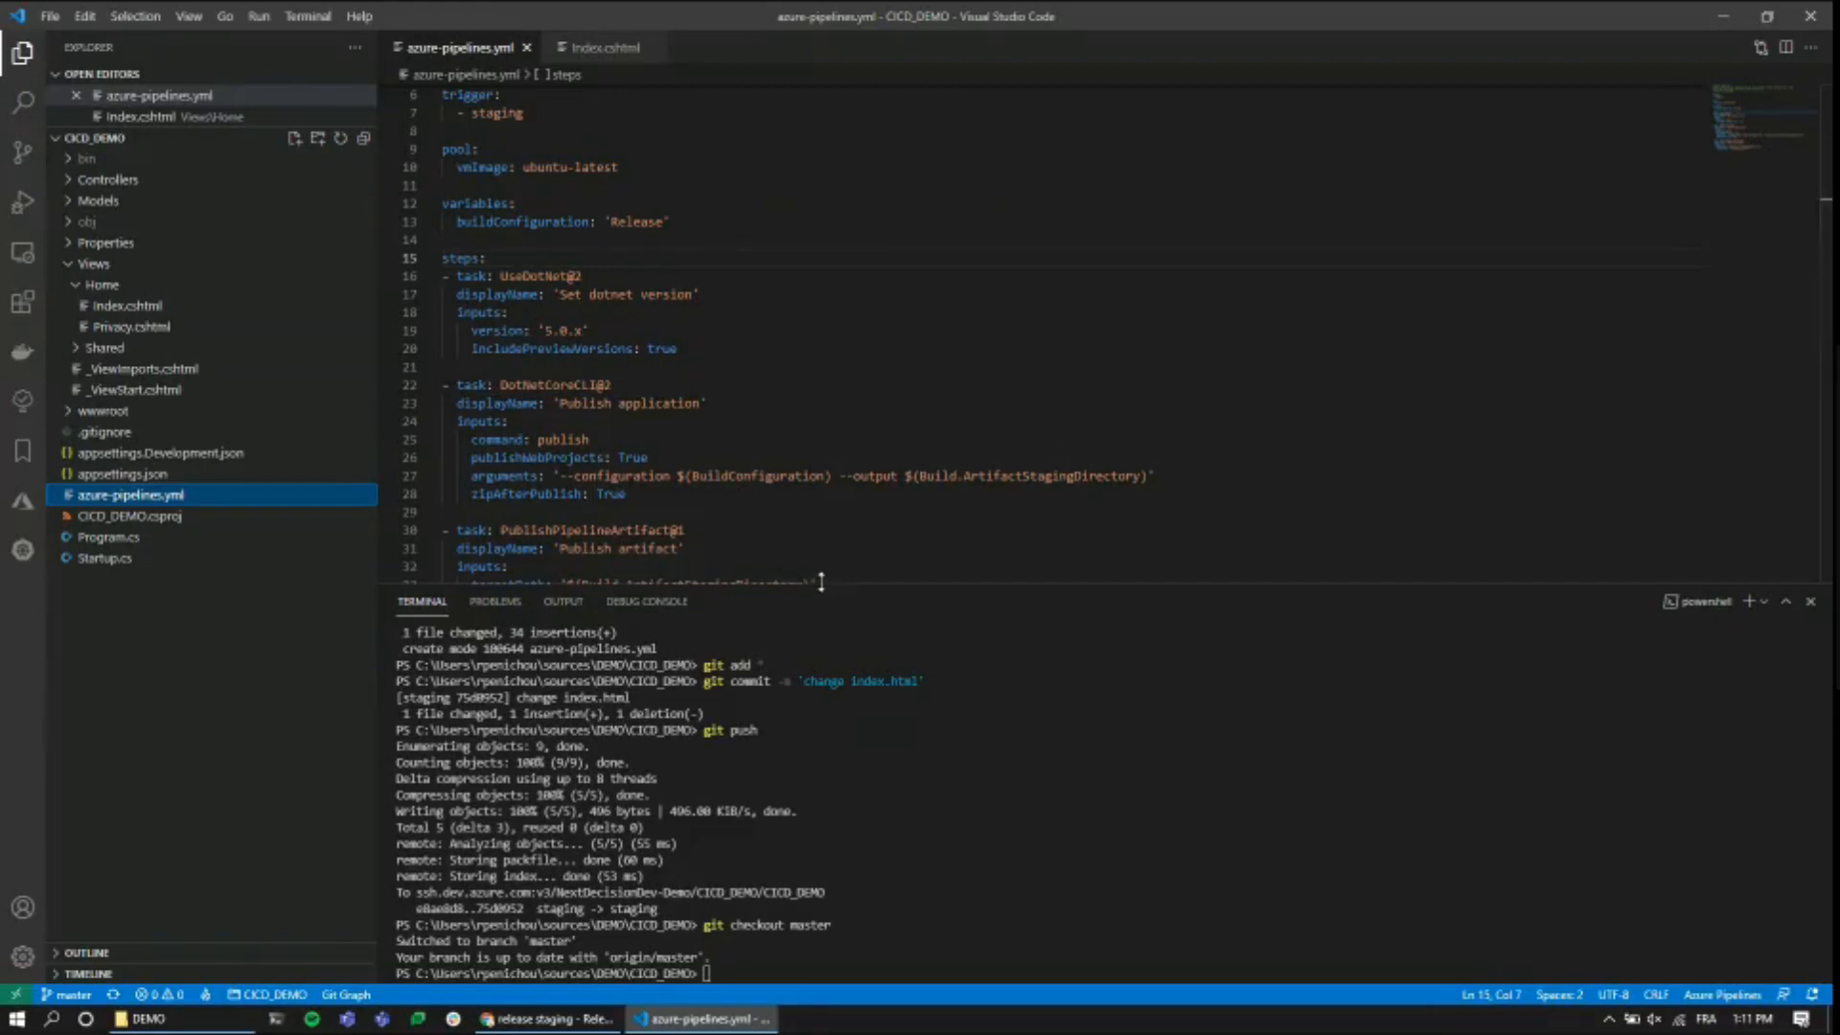
{"action": "left_click_drag", "start_coordinate": [821, 582], "coordinate": [822, 745]}
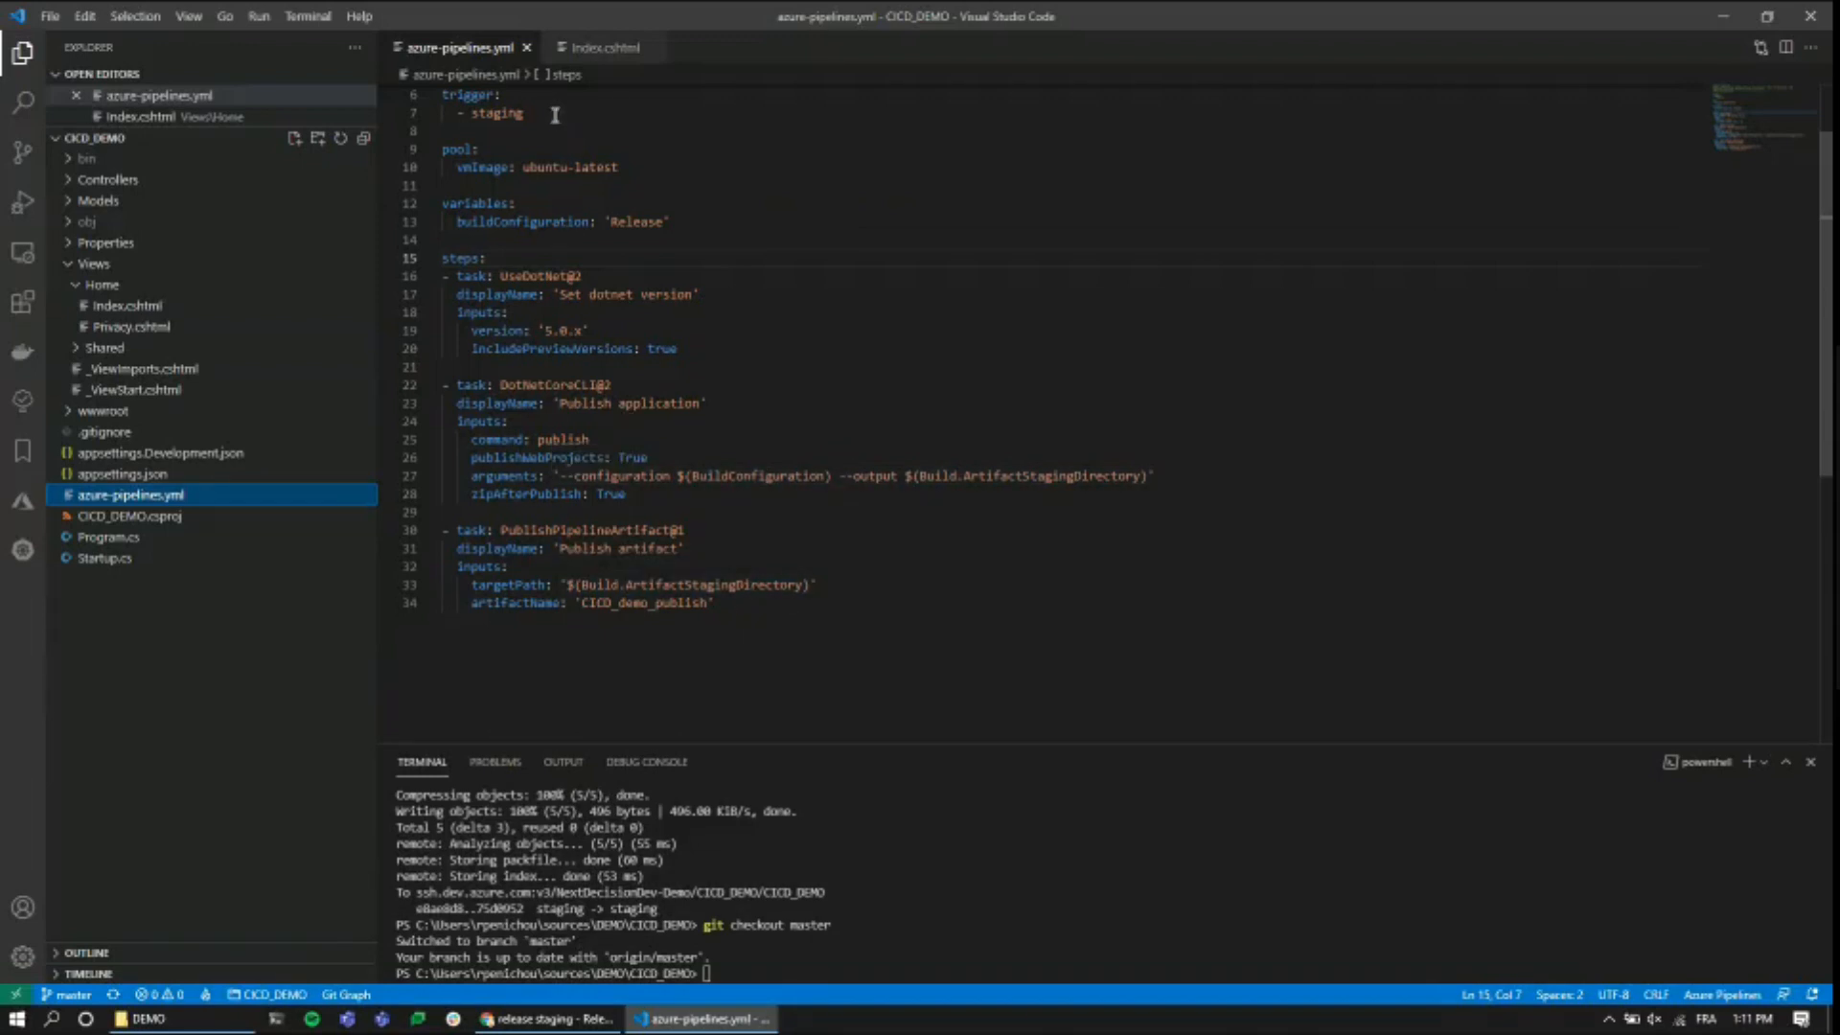
{"action": "left_click_drag", "start_coordinate": [551, 115], "coordinate": [361, 85]}
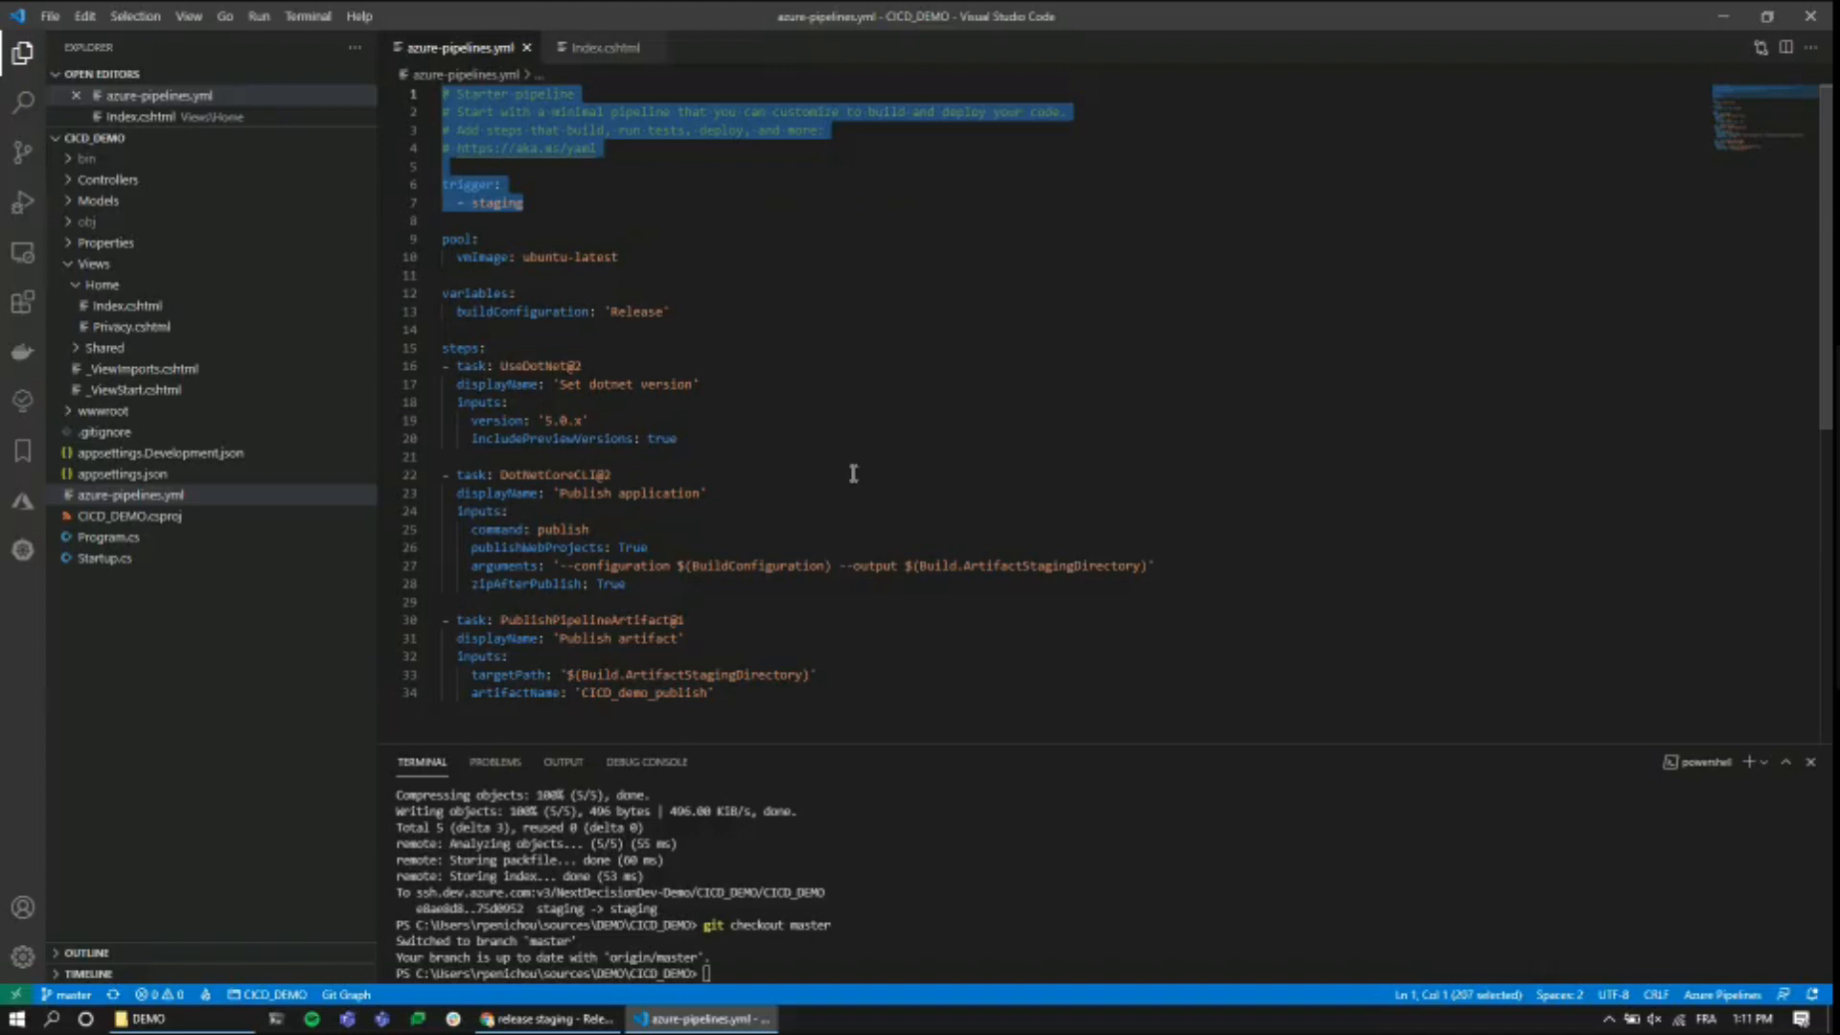
{"action": "left_click", "coordinate": [161, 496]}
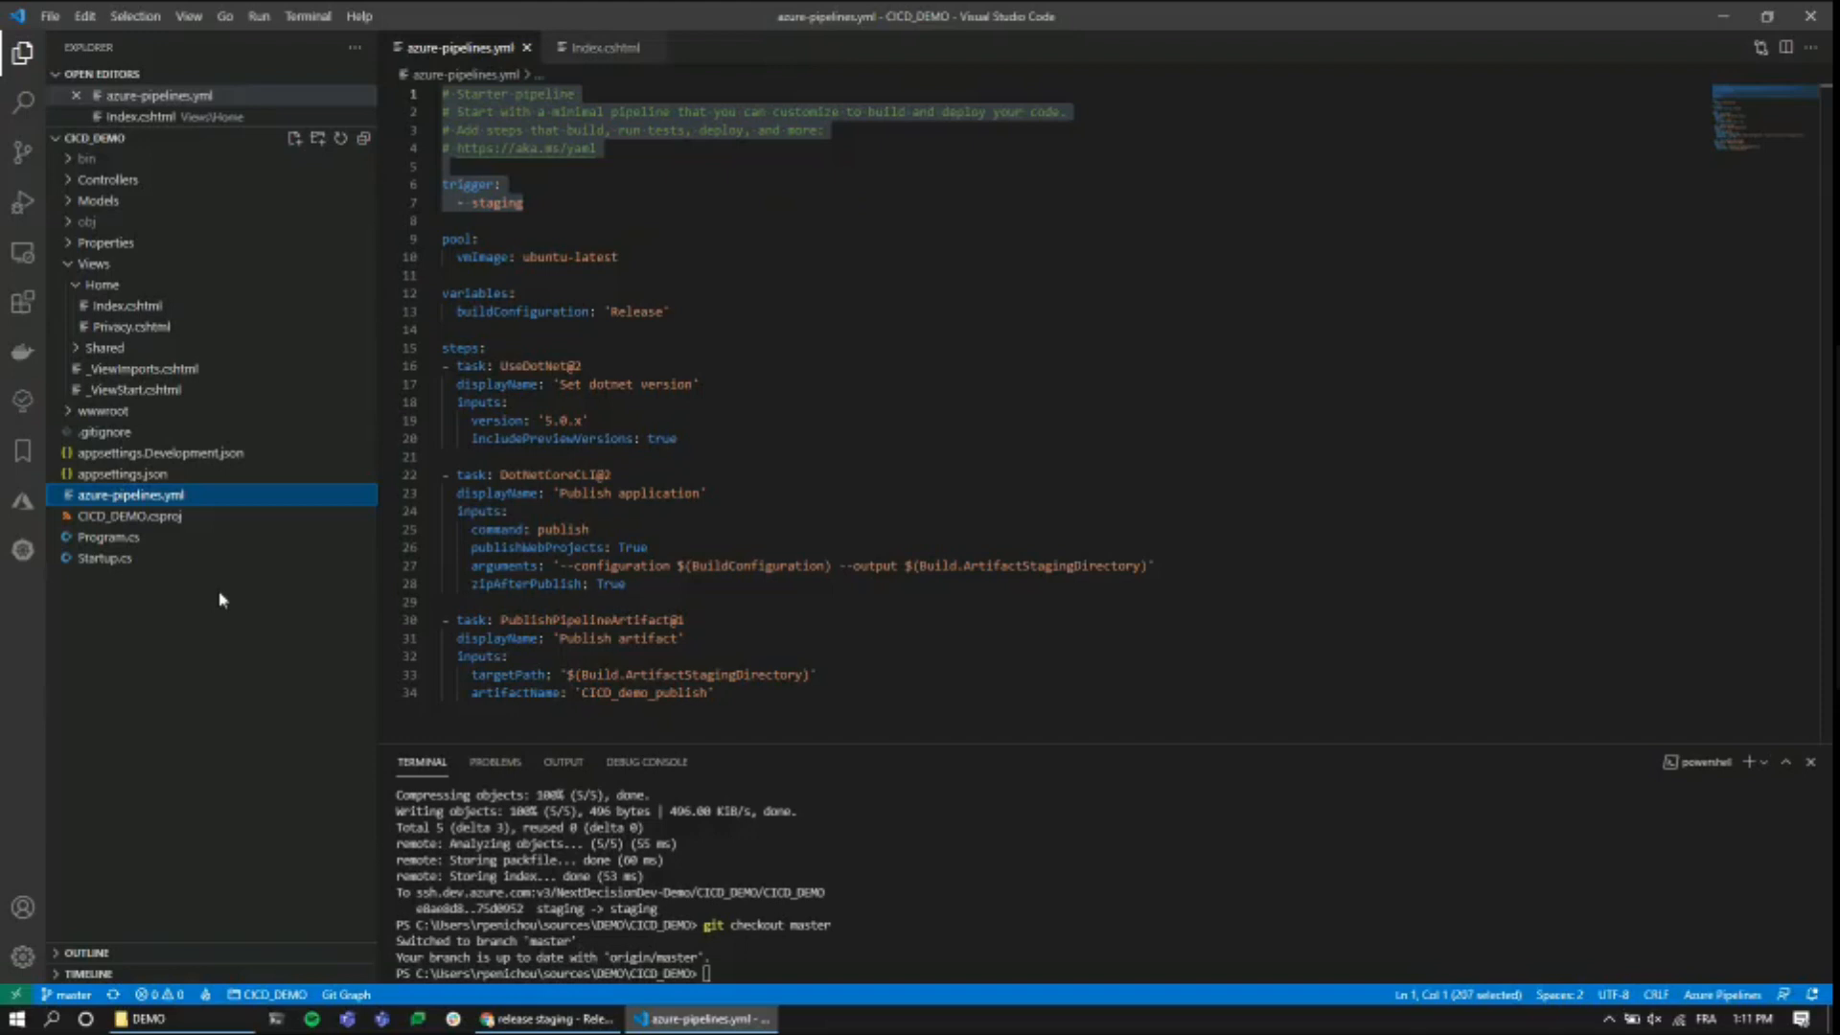
{"action": "key", "text": "ctrl+v"}
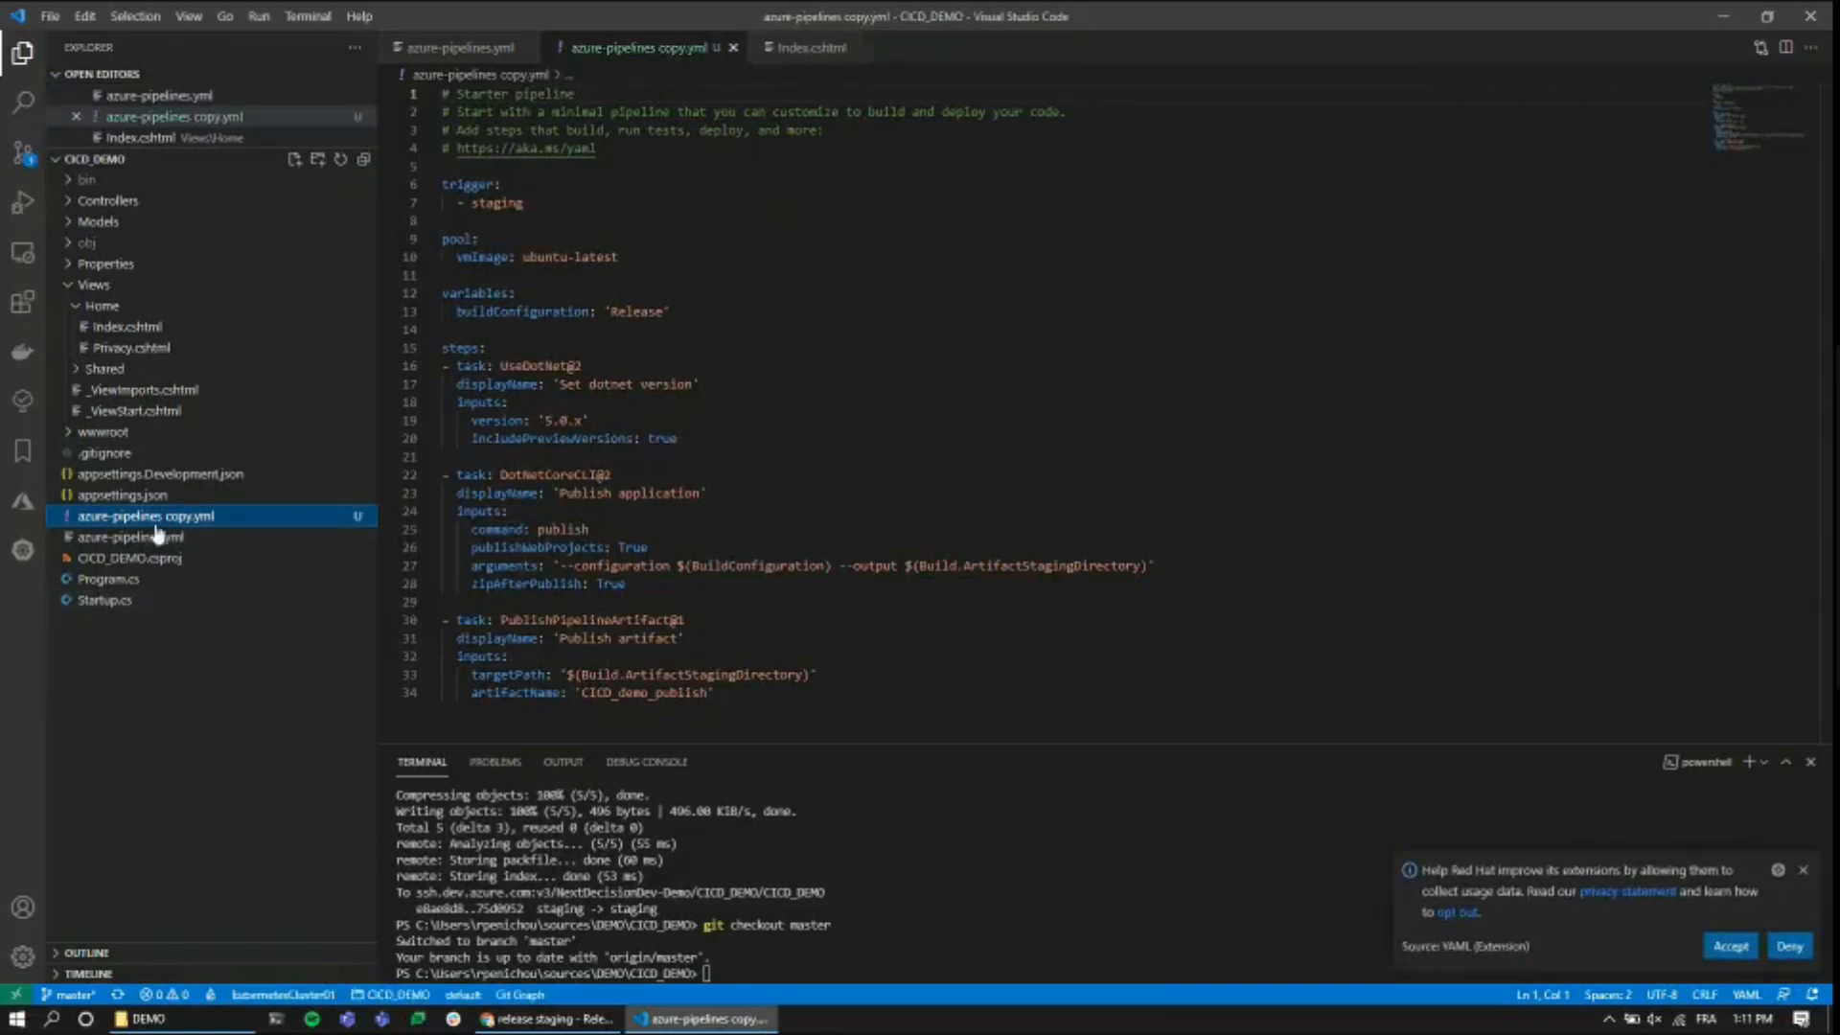
- Rename the copied pipeline file to azure-pipelines-production.yml
{"action": "left_click", "coordinate": [177, 518]}
{"action": "left_click", "coordinate": [195, 516]}
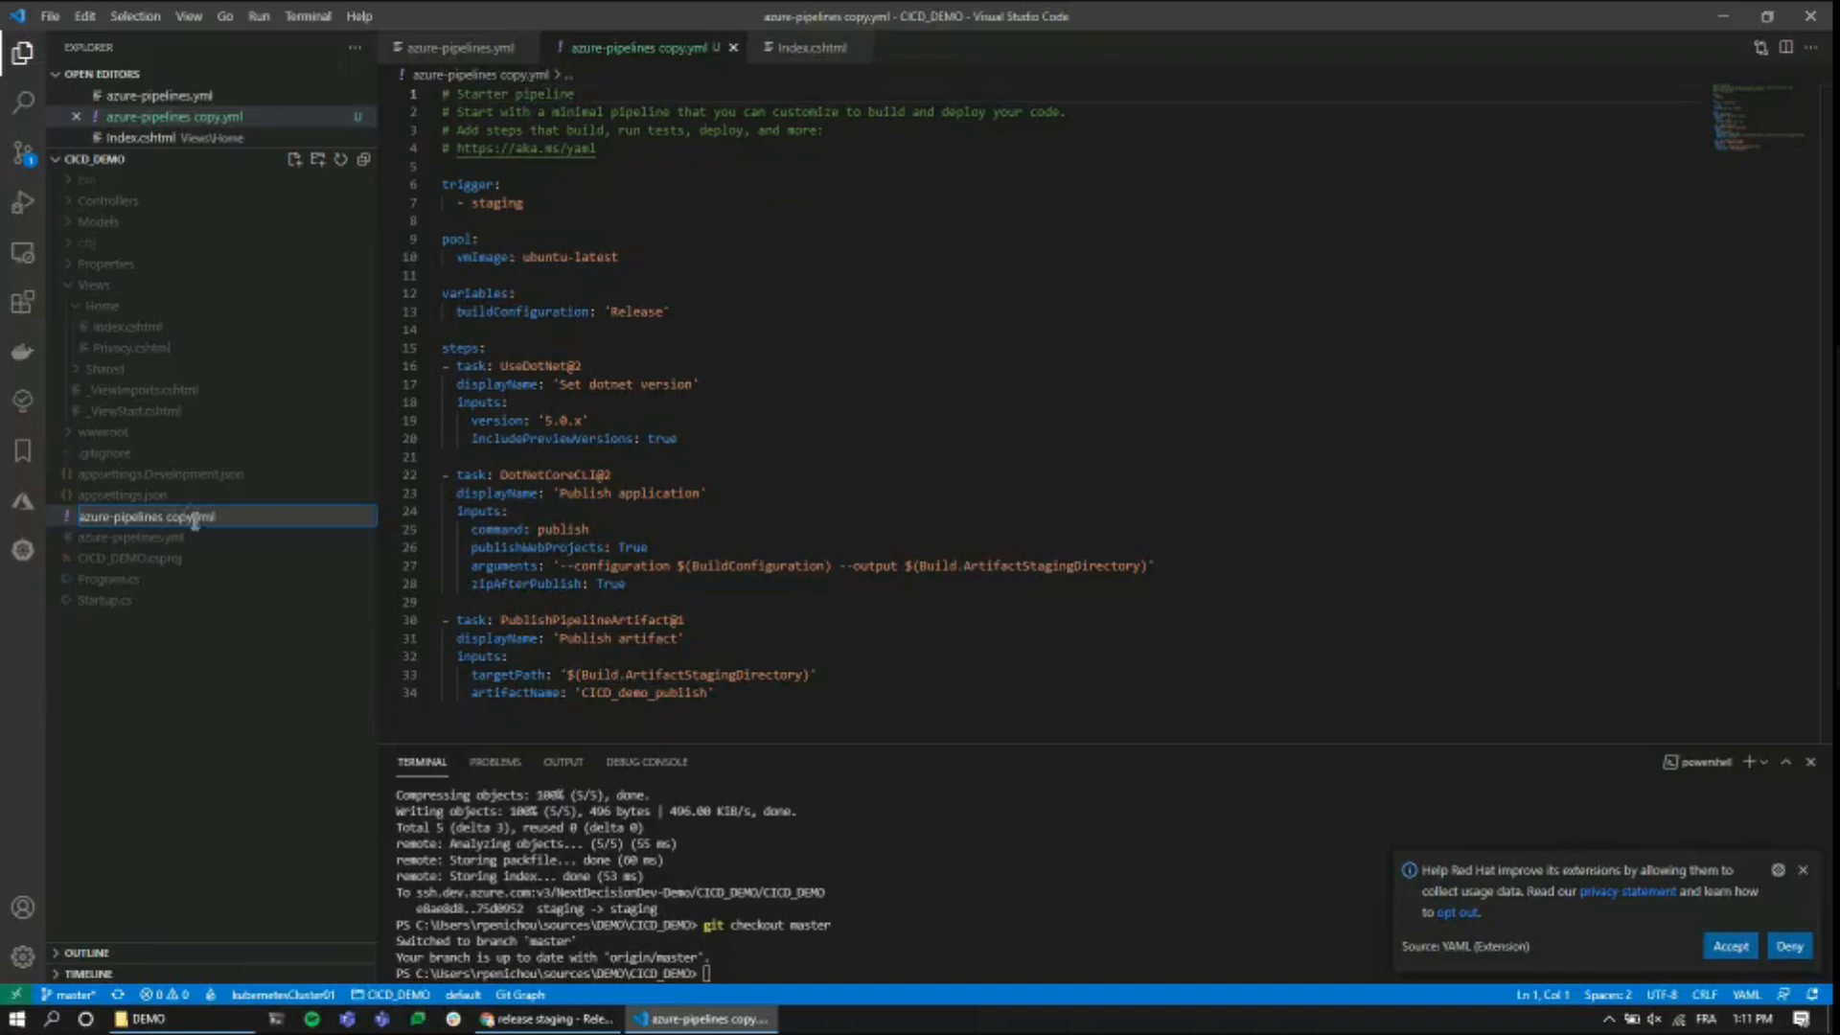
{"action": "key", "text": "BackSpace"}
{"action": "key", "text": "BackSpace"}
{"action": "key", "text": "BackSpace"}
{"action": "key", "text": "BackSpace"}
{"action": "key", "text": "BackSpace"}
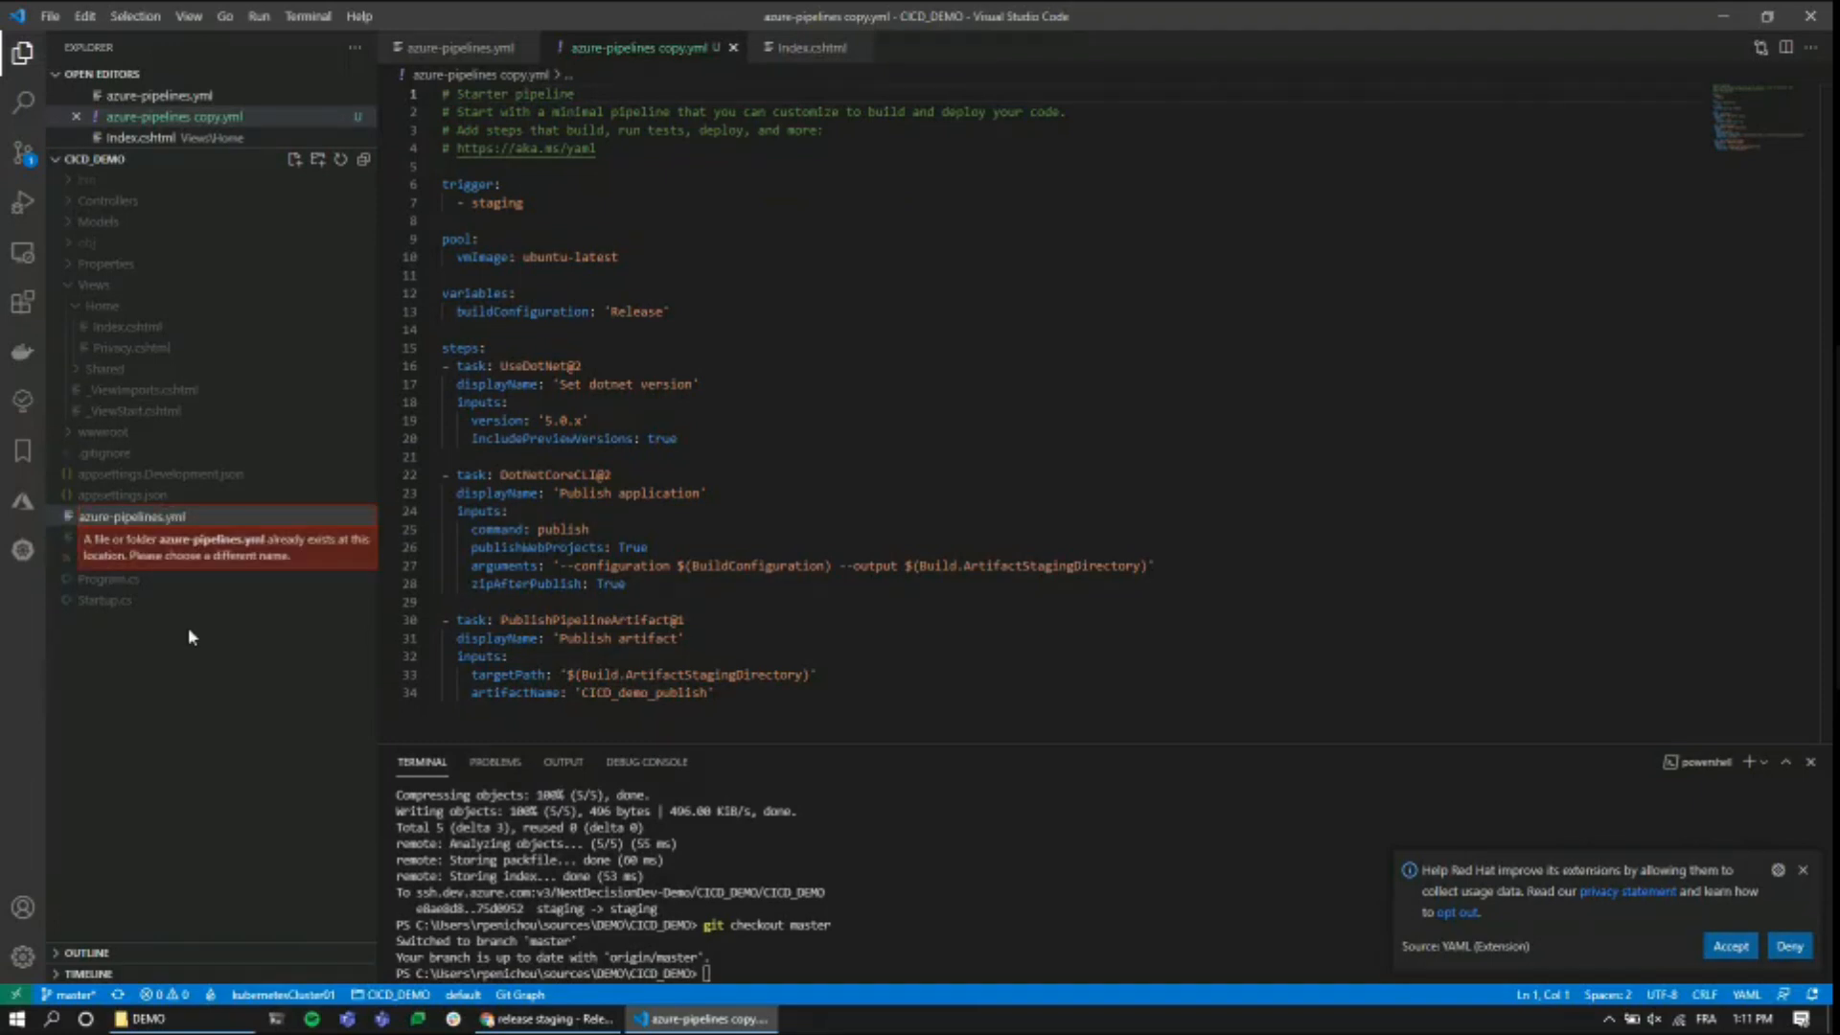
{"action": "type", "text": "-production"}
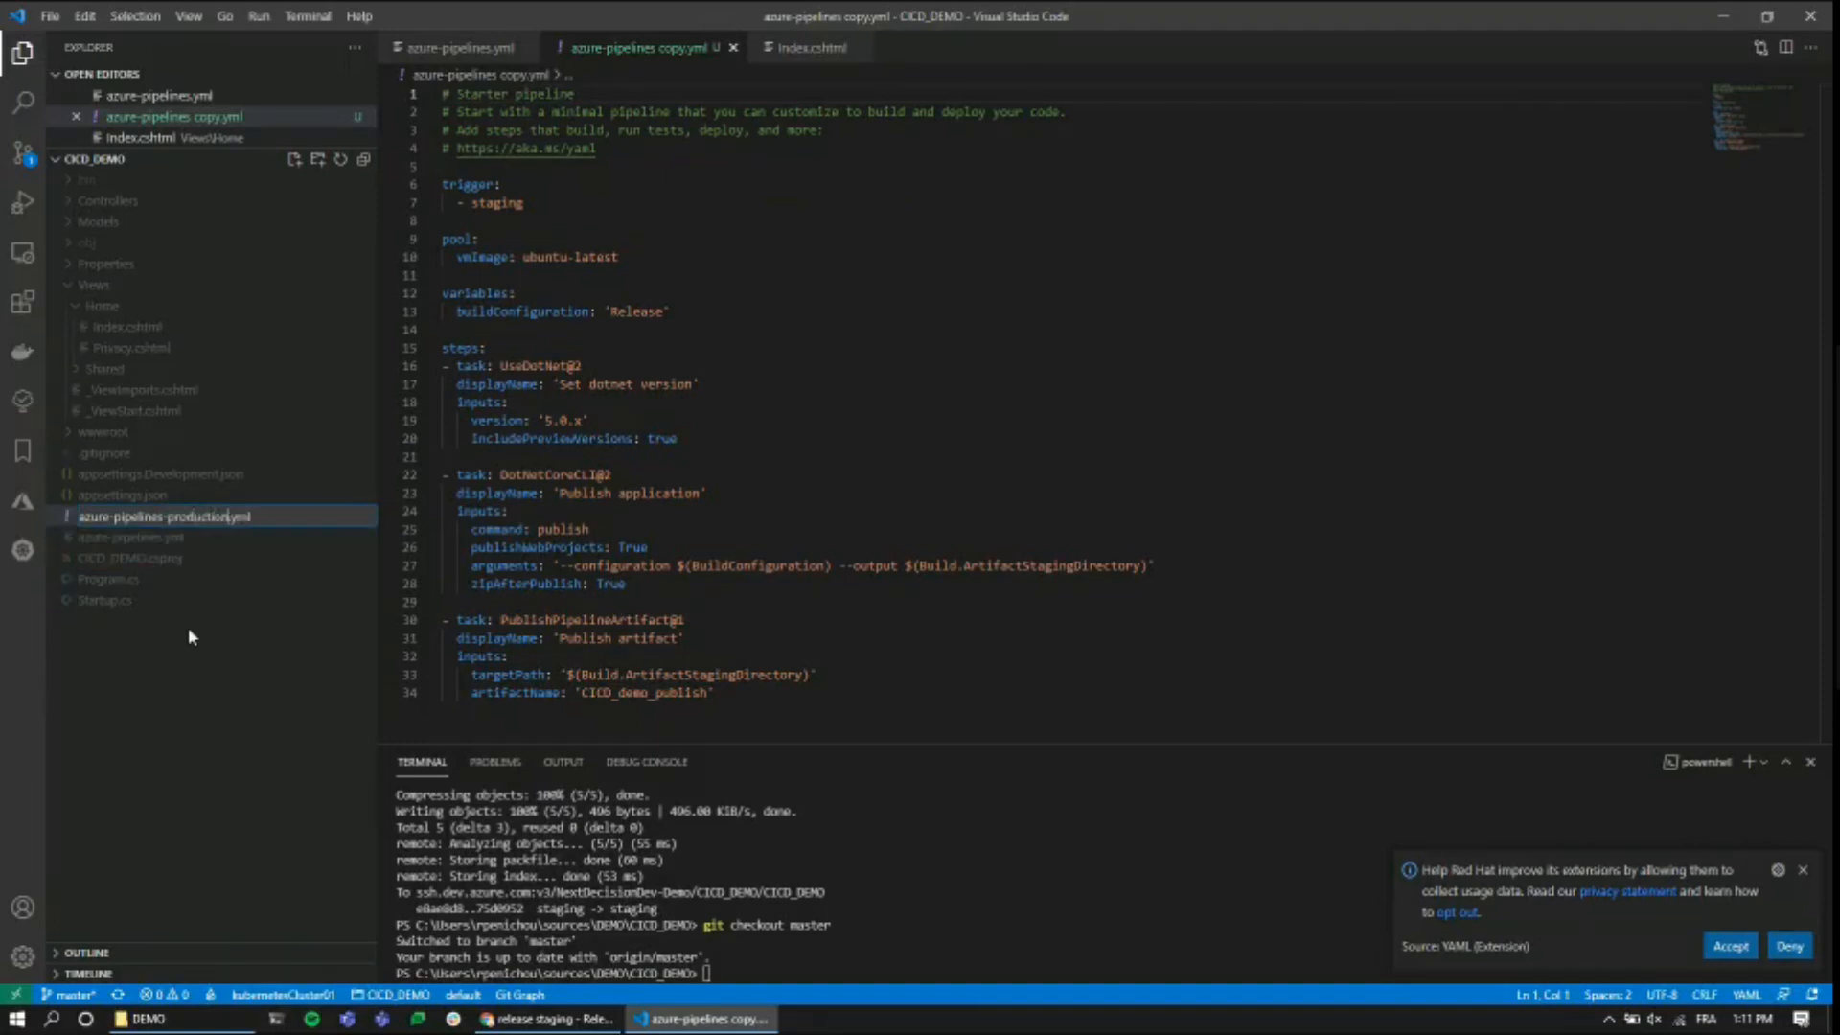
{"action": "left_click", "coordinate": [803, 404]}
- Set the trigger branch in azure-pipelines-production.yml to production and save the file
{"action": "double_click", "coordinate": [496, 203]}
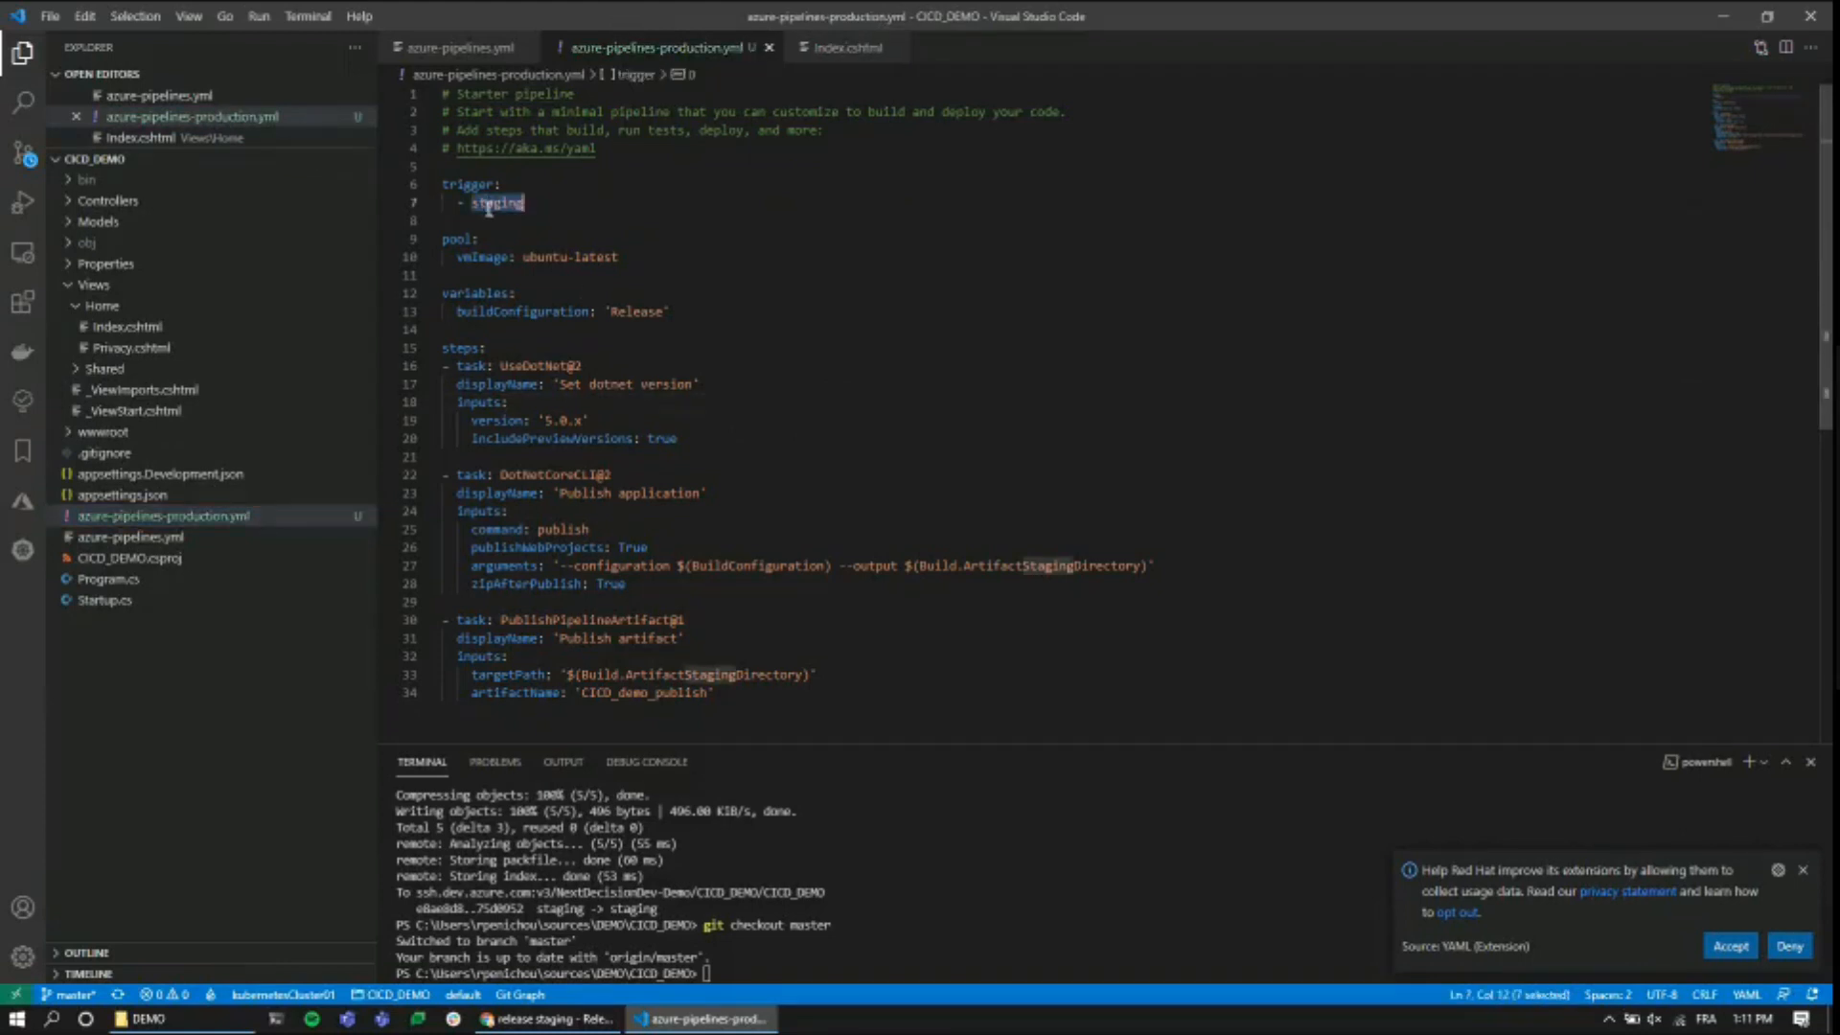
{"action": "type", "text": "productio"}
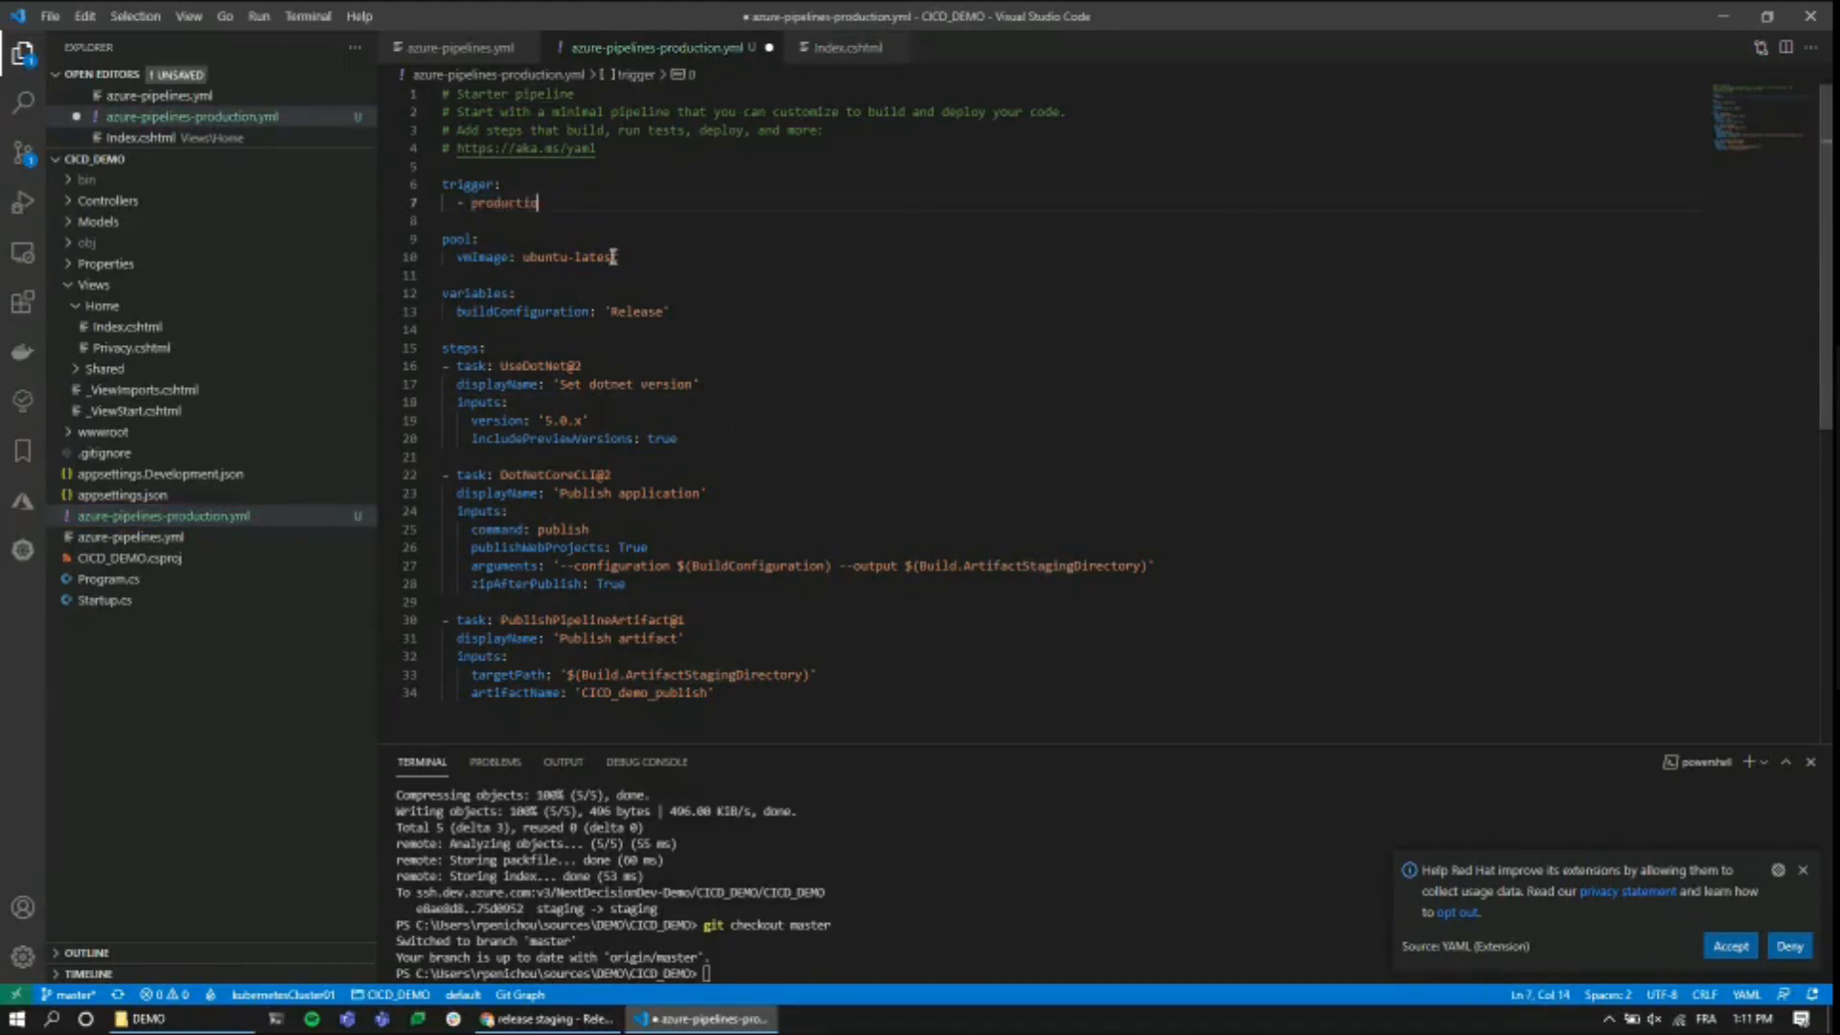
{"action": "left_click", "coordinate": [850, 338]}
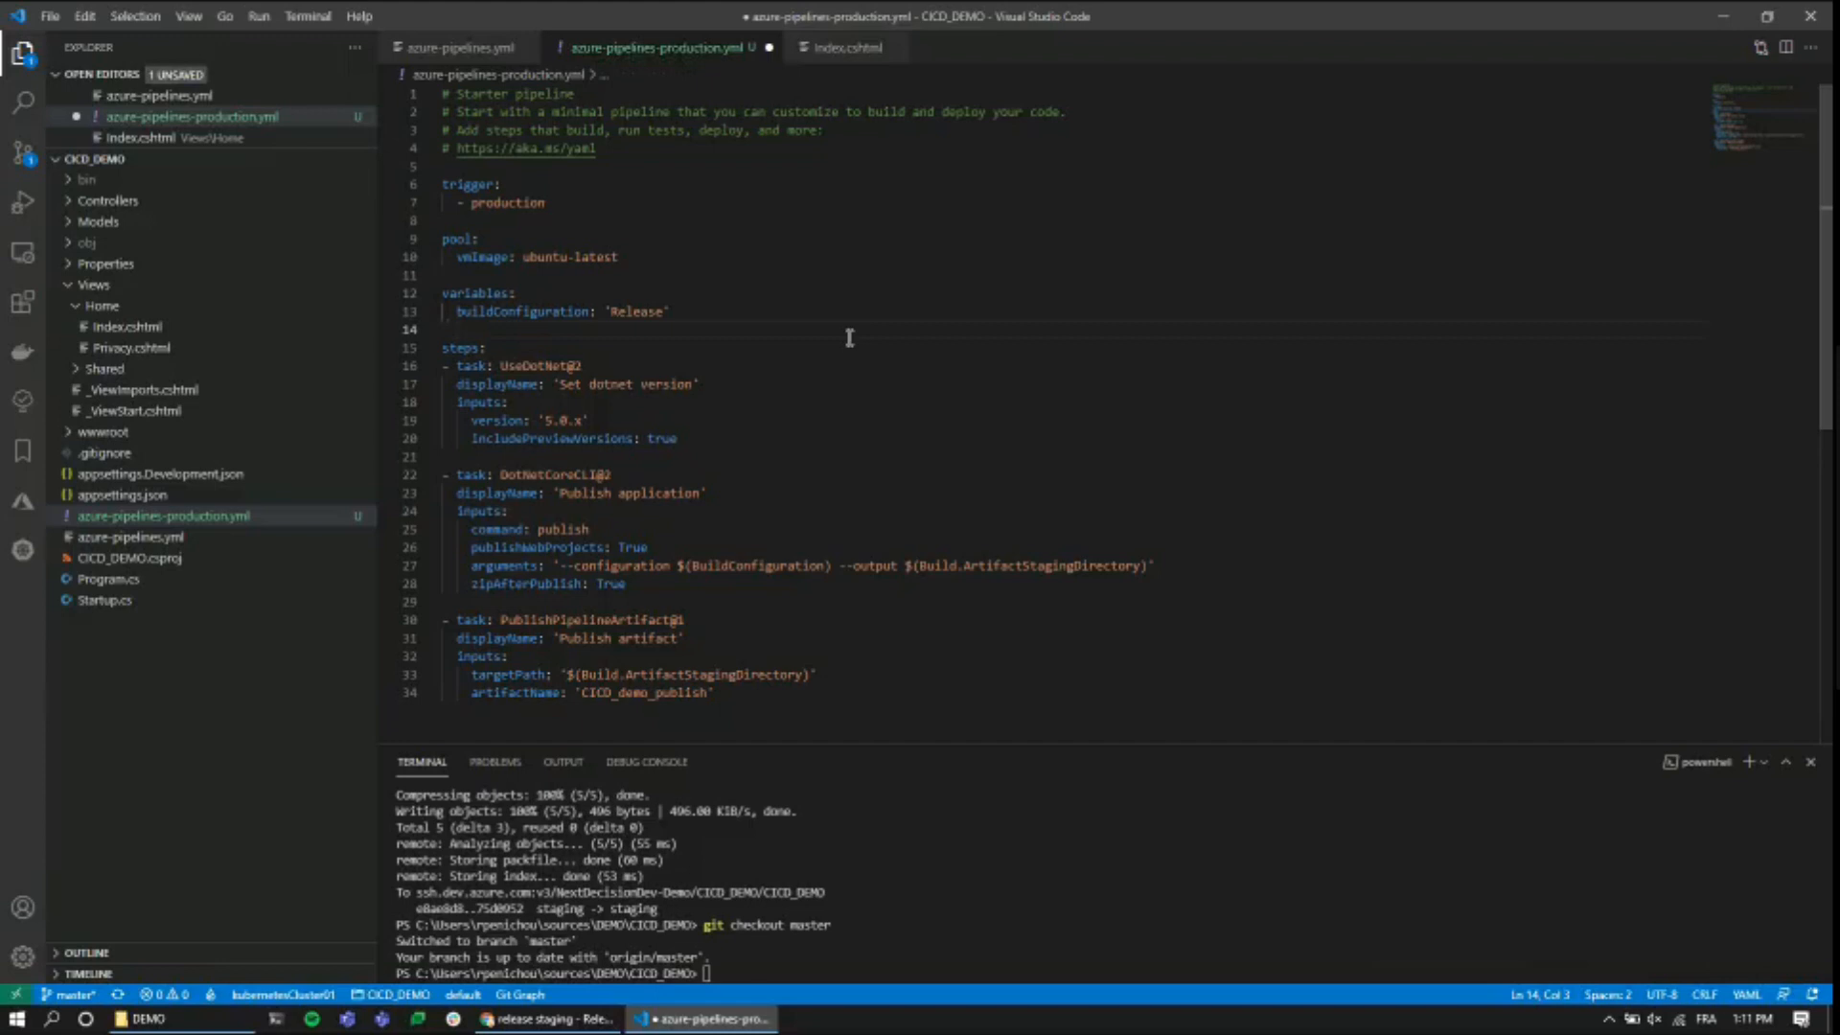
{"action": "key", "text": "ctrl+s"}
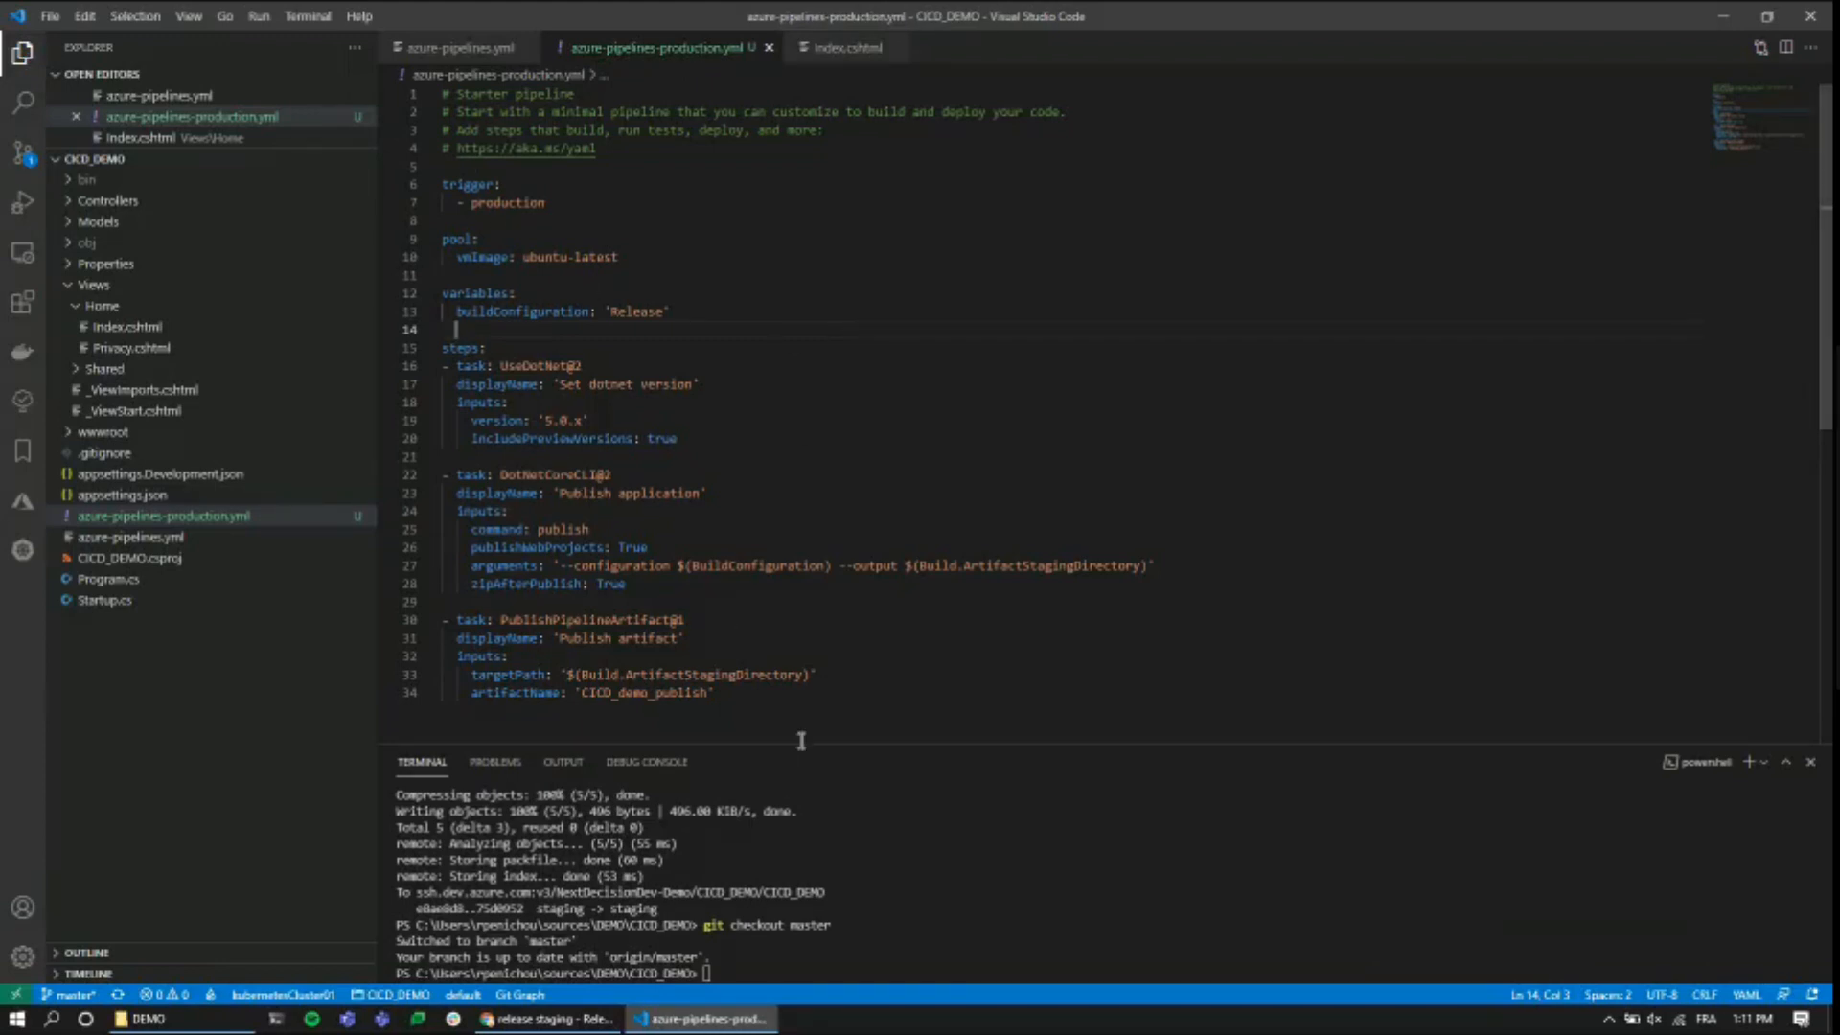
- Commit all changes on master with the message 'Add master pipeline' and push them to the remote repository
{"action": "left_click_drag", "start_coordinate": [798, 744], "coordinate": [801, 616]}
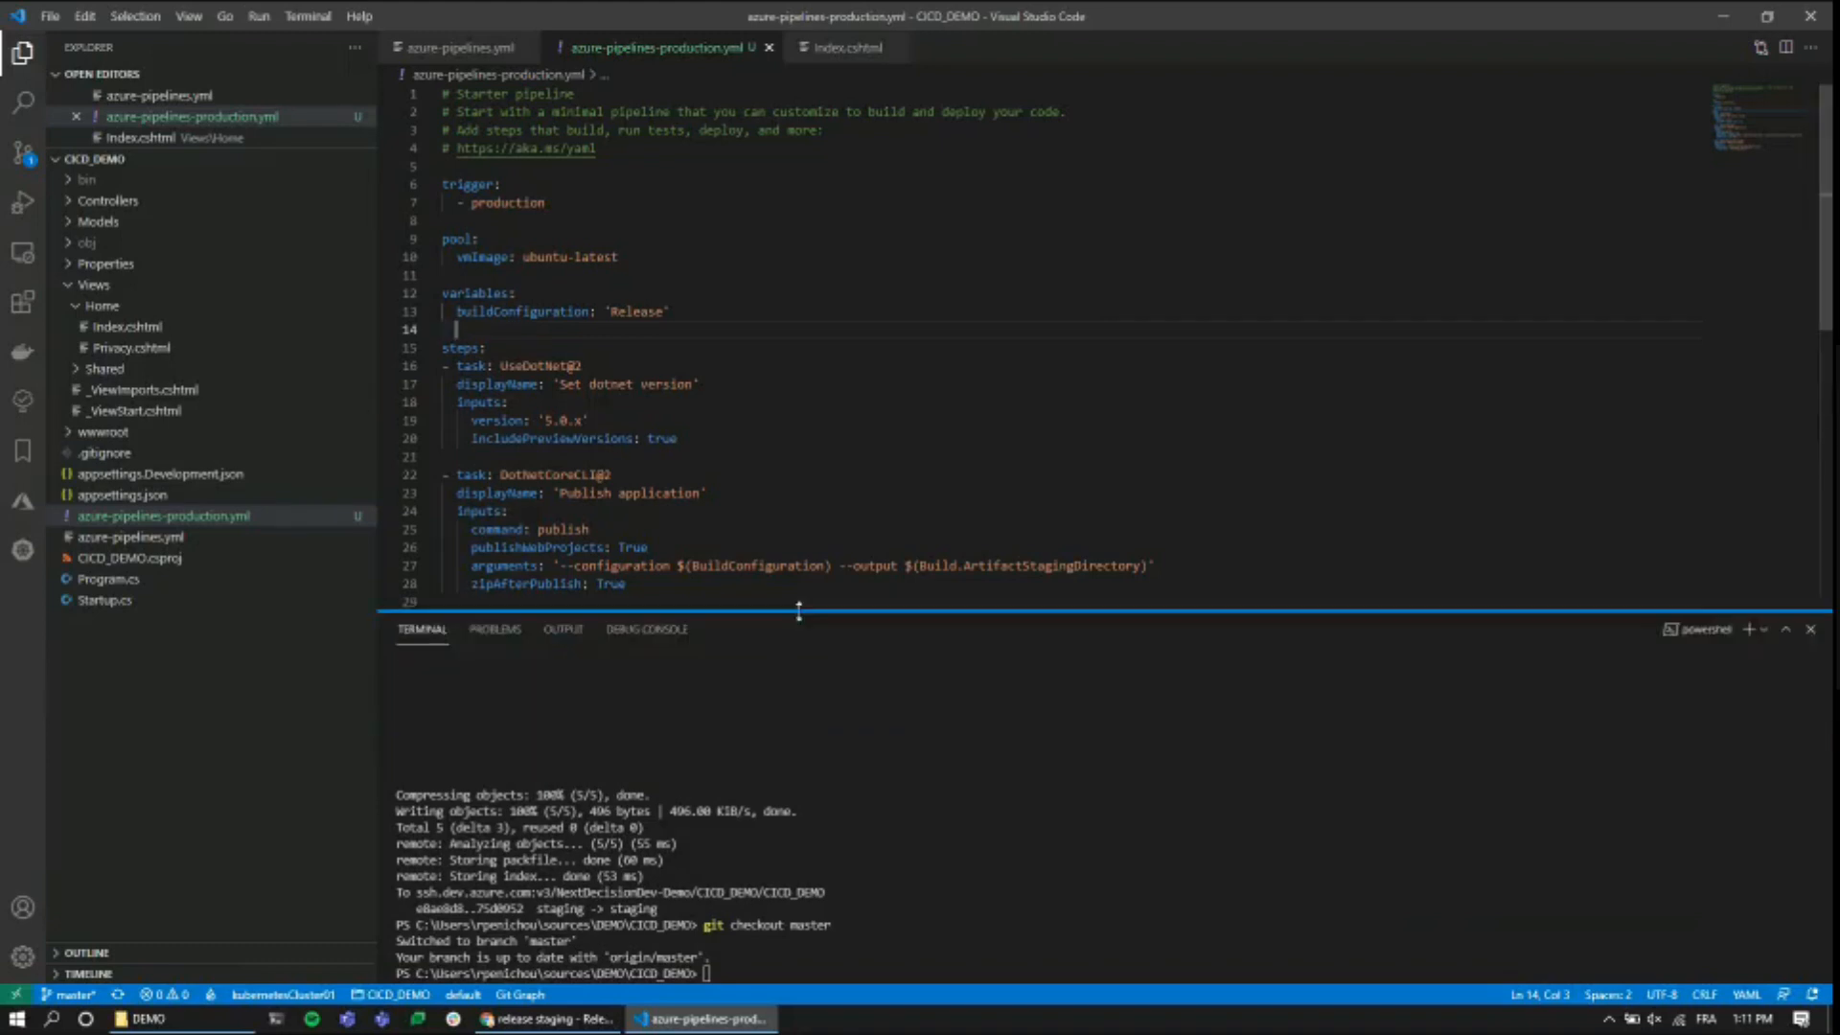
{"action": "left_click", "coordinate": [910, 841]}
{"action": "type", "text": "git "}
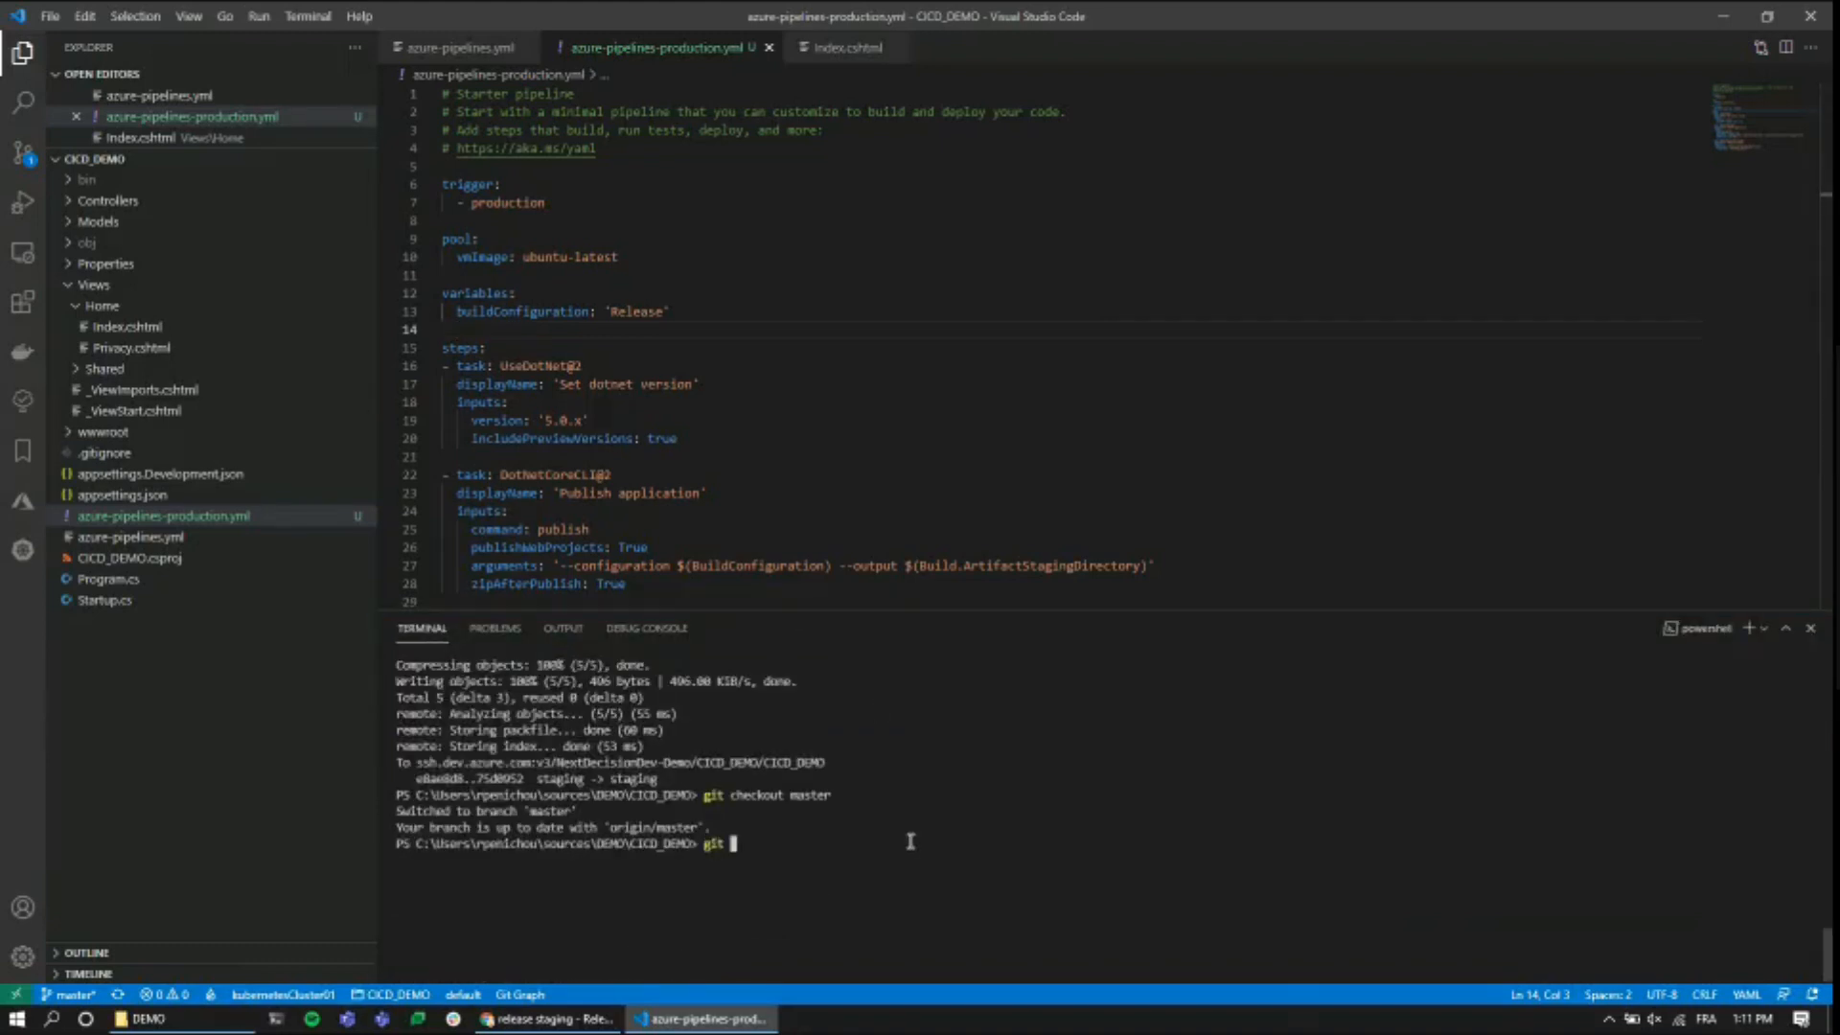
{"action": "type", "text": "add ."}
{"action": "key", "text": "Return"}
{"action": "type", "text": "git commit"}
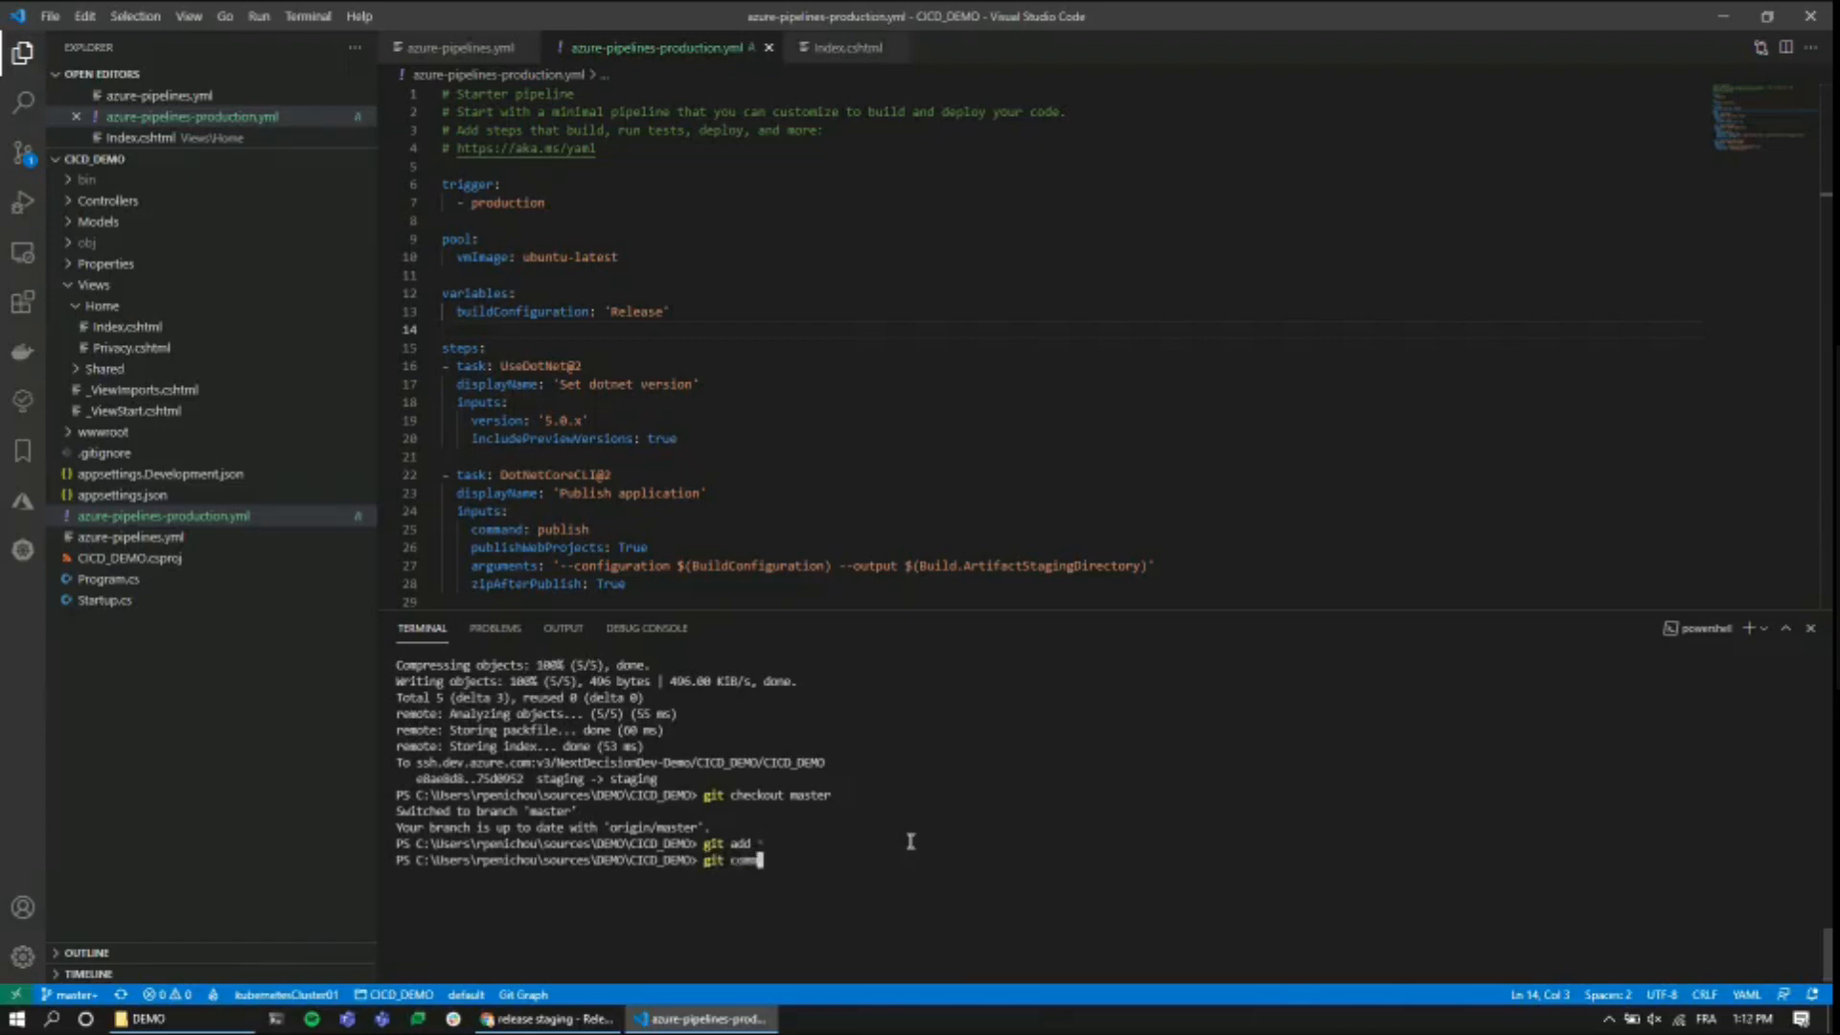
{"action": "type", "text": " -m \""}
{"action": "type", "text": "Add master pip"}
{"action": "type", "text": "eline'"}
{"action": "key", "text": "Return"}
{"action": "type", "text": "git push"}
{"action": "key", "text": "Return"}
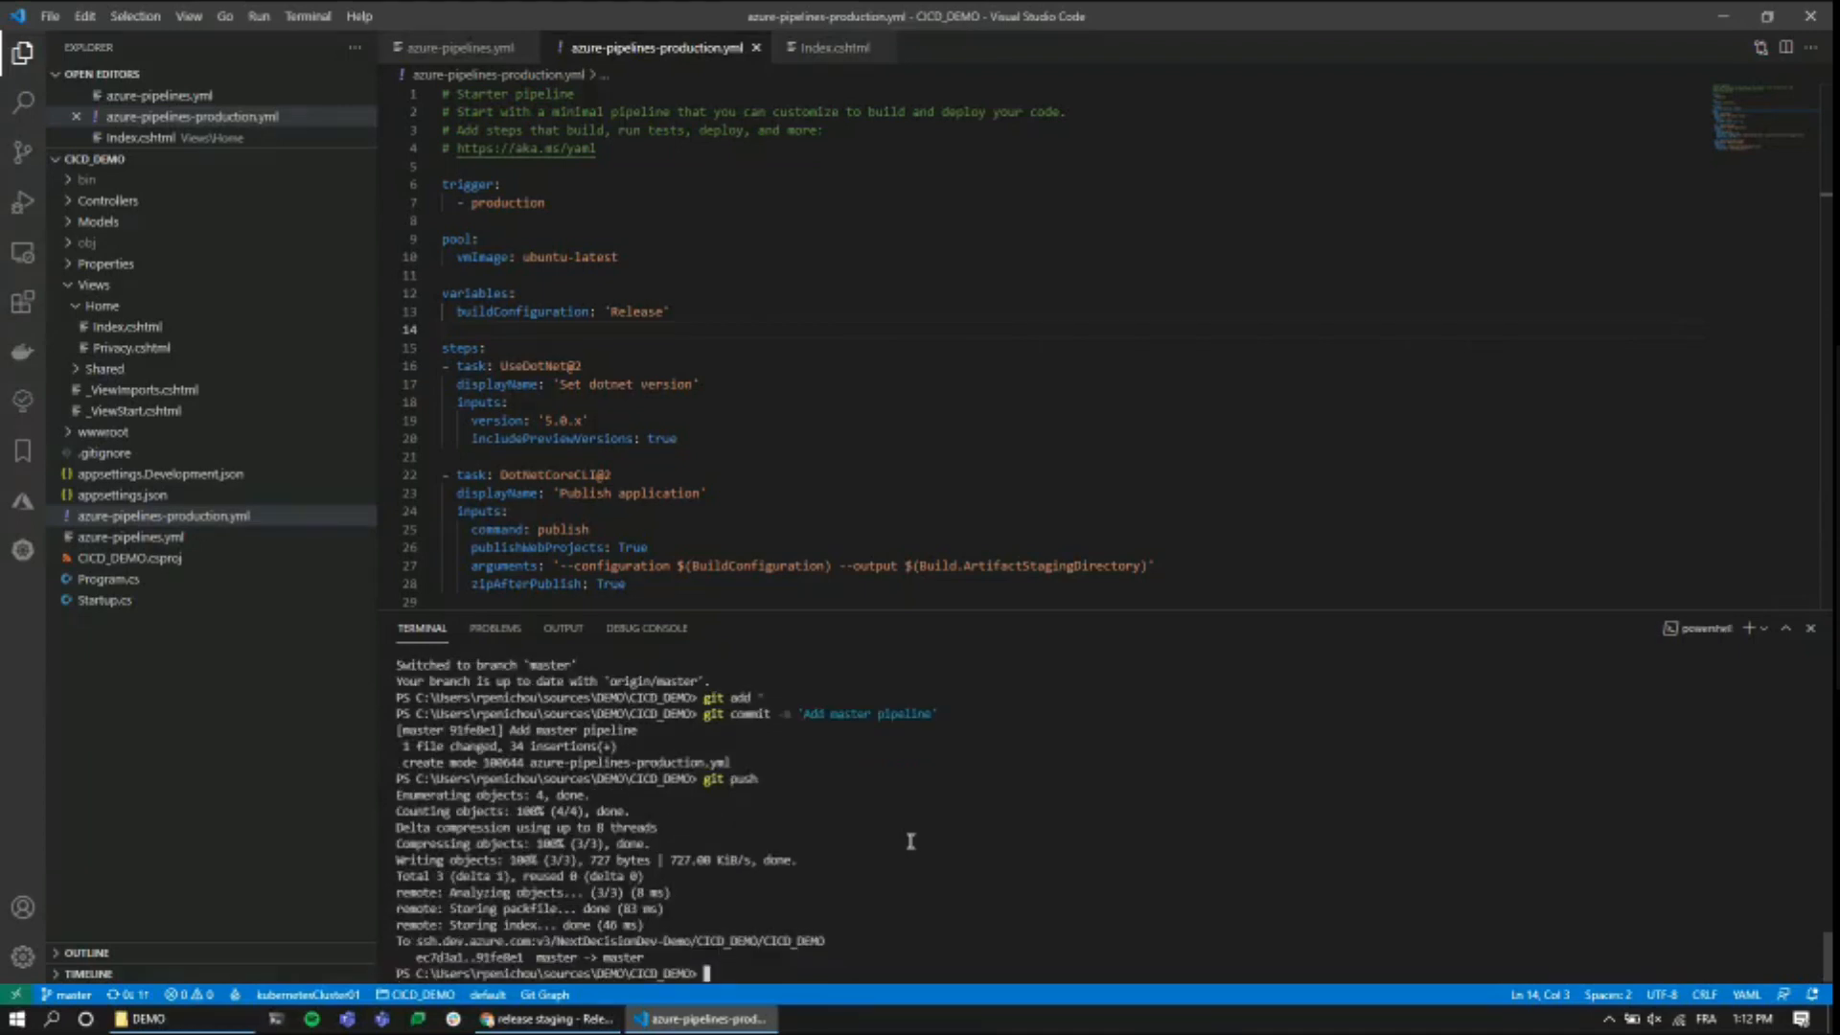
- Switch to Azure DevOps and start a new pipeline from the CICD_DEMO repository in Azure Repos Git
{"action": "key", "text": "alt+Tab"}
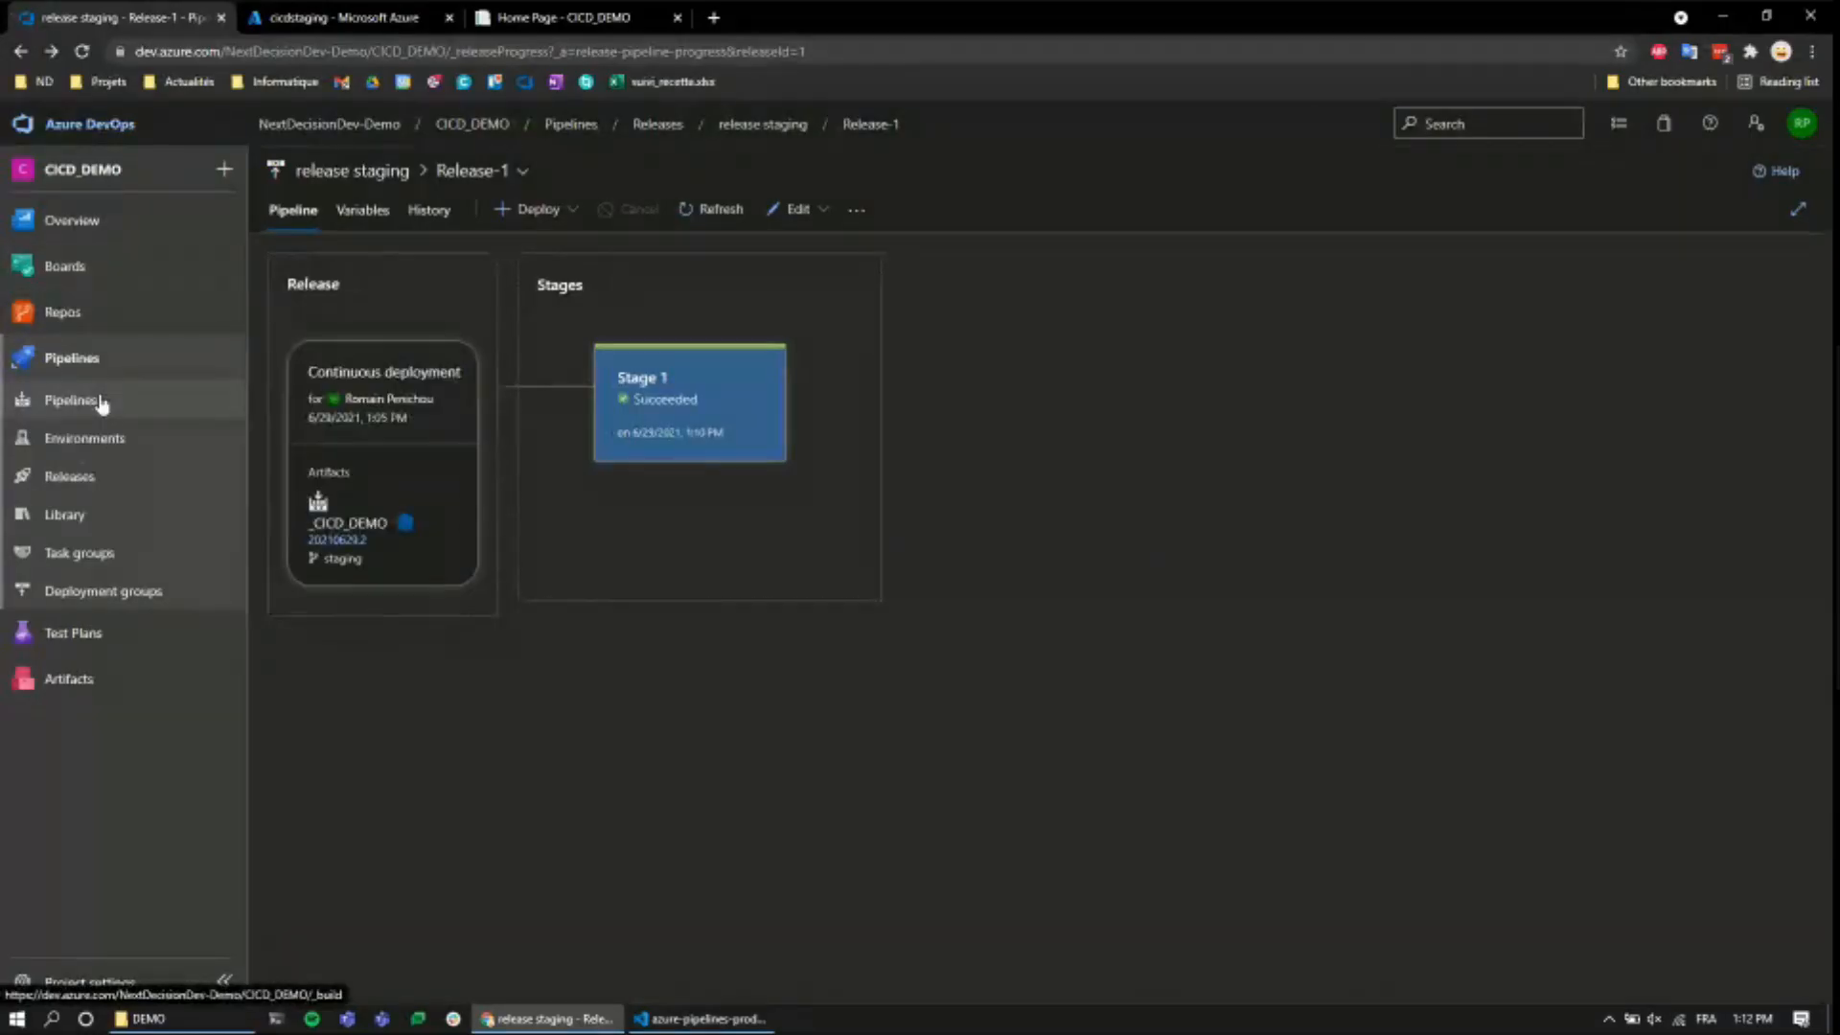
{"action": "left_click", "coordinate": [102, 403]}
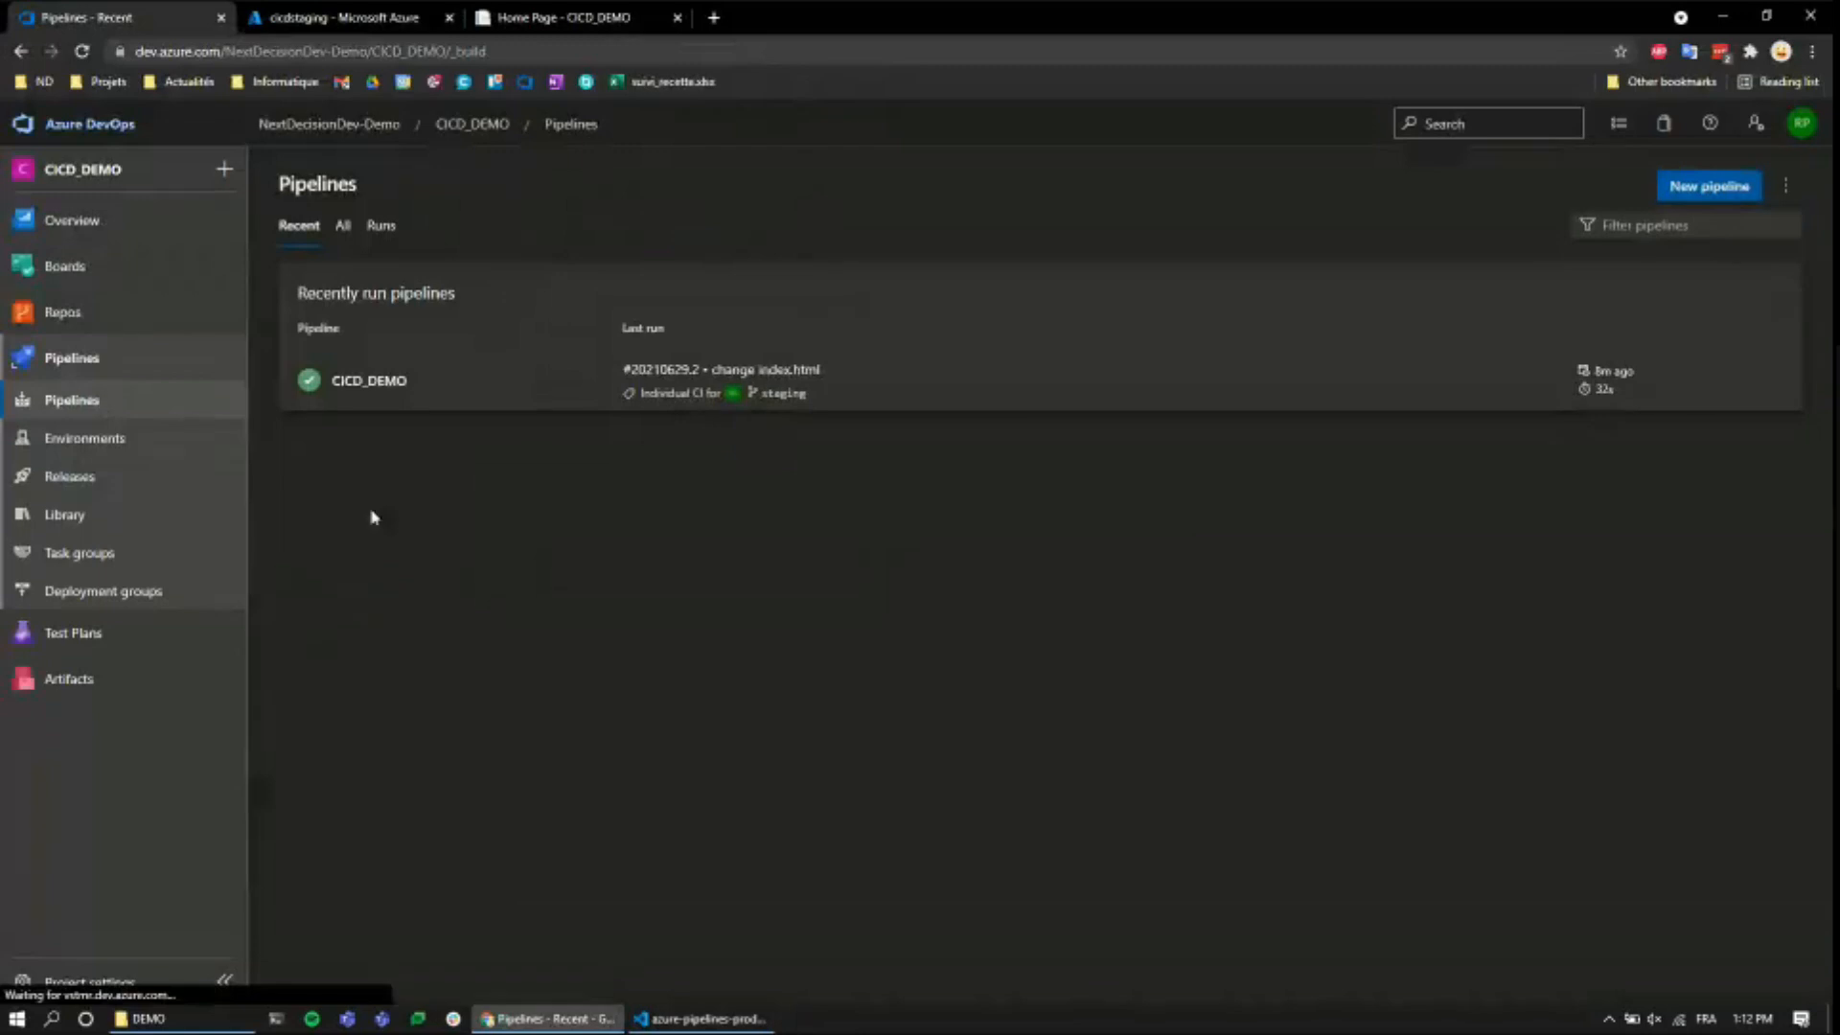
{"action": "left_click", "coordinate": [1711, 187]}
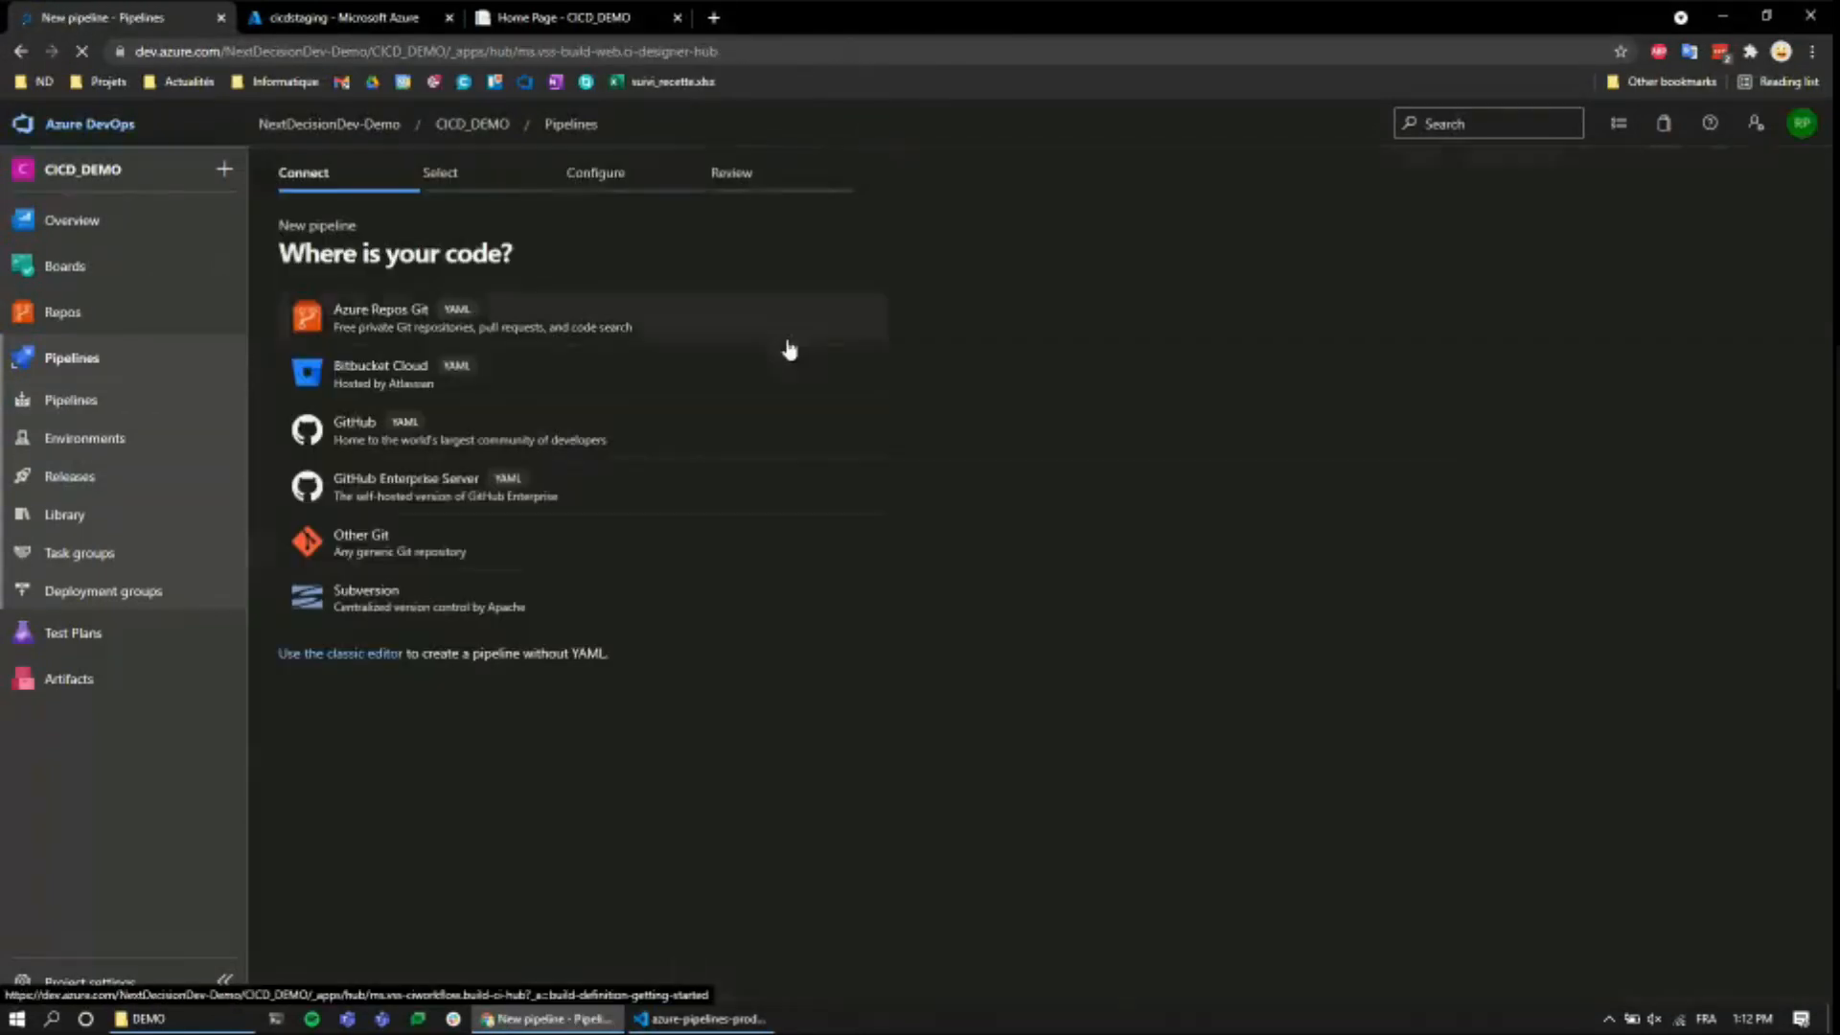
{"action": "left_click", "coordinate": [372, 312]}
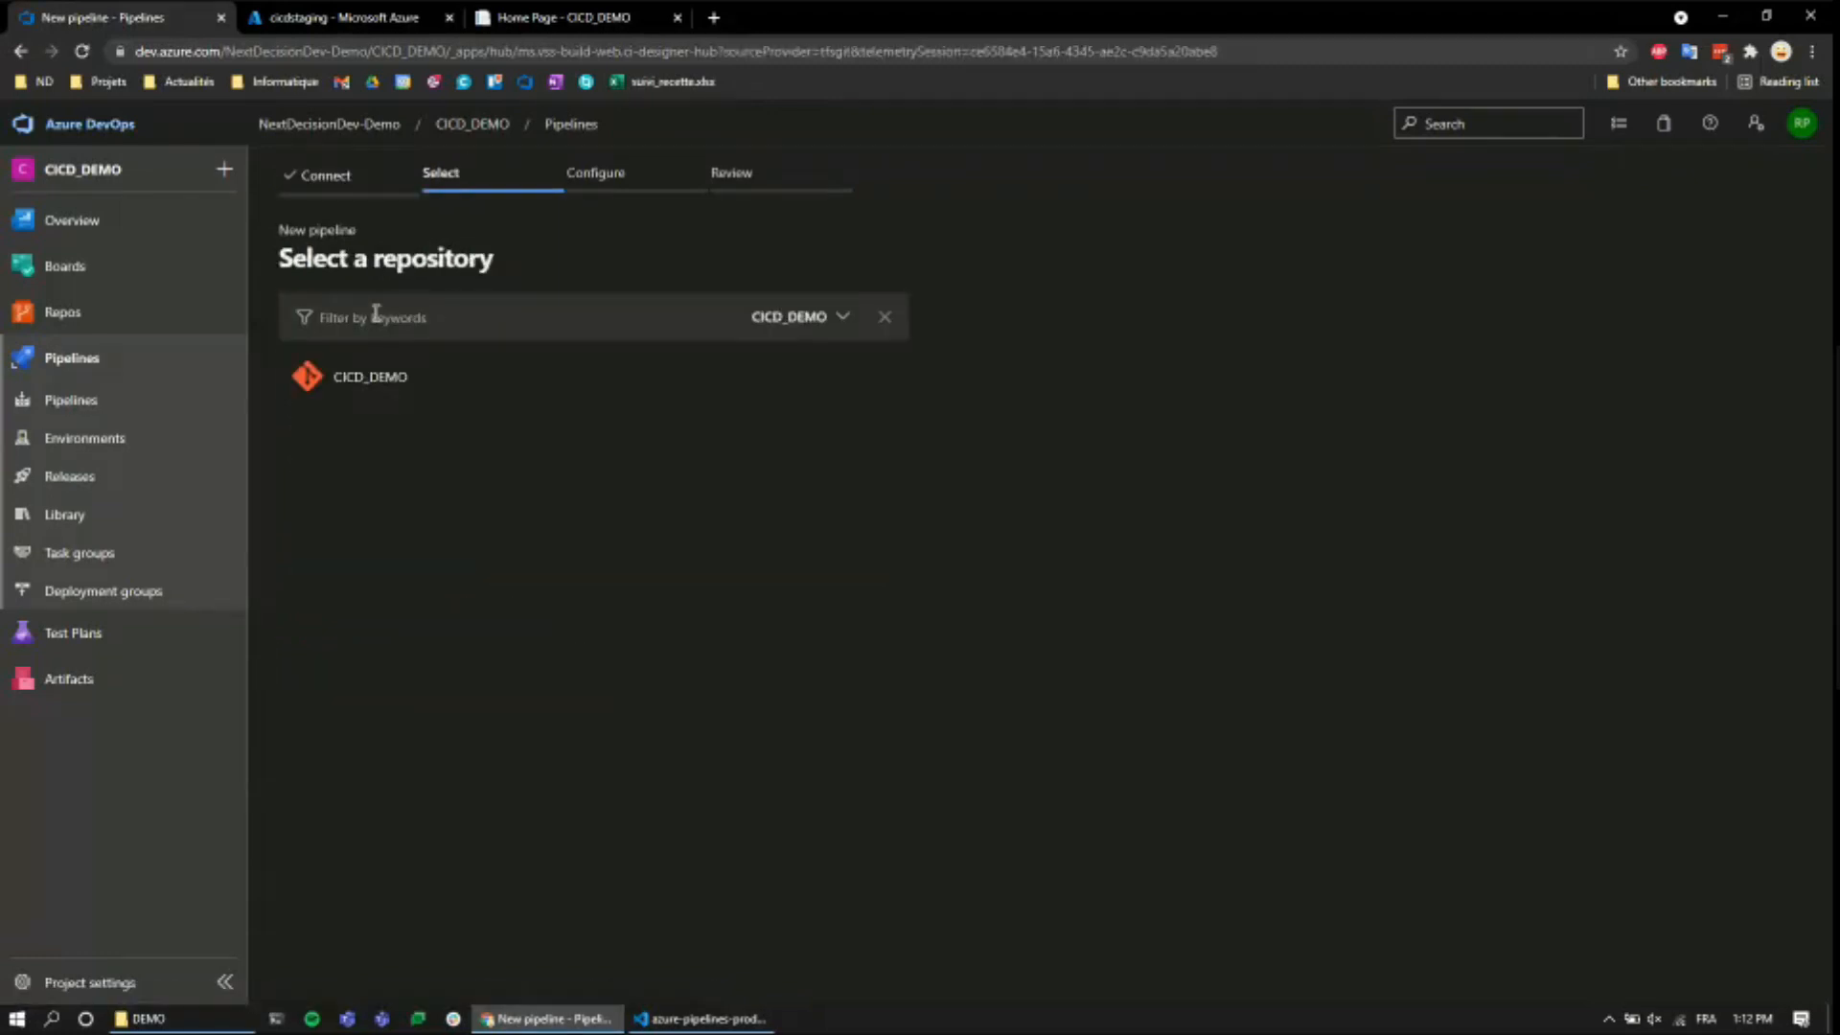
{"action": "left_click", "coordinate": [371, 395]}
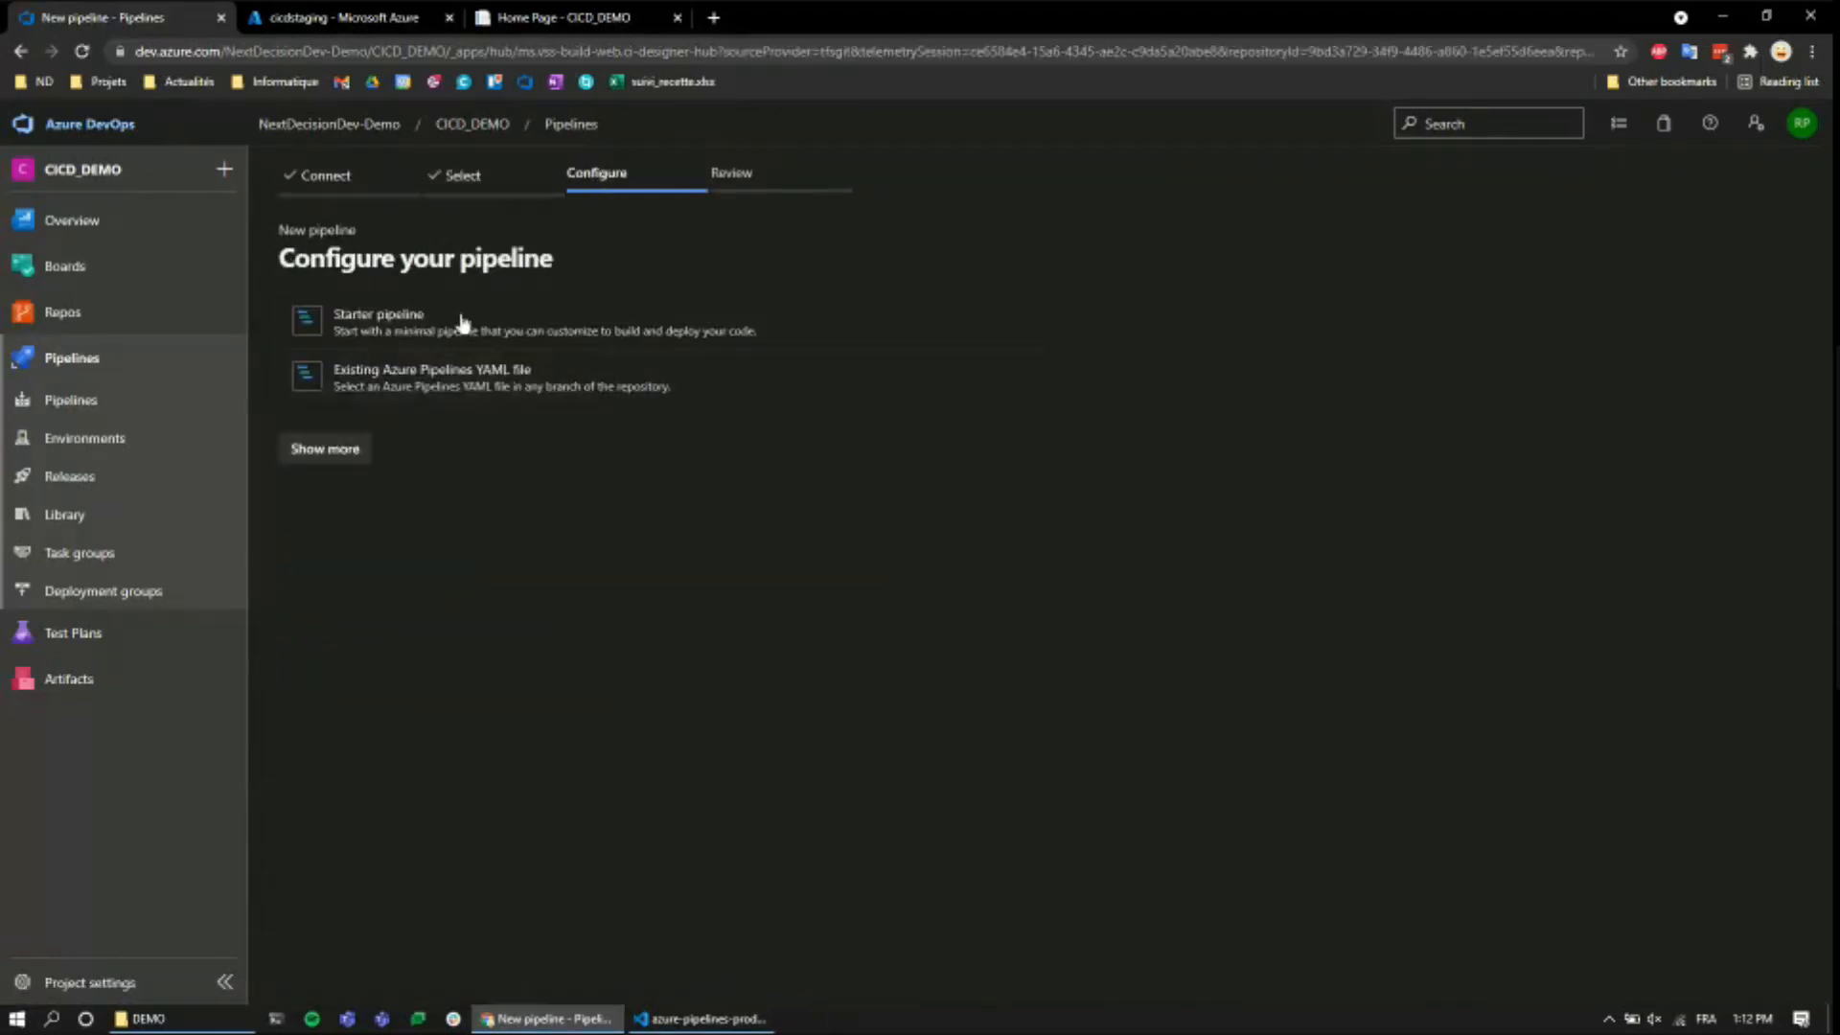
- Configure the pipeline from the existing /azure-pipelines-production.yml file on master and save it without running
{"action": "left_click", "coordinate": [461, 383]}
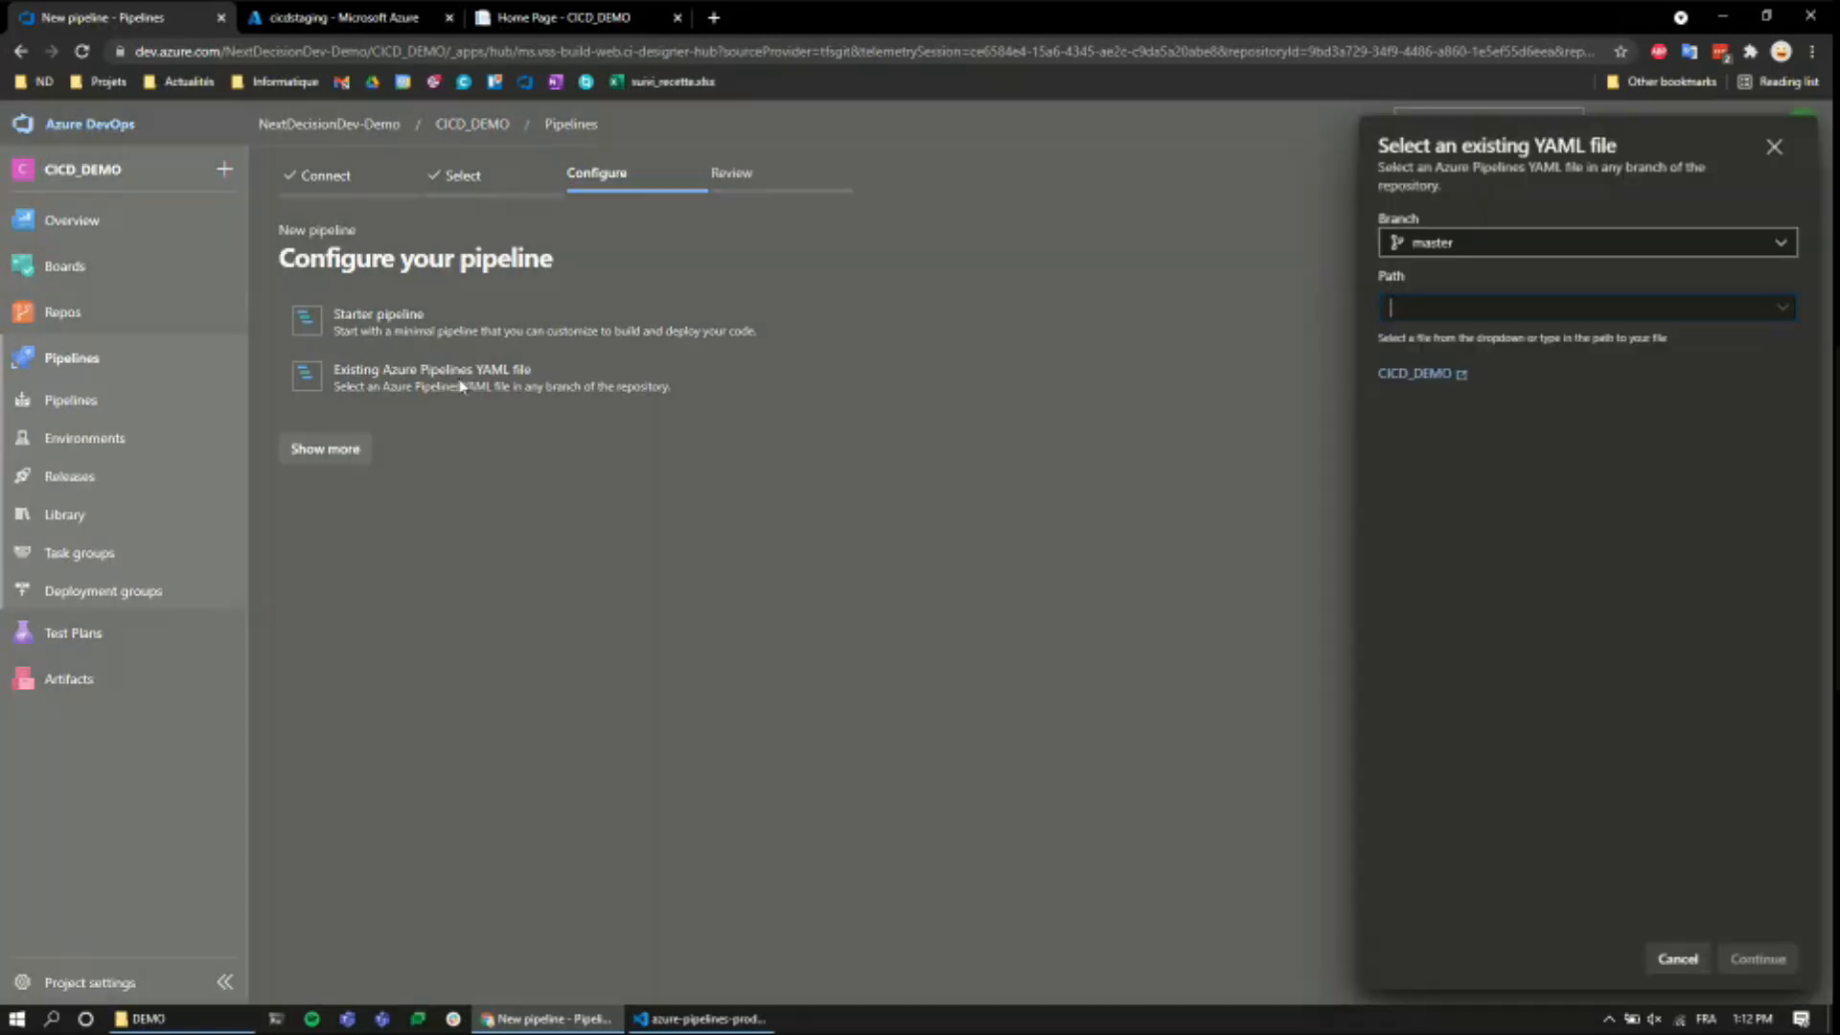
{"action": "left_click", "coordinate": [1783, 306]}
{"action": "left_click", "coordinate": [1555, 340]}
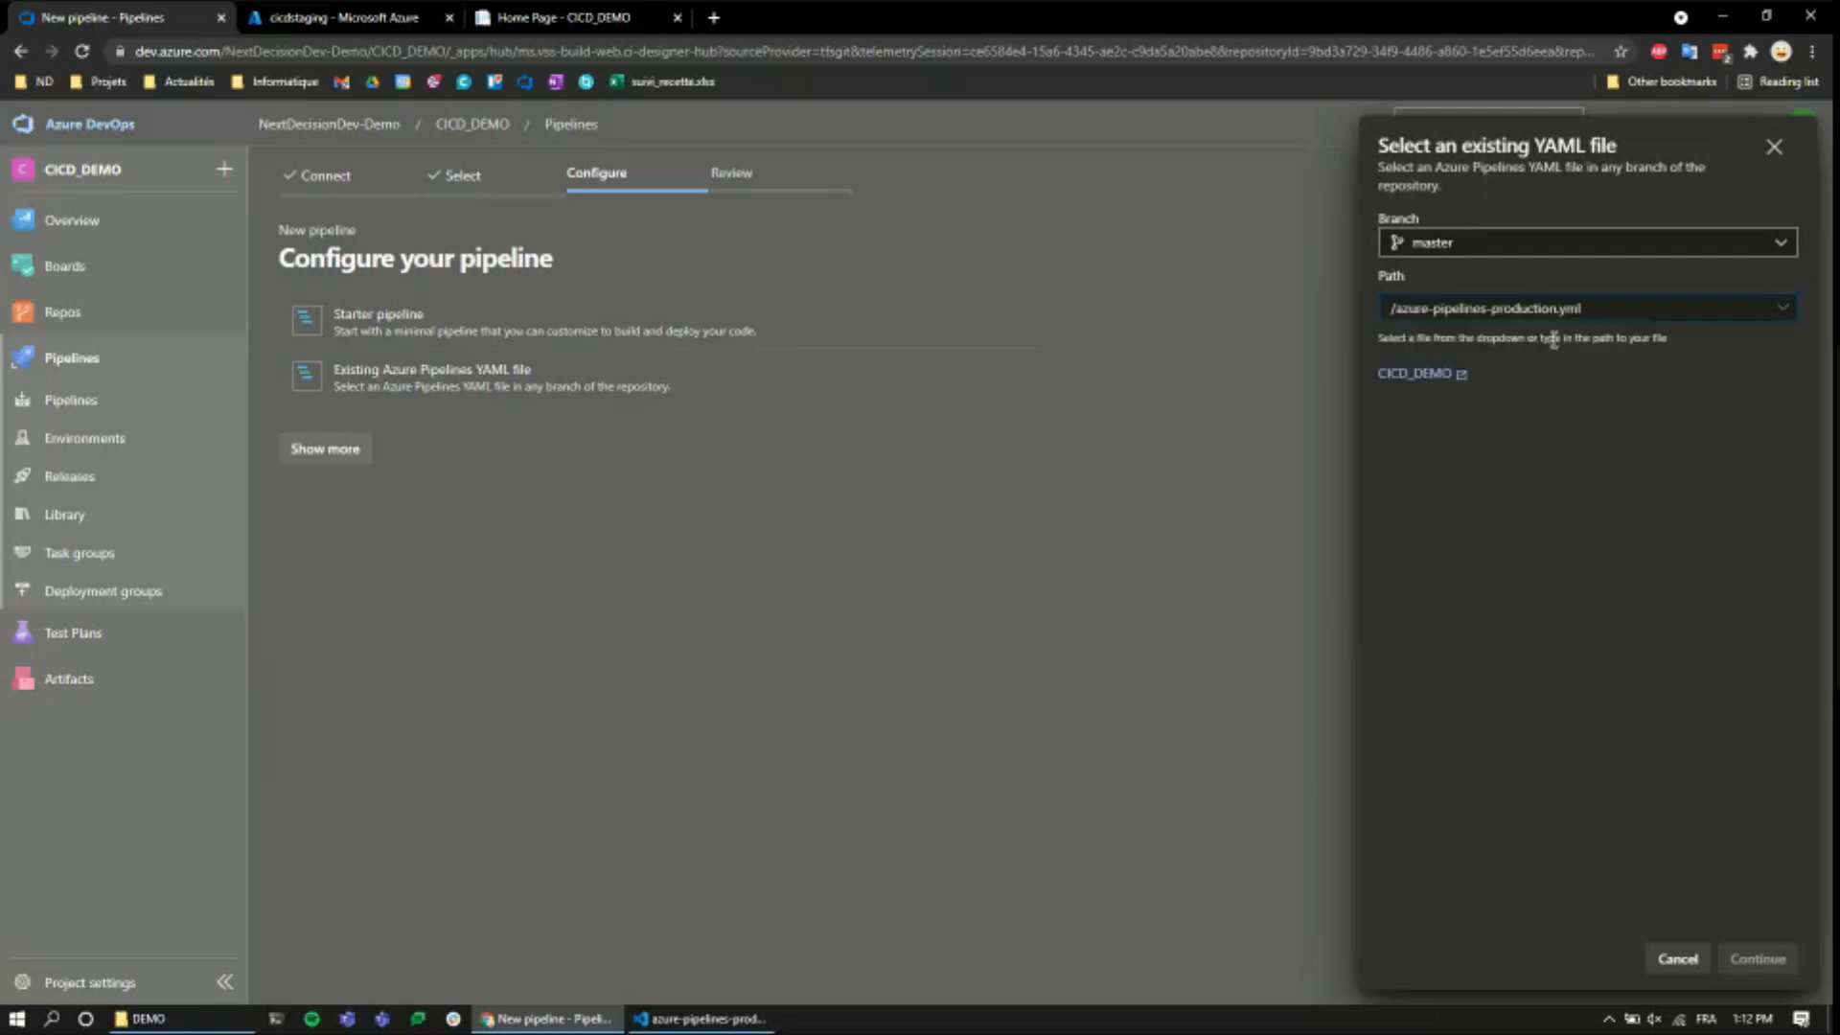
{"action": "left_click", "coordinate": [1746, 959]}
{"action": "scroll", "coordinate": [756, 723], "scroll_direction": "down", "scroll_amount": 5}
{"action": "scroll", "coordinate": [756, 723], "scroll_direction": "up", "scroll_amount": 5}
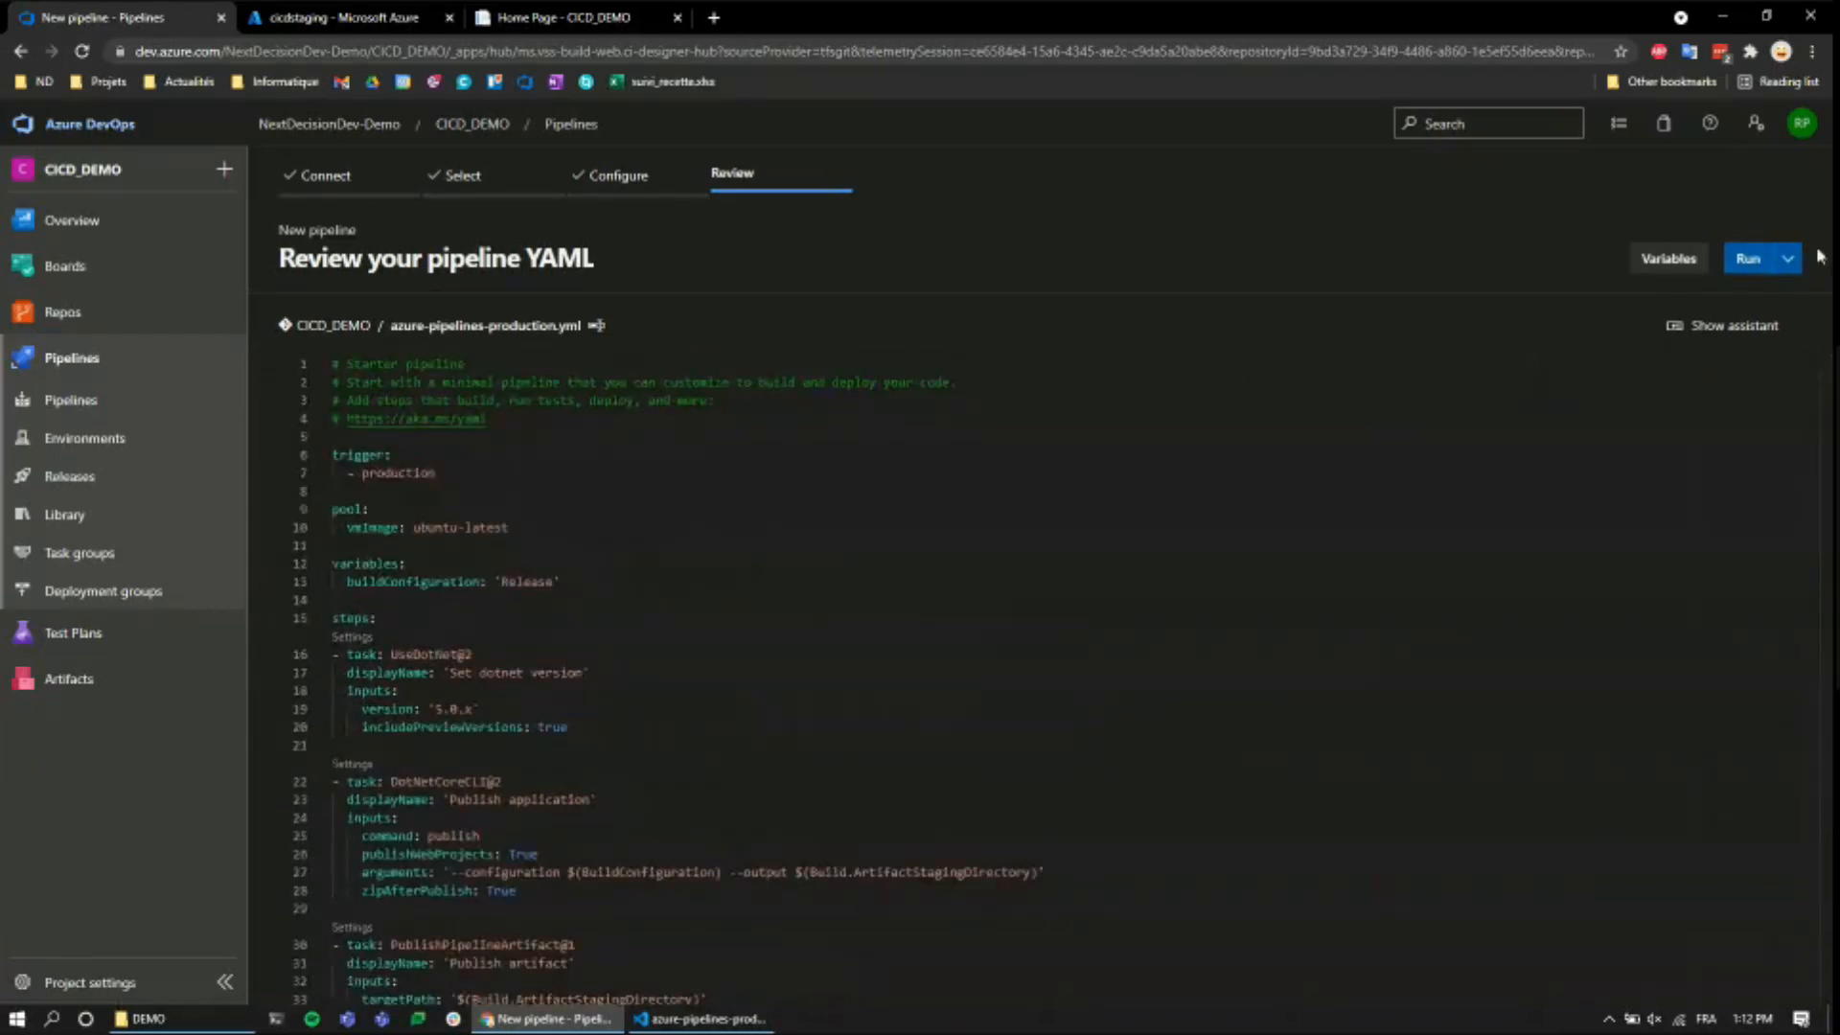
{"action": "left_click", "coordinate": [1788, 258]}
{"action": "left_click", "coordinate": [1655, 300]}
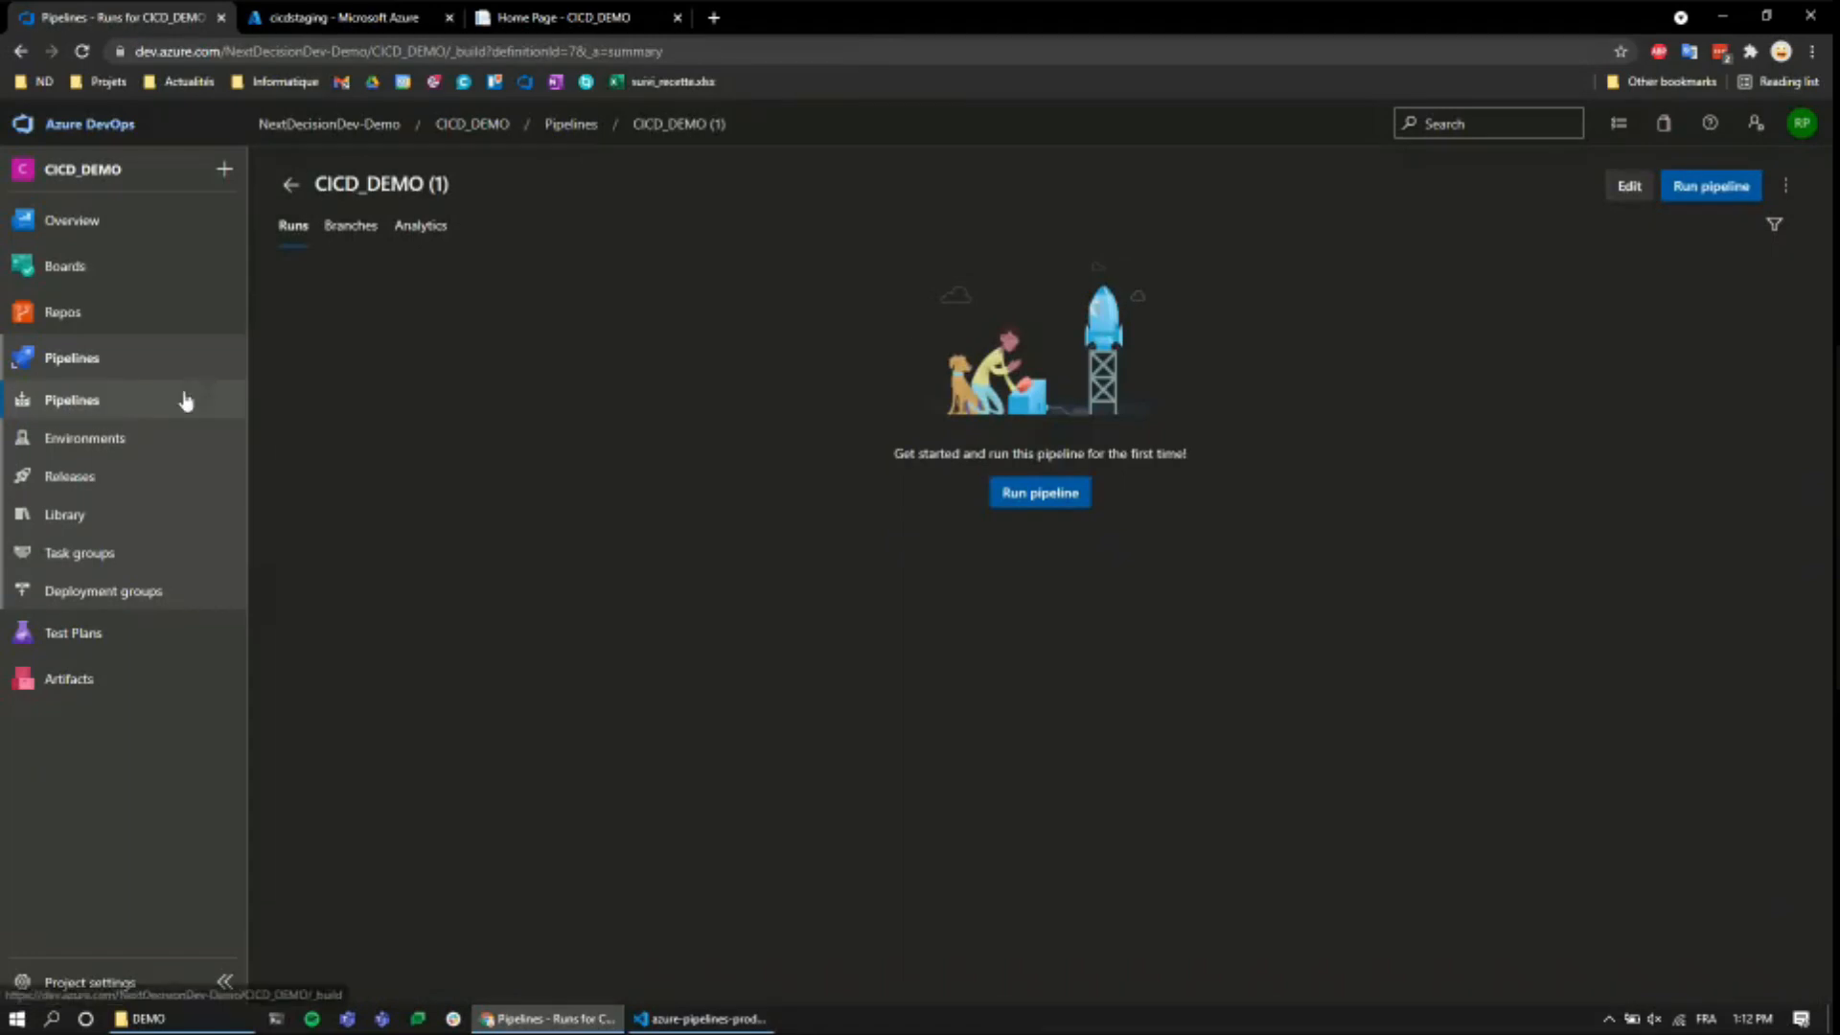
- In the list of all pipelines, rename the CICD_DEMO (1) pipeline to CICD_DEMO_PRODUCTION
{"action": "left_click", "coordinate": [290, 184]}
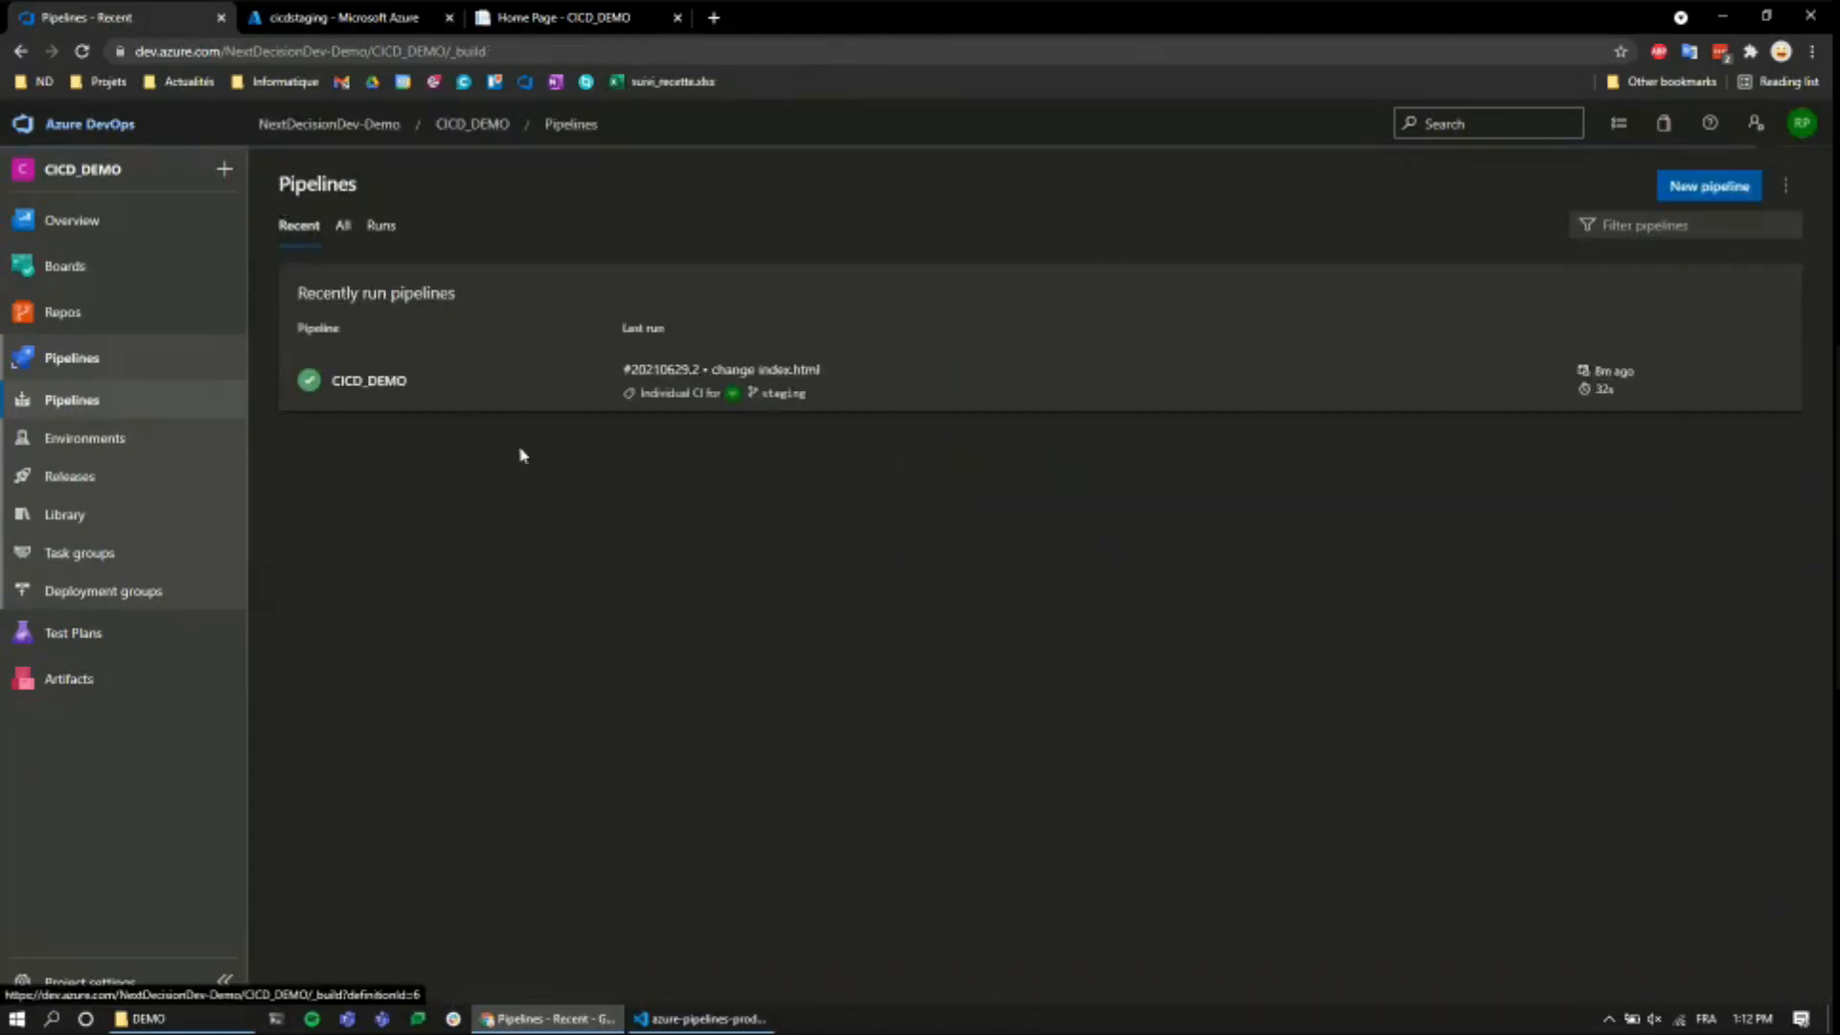
{"action": "left_click", "coordinate": [346, 228]}
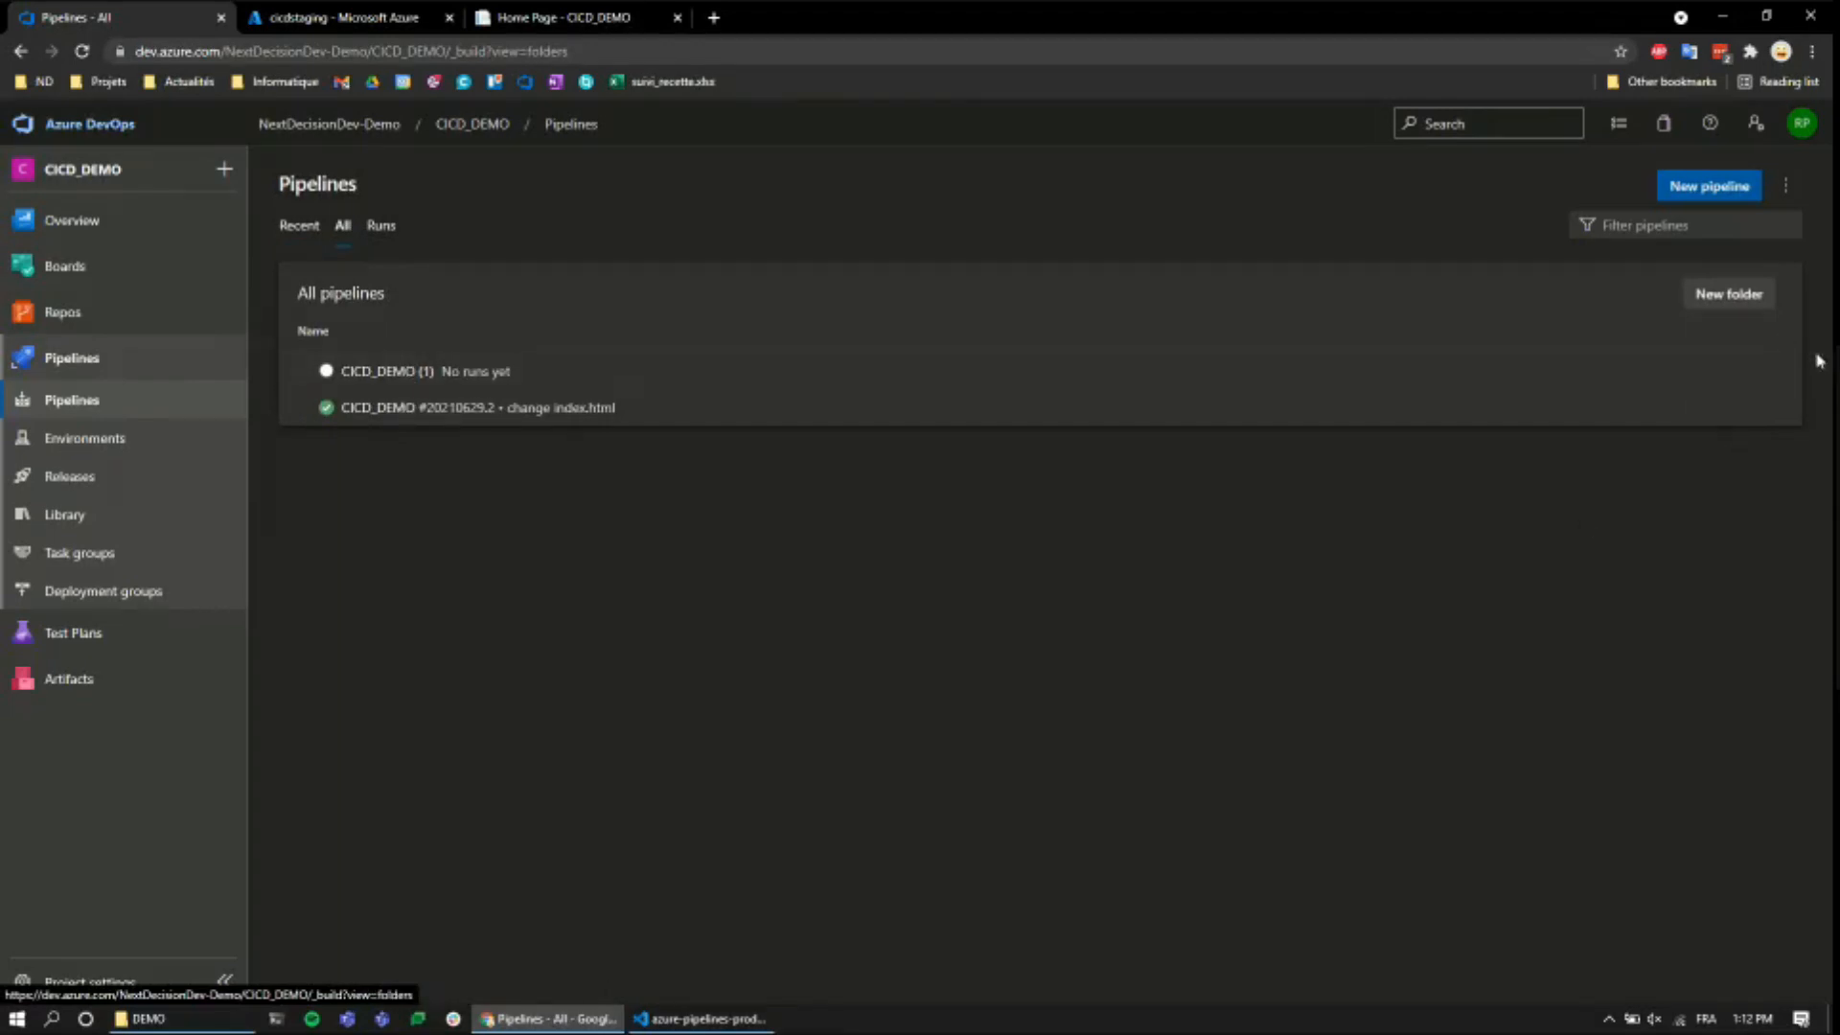
{"action": "left_click", "coordinate": [1775, 374]}
{"action": "left_click", "coordinate": [1689, 503]}
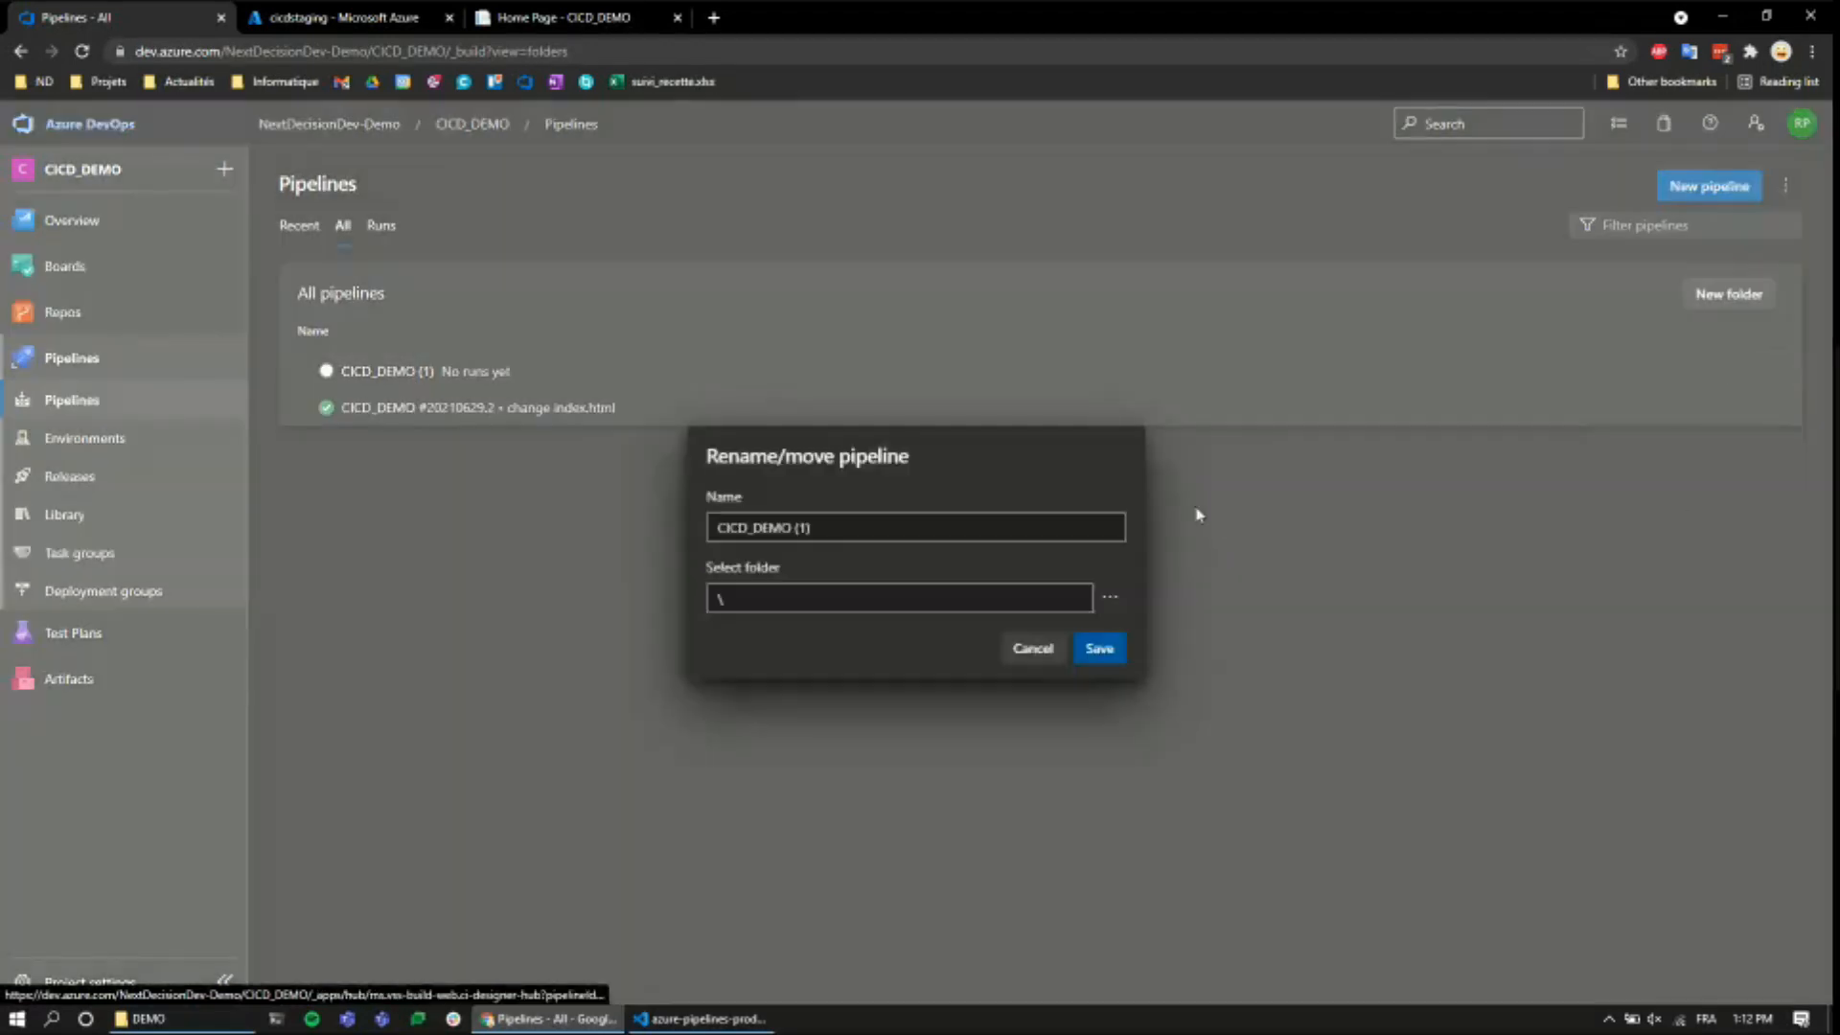
{"action": "left_click", "coordinate": [866, 525]}
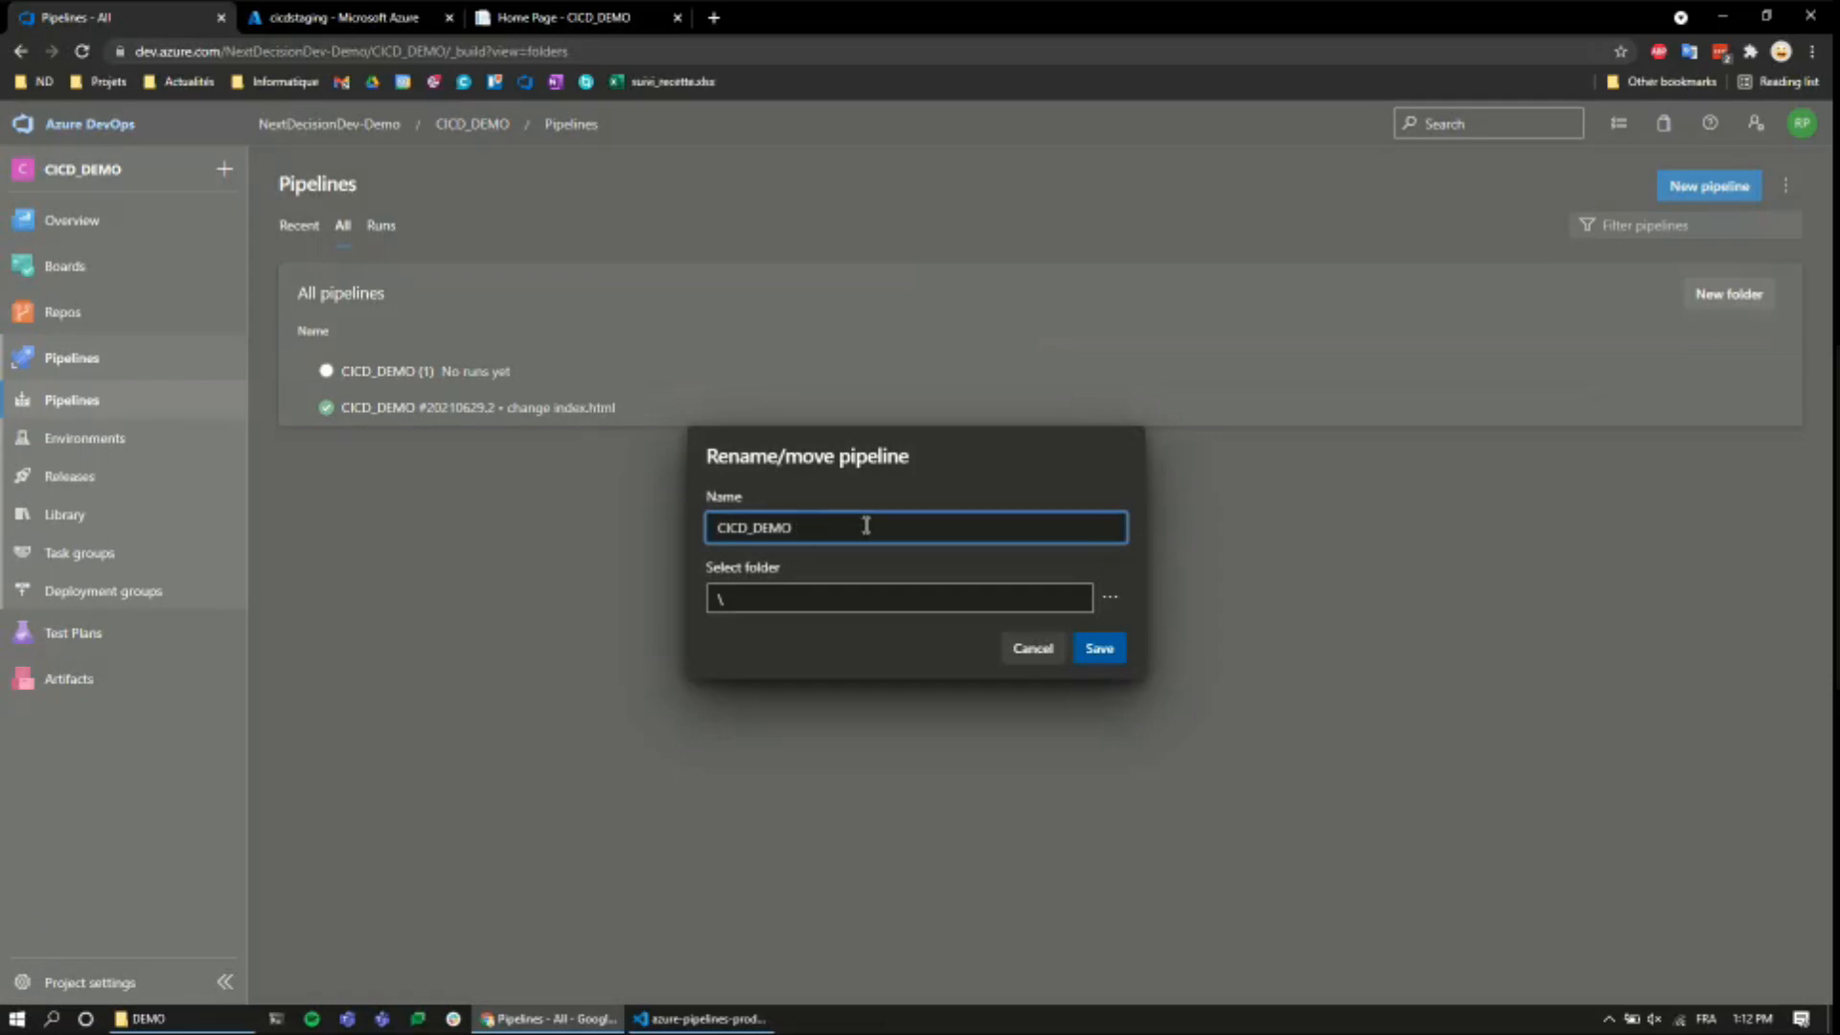
{"action": "type", "text": "_PRODUCTIONTION"}
{"action": "left_click", "coordinate": [1098, 652]}
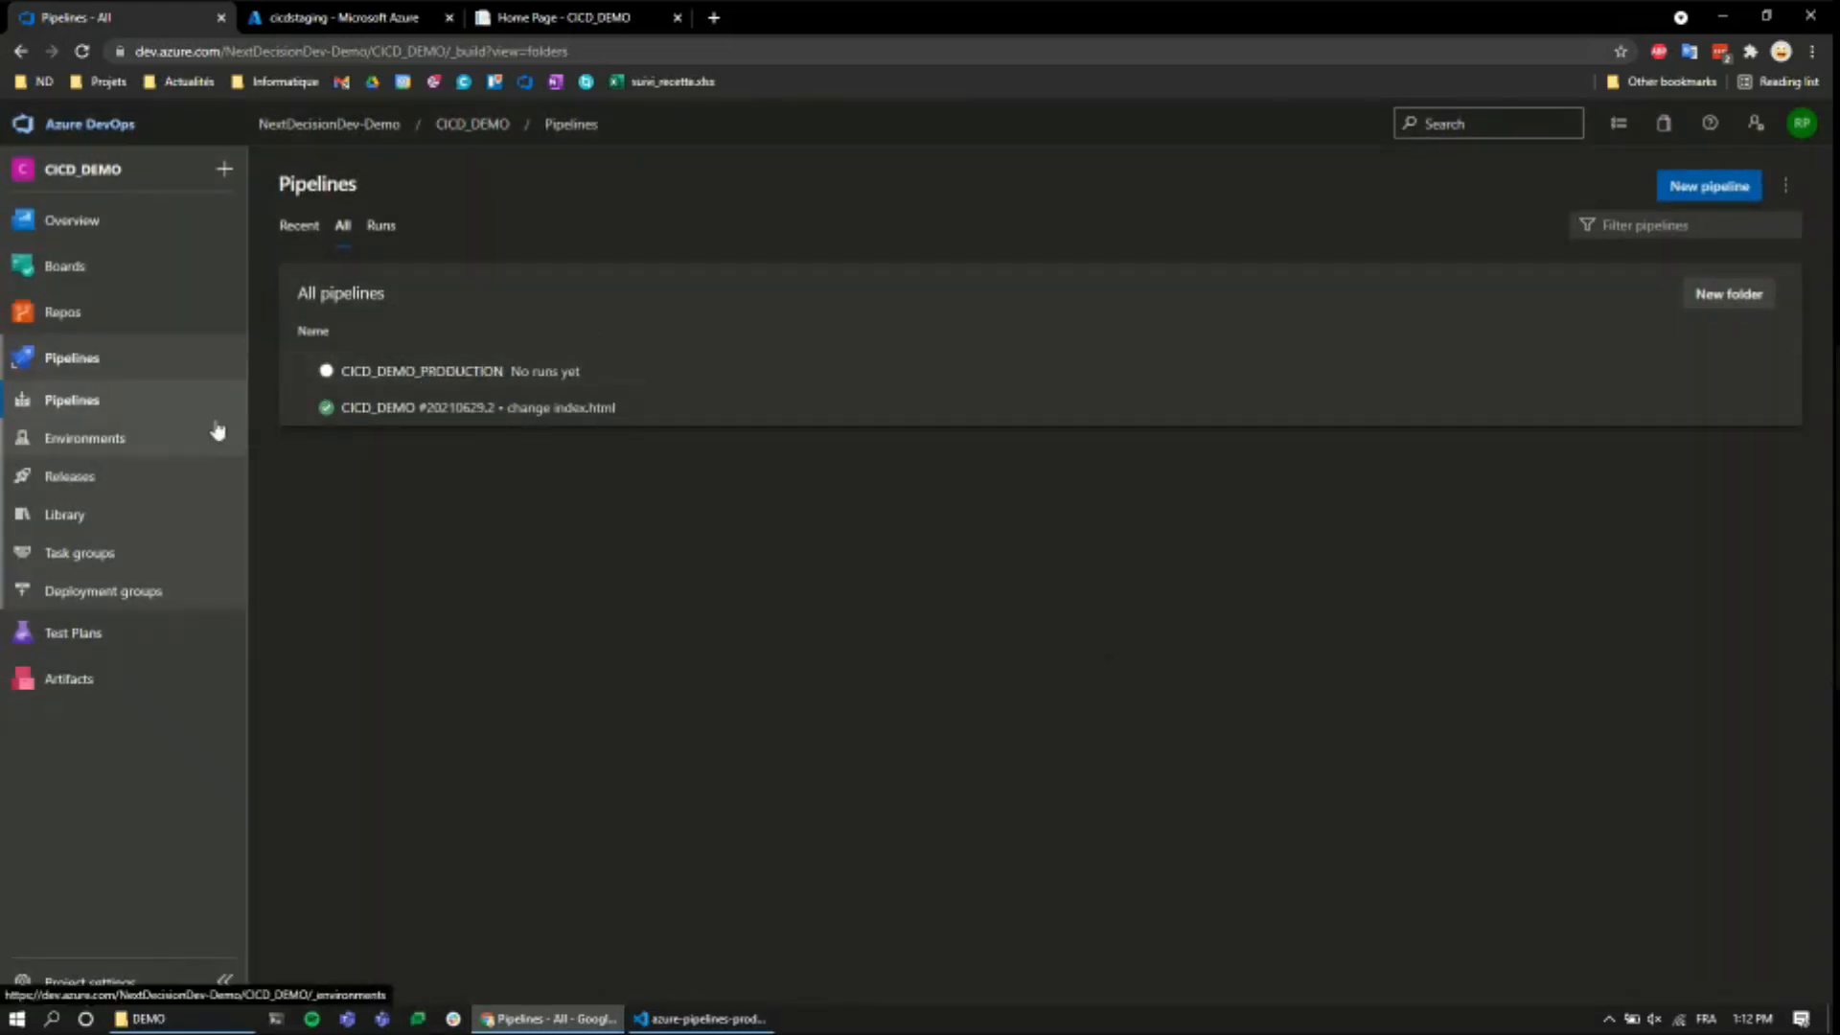
- Create a new release pipeline from the Azure App Service deployment template and open the Azure subscription choices for Stage 1
{"action": "left_click", "coordinate": [130, 482]}
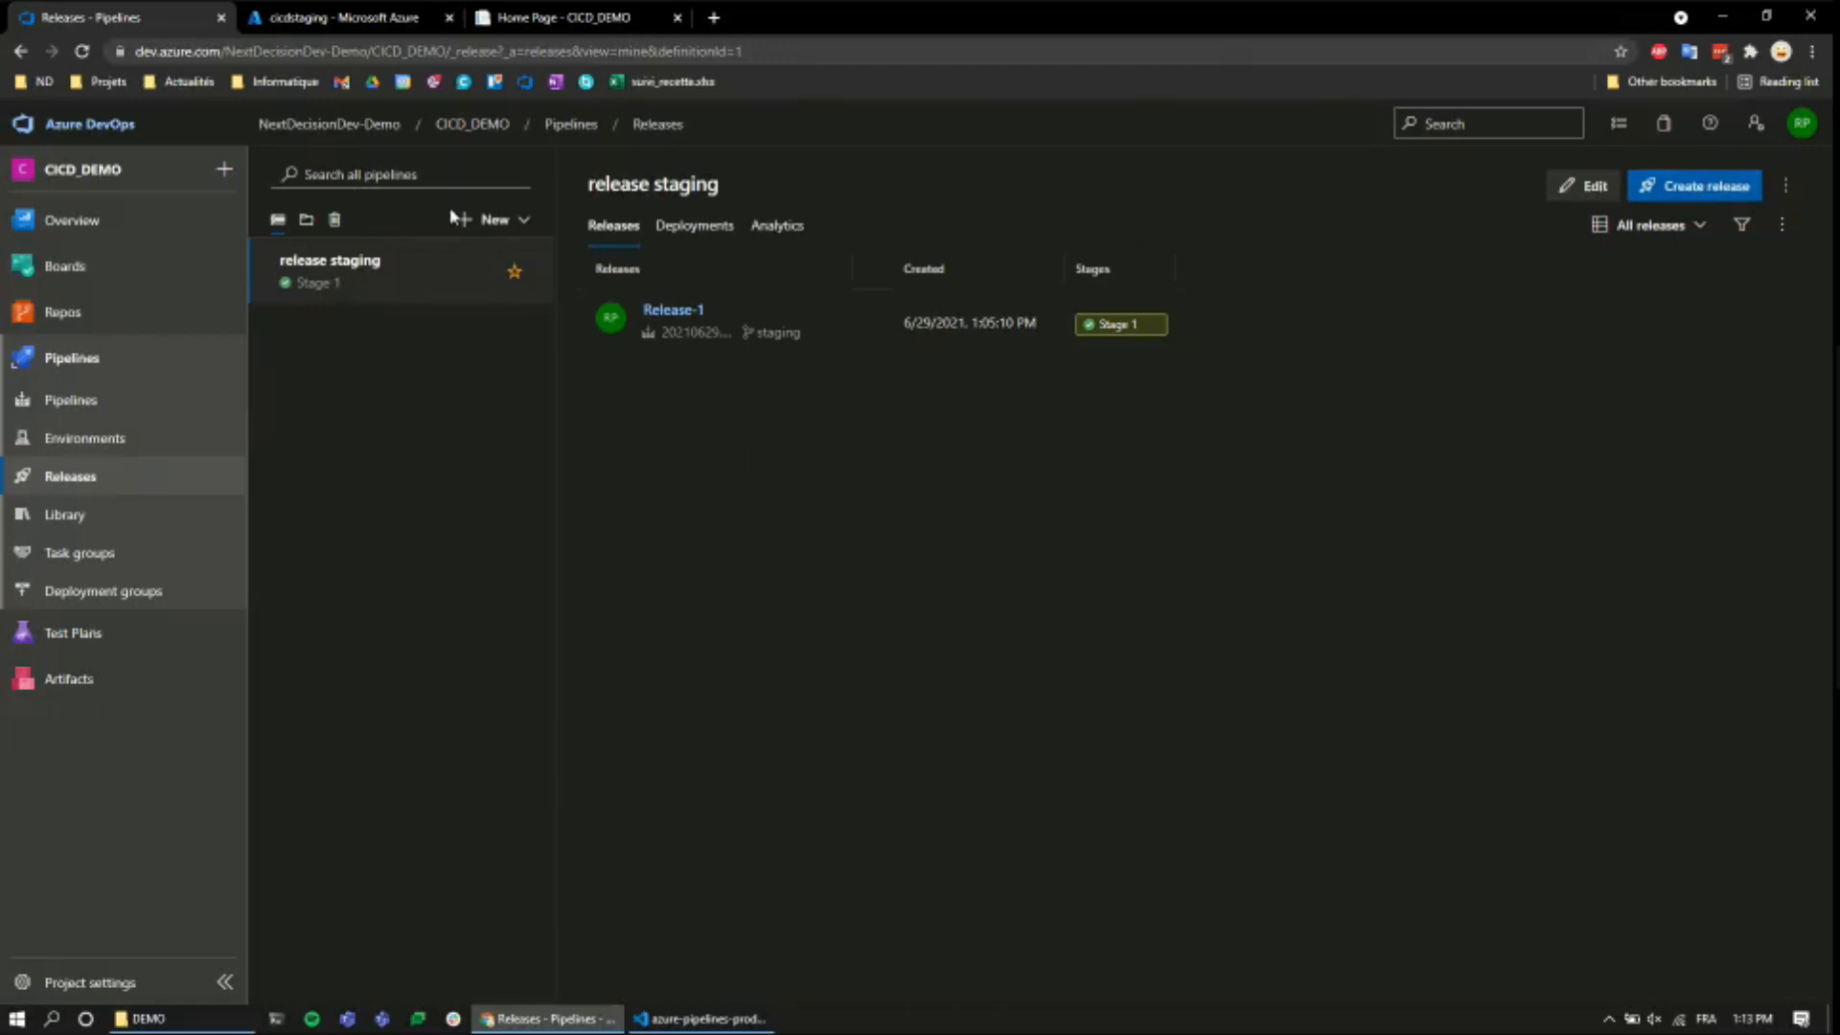
{"action": "left_click", "coordinate": [491, 221]}
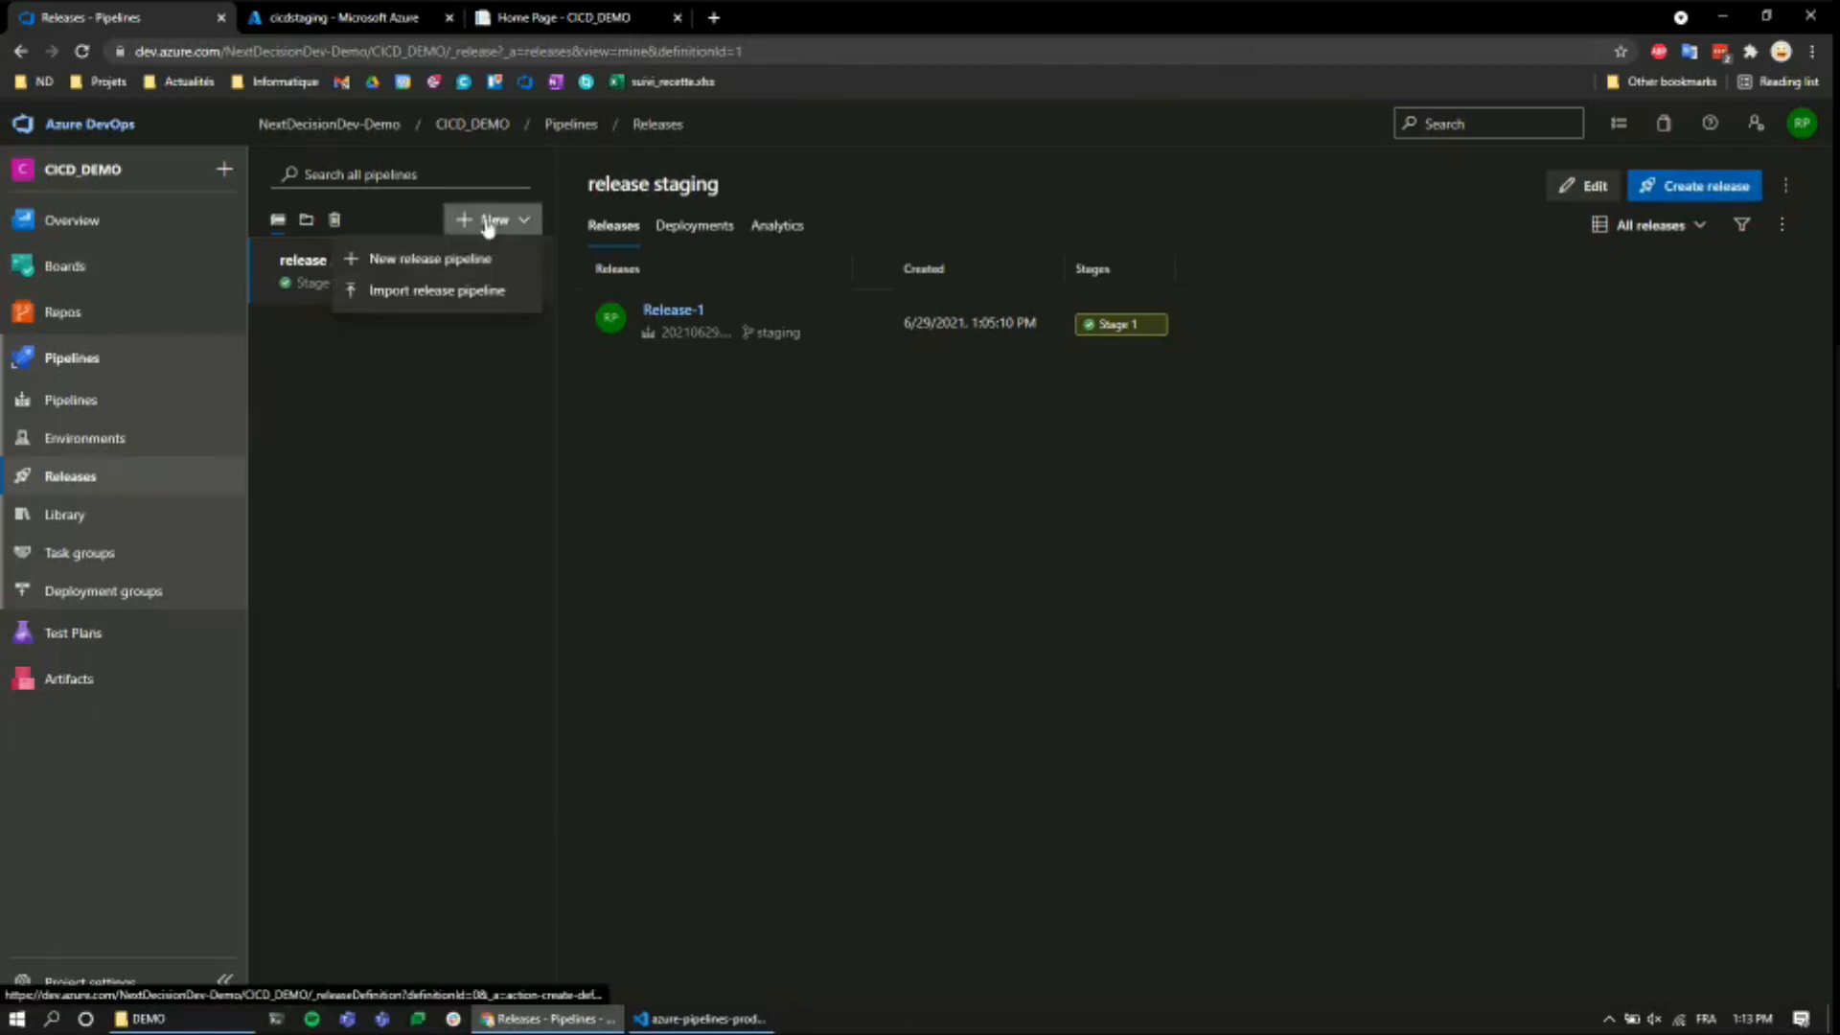
{"action": "left_click", "coordinate": [430, 265]}
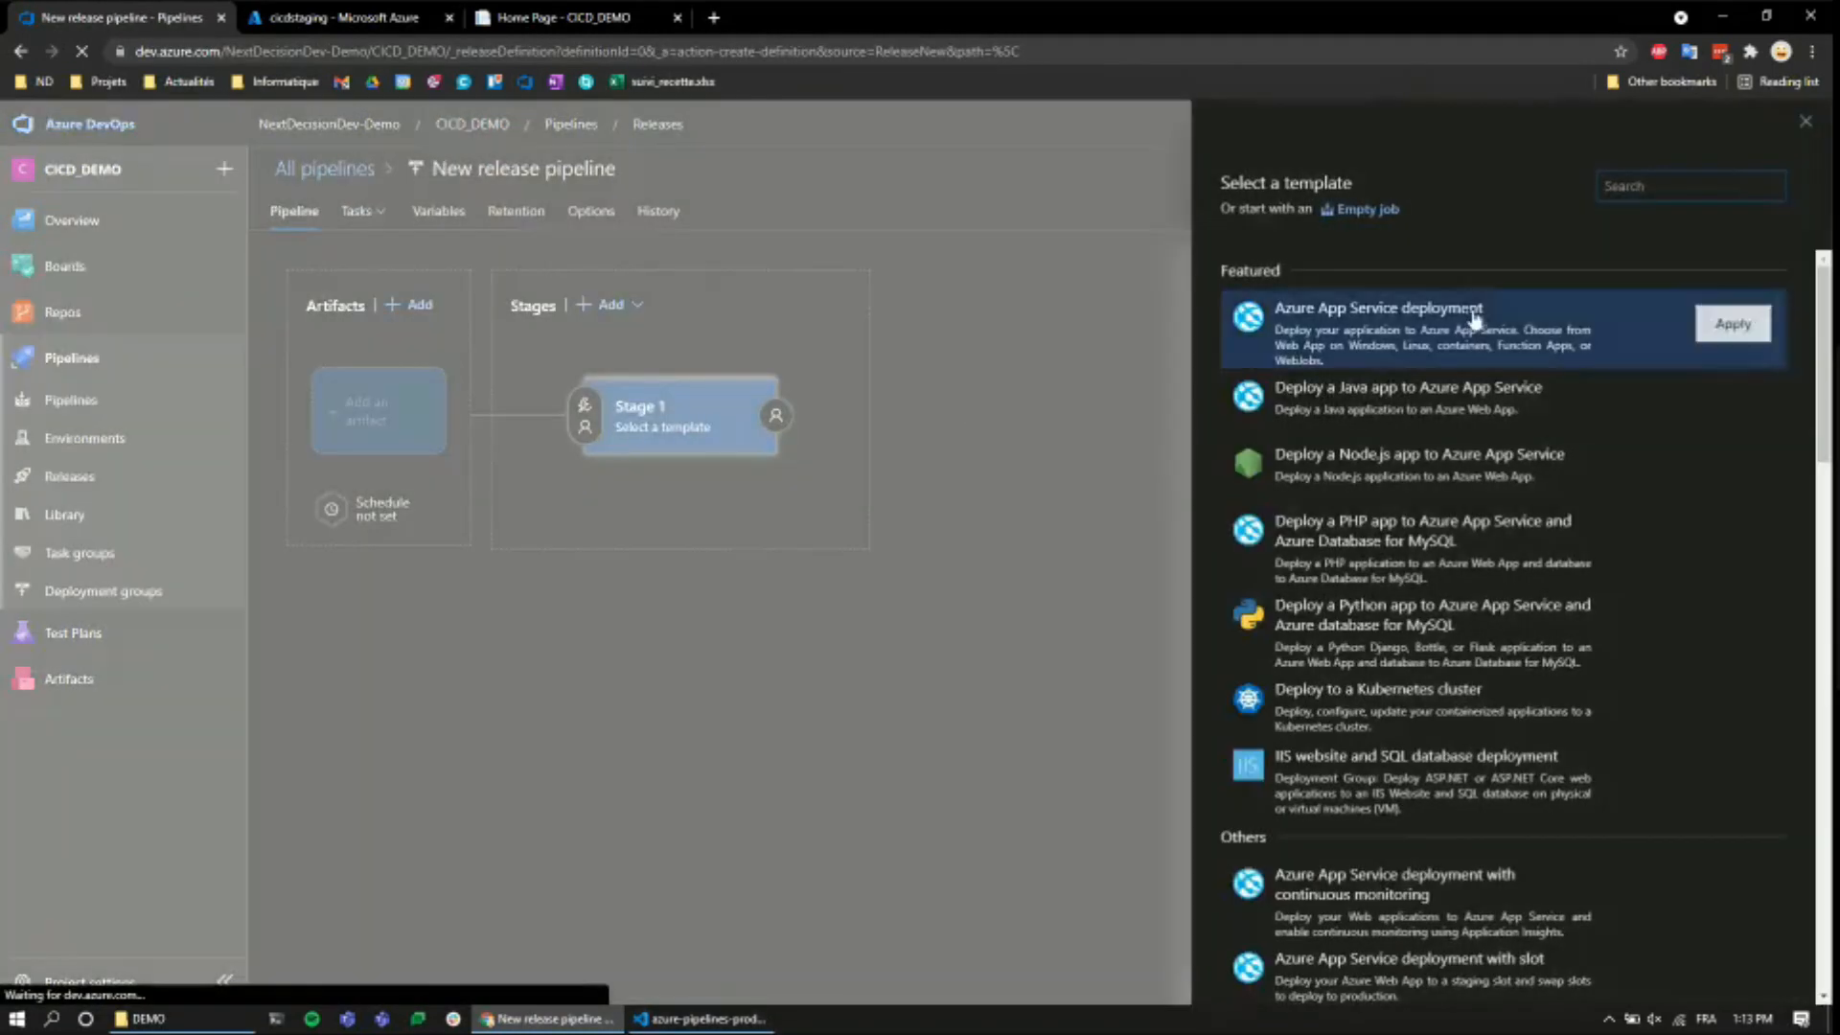
{"action": "left_click", "coordinate": [1737, 333]}
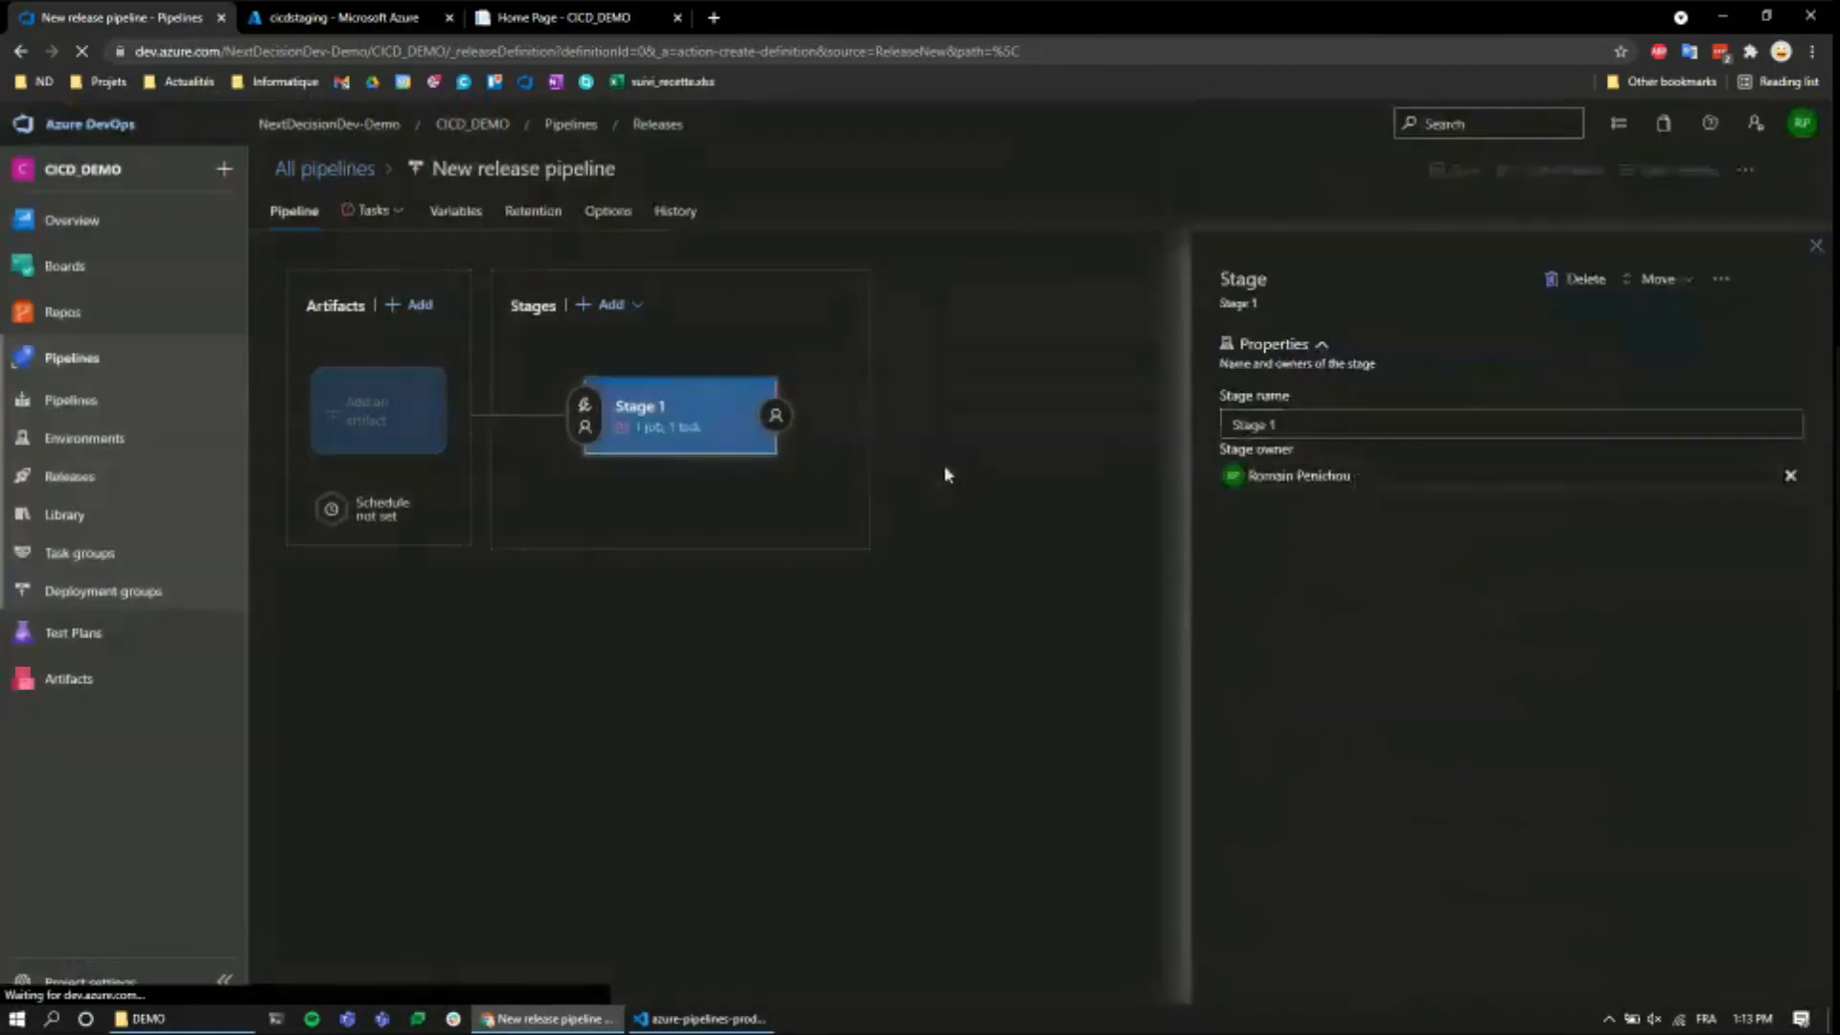
{"action": "left_click", "coordinate": [669, 431]}
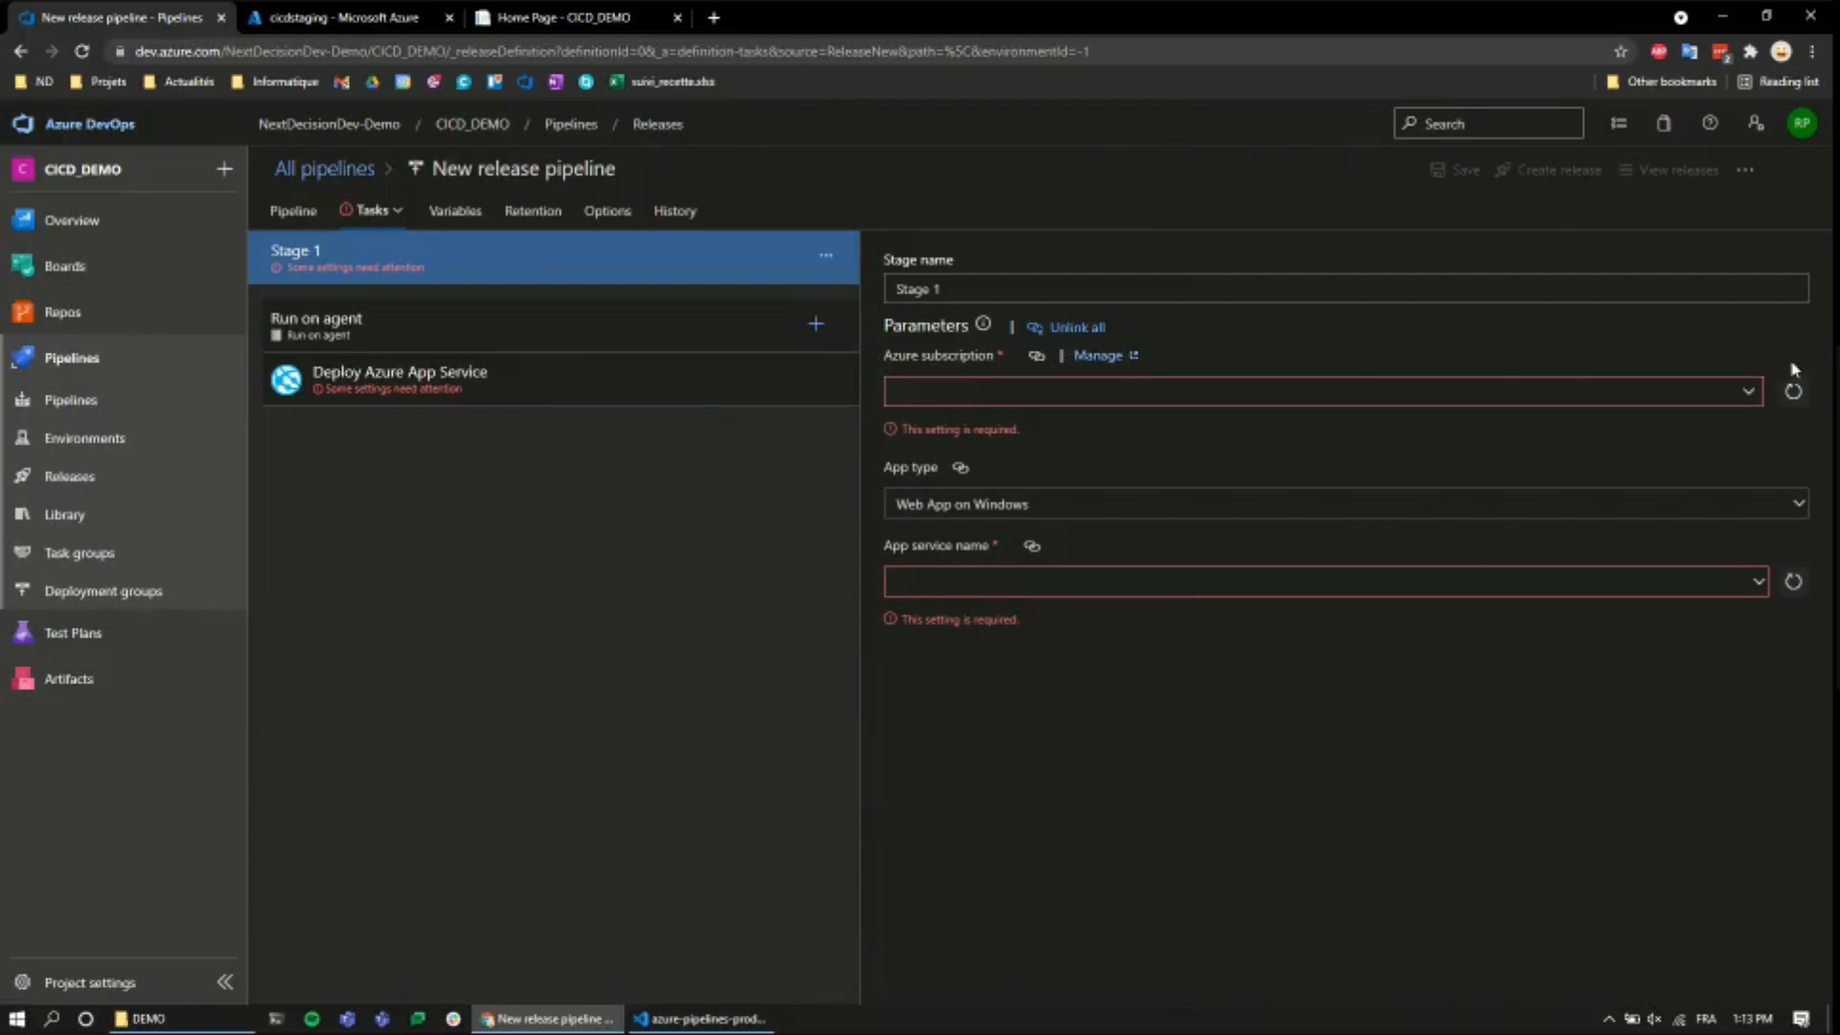
{"action": "left_click", "coordinate": [1752, 398]}
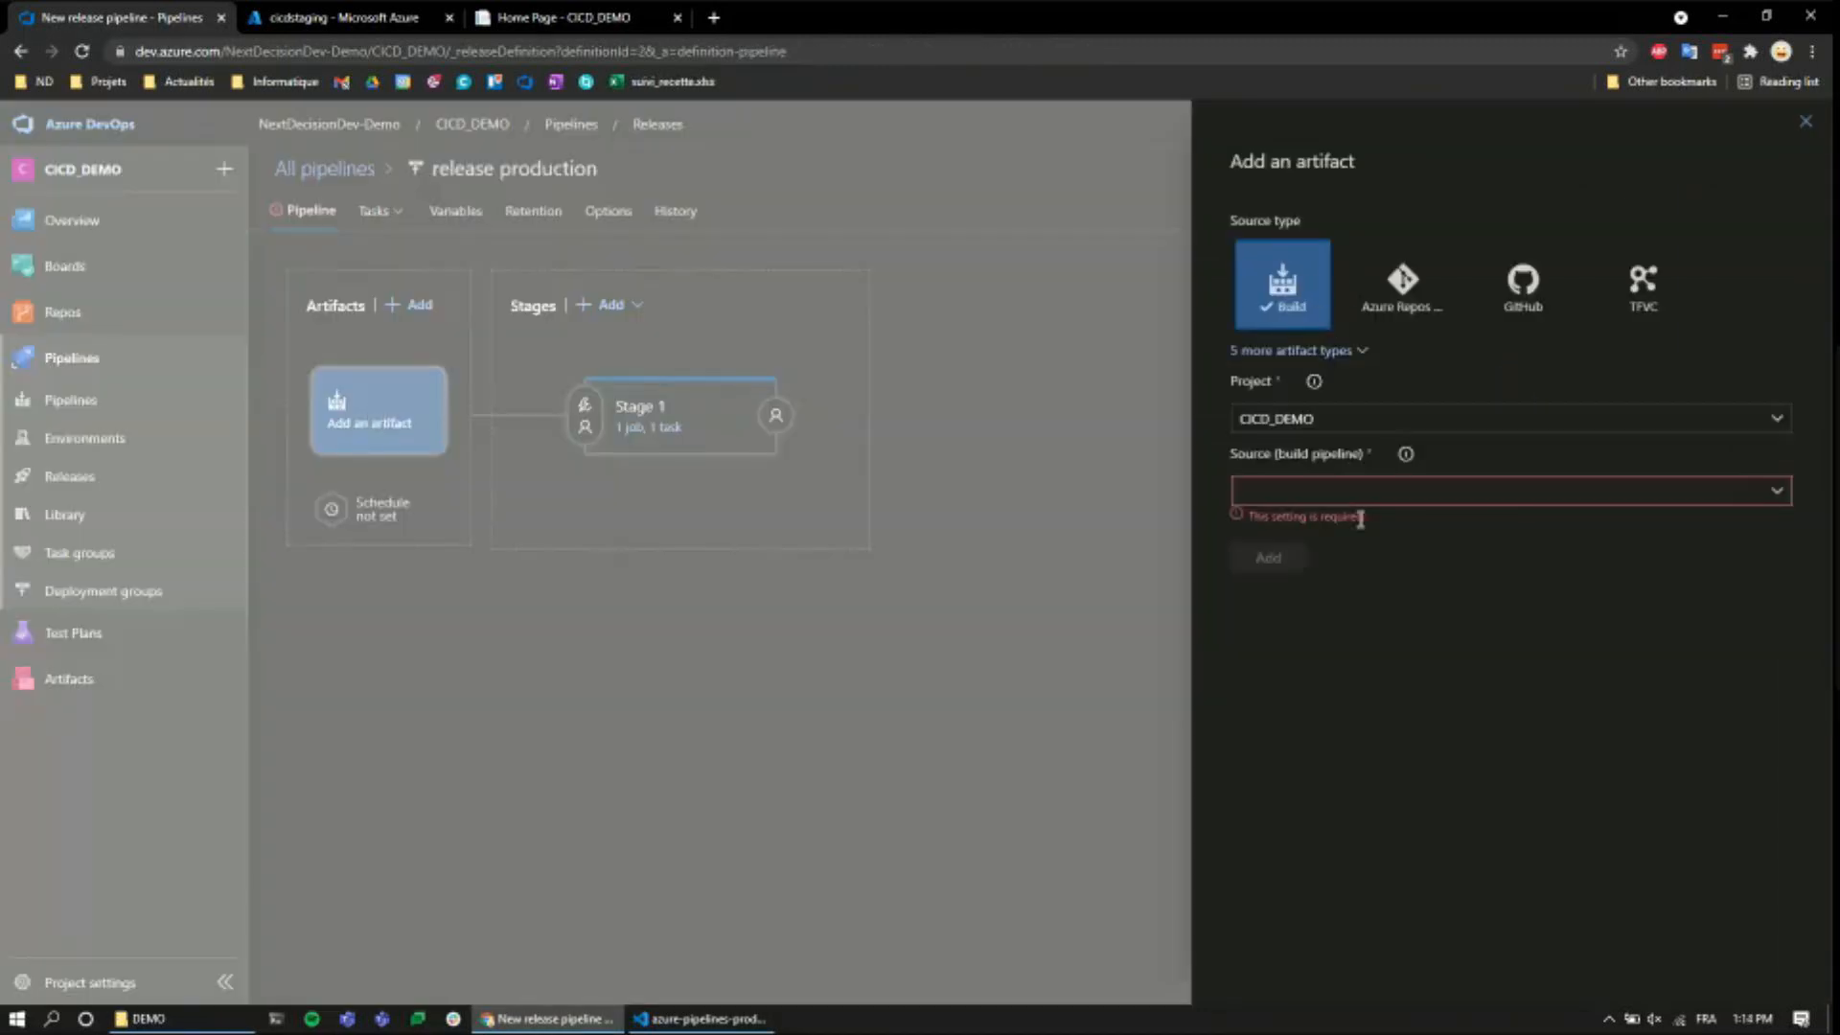
- Add the CICD_DEMO_PRODUCTION build pipeline as the artifact source of the release production pipeline
{"action": "left_click", "coordinate": [1777, 492]}
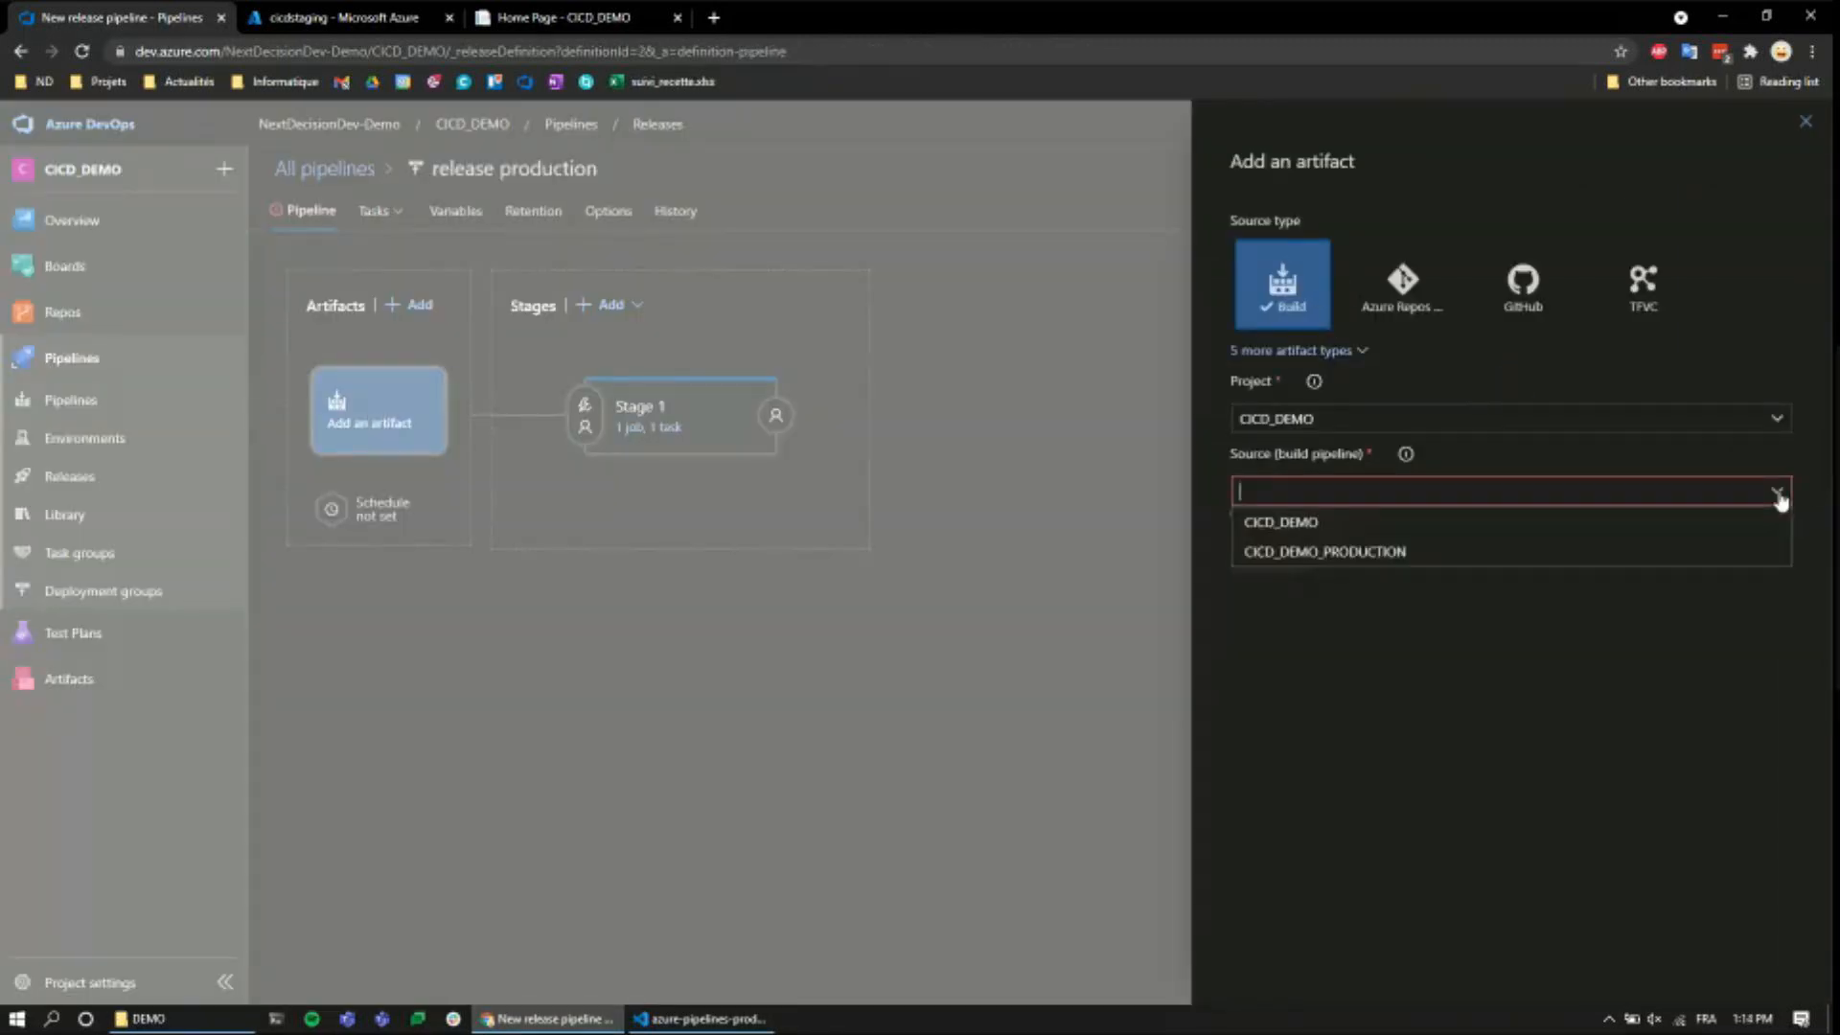
{"action": "left_click", "coordinate": [1389, 552]}
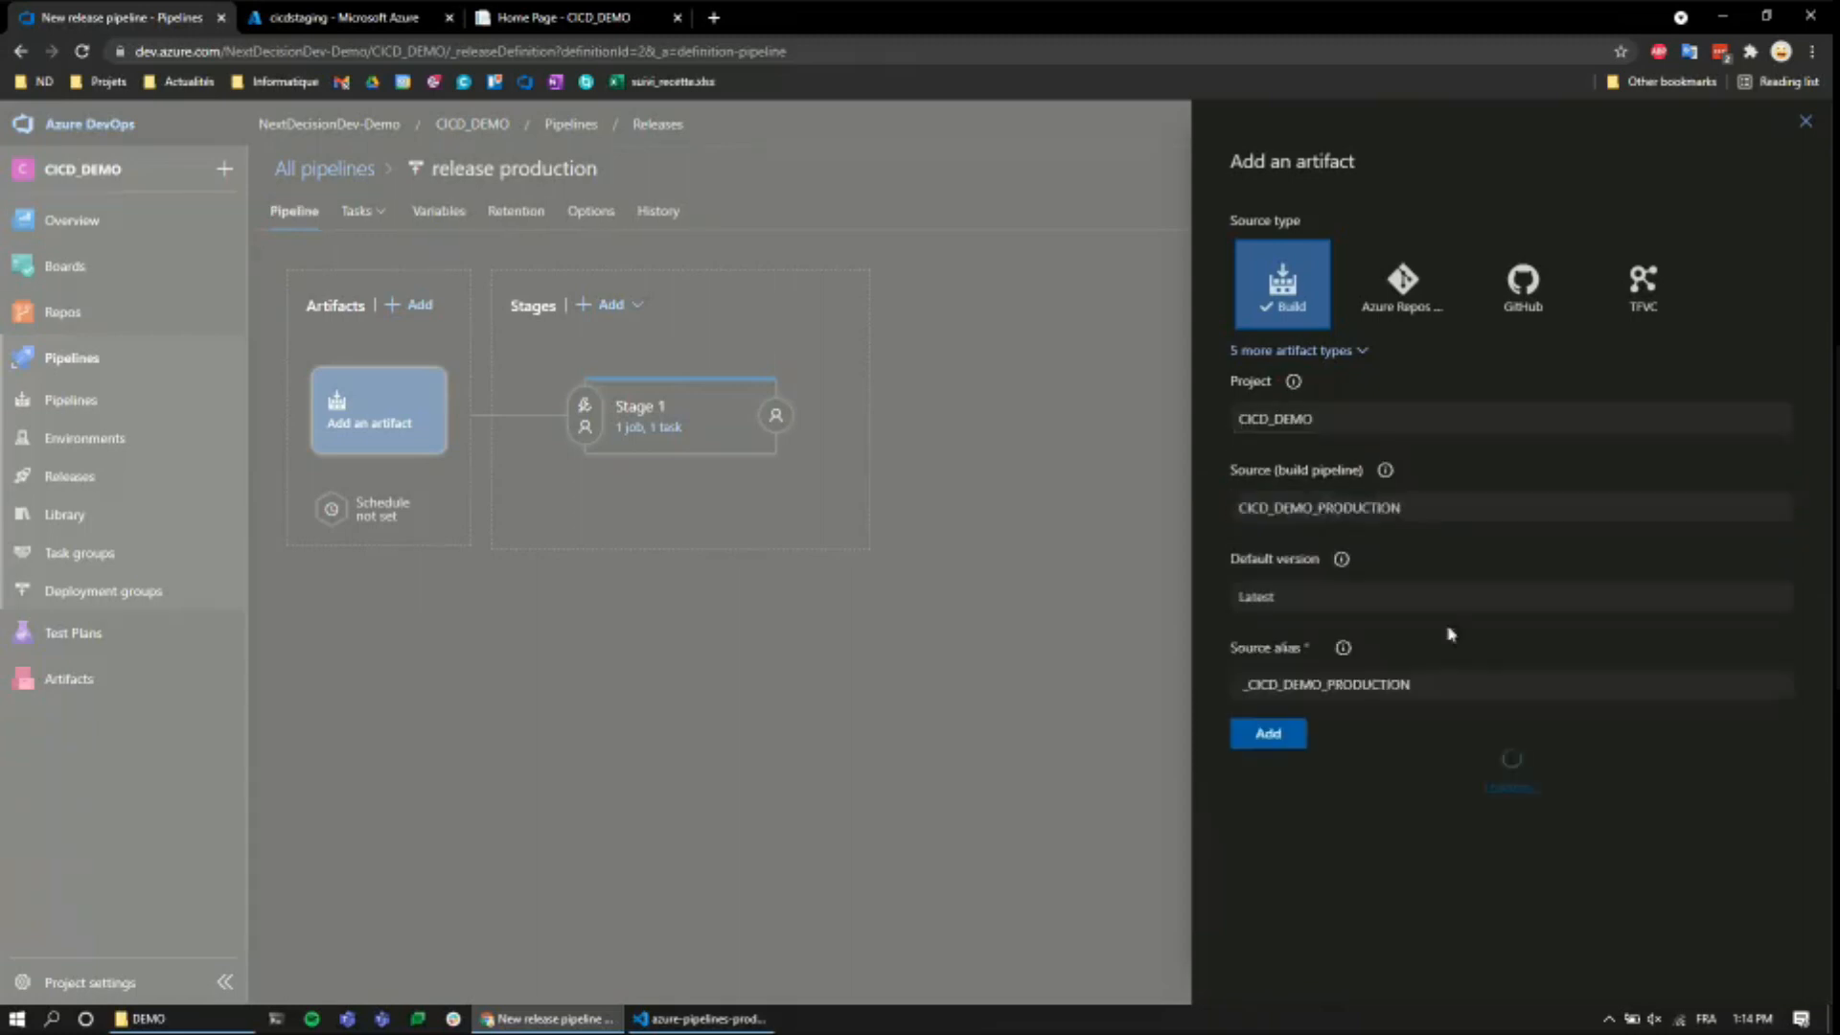
{"action": "left_click", "coordinate": [1257, 764]}
- Enable the artifact's continuous deployment trigger, save the release production pipeline without a comment, and return to the releases list
{"action": "left_click", "coordinate": [433, 375]}
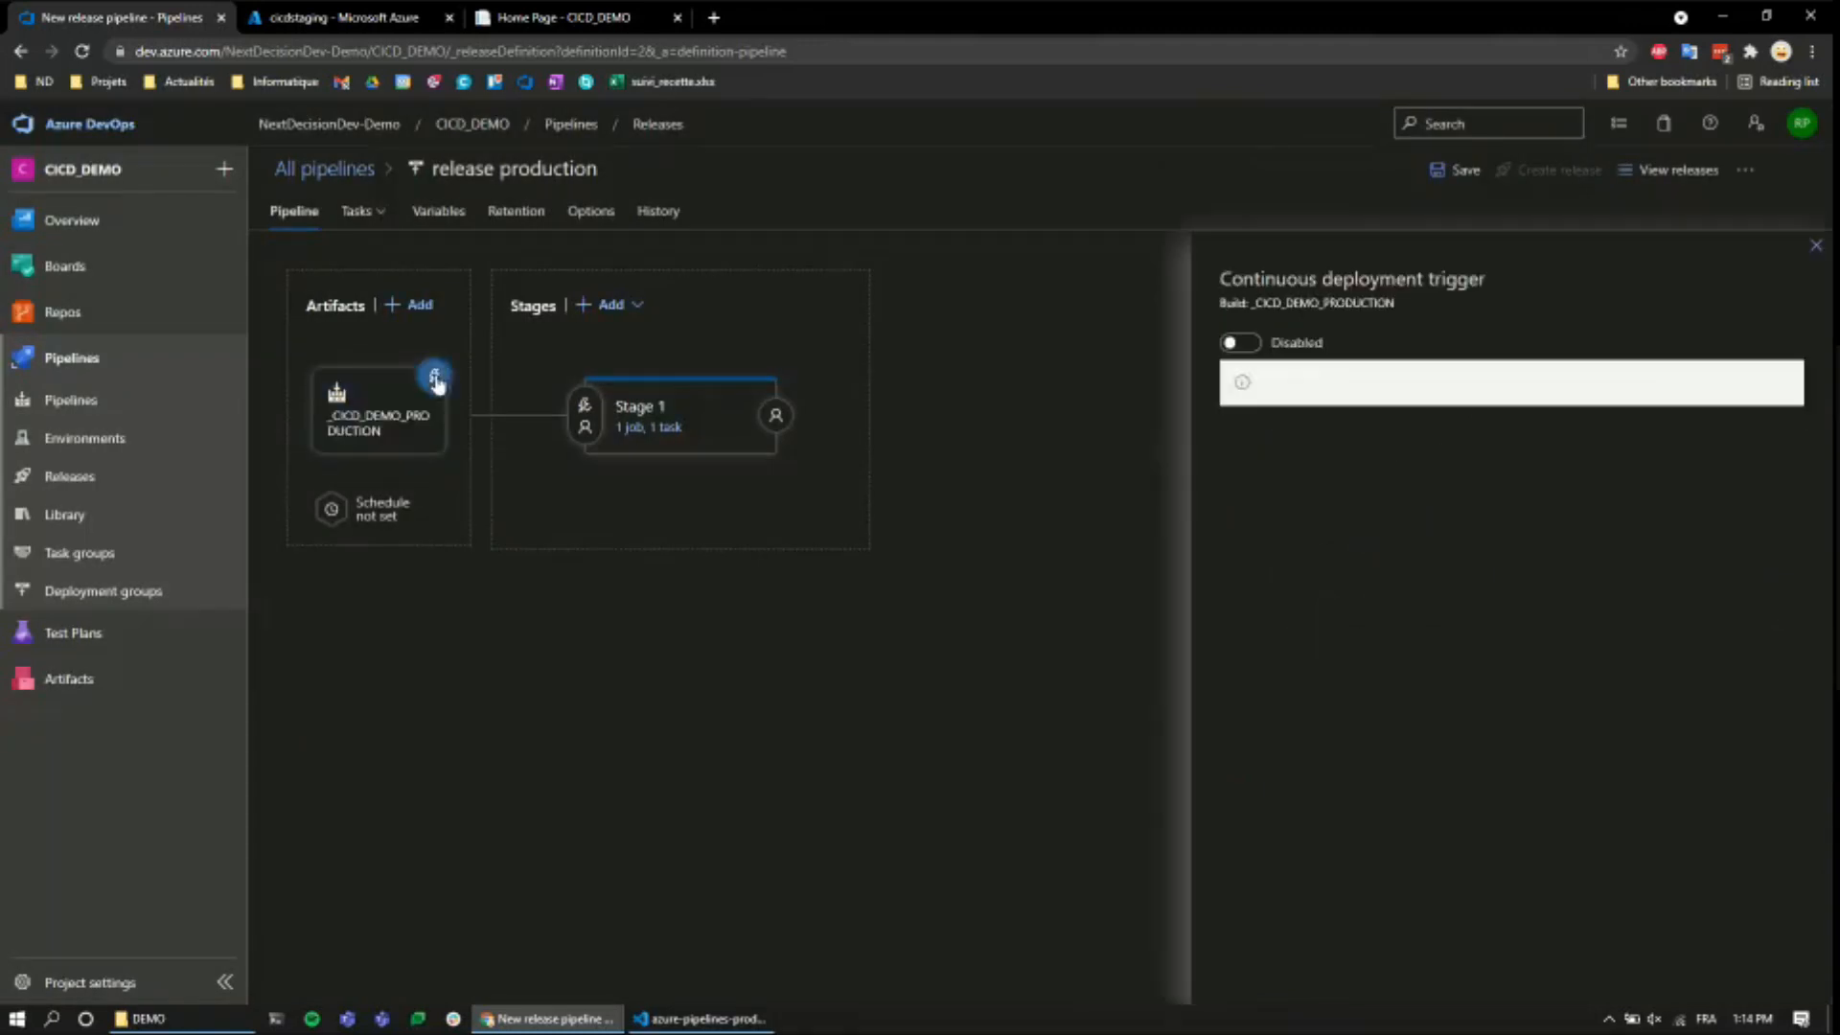
{"action": "left_click", "coordinate": [1238, 342]}
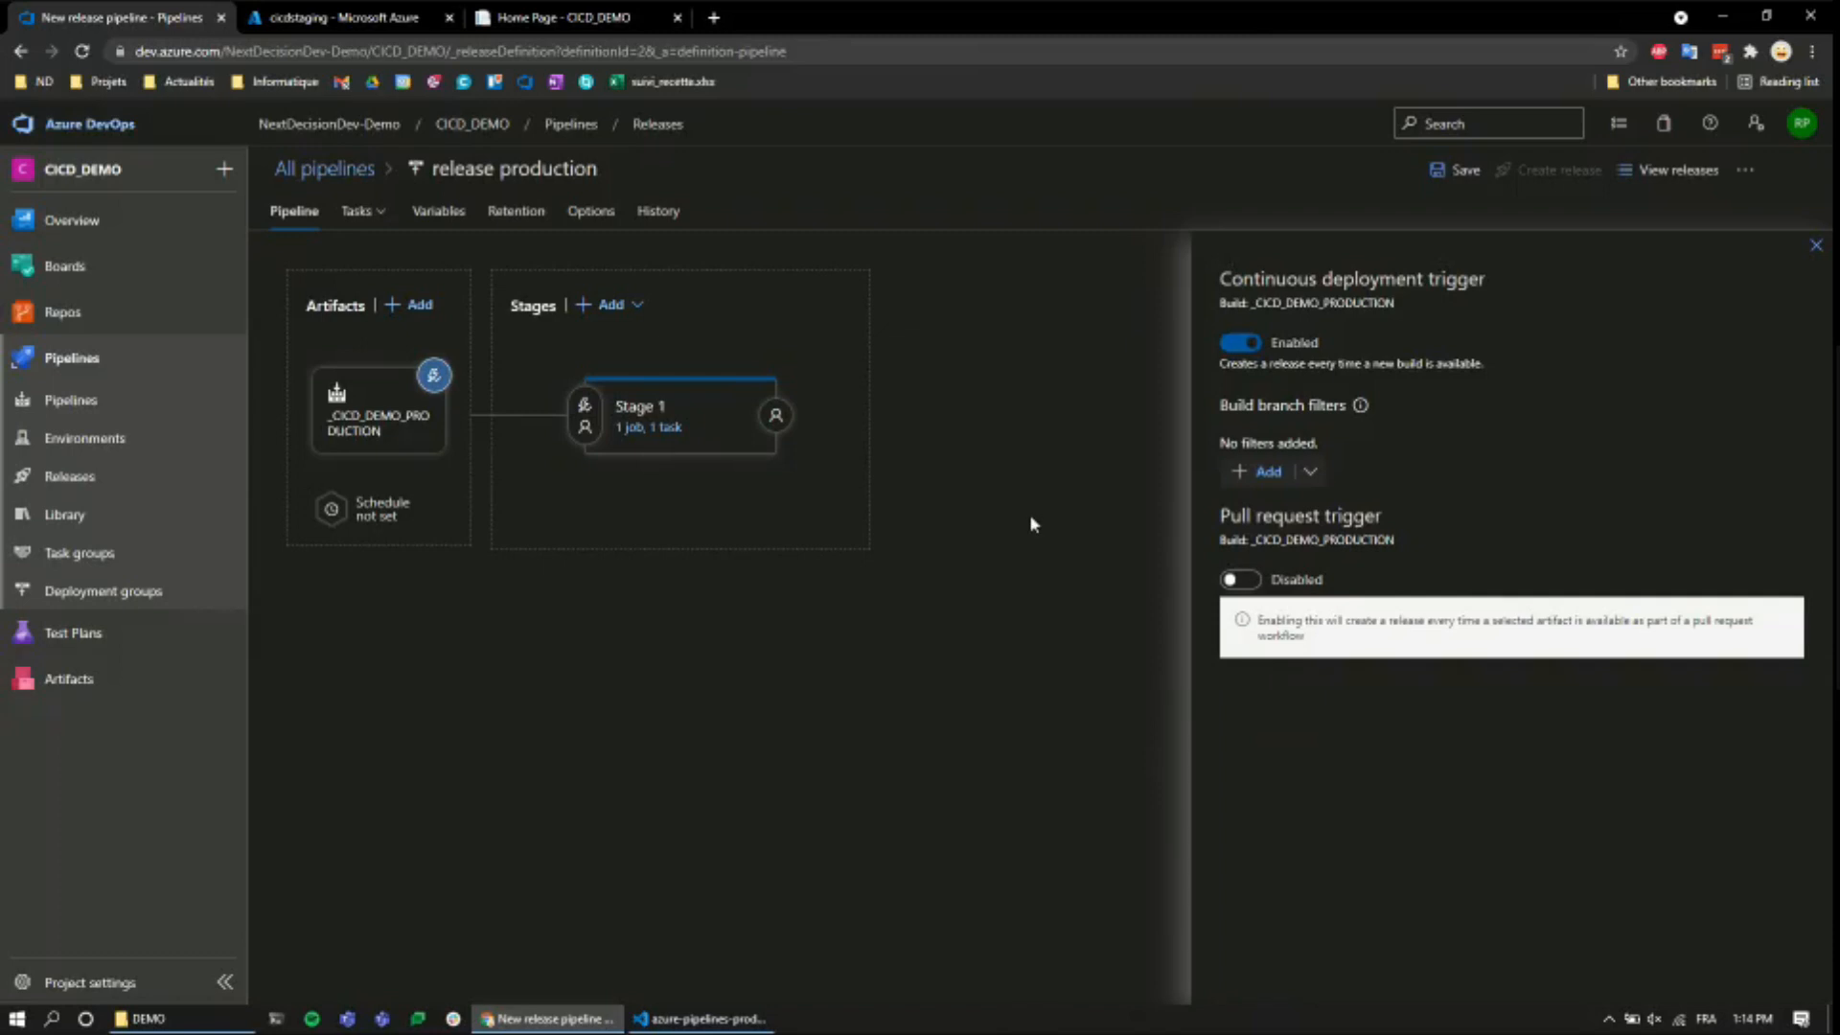
{"action": "left_click", "coordinate": [1818, 251]}
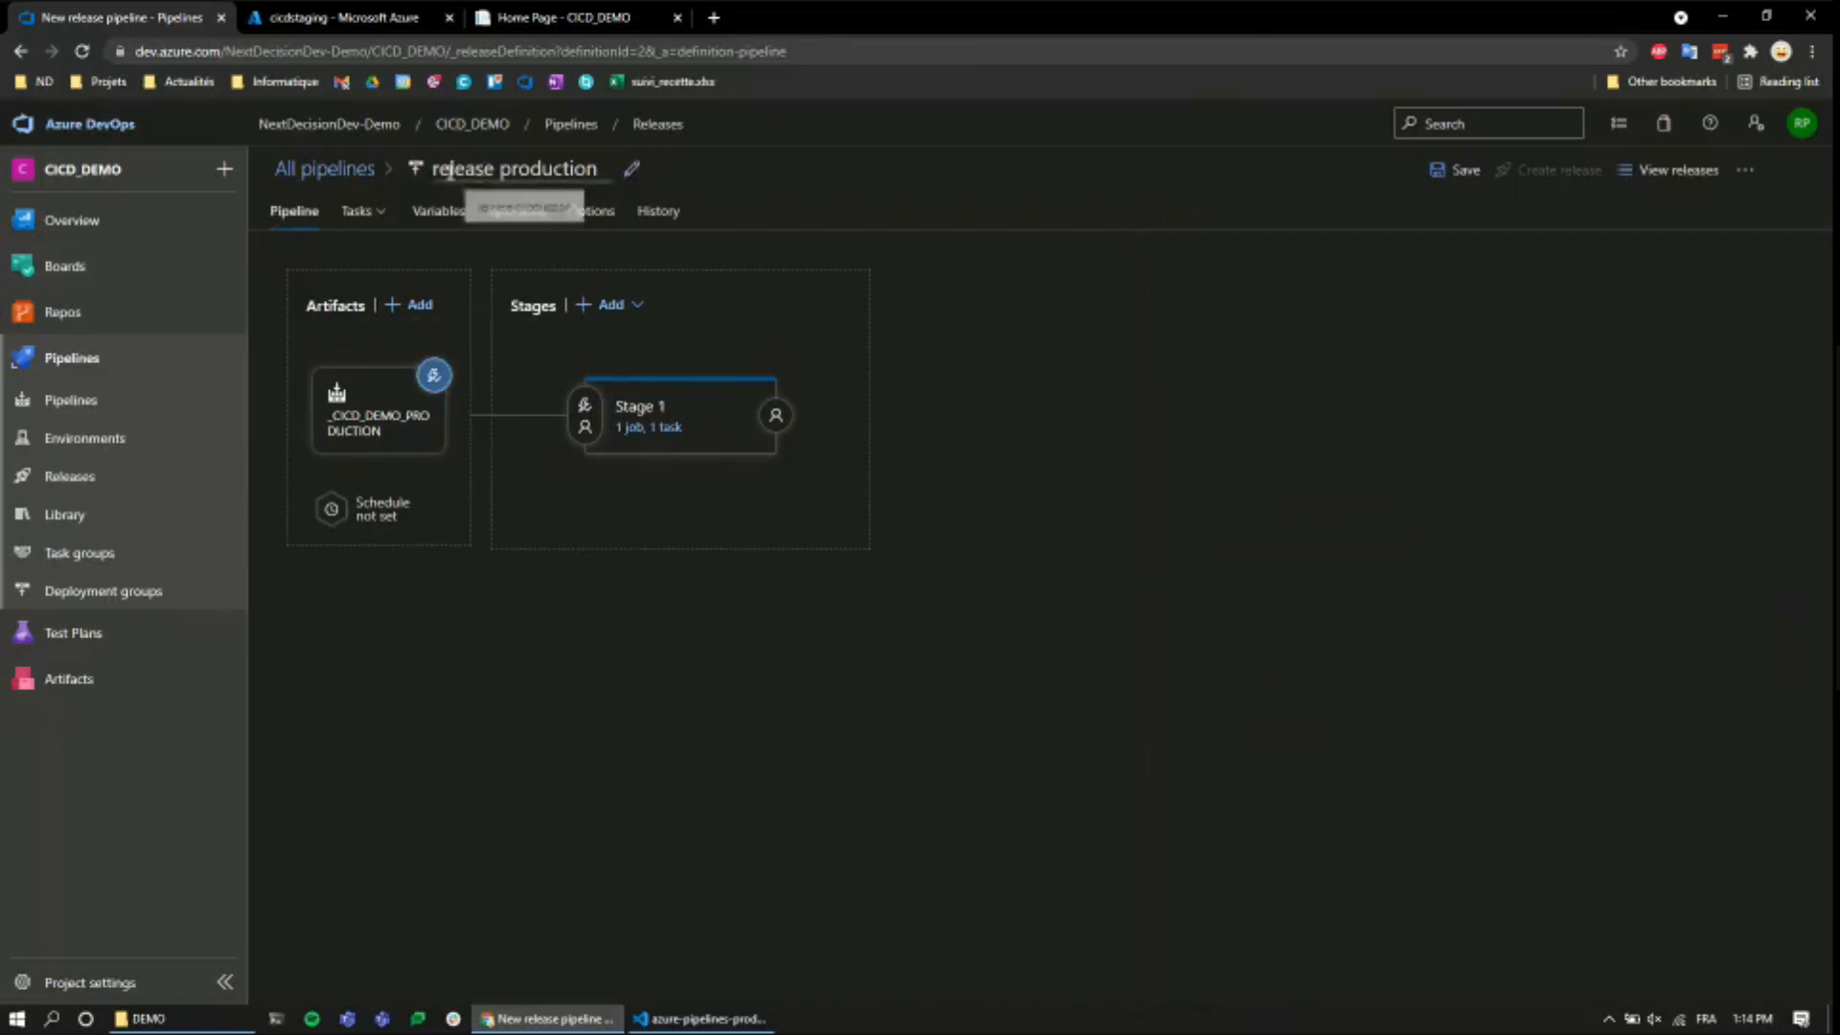
{"action": "left_click", "coordinate": [1447, 171]}
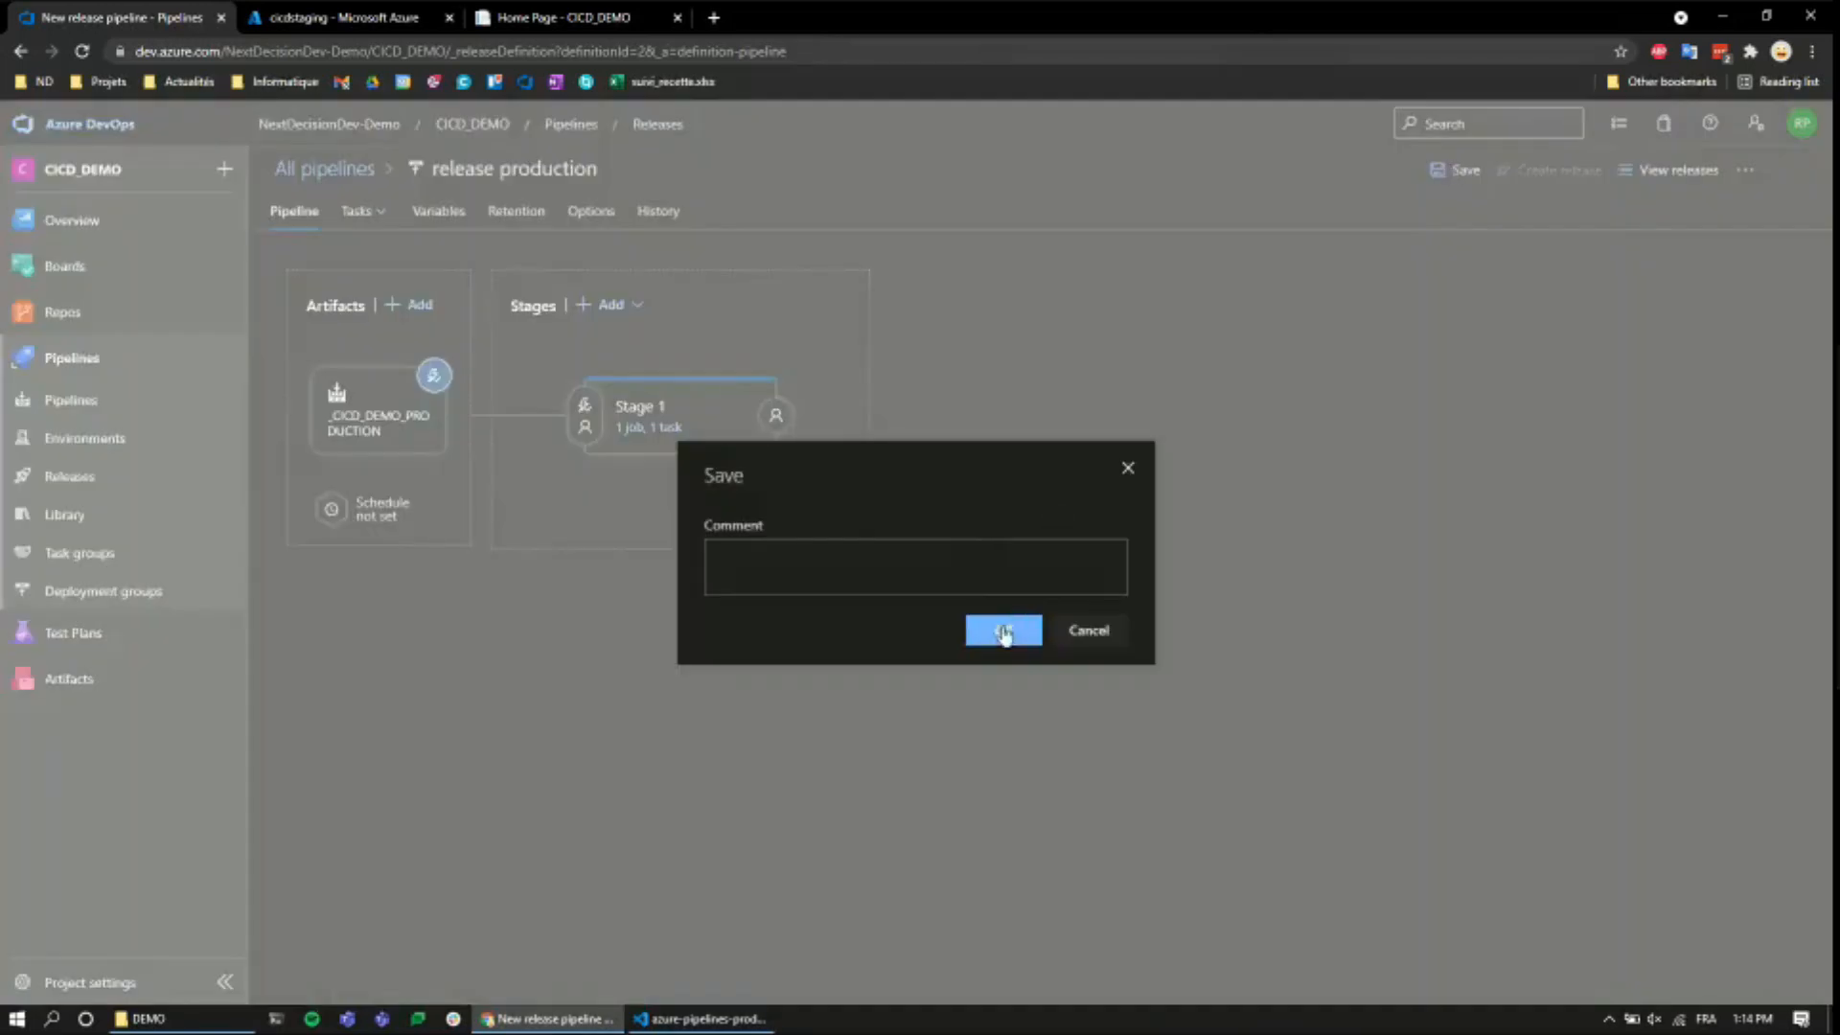
{"action": "left_click", "coordinate": [1003, 631]}
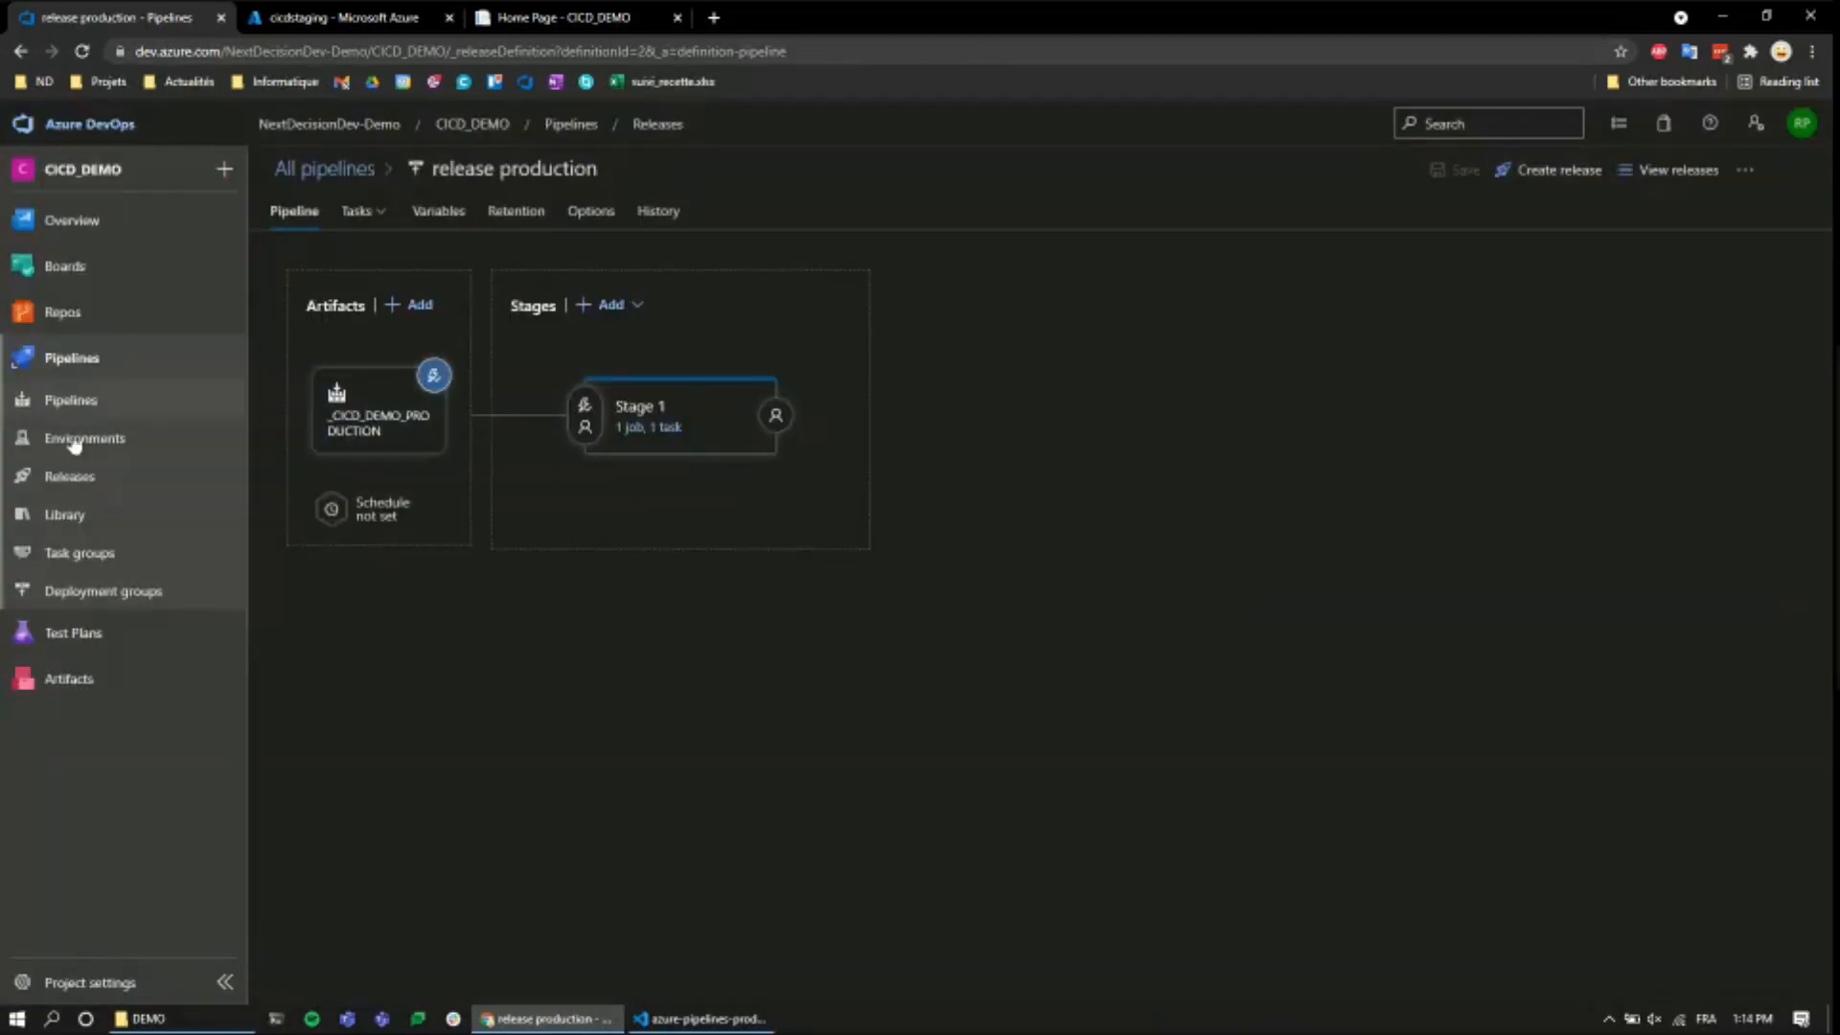
{"action": "left_click", "coordinate": [67, 479]}
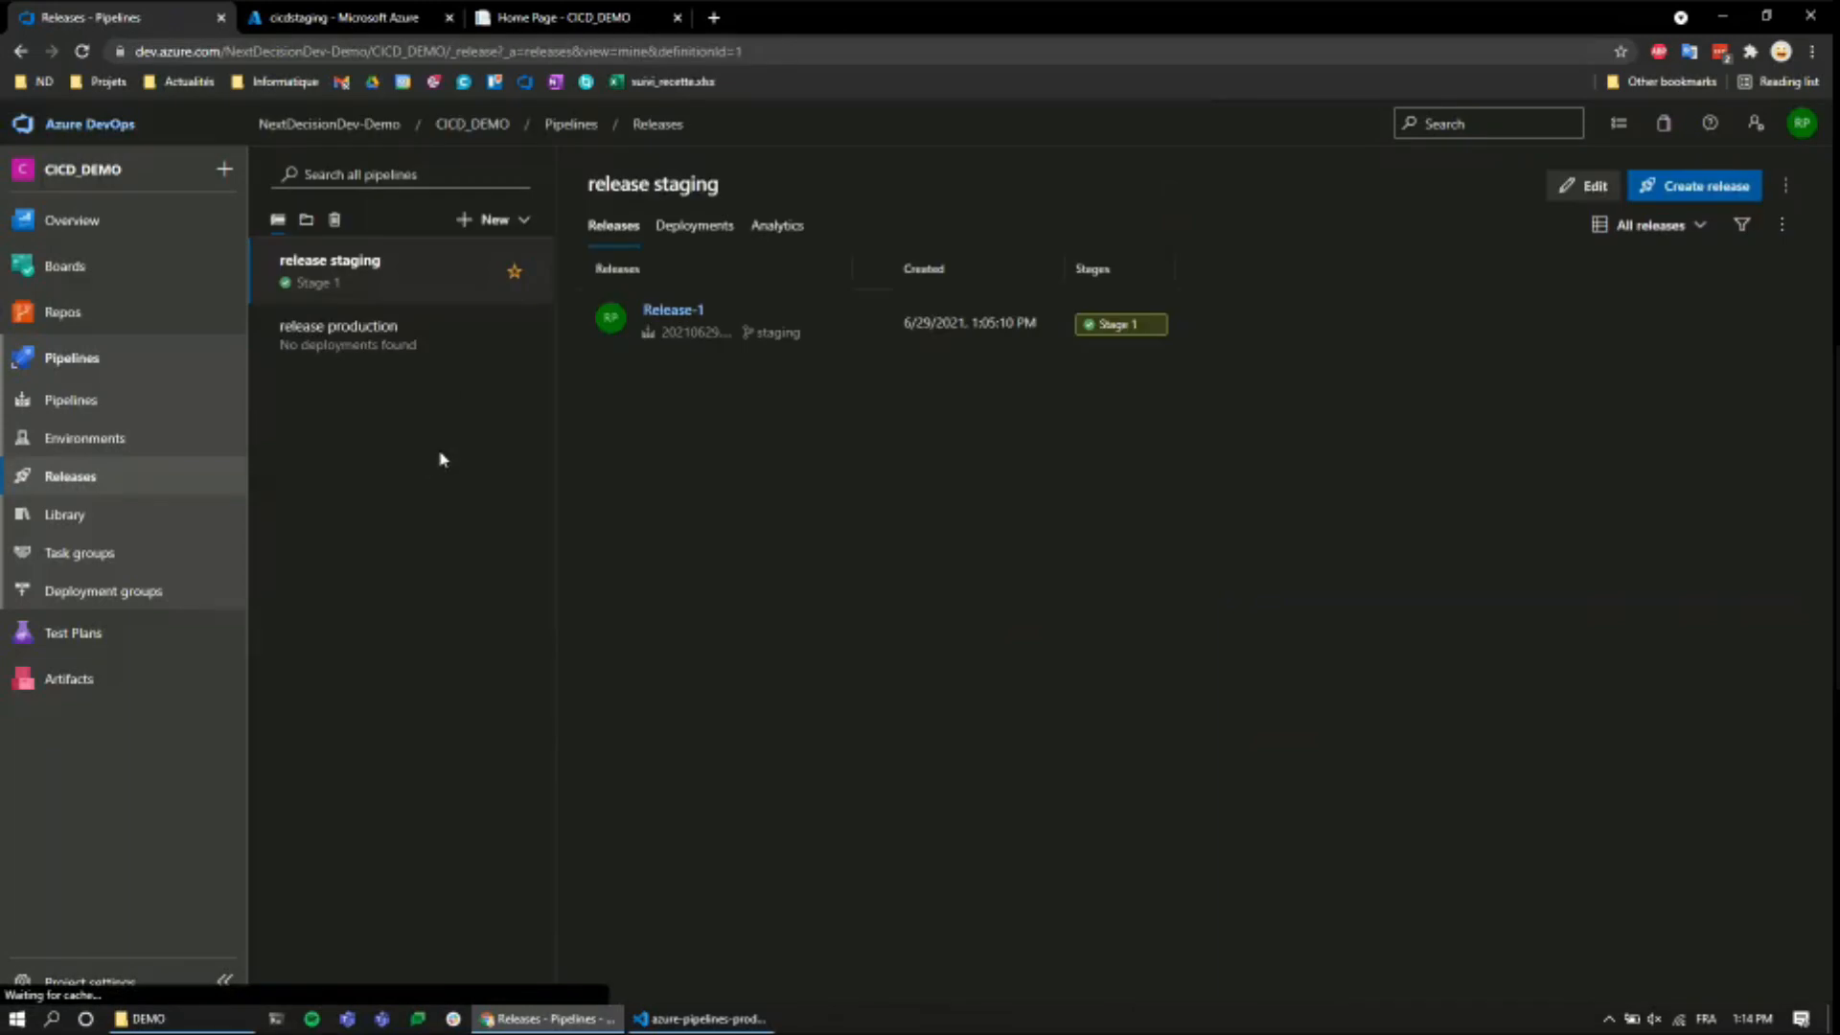
- Switch to Visual Studio Code, replace the paragraph text in Views/Home/Index.cshtml with 'Changement sur master', and save the file
{"action": "left_click", "coordinate": [703, 1026]}
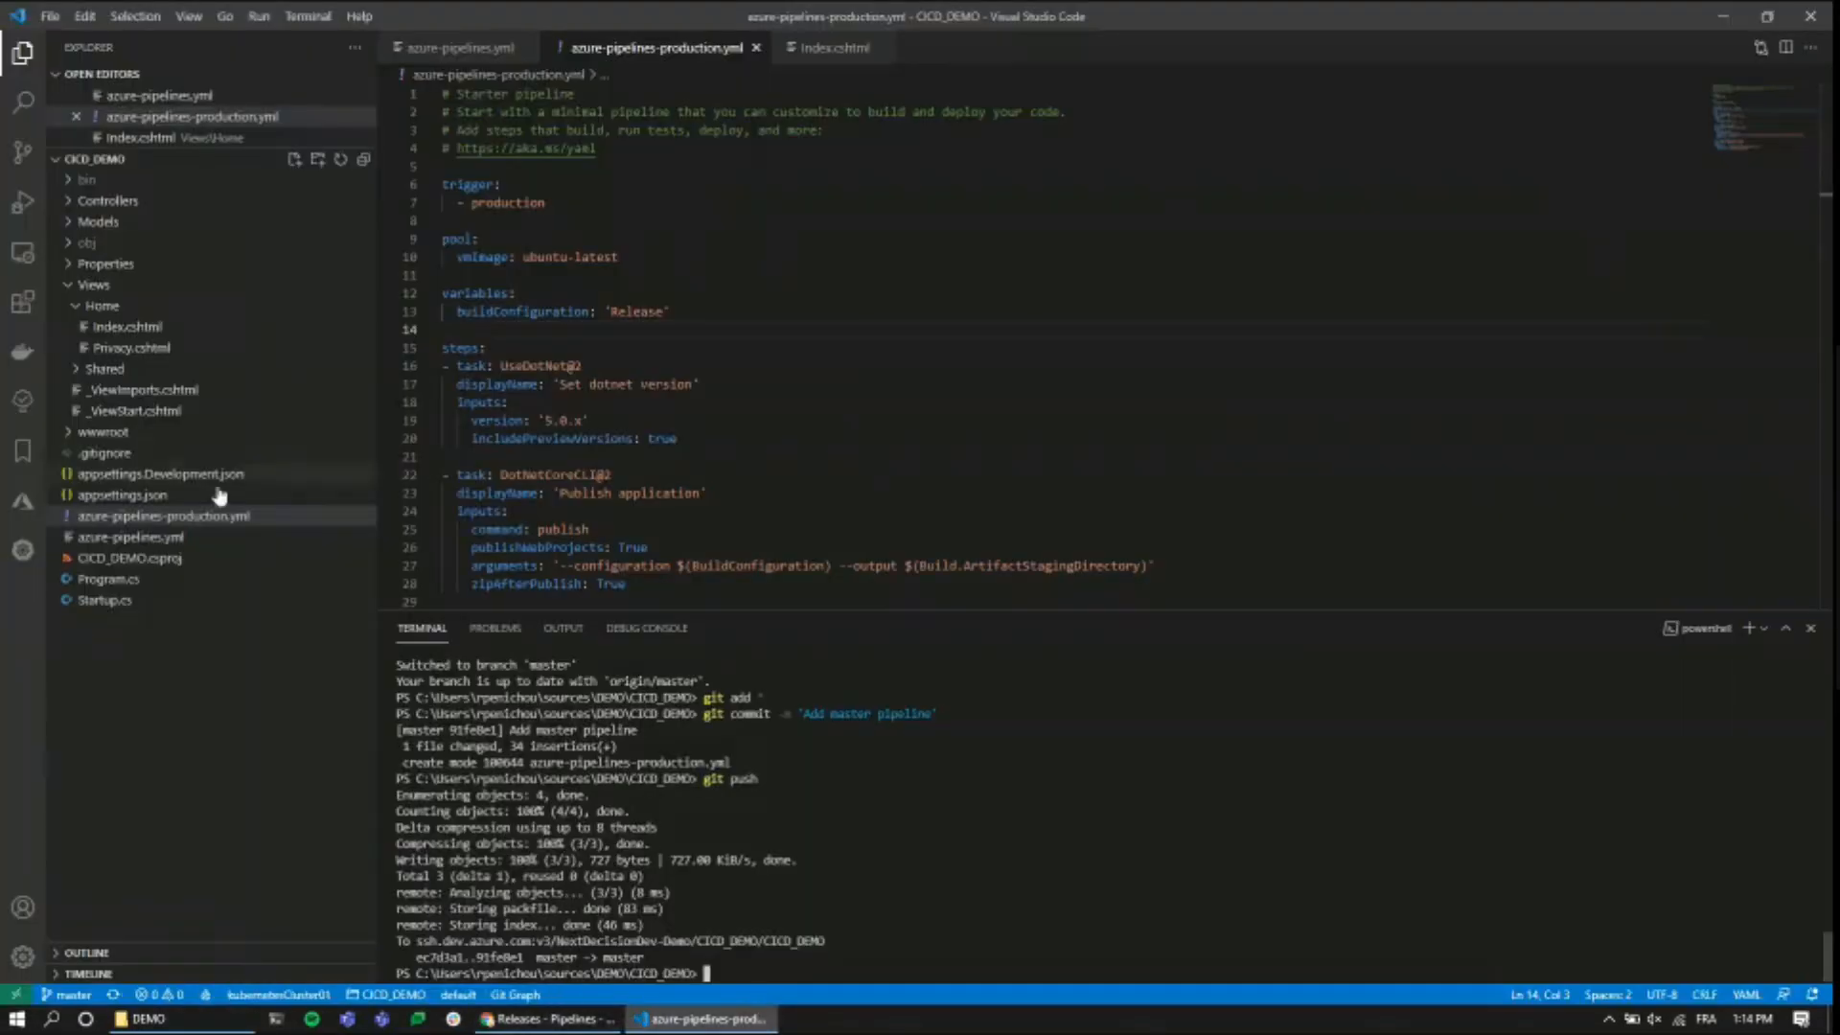
{"action": "left_click", "coordinate": [123, 327]}
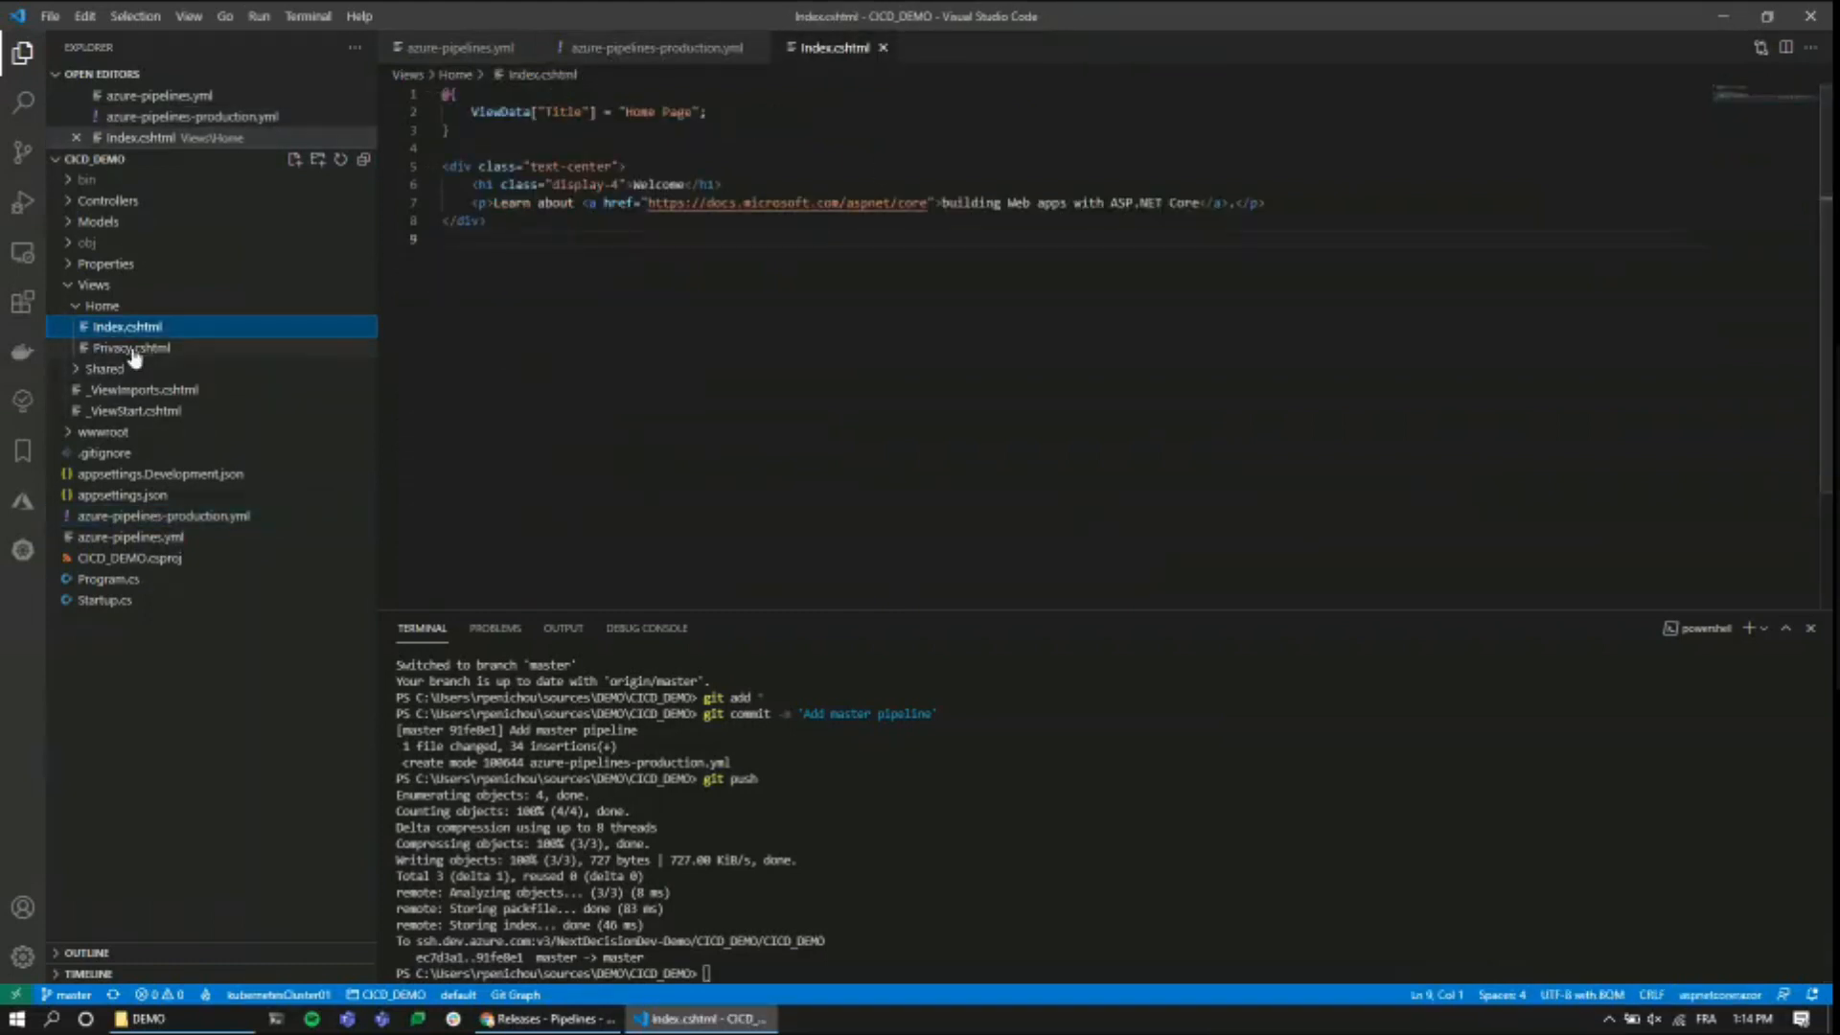
{"action": "left_click_drag", "start_coordinate": [493, 203], "coordinate": [1236, 202]}
{"action": "type", "text": "Changemen"}
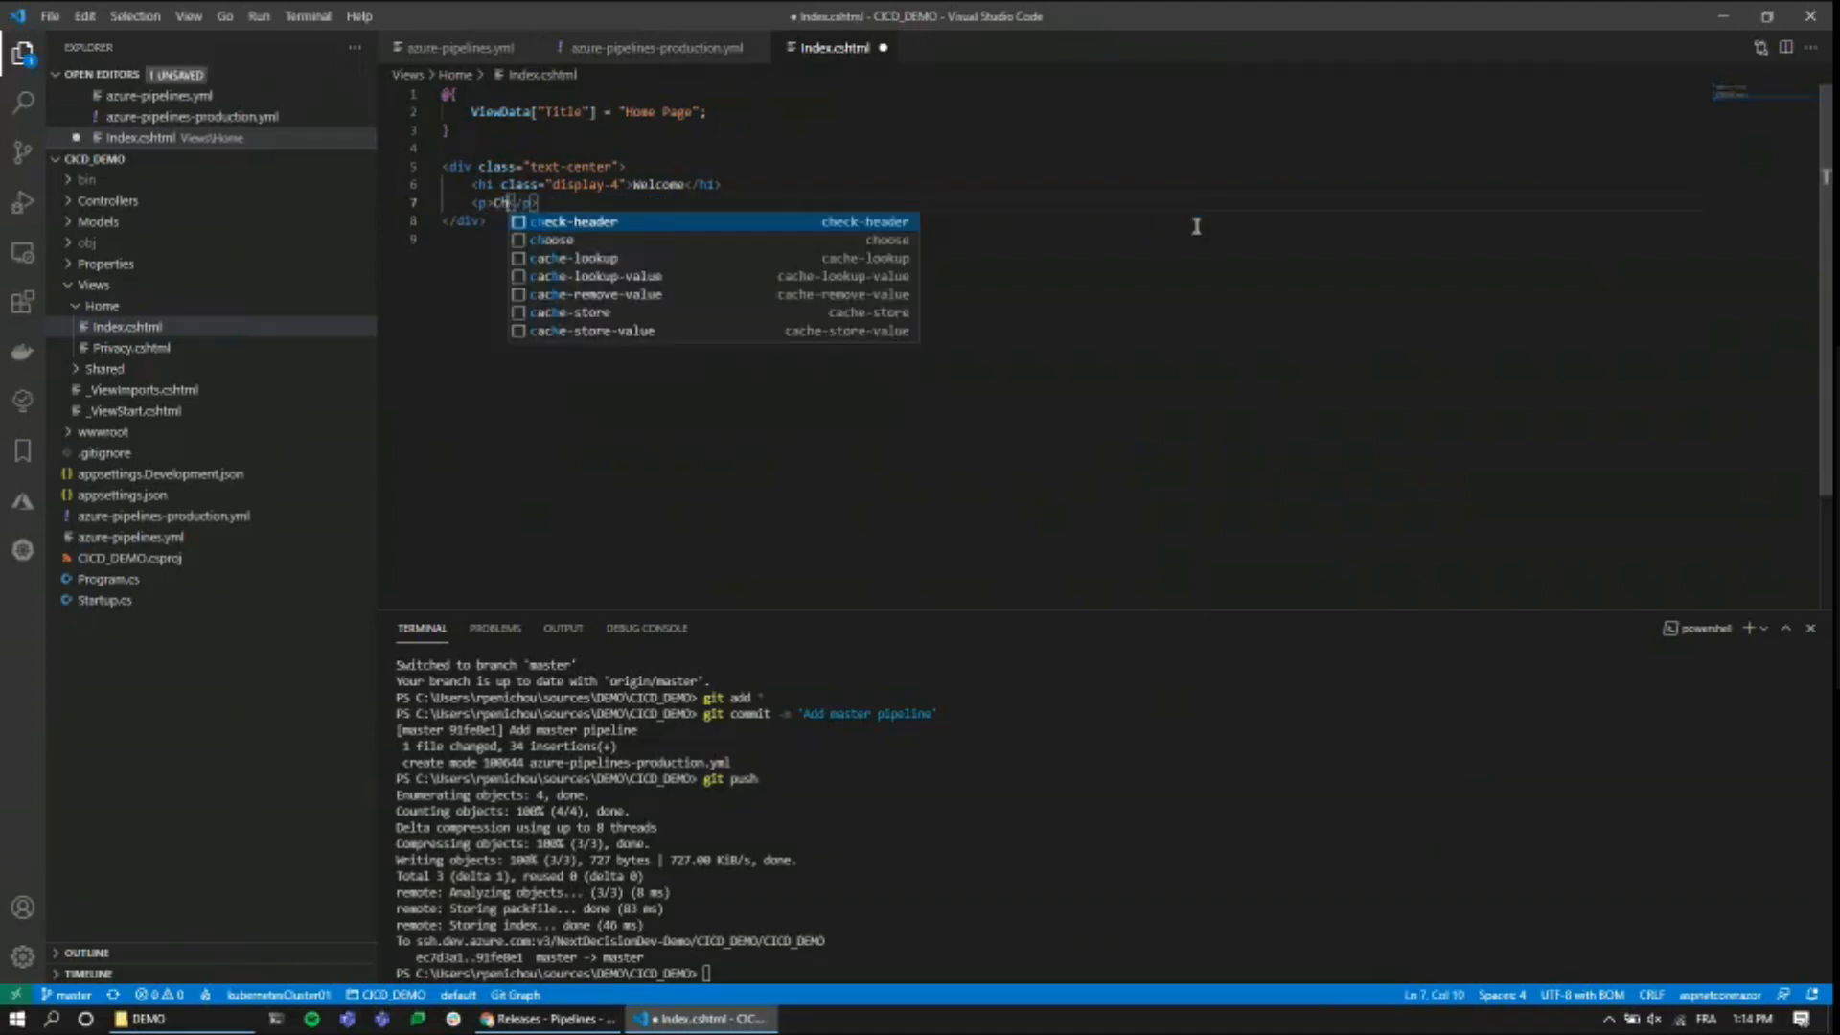
{"action": "type", "text": "t sur master"}
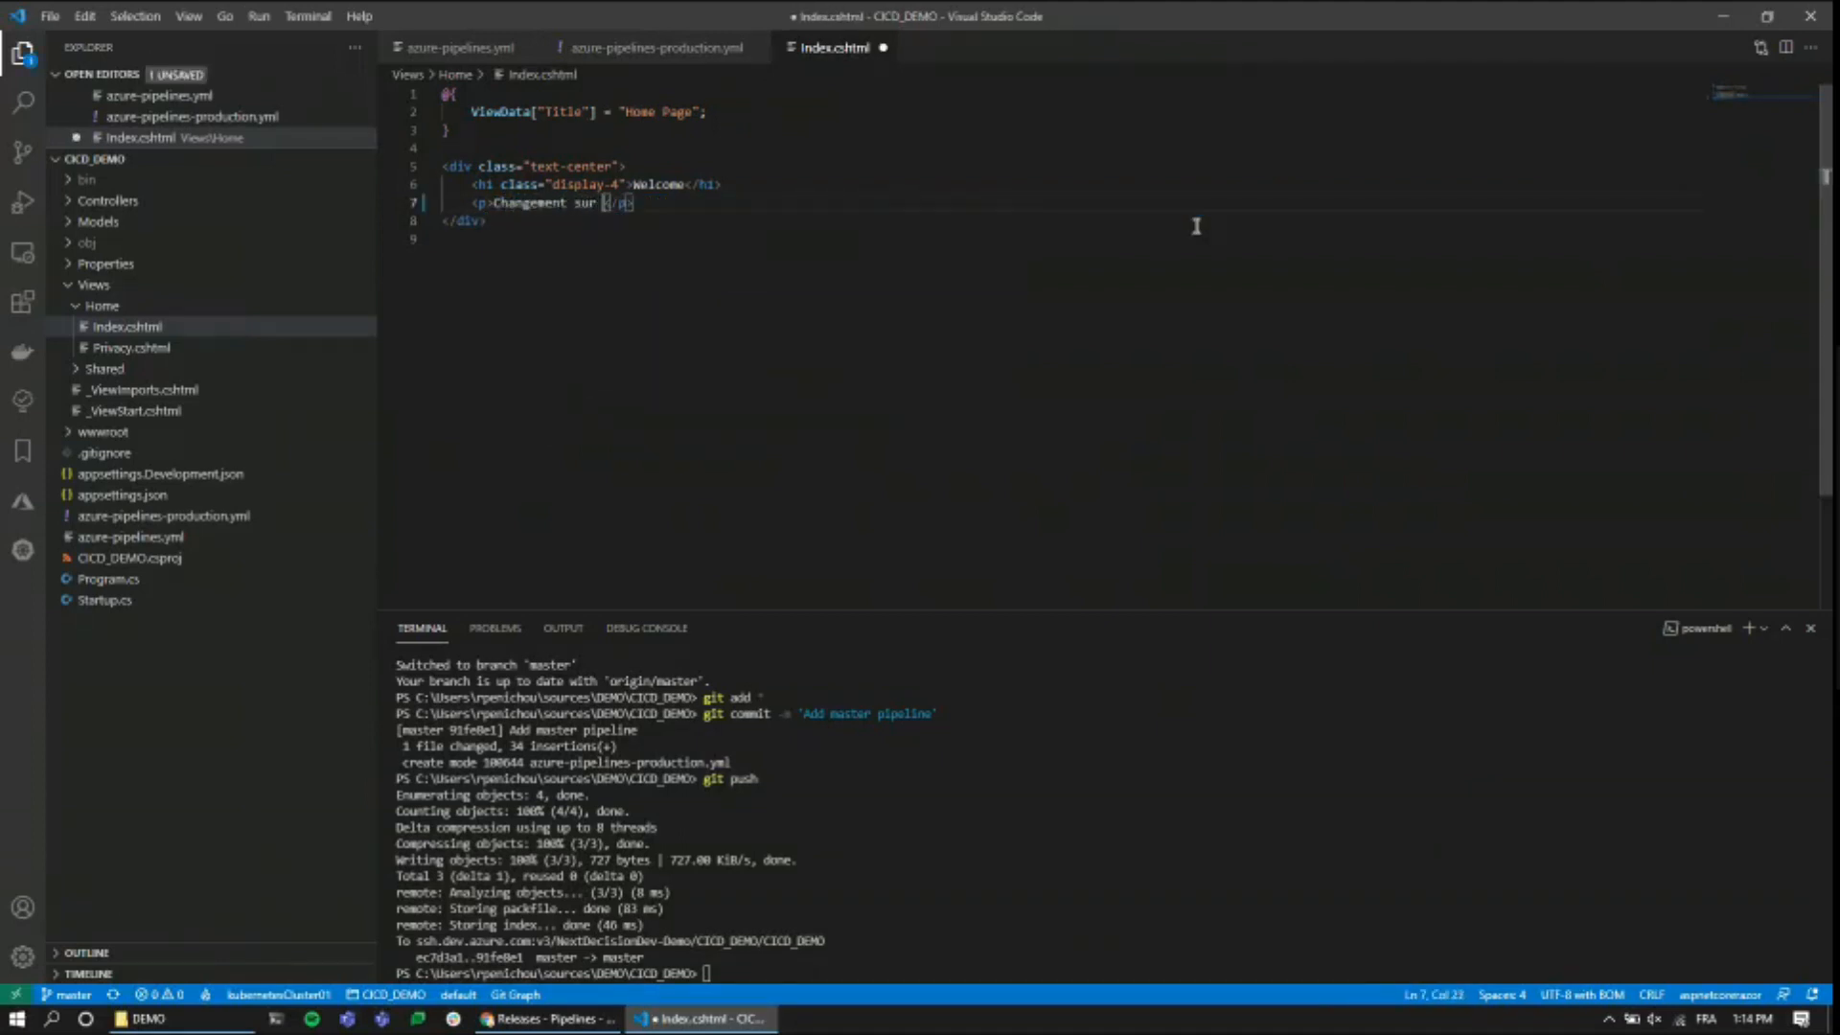
{"action": "left_click", "coordinate": [1185, 234]}
{"action": "key", "text": "ctrl+s"}
- Commit all changes on master with the message 'change index page' and push them to the remote repository
{"action": "left_click", "coordinate": [1031, 850]}
{"action": "type", "text": "git add "}
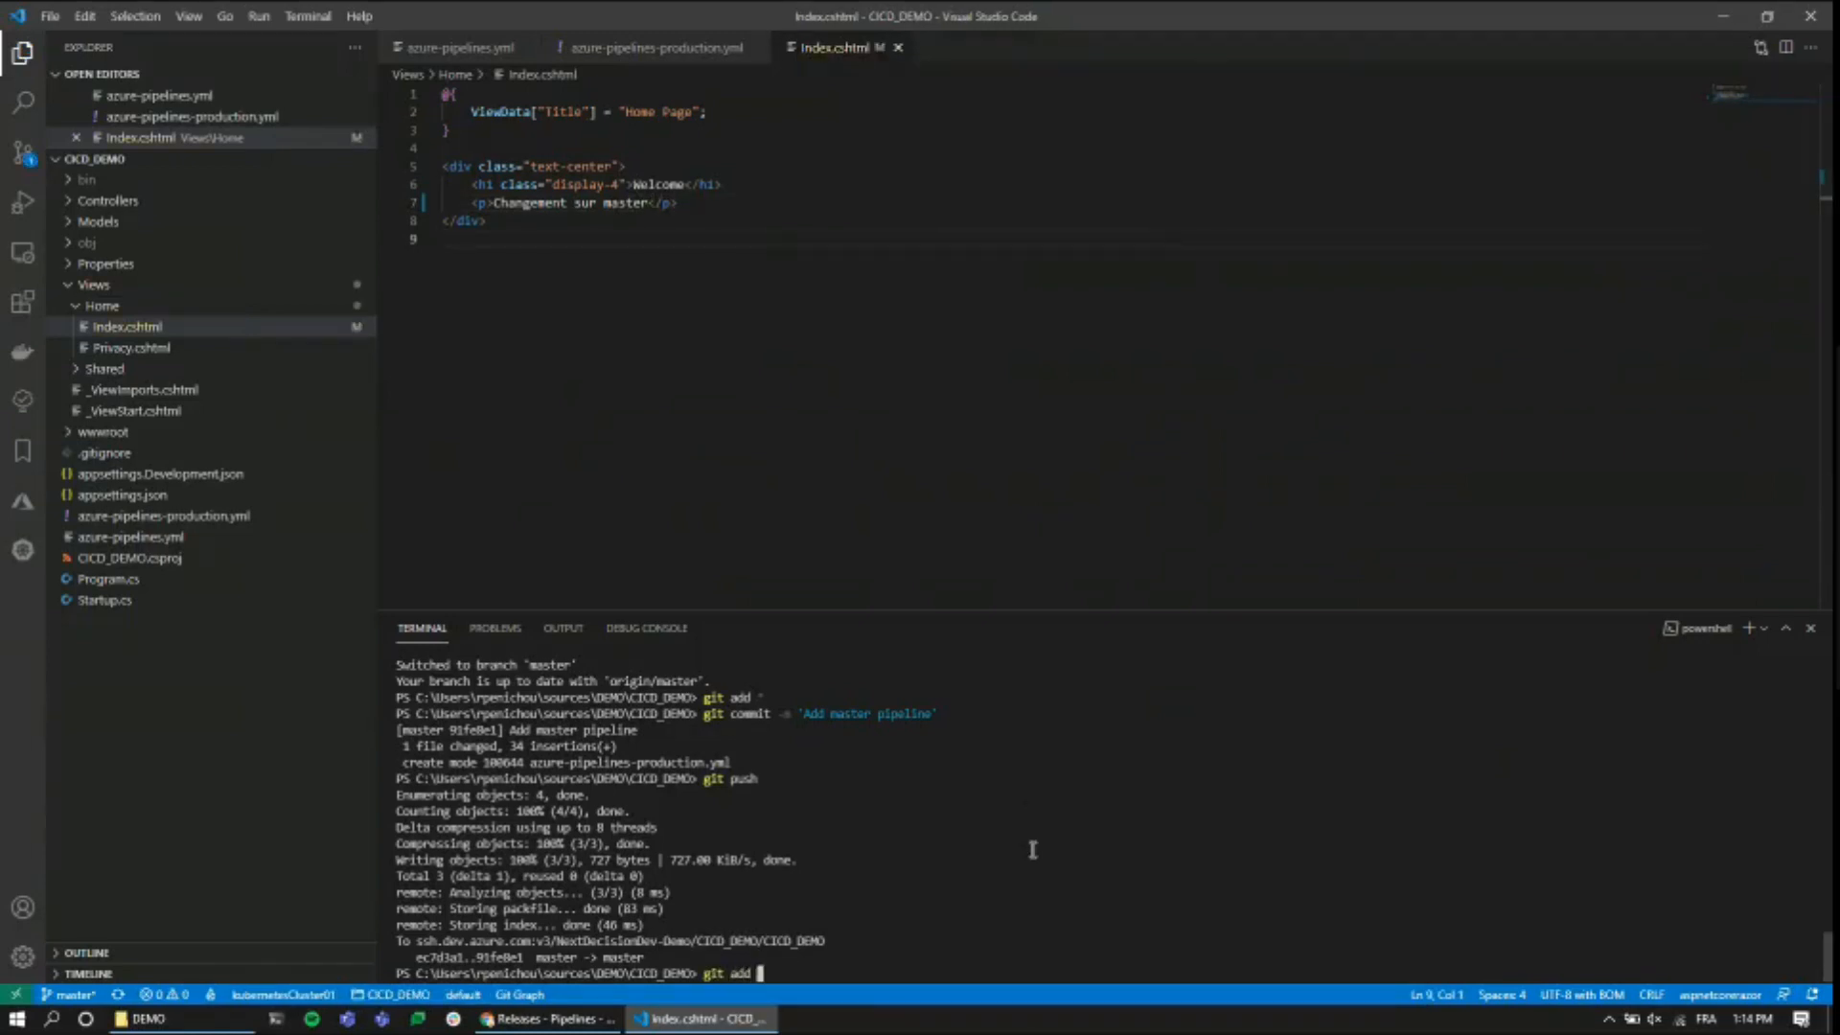
{"action": "type", "text": "."}
{"action": "key", "text": "Return"}
{"action": "type", "text": "git commit"}
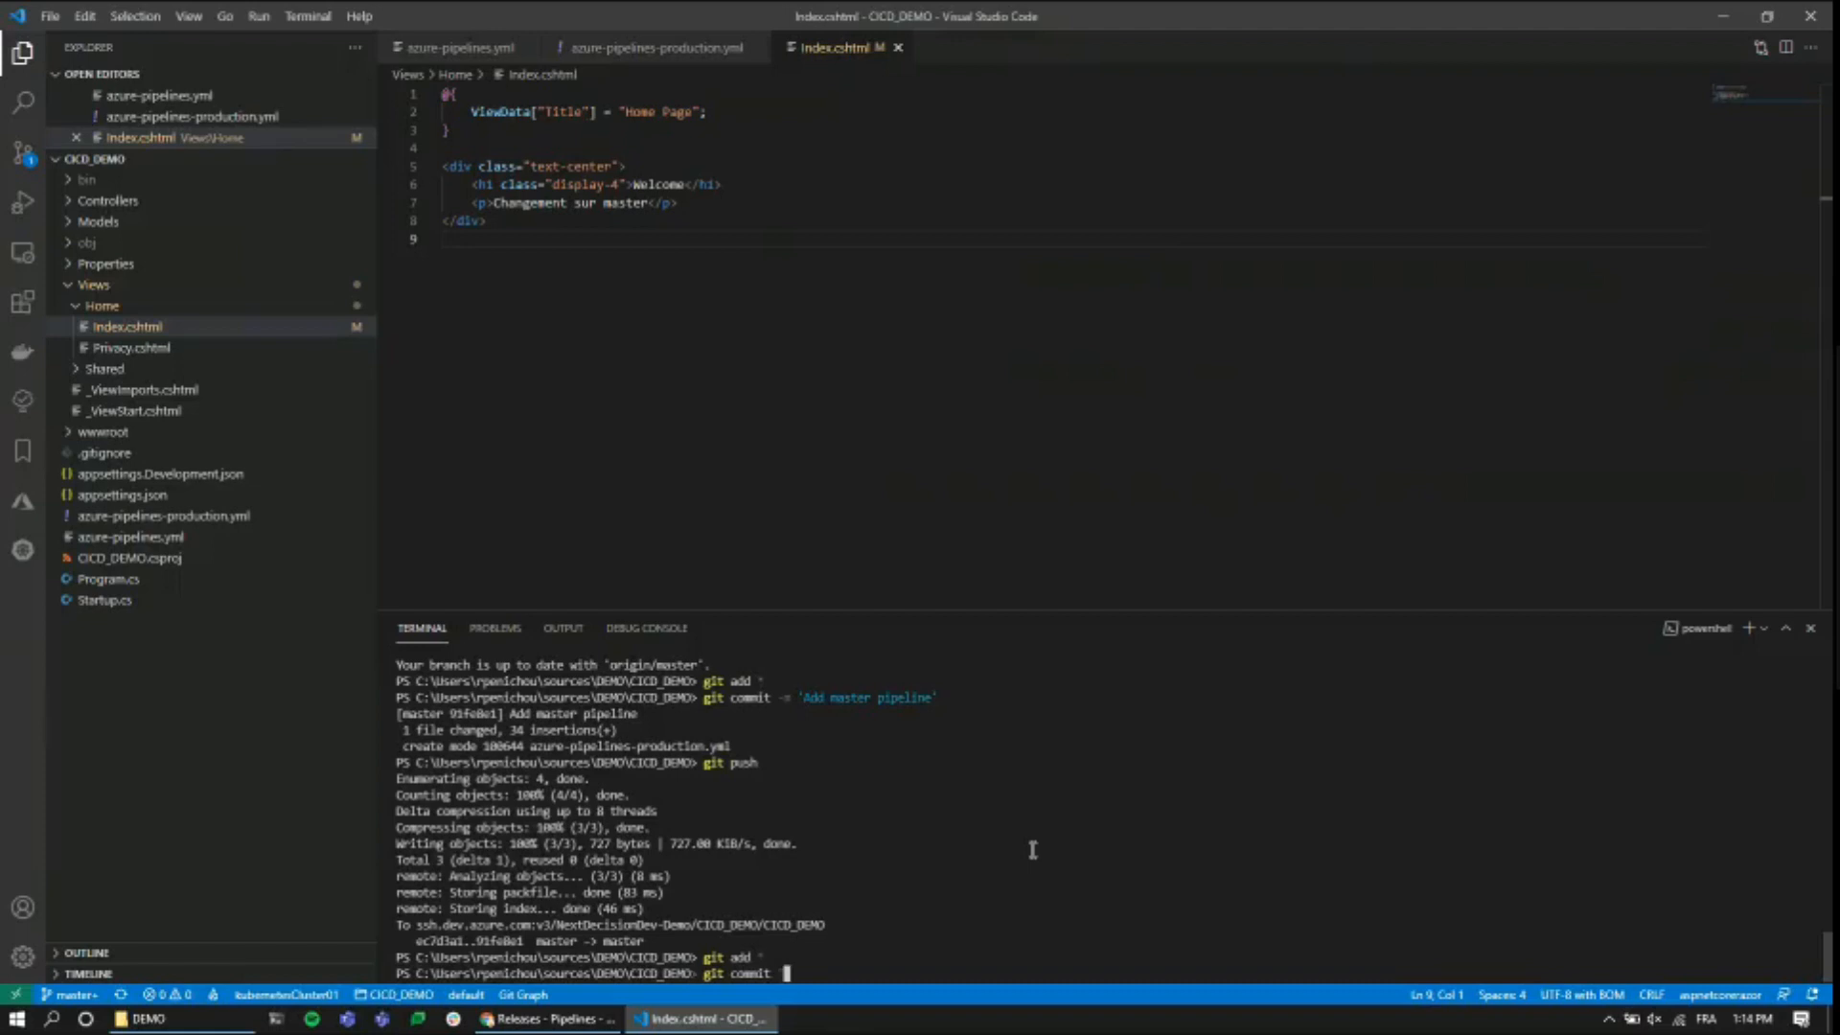
{"action": "type", "text": "'change index page'"}
{"action": "key", "text": "Left"}
{"action": "key", "text": "Left"}
{"action": "key", "text": "Left"}
{"action": "key", "text": "Left"}
{"action": "key", "text": "Left"}
{"action": "key", "text": "Left"}
{"action": "key", "text": "Left"}
{"action": "key", "text": "Left"}
{"action": "key", "text": "Left"}
{"action": "key", "text": "Left"}
{"action": "key", "text": "Left"}
{"action": "key", "text": "Left"}
{"action": "key", "text": "Left"}
{"action": "key", "text": "Left"}
{"action": "key", "text": "Left"}
{"action": "key", "text": "Left"}
{"action": "key", "text": "Left"}
{"action": "key", "text": "Left"}
{"action": "key", "text": "Left"}
{"action": "type", "text": "-m"}
{"action": "key", "text": "Return"}
{"action": "type", "text": "git push"}
{"action": "key", "text": "Return"}
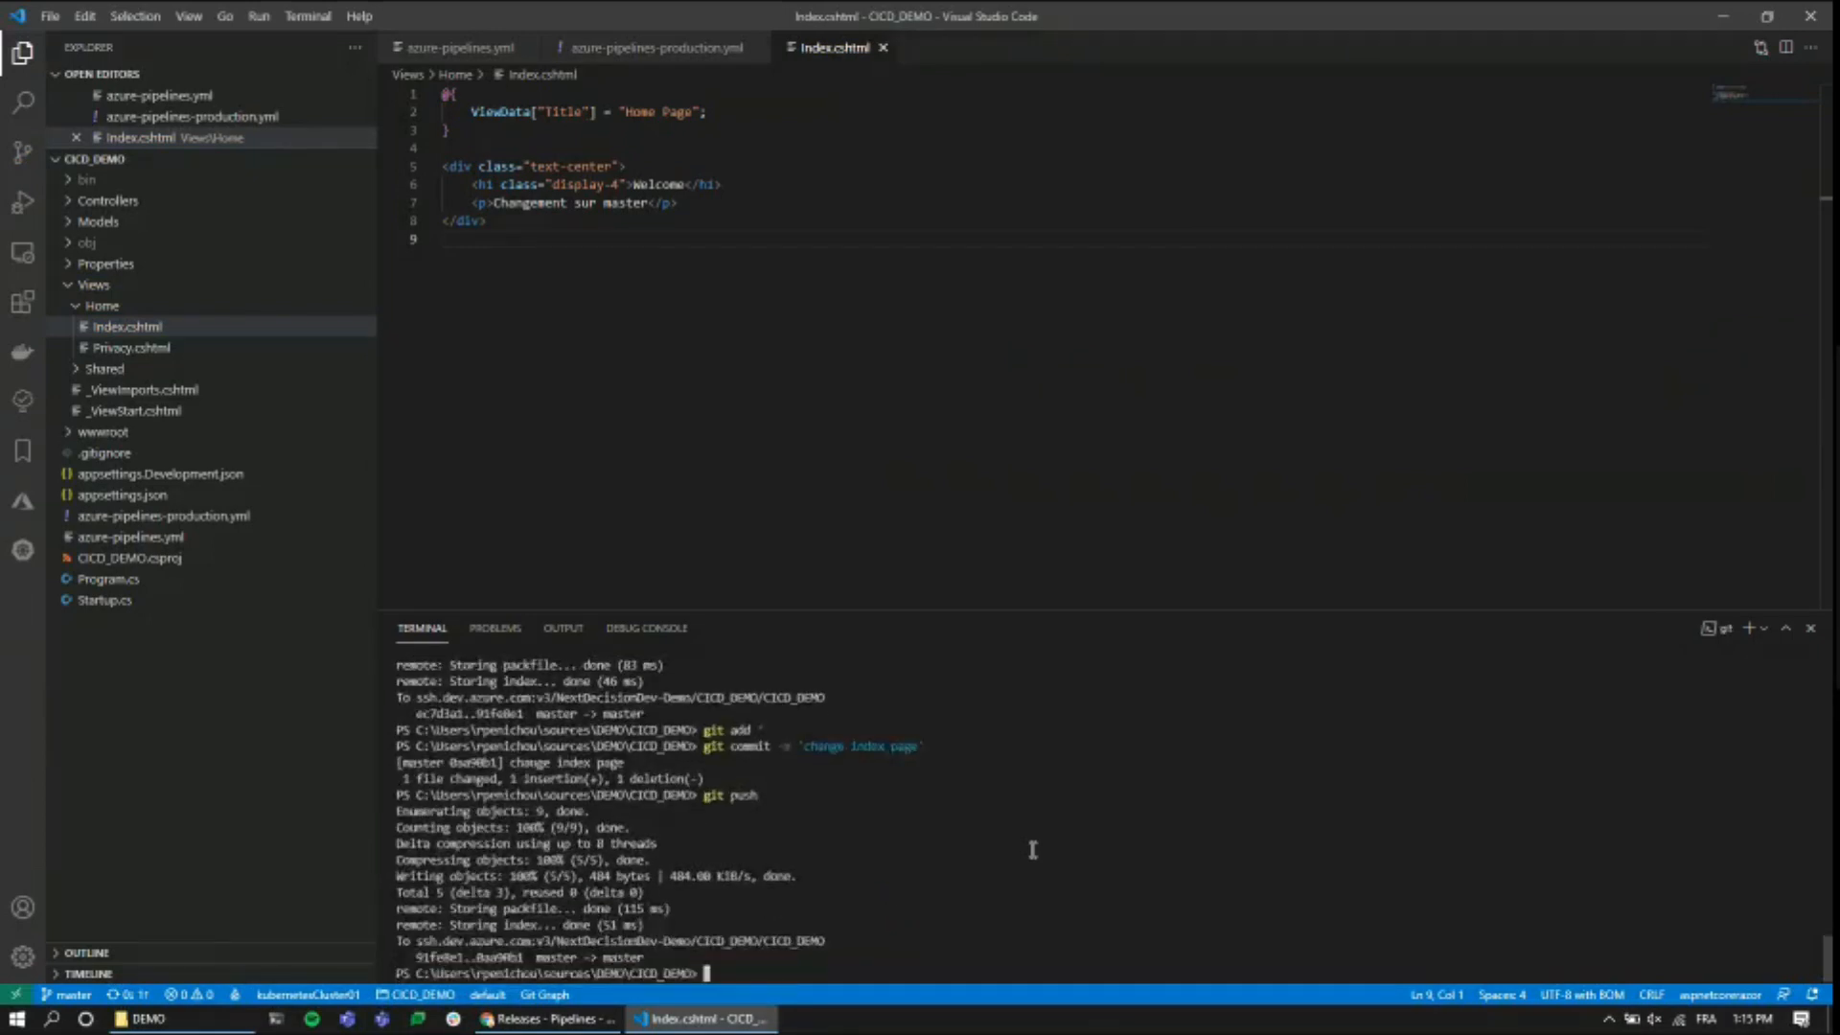
- Switch to Azure DevOps and check the CICD_DEMO_PRODUCTION pipeline for a run started by the push
{"action": "key", "text": "alt+Tab"}
{"action": "left_click", "coordinate": [75, 399]}
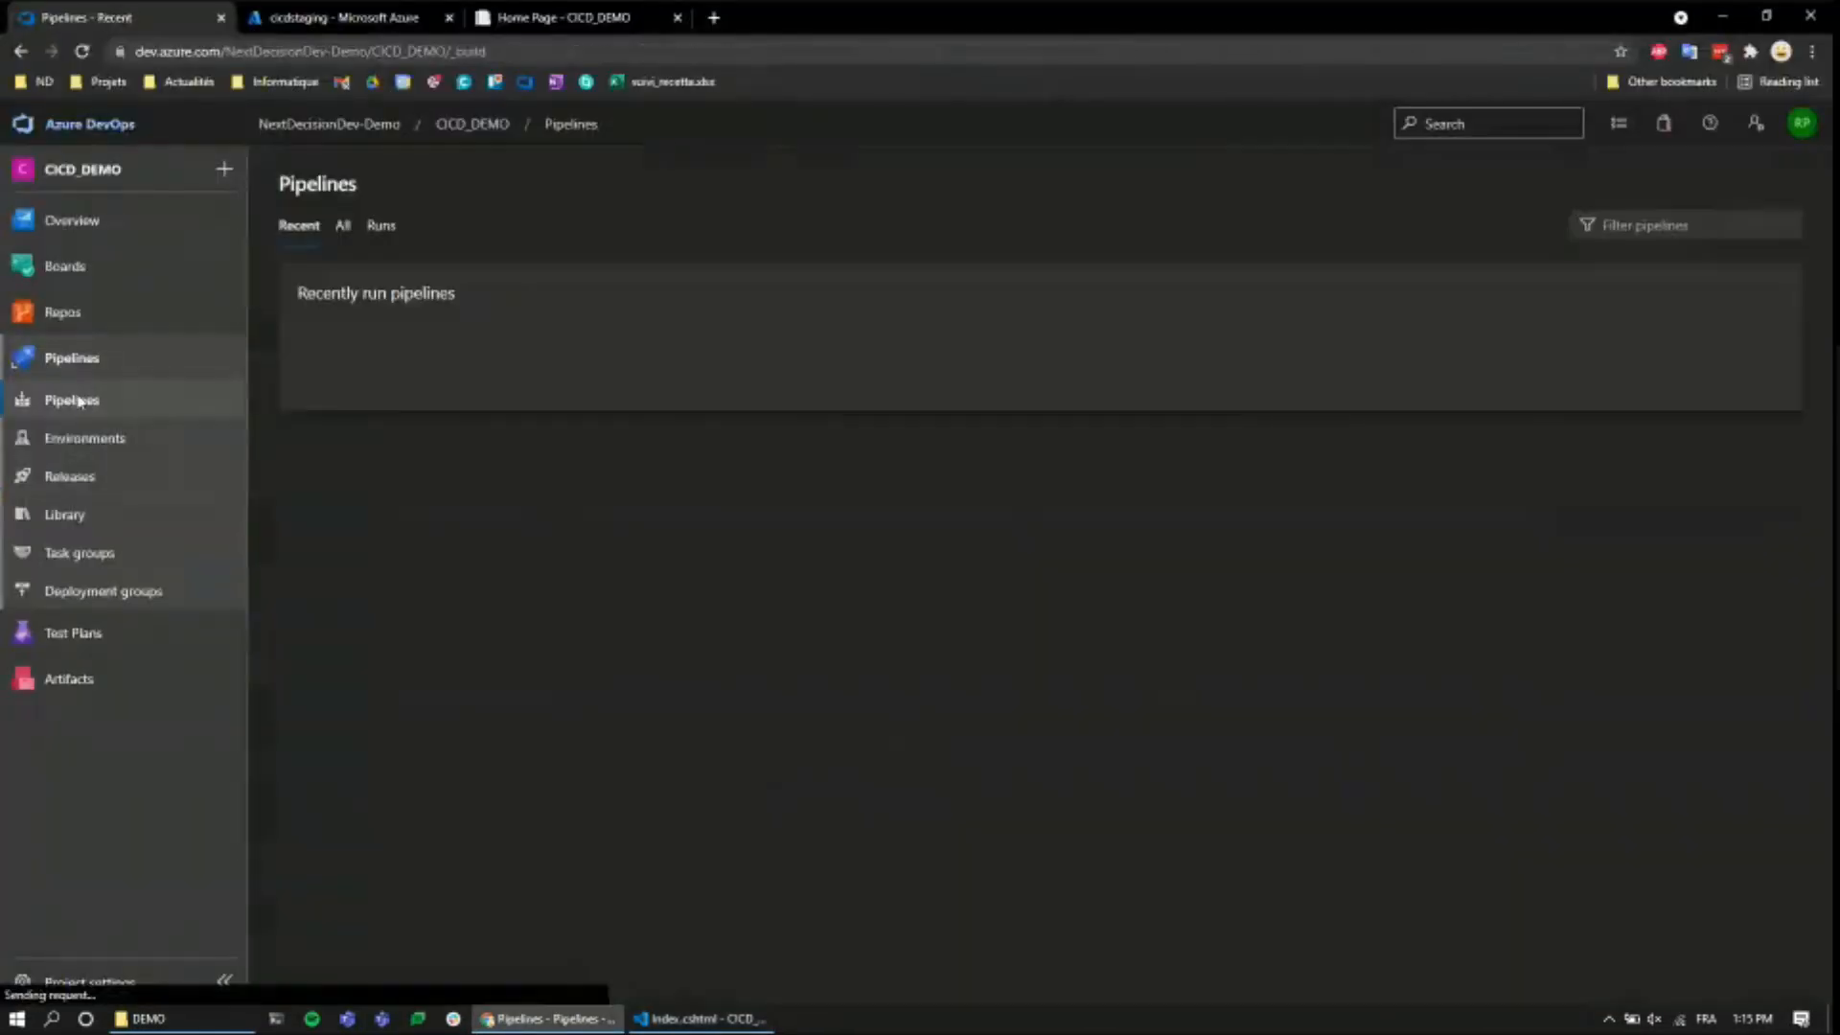
{"action": "left_click", "coordinate": [342, 228]}
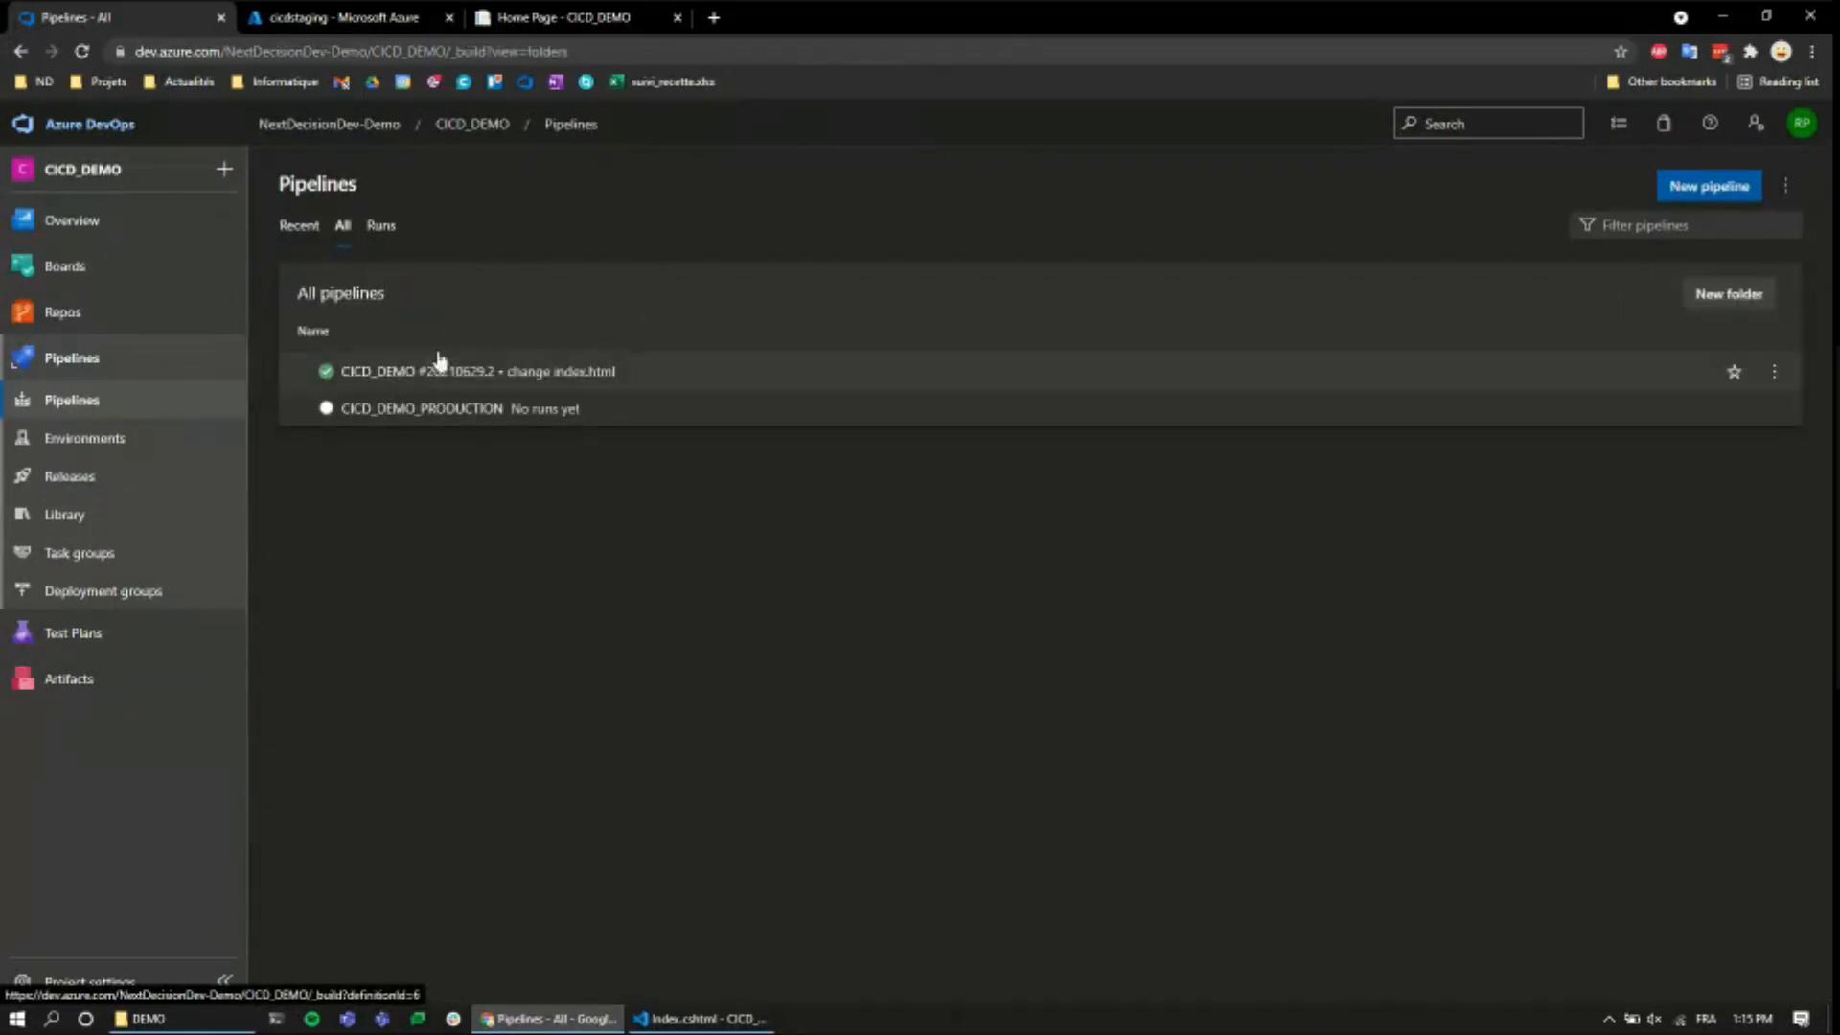
{"action": "left_click", "coordinate": [434, 410]}
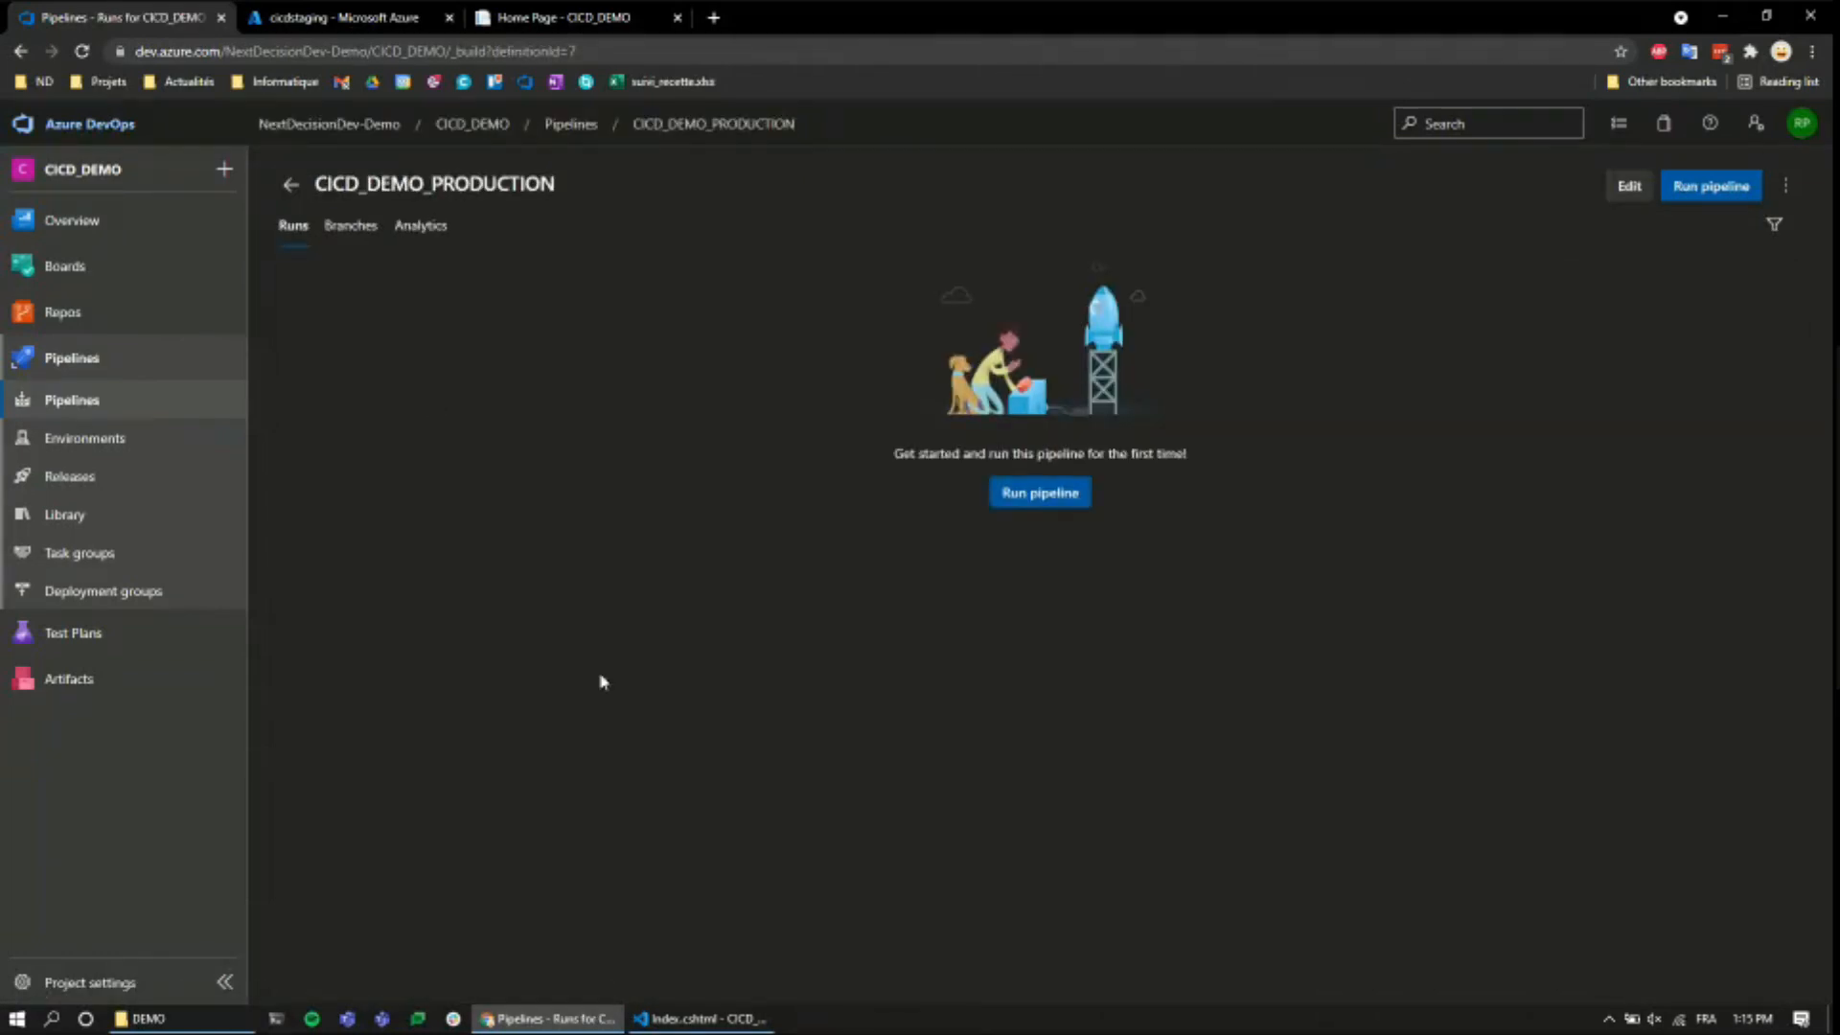
{"action": "key", "text": "alt+Tab"}
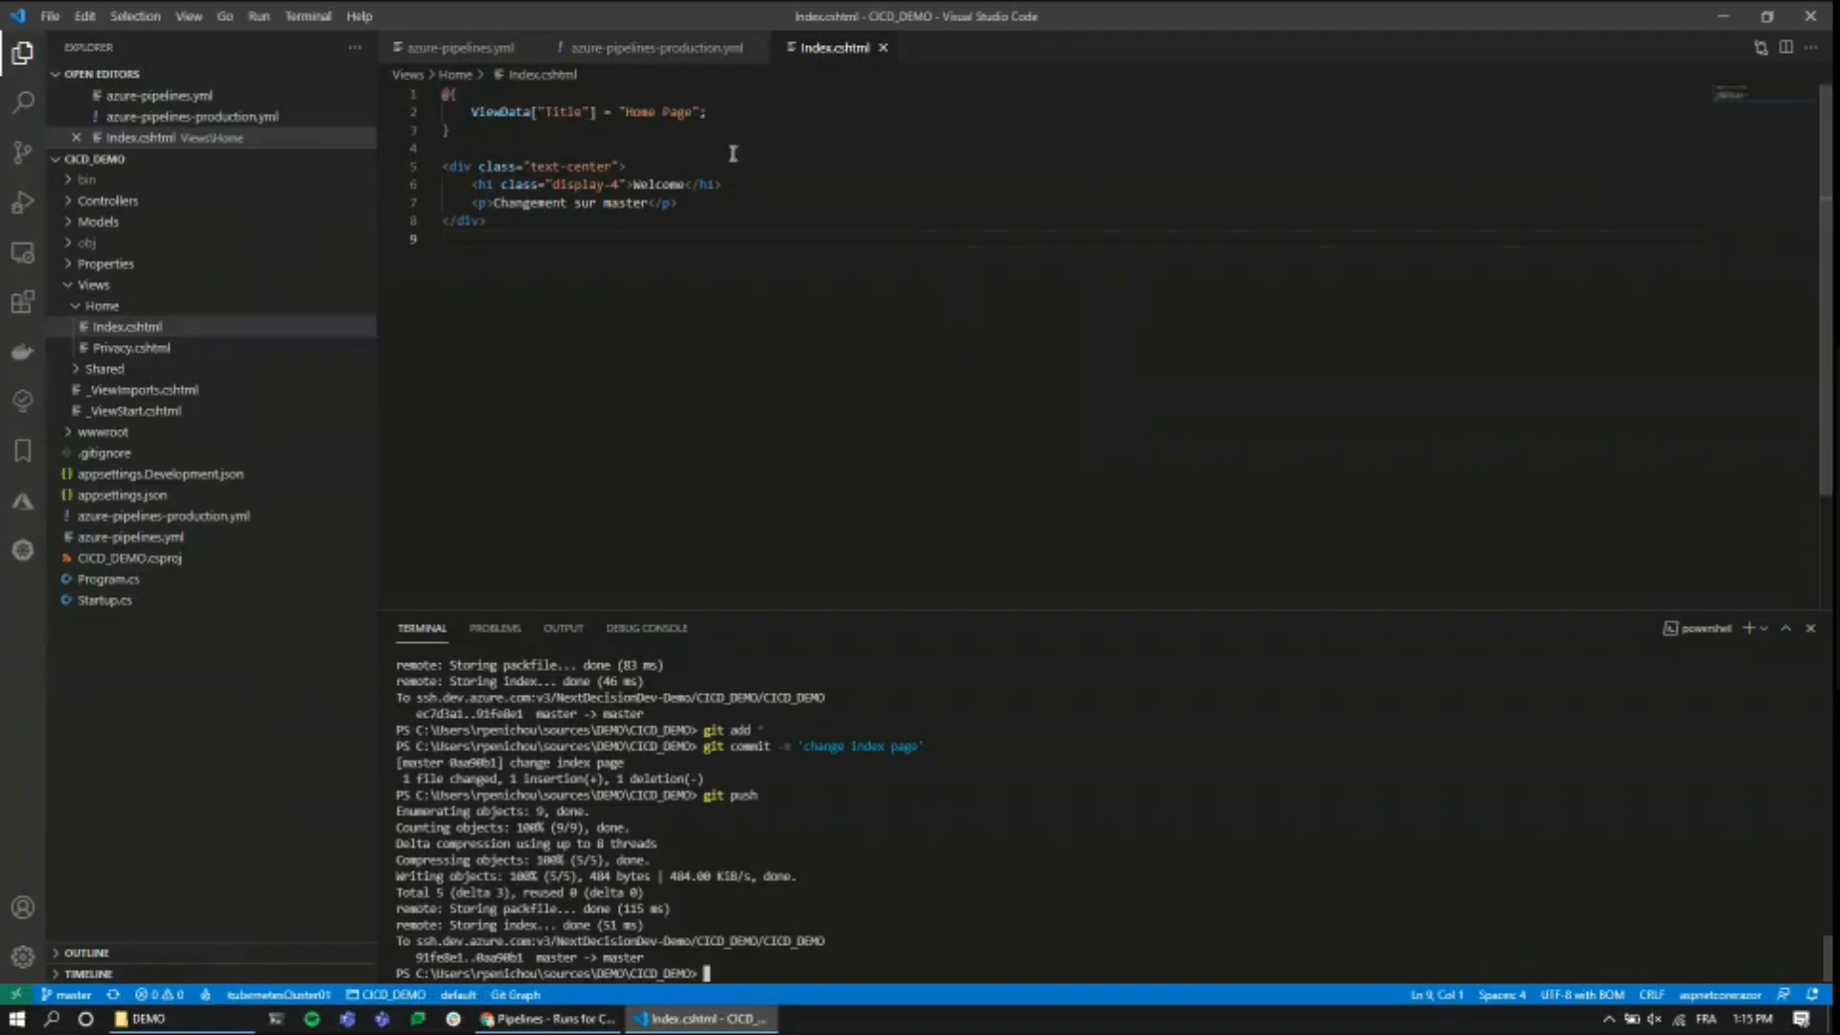
{"action": "key", "text": "alt+Tab"}
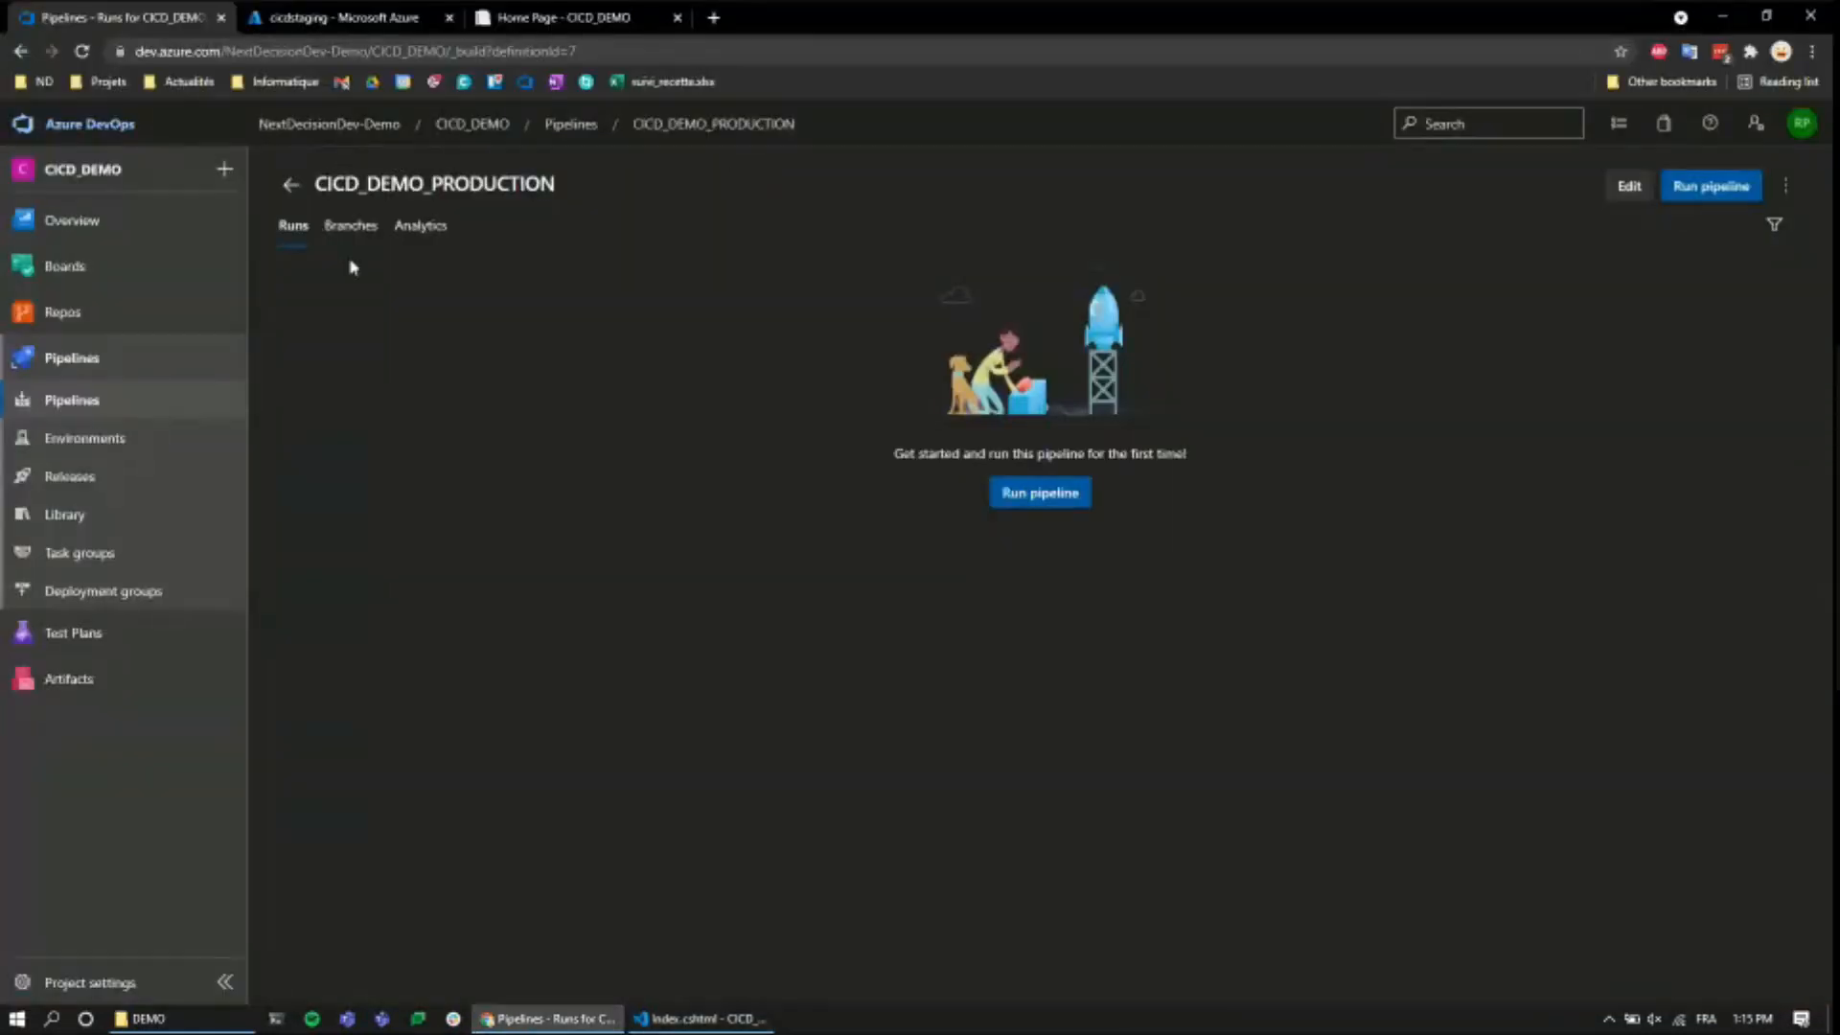
- Switch to Visual Studio Code, set the trigger branch in azure-pipelines-production.yml to master, and save the file
{"action": "key", "text": "alt+Tab"}
{"action": "left_click", "coordinate": [154, 517]}
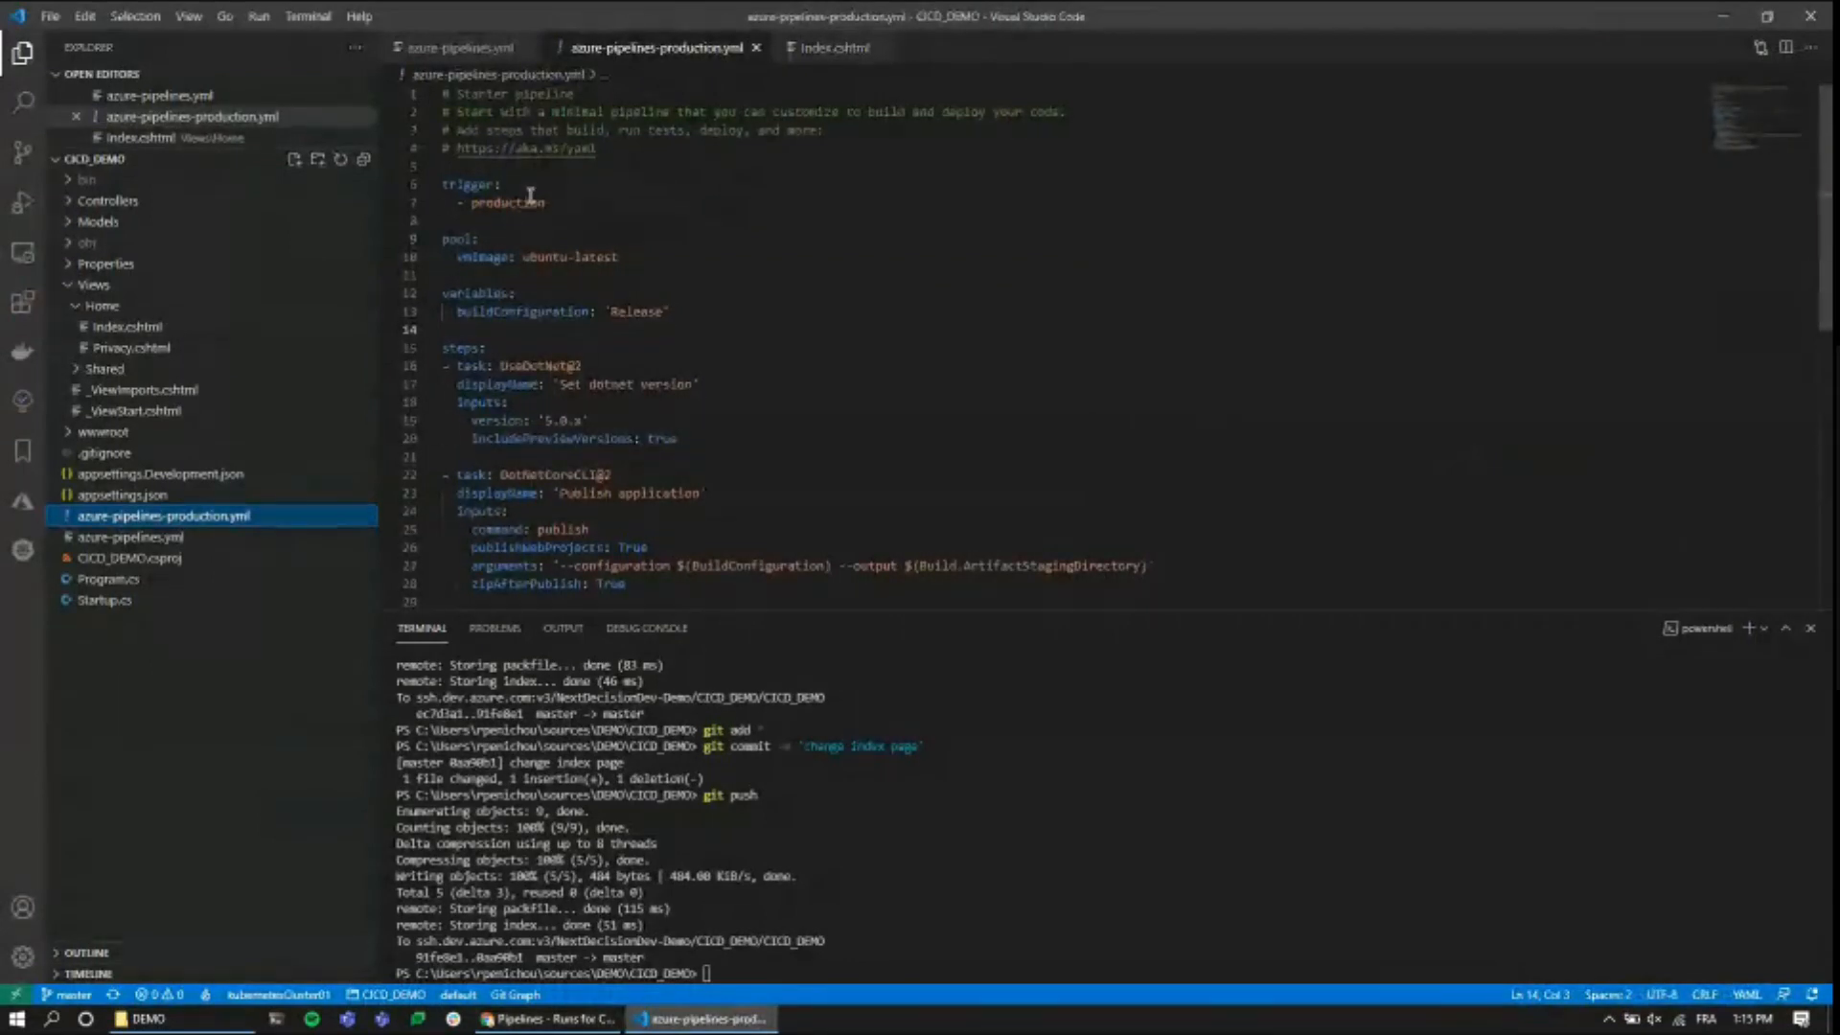
{"action": "double_click", "coordinate": [527, 202]}
{"action": "type", "text": "master"}
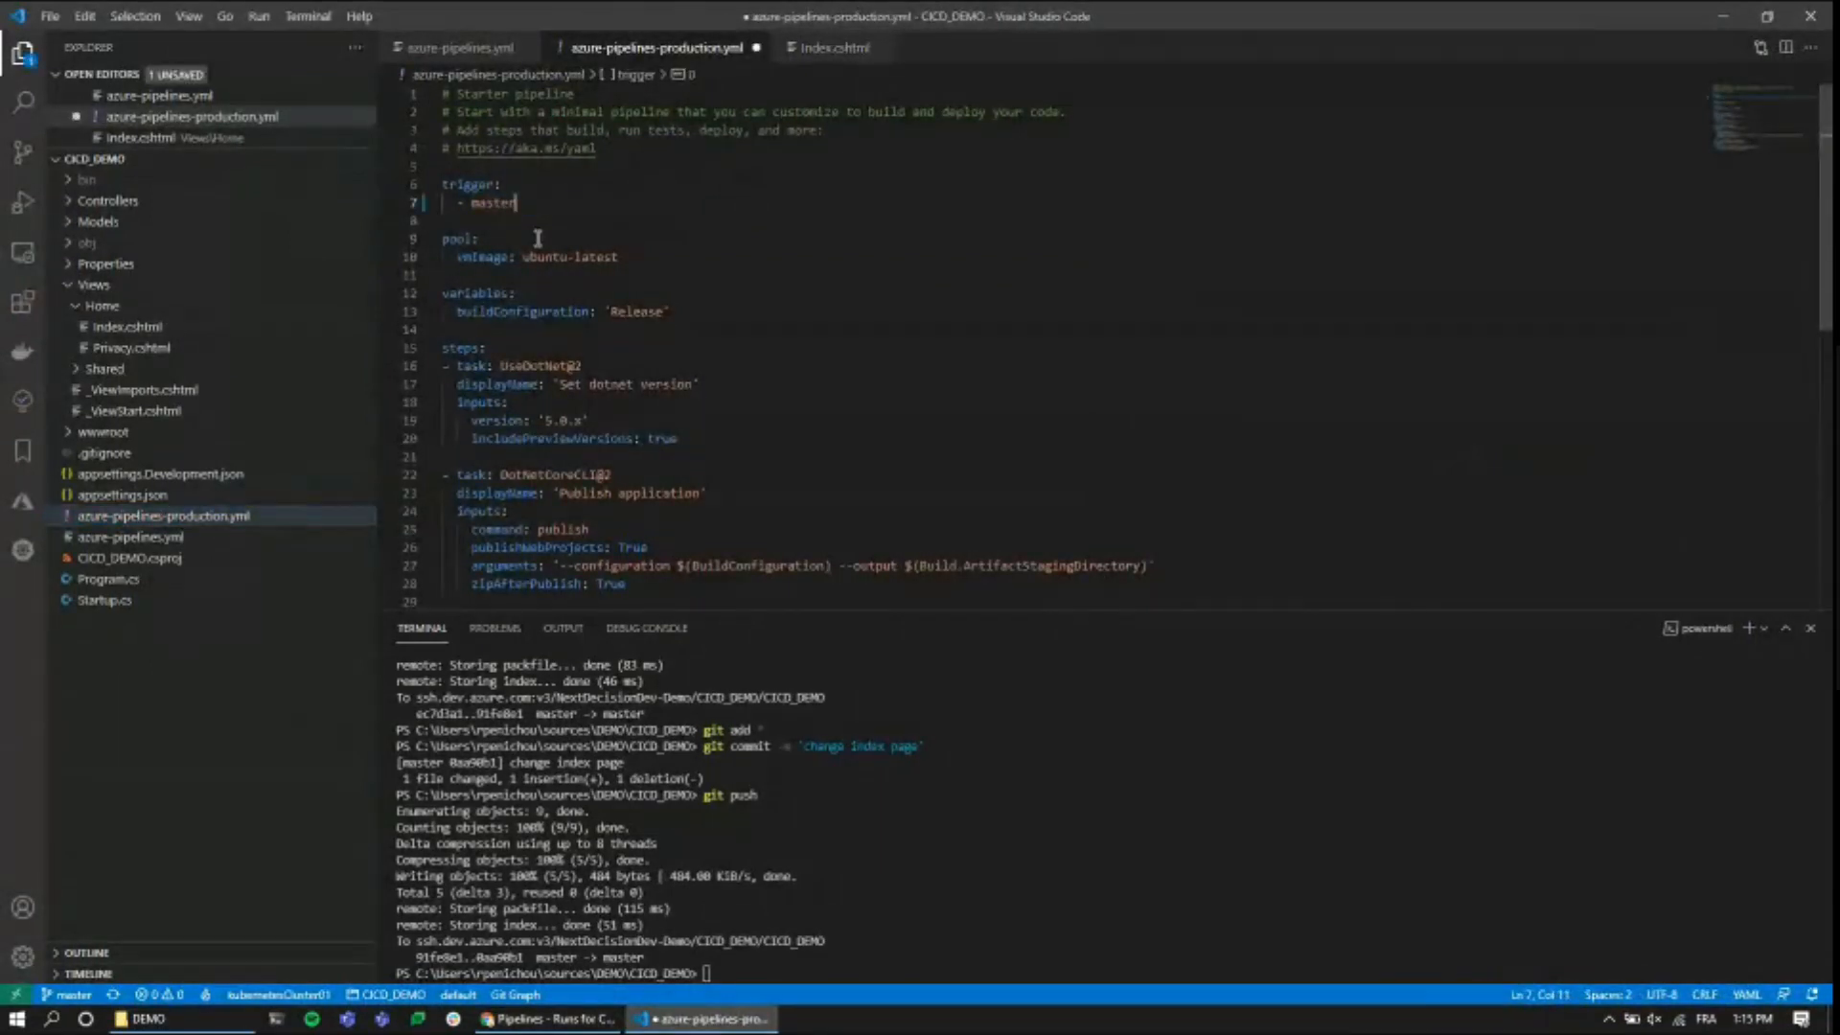
{"action": "left_click", "coordinate": [538, 238]}
{"action": "key", "text": "ctrl+s"}
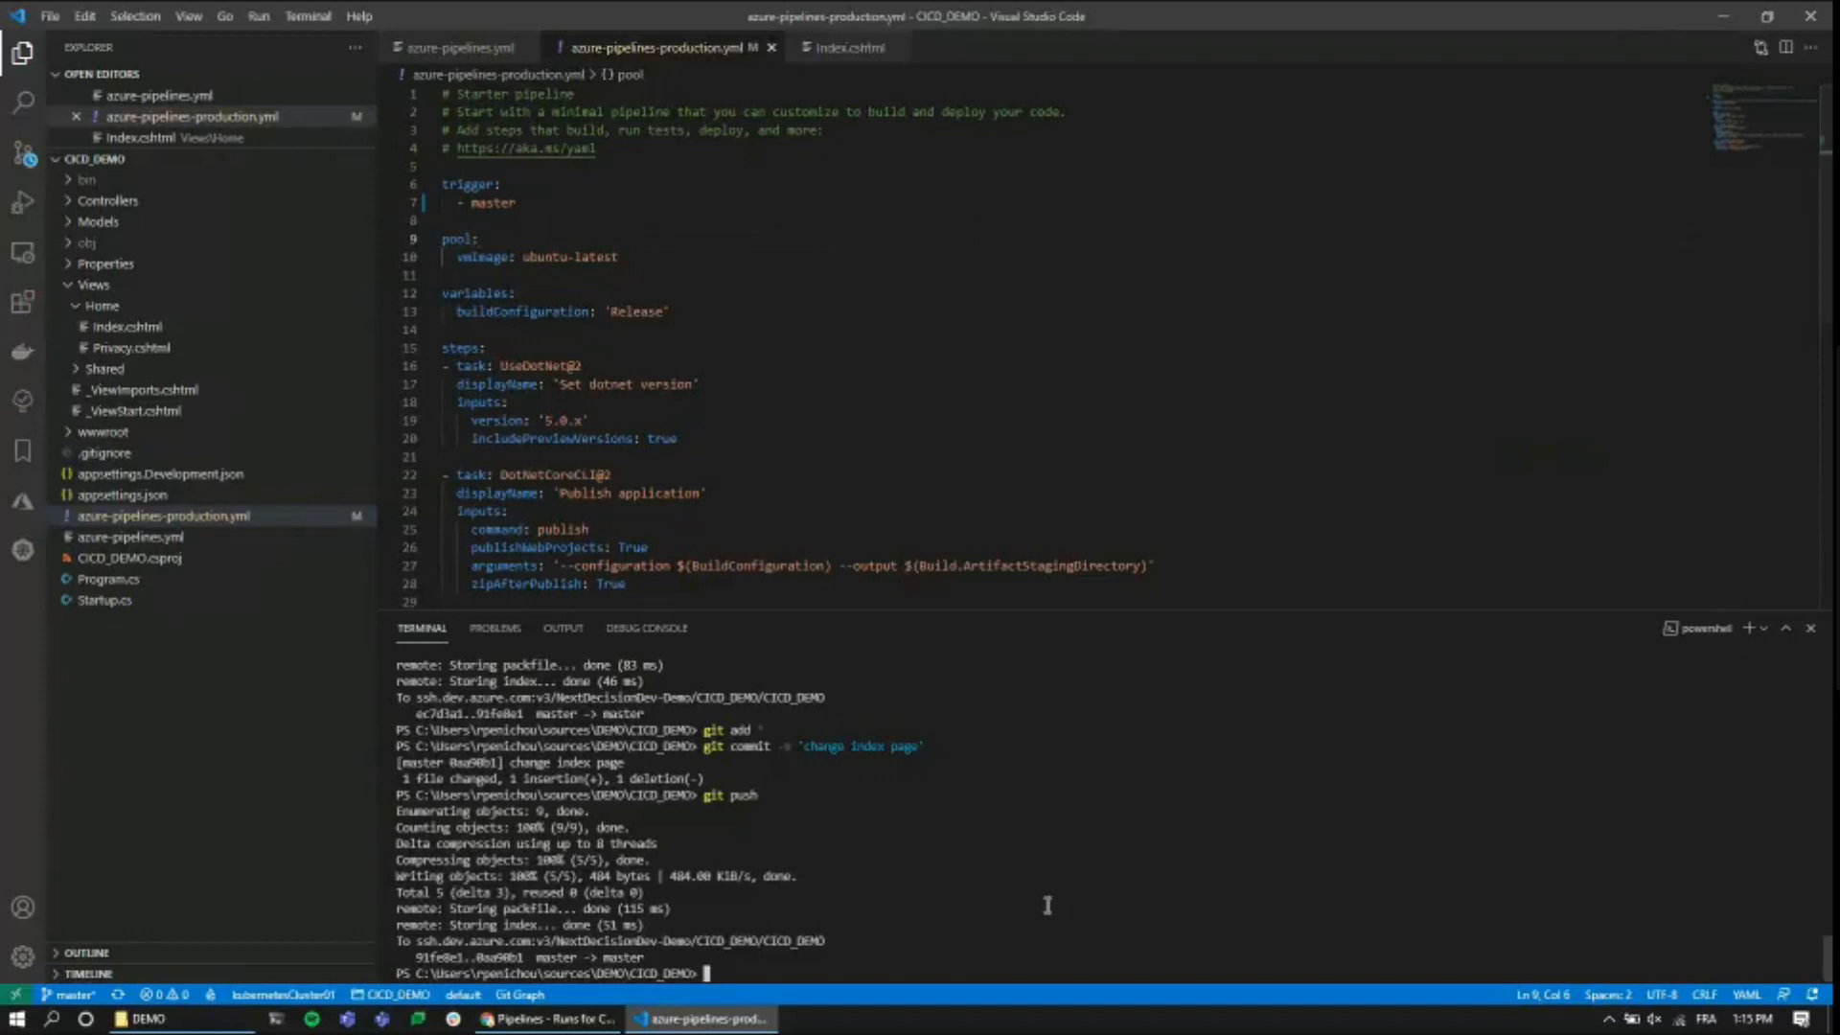
- Commit the trigger change with the message 'cahnge trigger name' and push it to the remote repository
{"action": "type", "text": "git add ."}
{"action": "key", "text": "Return"}
{"action": "type", "text": "git"}
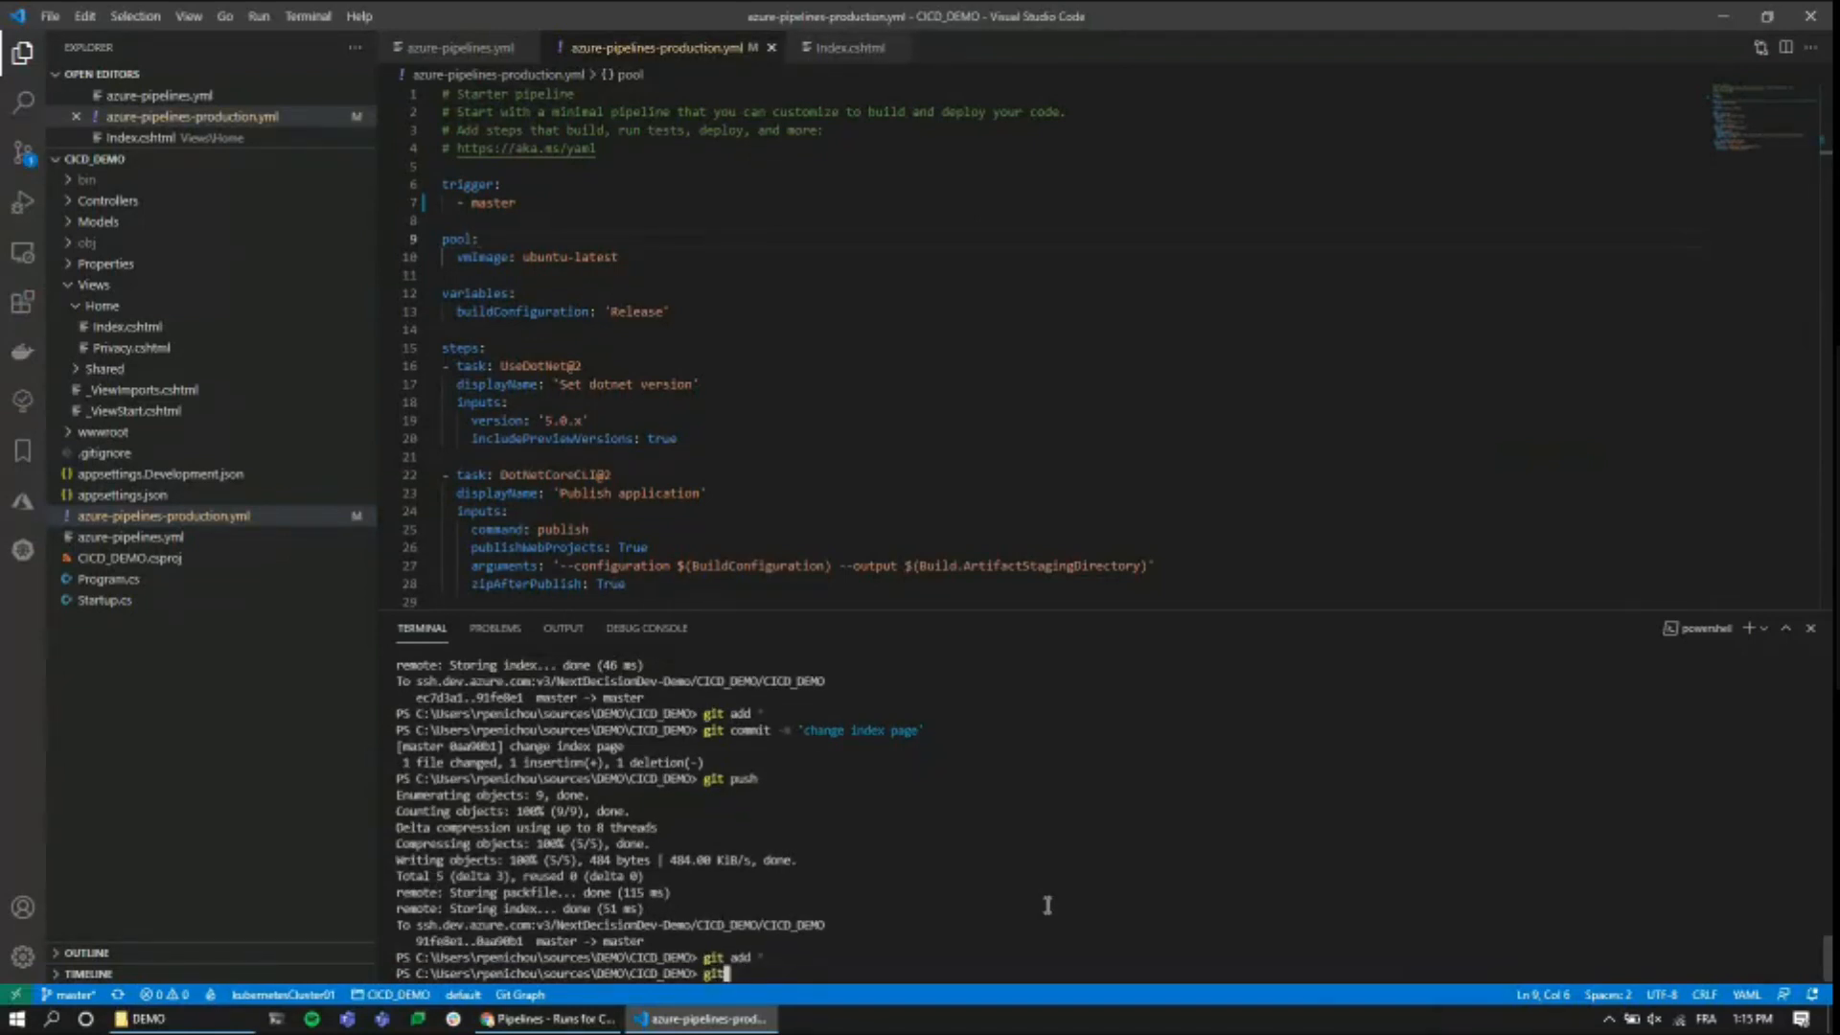
{"action": "type", "text": " commit "}
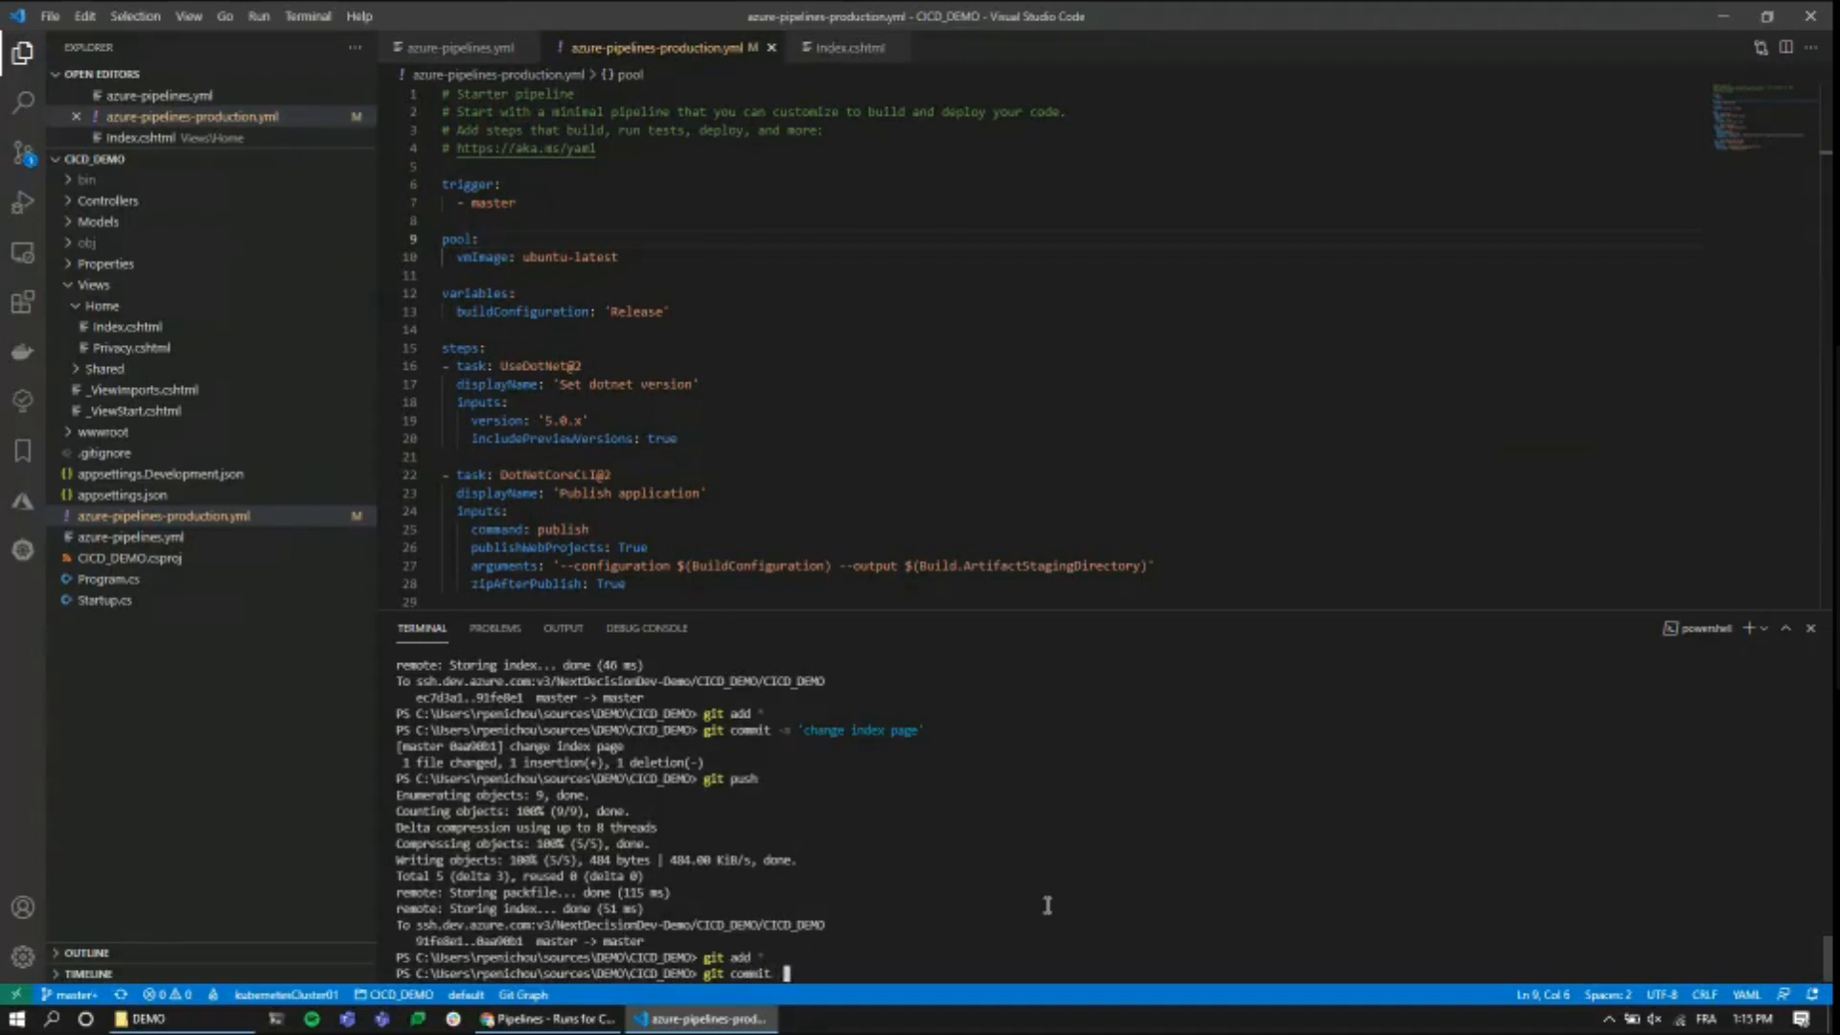
{"action": "type", "text": "-m 'cahnge trigger name'"}
{"action": "key", "text": "Return"}
{"action": "type", "text": "git push"}
{"action": "key", "text": "Return"}
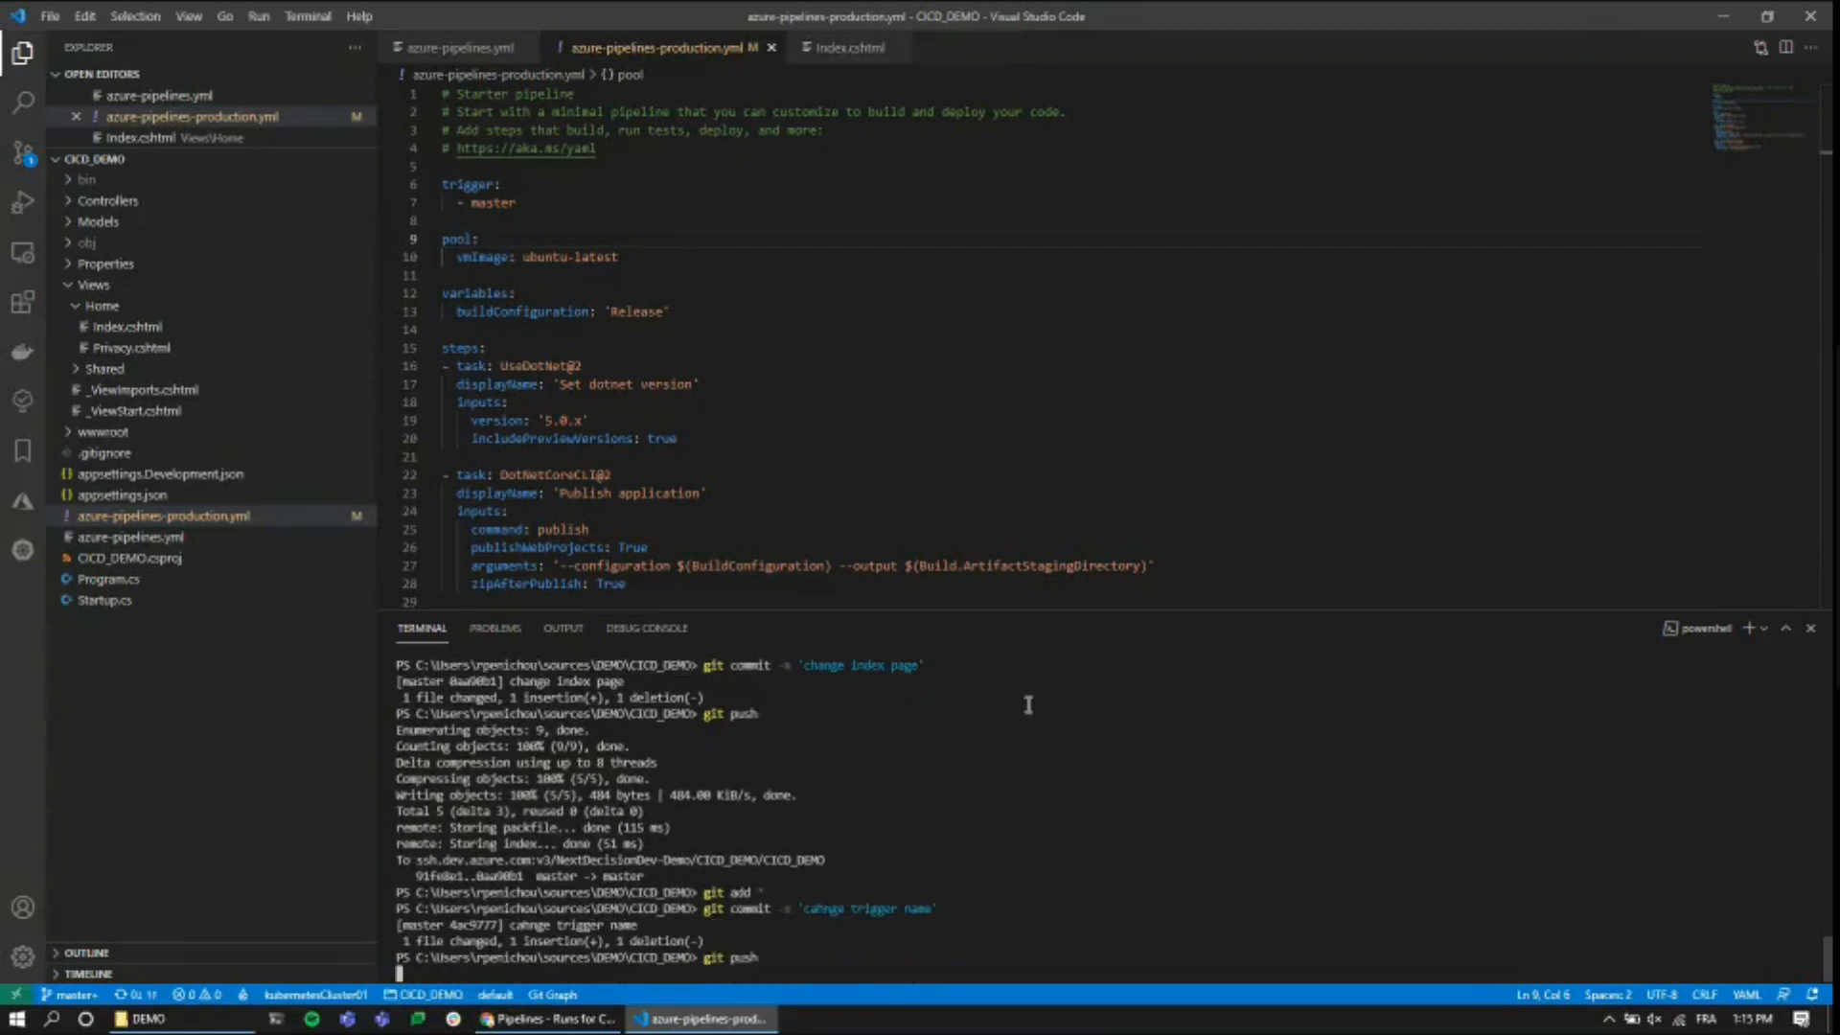
- Return to Azure DevOps and open the run list of CICD_DEMO_PRODUCTION from the recently run pipelines
{"action": "key", "text": "alt+Tab"}
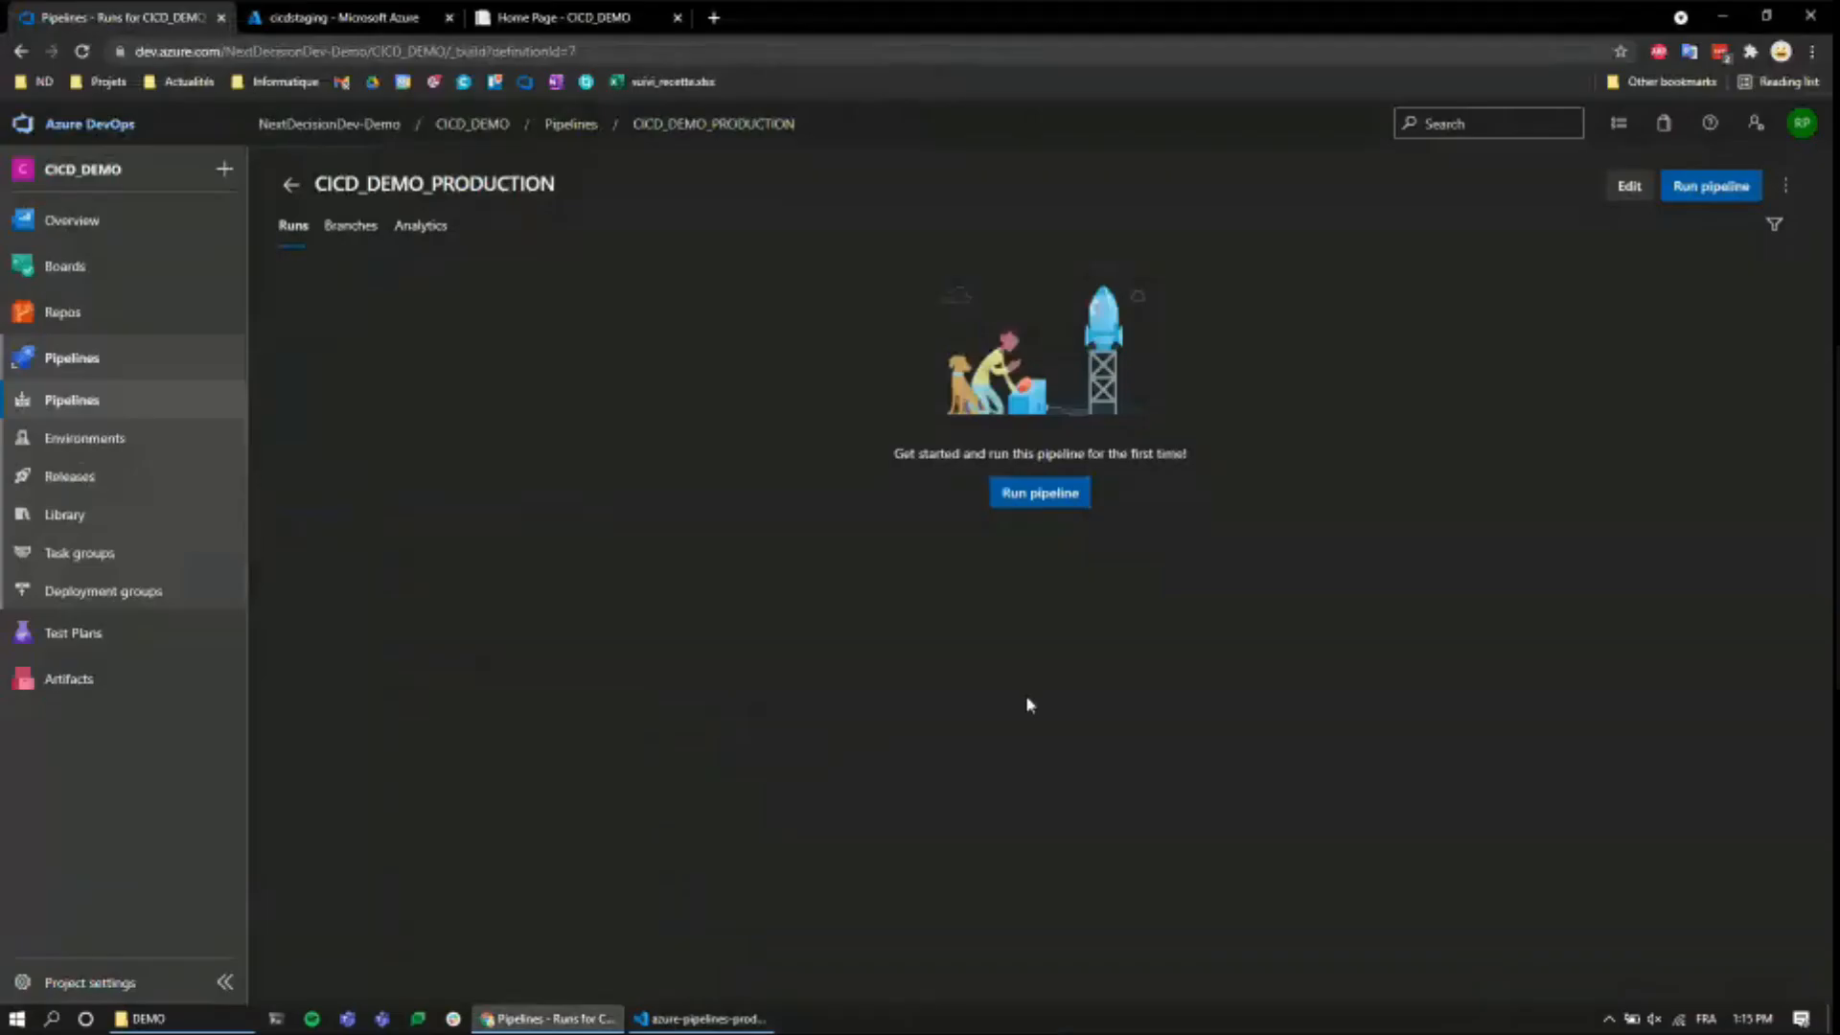
{"action": "left_click", "coordinate": [290, 184]}
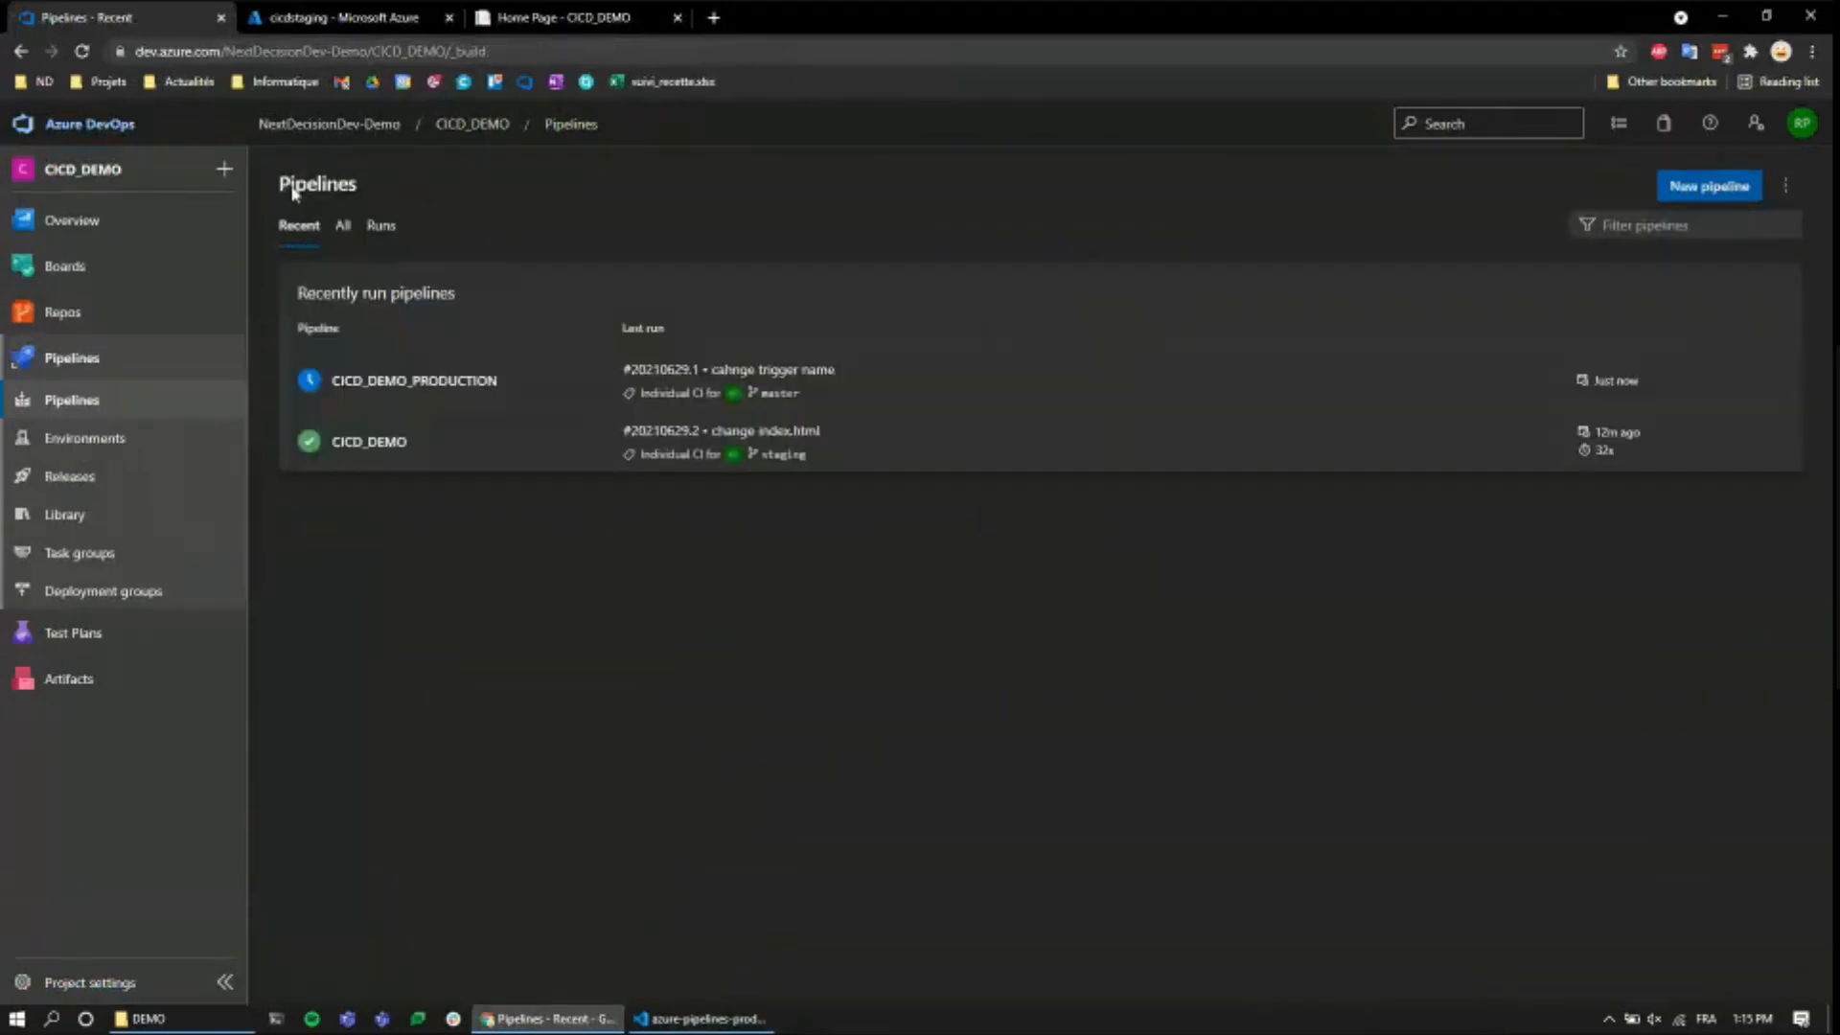
{"action": "left_click", "coordinate": [499, 388]}
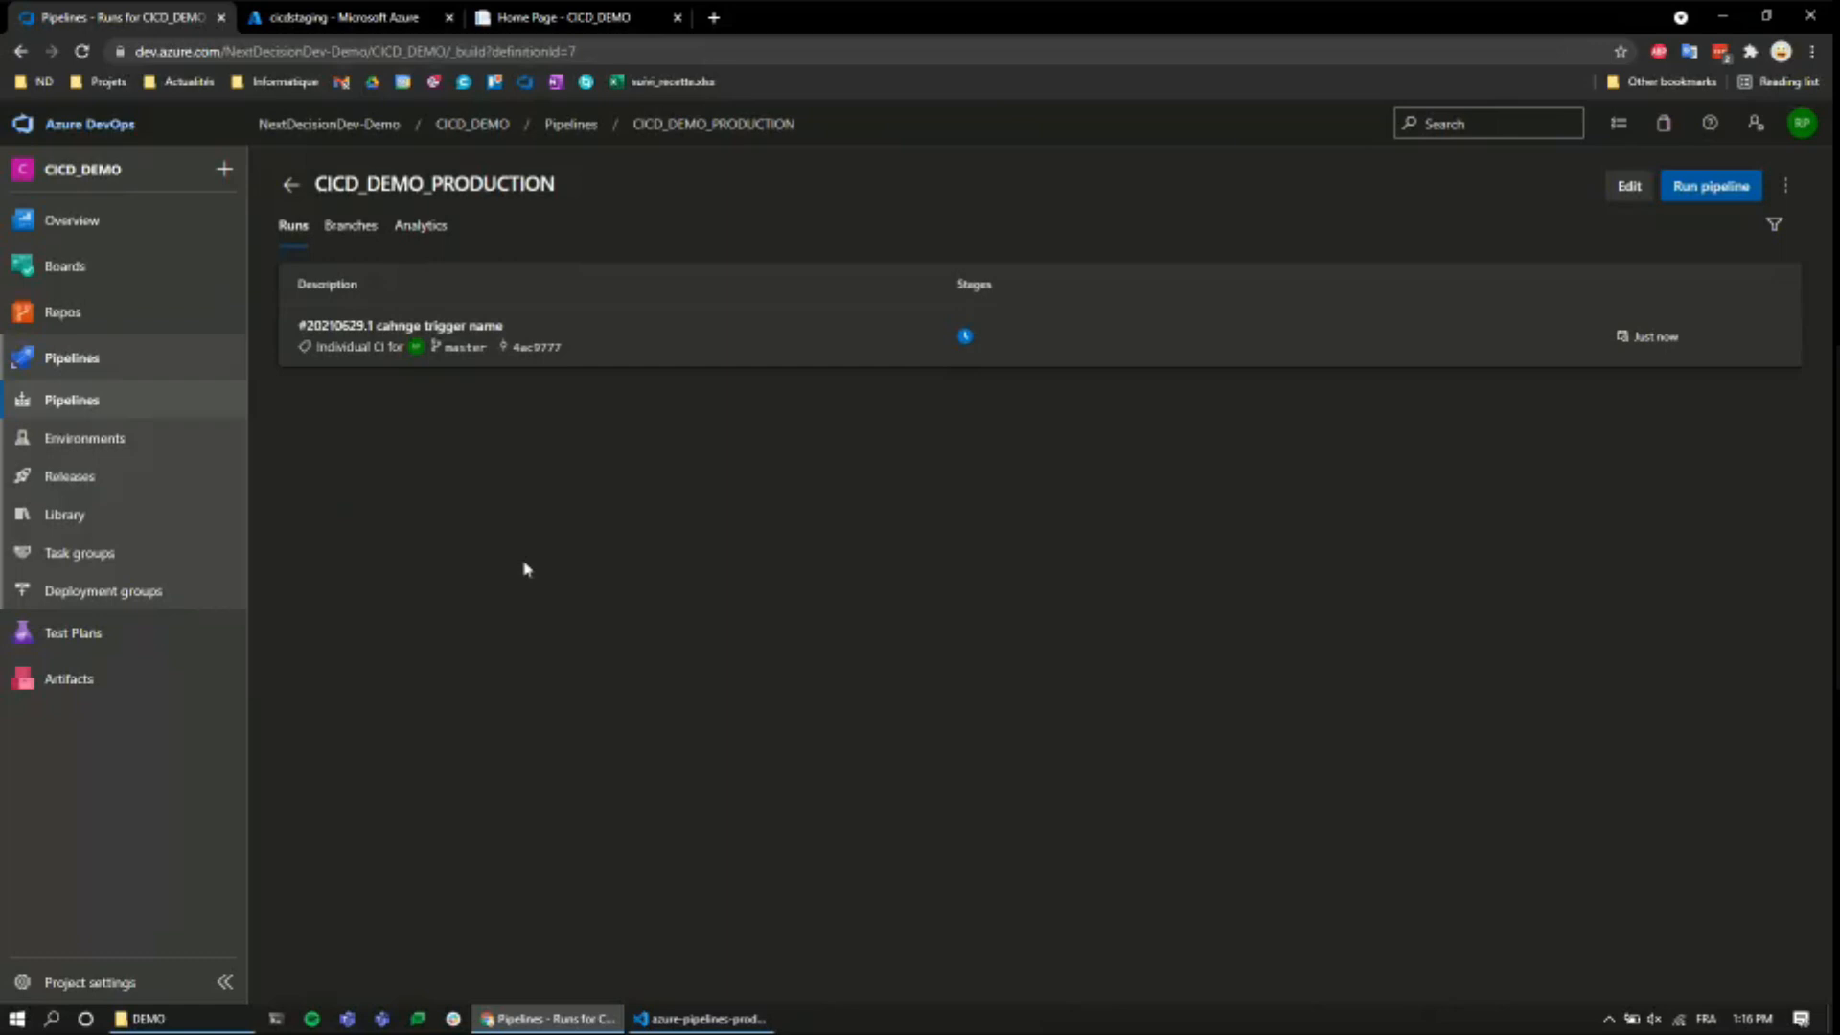
- Open the 'cahnge trigger name' run of the CICD_DEMO_PRODUCTION pipeline to check its job status
{"action": "left_click", "coordinate": [600, 330]}
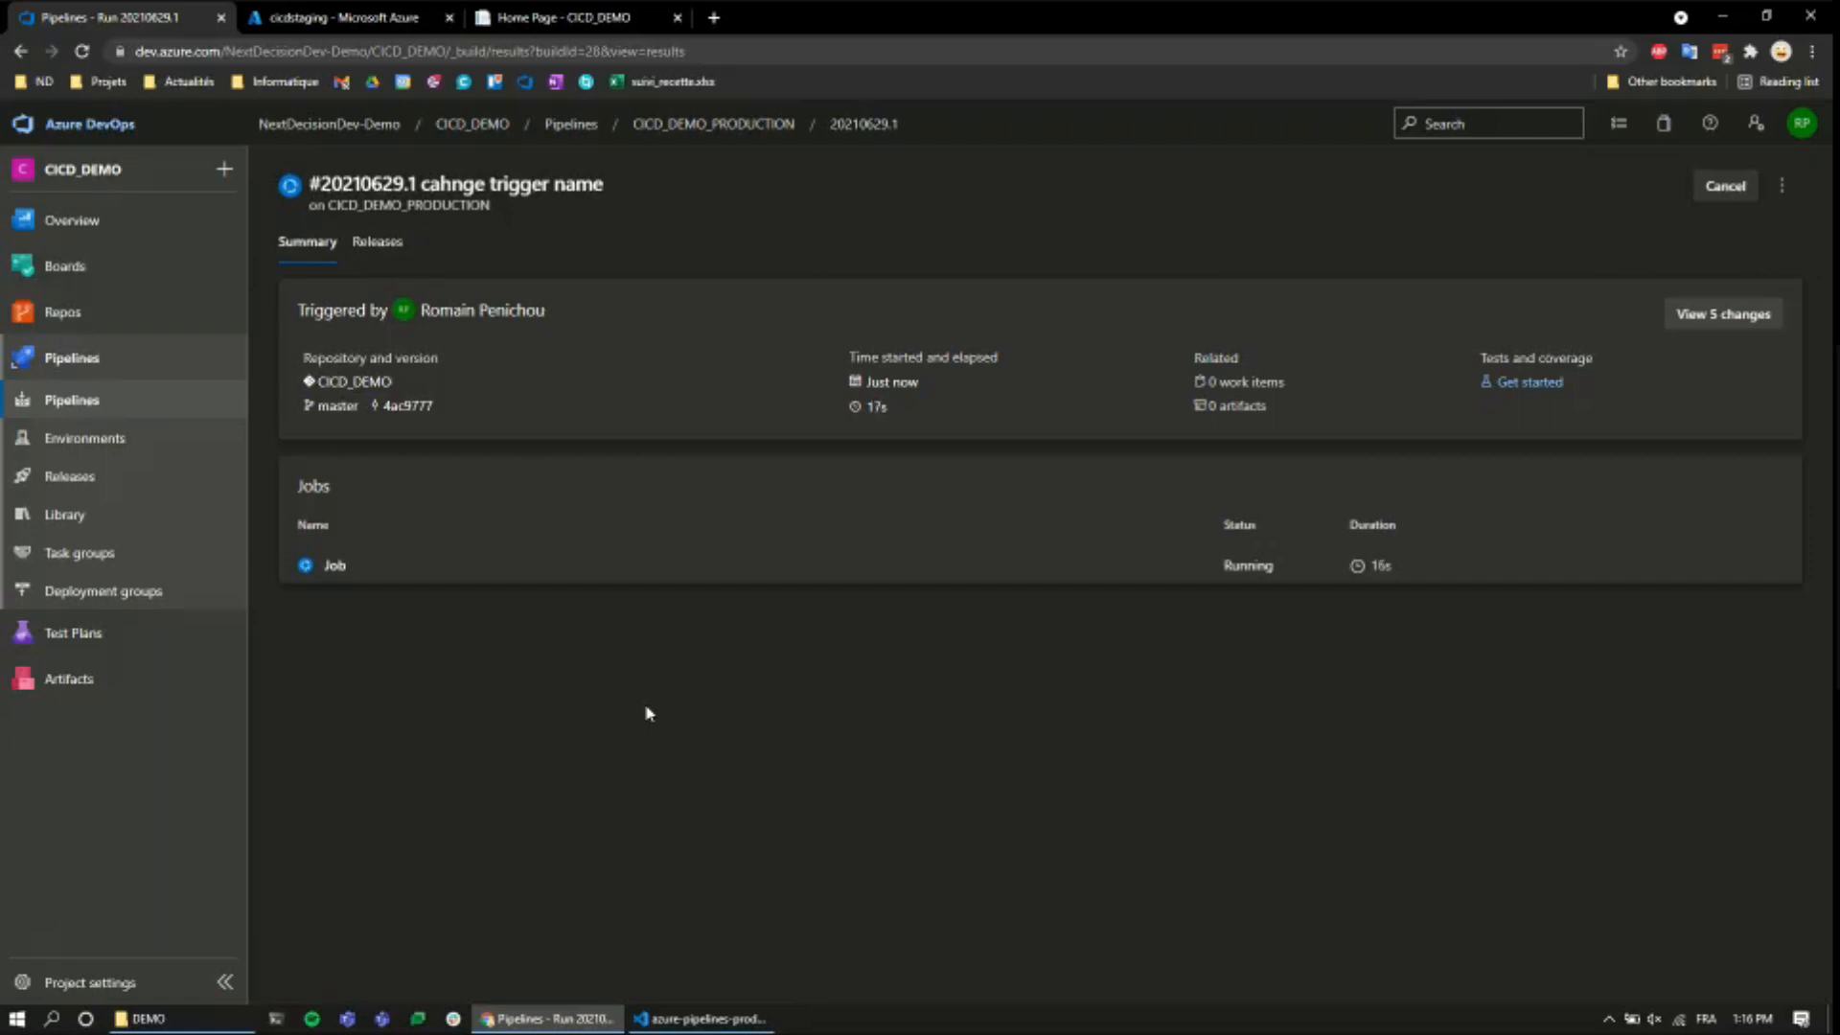
- Switch to the Continuous_delivery workspace in Visual Studio Code, open pipeline_exemple.yml, and skim the whole workflow
{"action": "key", "text": "ctrl+super+Right"}
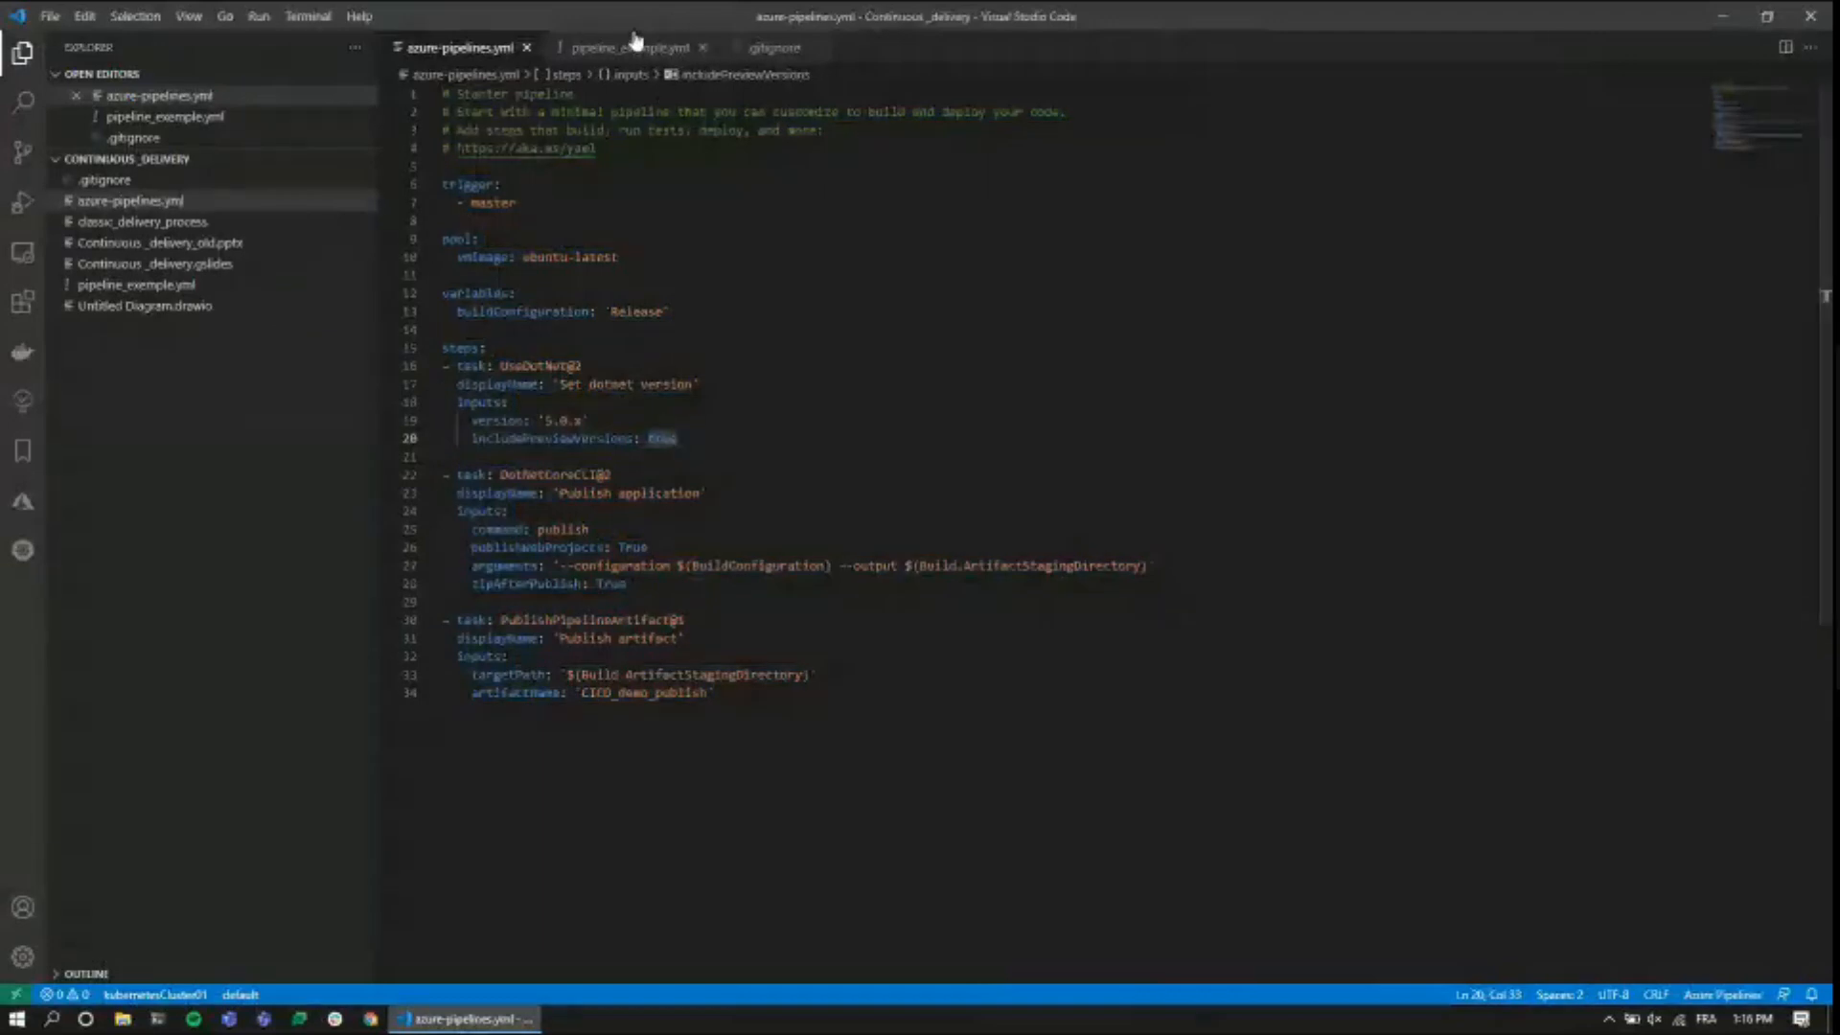
{"action": "left_click", "coordinate": [644, 47]}
{"action": "scroll", "coordinate": [859, 293], "scroll_direction": "up", "scroll_amount": 20}
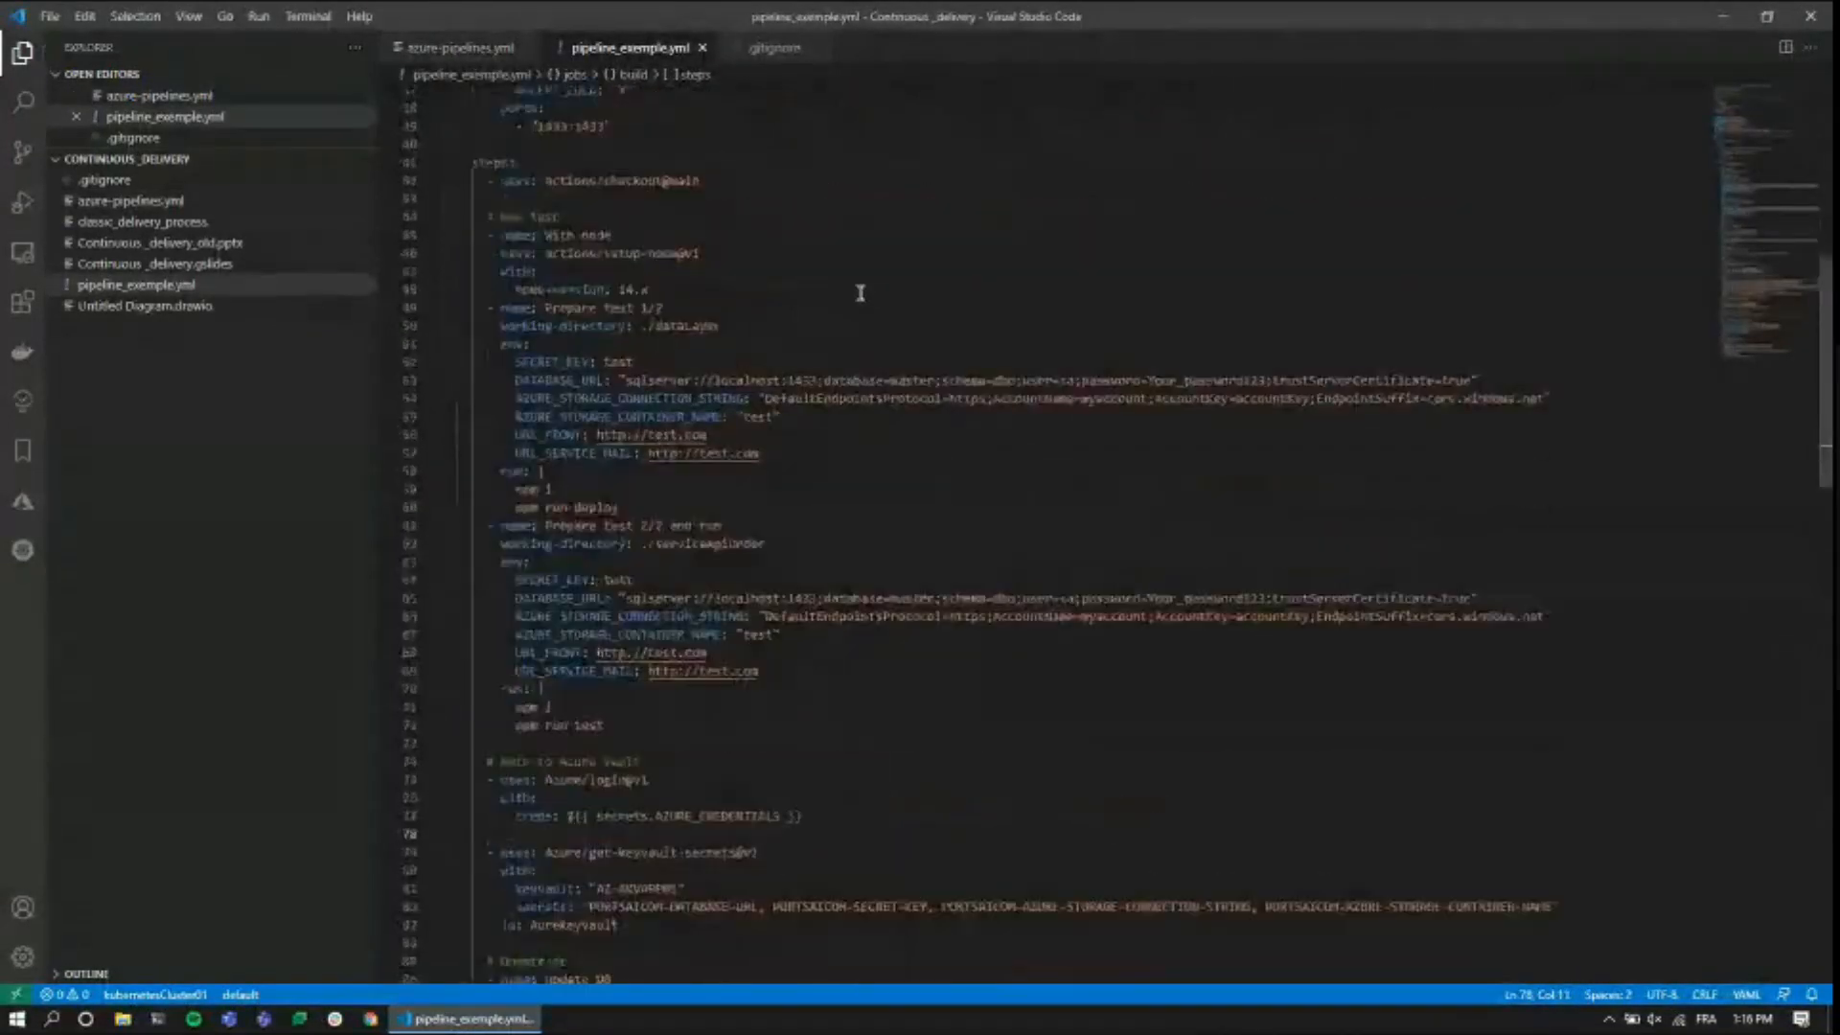
{"action": "scroll", "coordinate": [860, 292], "scroll_direction": "up", "scroll_amount": 1}
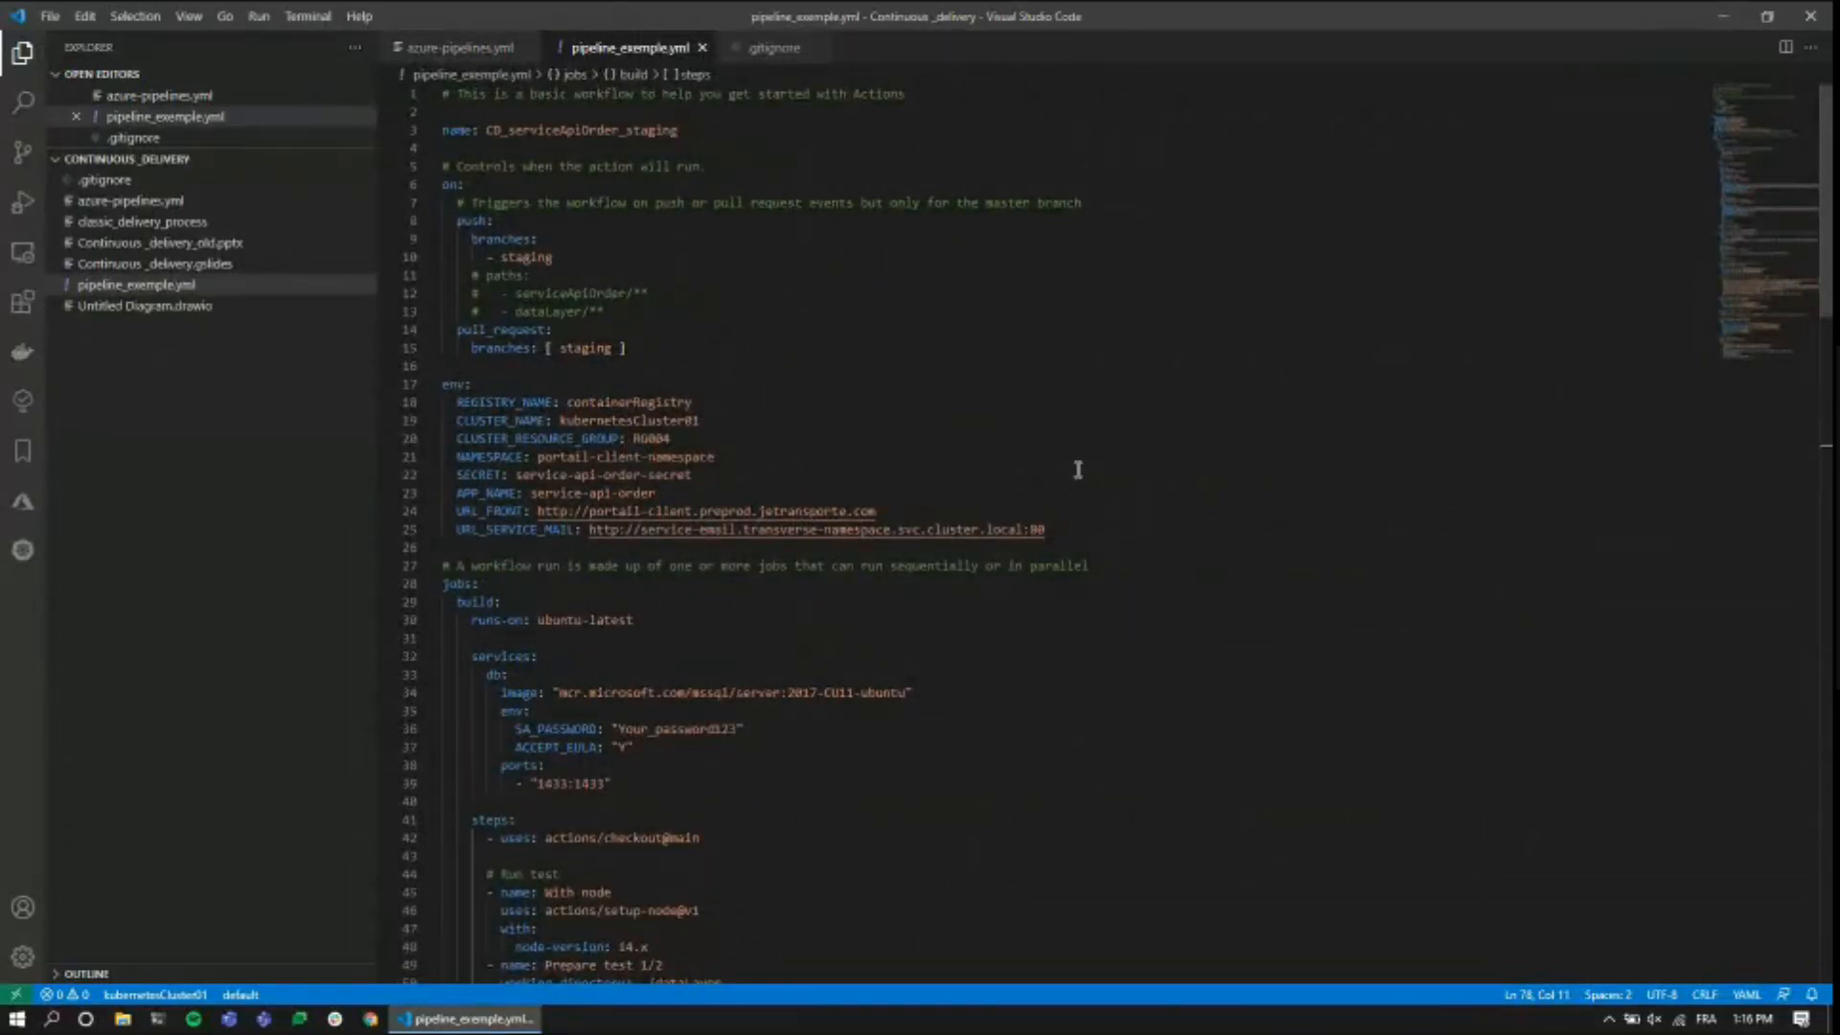
{"action": "scroll", "coordinate": [1077, 469], "scroll_direction": "down", "scroll_amount": 1}
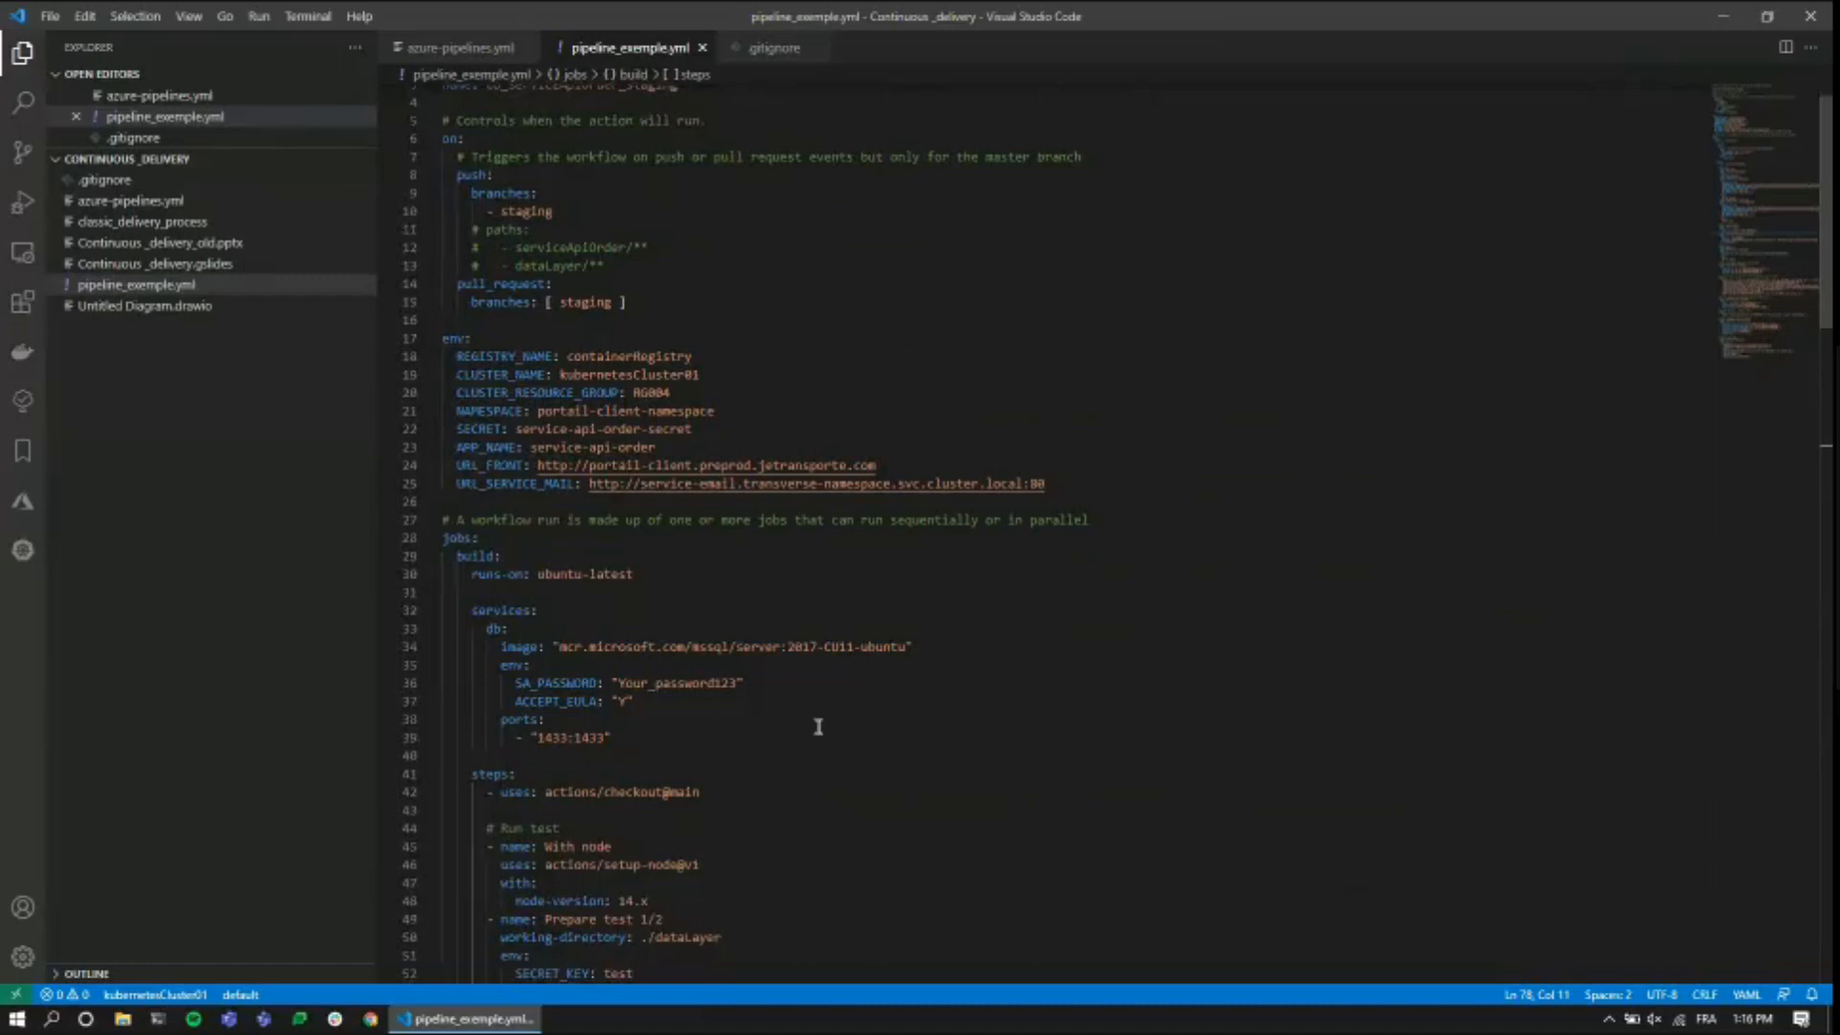
{"action": "scroll", "coordinate": [819, 727], "scroll_direction": "down", "scroll_amount": 20}
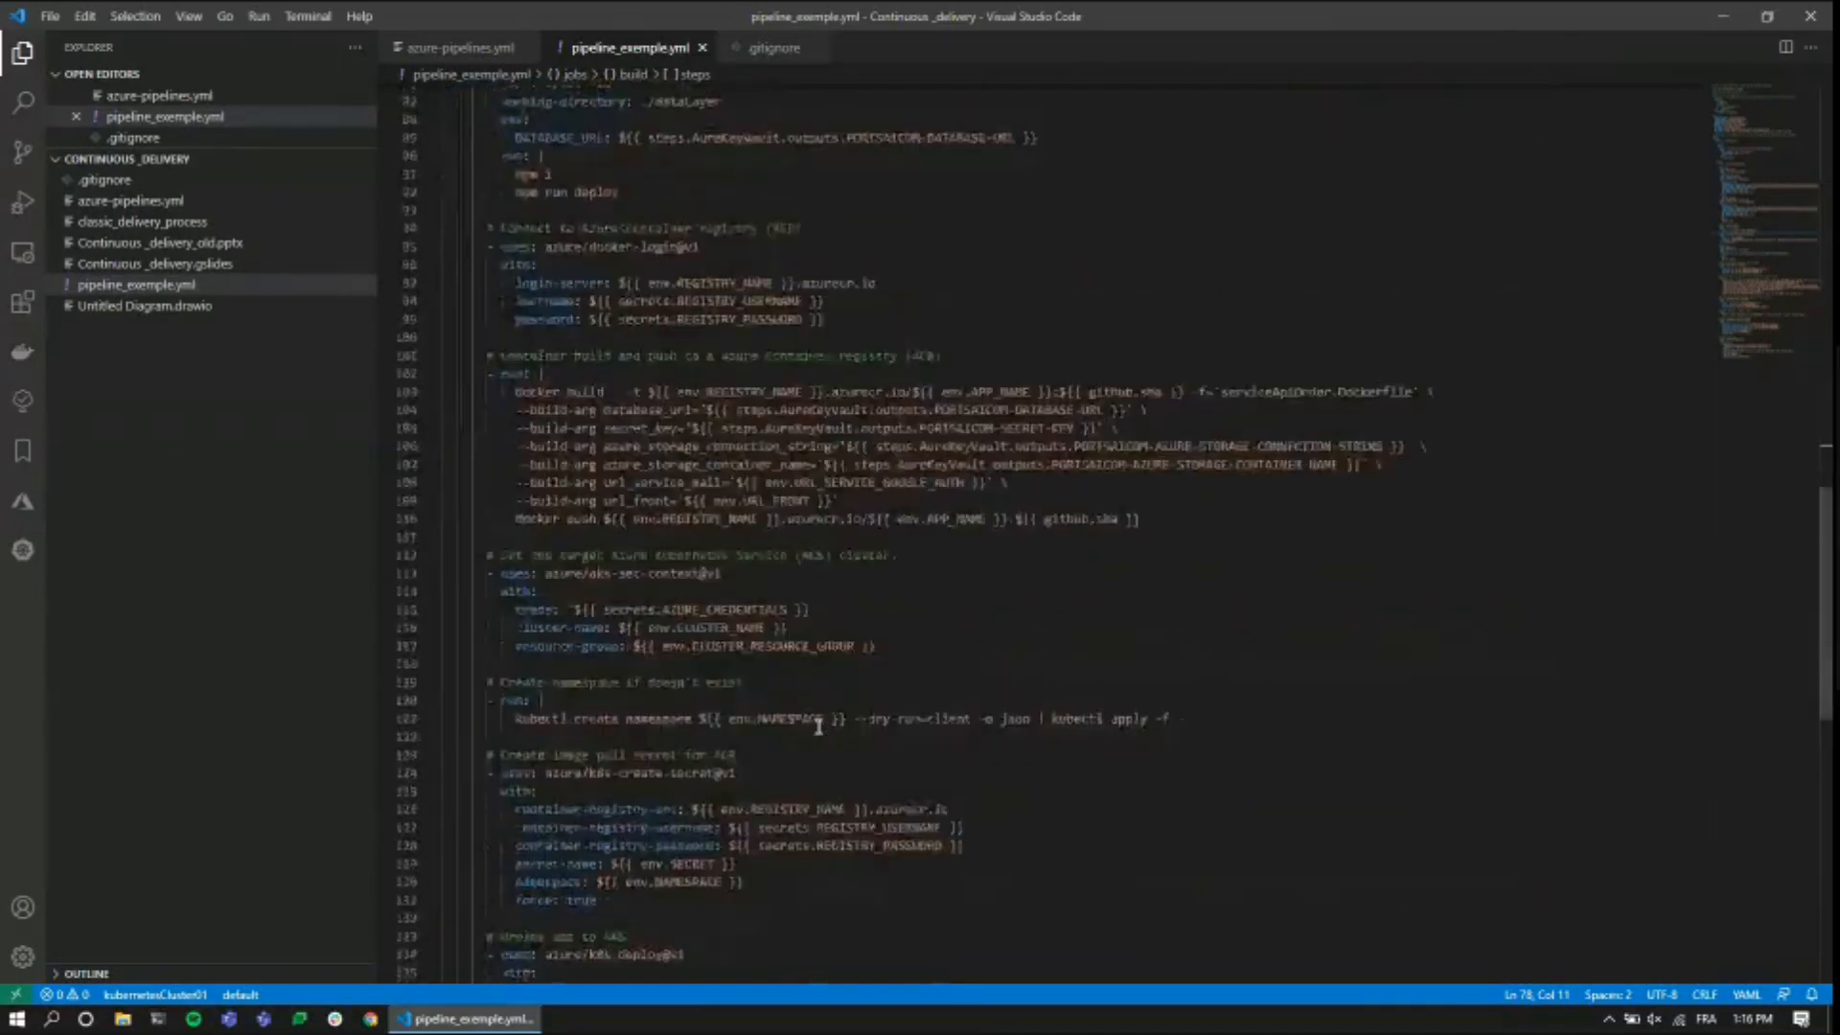
{"action": "scroll", "coordinate": [818, 726], "scroll_direction": "up", "scroll_amount": 20}
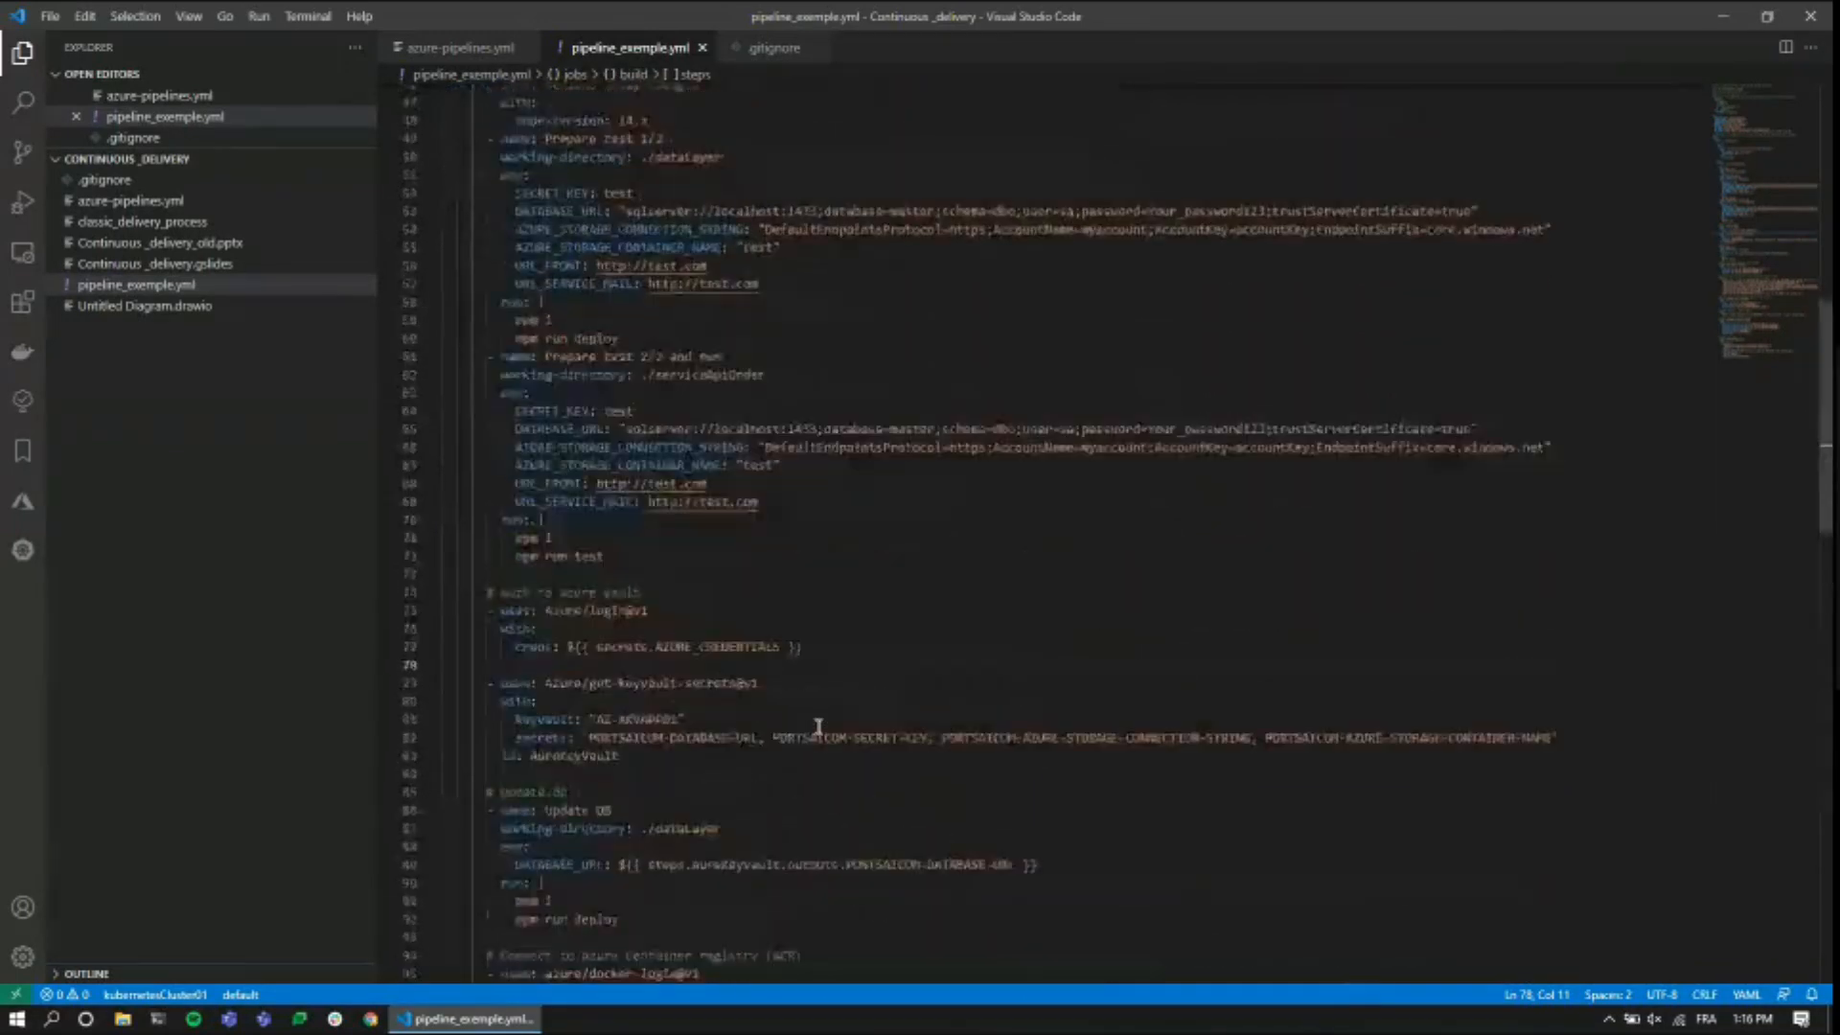
{"action": "scroll", "coordinate": [818, 726], "scroll_direction": "up", "scroll_amount": 6}
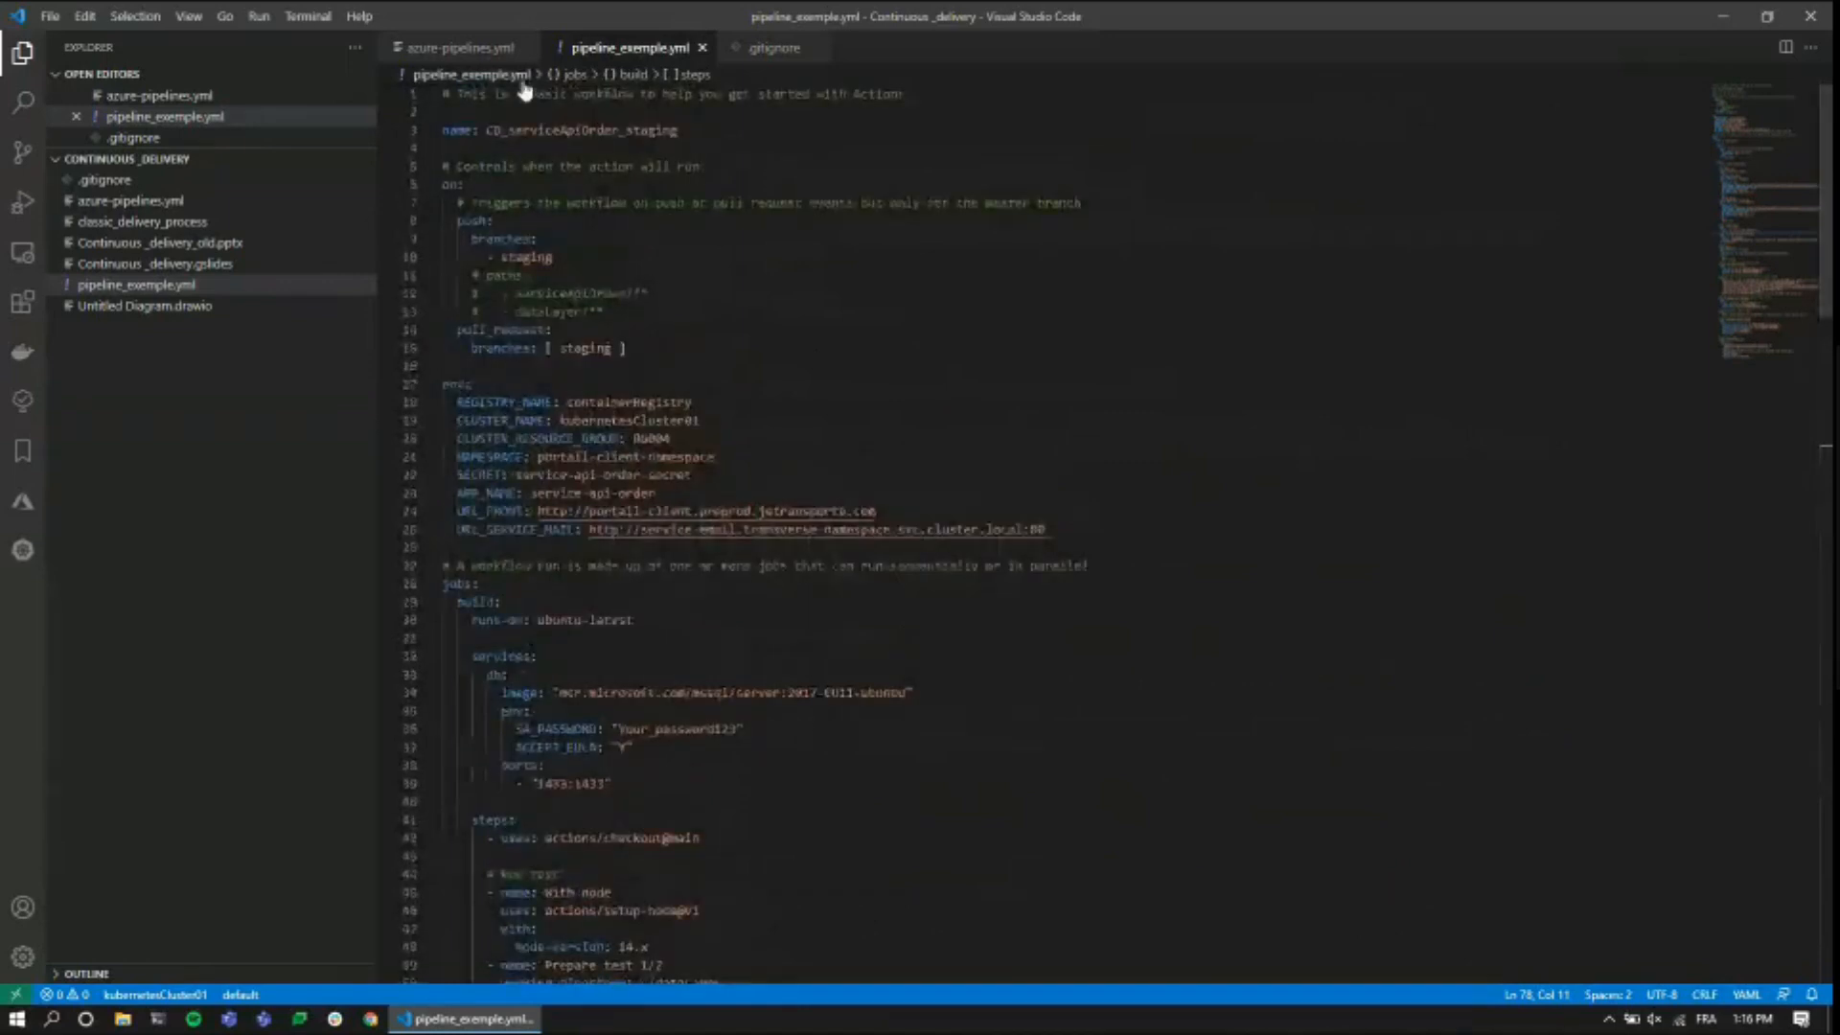
- Examine the trigger block of pipeline_exemple.yml, highlighting its push and pull request branch rules and the staging branch
{"action": "left_click", "coordinate": [449, 150]}
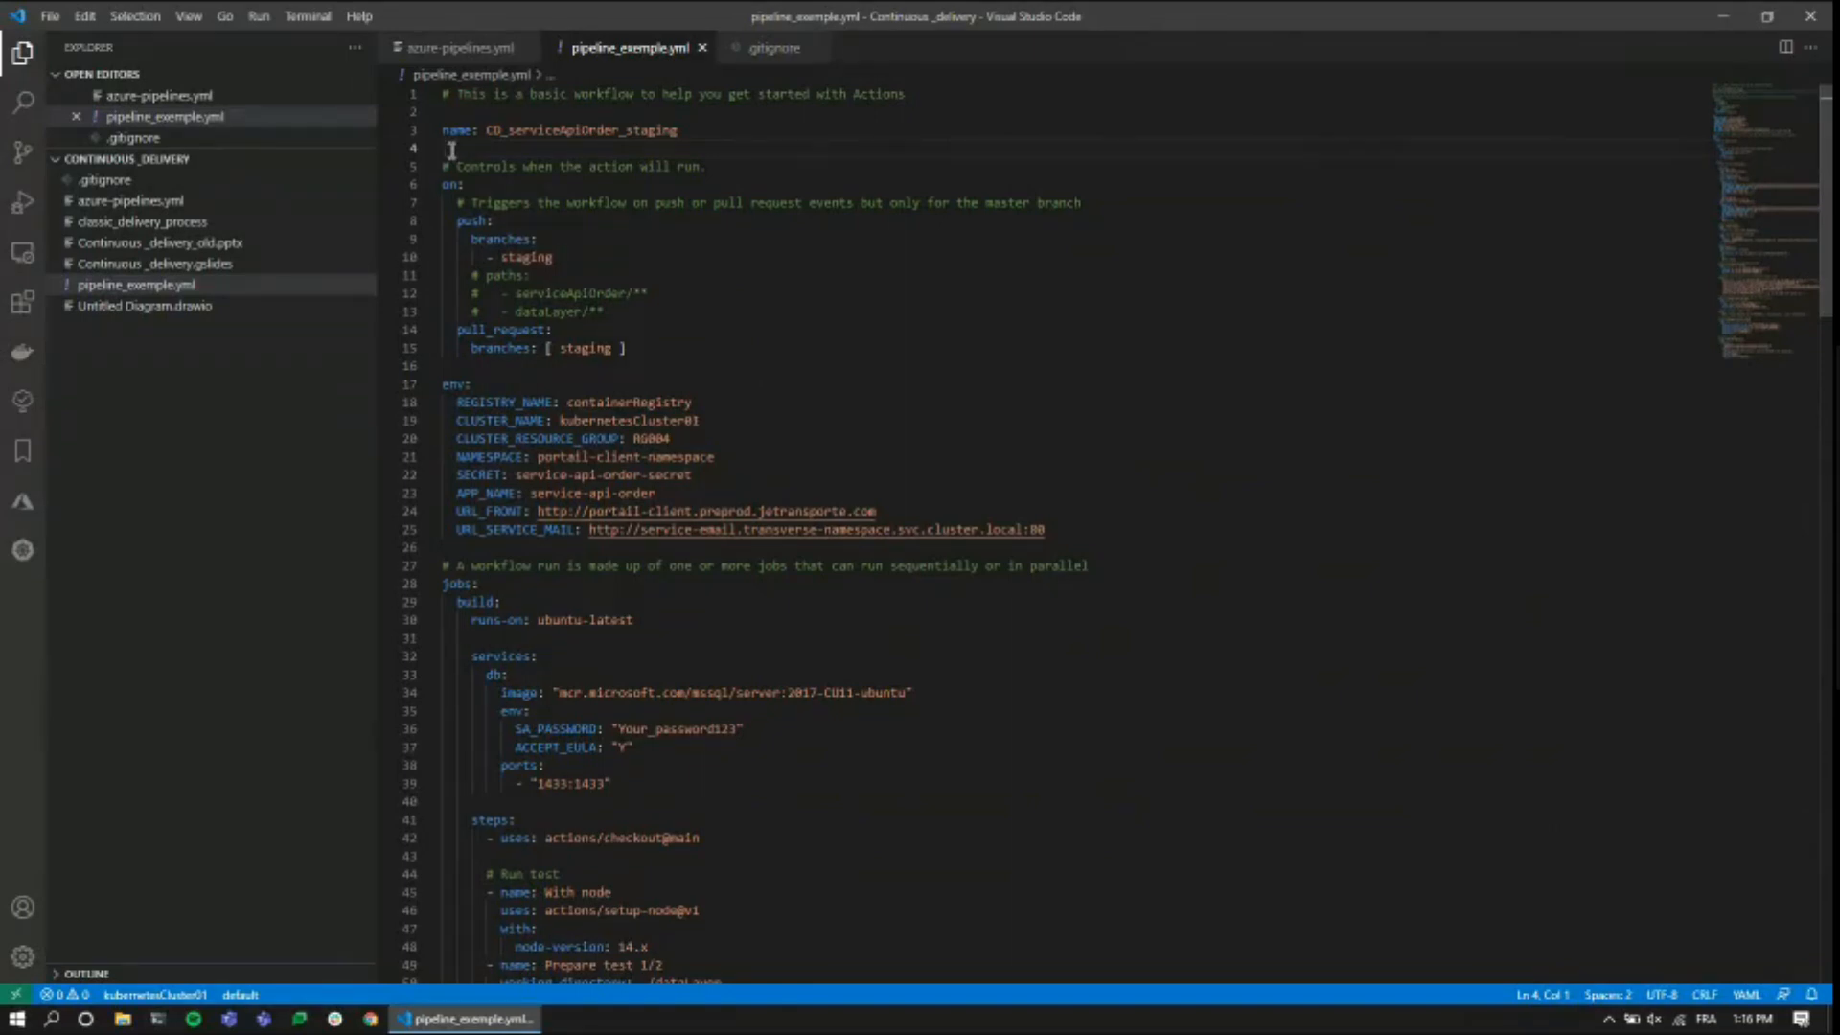
{"action": "left_click_drag", "start_coordinate": [451, 150], "coordinate": [751, 342]}
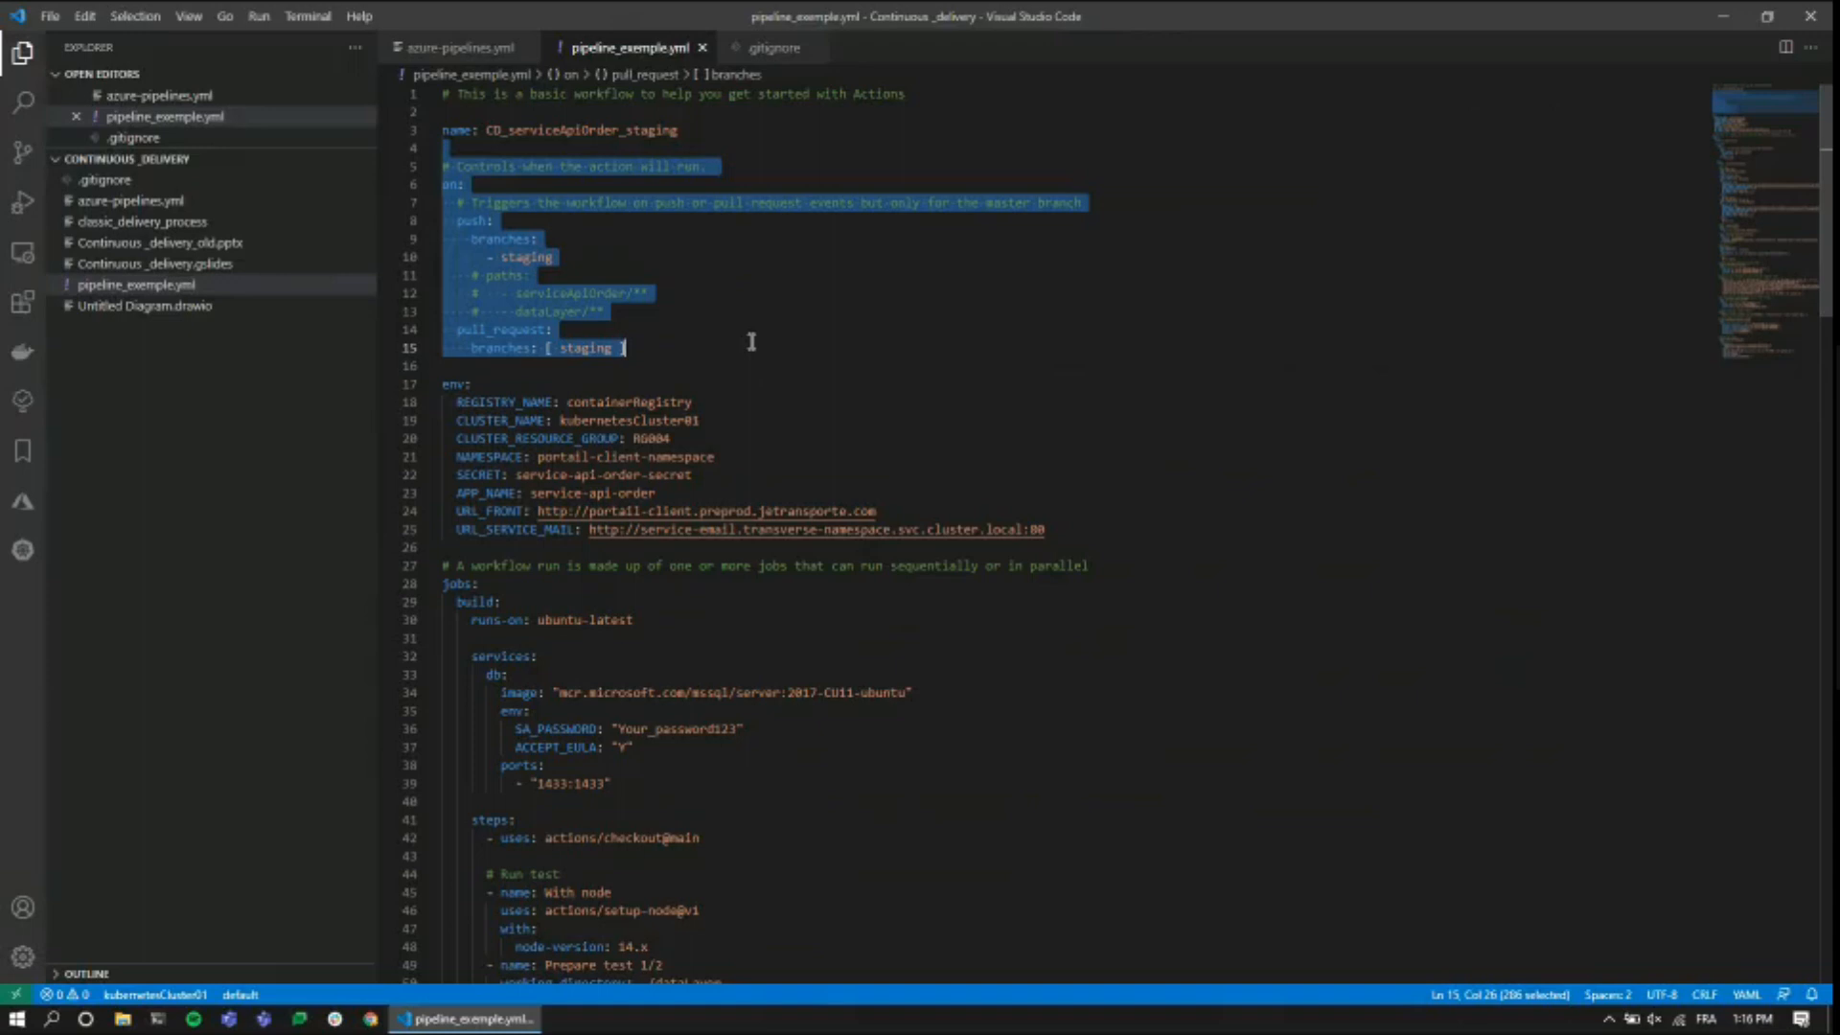
{"action": "left_click", "coordinate": [751, 342]}
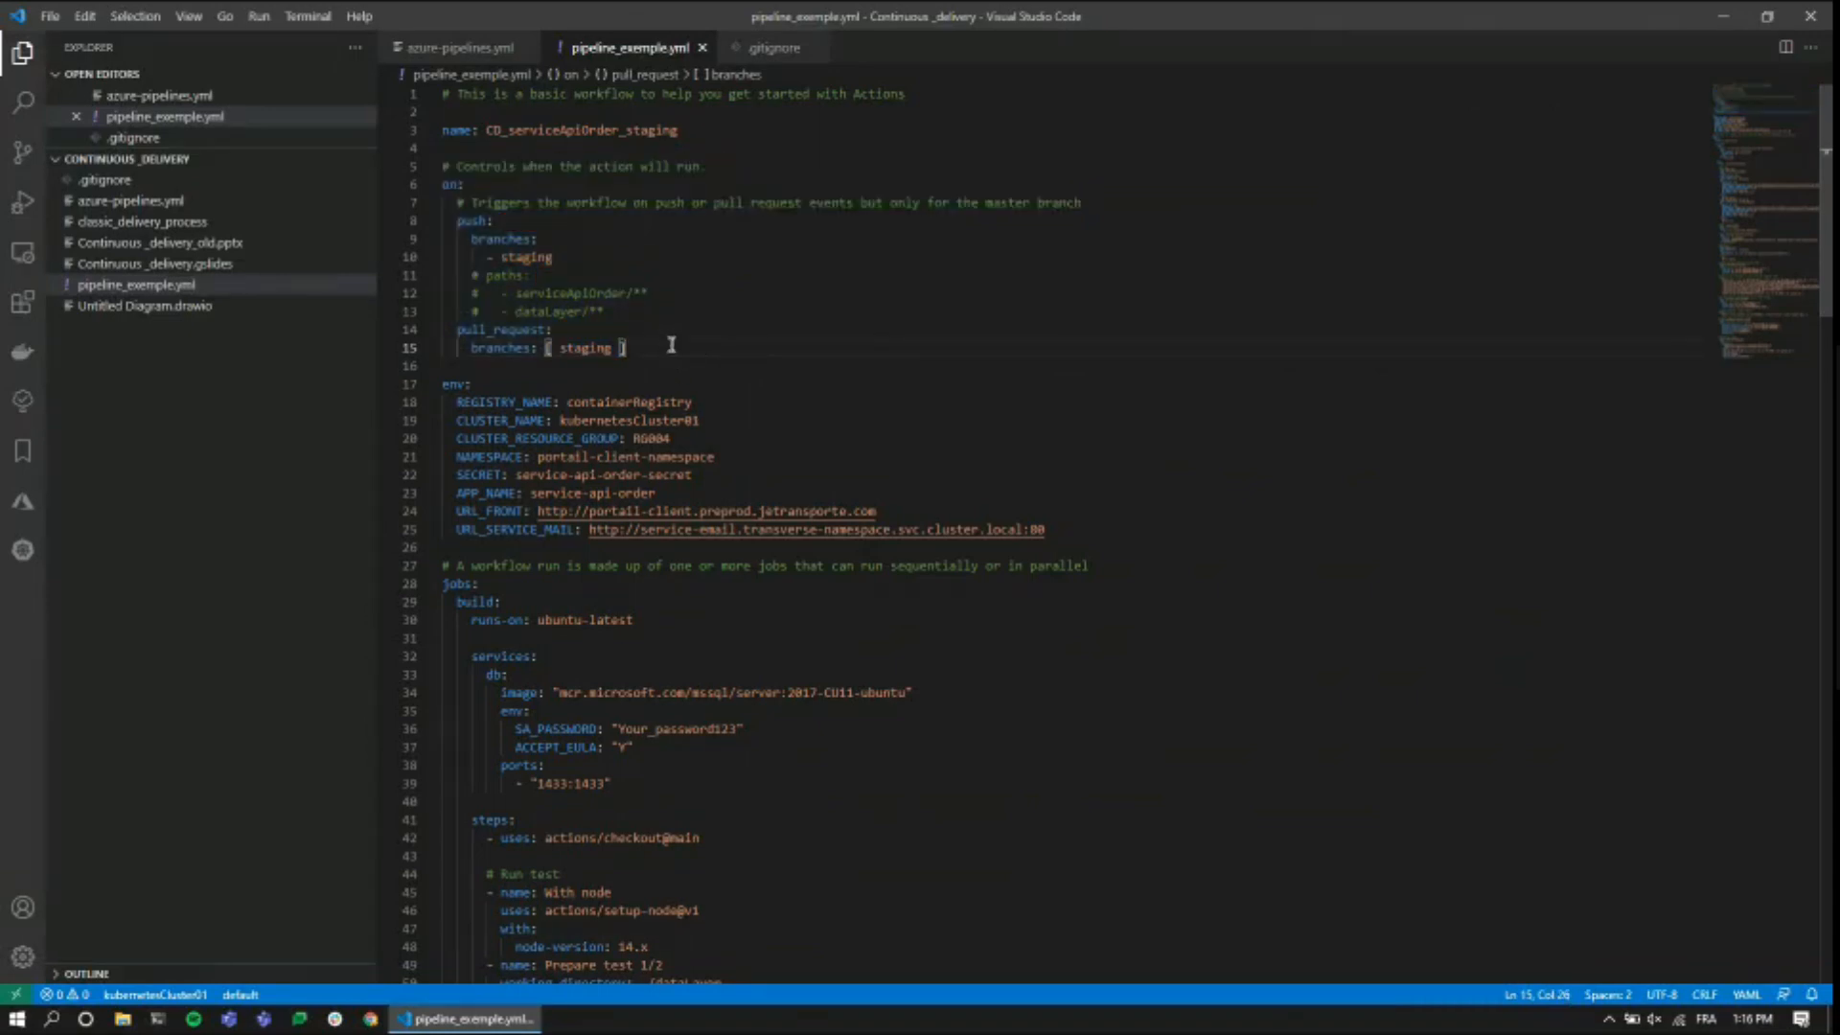
{"action": "left_click_drag", "start_coordinate": [671, 343], "coordinate": [443, 168]}
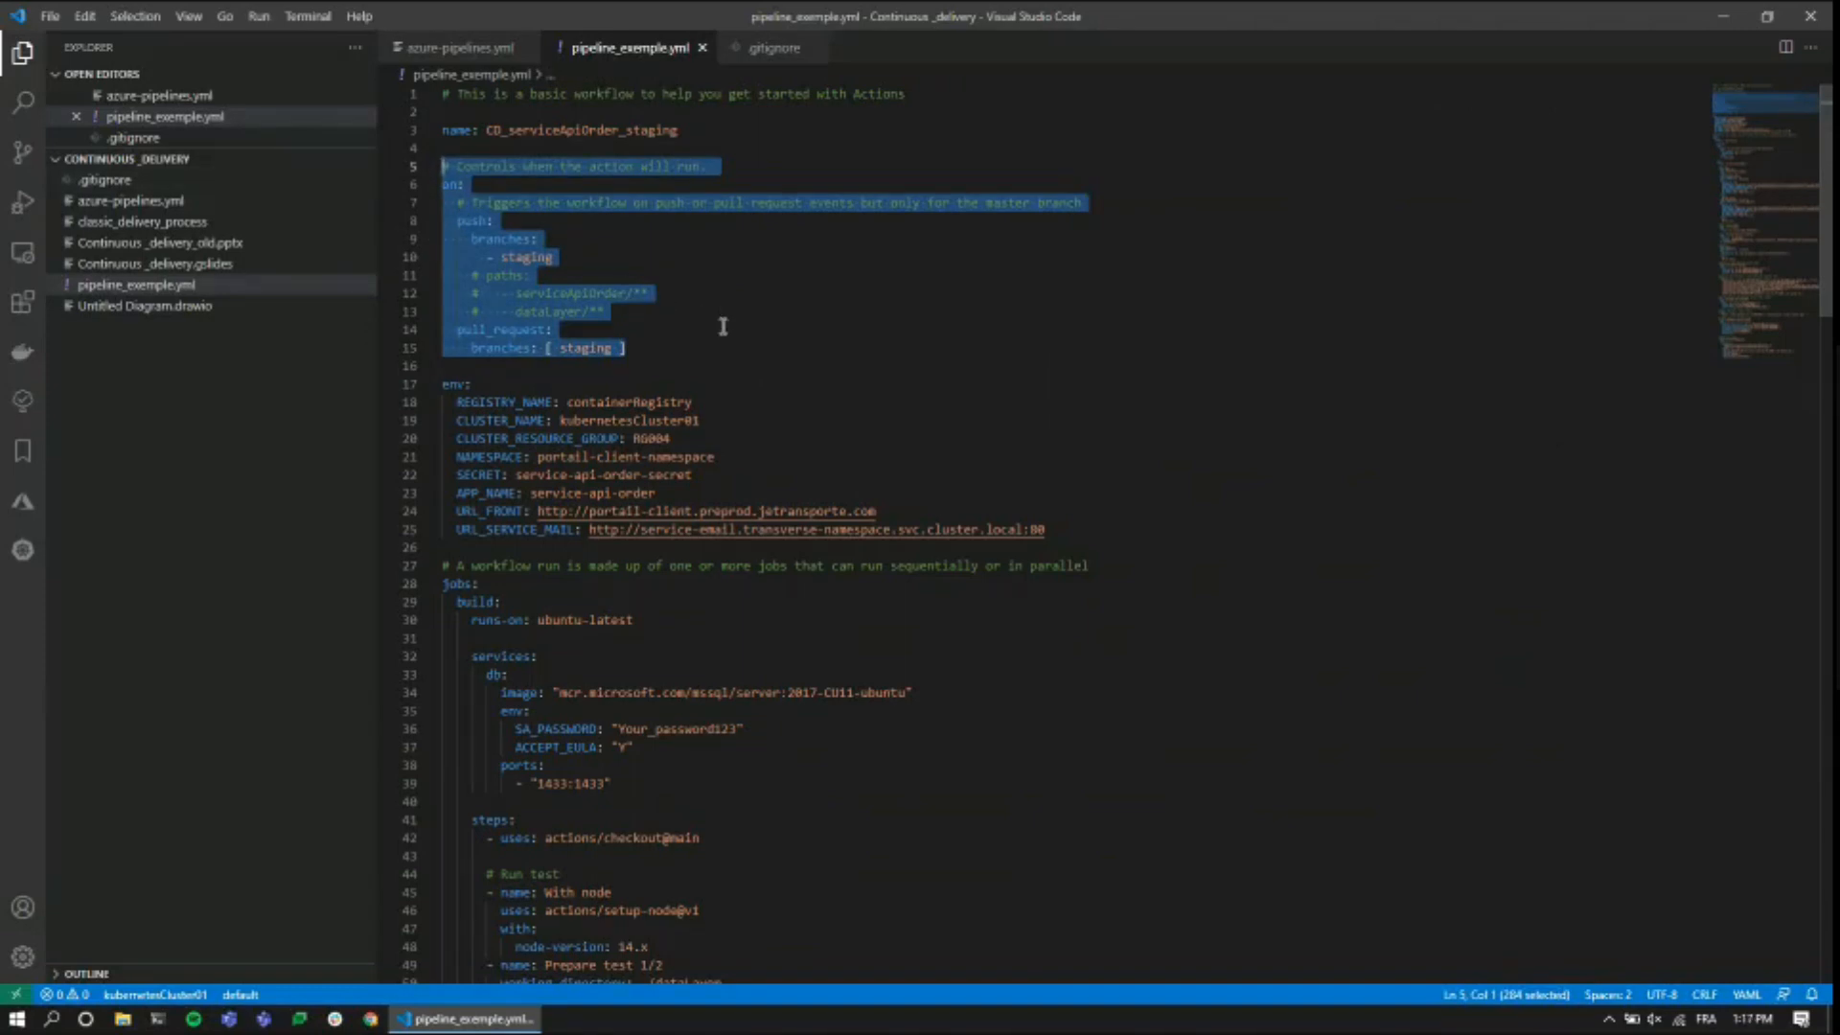
{"action": "scroll", "coordinate": [738, 364], "scroll_direction": "down", "scroll_amount": 1}
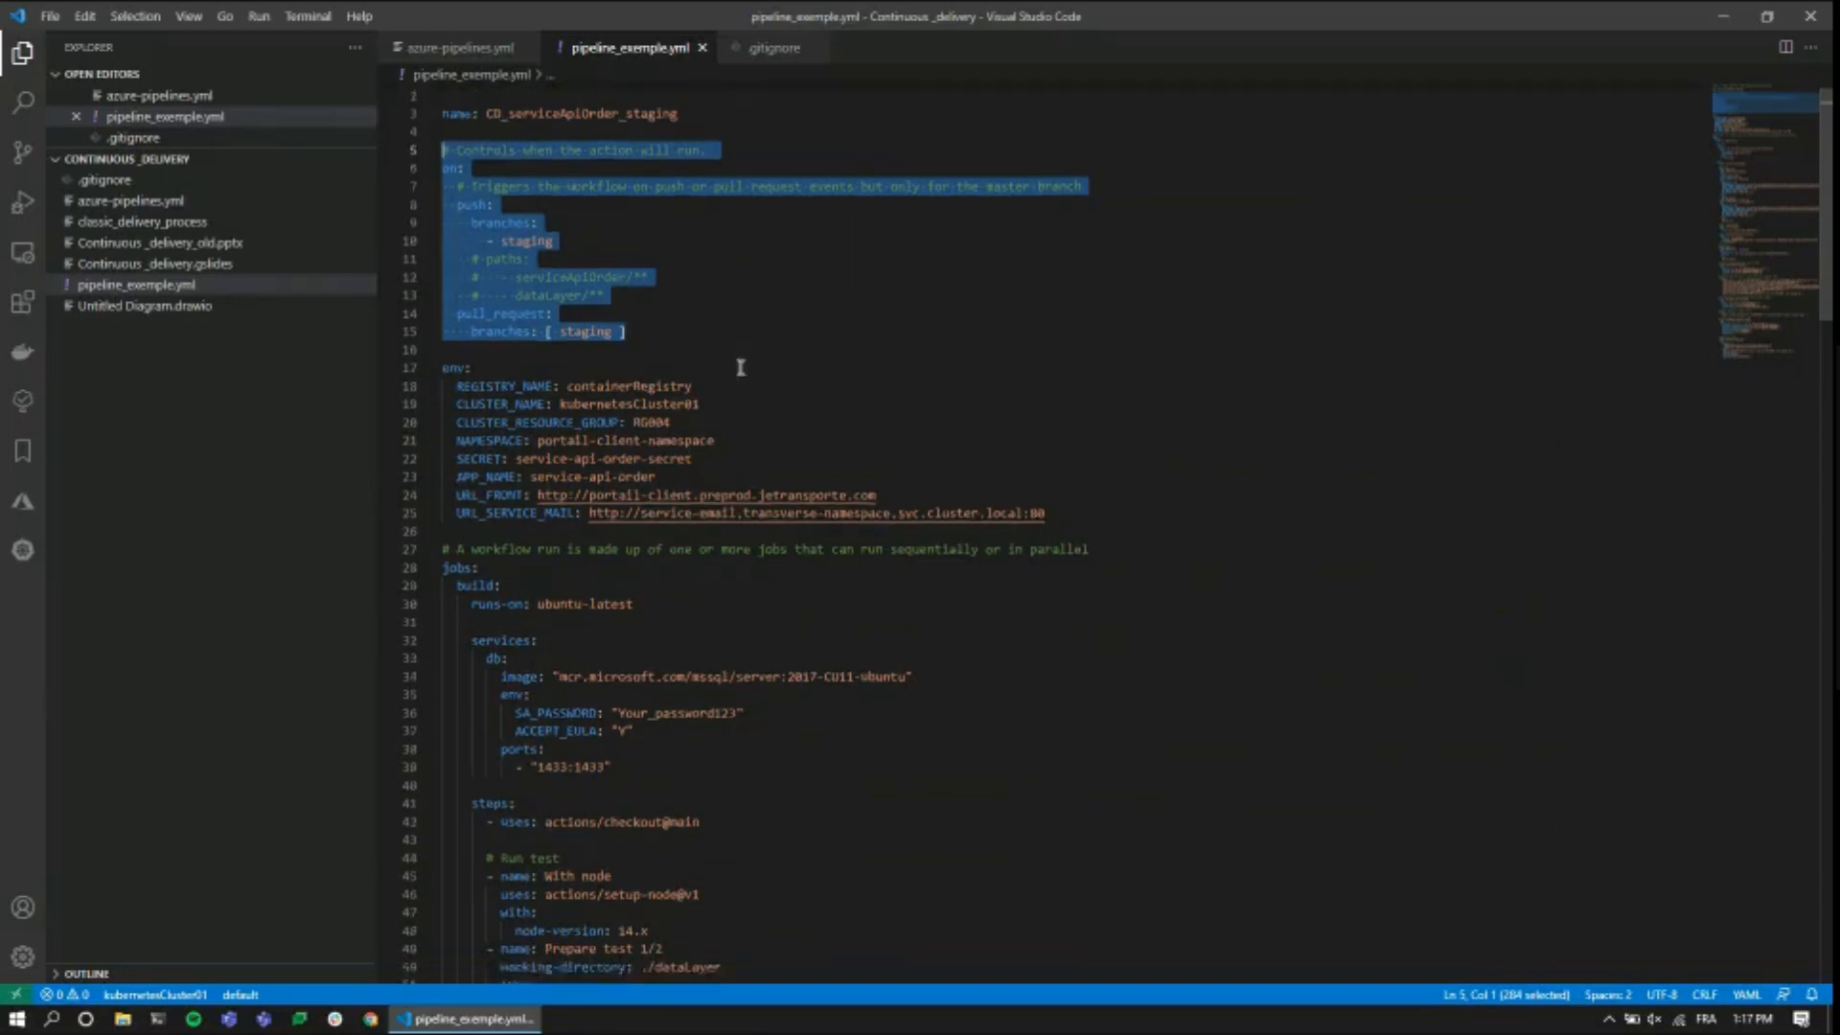
{"action": "double_click", "coordinate": [523, 214]}
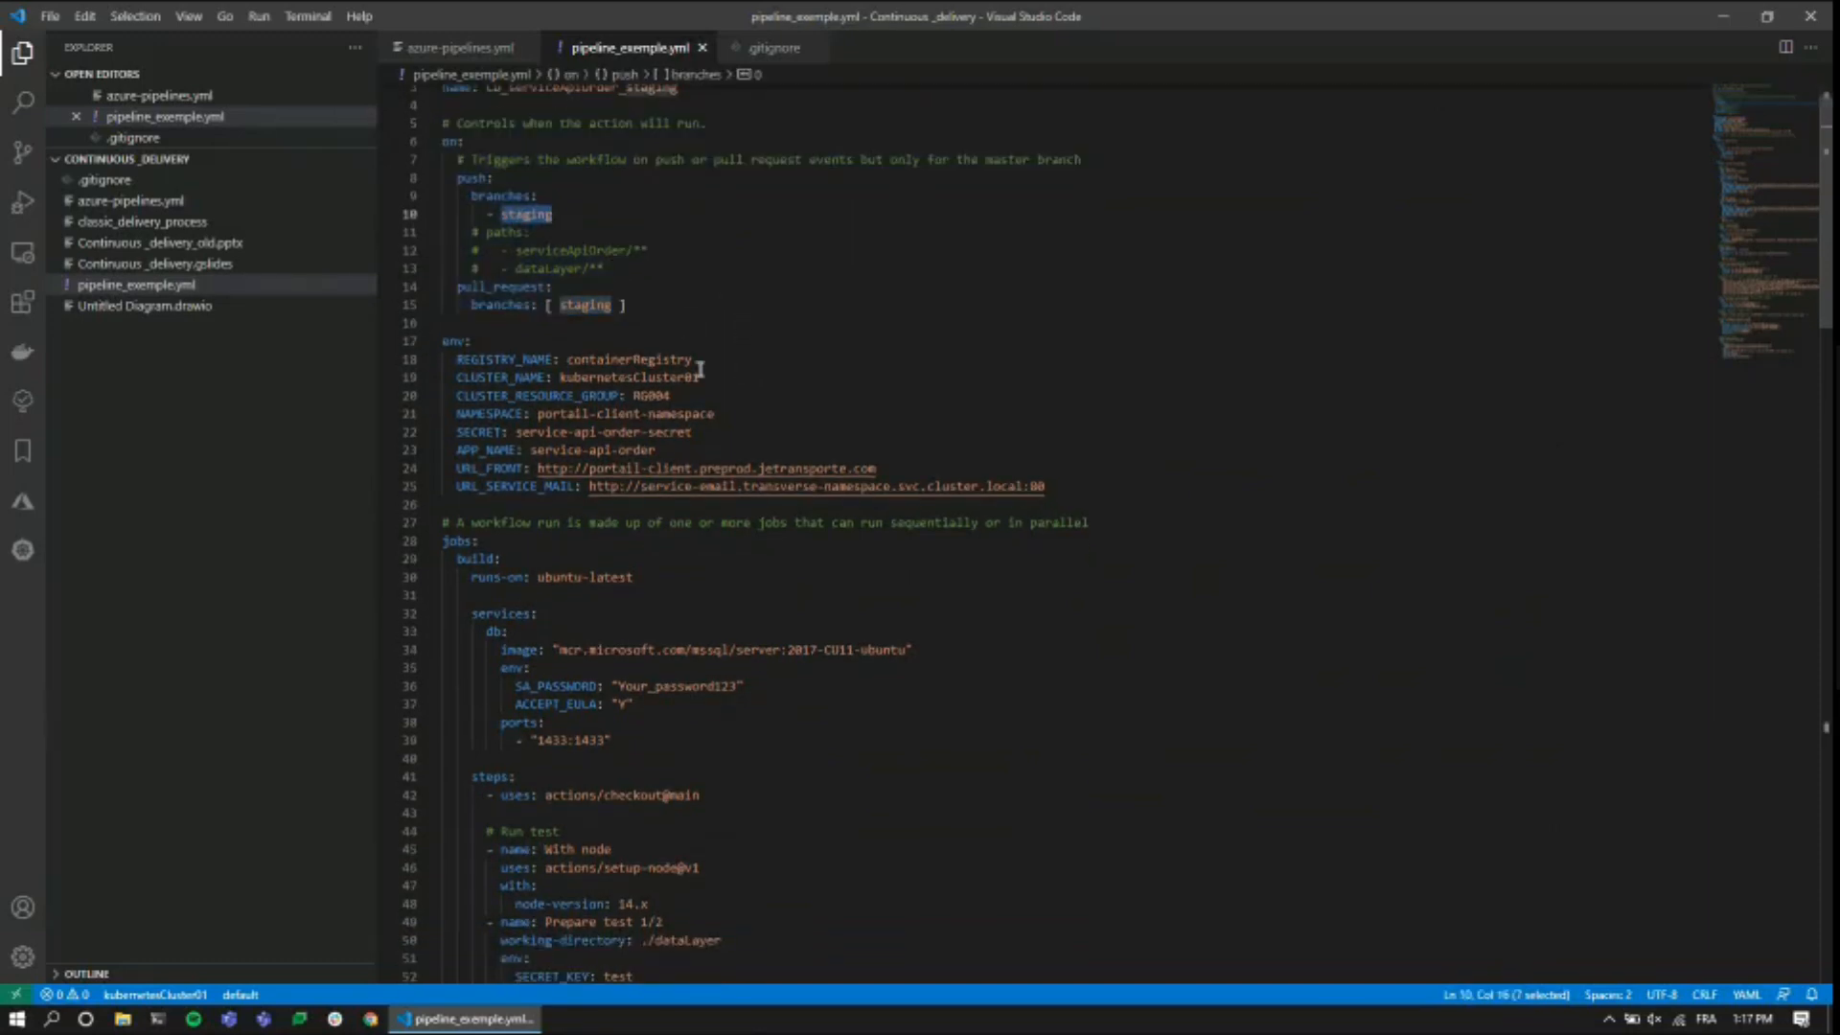
- Examine the env block of the workflow, highlighting all its variables and the REGISTRY_NAME key
{"action": "scroll", "coordinate": [700, 369], "scroll_direction": "down", "scroll_amount": 1}
{"action": "left_click_drag", "start_coordinate": [1080, 469], "coordinate": [326, 318]}
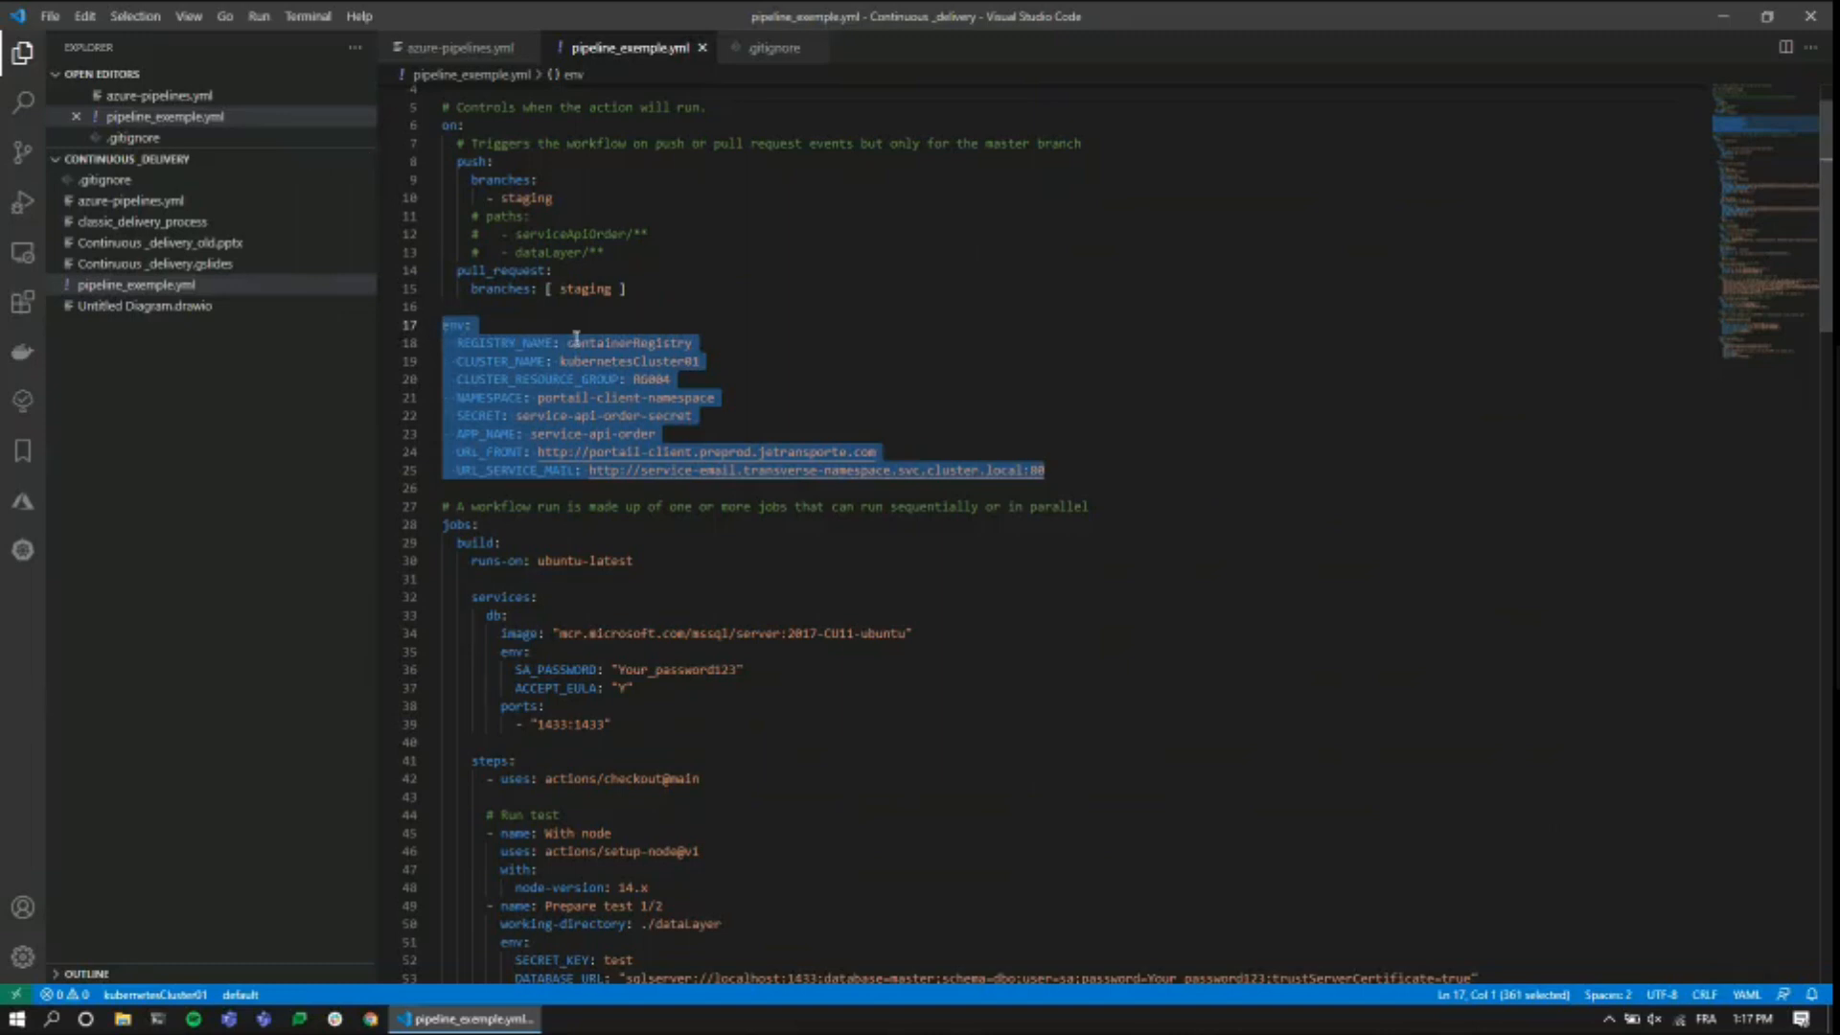
{"action": "left_click", "coordinate": [497, 342]}
{"action": "double_click", "coordinate": [497, 342]}
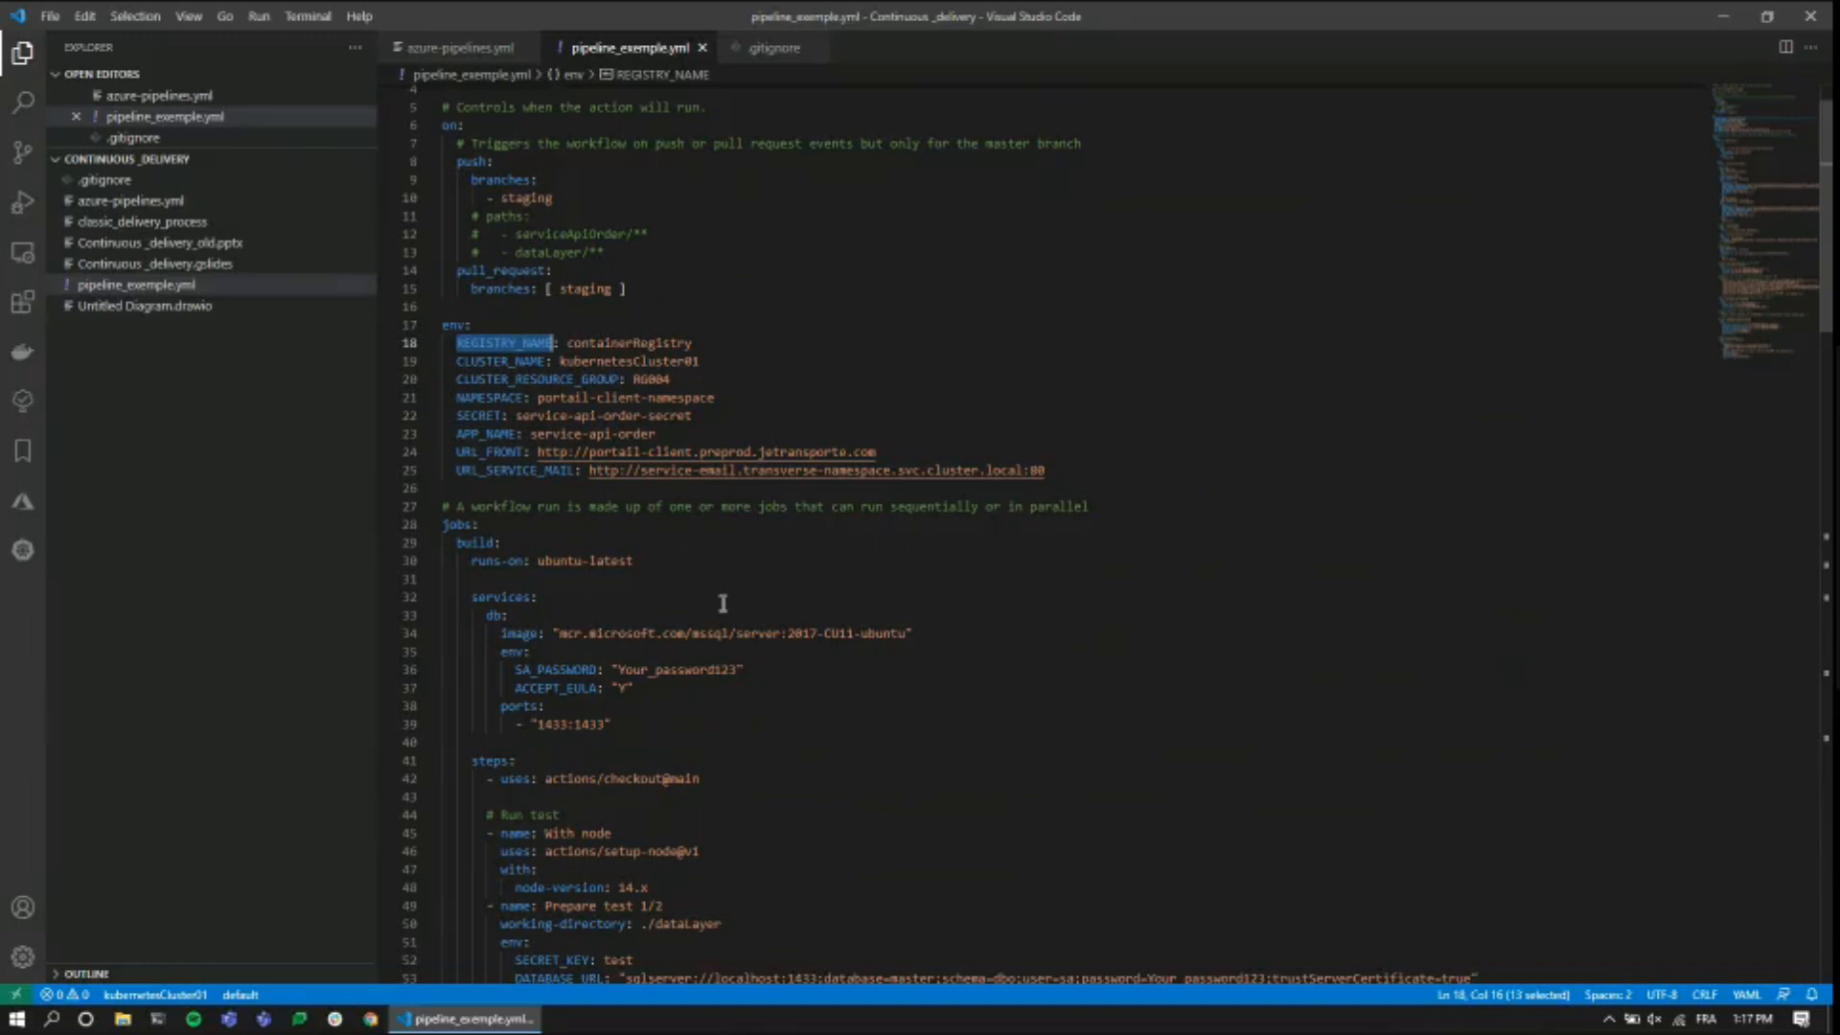
{"action": "scroll", "coordinate": [743, 645], "scroll_direction": "down", "scroll_amount": 1}
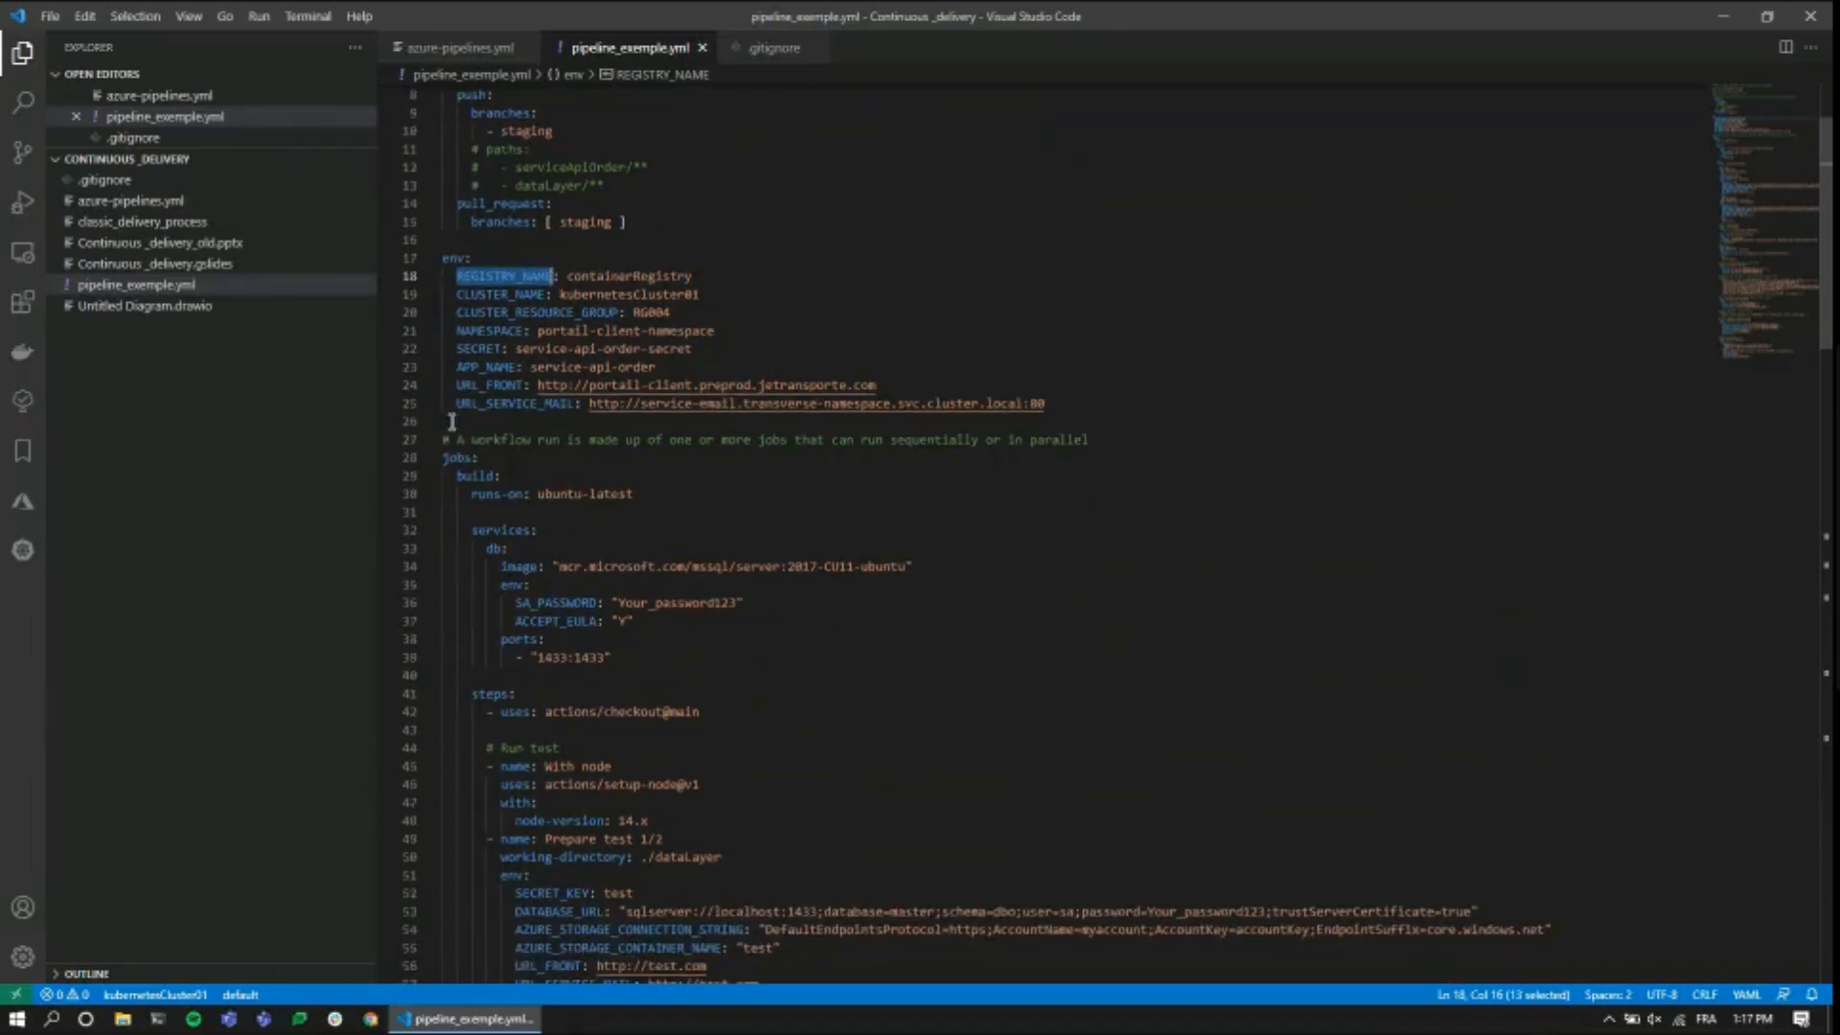
- Review the start of the jobs section, highlighting the build job's runs-on setting and the db service definition
{"action": "left_click_drag", "start_coordinate": [451, 422], "coordinate": [579, 461]}
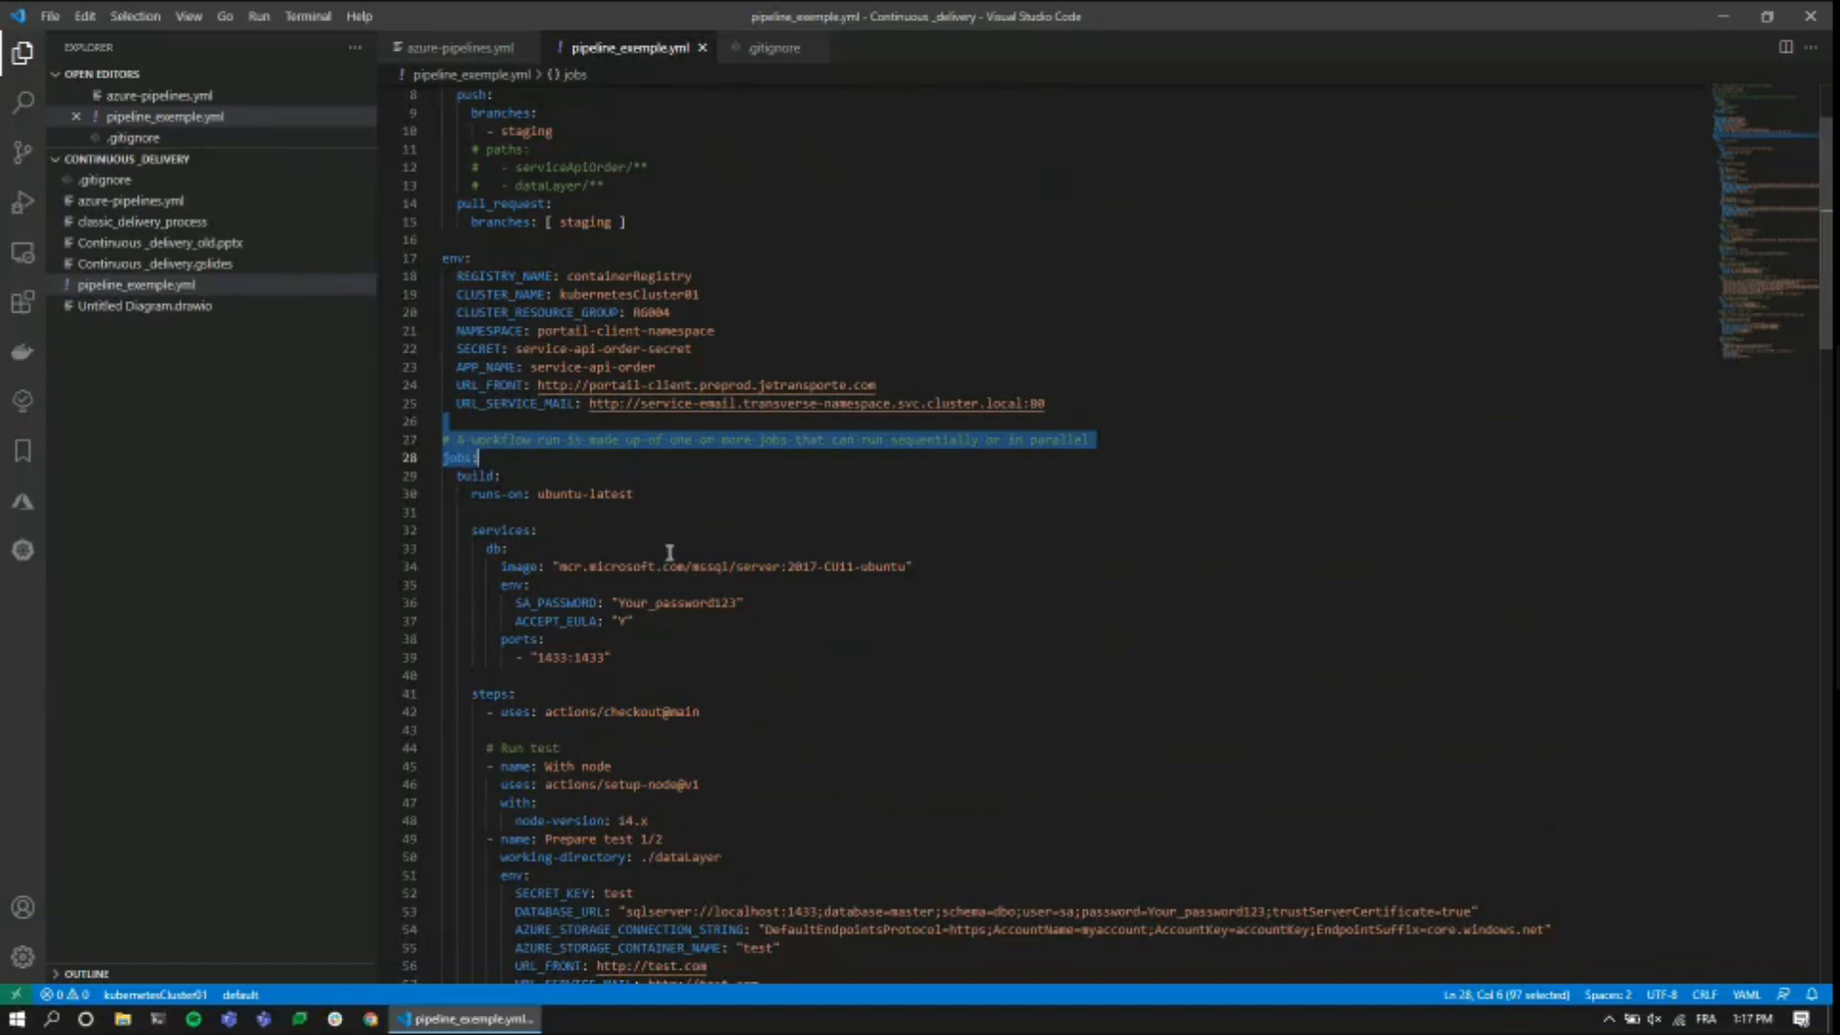
{"action": "scroll", "coordinate": [669, 552], "scroll_direction": "down", "scroll_amount": 3}
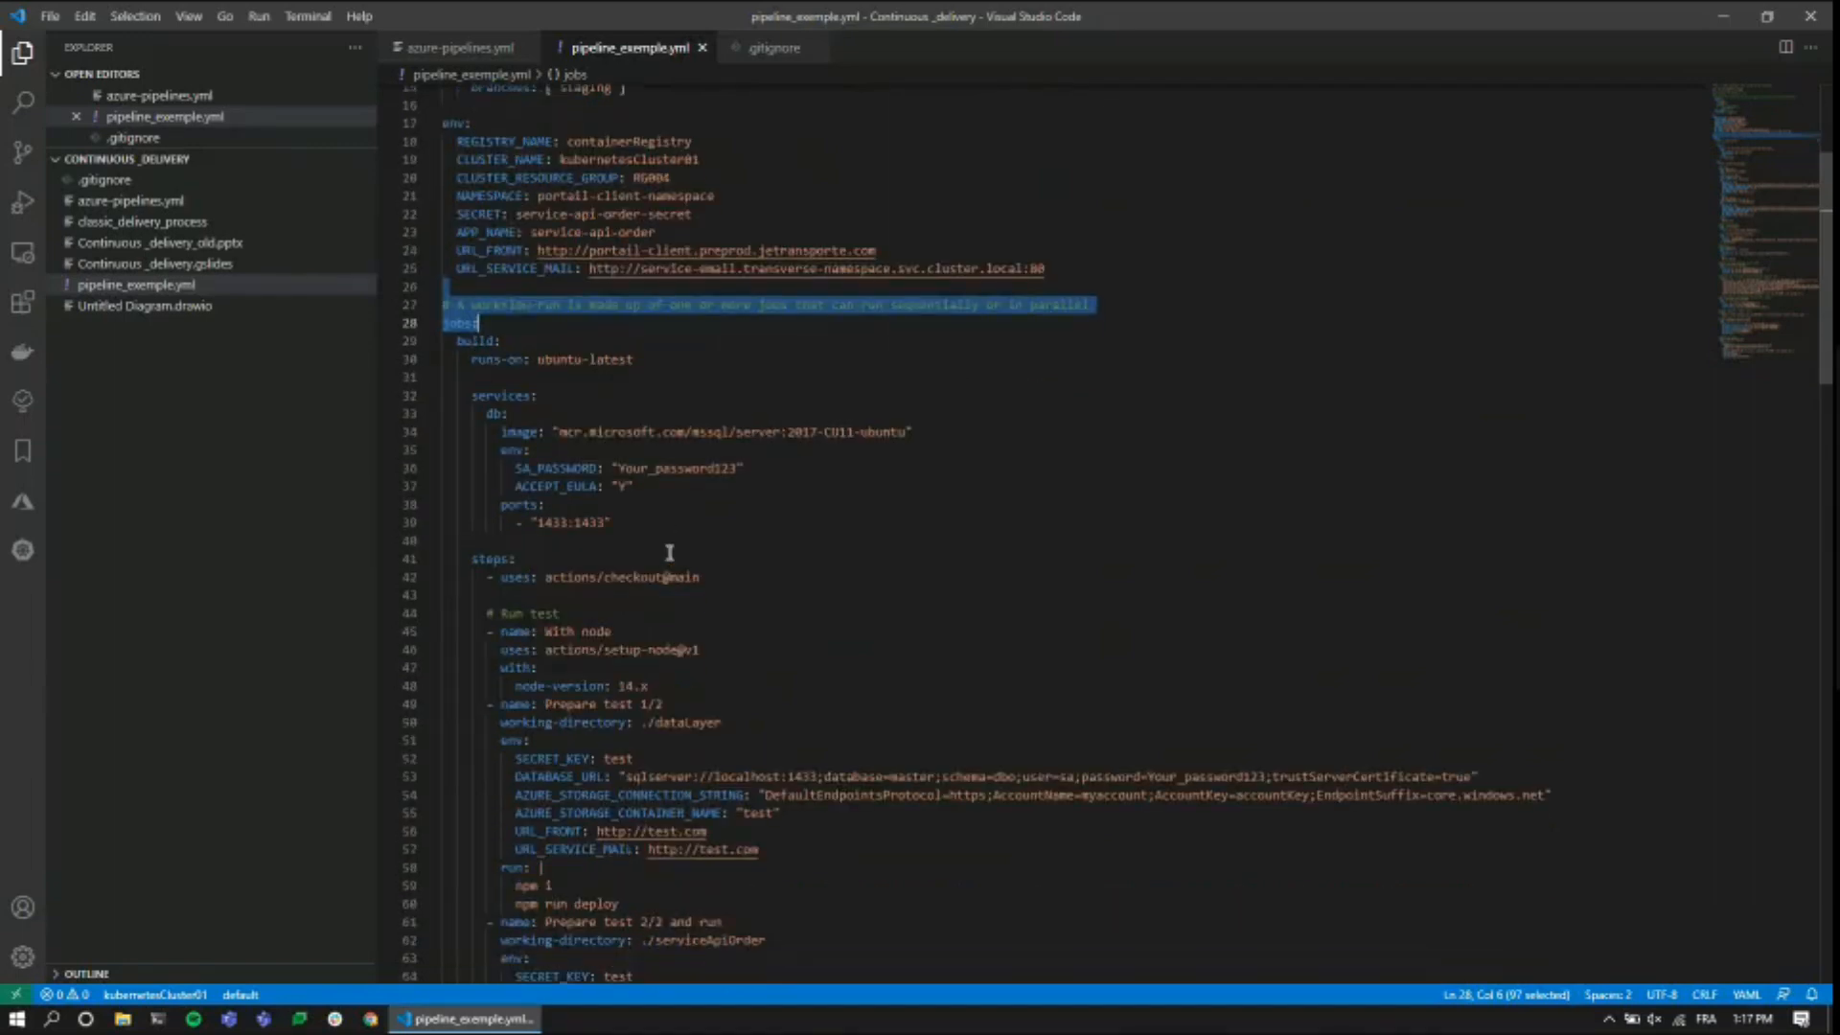
{"action": "scroll", "coordinate": [668, 552], "scroll_direction": "down", "scroll_amount": 2}
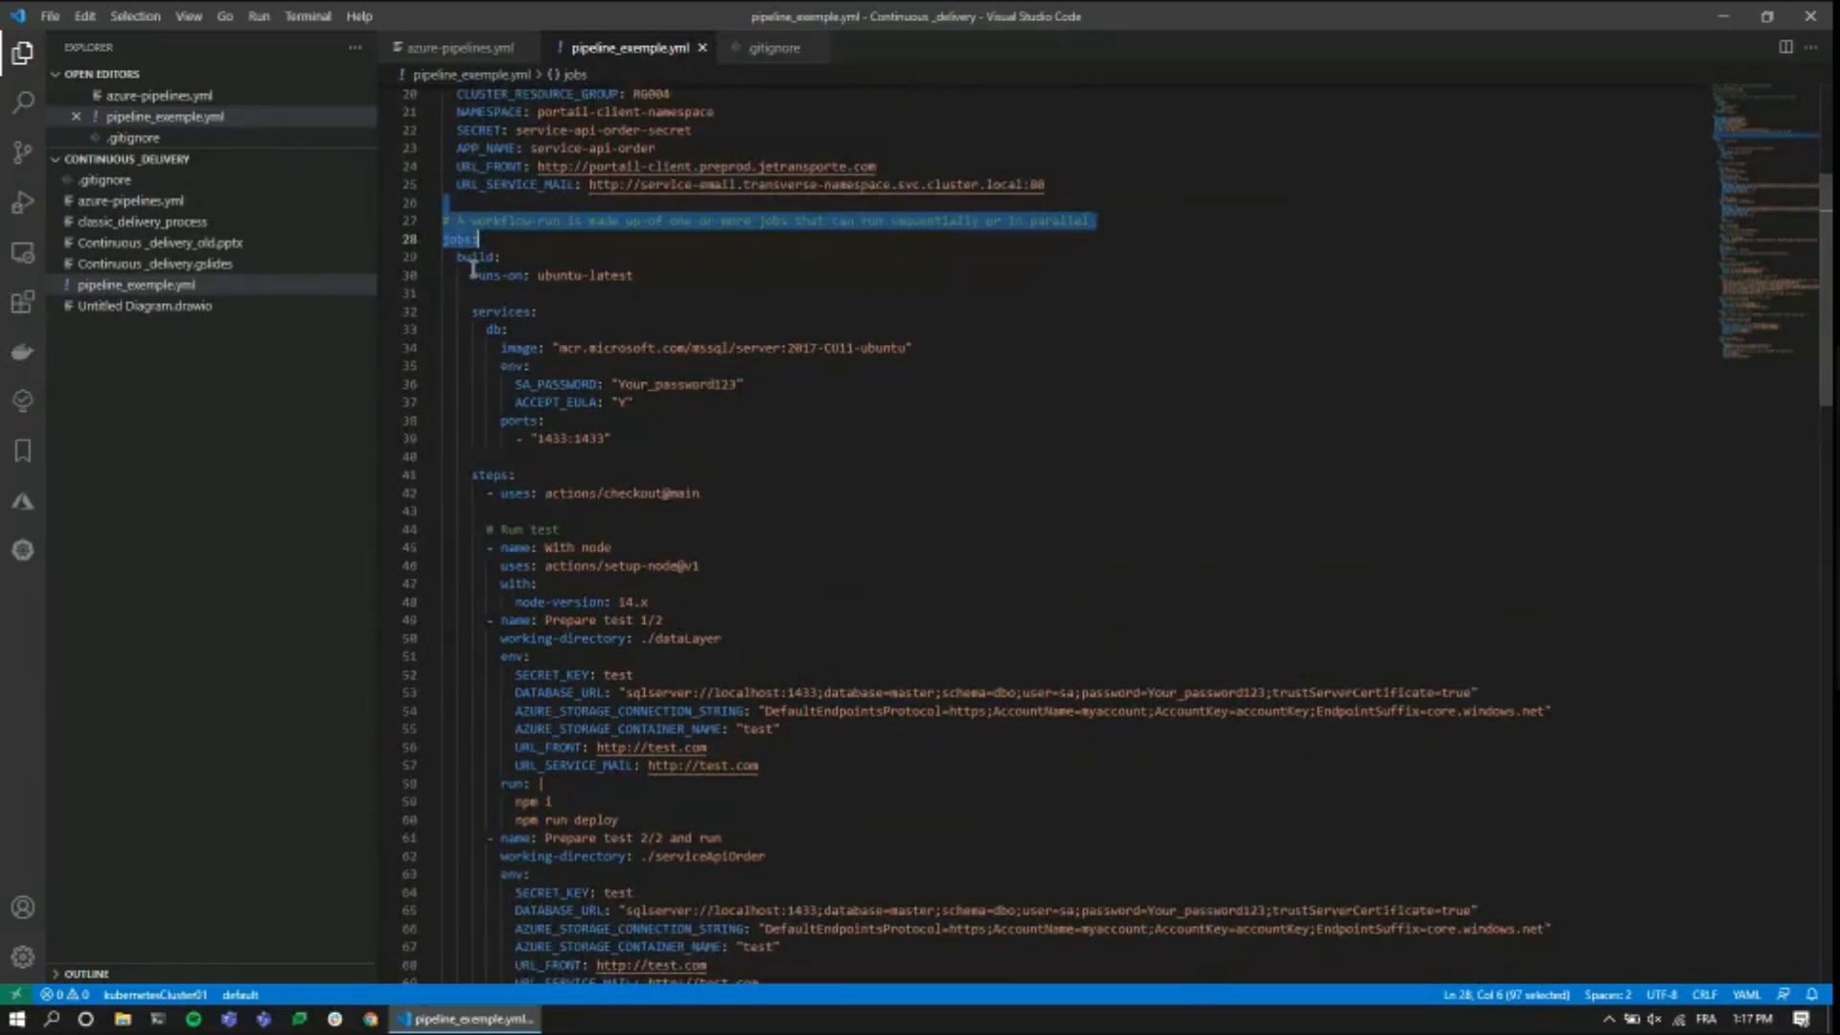
{"action": "left_click_drag", "start_coordinate": [472, 275], "coordinate": [685, 277]}
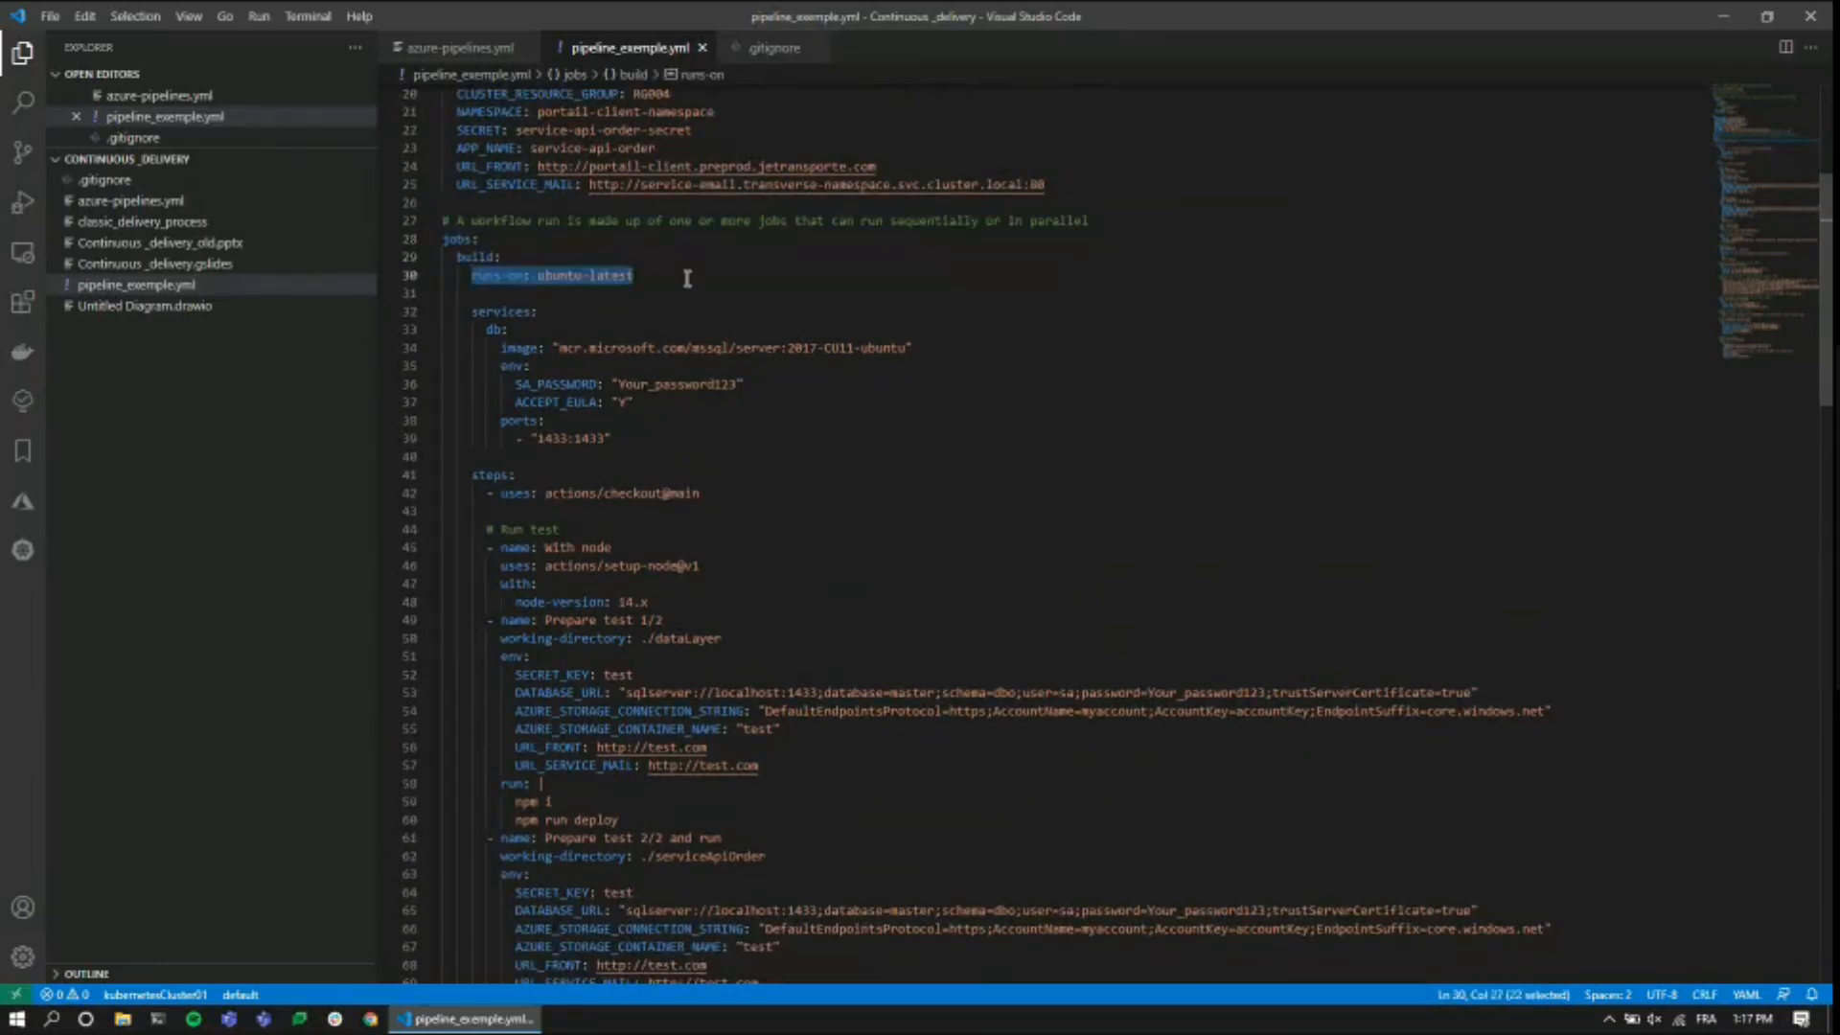
{"action": "scroll", "coordinate": [667, 445], "scroll_direction": "down", "scroll_amount": 1}
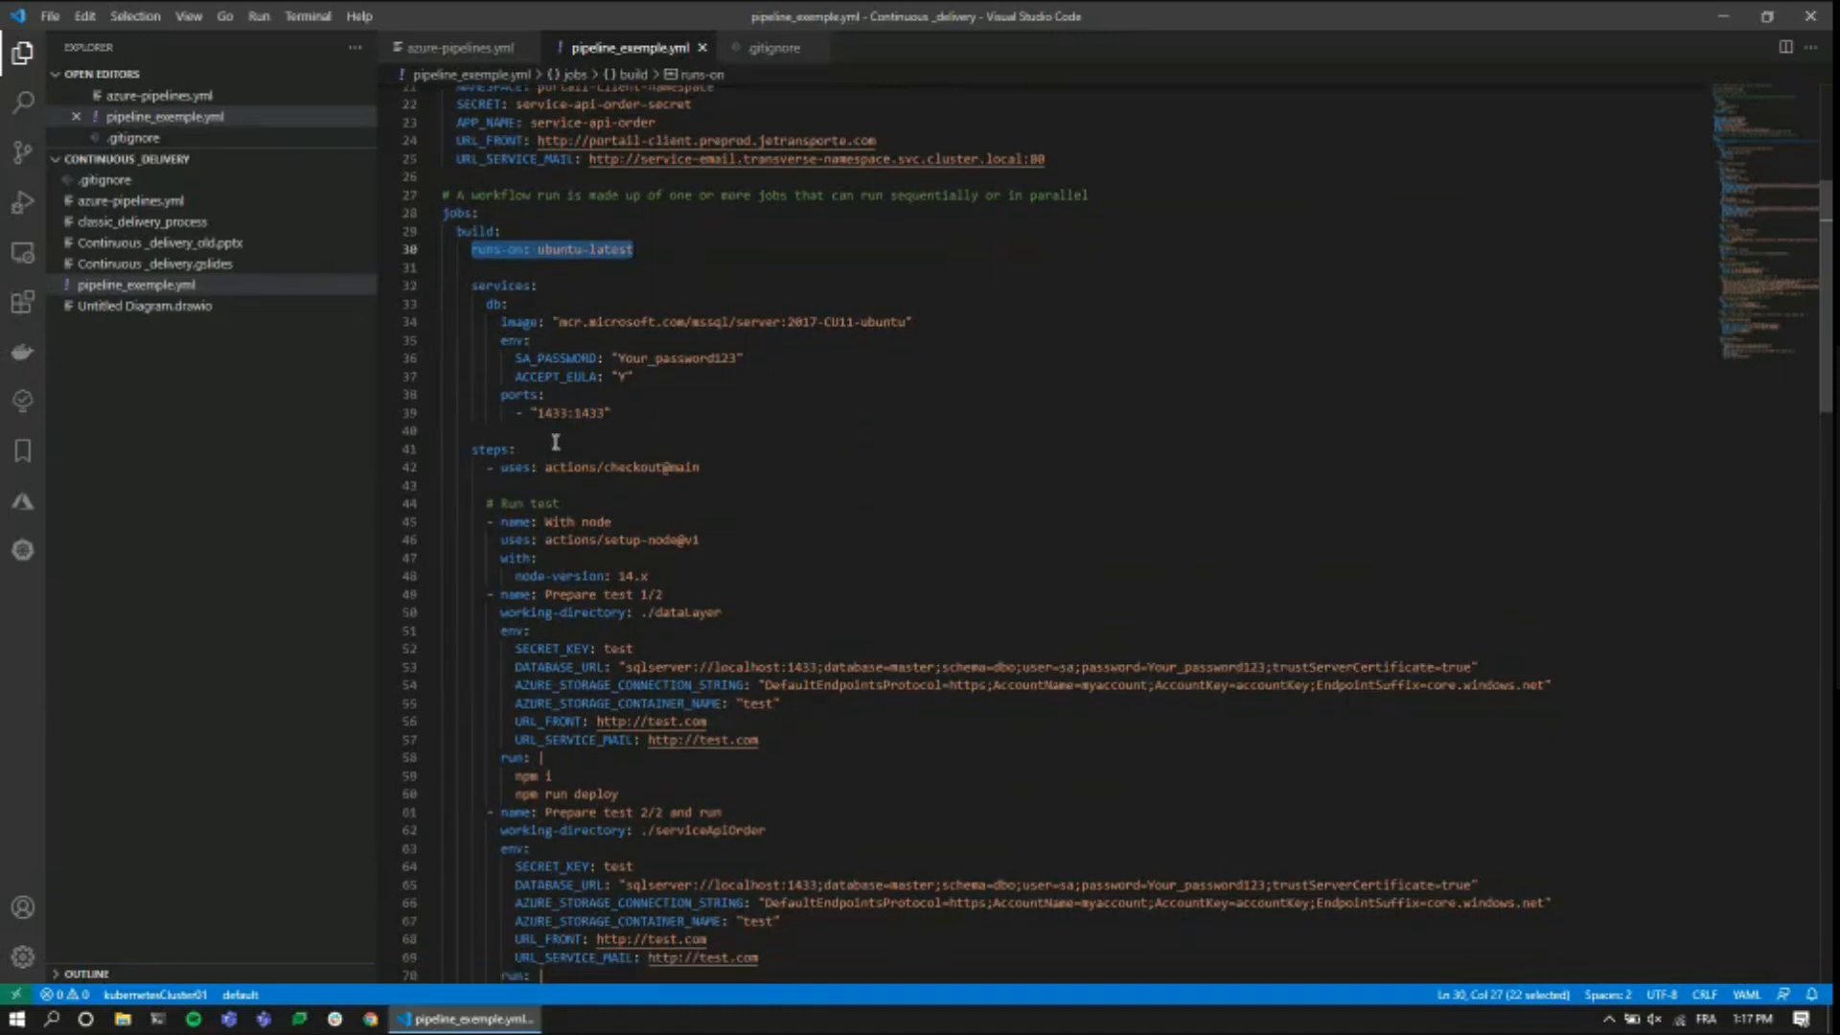
{"action": "left_click_drag", "start_coordinate": [558, 428], "coordinate": [441, 284]}
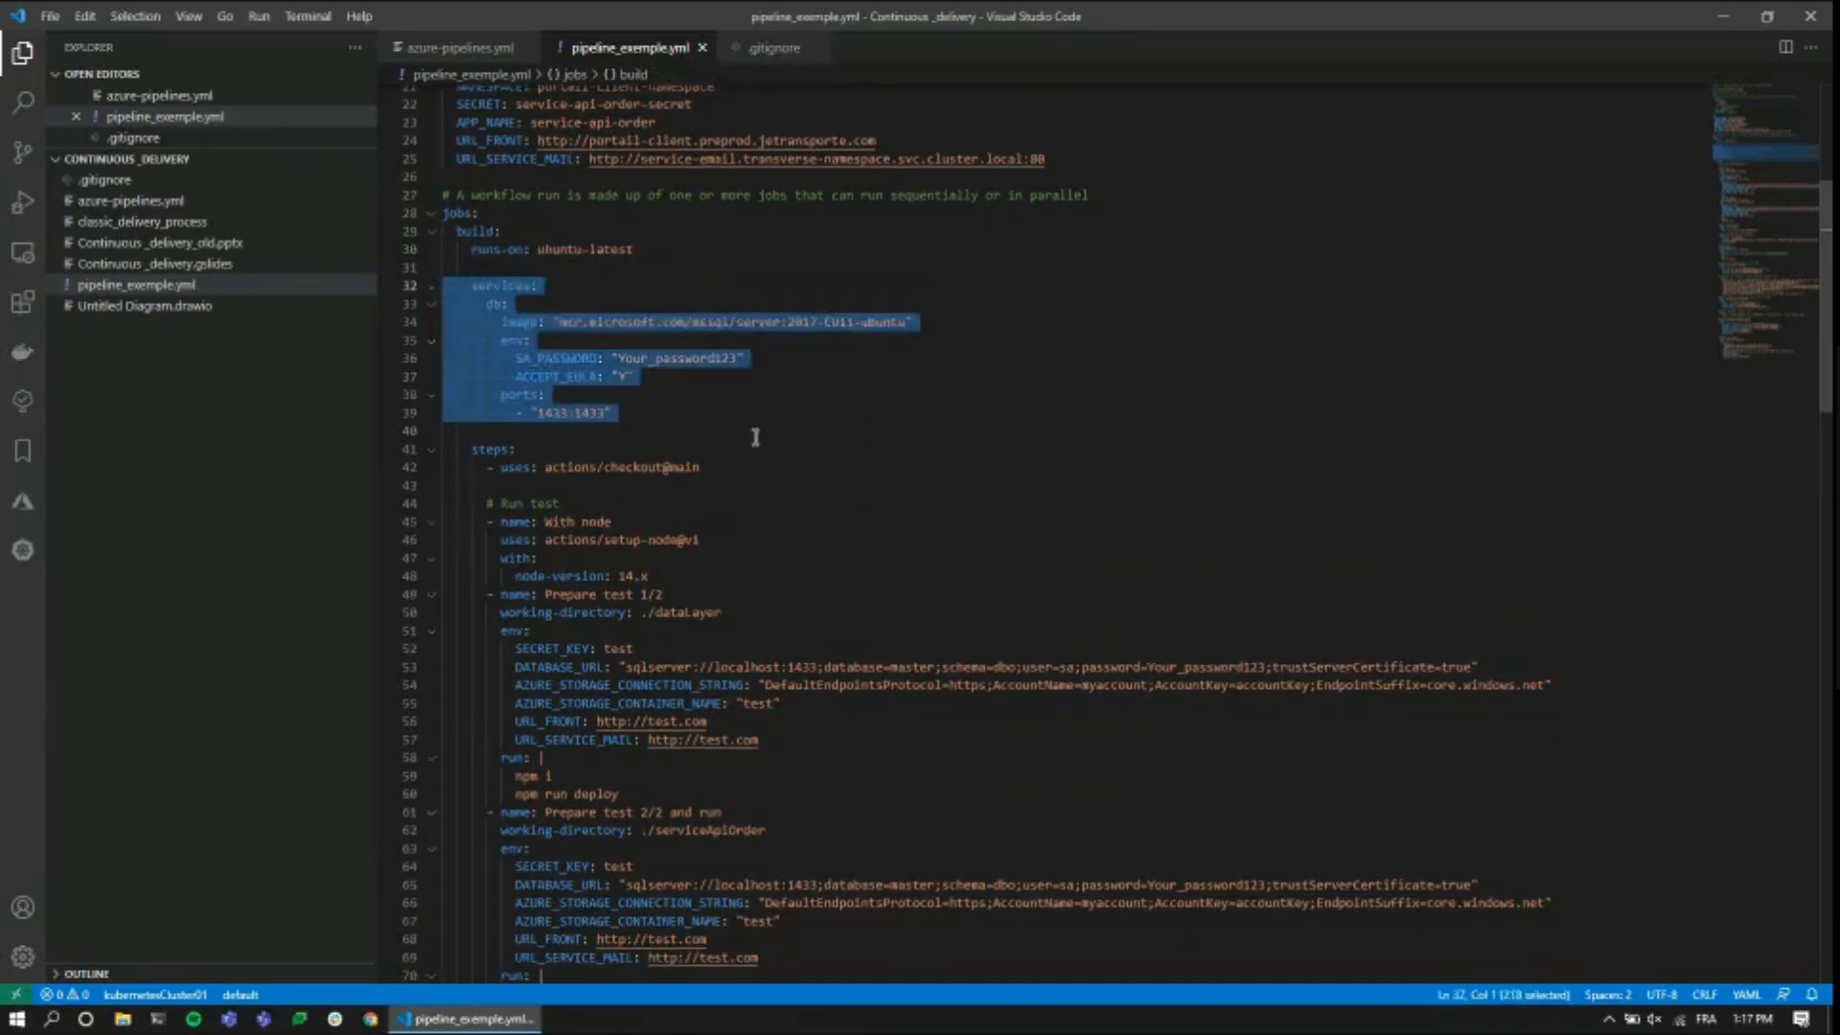
- Review the build job's Run test steps and the Auth to Azure Vault steps, highlighting each block
{"action": "scroll", "coordinate": [755, 437], "scroll_direction": "down", "scroll_amount": 5}
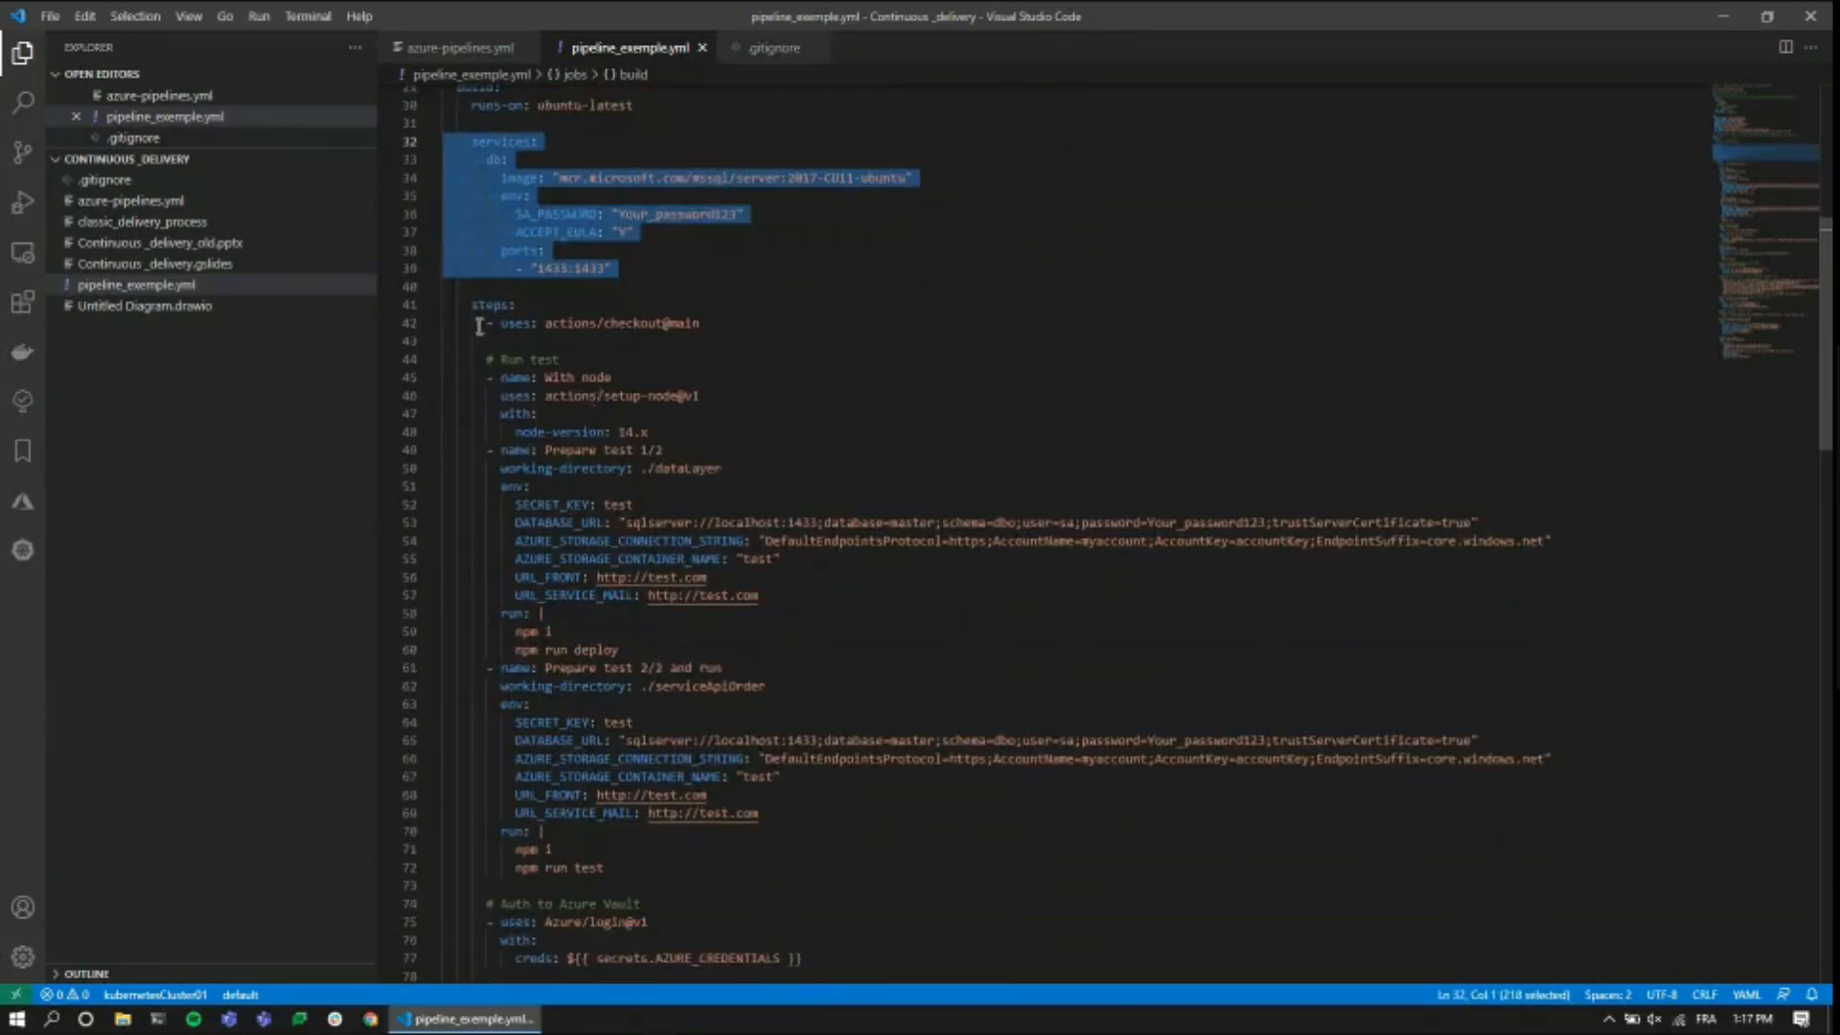
{"action": "left_click_drag", "start_coordinate": [476, 369], "coordinate": [778, 877]}
{"action": "scroll", "coordinate": [778, 878], "scroll_direction": "down", "scroll_amount": 4}
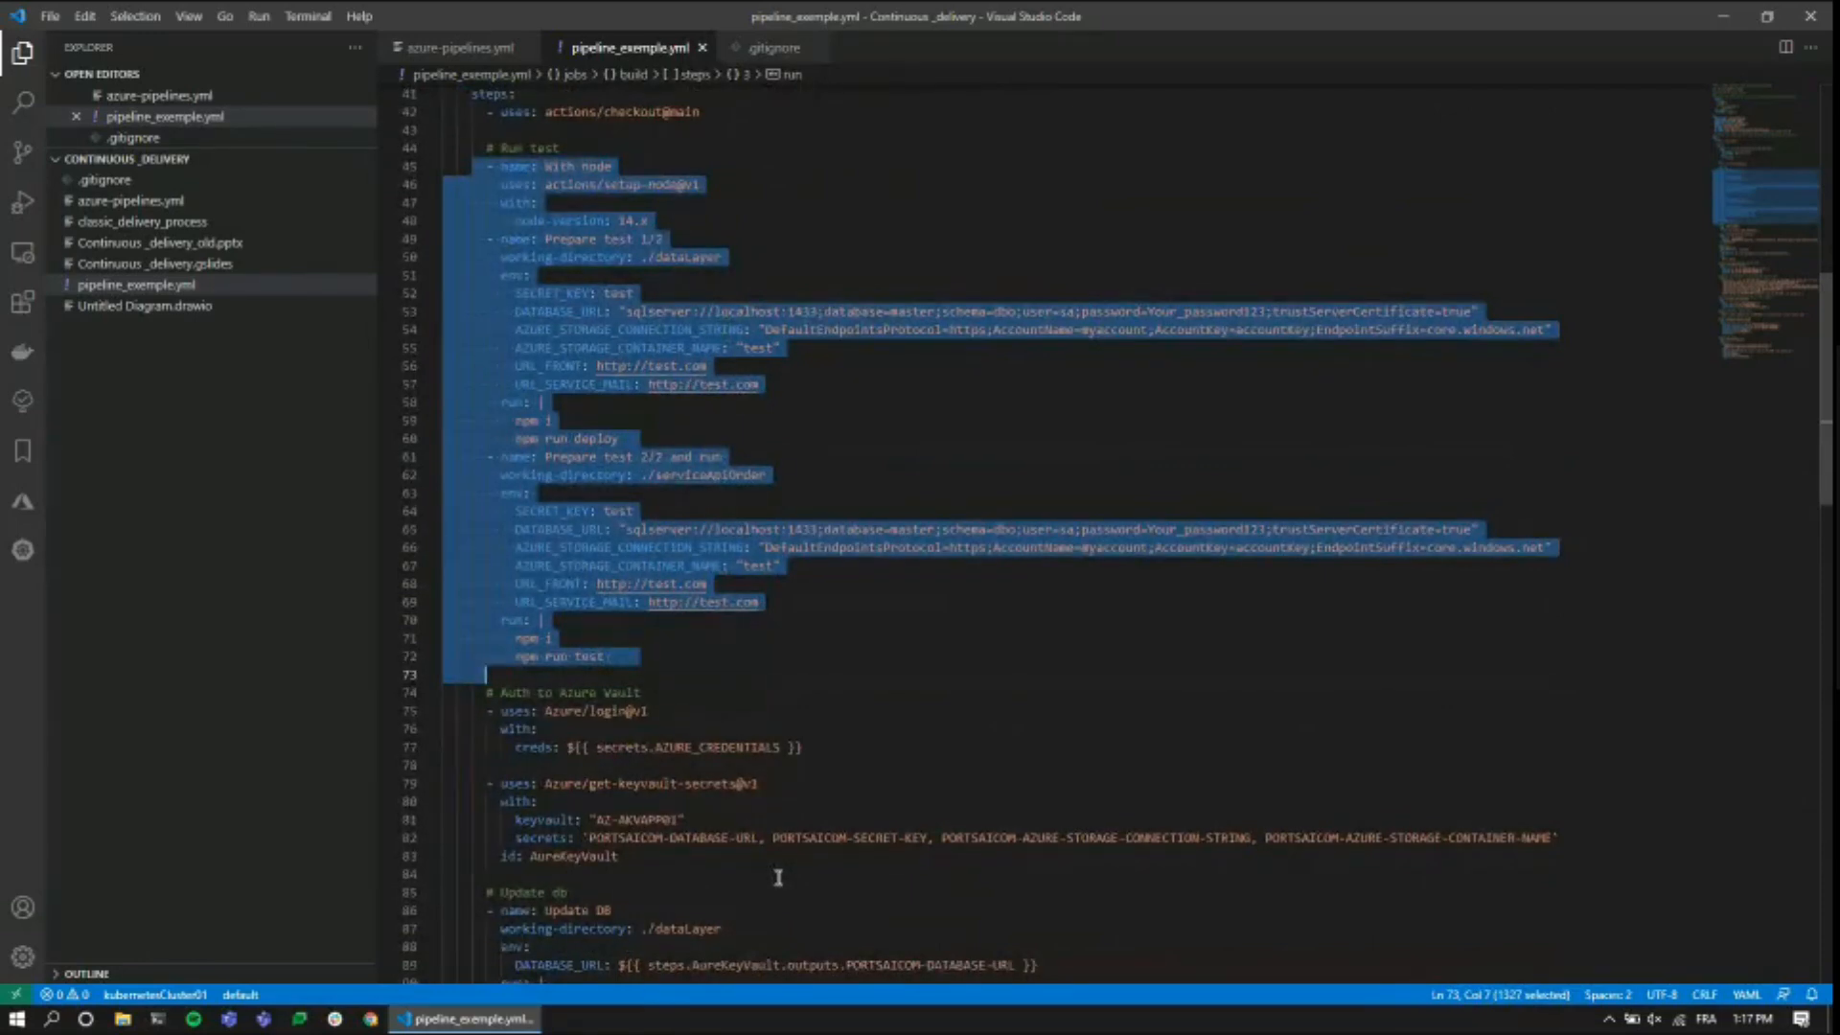
{"action": "scroll", "coordinate": [778, 878], "scroll_direction": "down", "scroll_amount": 7}
{"action": "left_click_drag", "start_coordinate": [483, 306], "coordinate": [685, 486]}
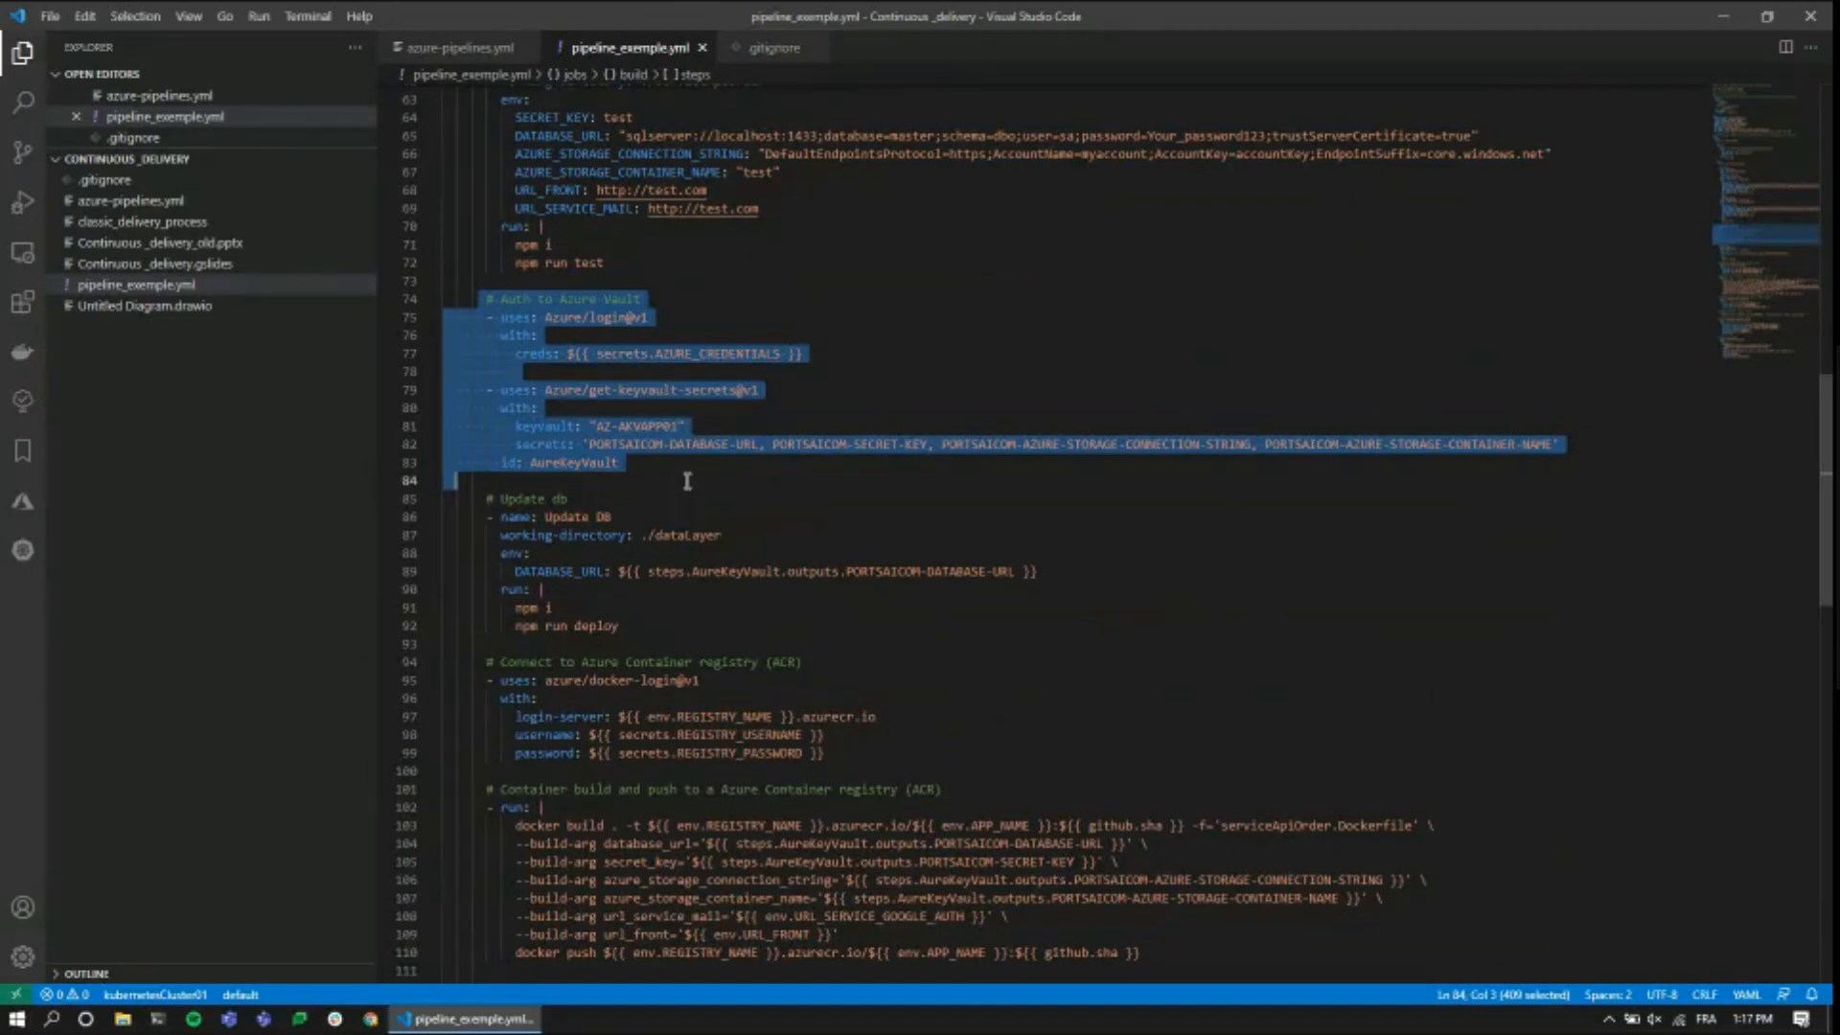
- Review the Update db step and the Azure Container Registry login, build and push steps, highlighting each block
{"action": "scroll", "coordinate": [687, 480], "scroll_direction": "down", "scroll_amount": 2}
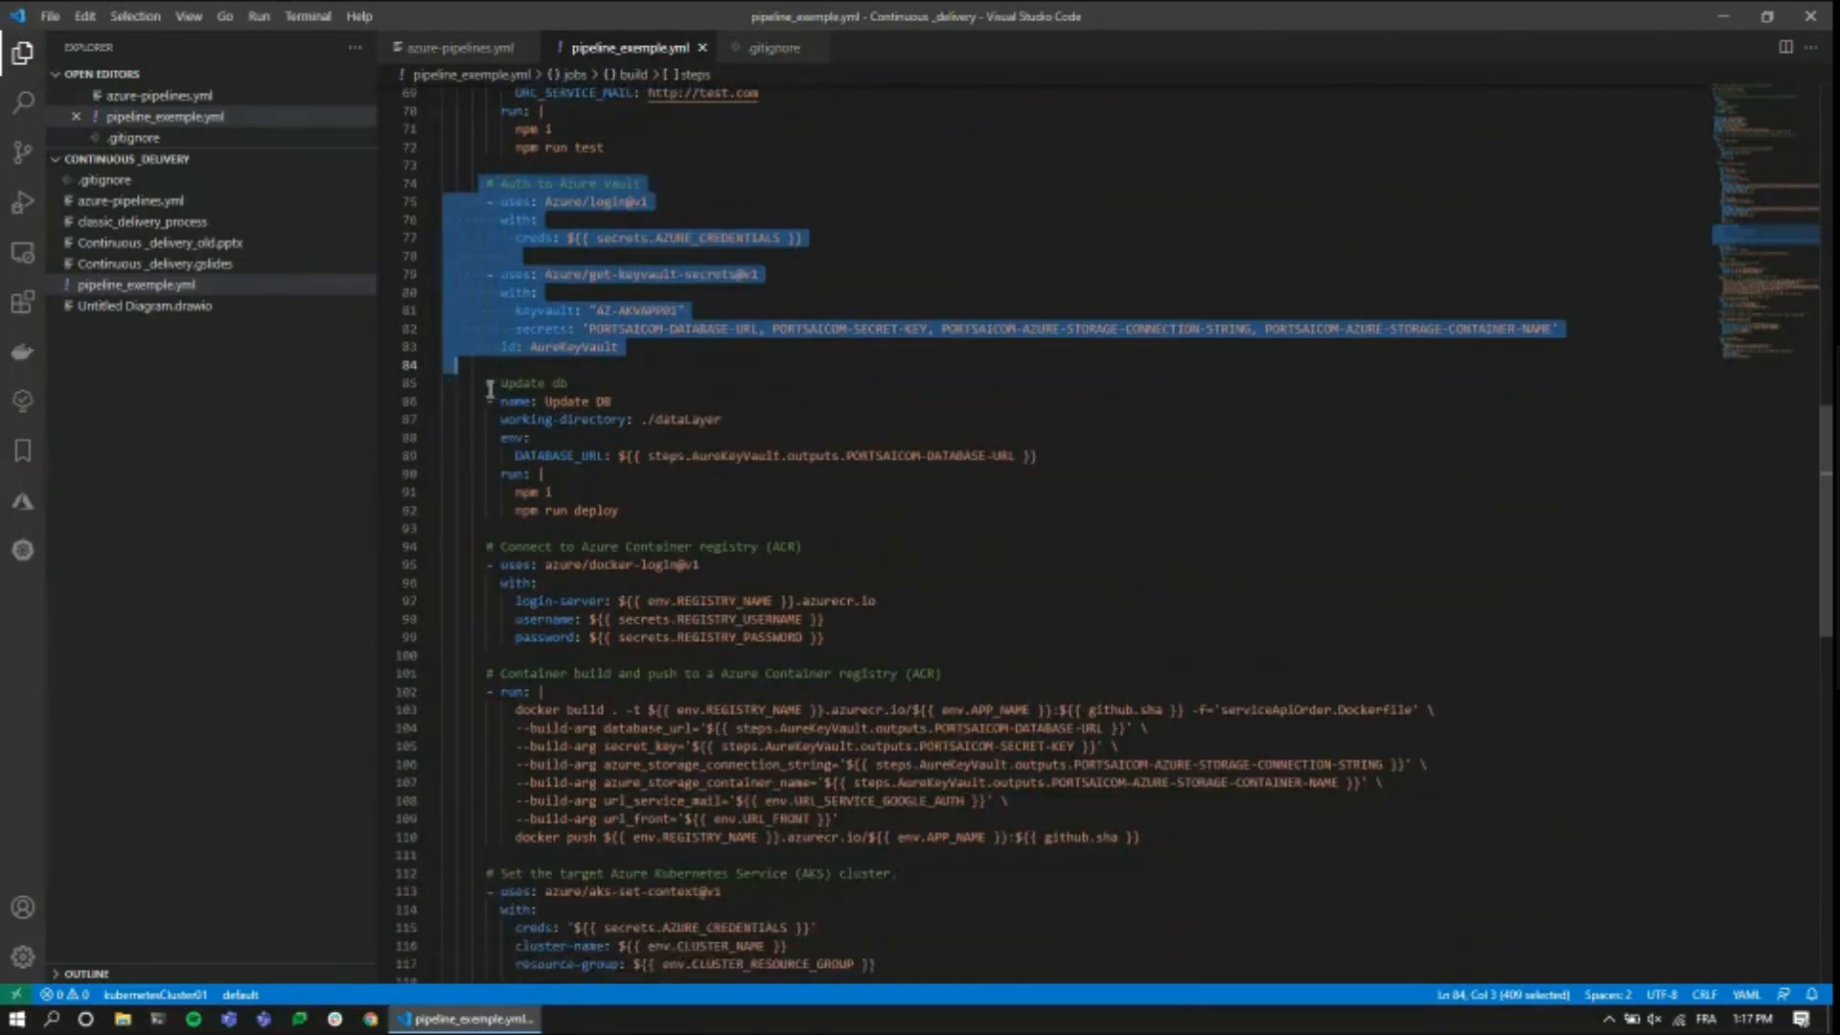
{"action": "left_click_drag", "start_coordinate": [487, 388], "coordinate": [716, 518]}
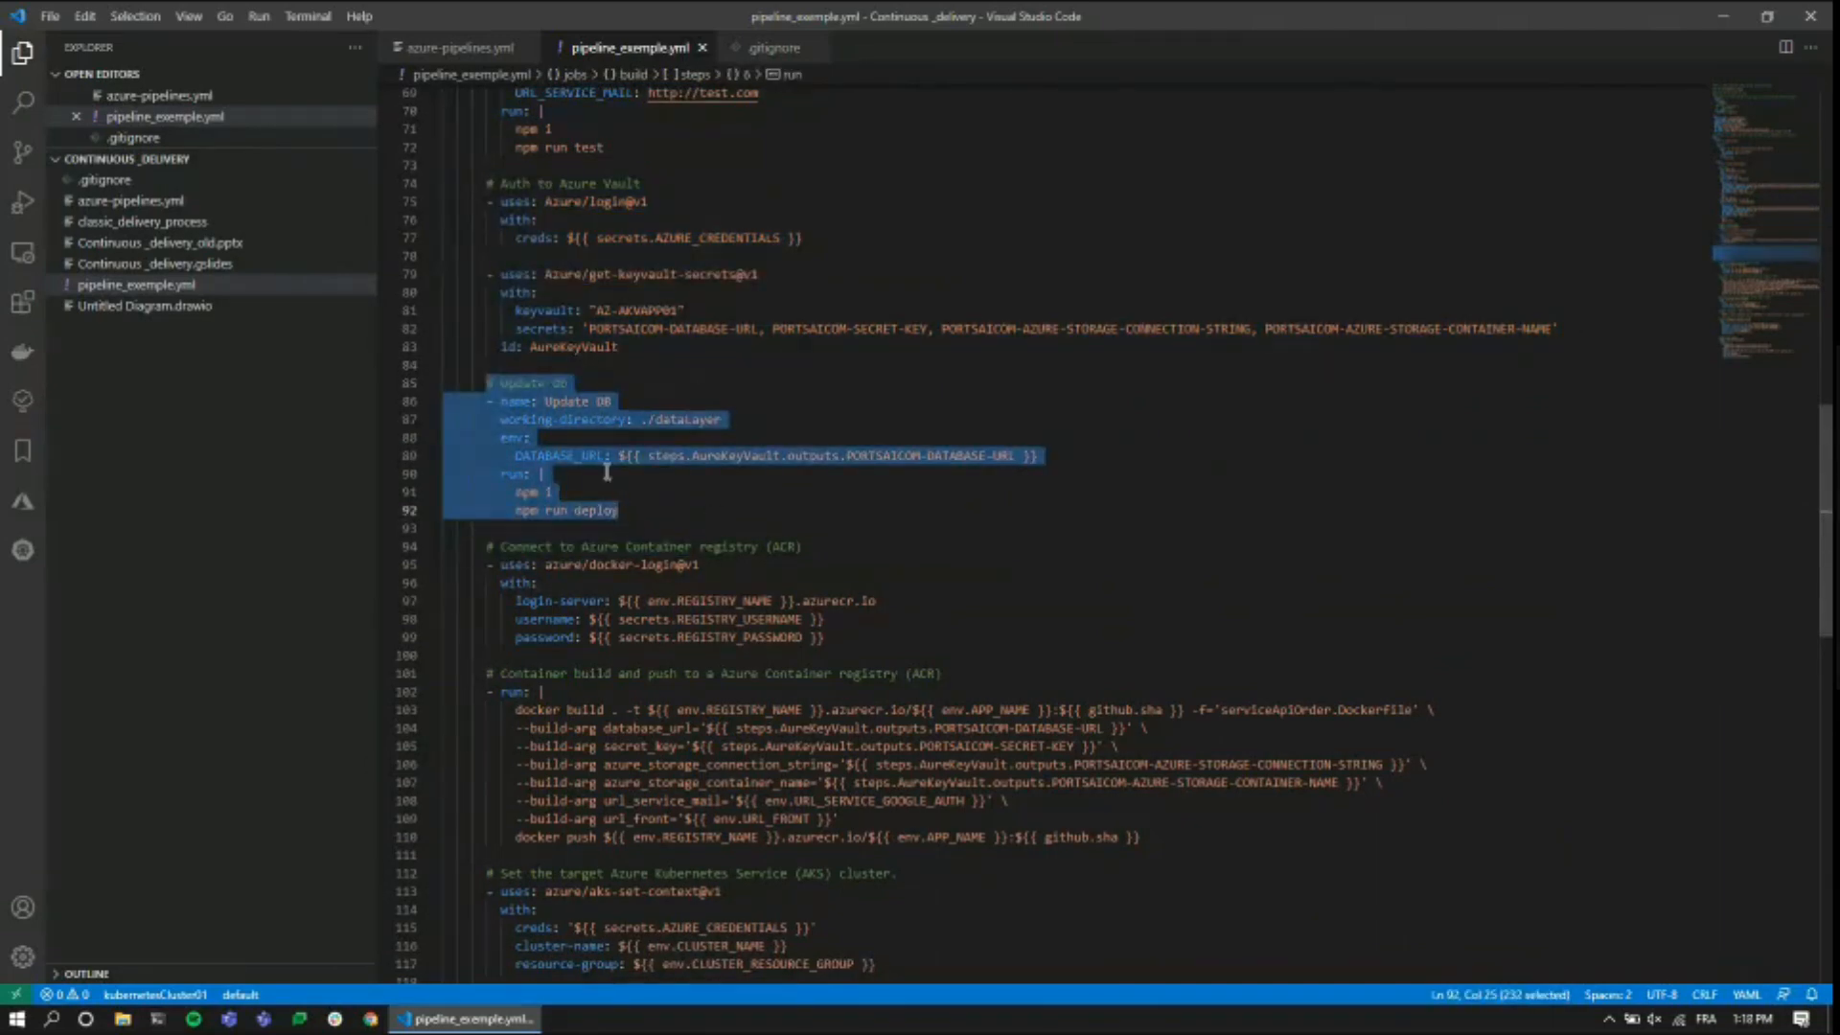
{"action": "scroll", "coordinate": [635, 484], "scroll_direction": "down", "scroll_amount": 3}
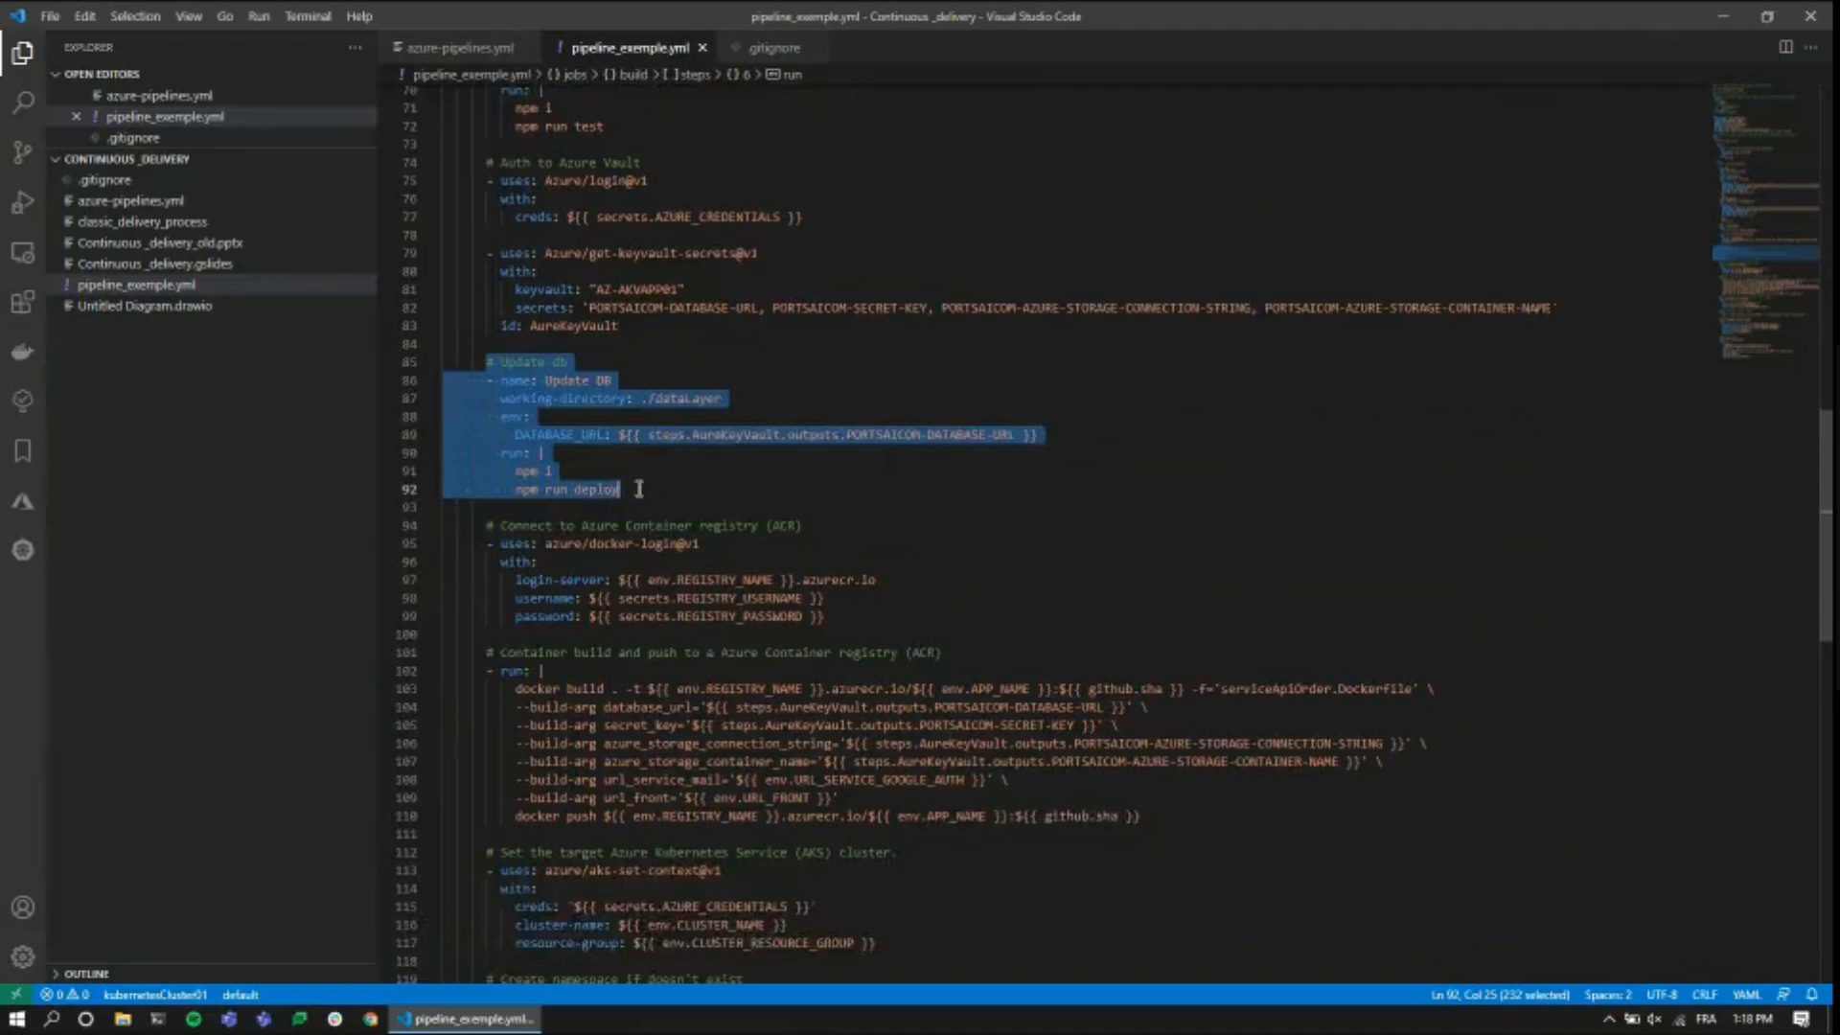
{"action": "left_click_drag", "start_coordinate": [474, 414], "coordinate": [993, 720]}
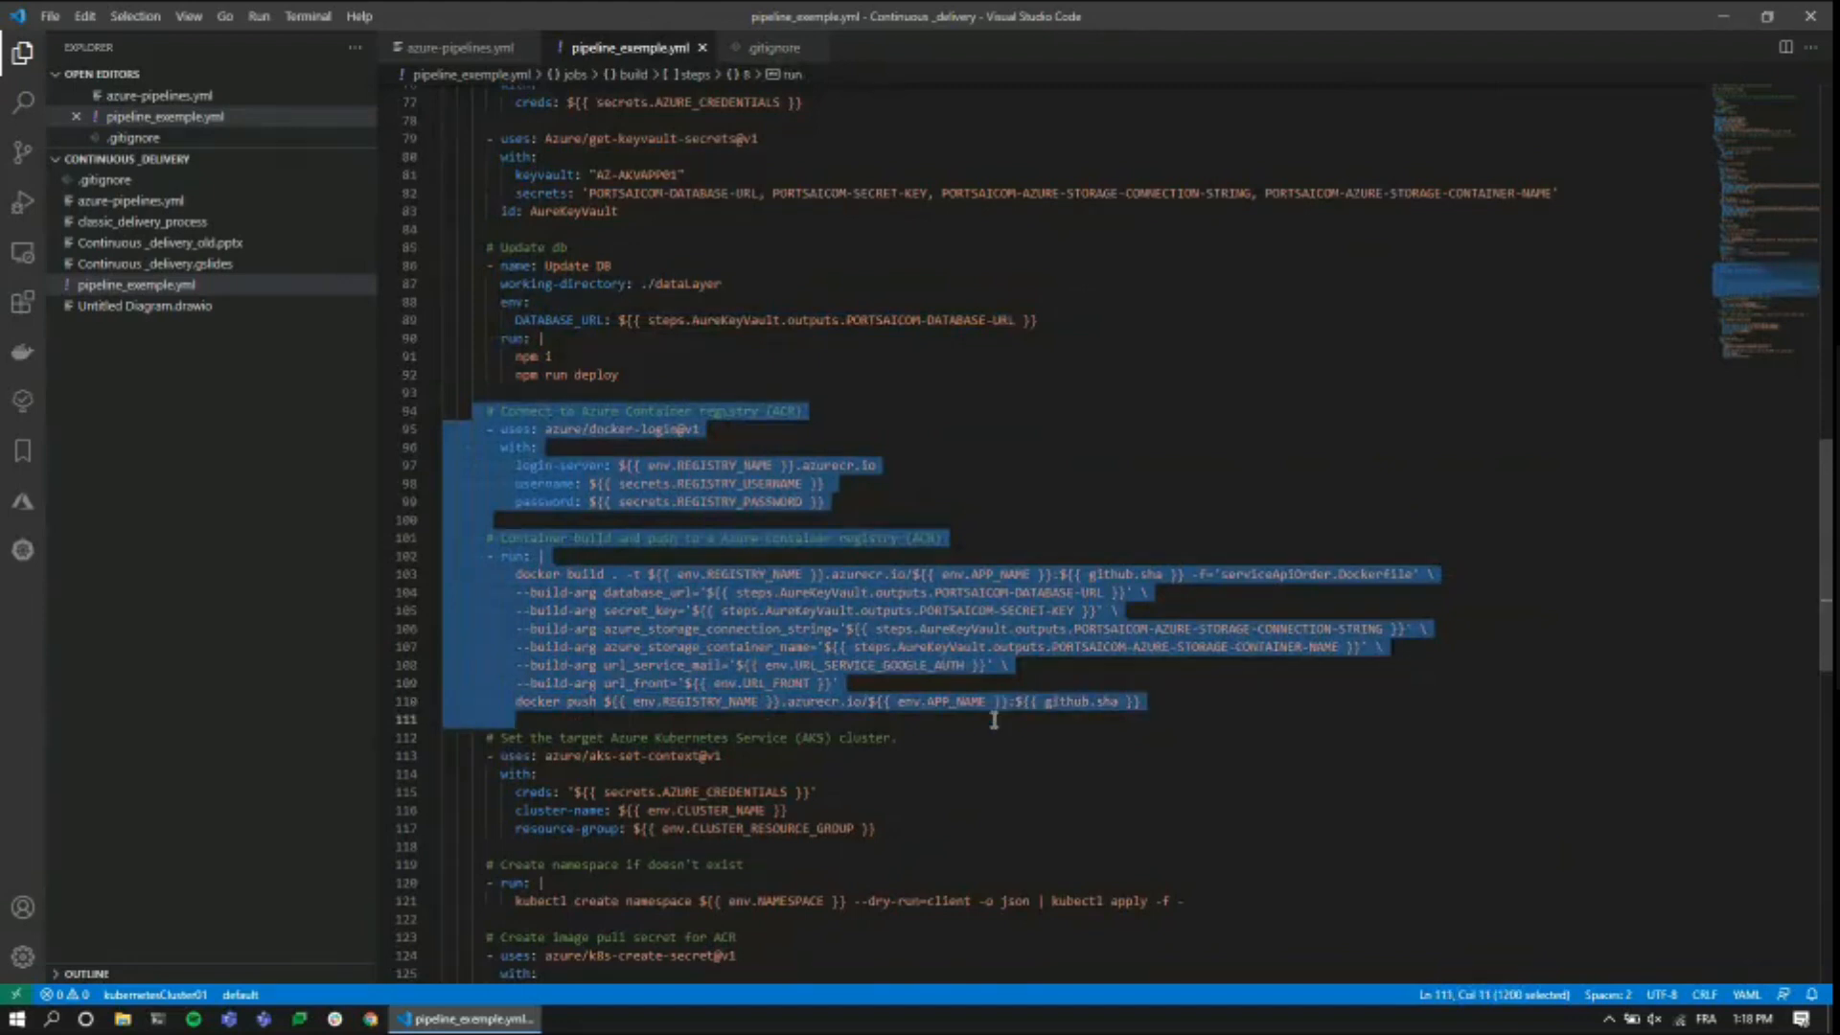
- Highlight the AKS steps from setting the target cluster to deploying the app, and return to the start of the file
{"action": "scroll", "coordinate": [994, 720], "scroll_direction": "down", "scroll_amount": 8}
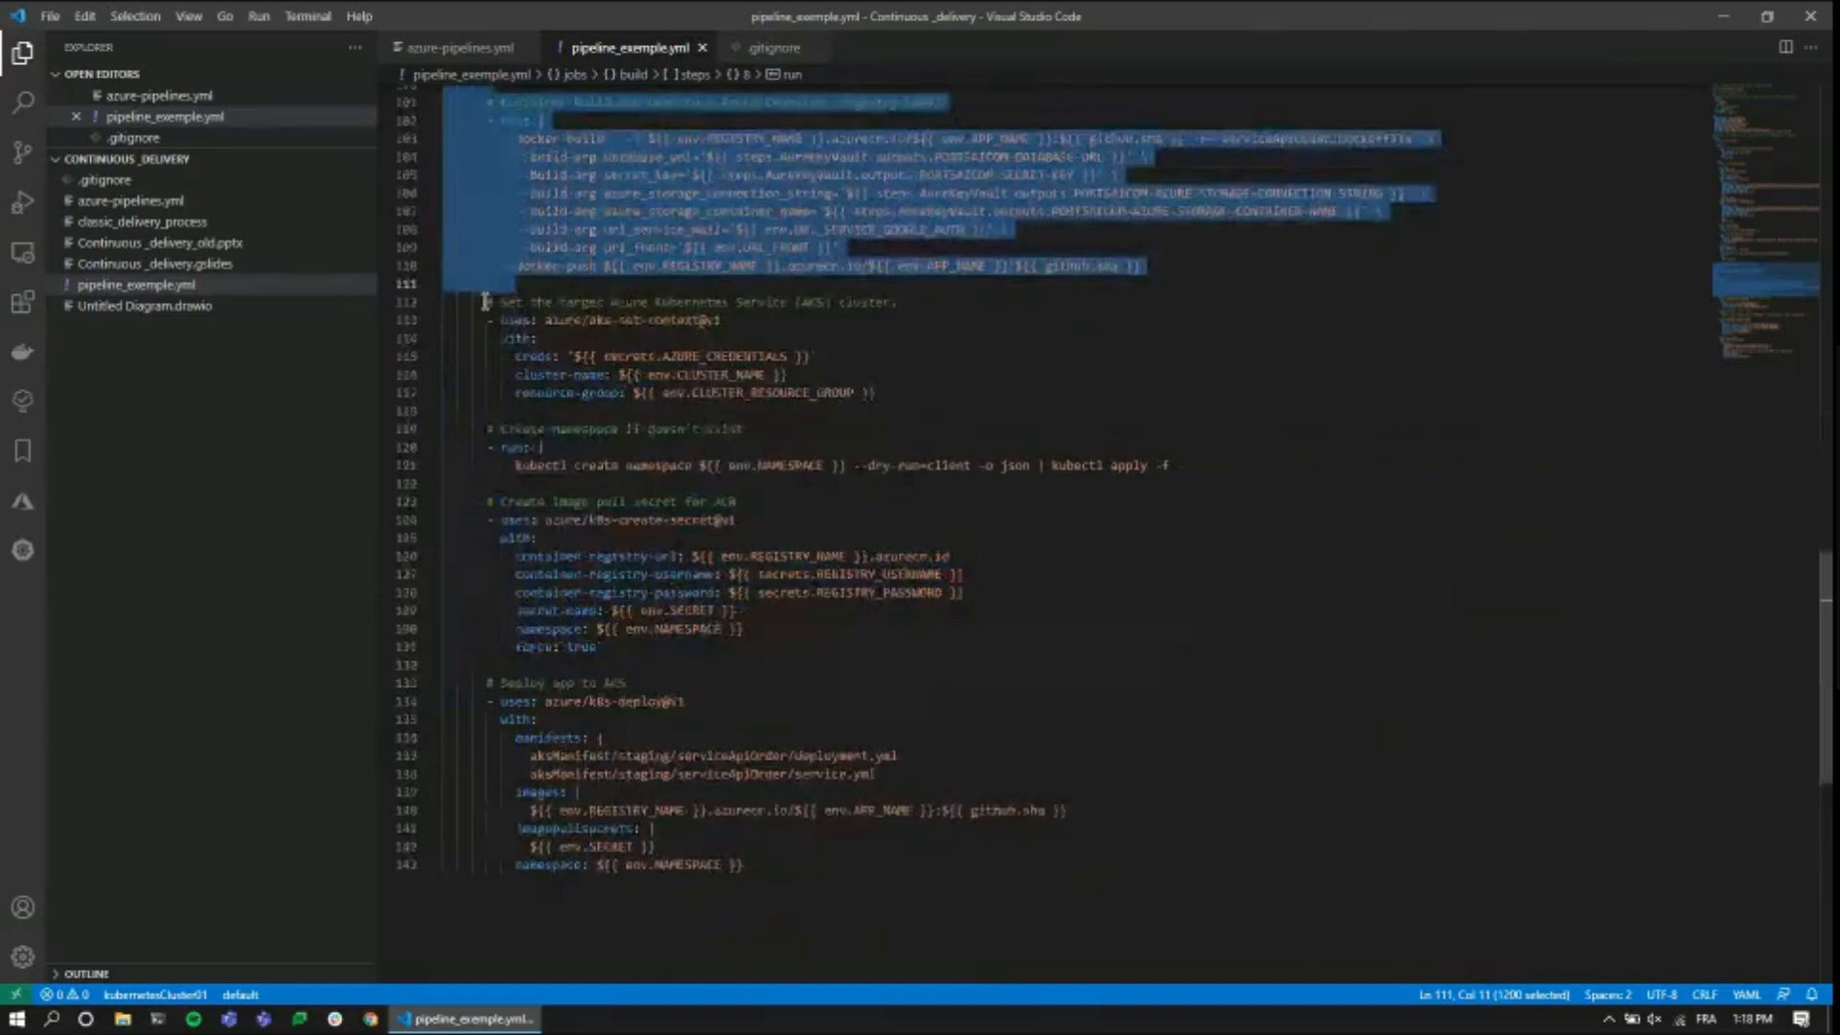
{"action": "left_click_drag", "start_coordinate": [547, 328], "coordinate": [476, 300]}
{"action": "left_click", "coordinate": [476, 301]}
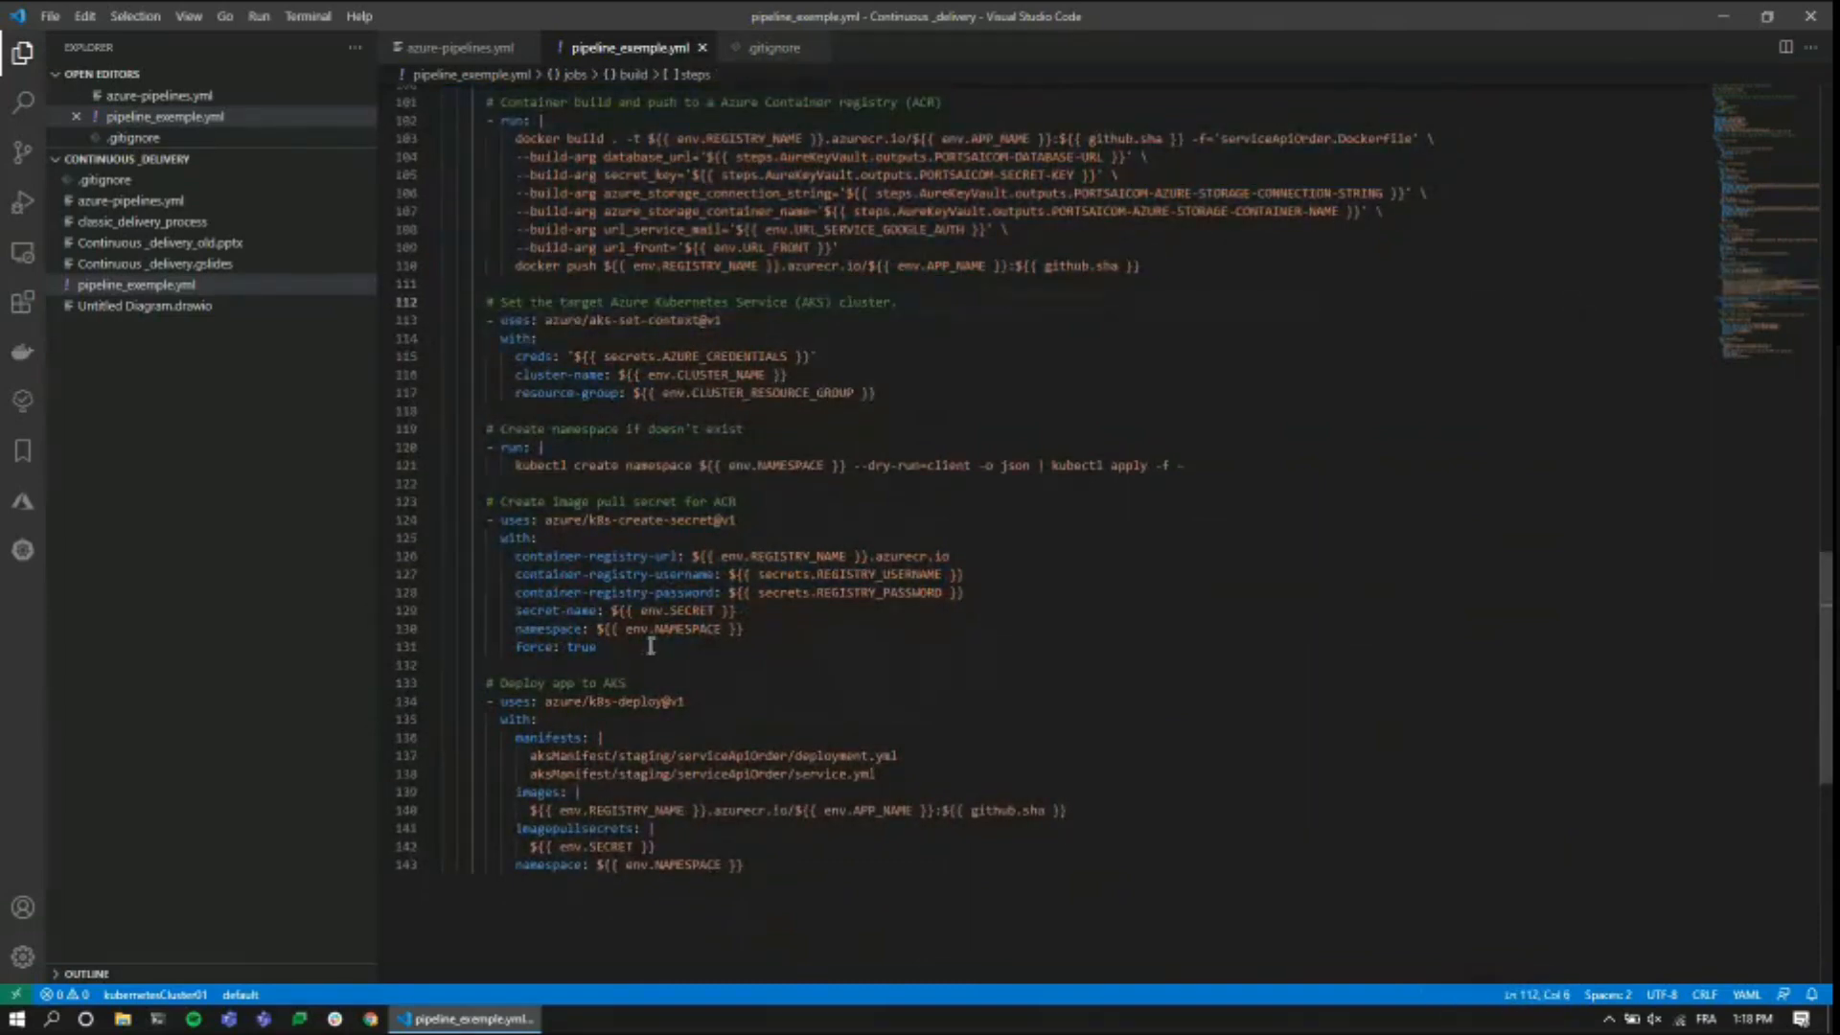
{"action": "left_click_drag", "start_coordinate": [764, 868], "coordinate": [446, 305]}
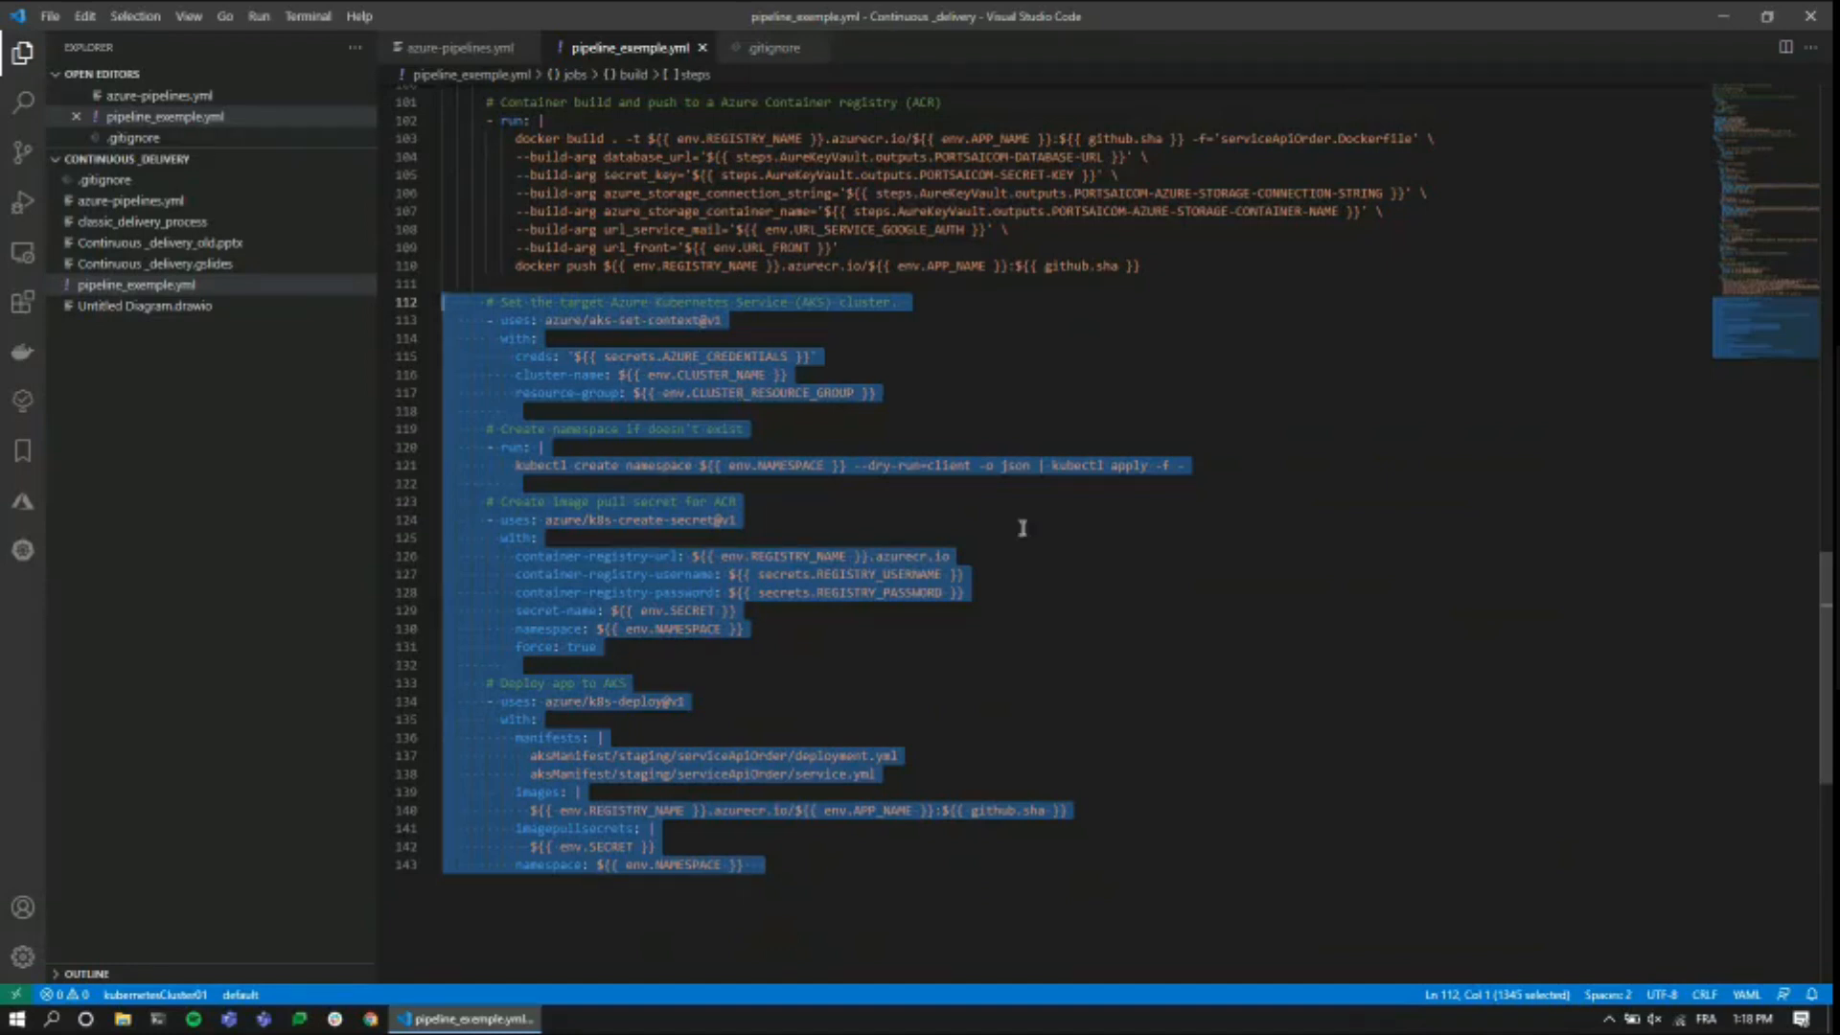
{"action": "scroll", "coordinate": [1032, 542], "scroll_direction": "up", "scroll_amount": 2}
{"action": "scroll", "coordinate": [1032, 543], "scroll_direction": "up", "scroll_amount": 20}
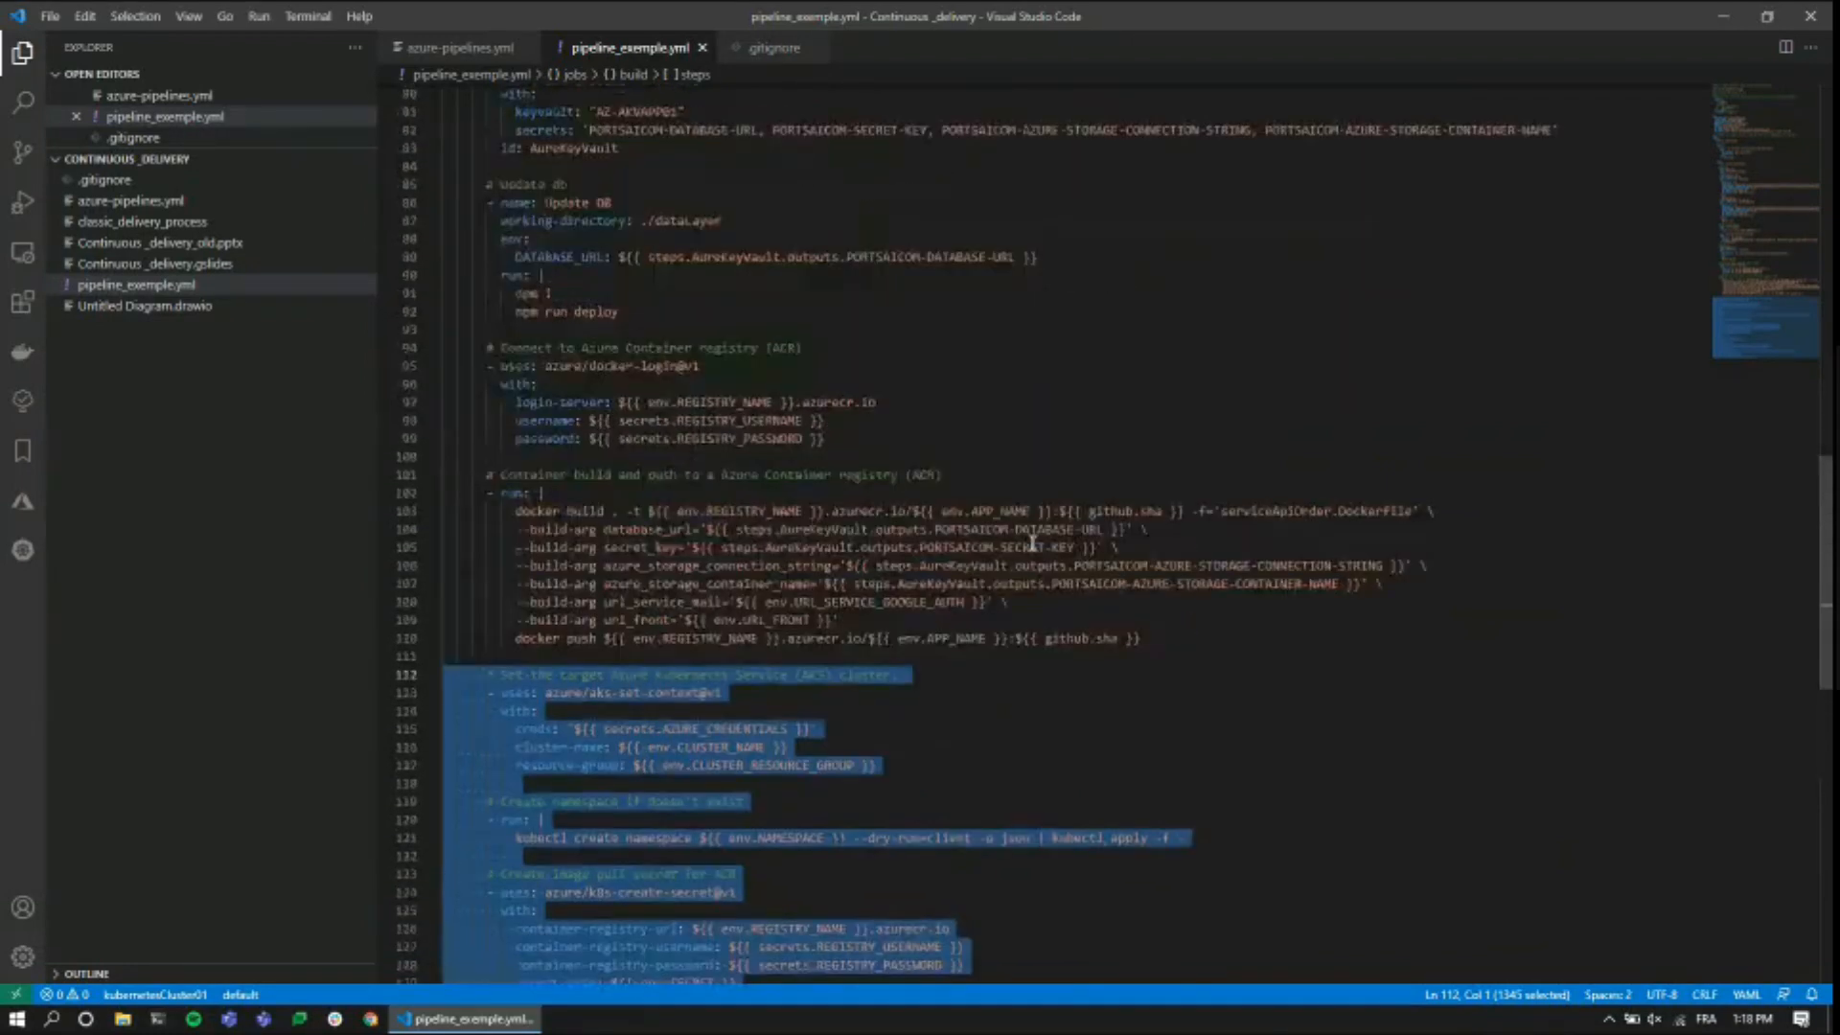
{"action": "scroll", "coordinate": [1032, 542], "scroll_direction": "up", "scroll_amount": 4}
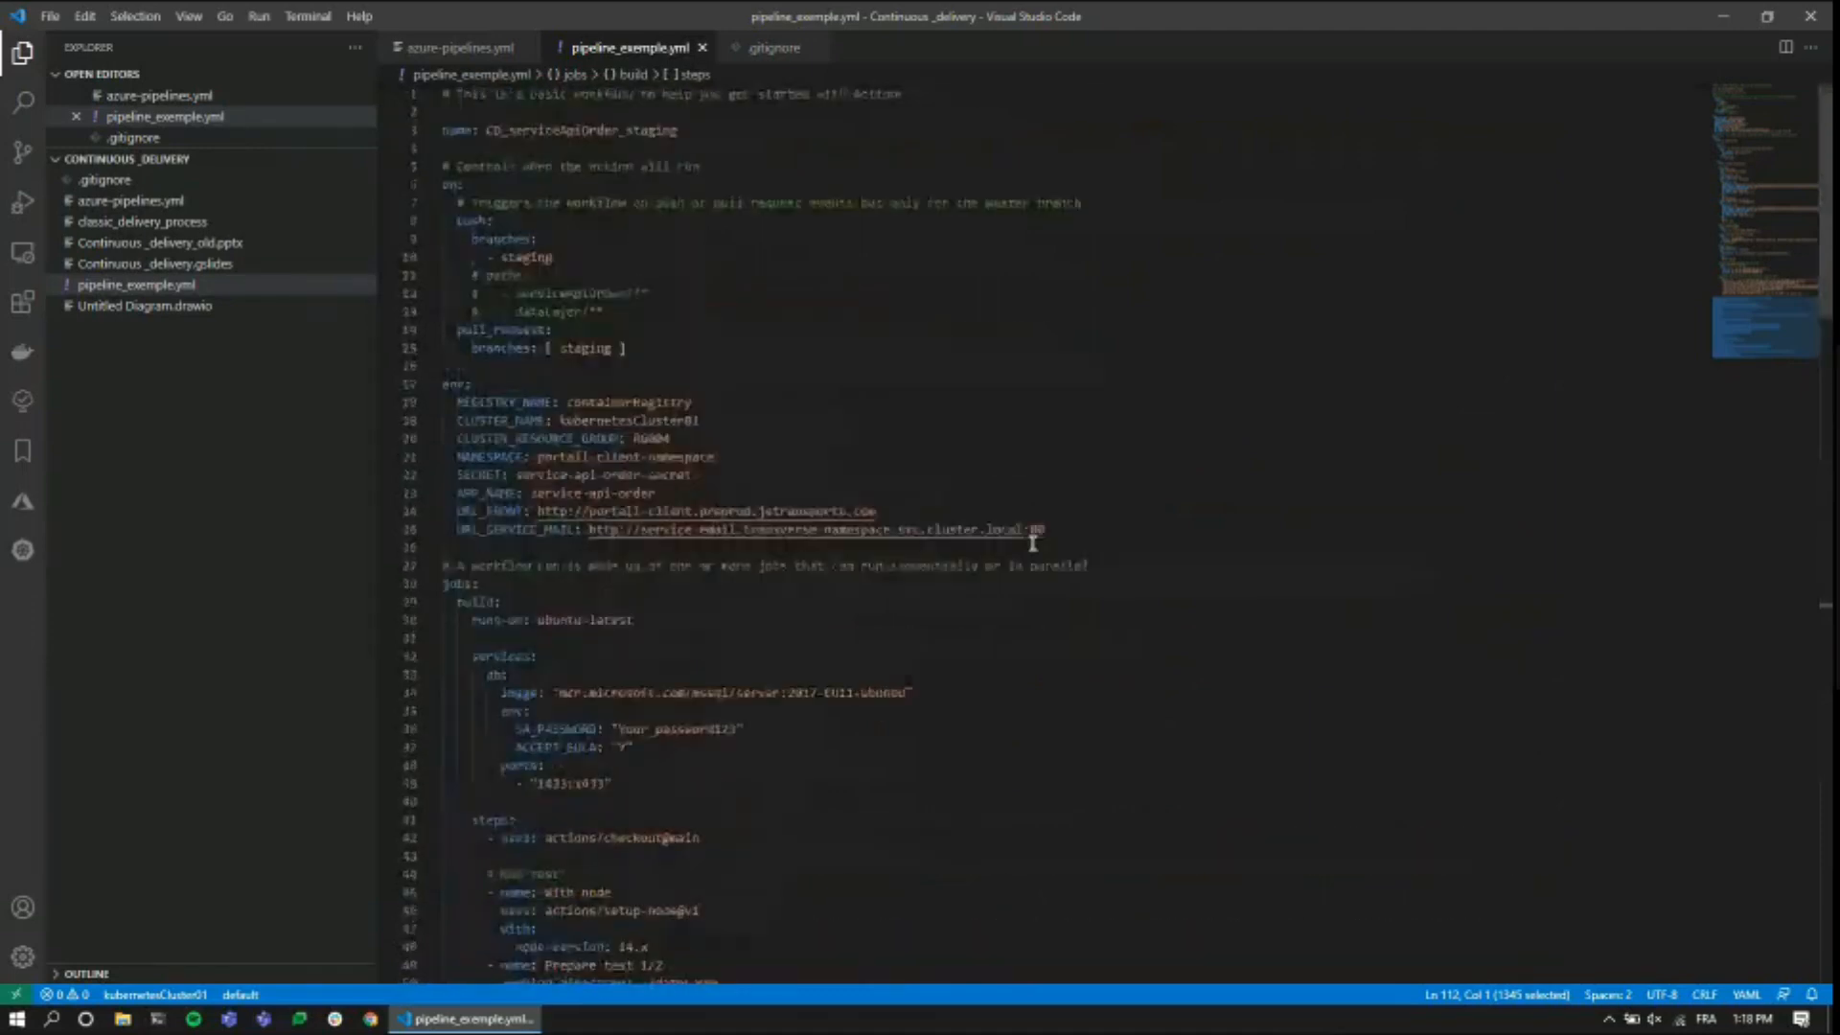
{"action": "scroll", "coordinate": [1032, 543], "scroll_direction": "down", "scroll_amount": 5}
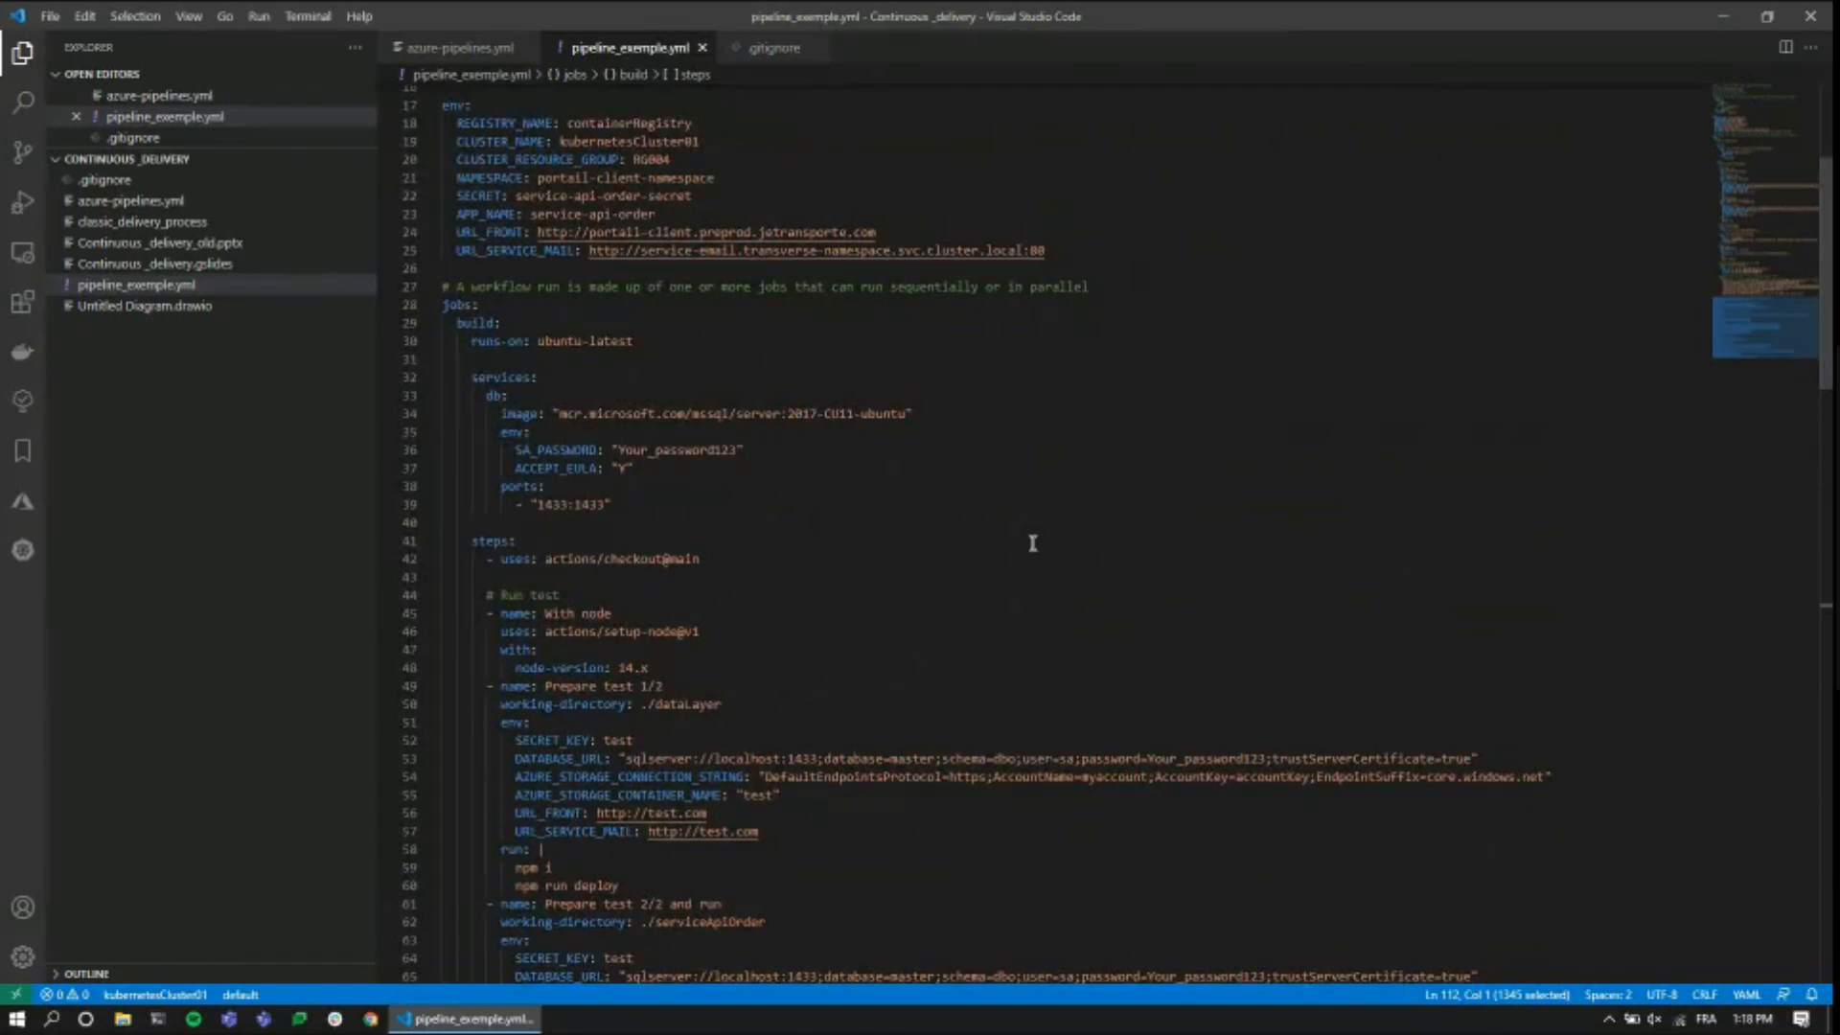
{"action": "scroll", "coordinate": [1032, 542], "scroll_direction": "down", "scroll_amount": 4}
{"action": "scroll", "coordinate": [1032, 543], "scroll_direction": "up", "scroll_amount": 8}
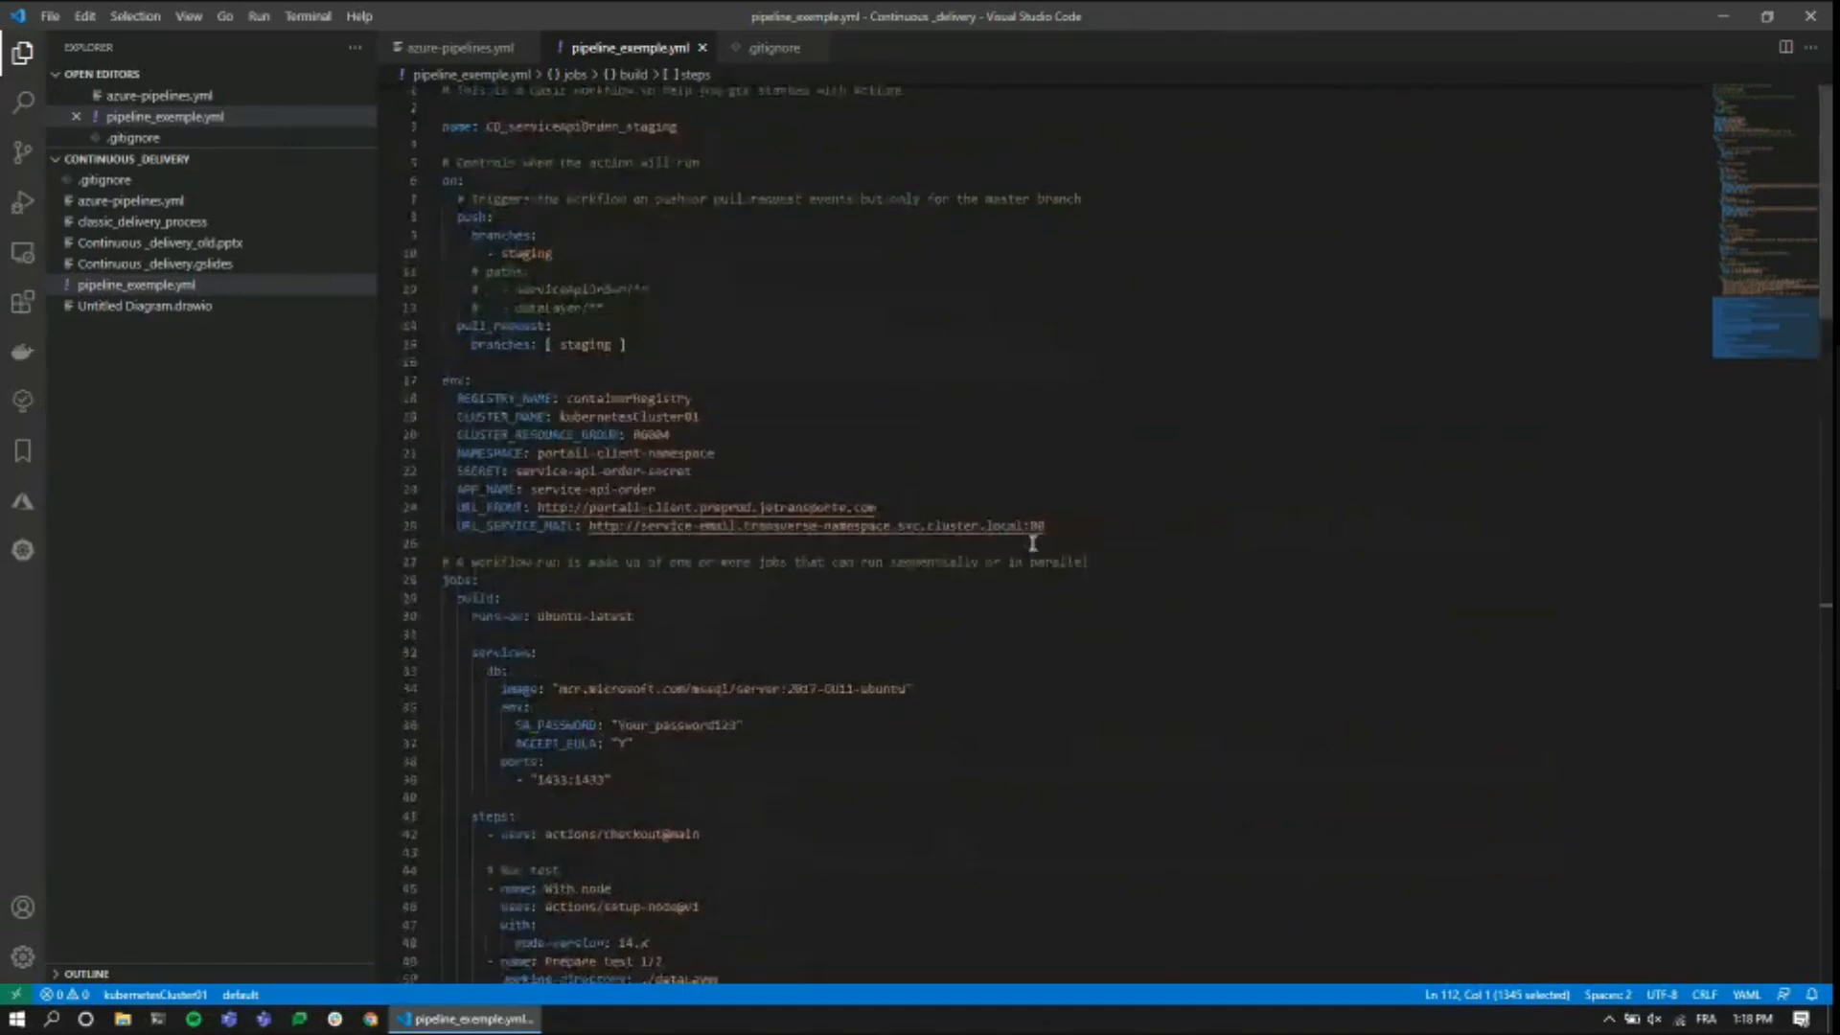
{"action": "scroll", "coordinate": [1032, 543], "scroll_direction": "down", "scroll_amount": 20}
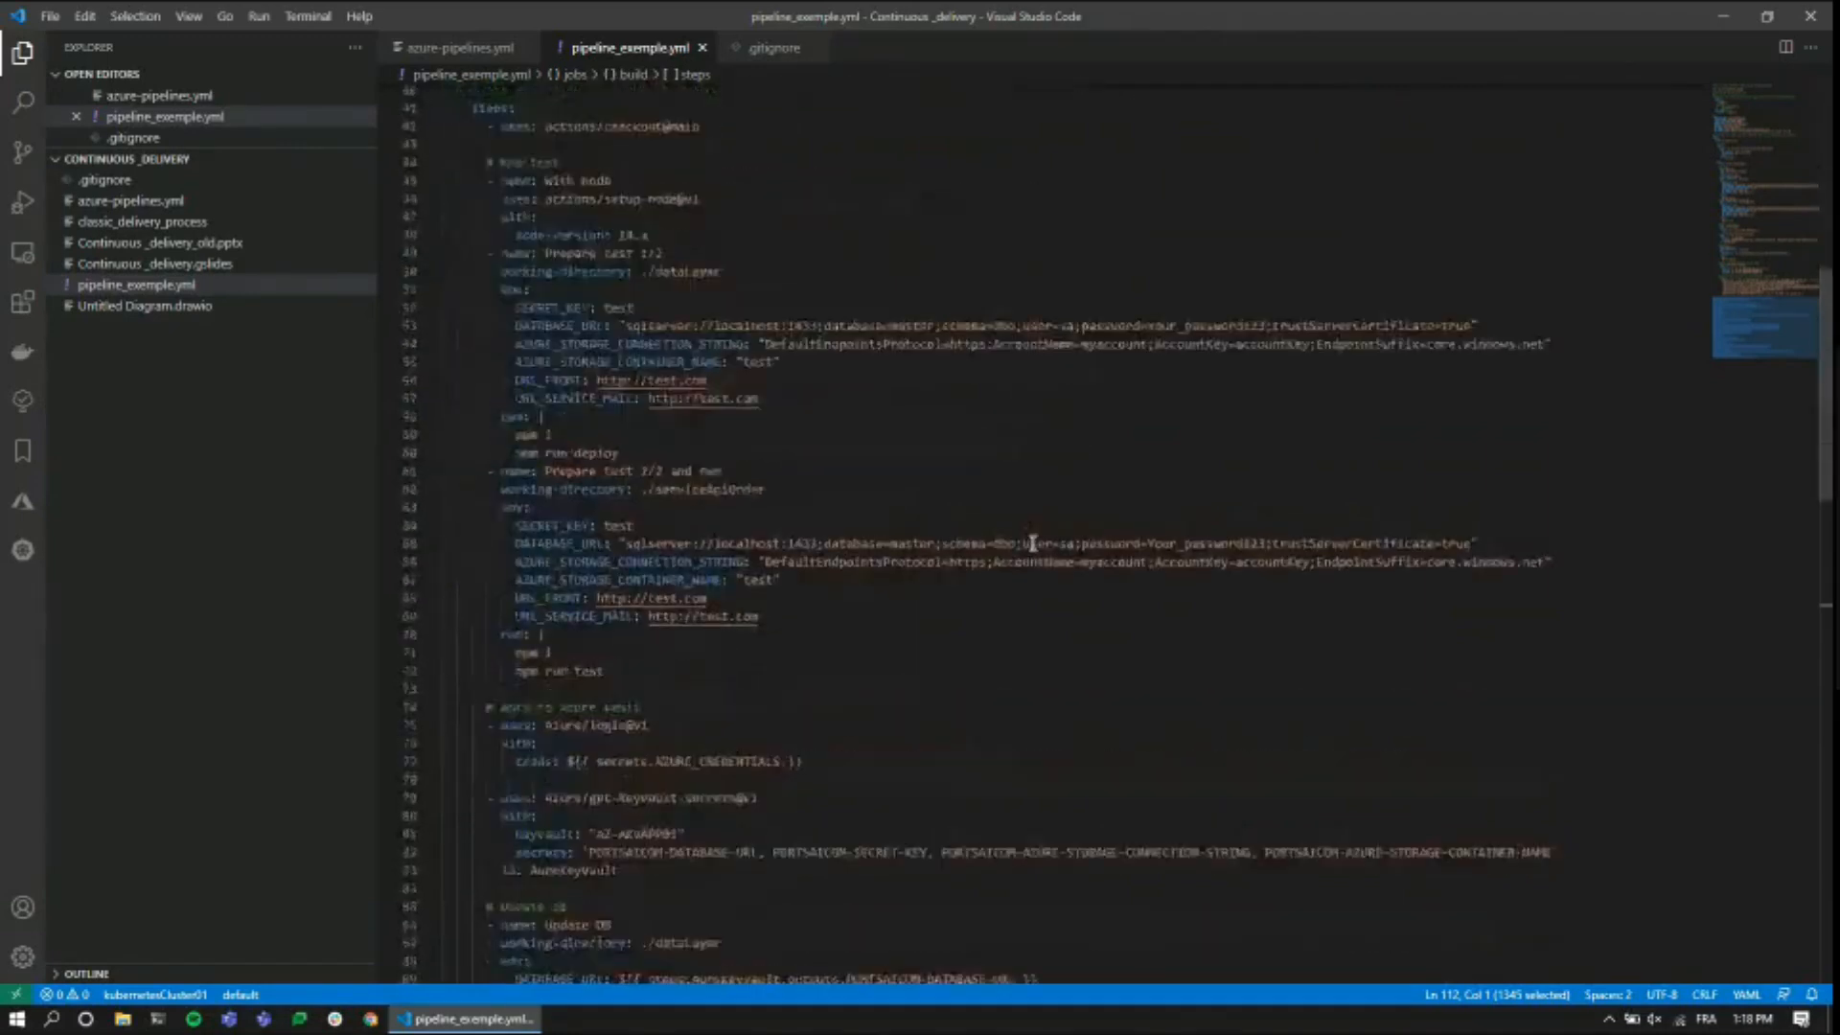
{"action": "scroll", "coordinate": [1032, 542], "scroll_direction": "up", "scroll_amount": 6}
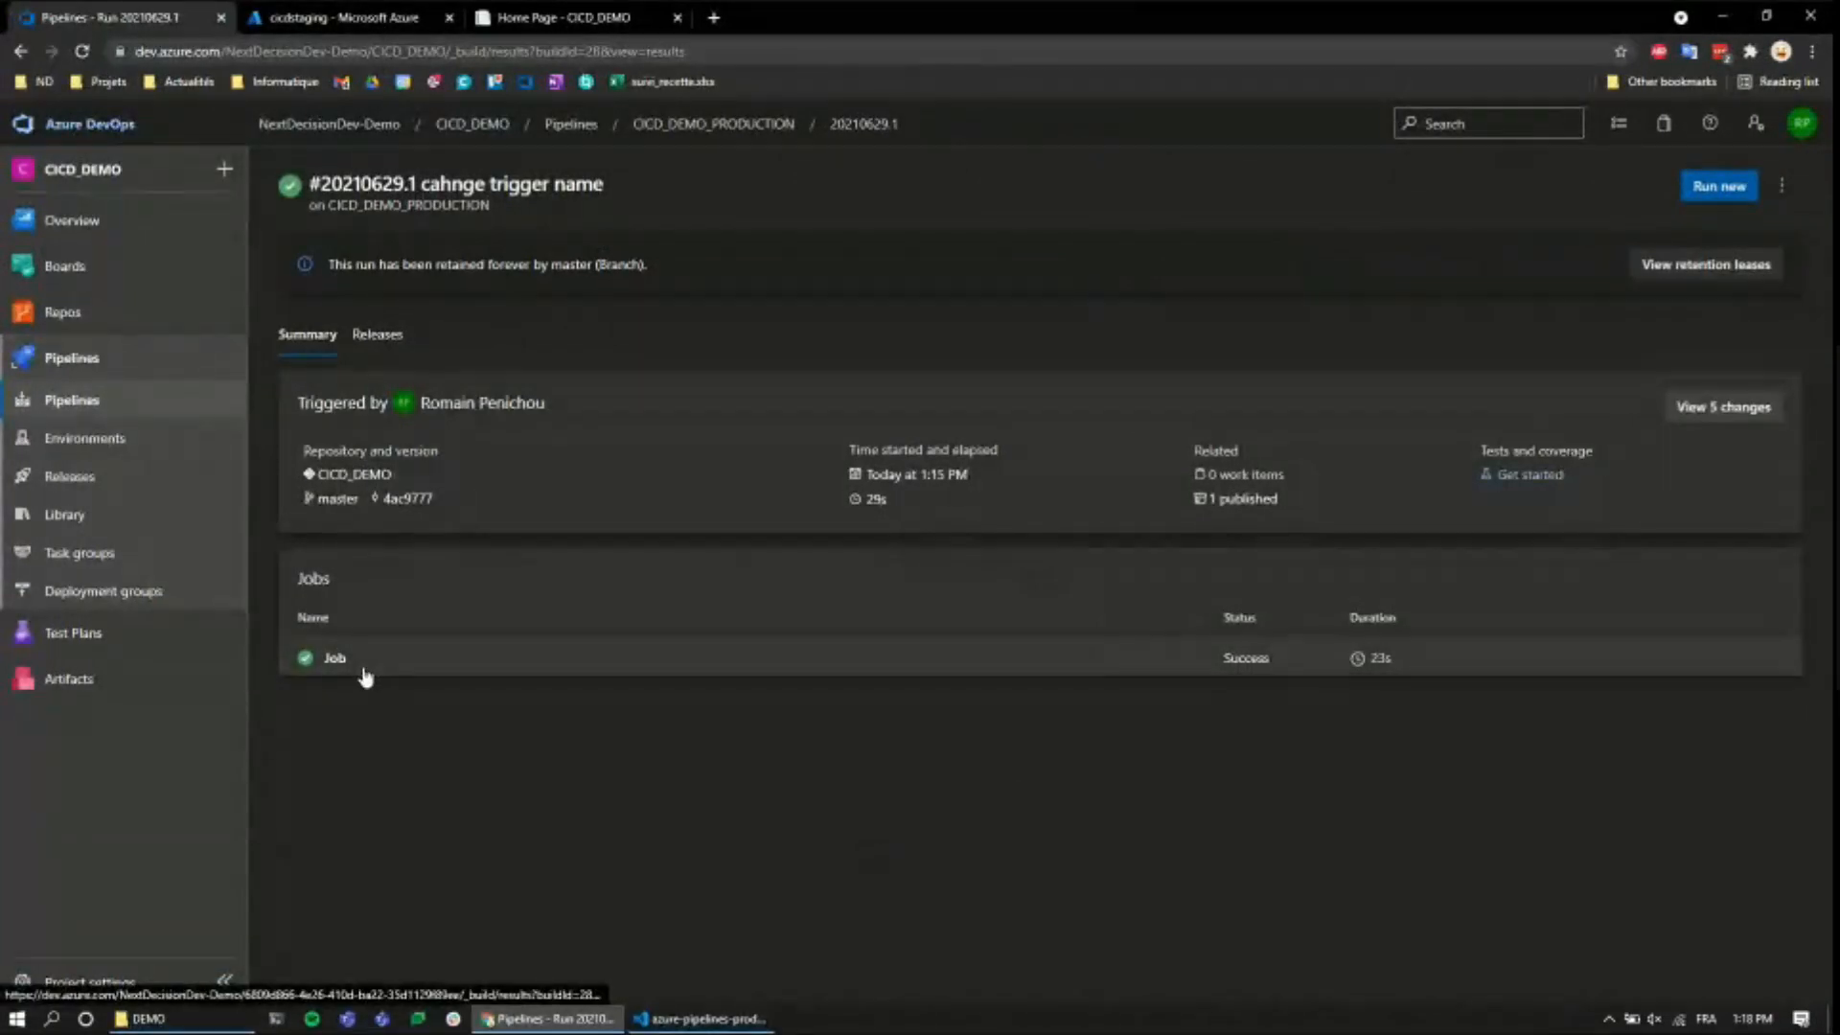
- Switch to Azure DevOps and open Release-1 of the release production pipeline to check the status of Stage 1
{"action": "left_click", "coordinate": [94, 477]}
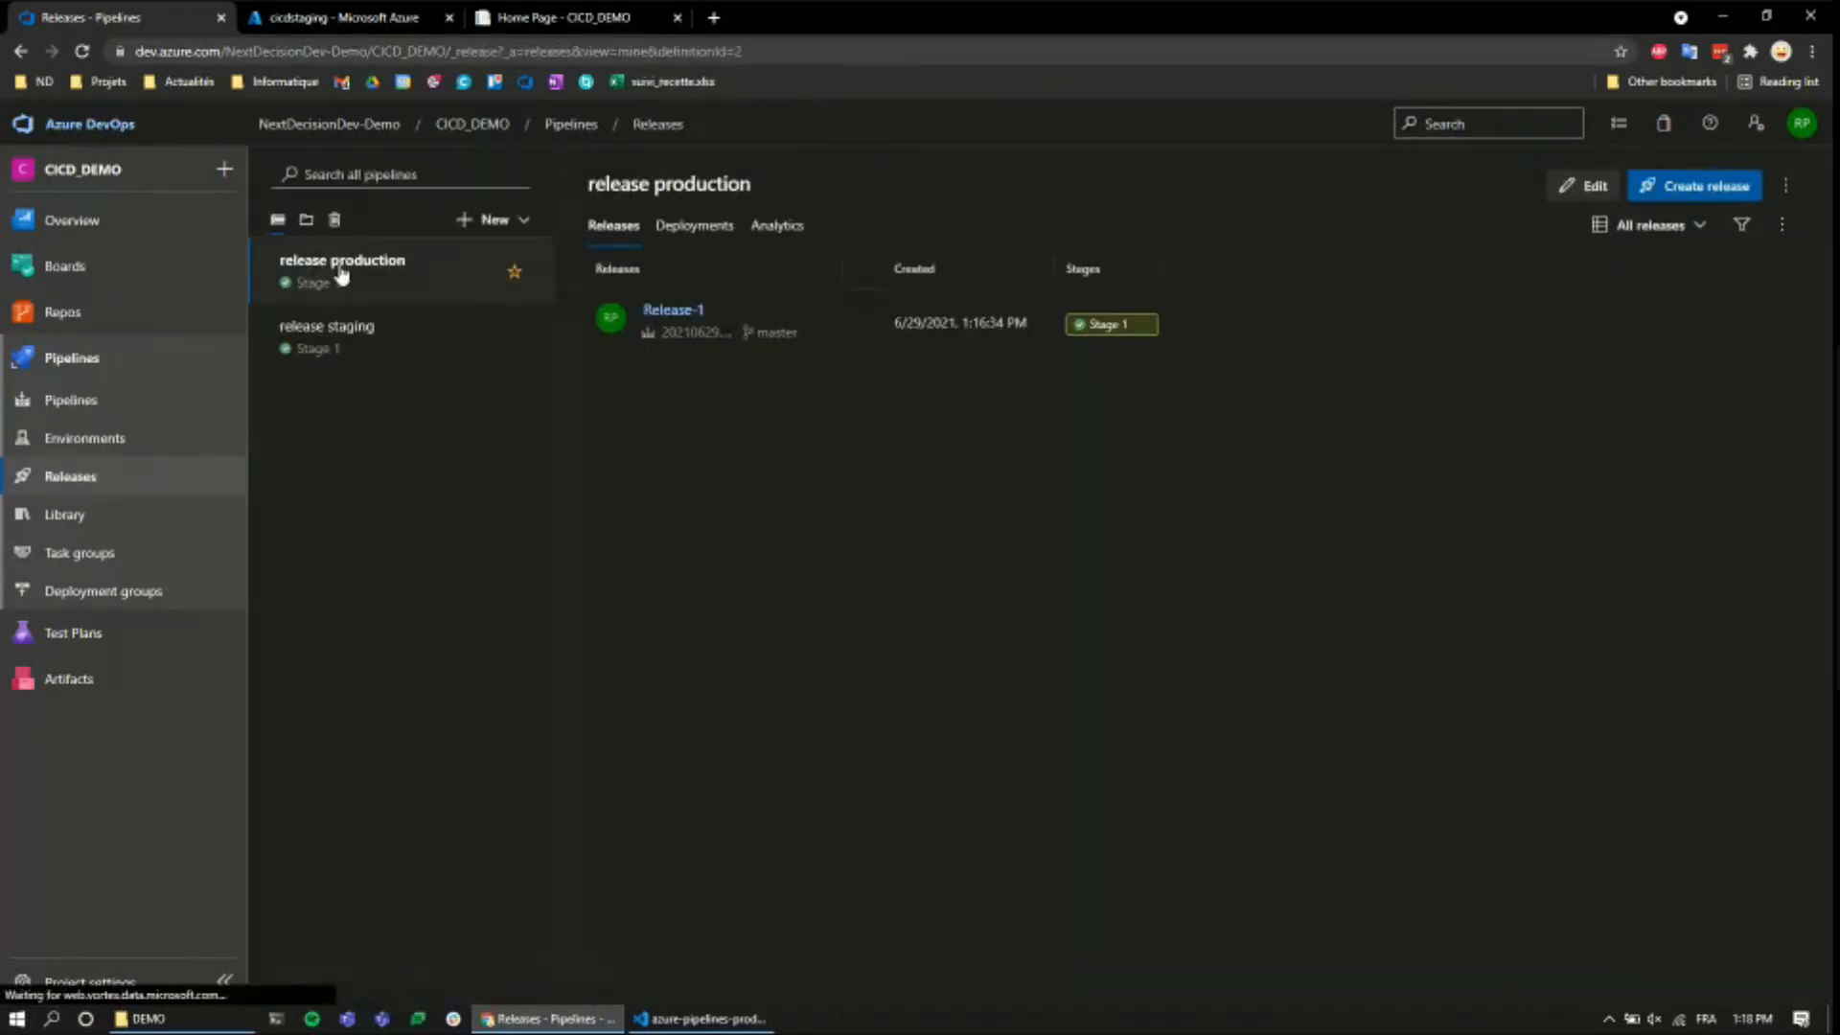
{"action": "left_click", "coordinate": [676, 310]}
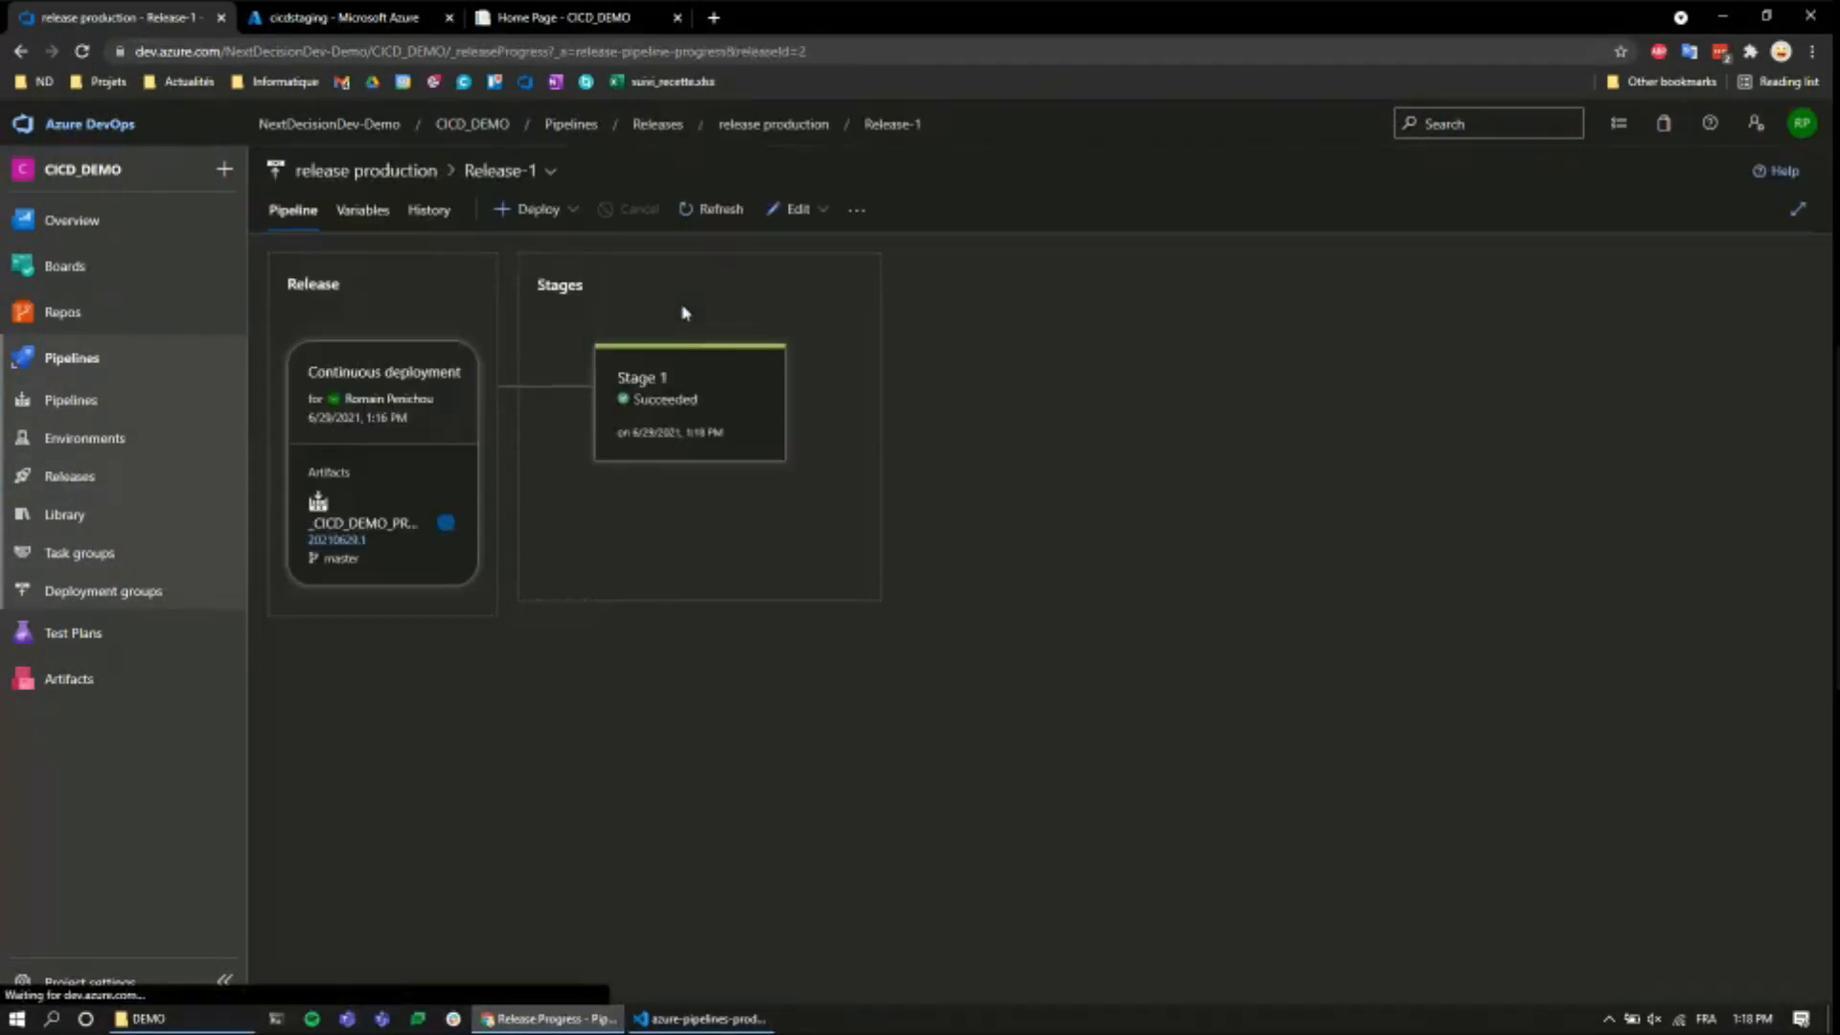
{"action": "mouse_move", "coordinate": [704, 401]}
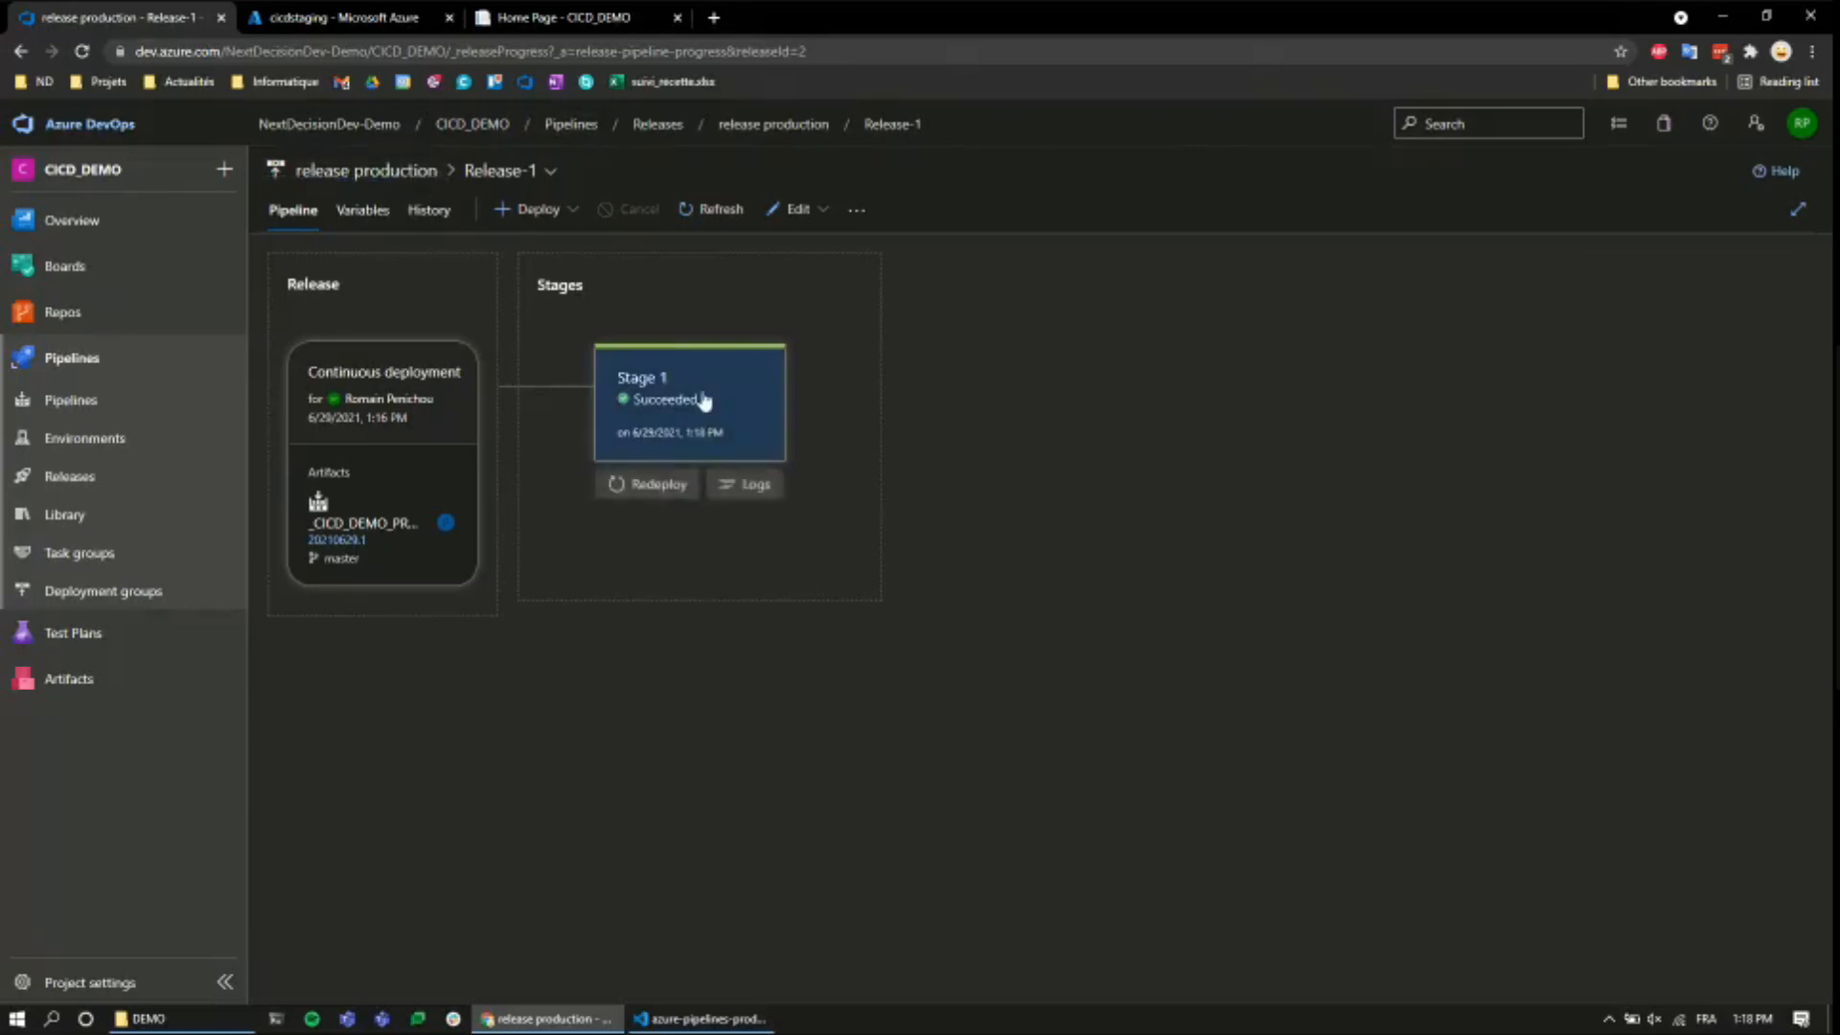
- Switch to the Azure portal and open the cicdproduction App Service from the CICD_DEMO resource group
{"action": "left_click", "coordinate": [340, 17]}
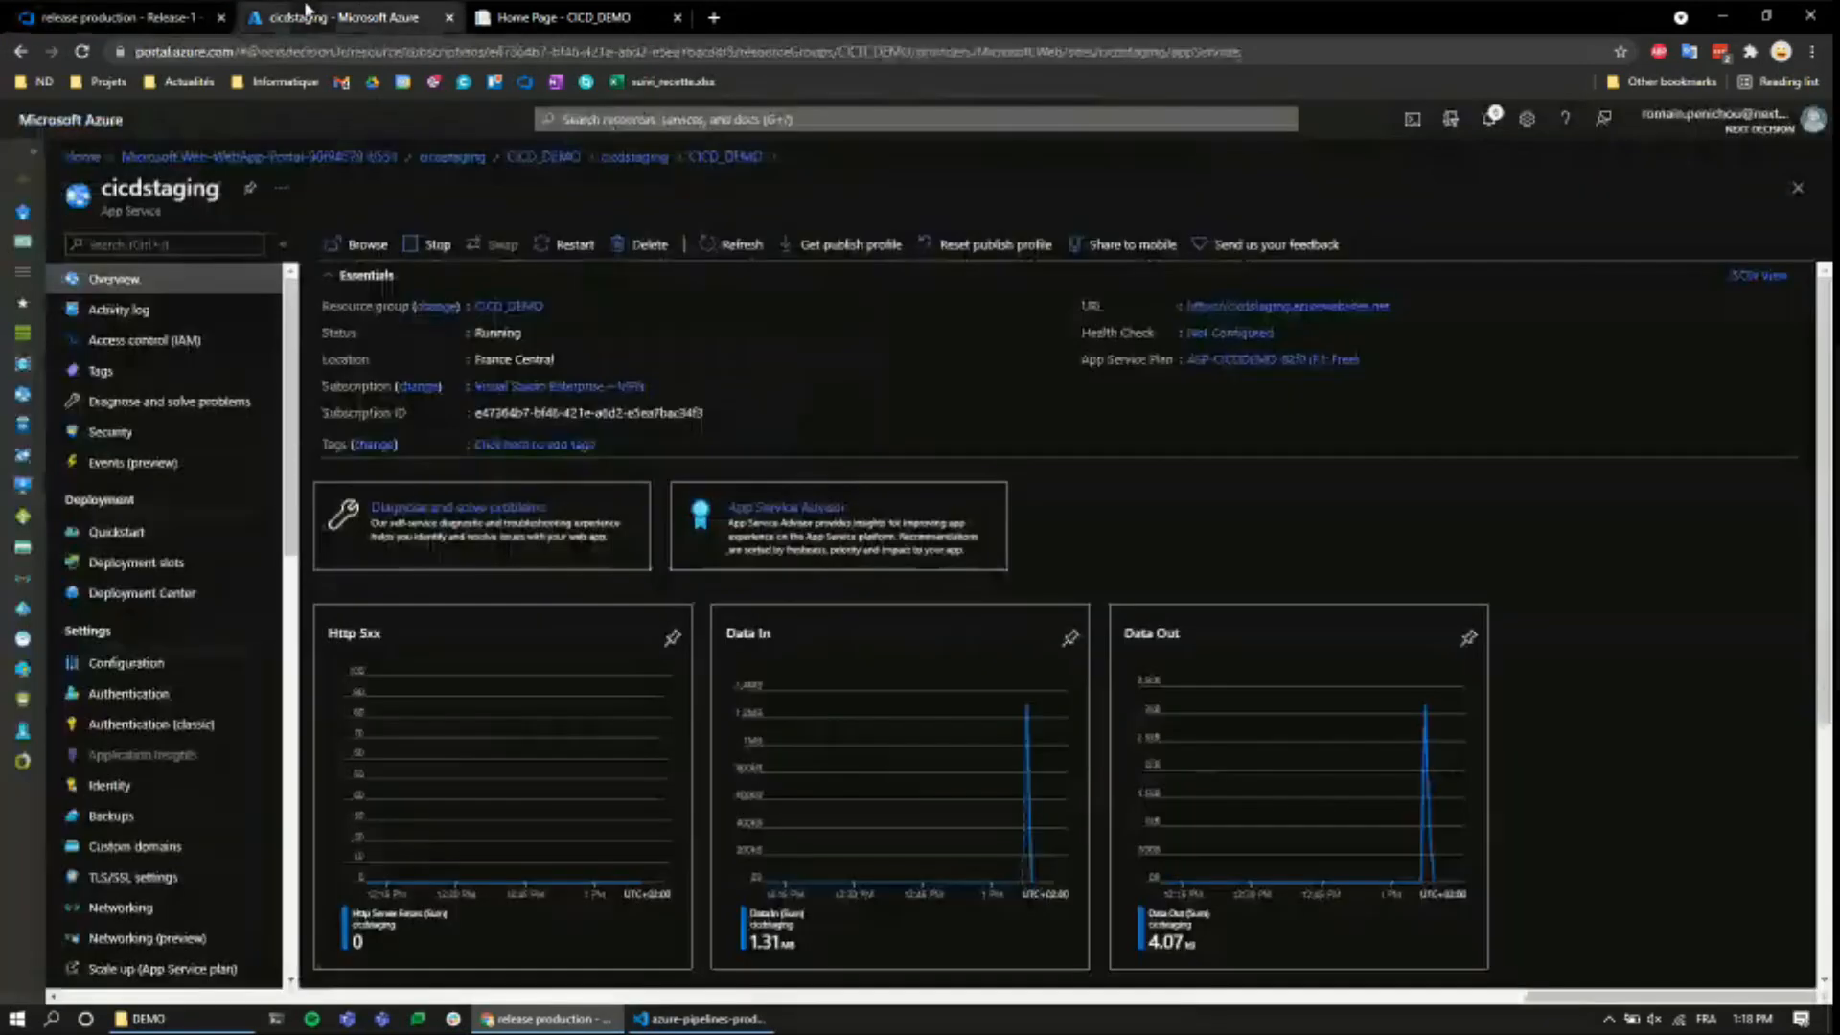
{"action": "left_click", "coordinate": [511, 306]}
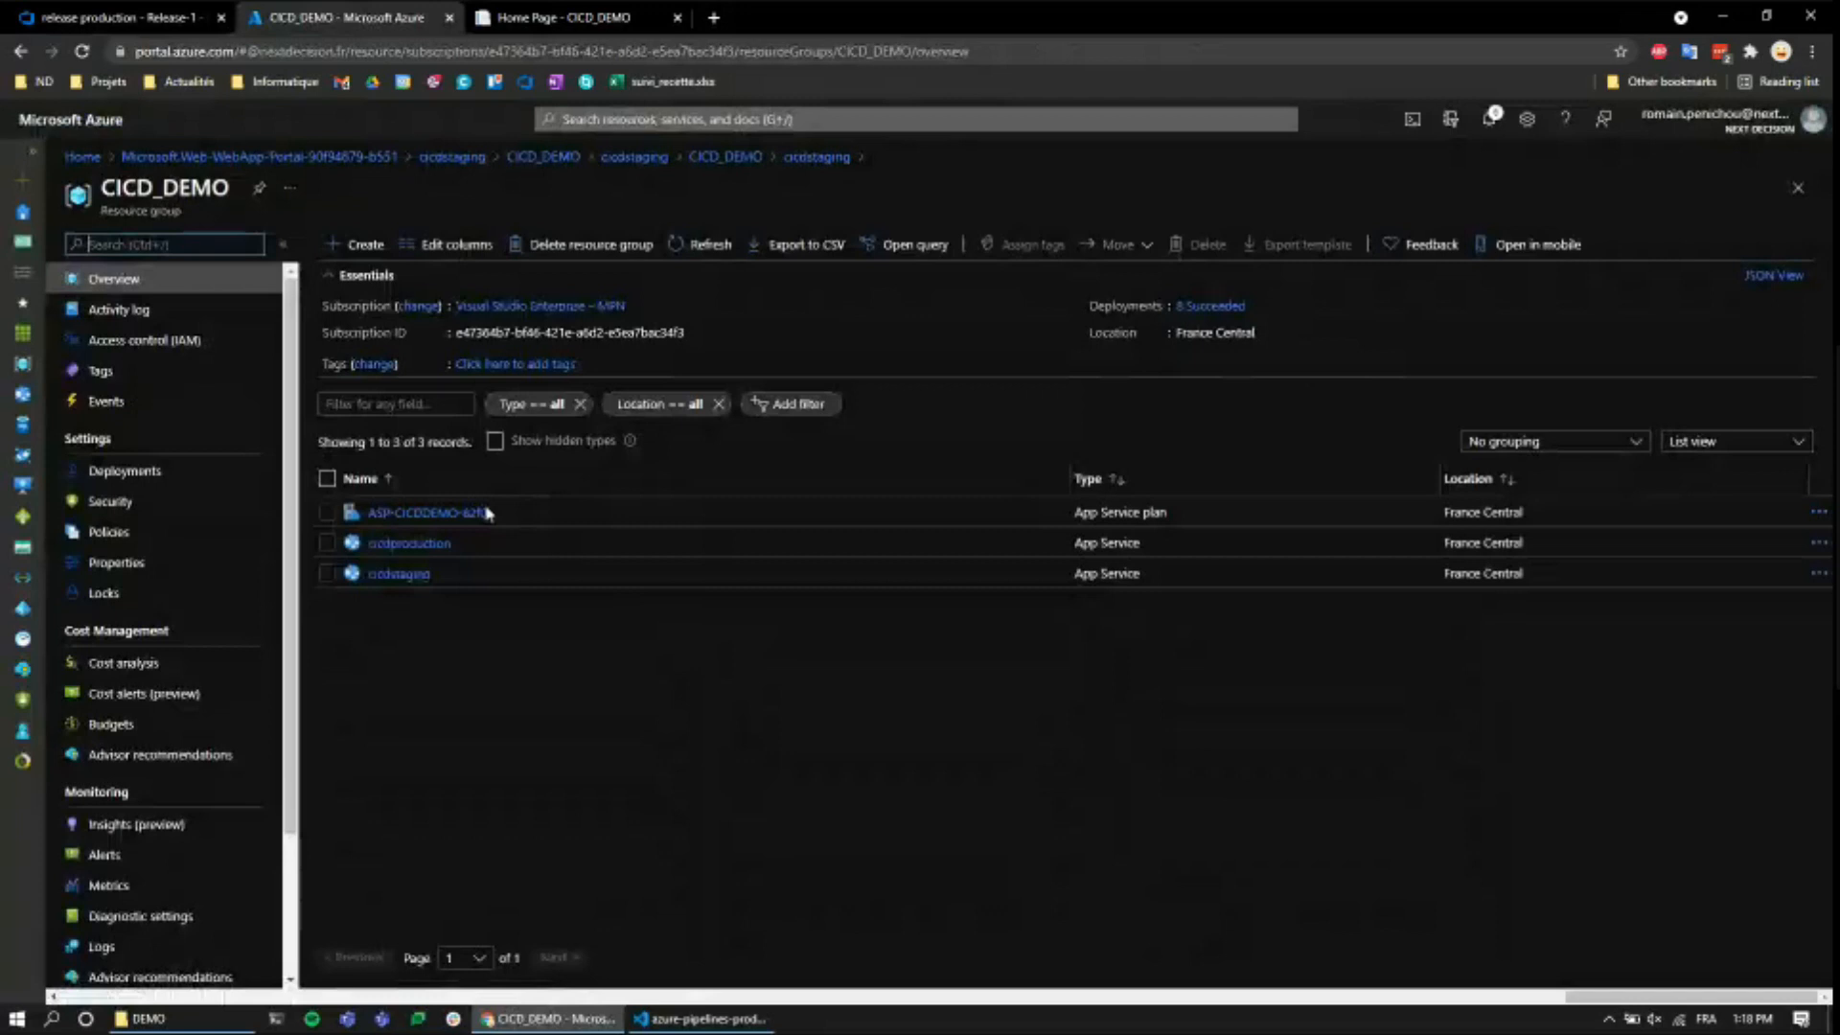
{"action": "left_click", "coordinate": [407, 543]}
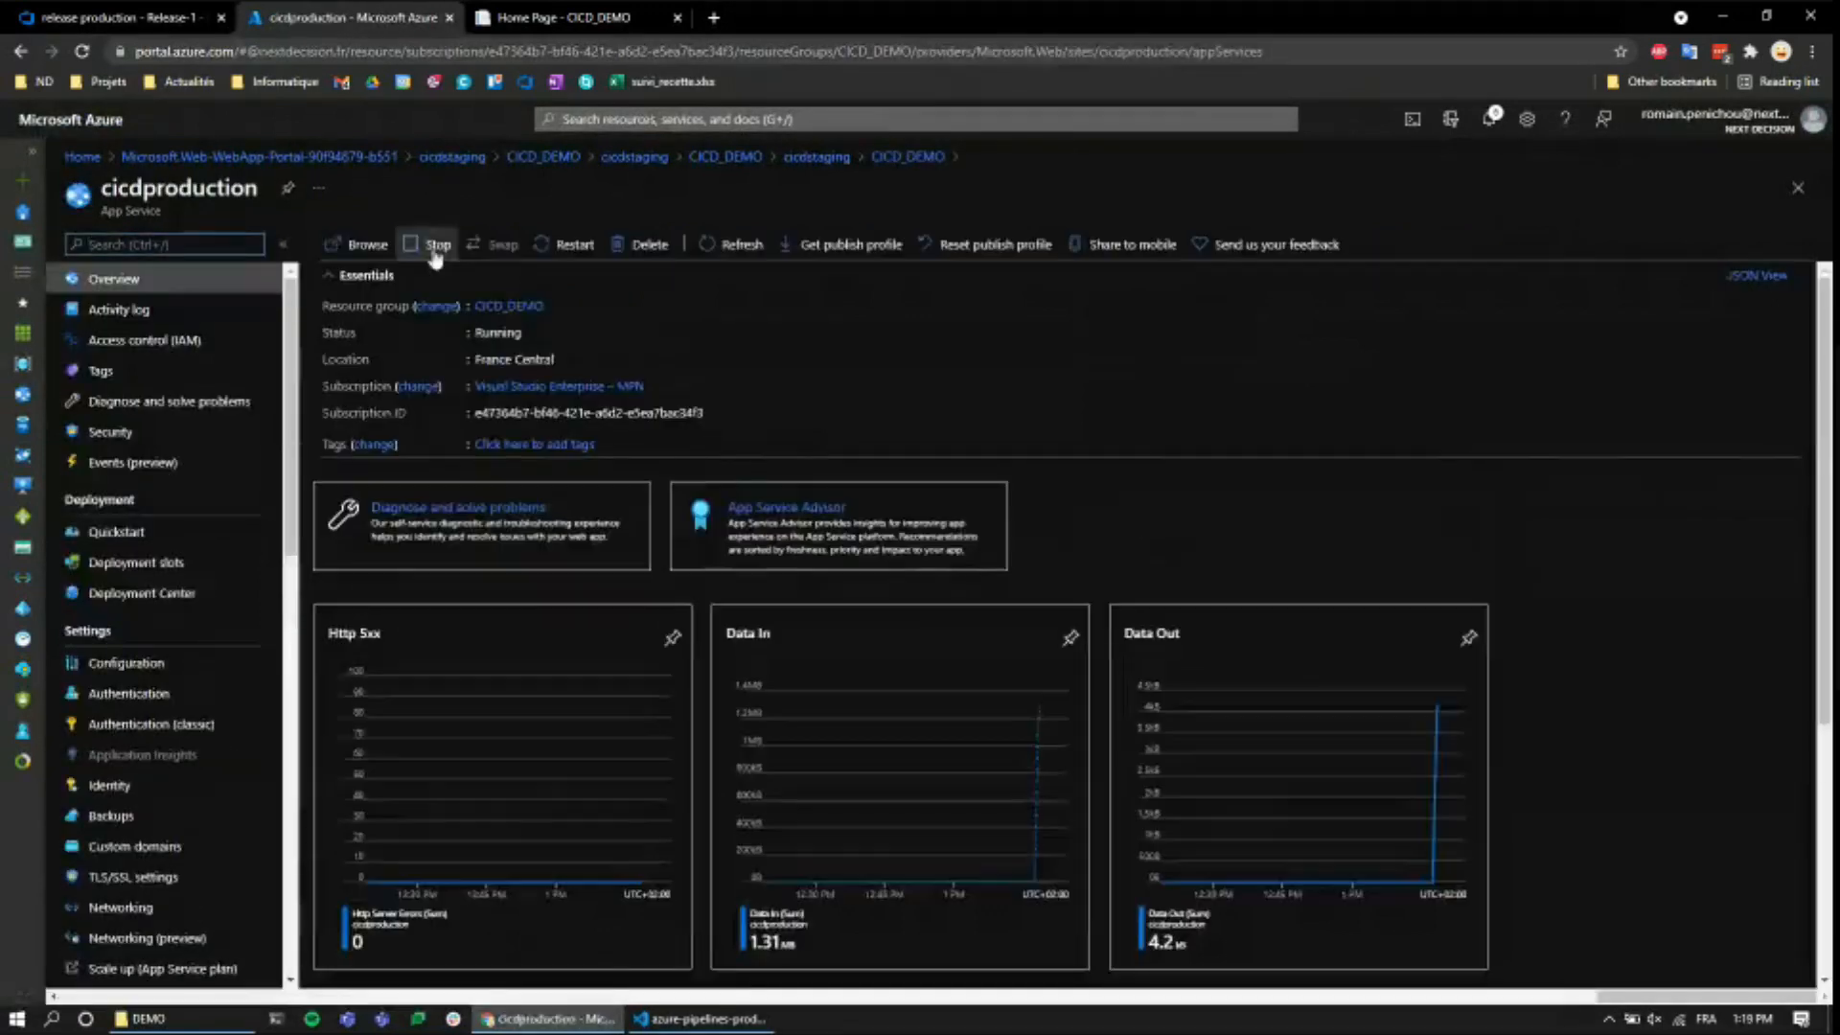